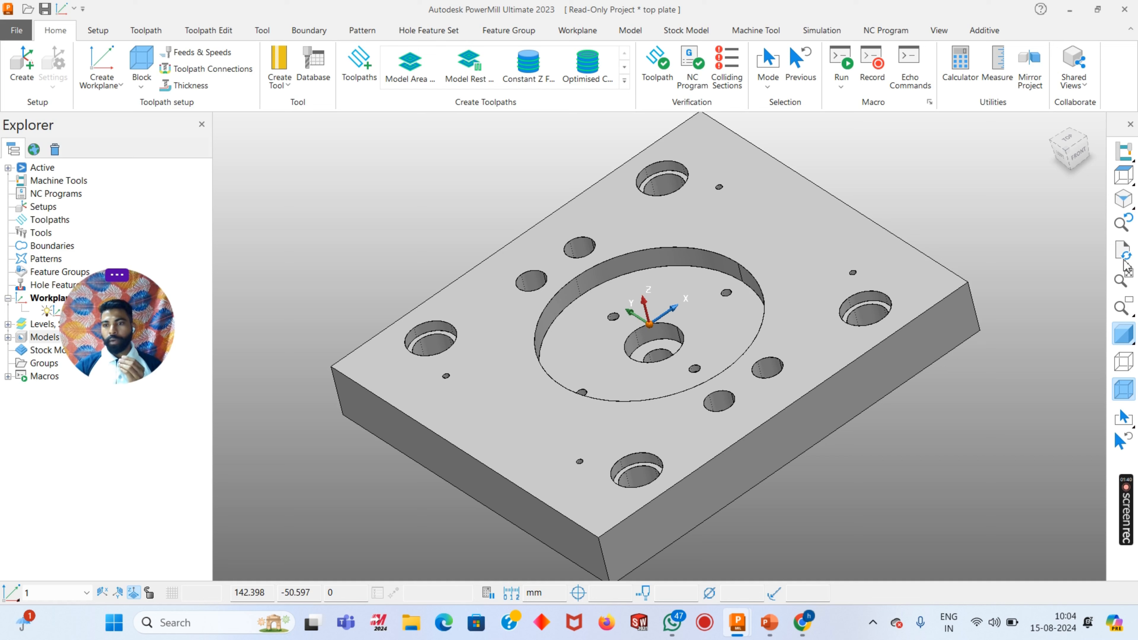
# Examine the top plate's overall shape, its large circular pocket and the stepped holes near its corners
pyautogui.moveTo(549, 309); pyautogui.dragTo(501, 270, button='middle')
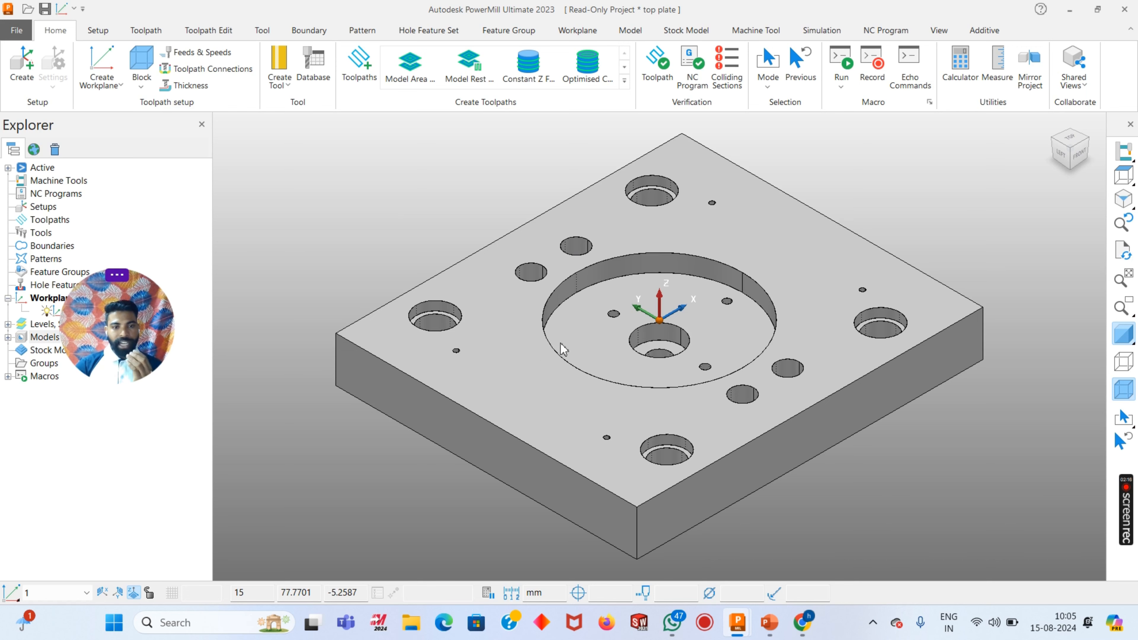
pyautogui.scroll(2, 560, 342)
pyautogui.moveTo(560, 343); pyautogui.dragTo(614, 317, button='middle')
pyautogui.scroll(-3, 545, 345)
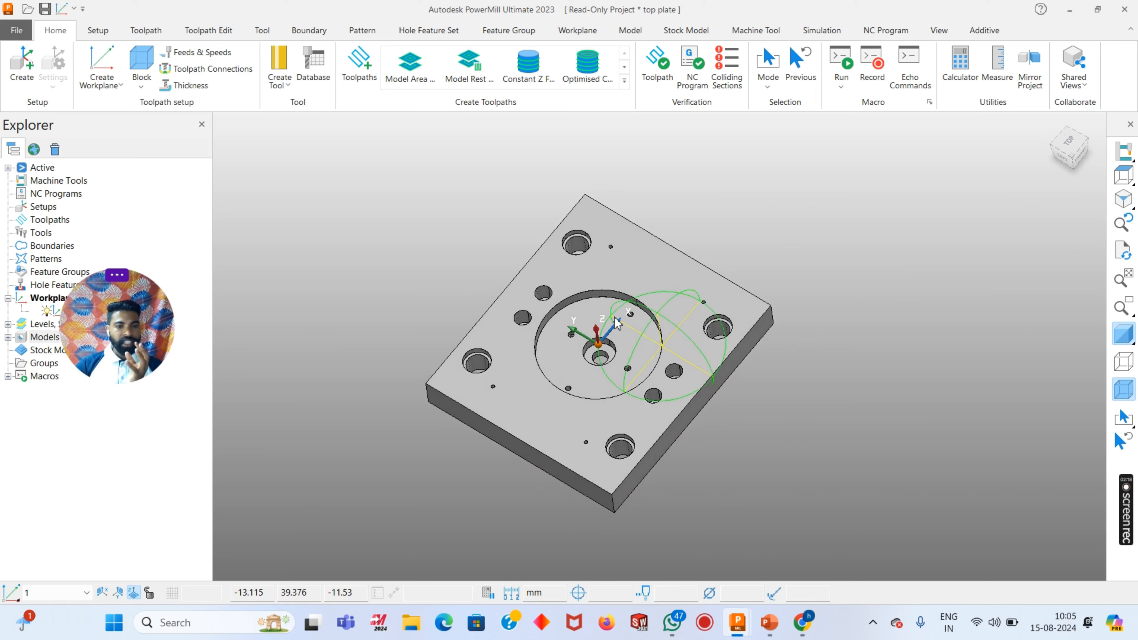
pyautogui.scroll(3, 519, 231)
pyautogui.scroll(-3, 570, 299)
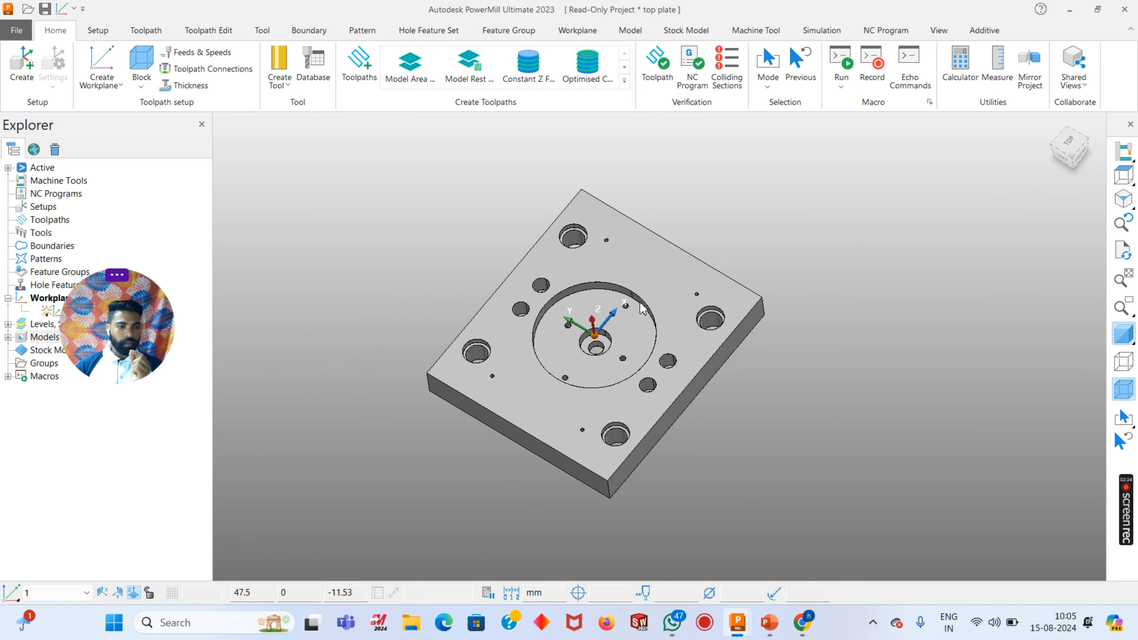
pyautogui.scroll(3, 572, 264)
pyautogui.scroll(-3, 571, 264)
pyautogui.scroll(3, 699, 350)
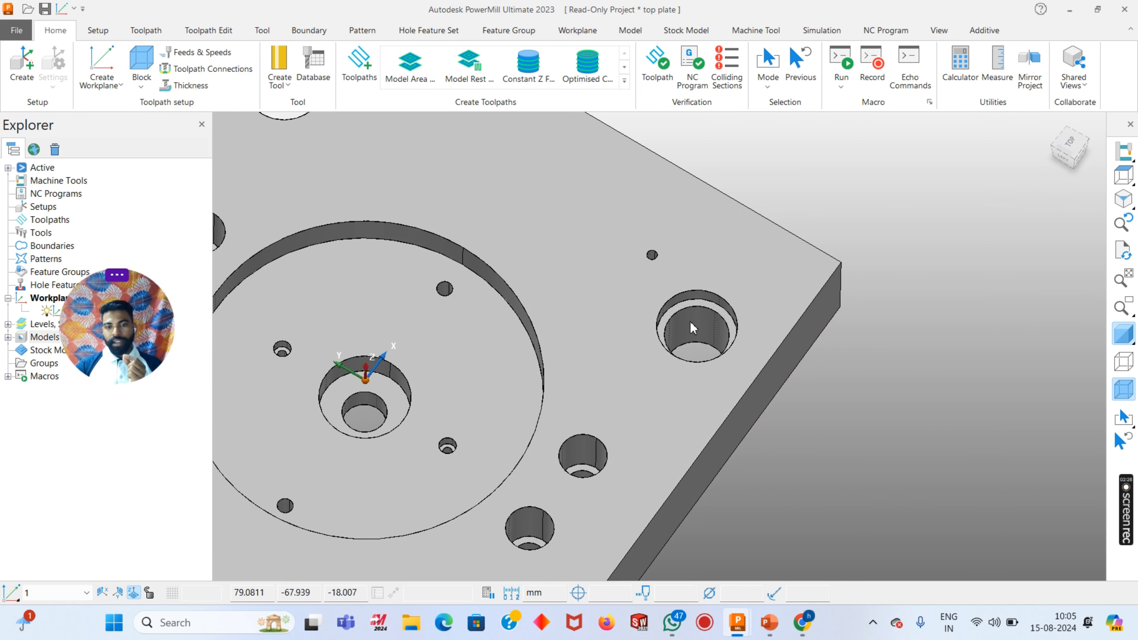
pyautogui.scroll(-3, 695, 320)
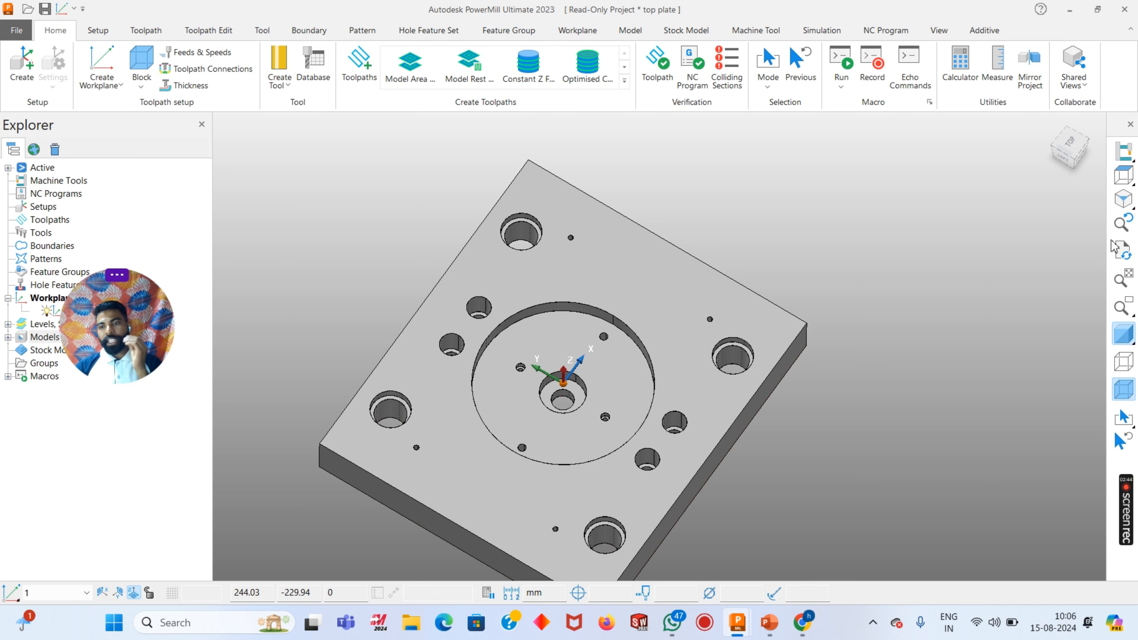
# Inspect the stepped centre bore and the four small holes in the circular pocket floor from an isometric view
pyautogui.click(1122, 208)
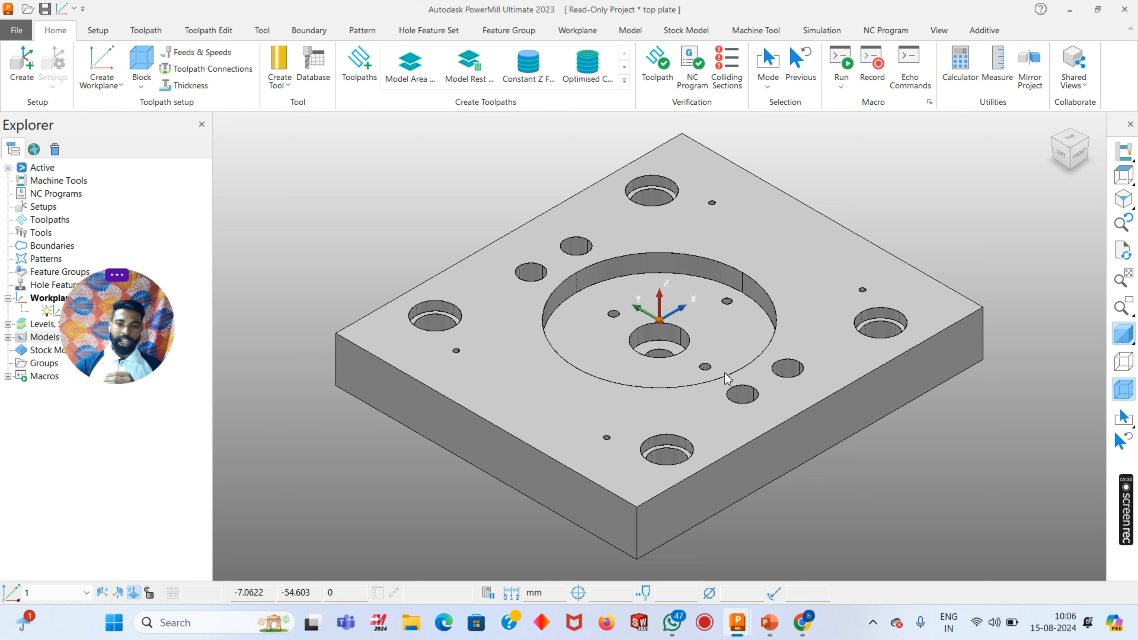
pyautogui.scroll(2, 659, 346)
pyautogui.scroll(2, 656, 341)
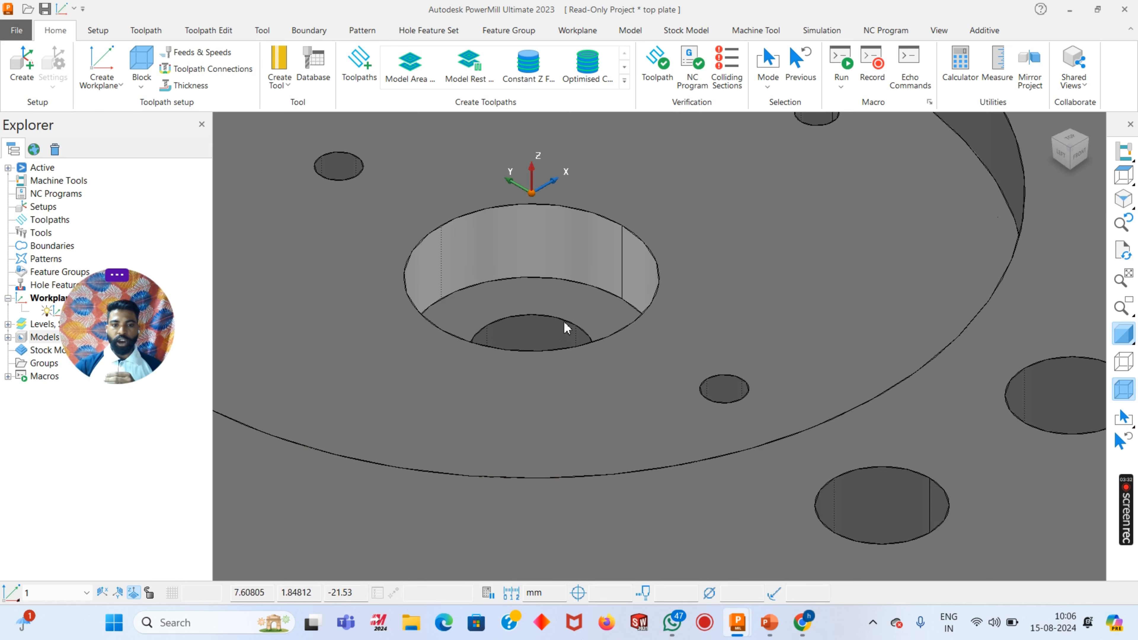
pyautogui.scroll(-2, 571, 323)
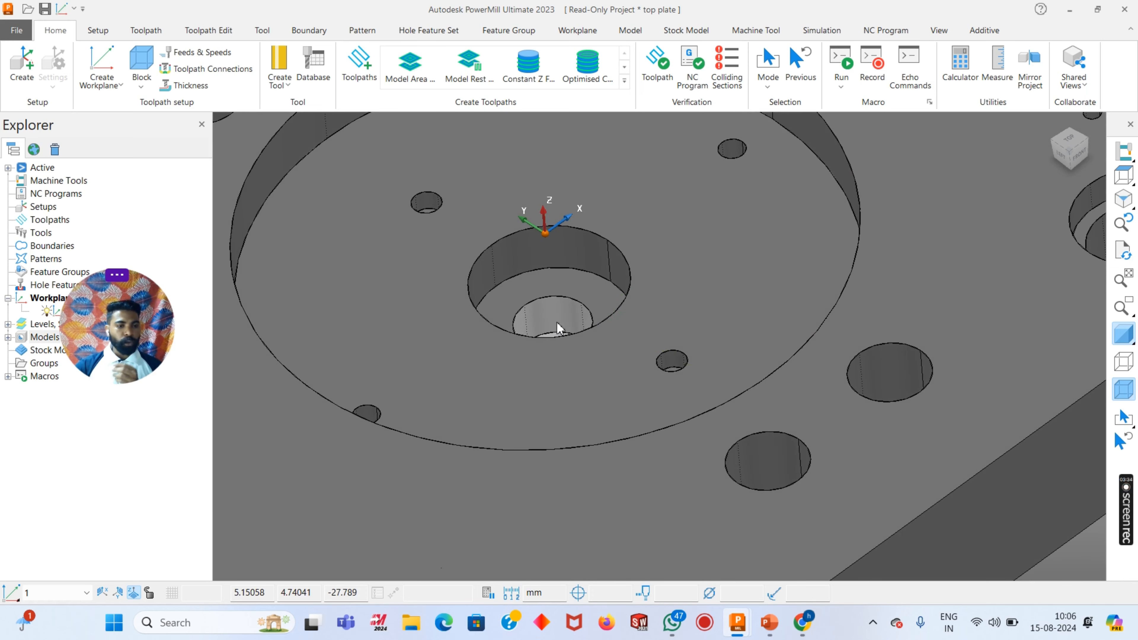
pyautogui.moveTo(558, 326); pyautogui.dragTo(522, 233, button='middle')
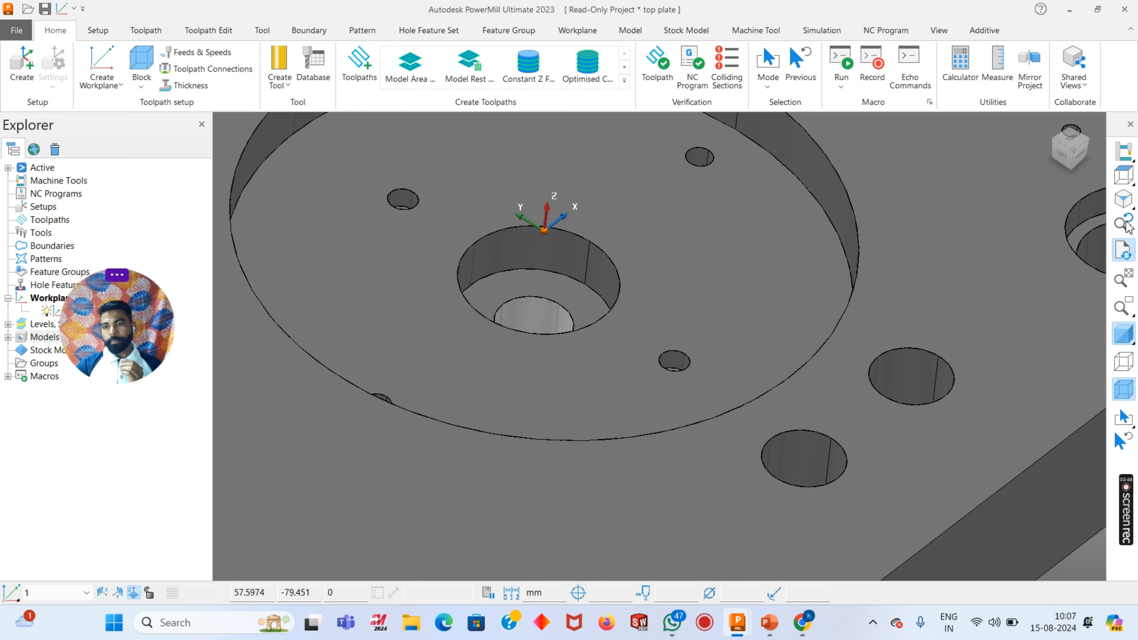
pyautogui.click(1123, 199)
pyautogui.moveTo(761, 312); pyautogui.dragTo(748, 339, button='middle')
pyautogui.scroll(5, 747, 336)
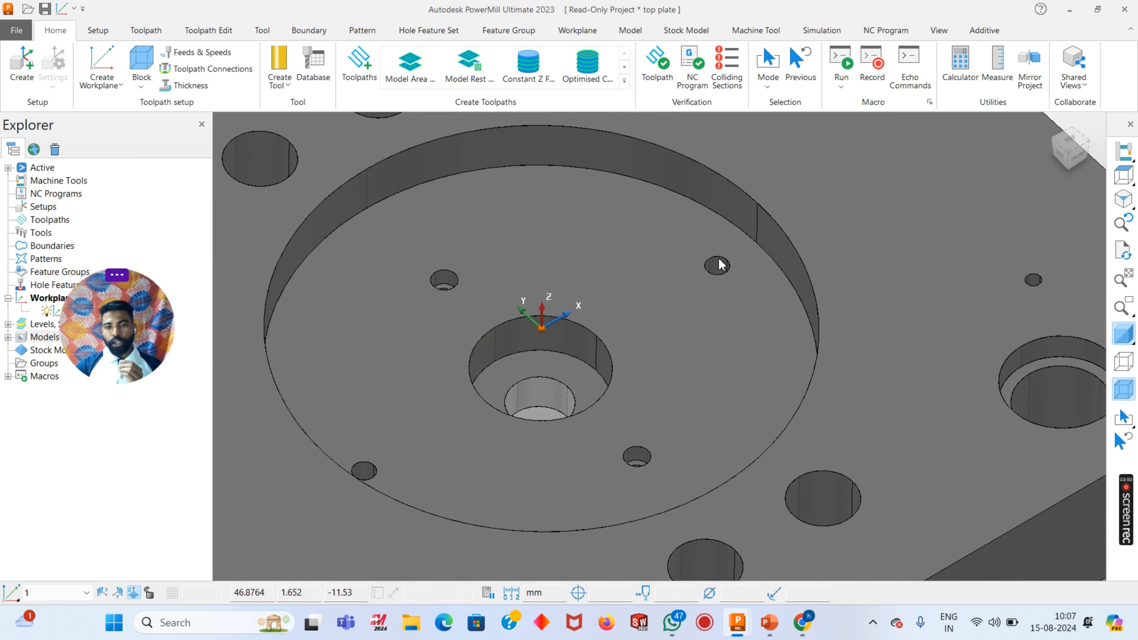
pyautogui.moveTo(715, 257); pyautogui.dragTo(726, 304, button='middle')
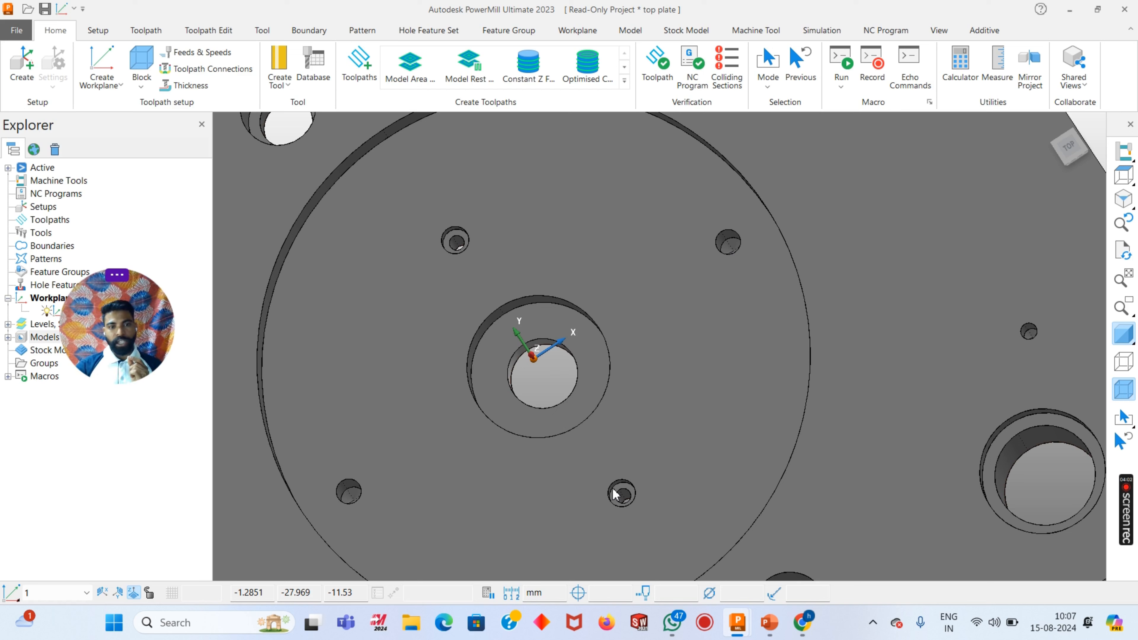
# Inspect the paired stepped holes beside the pocket and the small holes near the plate's corners
pyautogui.scroll(-3, 614, 494)
pyautogui.moveTo(578, 360); pyautogui.dragTo(483, 315, button='middle')
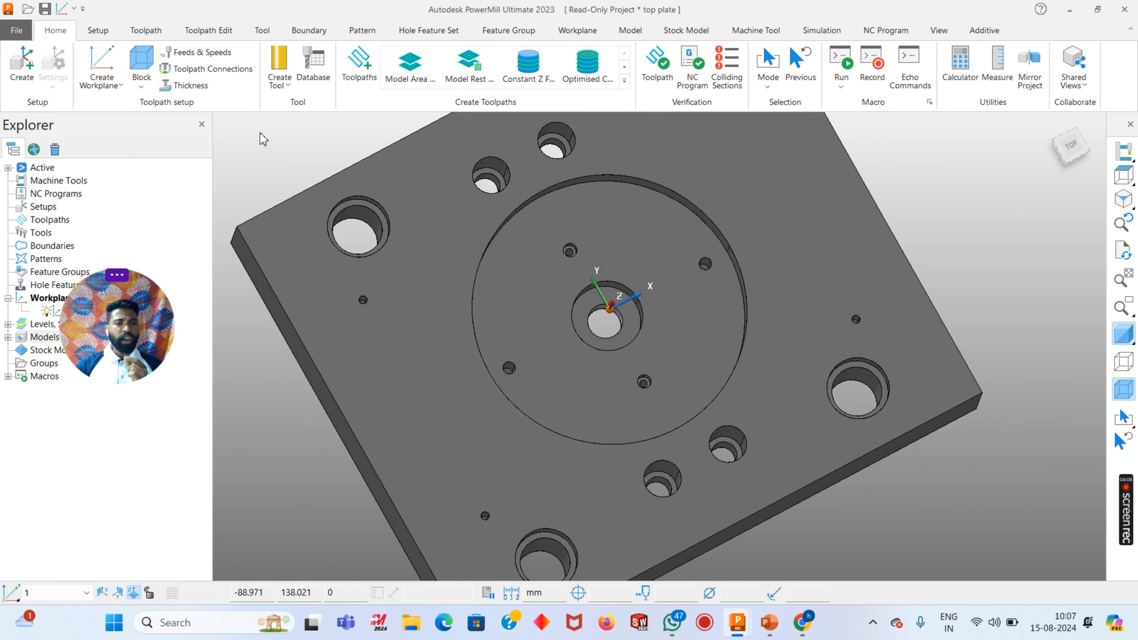
pyautogui.moveTo(417, 273)
pyautogui.mouseDown(button='middle')
pyautogui.moveTo(434, 284)
pyautogui.moveTo(430, 271)
pyautogui.mouseUp(button='middle')
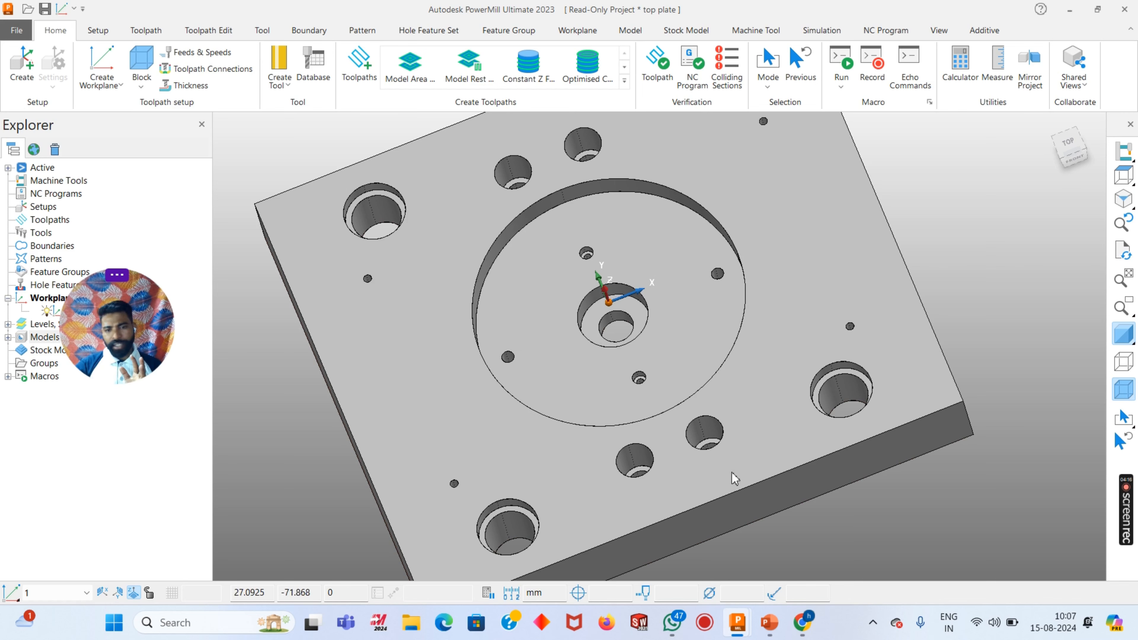
pyautogui.moveTo(736, 475); pyautogui.dragTo(676, 437, button='middle')
pyautogui.scroll(6, 681, 480)
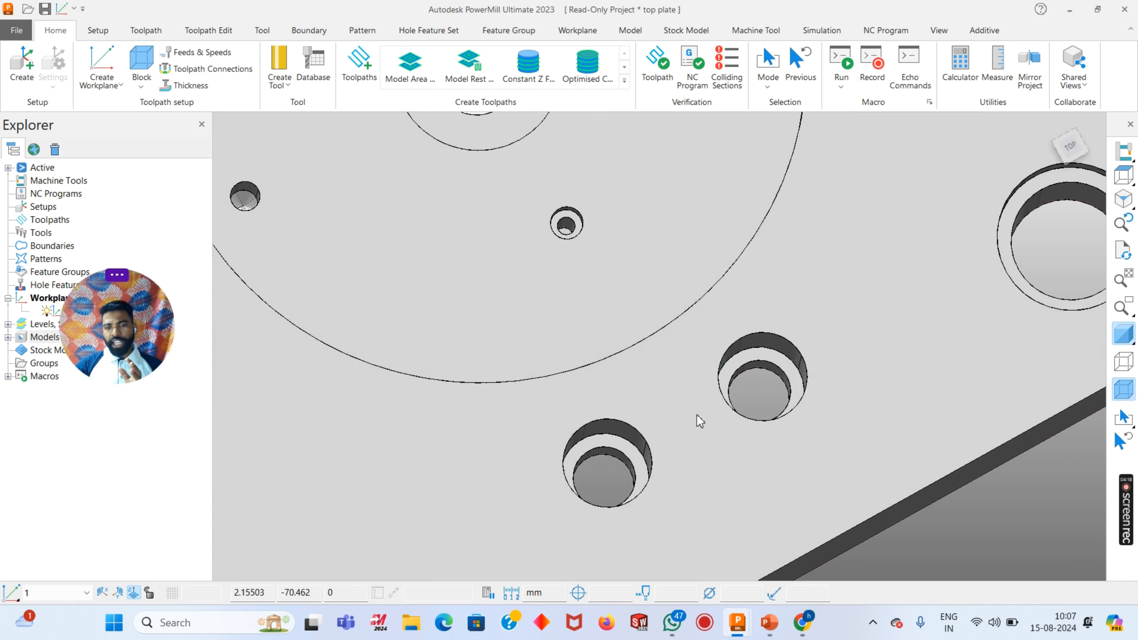
pyautogui.scroll(-6, 698, 418)
pyautogui.scroll(-1, 666, 280)
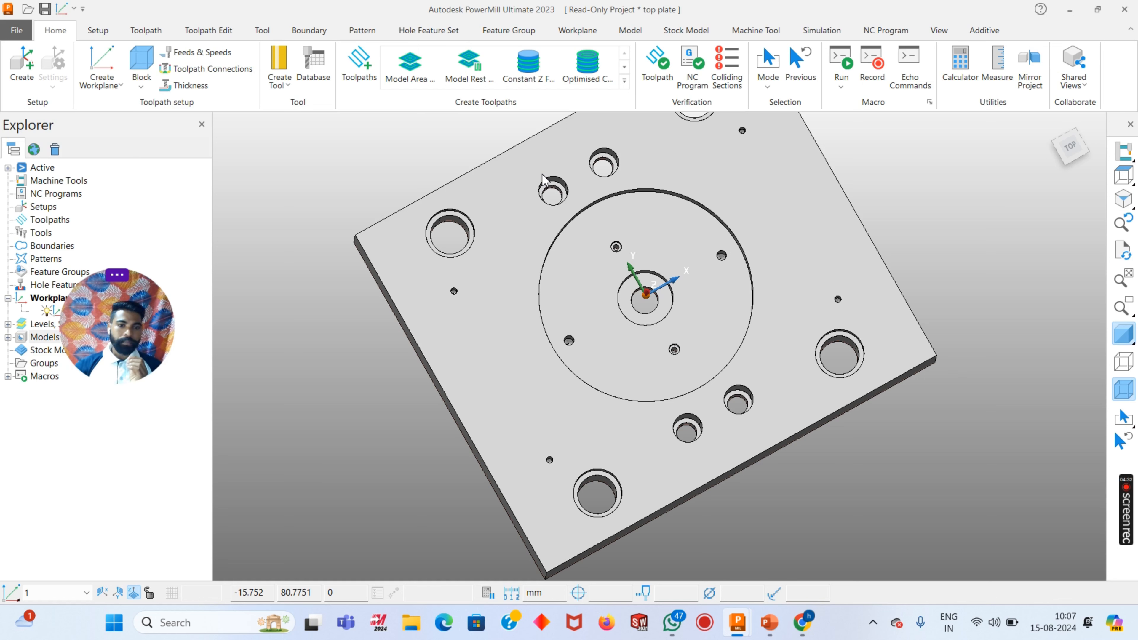
pyautogui.click(1123, 250)
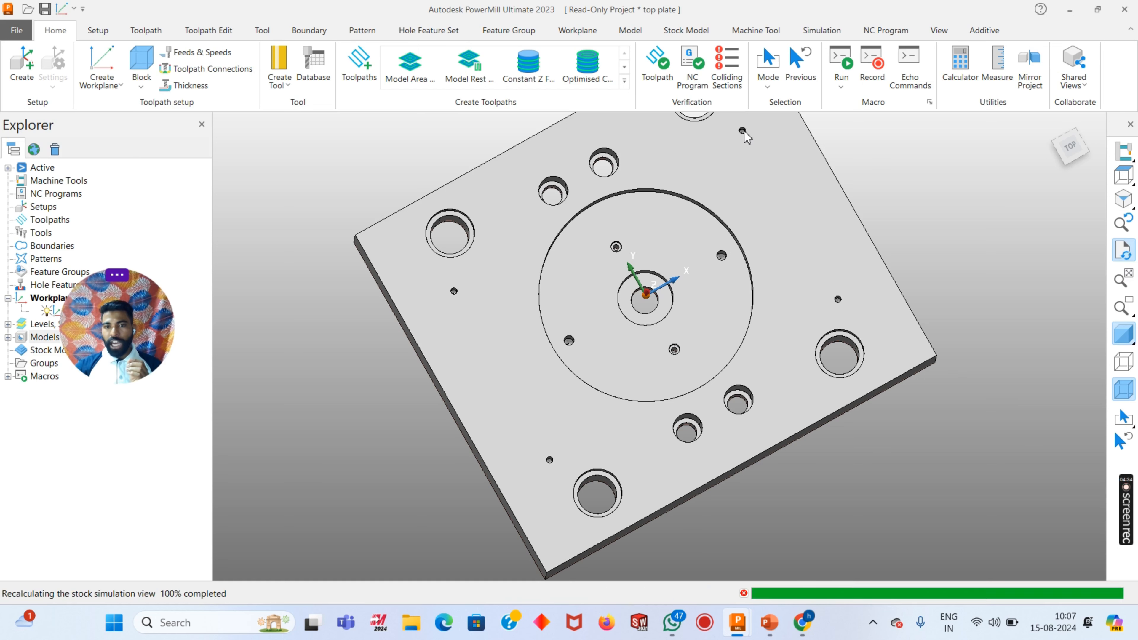
pyautogui.scroll(2, 745, 136)
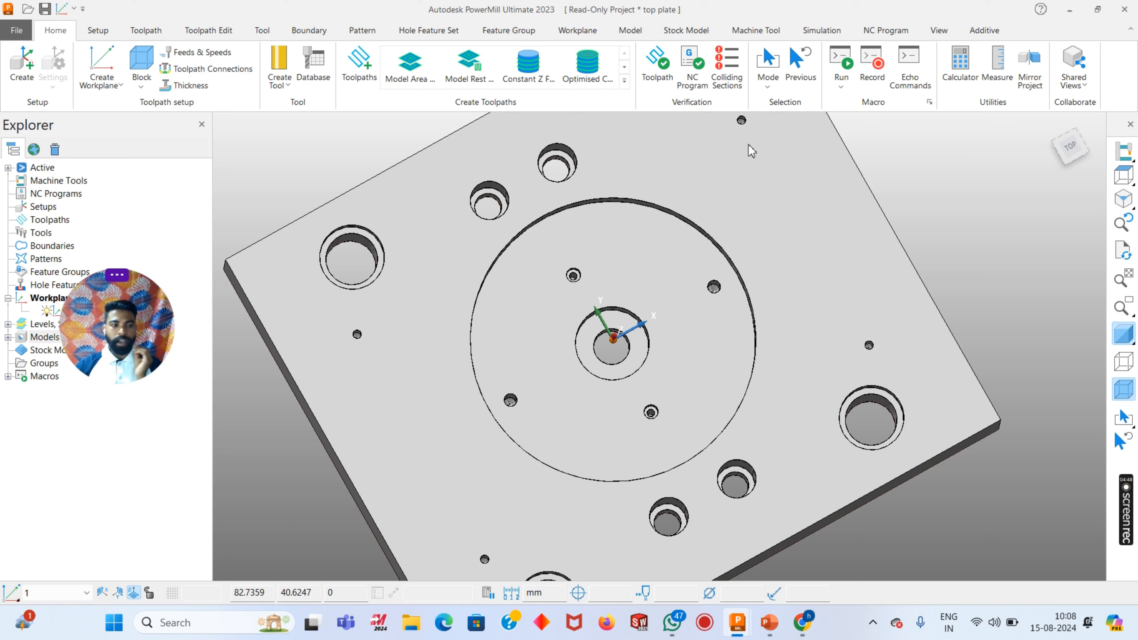
pyautogui.click(1120, 206)
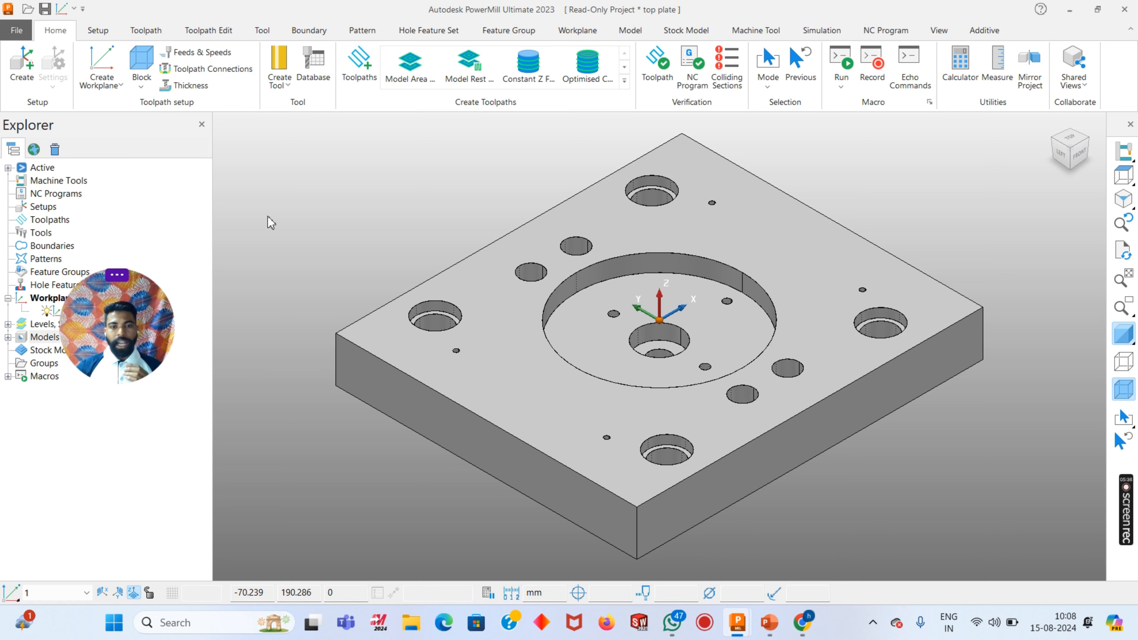
# Examine the plate's side faces and top features from several angles, finishing in the isometric view
pyautogui.moveTo(1001, 271); pyautogui.dragTo(599, 269, button='middle')
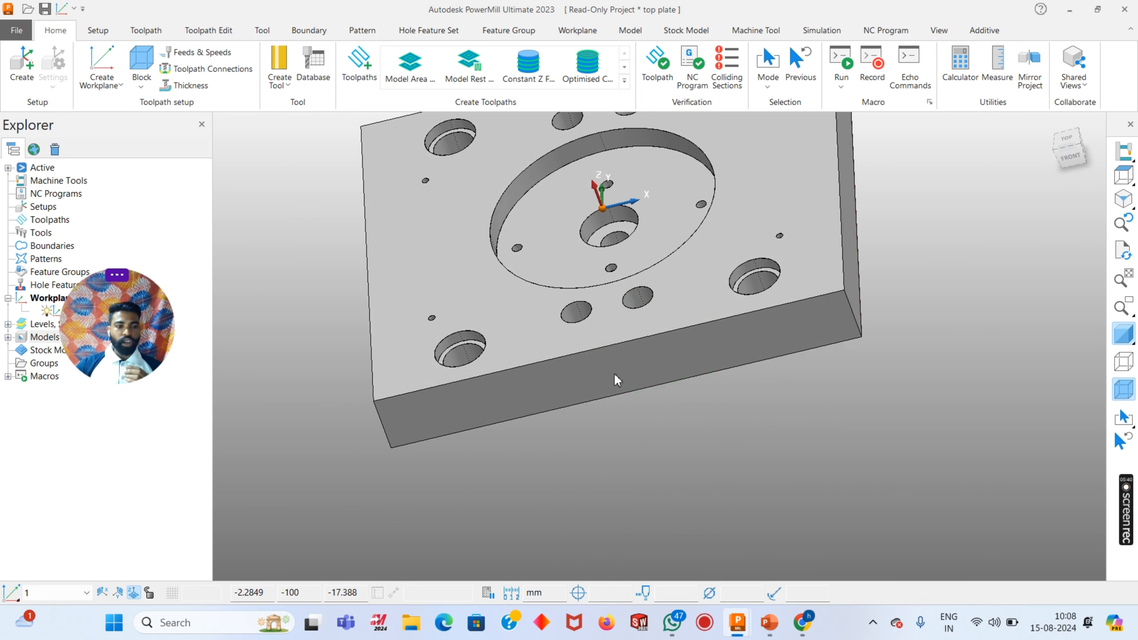
pyautogui.moveTo(614, 381); pyautogui.dragTo(788, 457, button='middle')
pyautogui.click(116, 277)
pyautogui.moveTo(115, 282); pyautogui.dragTo(73, 300)
pyautogui.scroll(5, 696, 337)
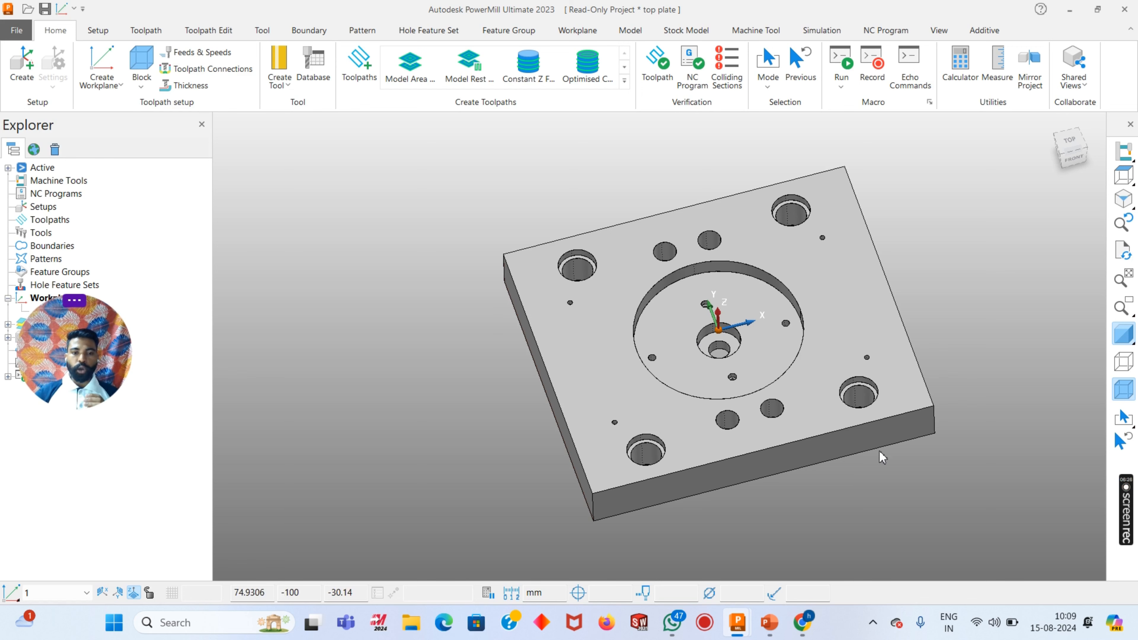
pyautogui.moveTo(639, 501); pyautogui.dragTo(574, 452, button='middle')
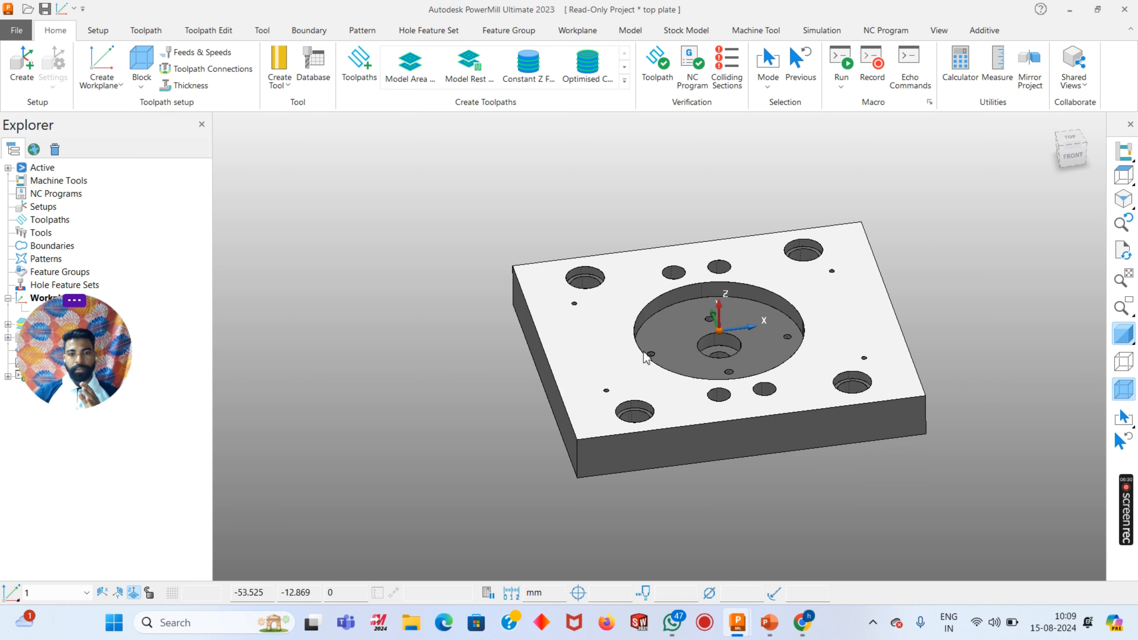
pyautogui.moveTo(643, 359); pyautogui.dragTo(348, 381, button='middle')
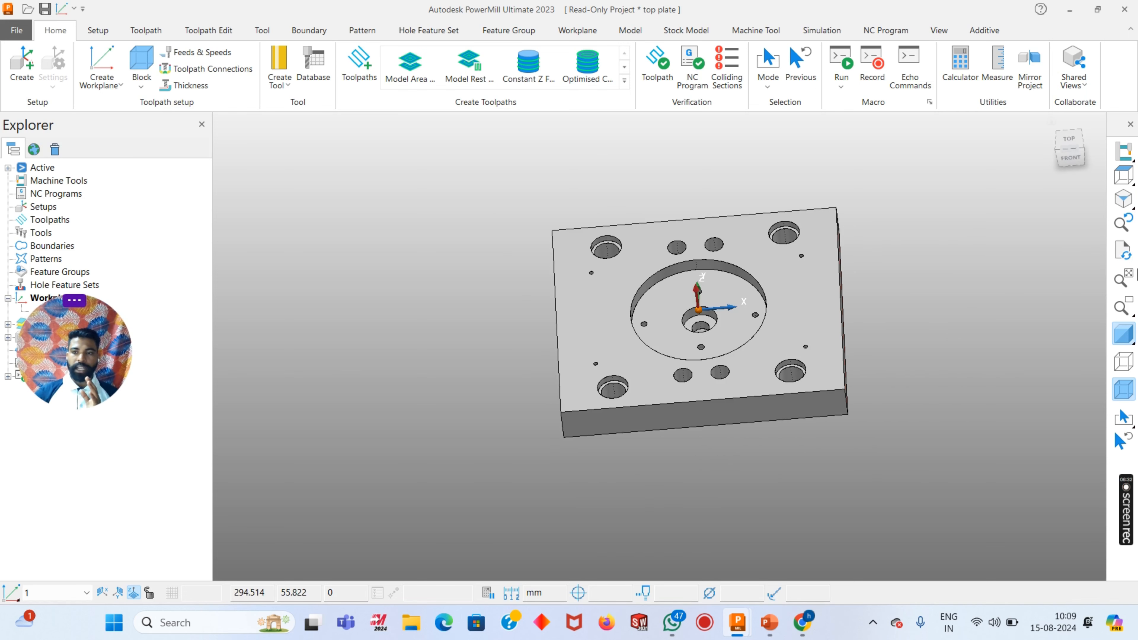
pyautogui.click(1123, 198)
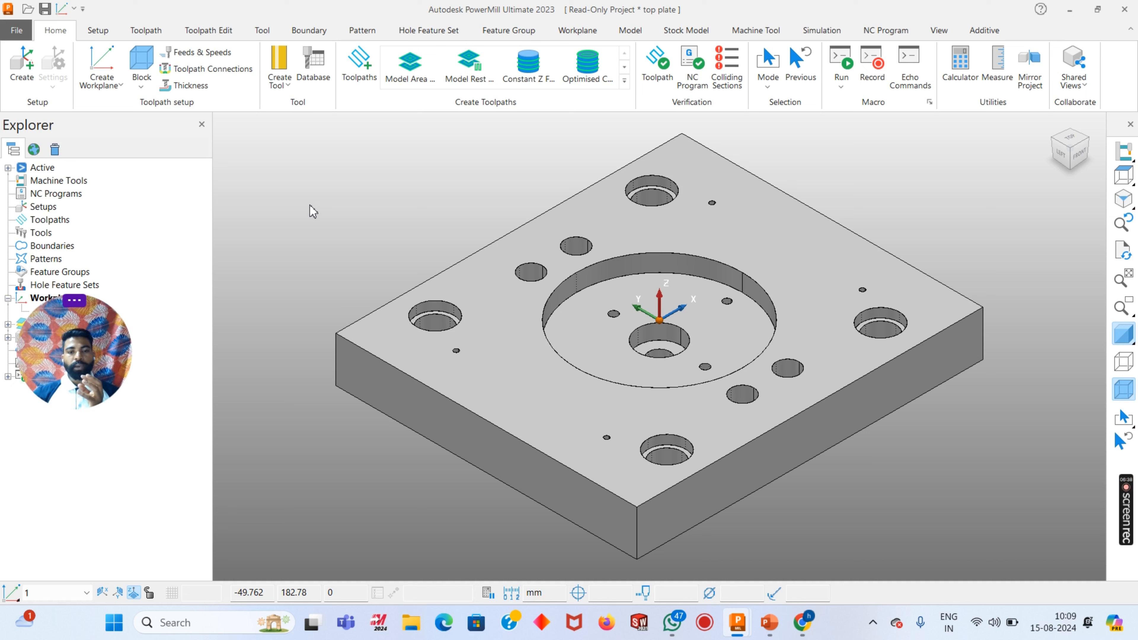
pyautogui.click(502, 410)
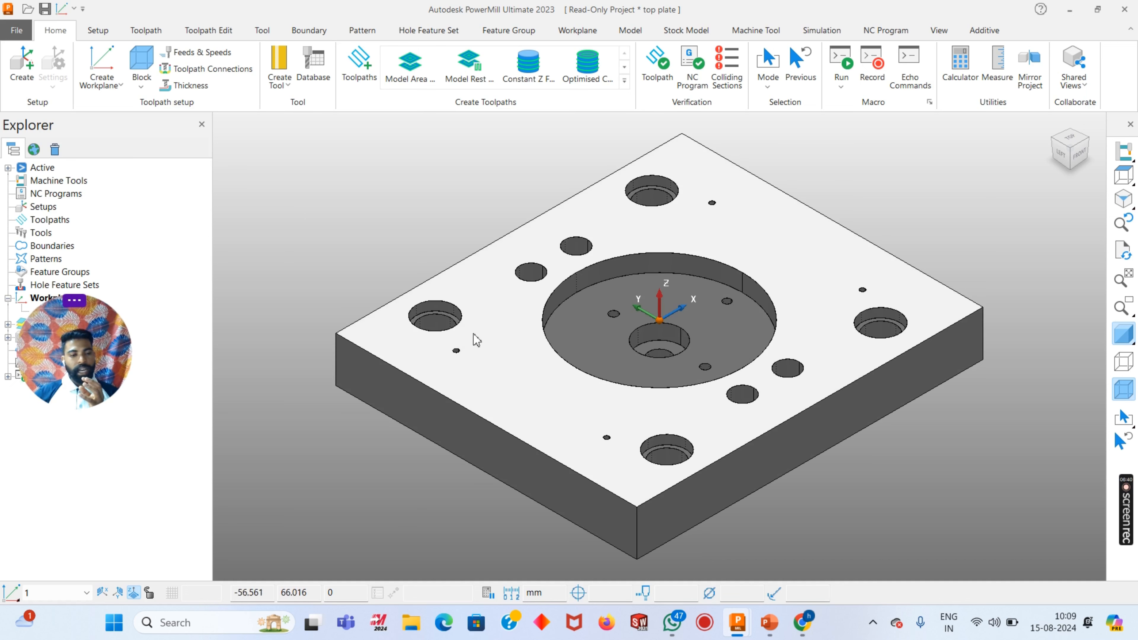
pyautogui.click(189, 219)
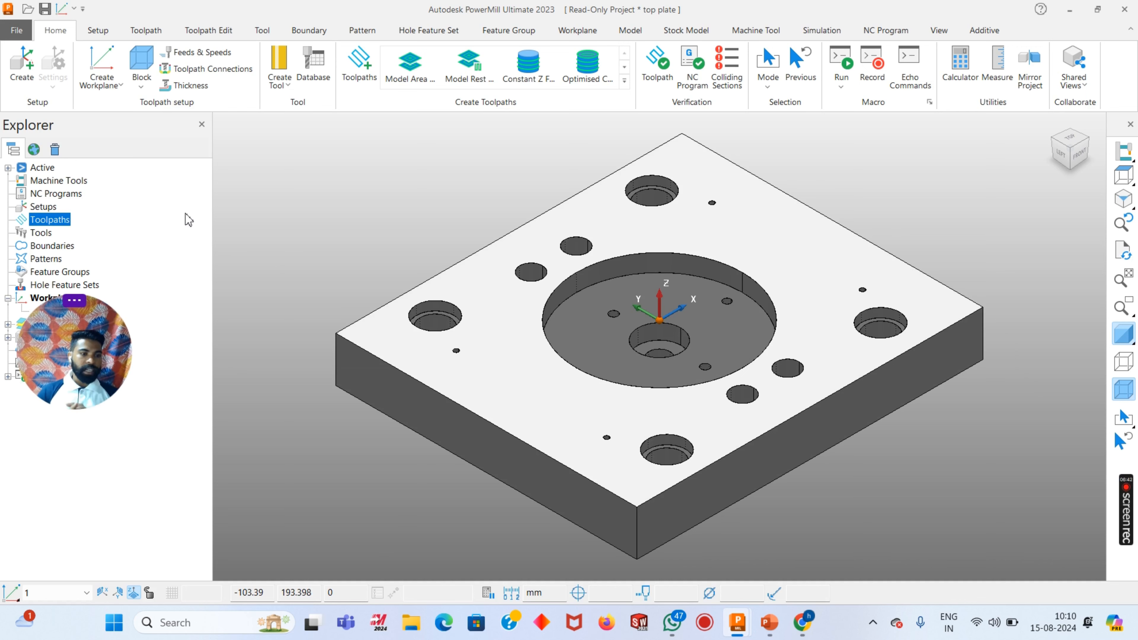
pyautogui.click(336, 209)
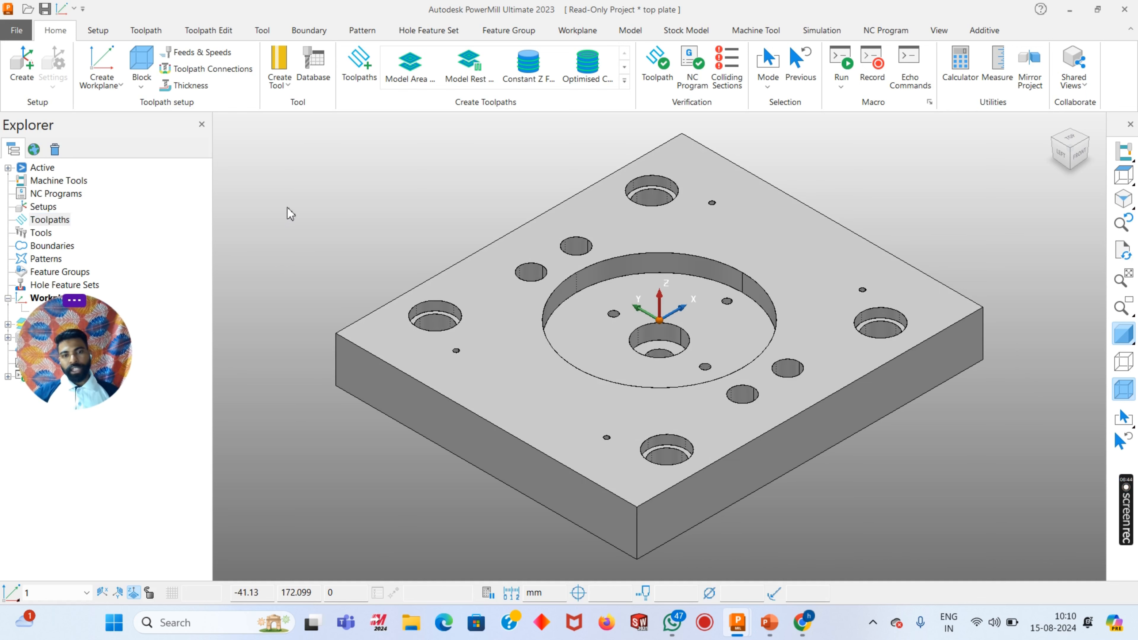
# In the top view, start a boundary in the Curve Editor and sketch a small rectangle just outside the middle of the plate's left edge
pyautogui.moveTo(923, 305); pyautogui.dragTo(788, 394, button='middle')
pyautogui.click(1123, 176)
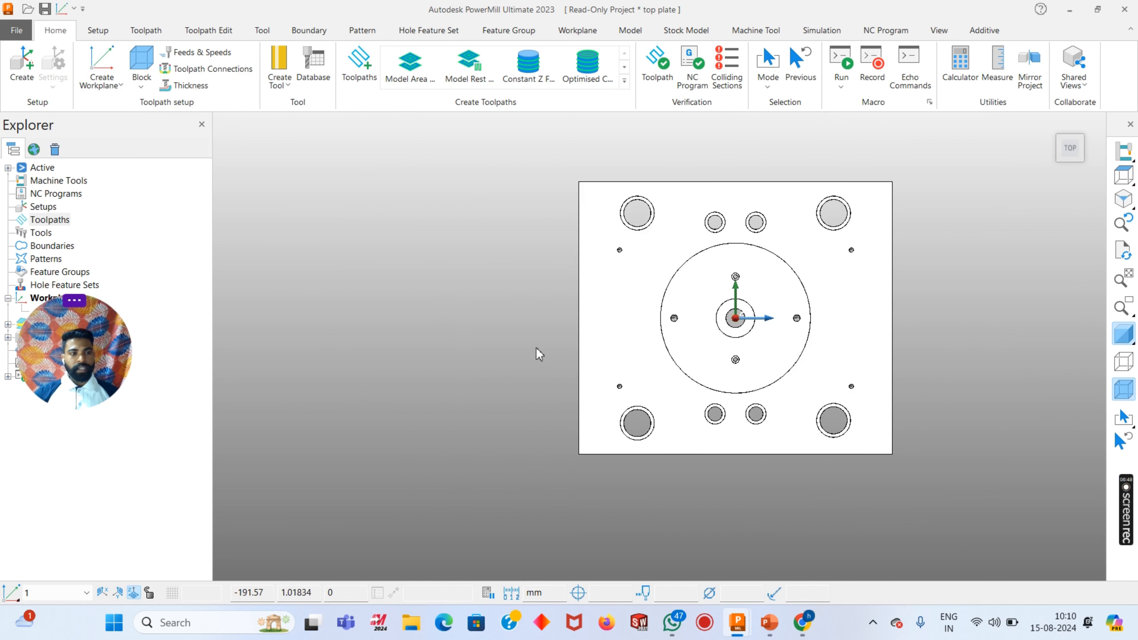
pyautogui.rightClick(60, 249)
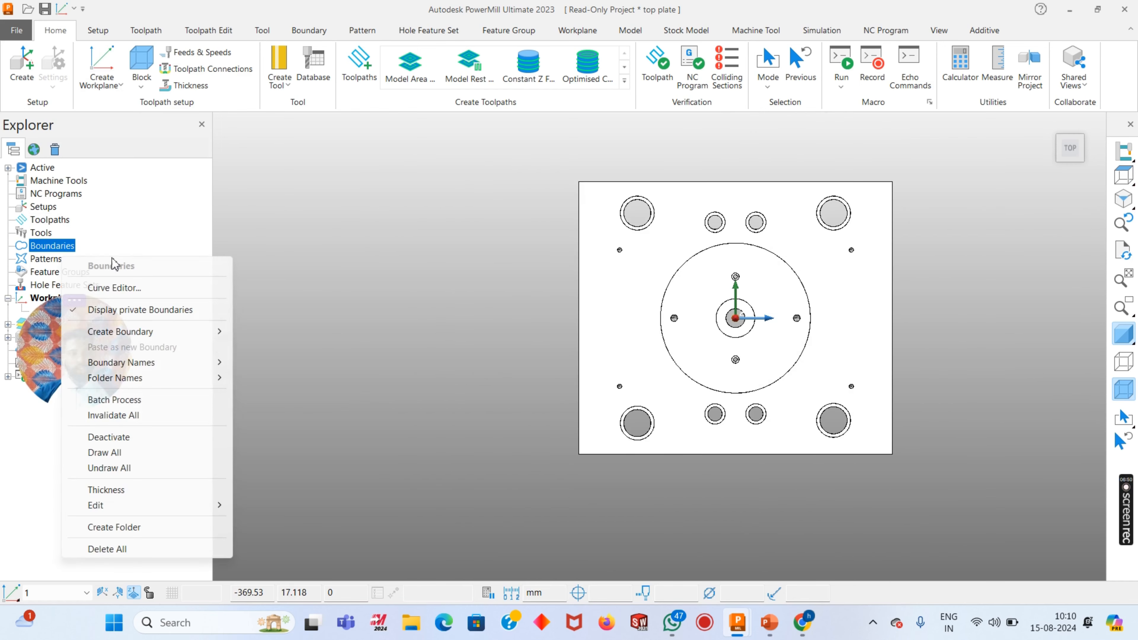
pyautogui.click(126, 288)
pyautogui.click(148, 76)
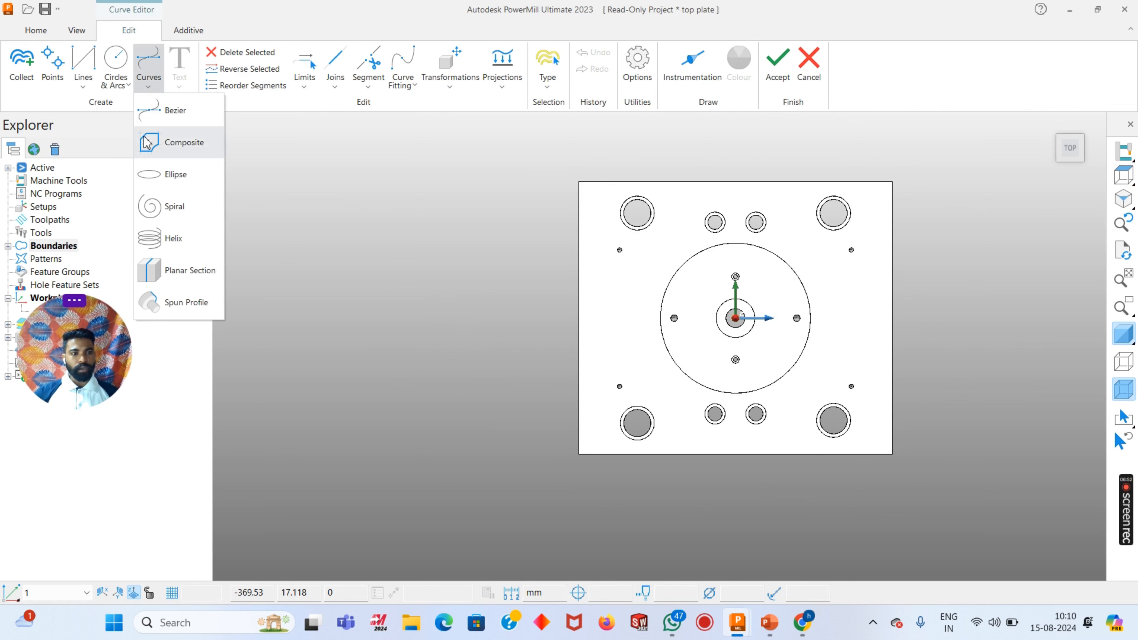
pyautogui.click(83, 74)
pyautogui.click(117, 174)
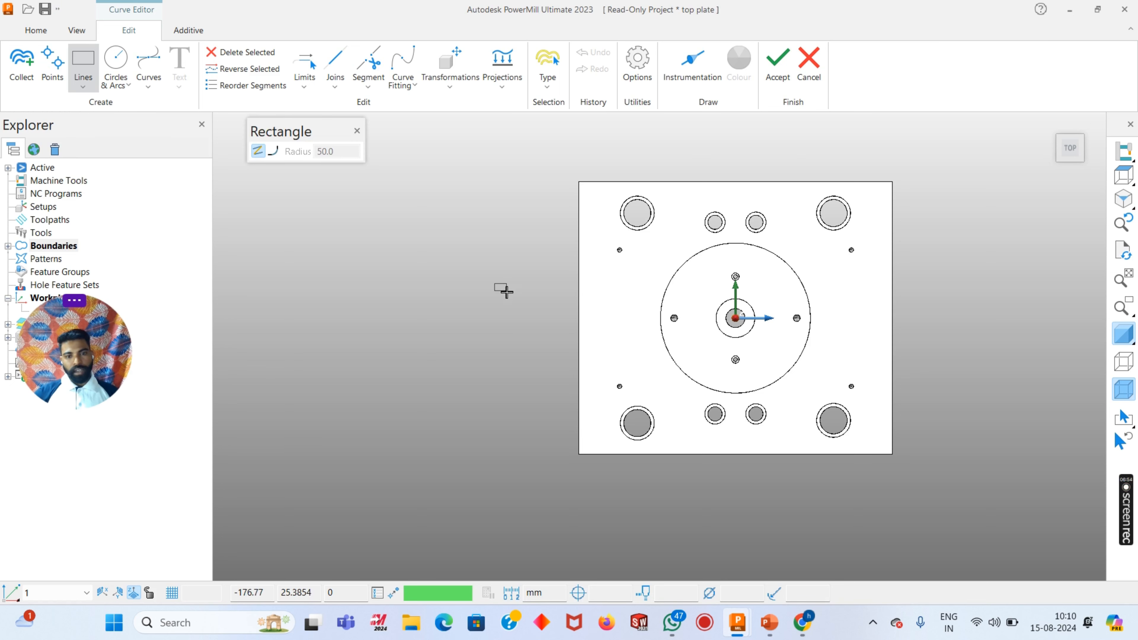
pyautogui.click(554, 294)
pyautogui.click(579, 323)
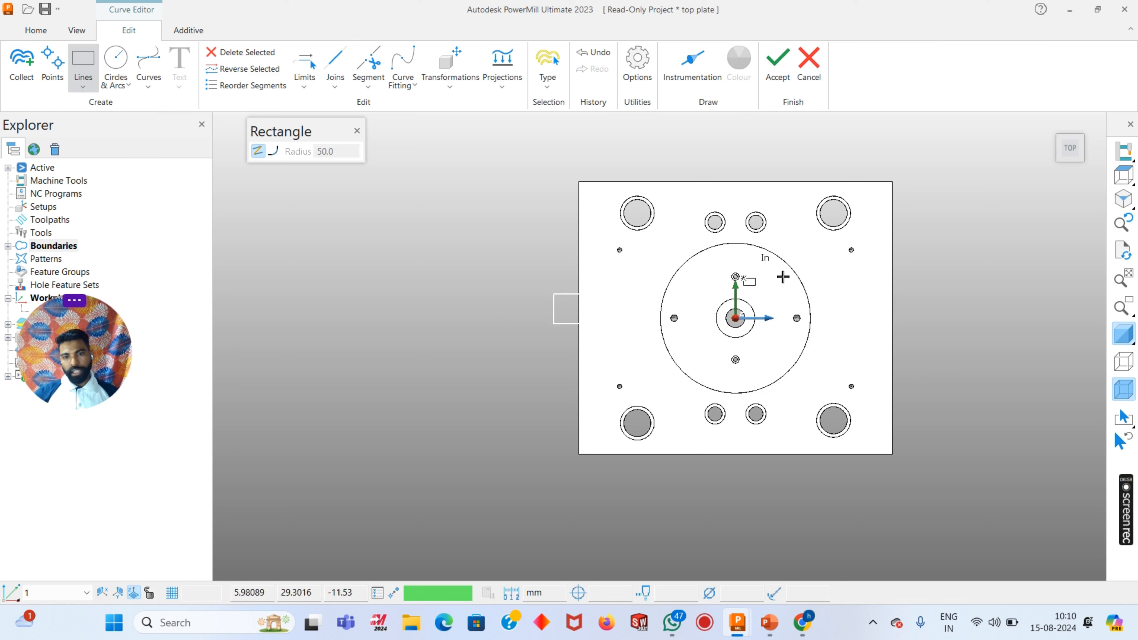
# Sketch a second small rectangle outside the middle of the plate's right edge, accept the boundary curves and check them from above
pyautogui.click(891, 286)
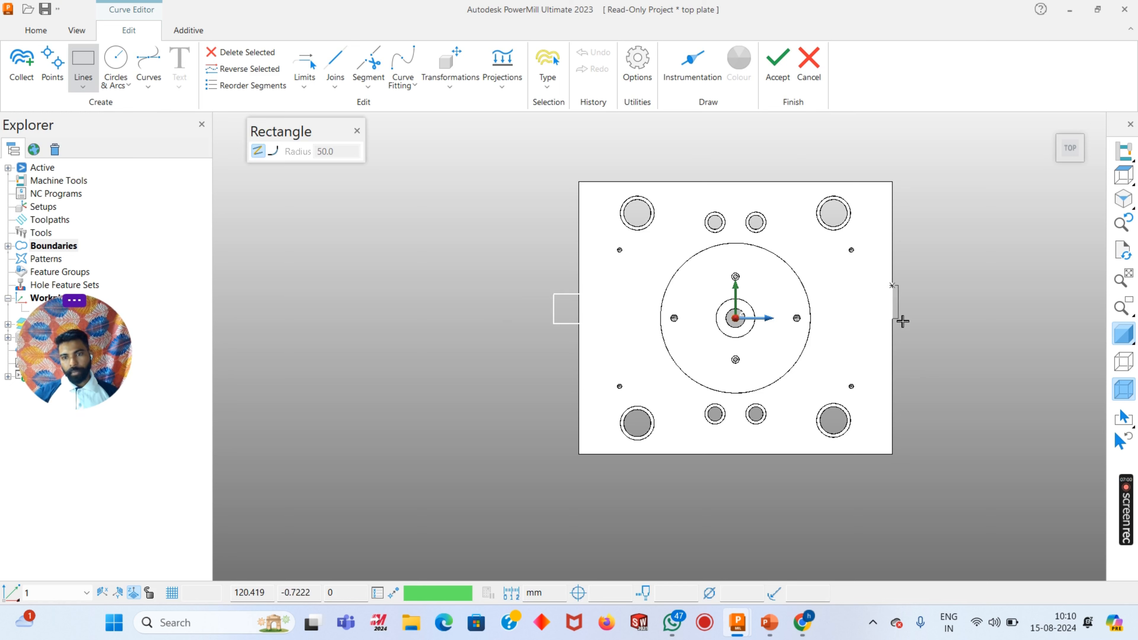
pyautogui.click(915, 326)
pyautogui.press('Escape')
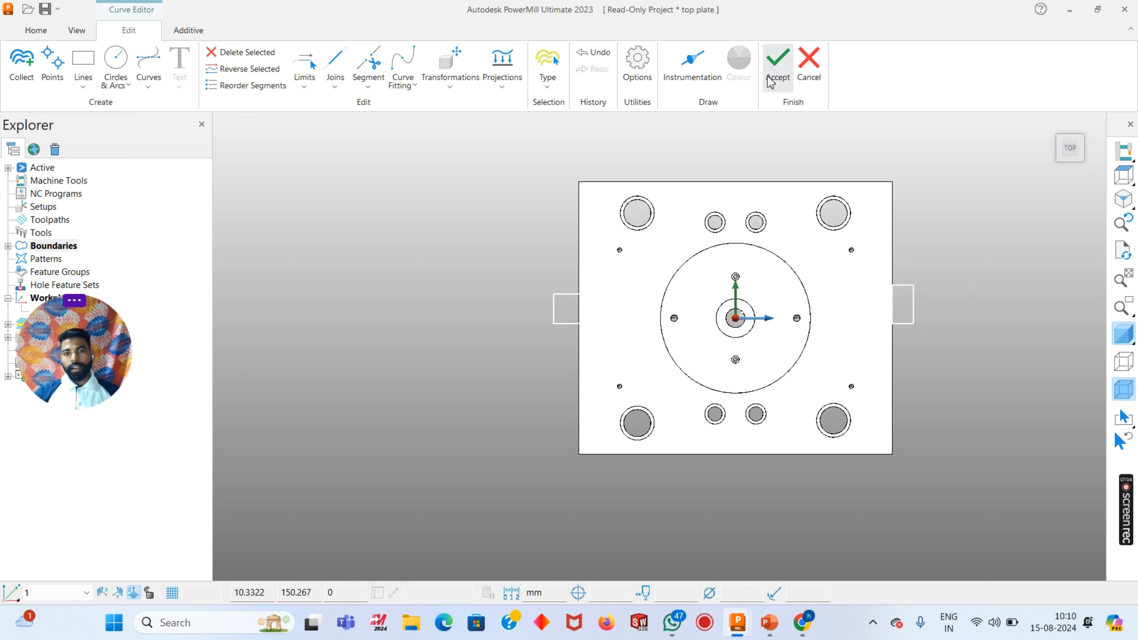
pyautogui.click(777, 67)
pyautogui.click(781, 142)
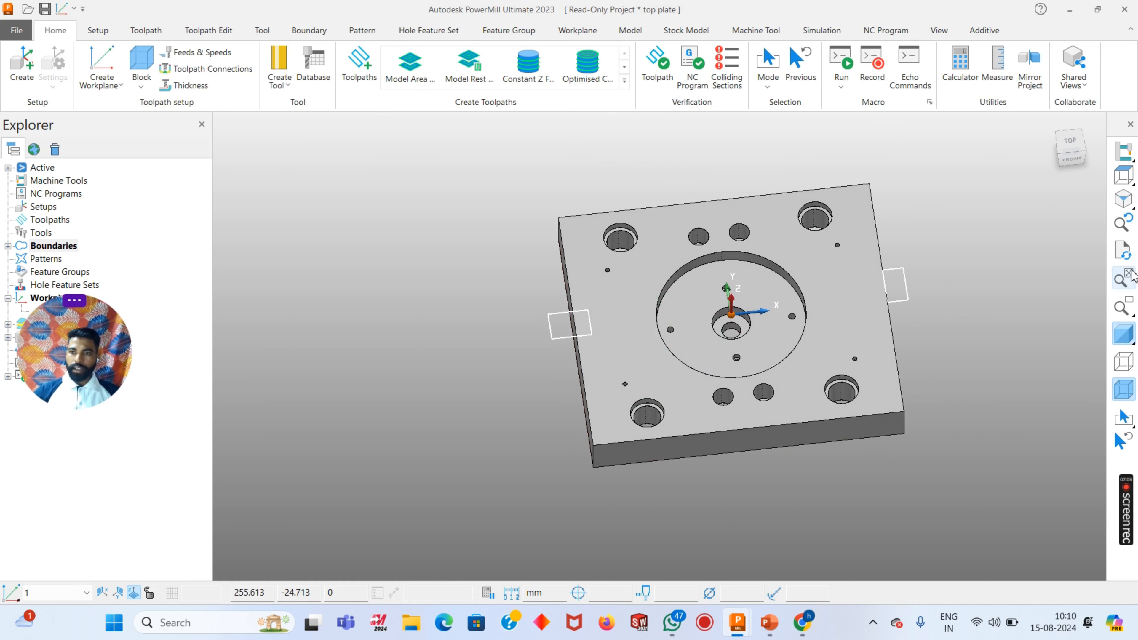
pyautogui.click(1122, 174)
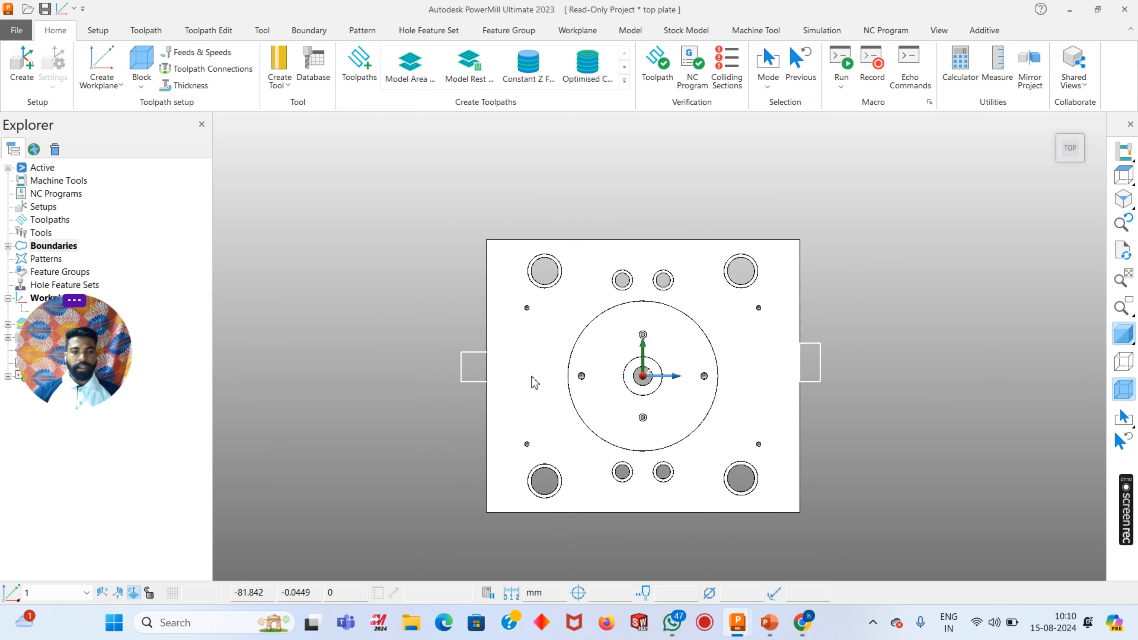
# Examine the two side boundary rectangles and the plate's holes and pocket from above and at an angle
pyautogui.scroll(2, 533, 383)
pyautogui.scroll(3, 511, 365)
pyautogui.scroll(-3, 560, 370)
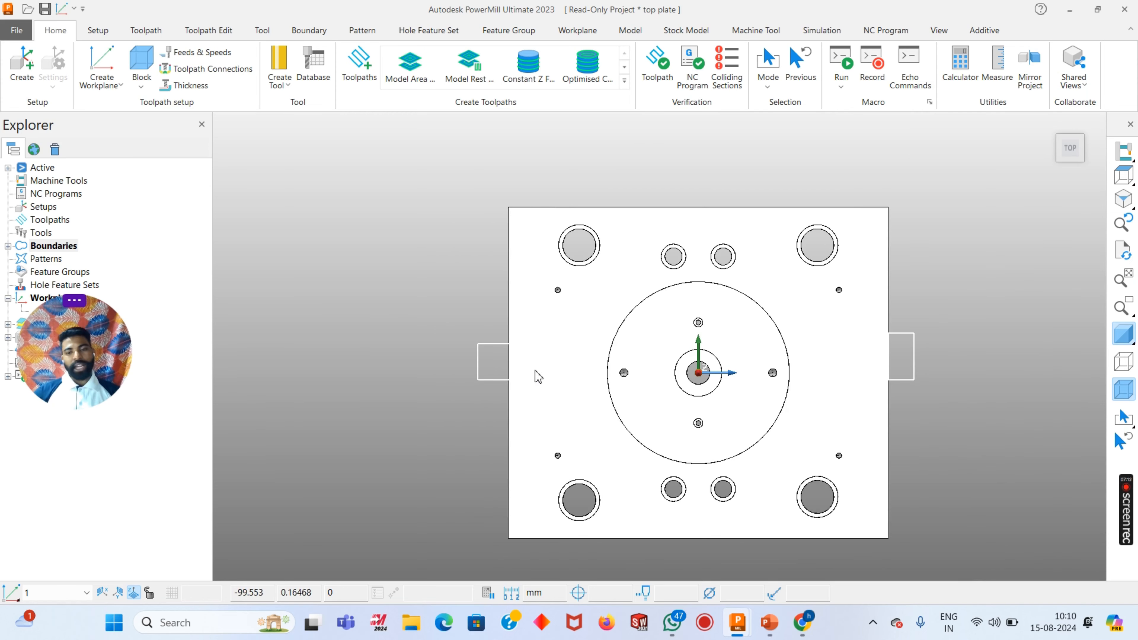
pyautogui.scroll(2, 602, 498)
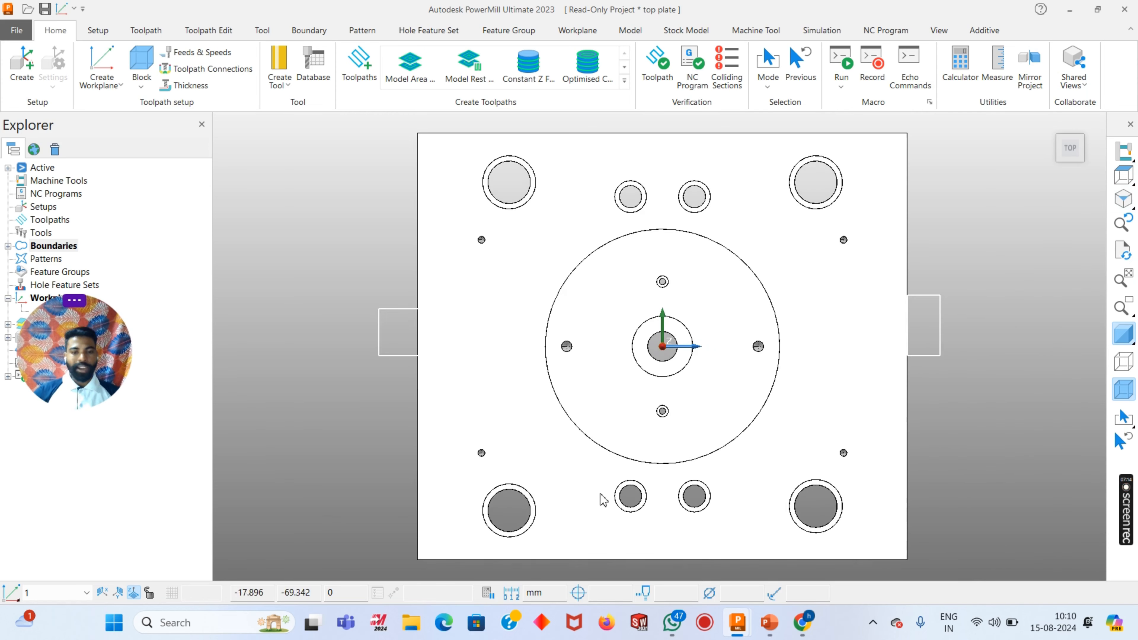
pyautogui.moveTo(602, 498); pyautogui.dragTo(582, 434, button='middle')
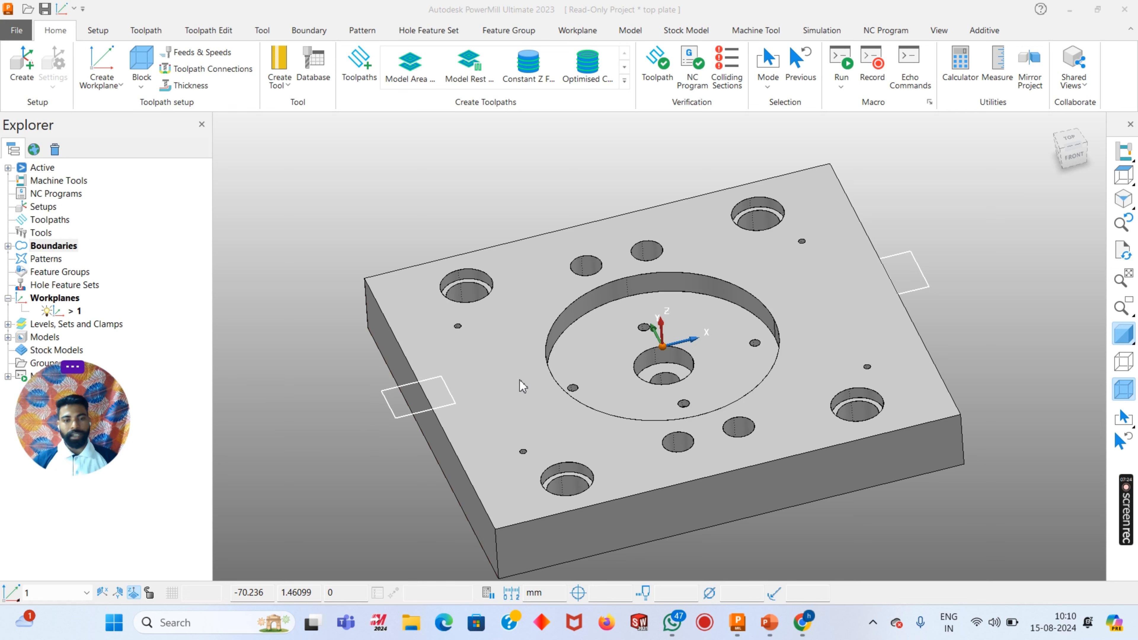
pyautogui.moveTo(348, 457); pyautogui.dragTo(496, 338, button='middle')
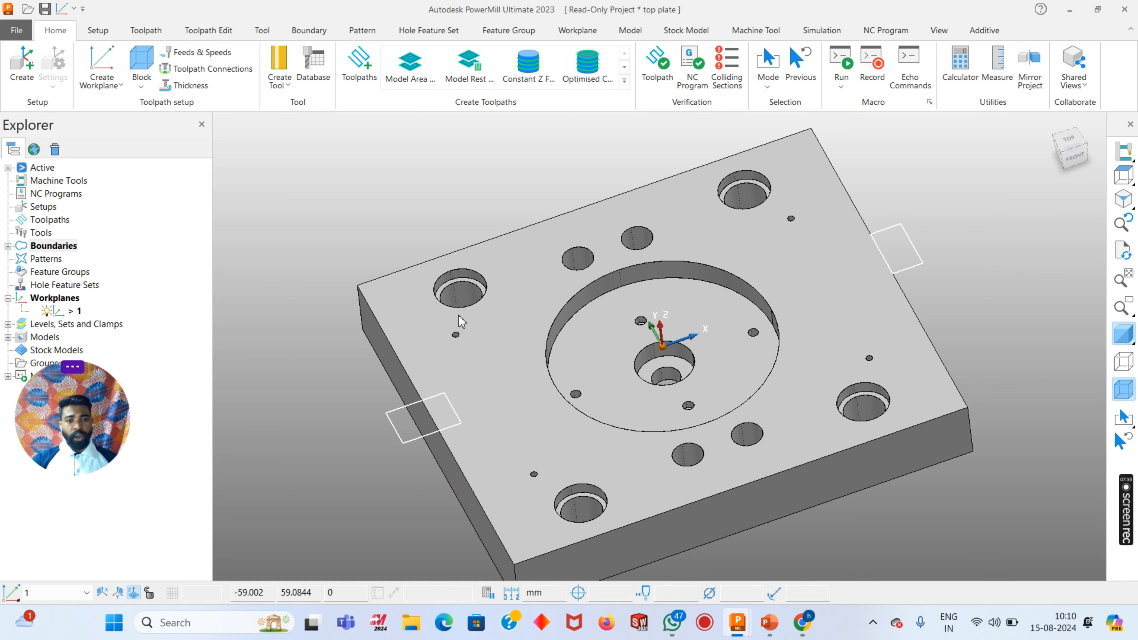
pyautogui.scroll(3, 506, 325)
pyautogui.scroll(-5, 555, 347)
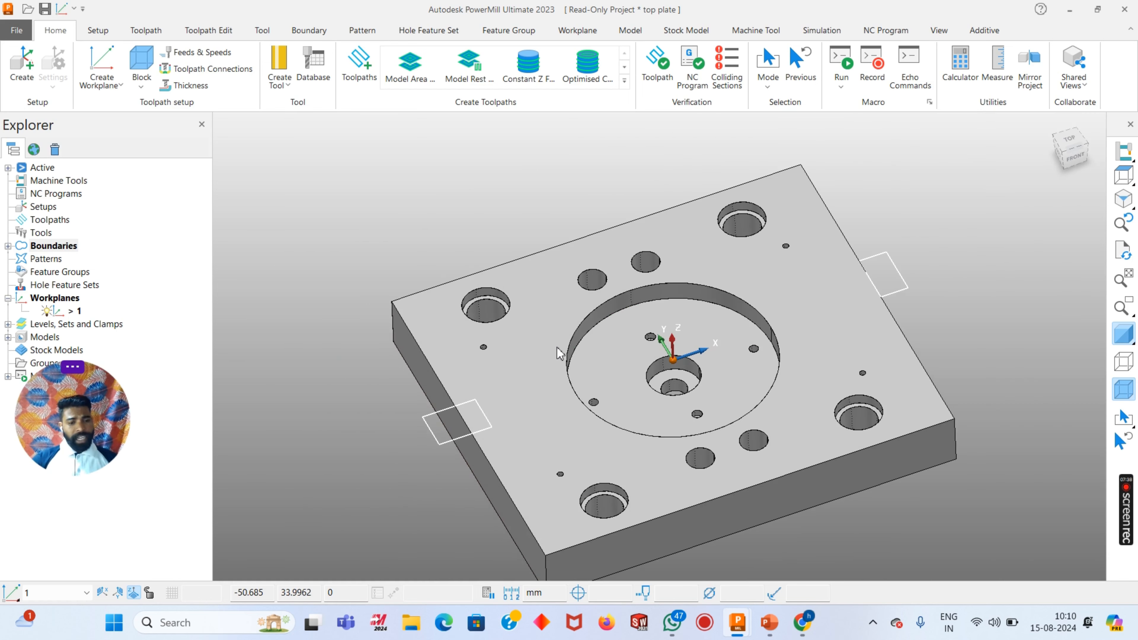
pyautogui.scroll(5, 517, 329)
pyautogui.scroll(-6, 448, 287)
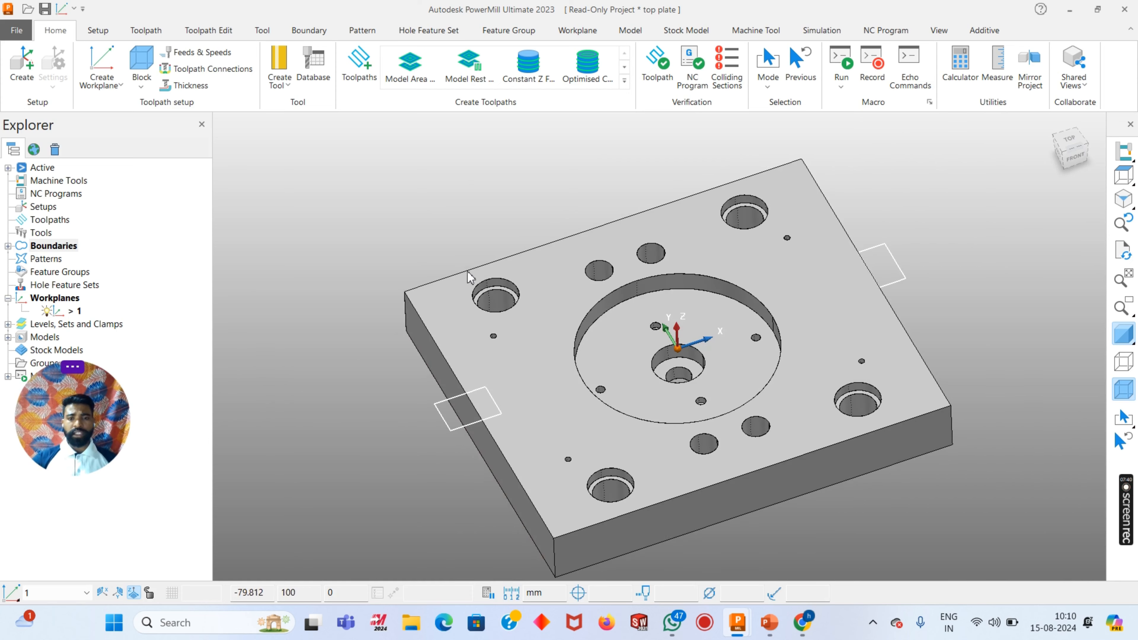
pyautogui.scroll(-1, 707, 389)
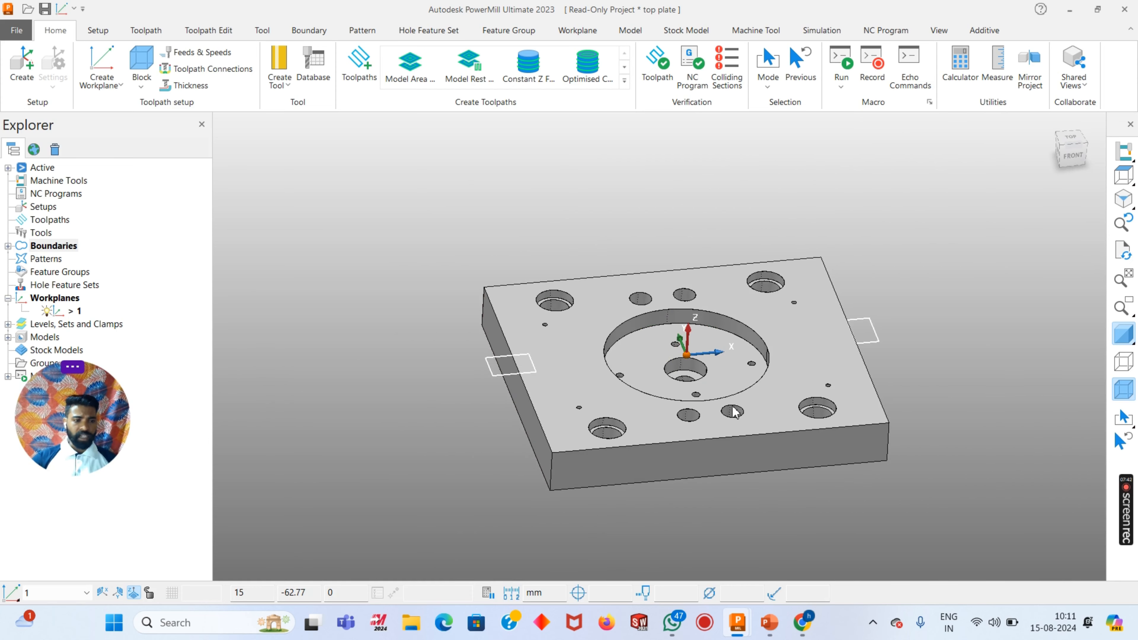
# Select the plate and create a hole feature set from the model, with compound holes going down along the active workplane
pyautogui.click(510, 364)
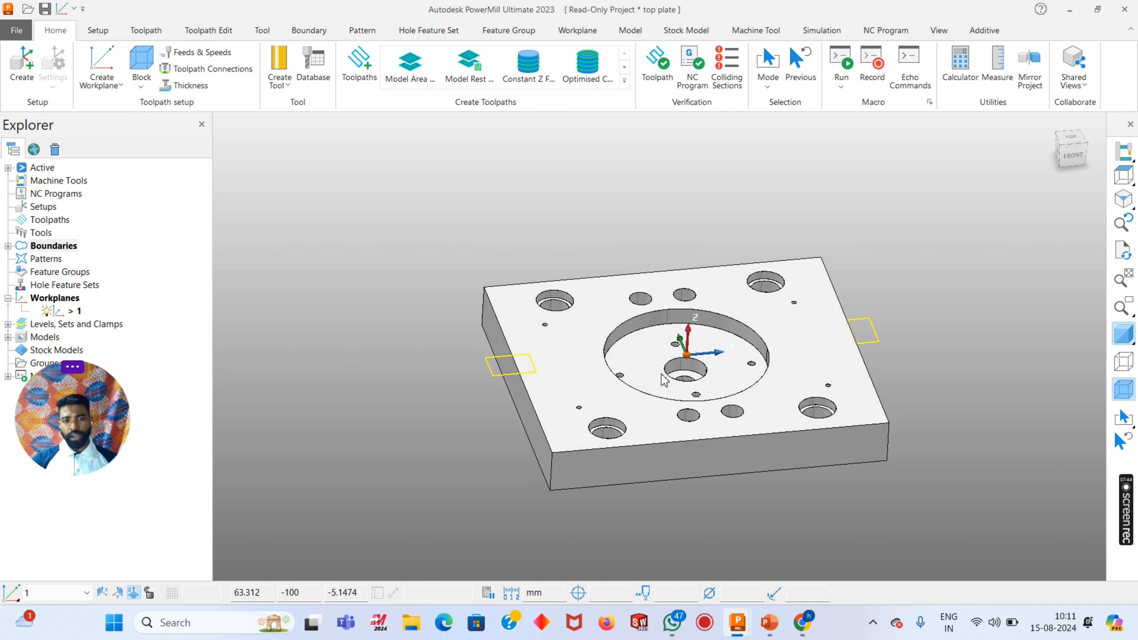
pyautogui.moveTo(89, 419); pyautogui.dragTo(92, 496)
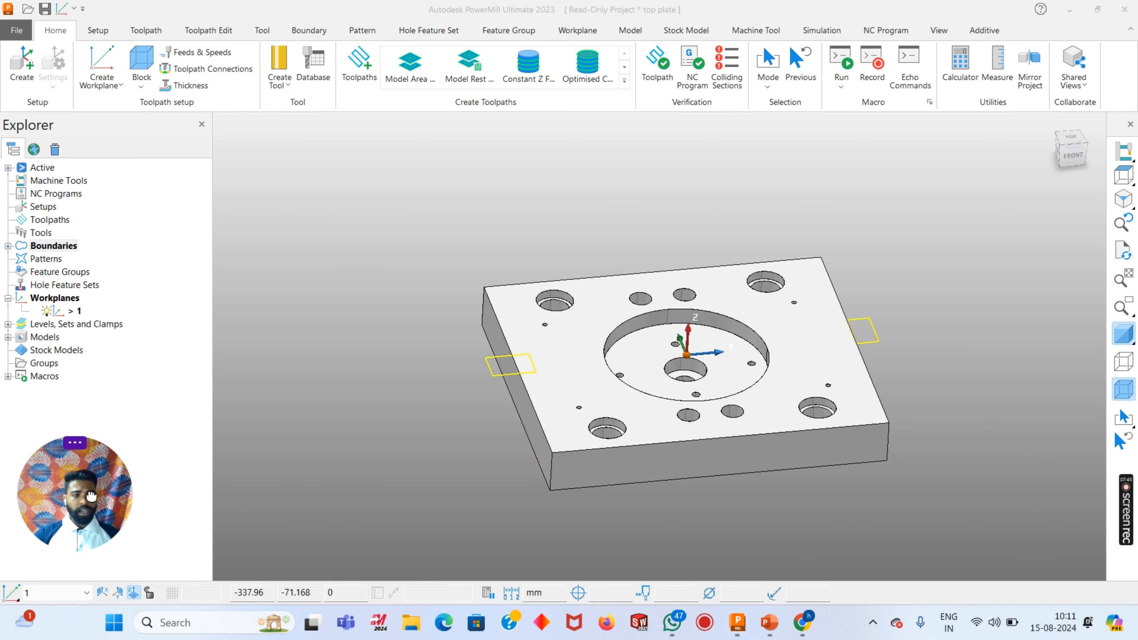
pyautogui.rightClick(55, 288)
pyautogui.click(102, 344)
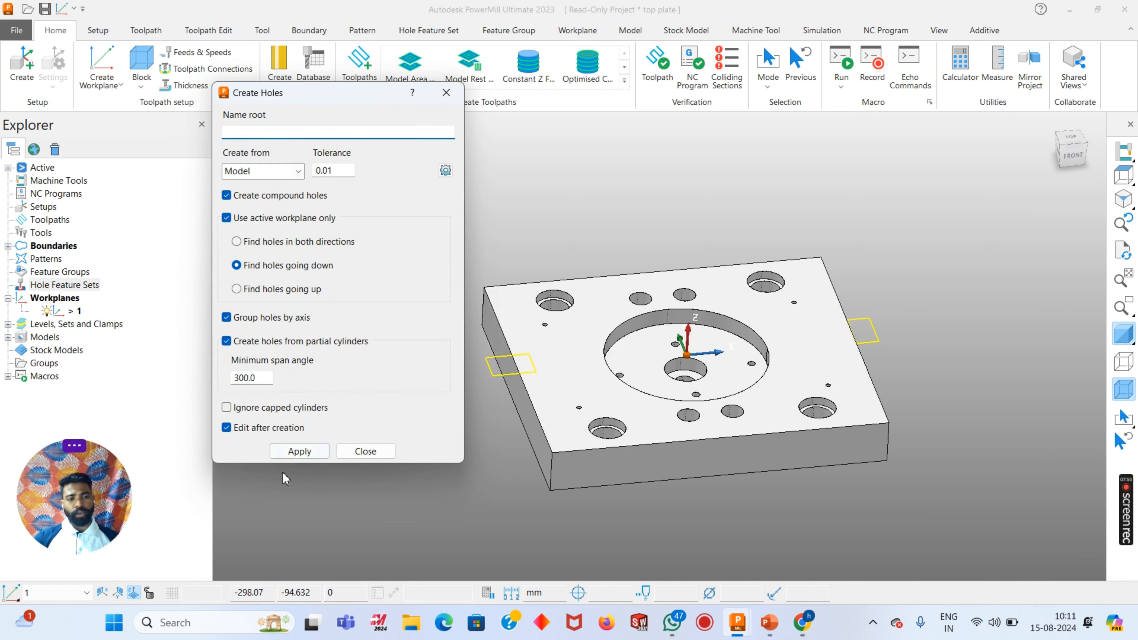
pyautogui.click(299, 451)
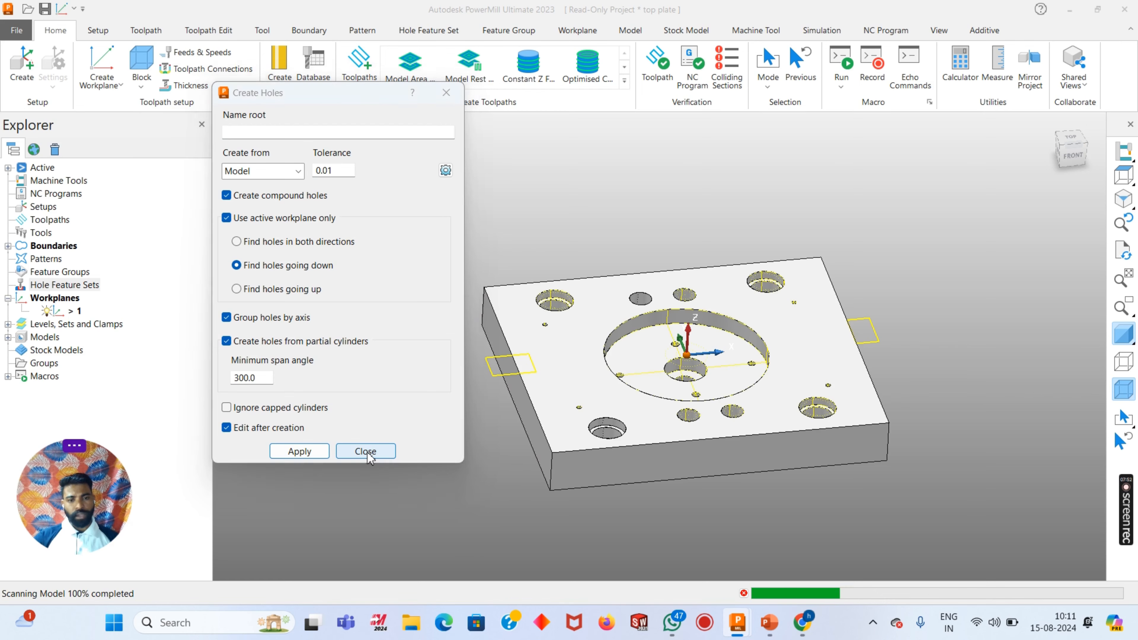
pyautogui.click(367, 508)
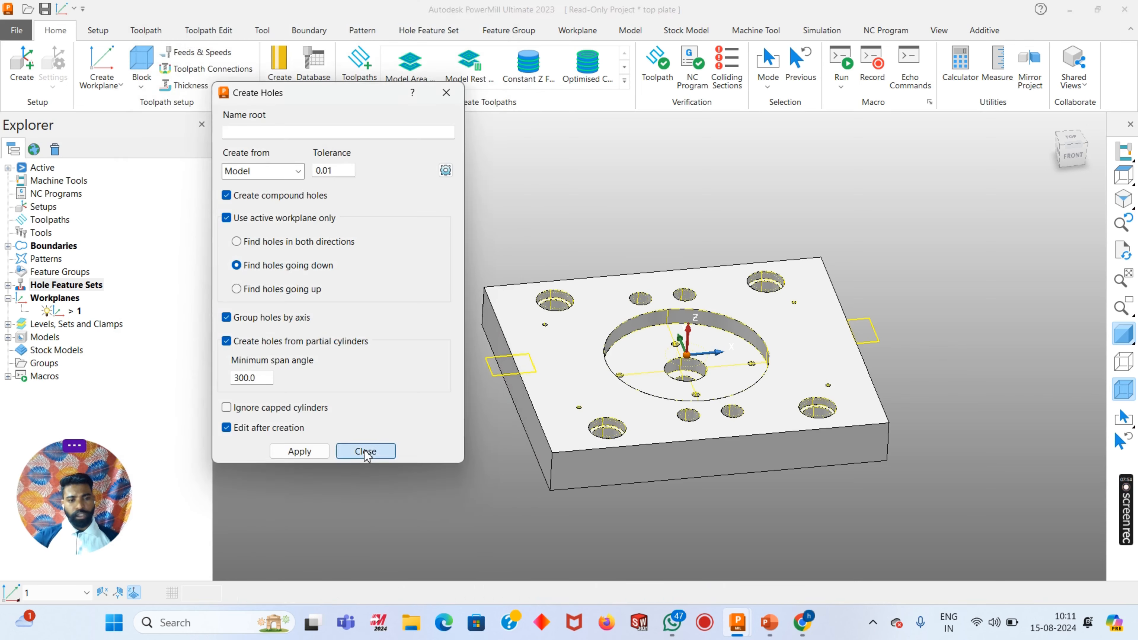
pyautogui.click(363, 521)
# Check the created hole features with the model shading hidden, then restore the shading in the isometric view
pyautogui.moveTo(364, 460); pyautogui.dragTo(453, 484, button='middle')
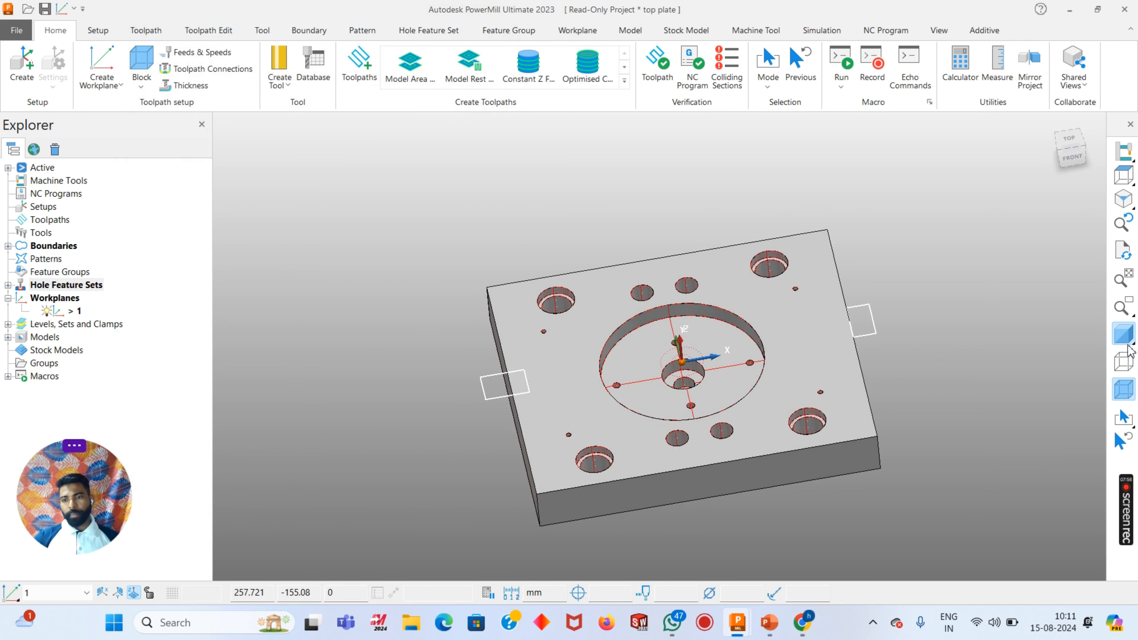
pyautogui.click(1123, 334)
pyautogui.moveTo(637, 393)
pyautogui.mouseDown(button='middle')
pyautogui.moveTo(628, 359)
pyautogui.moveTo(560, 341)
pyautogui.mouseUp(button='middle')
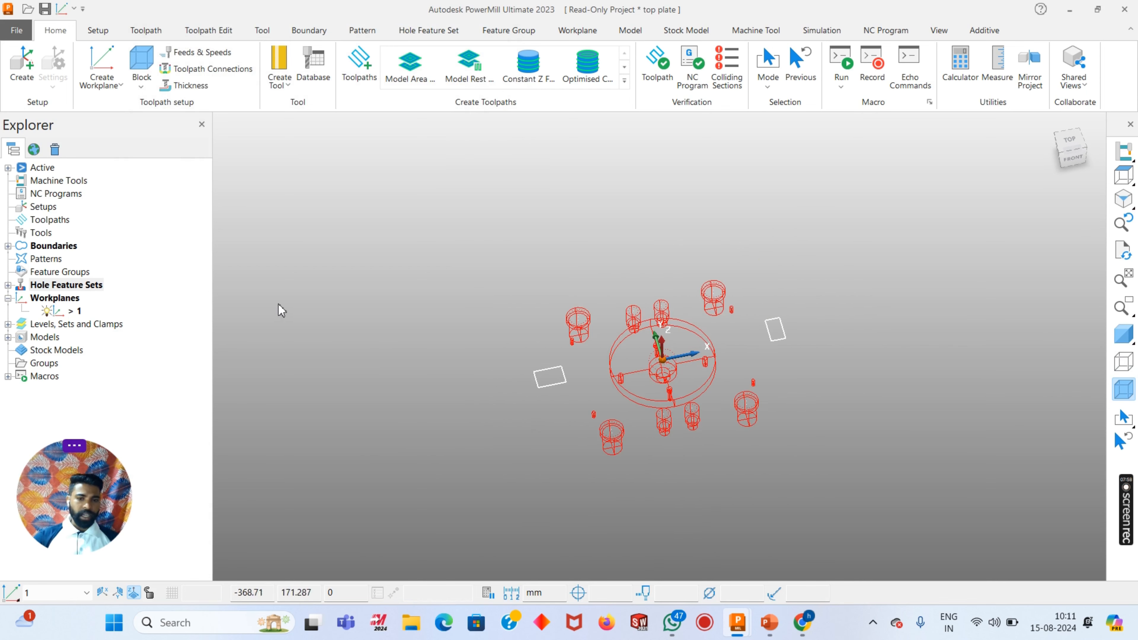
pyautogui.click(1123, 334)
pyautogui.click(1131, 237)
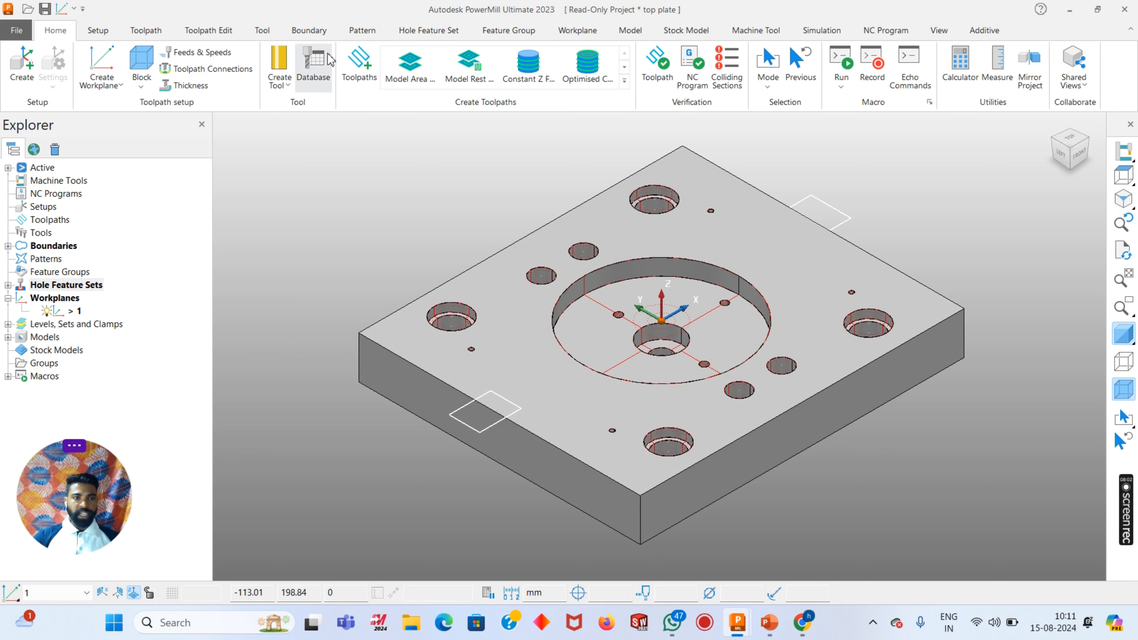
# Start a drilling toolpath from the Deep Drill strategy and set its cycle type to Single peck
pyautogui.click(372, 62)
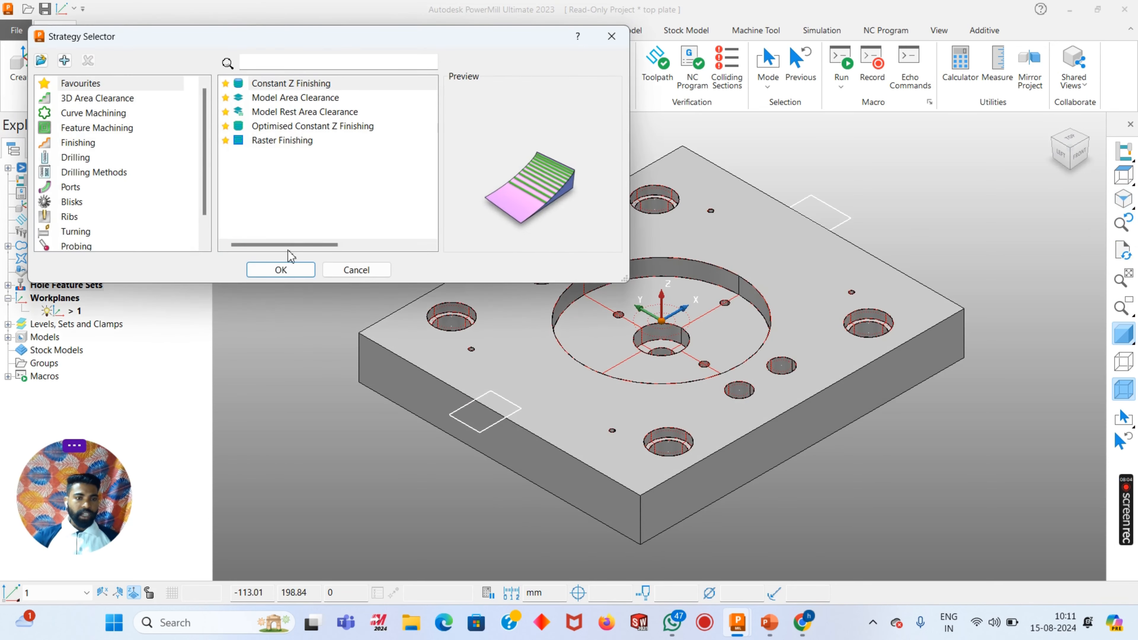
pyautogui.click(79, 159)
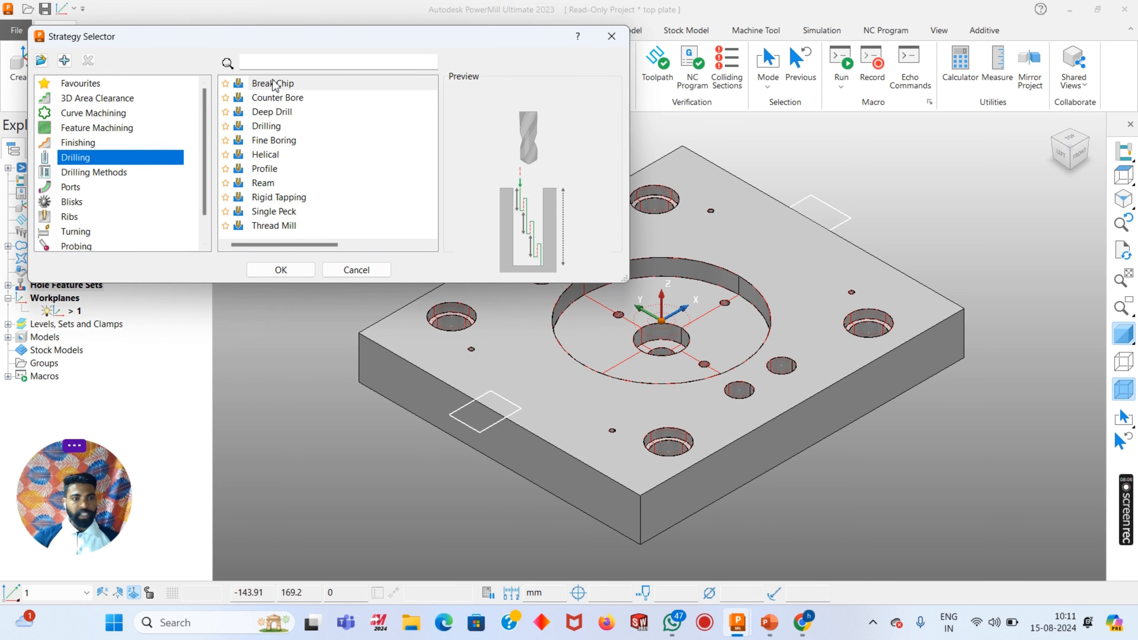
pyautogui.click(270, 114)
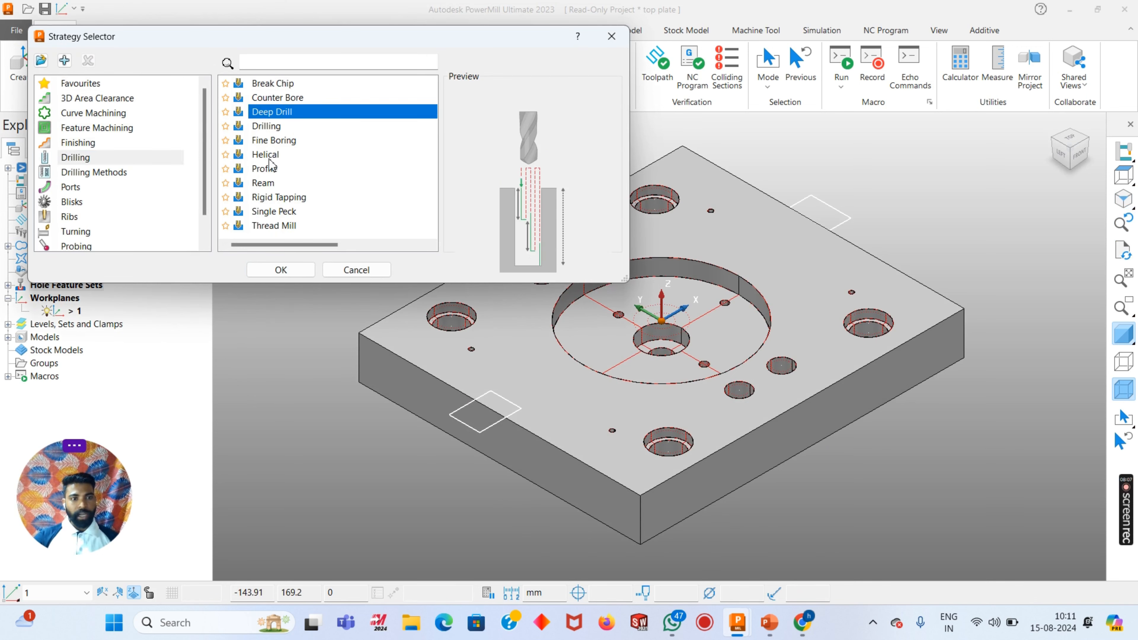
pyautogui.click(277, 269)
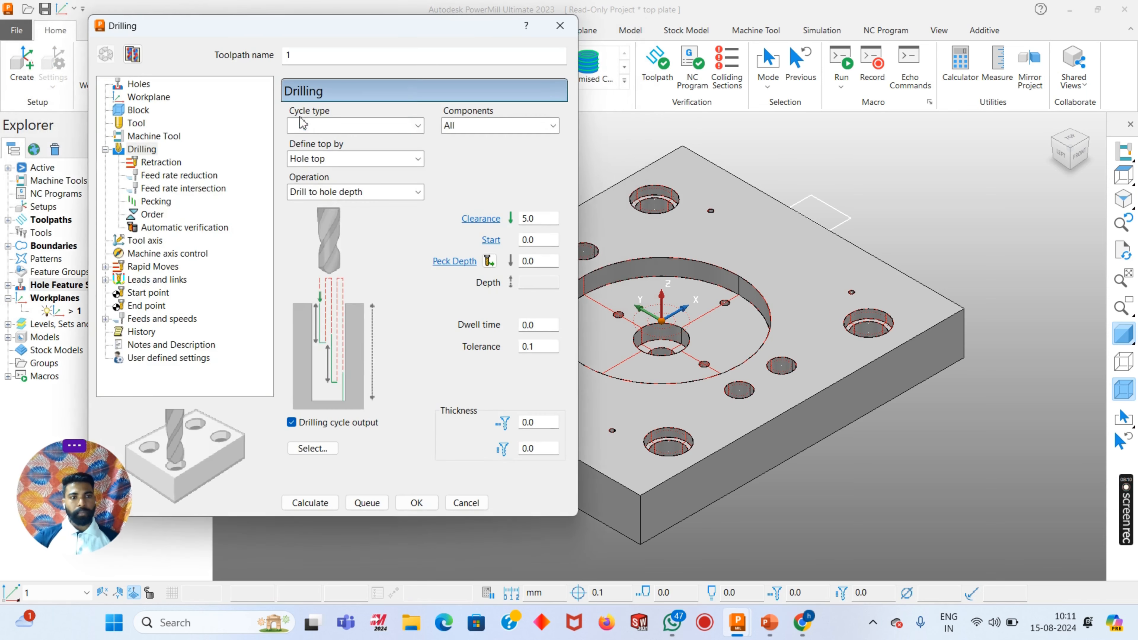
pyautogui.click(314, 126)
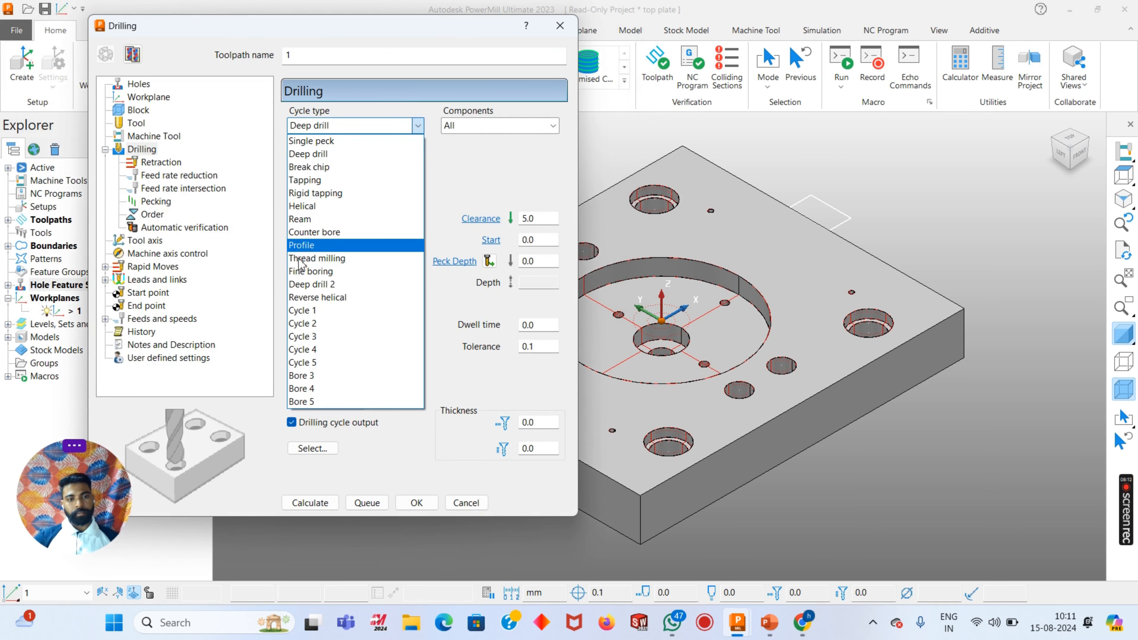
pyautogui.click(311, 141)
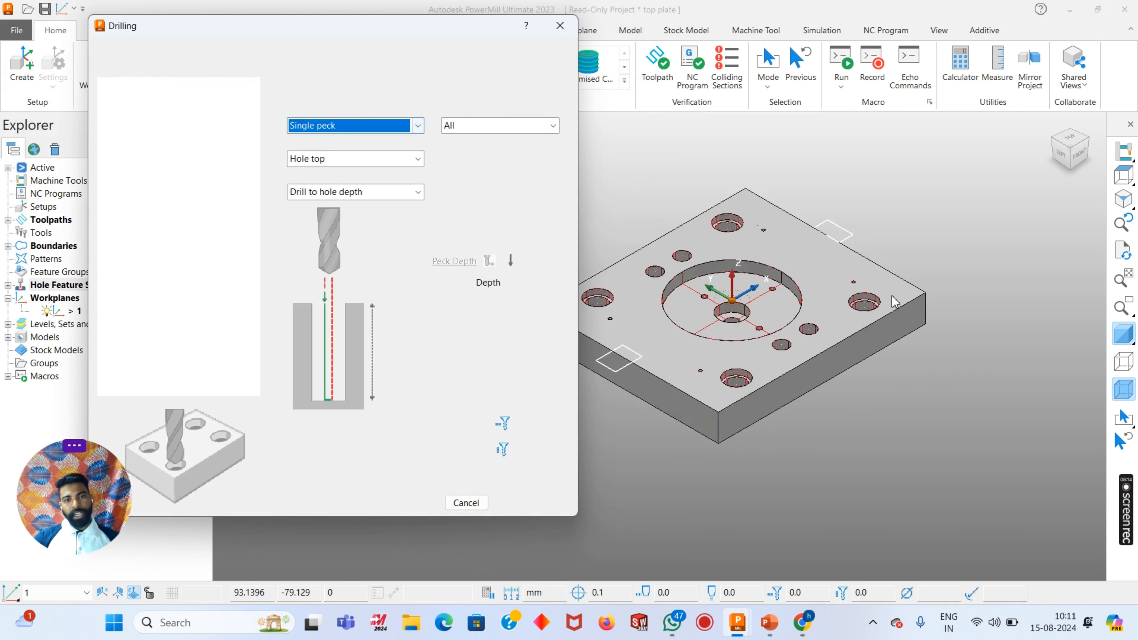
# Name the drilling toolpath "centerd drill"
pyautogui.scroll(2, 923, 302)
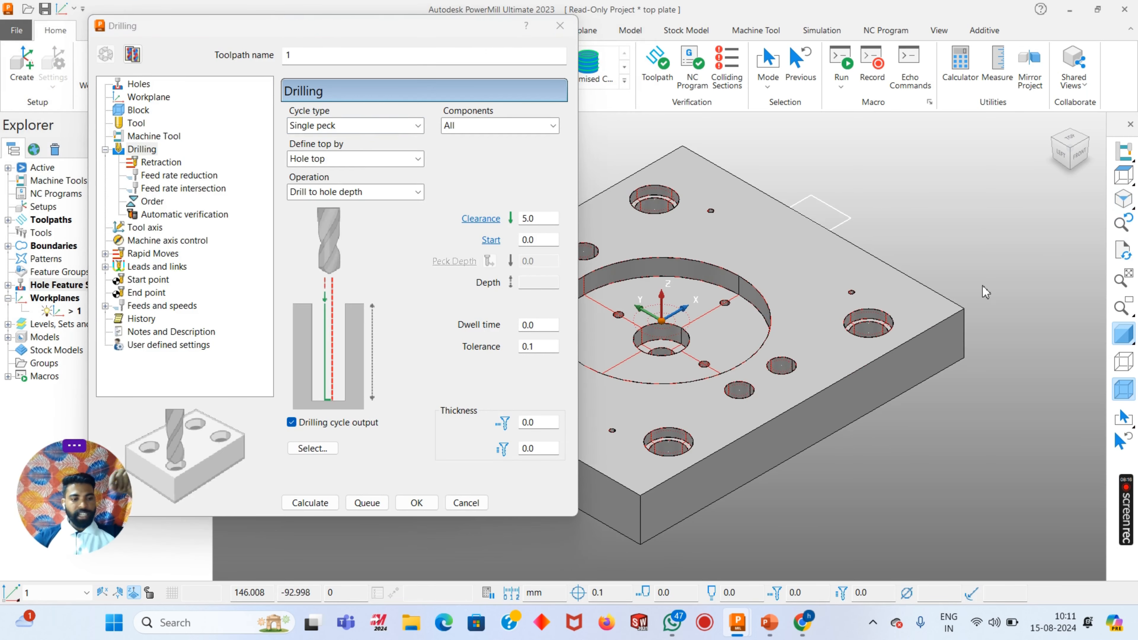
pyautogui.scroll(1, 924, 303)
pyautogui.click(170, 53)
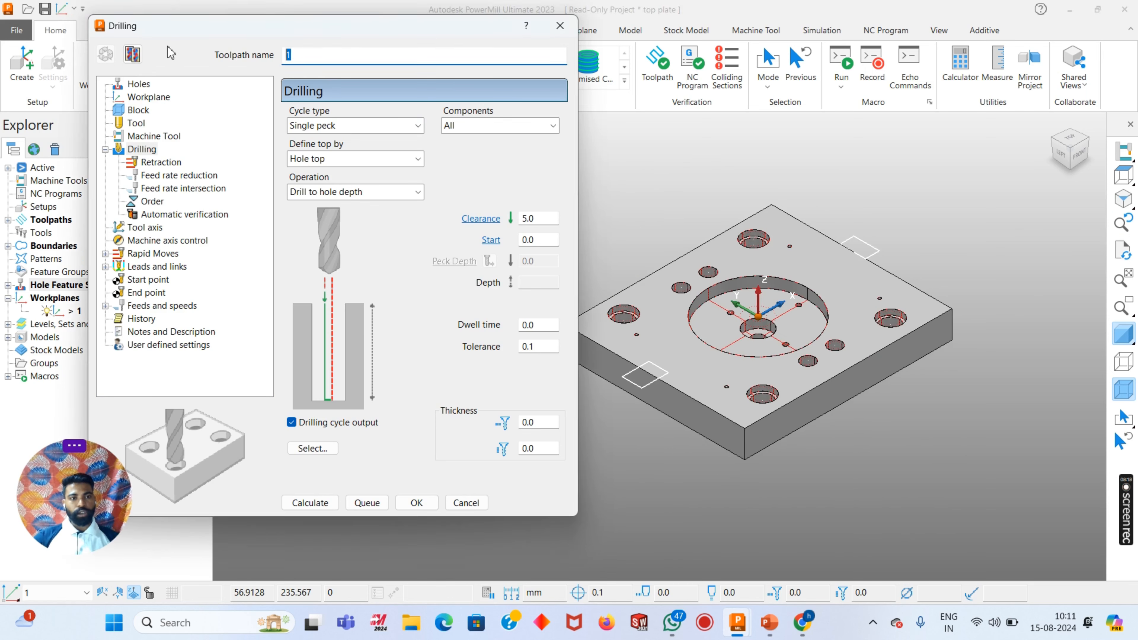
pyautogui.write('centerd drill')
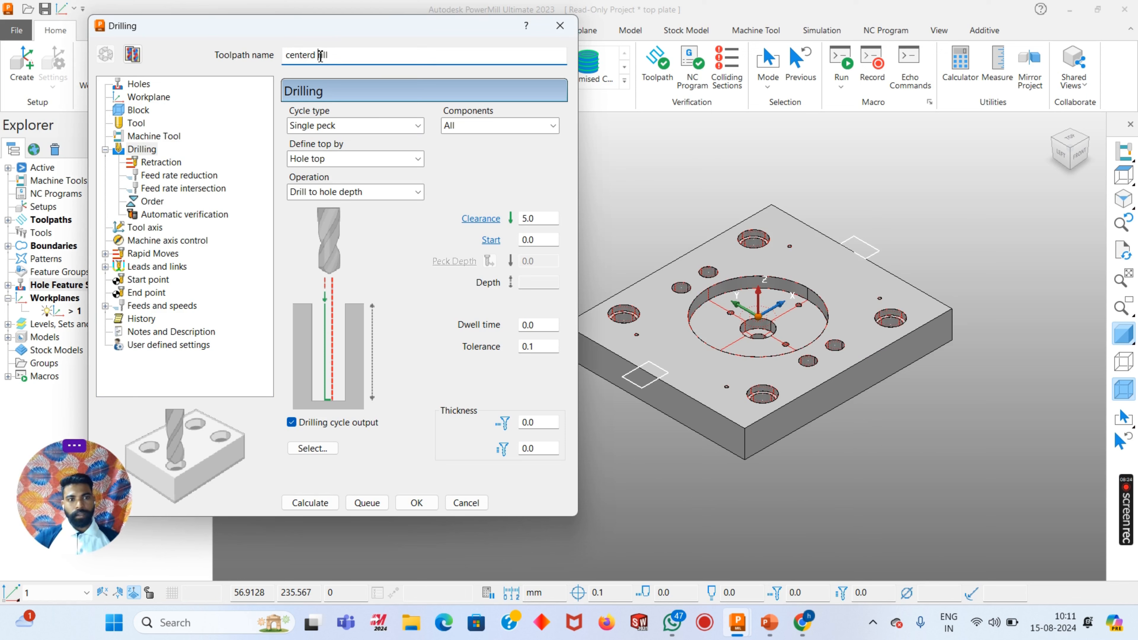
# Check the toolpath's workplane and calculate a box block from the model in the active workplane
pyautogui.click(138, 84)
pyautogui.click(138, 98)
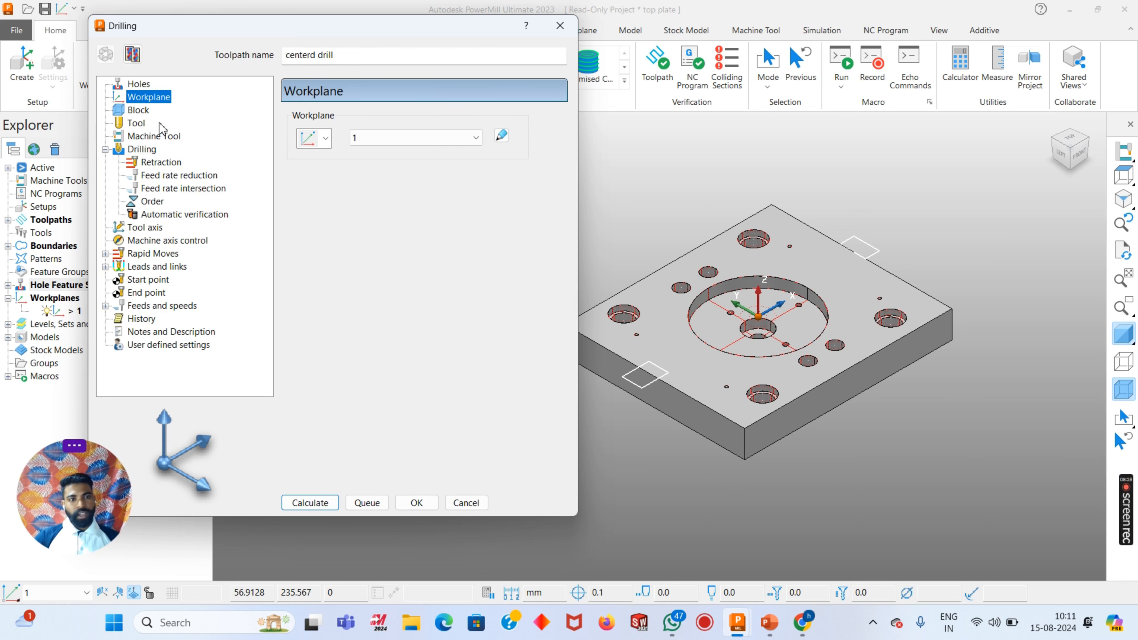
pyautogui.click(136, 110)
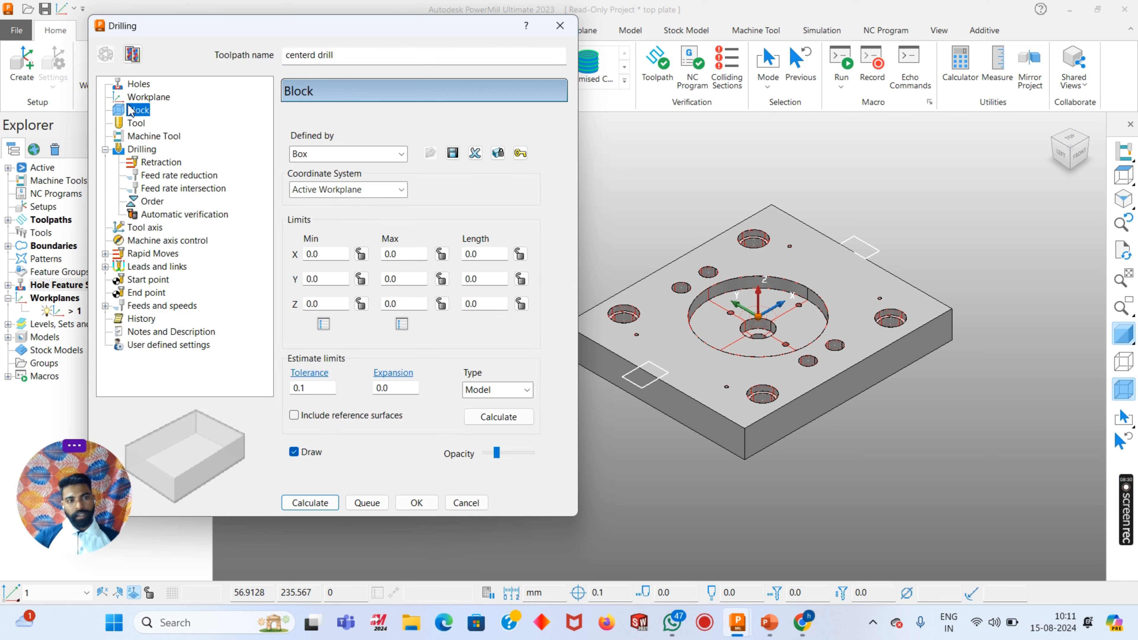
pyautogui.click(145, 99)
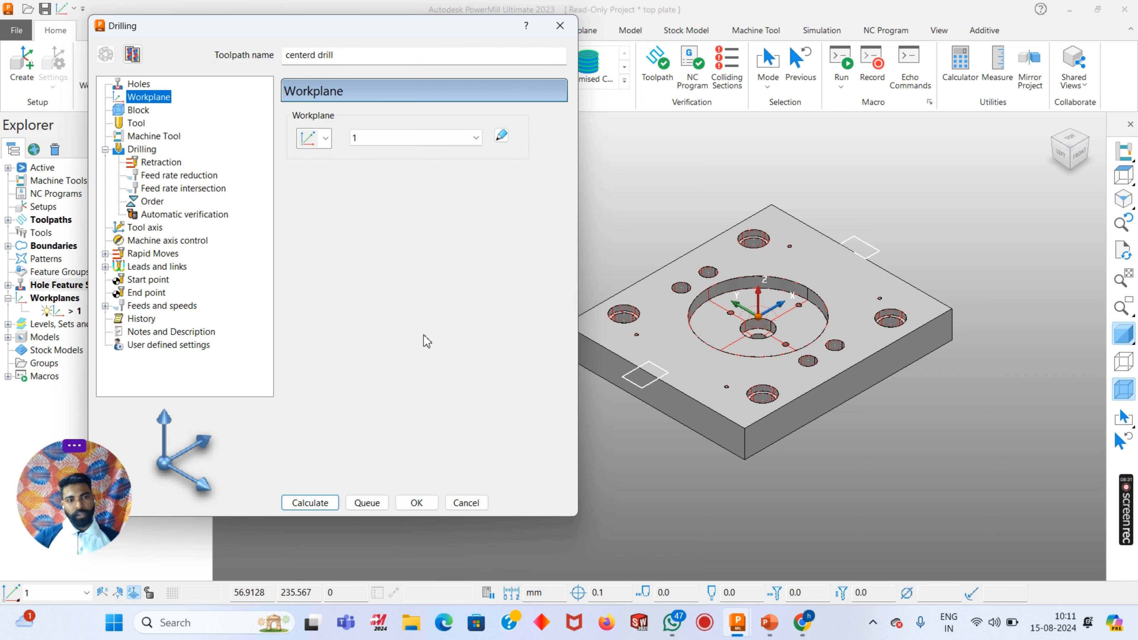
pyautogui.click(137, 112)
pyautogui.click(497, 417)
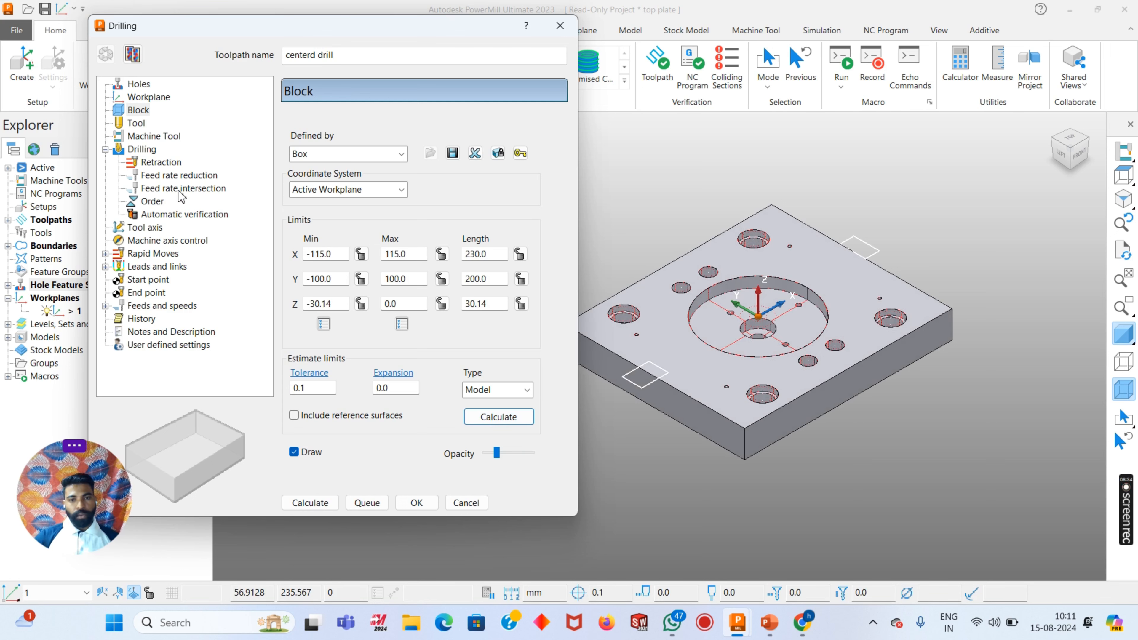
# Find the 2.5 mm Center drill in the tool database and create it as the drilling toolpath's tool
pyautogui.click(136, 123)
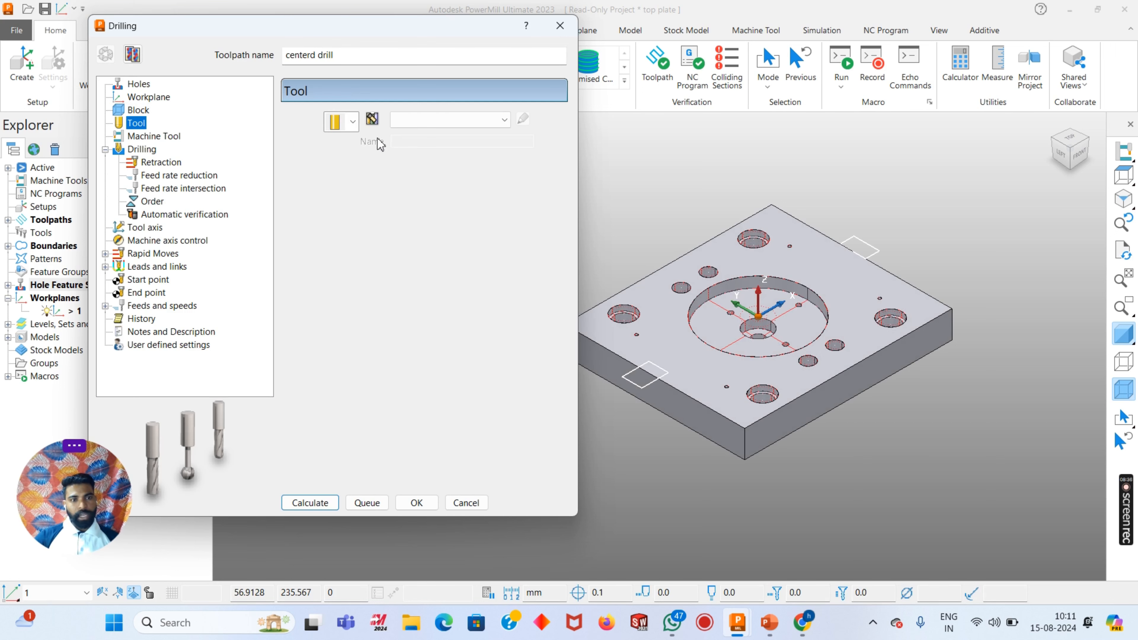
pyautogui.click(372, 118)
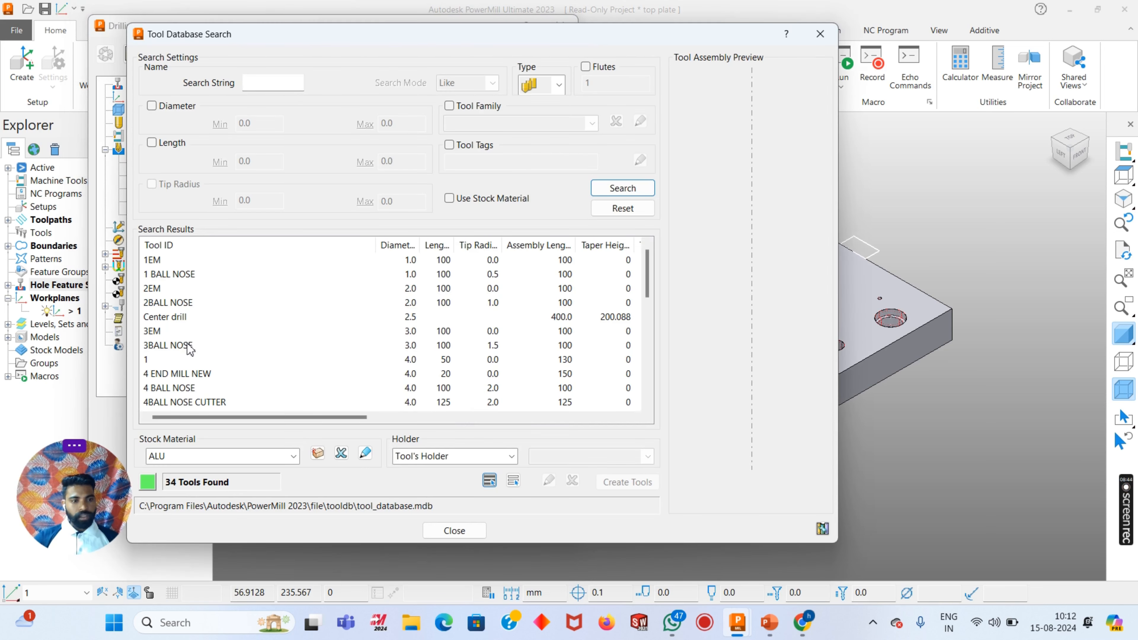
pyautogui.scroll(-3, 191, 361)
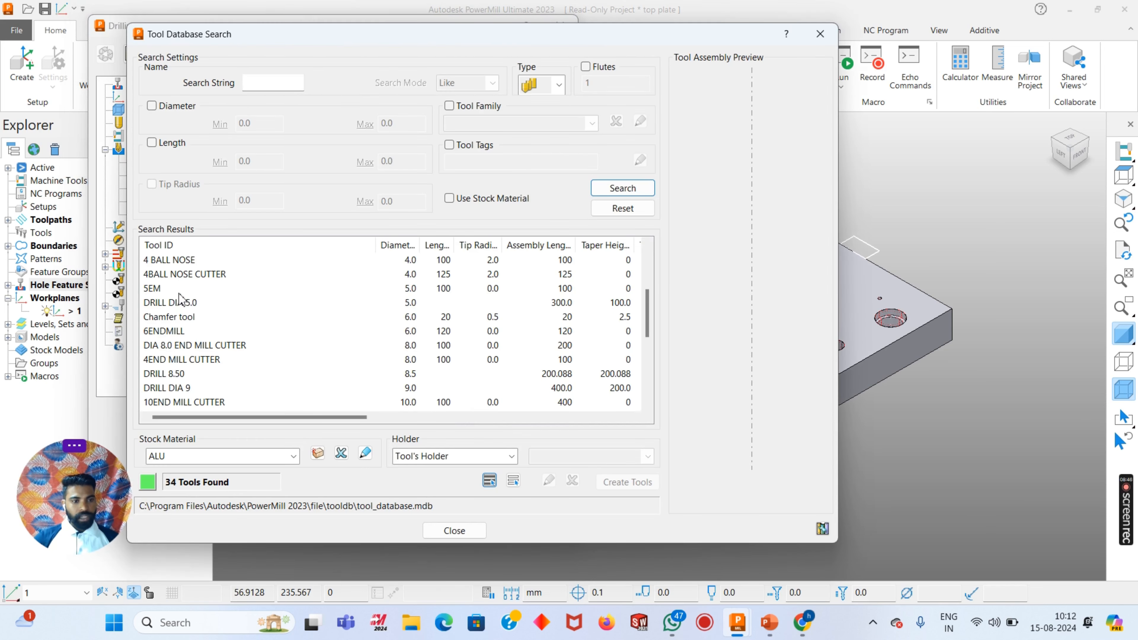
pyautogui.scroll(-4, 184, 322)
pyautogui.scroll(7, 190, 351)
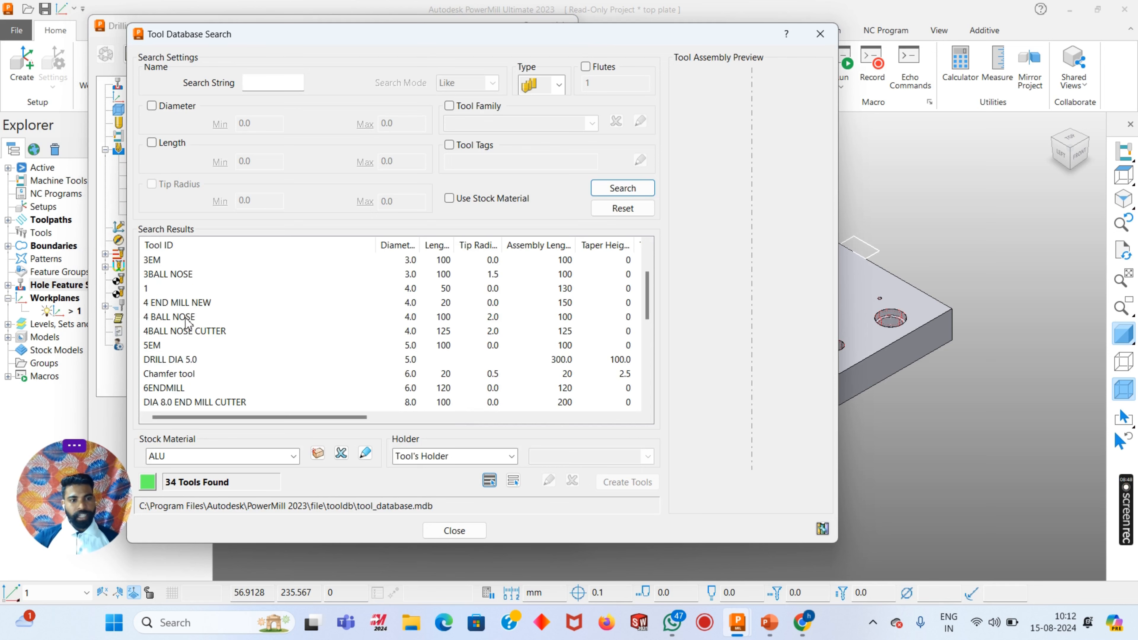
pyautogui.scroll(-3, 168, 378)
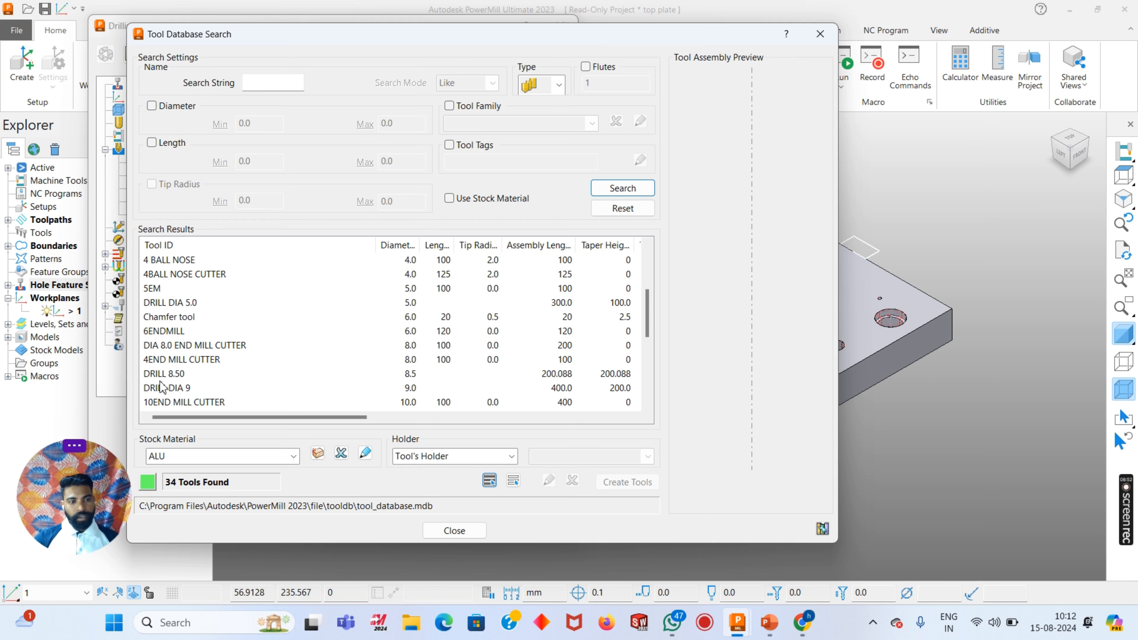
pyautogui.scroll(-3, 171, 344)
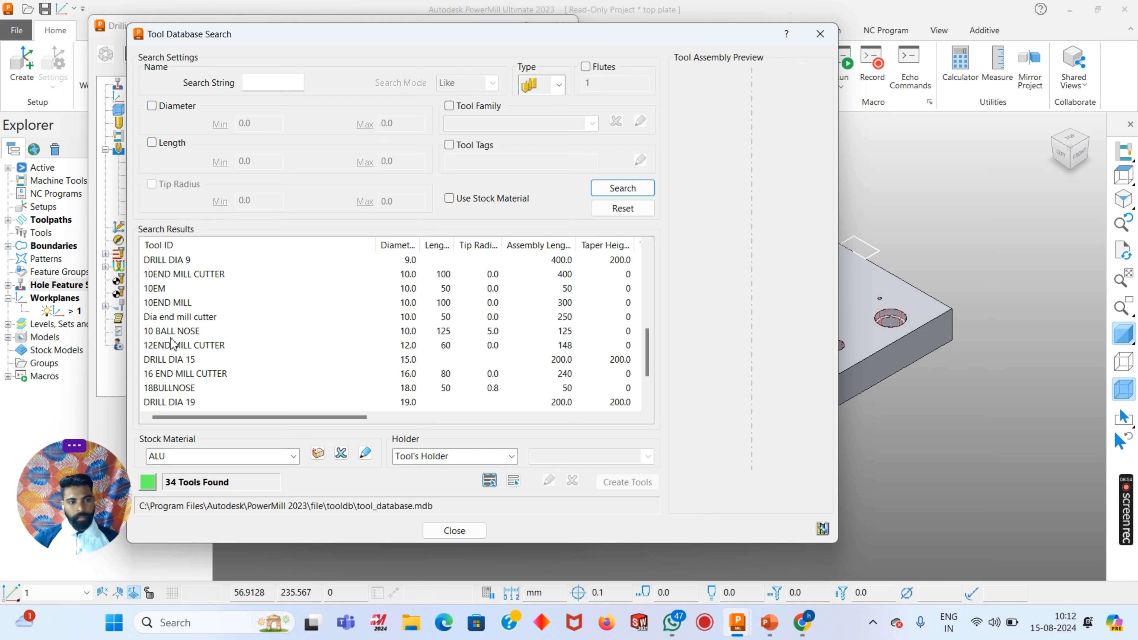
pyautogui.scroll(-1, 167, 390)
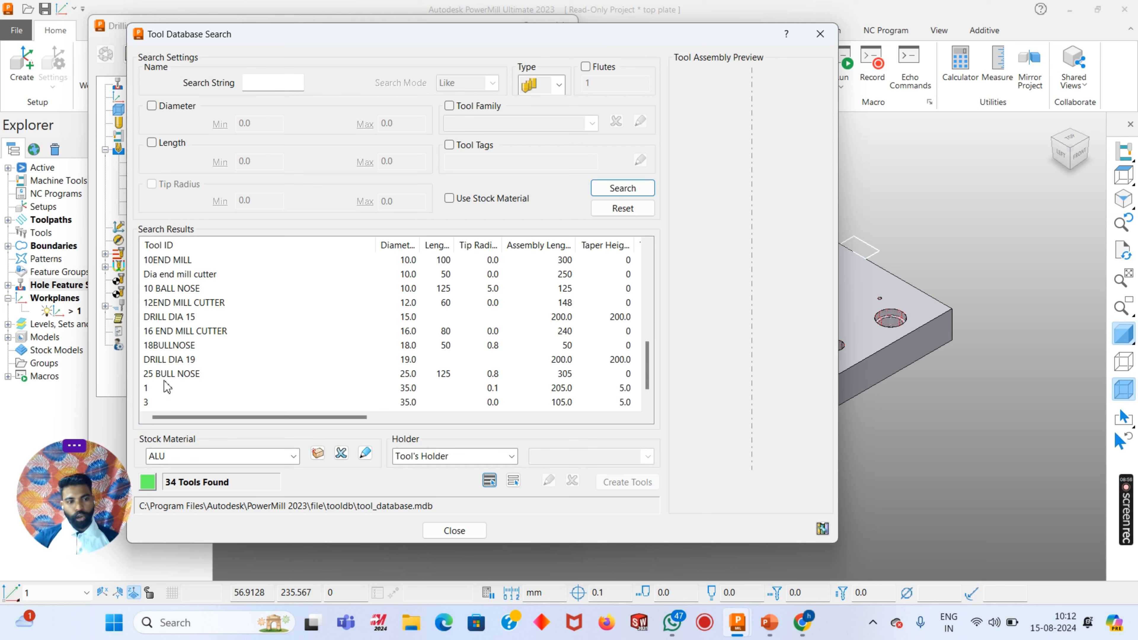
pyautogui.scroll(6, 167, 386)
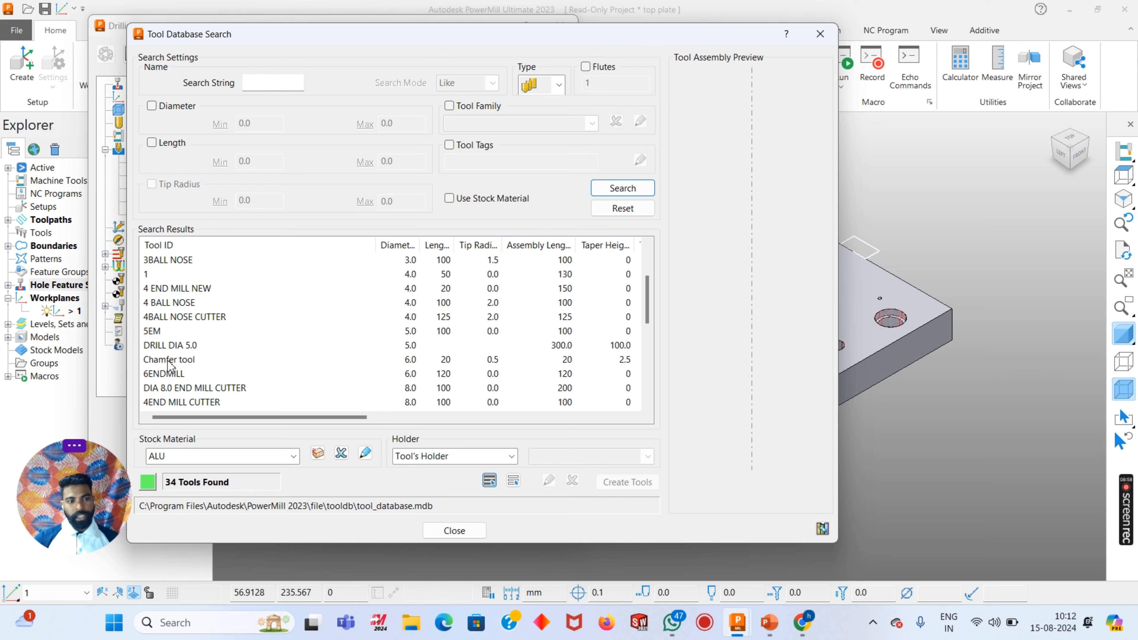
pyautogui.scroll(2, 172, 333)
pyautogui.click(173, 316)
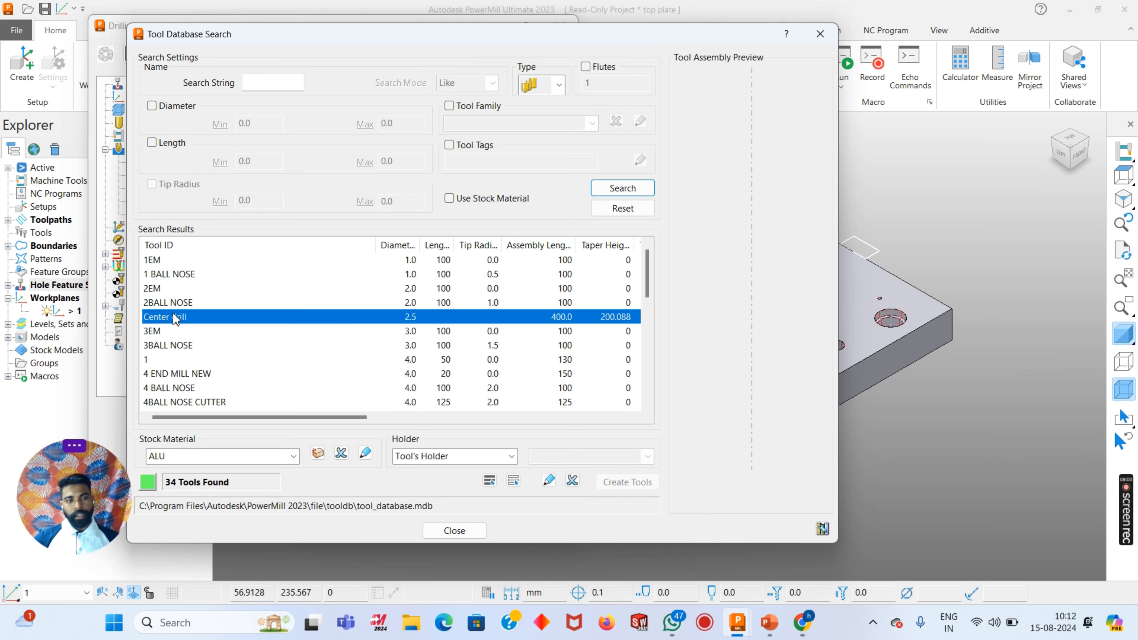
pyautogui.click(613, 483)
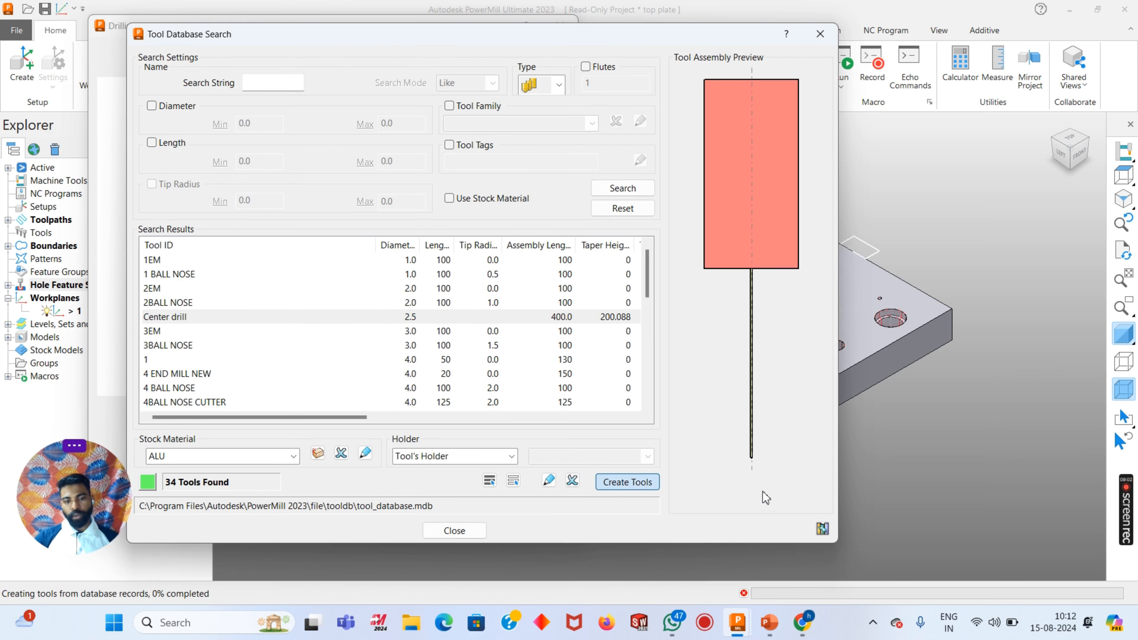
pyautogui.click(452, 531)
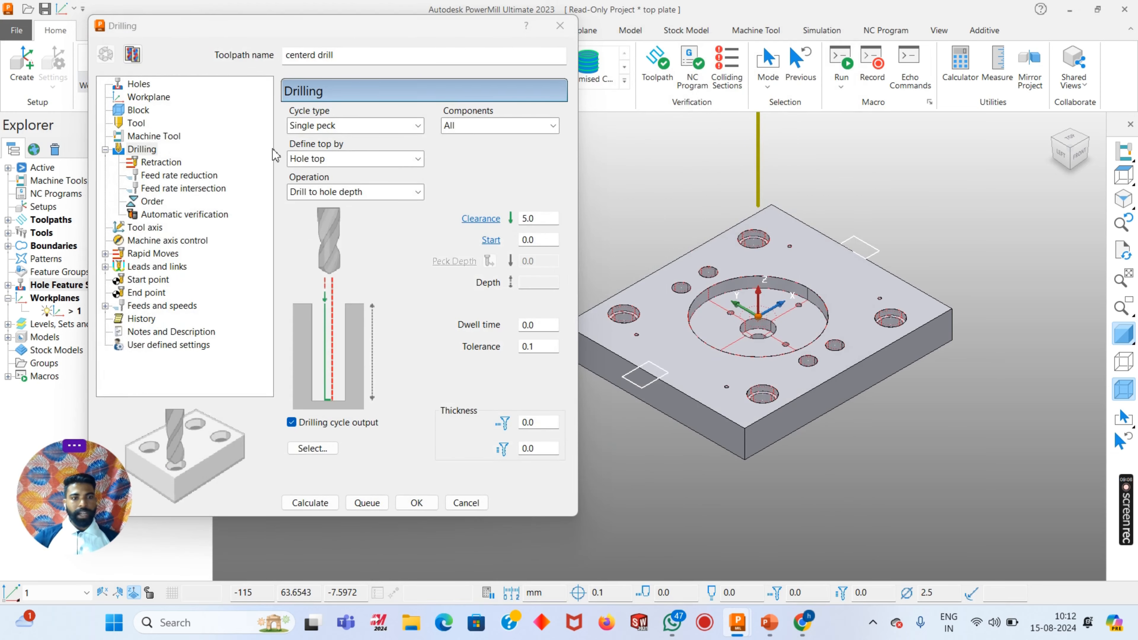
# Set the drilling operation to User defined with a depth of 2.0 mm
pyautogui.click(138, 125)
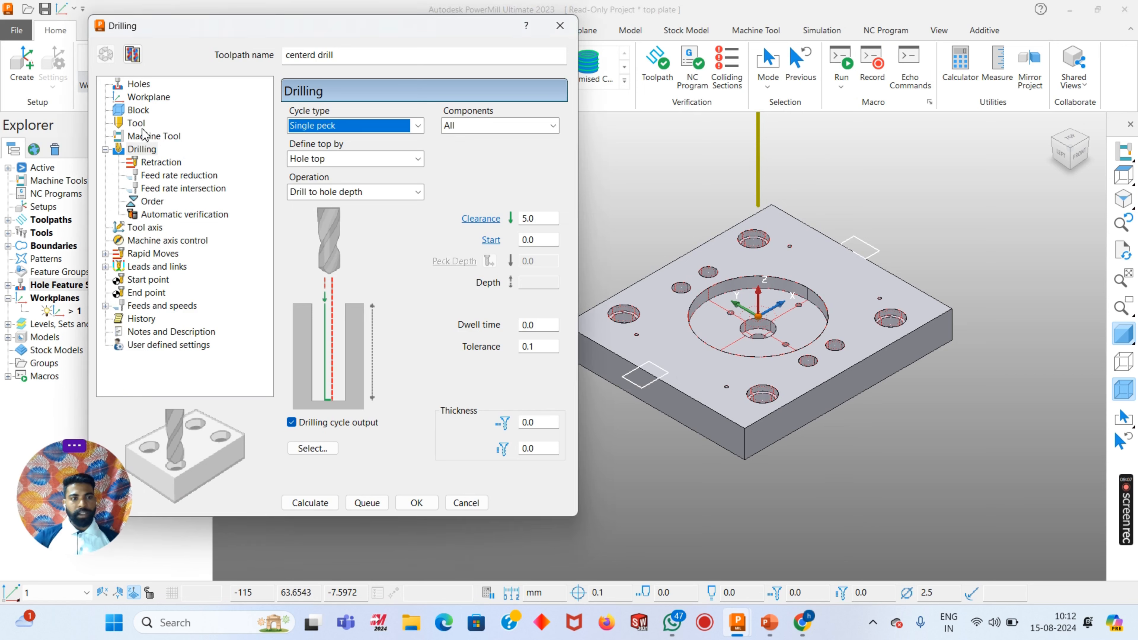
pyautogui.click(141, 150)
pyautogui.click(364, 193)
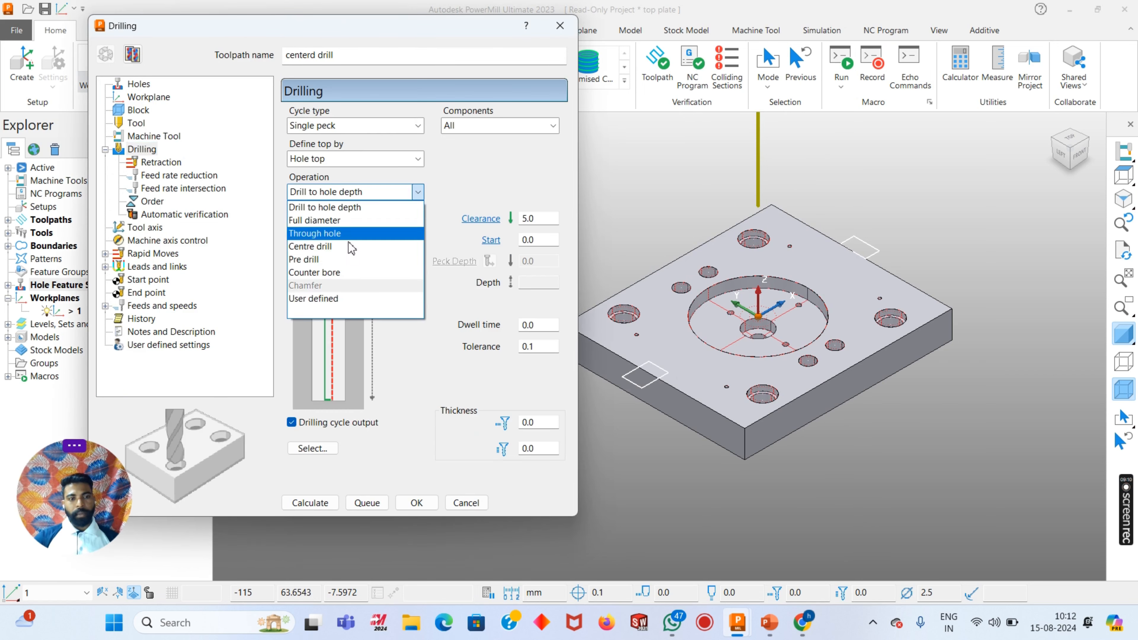
pyautogui.click(309, 298)
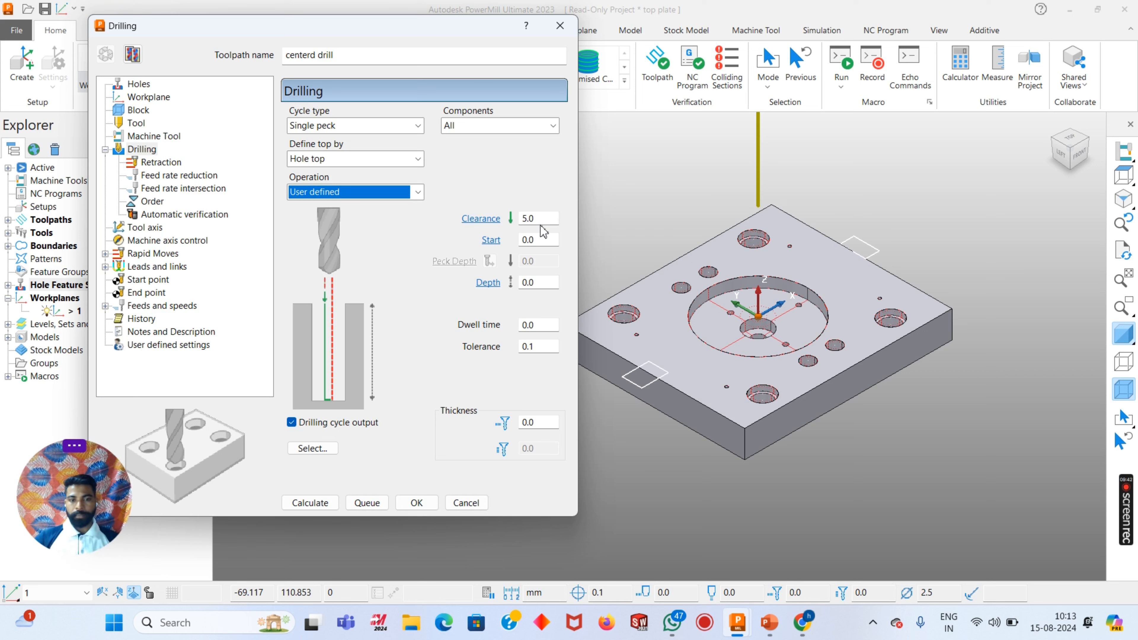
pyautogui.doubleClick(537, 282)
pyautogui.write('2.0')
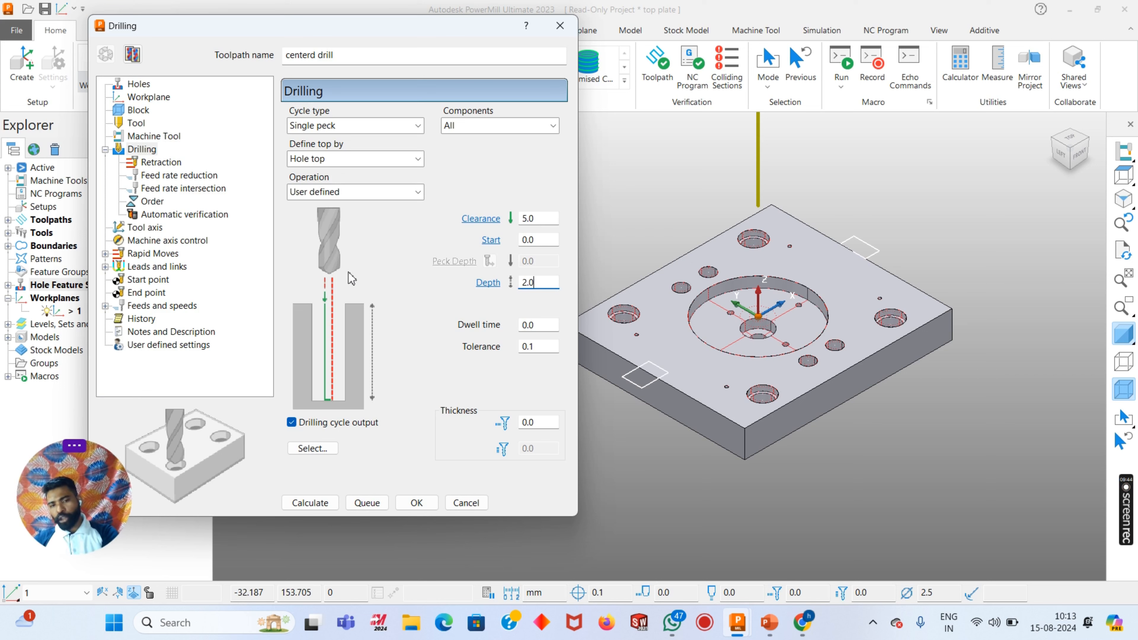
pyautogui.press('Return')
pyautogui.moveTo(545, 285); pyautogui.dragTo(458, 276)
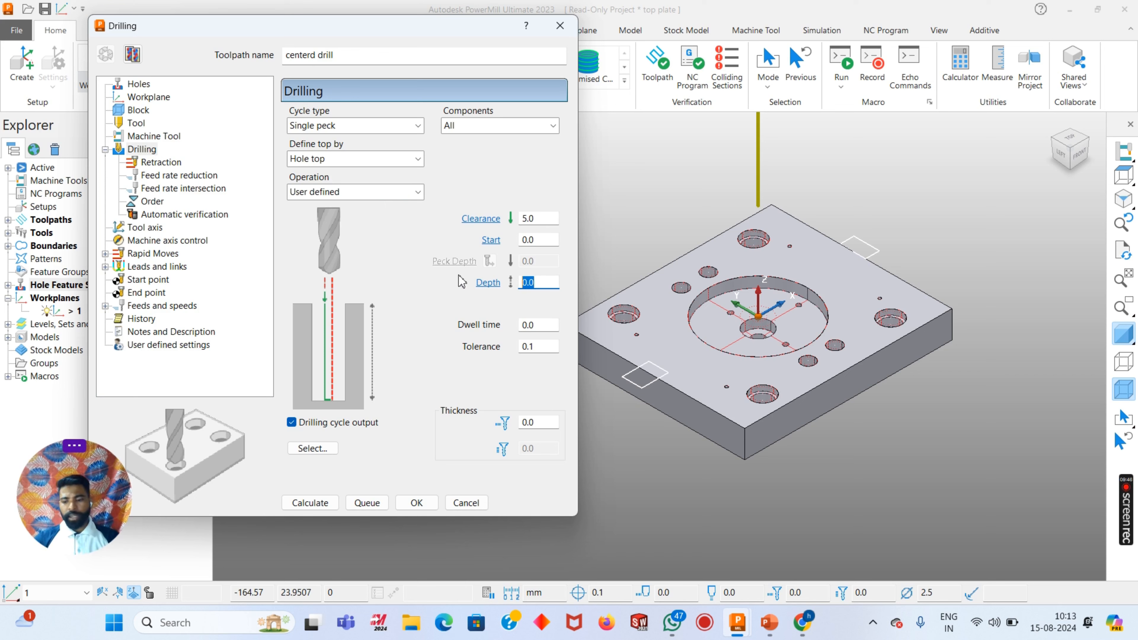
pyautogui.write('2.')
# Set the drilling tolerance to 0.01
pyautogui.doubleClick(545, 348)
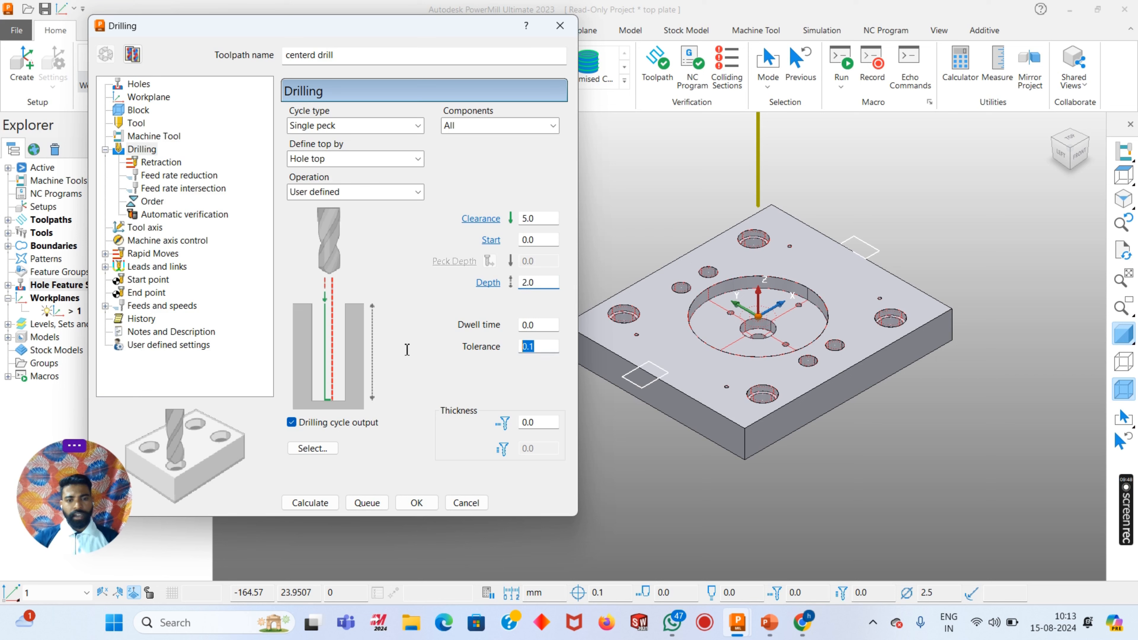
pyautogui.write('0.0')
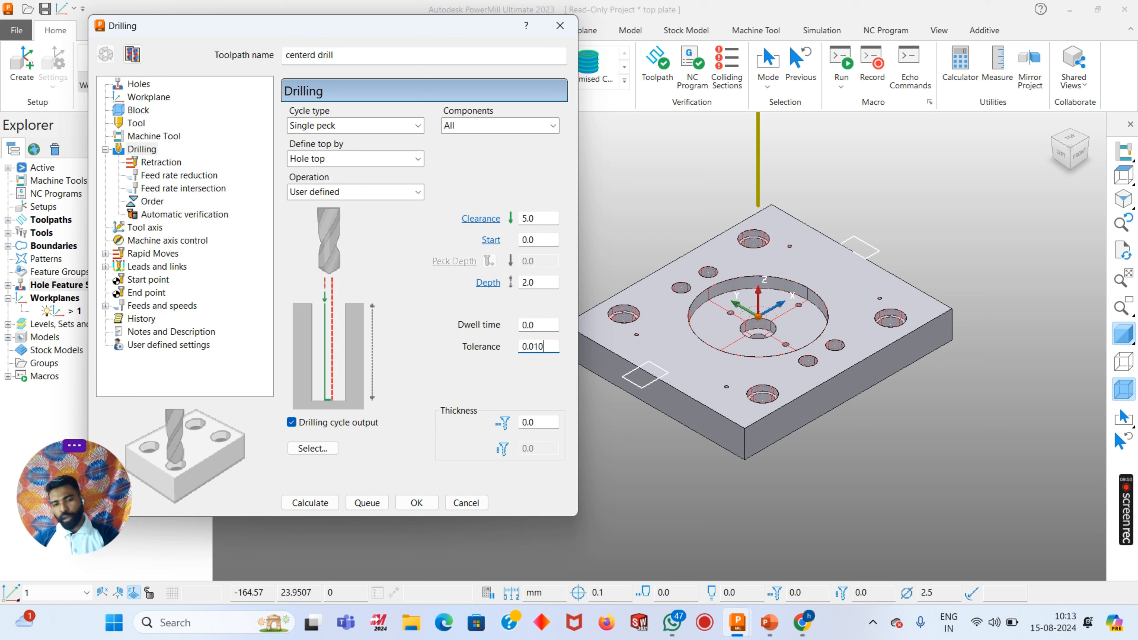
pyautogui.write('10')
pyautogui.press('Return')
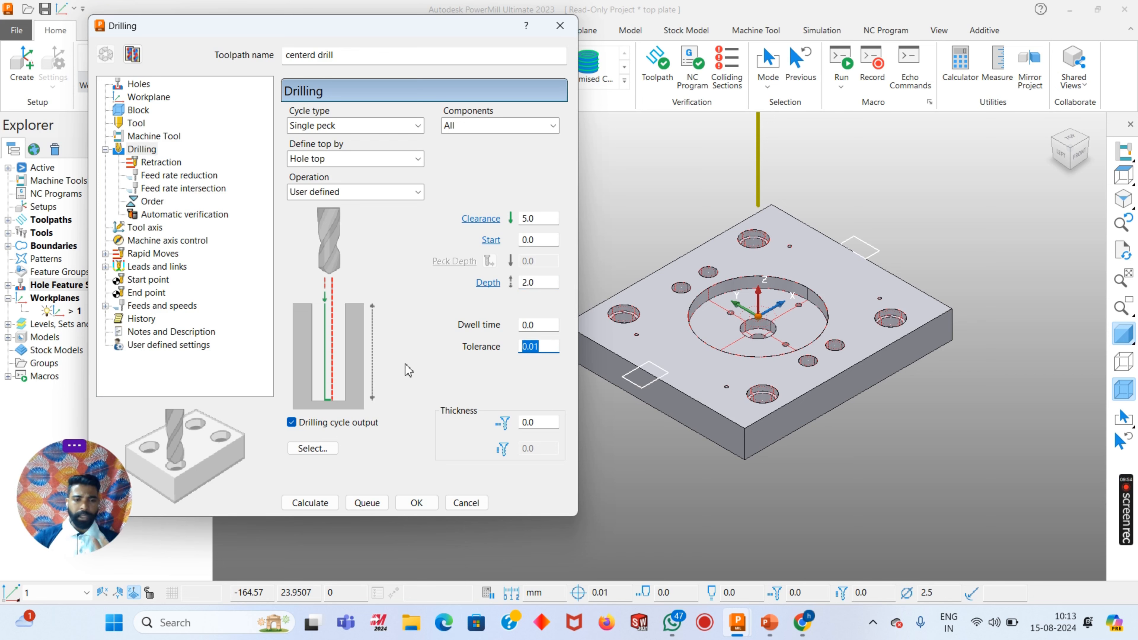
# Set the rapid moves safe area to workplane 1 and calculate its rapid and plunge heights from Block and Model
pyautogui.click(151, 161)
pyautogui.click(149, 202)
pyautogui.click(128, 253)
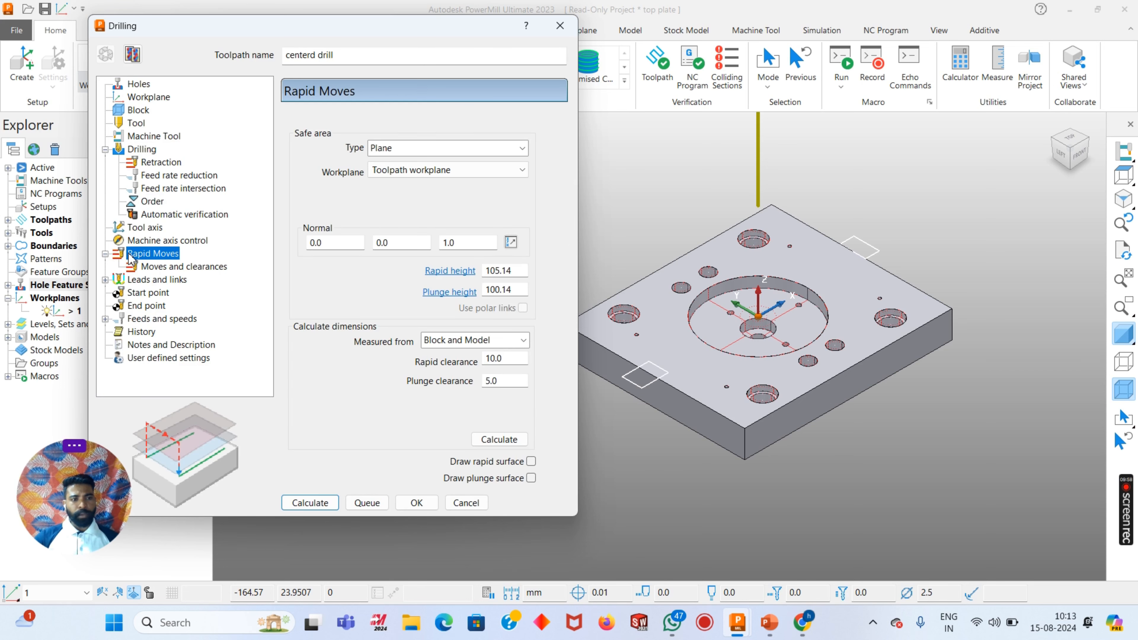
pyautogui.click(454, 172)
pyautogui.click(420, 337)
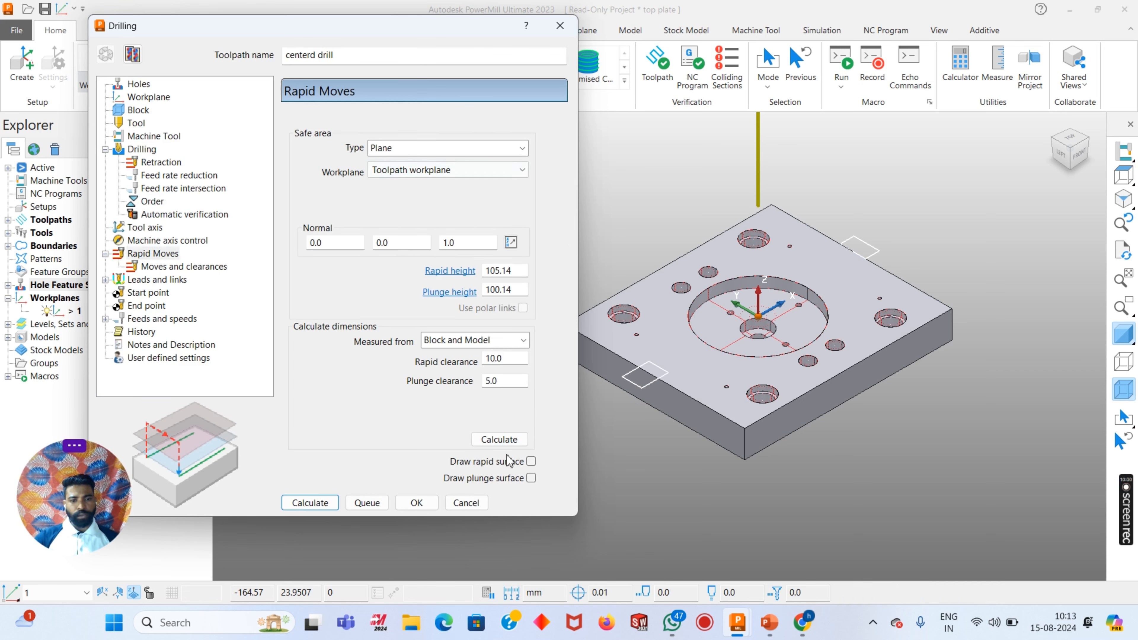
pyautogui.click(497, 439)
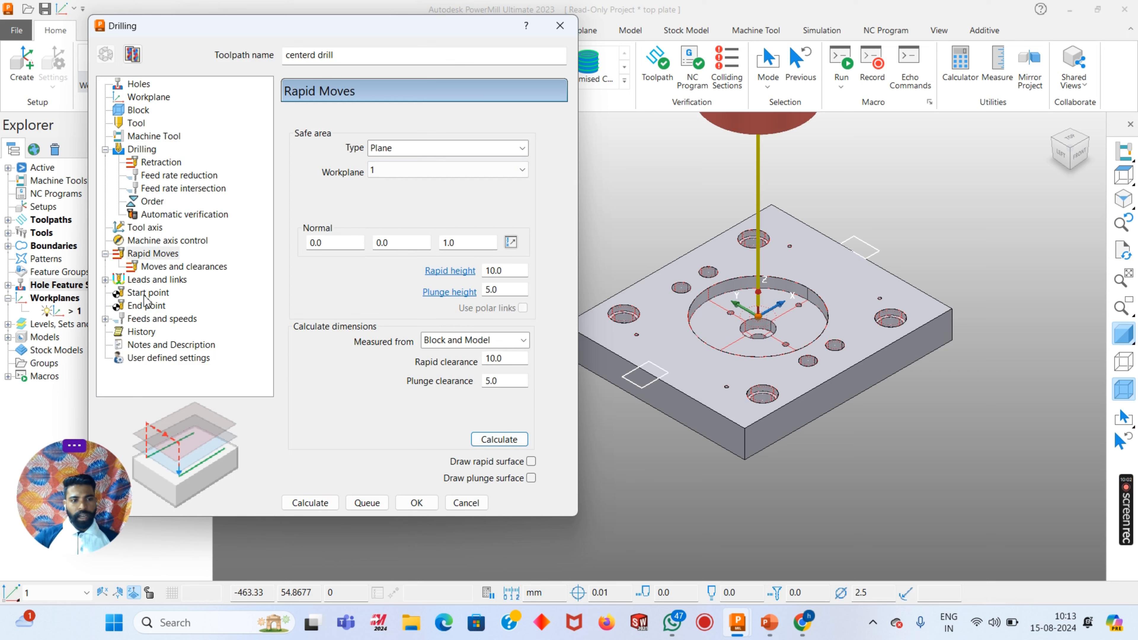
# Check the leads and links and the start point, and set the toolpath's spindle speed to 2000 rpm
pyautogui.click(150, 279)
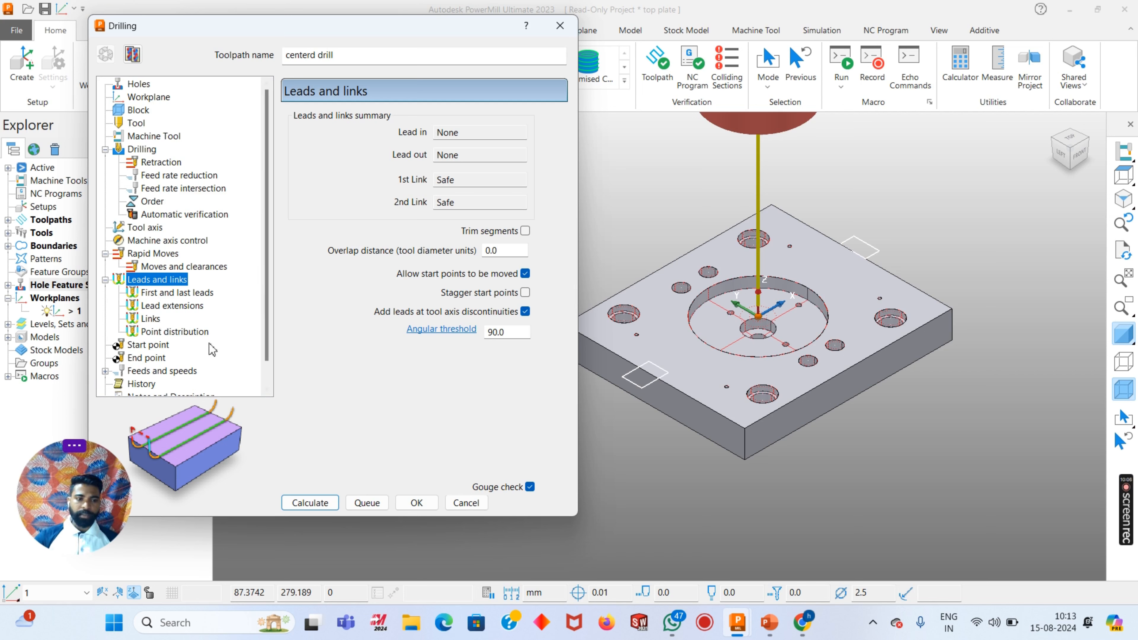
pyautogui.click(154, 346)
pyautogui.click(150, 371)
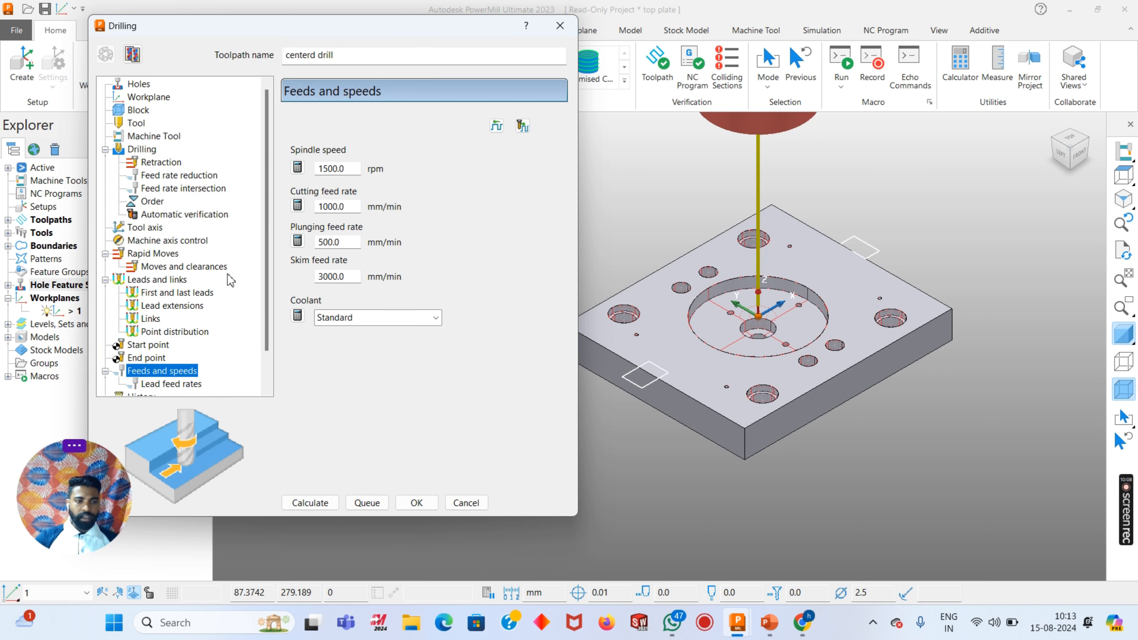
pyautogui.click(356, 174)
pyautogui.write('200')
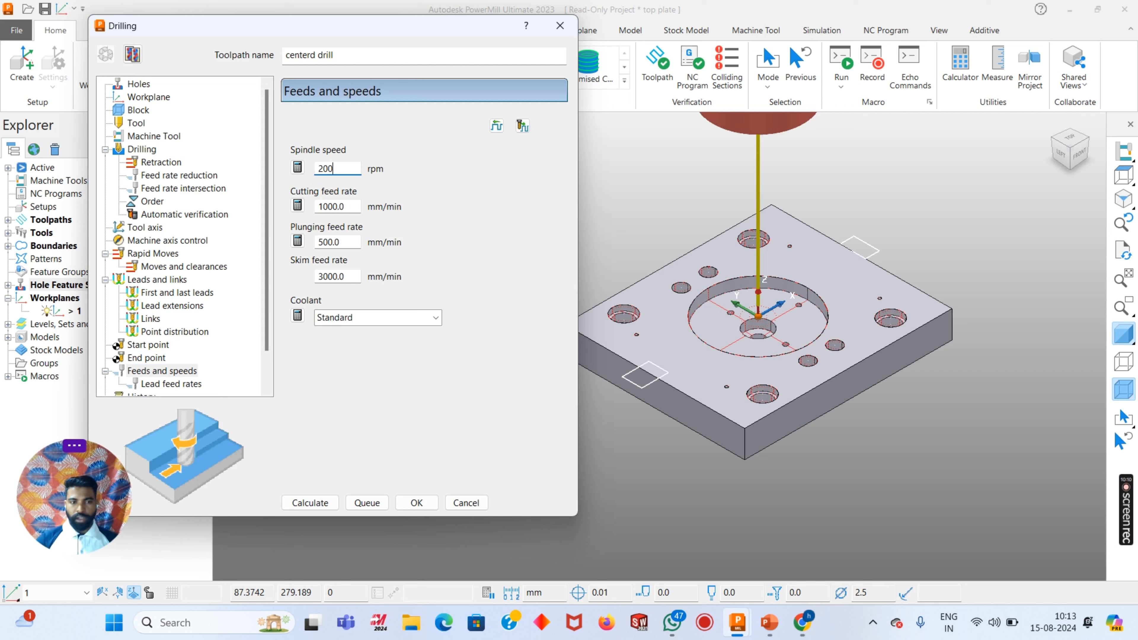
pyautogui.write('0.0')
pyautogui.press('Return')
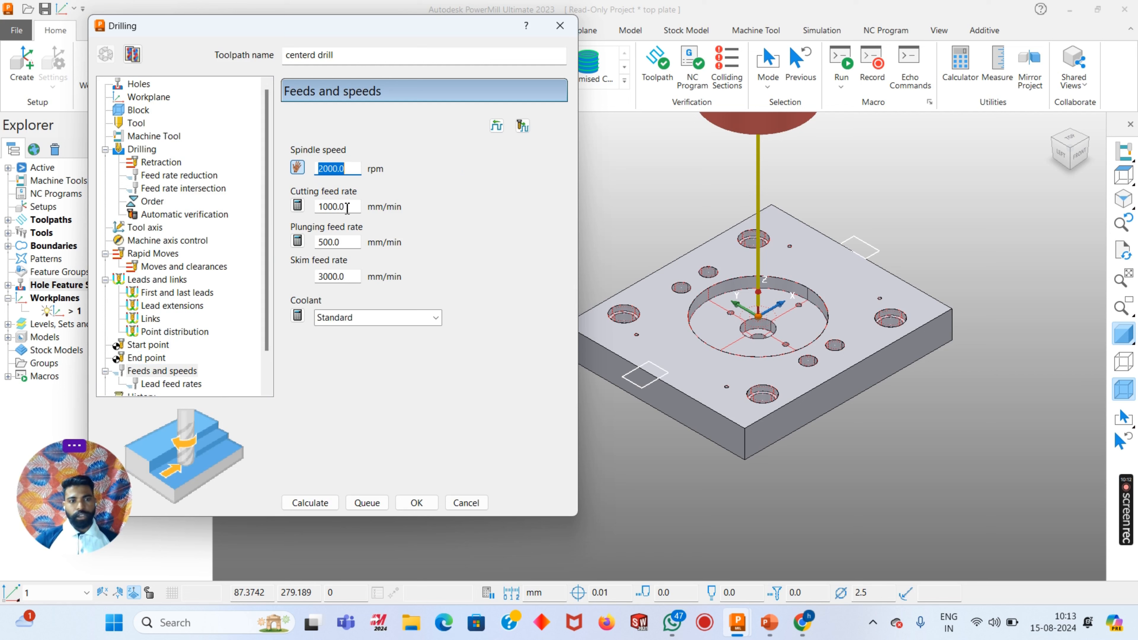
# Set the toolpath's cutting feed rate to 100 mm/min
pyautogui.press('Tab')
pyautogui.write('10.')
pyautogui.press('Return')
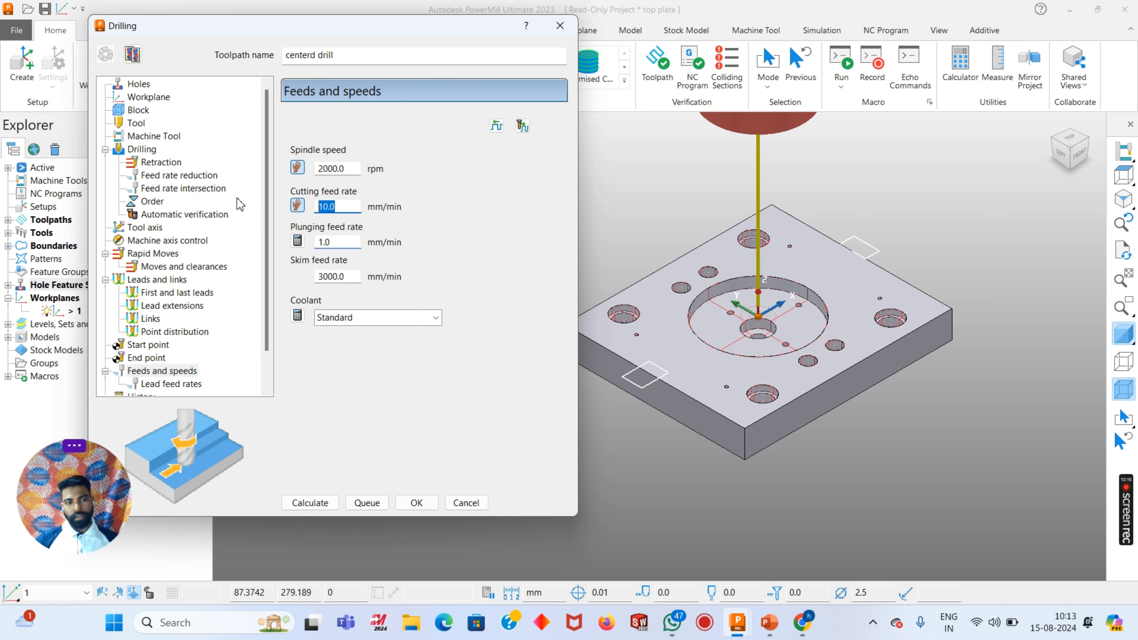
pyautogui.write('100.')
pyautogui.press('Return')
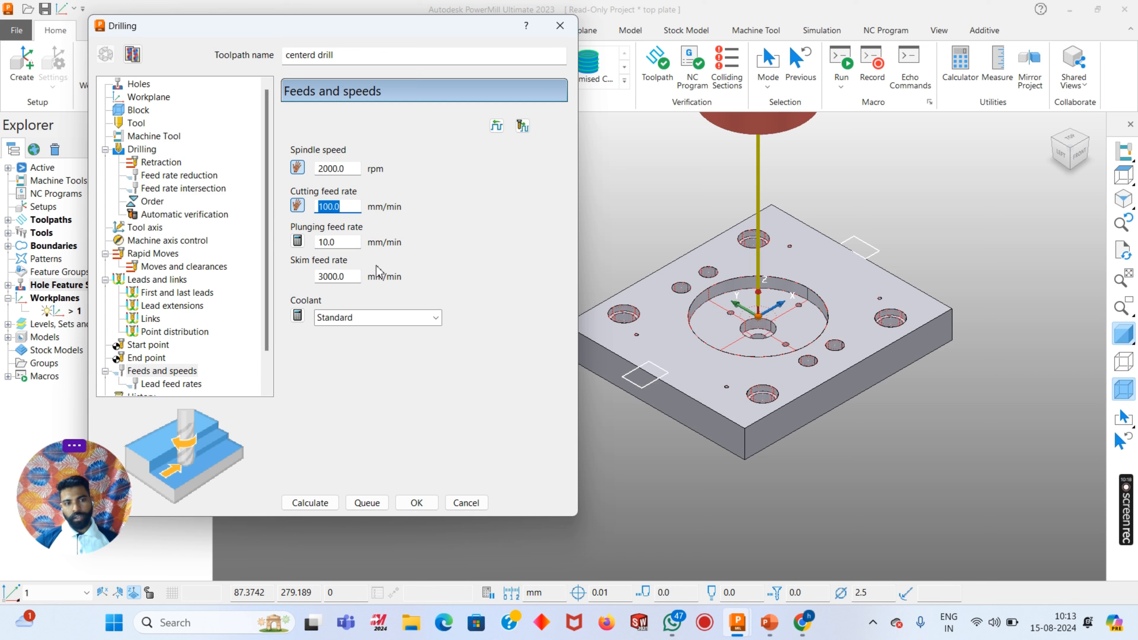
# Set the plunging feed rate to 50 mm/min, then calculate the centre drilling toolpath and close its settings
pyautogui.press('Tab')
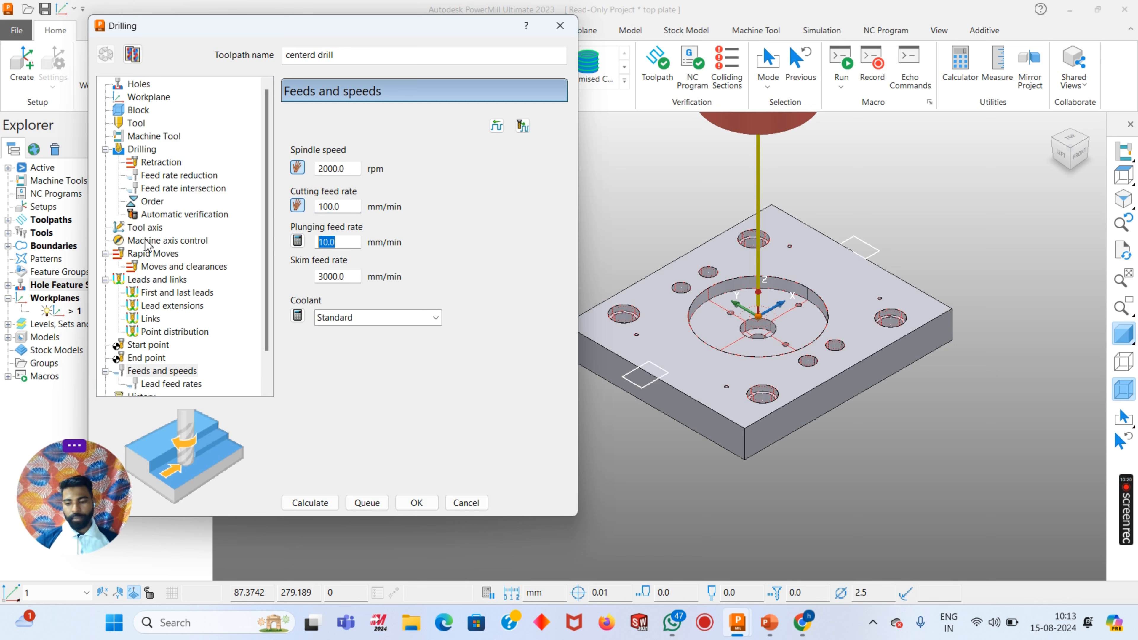
pyautogui.write('1')
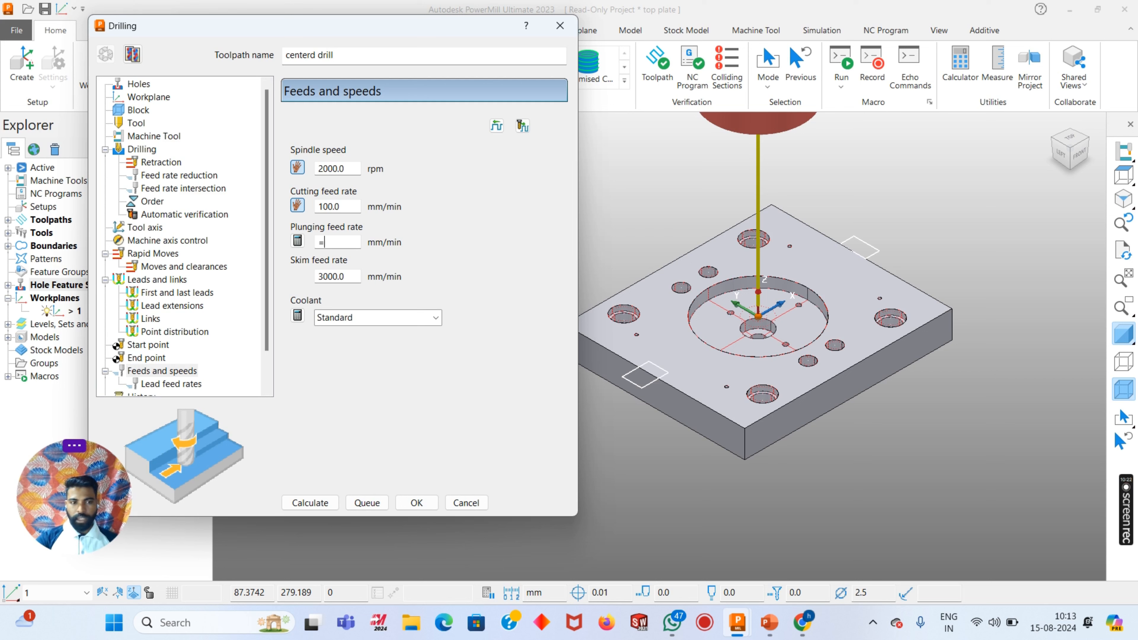
pyautogui.write('0')
pyautogui.press('Return')
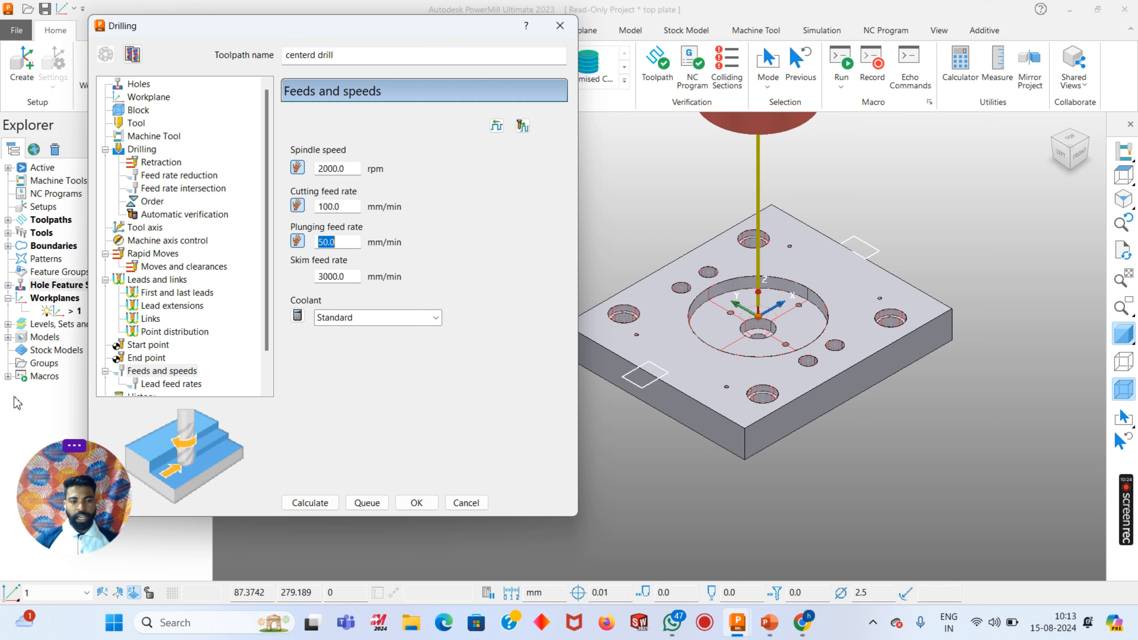
pyautogui.click(314, 503)
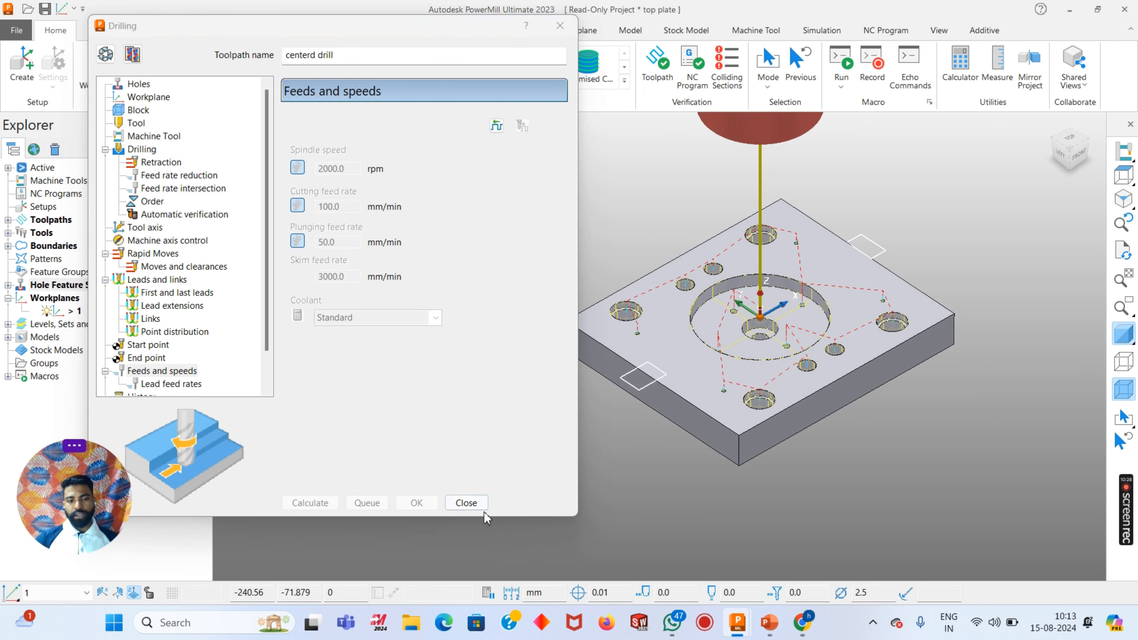
pyautogui.click(477, 506)
# Examine the calculated drilling moves and rapid links at the plate's holes from close up and from different angles
pyautogui.moveTo(582, 365); pyautogui.dragTo(551, 326, button='middle')
pyautogui.scroll(5, 779, 364)
pyautogui.moveTo(743, 324); pyautogui.dragTo(795, 286, button='middle')
pyautogui.scroll(-1, 764, 338)
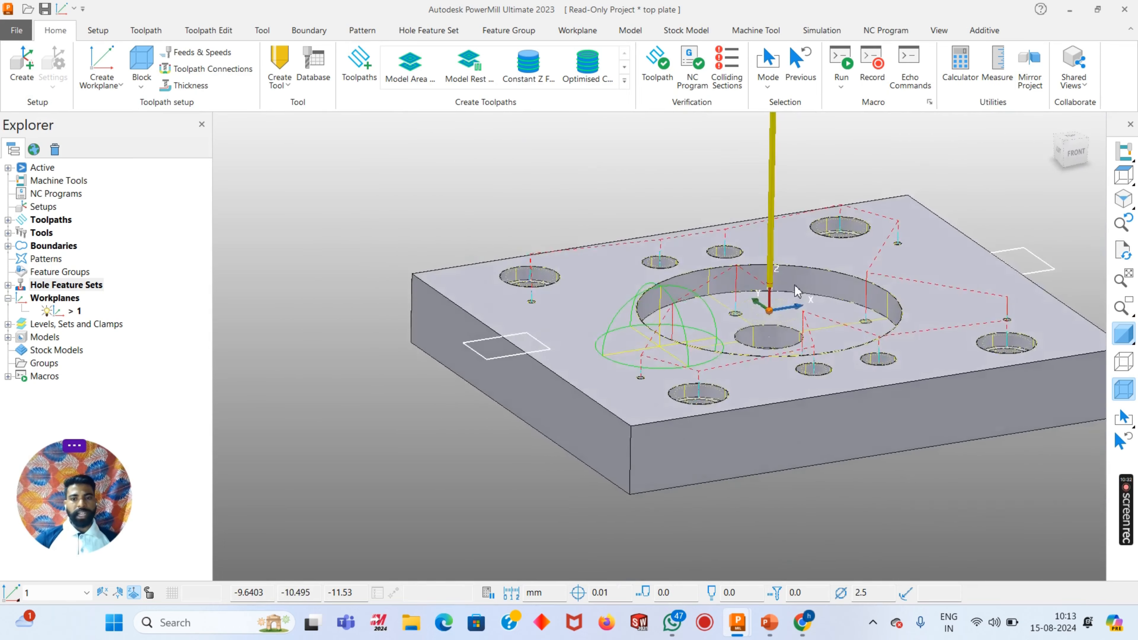
pyautogui.scroll(5, 774, 286)
pyautogui.scroll(-3, 782, 343)
pyautogui.scroll(4, 780, 329)
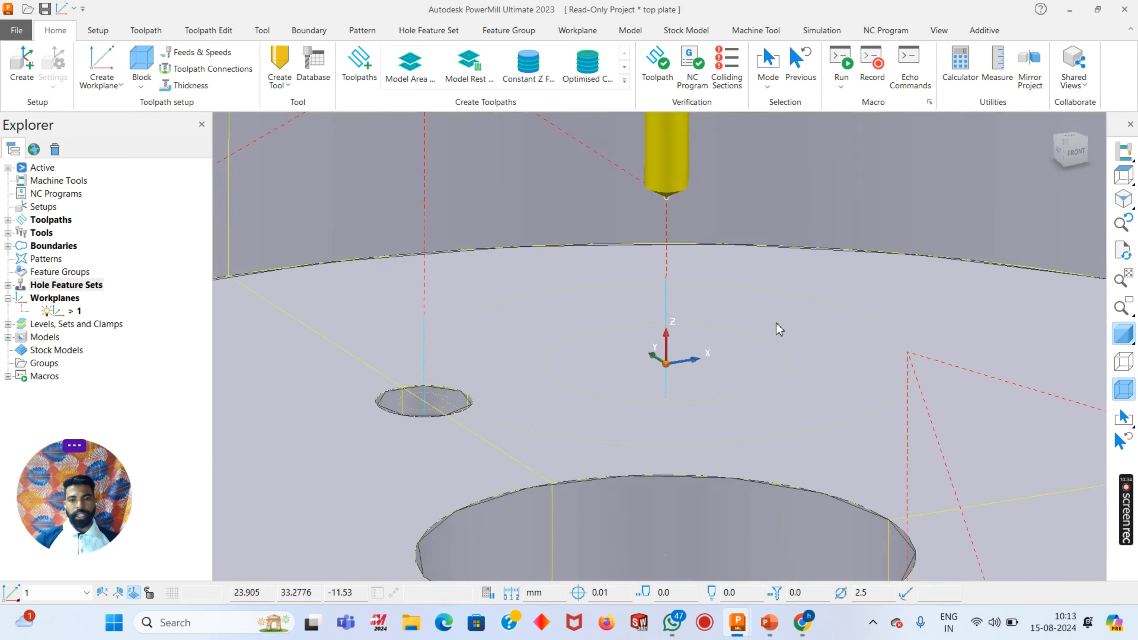
pyautogui.scroll(-4, 779, 330)
pyautogui.moveTo(780, 330); pyautogui.dragTo(693, 262, button='middle')
pyautogui.scroll(3, 689, 323)
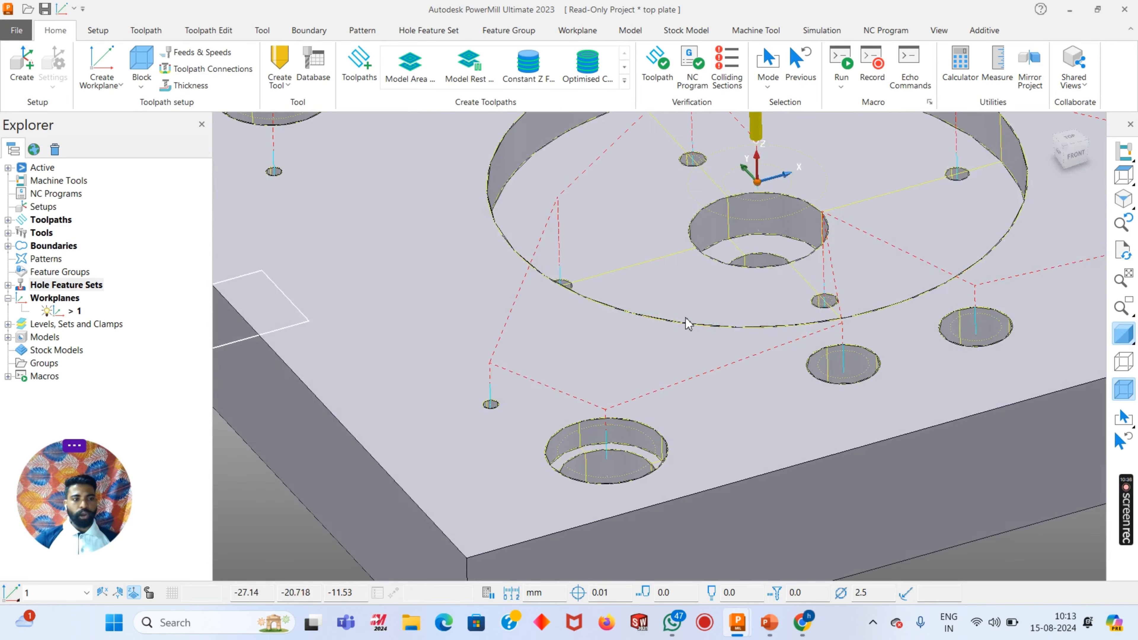
# Make a copy of the centre drilling toolpath
pyautogui.scroll(-4, 688, 324)
pyautogui.click(8, 219)
pyautogui.rightClick(96, 233)
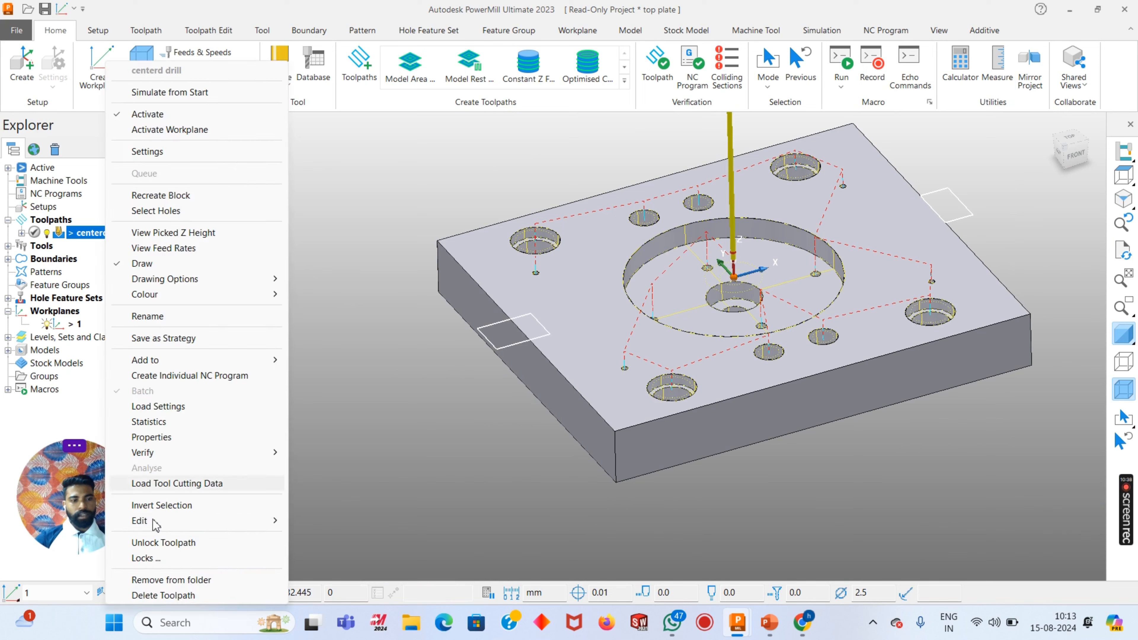
pyautogui.moveTo(187, 523)
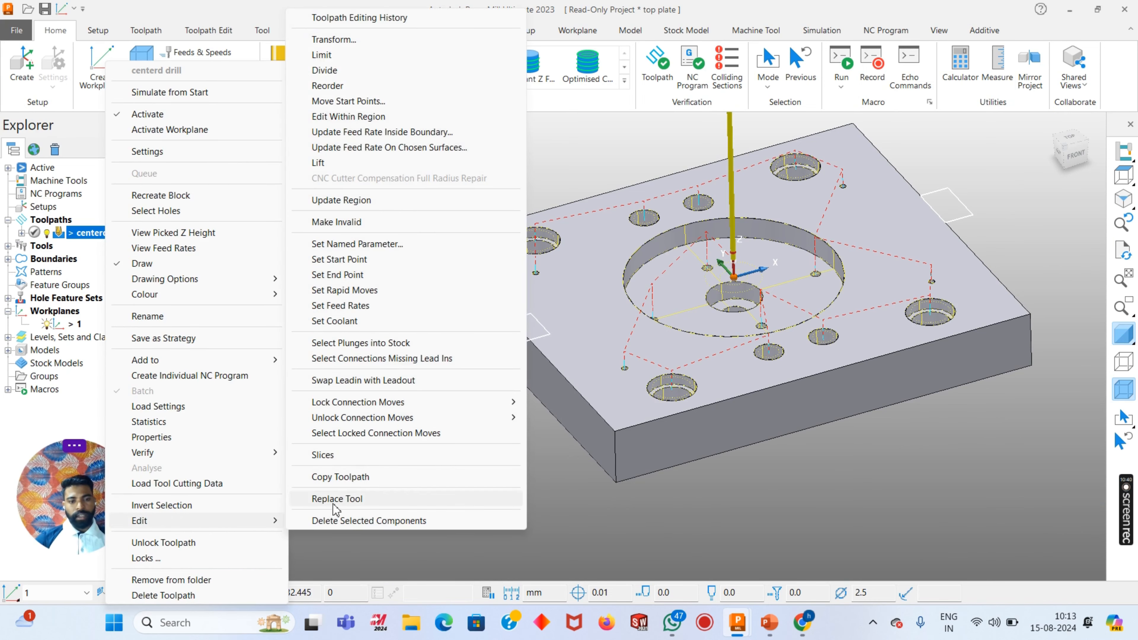
pyautogui.click(551, 493)
pyautogui.click(85, 233)
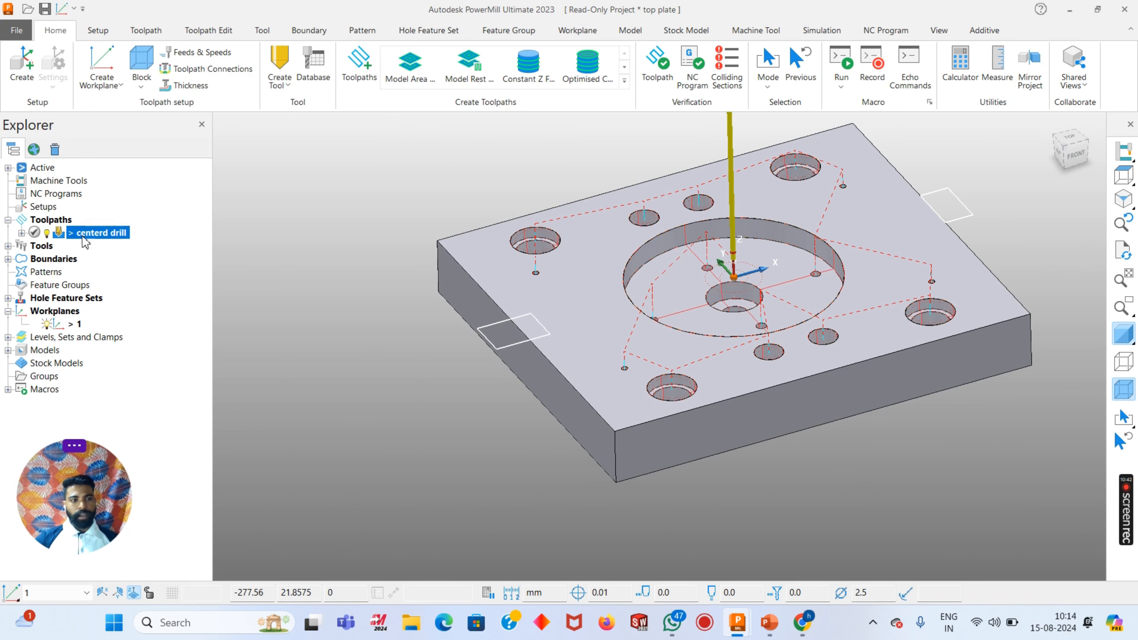
pyautogui.rightClick(85, 232)
pyautogui.moveTo(117, 520)
pyautogui.click(309, 477)
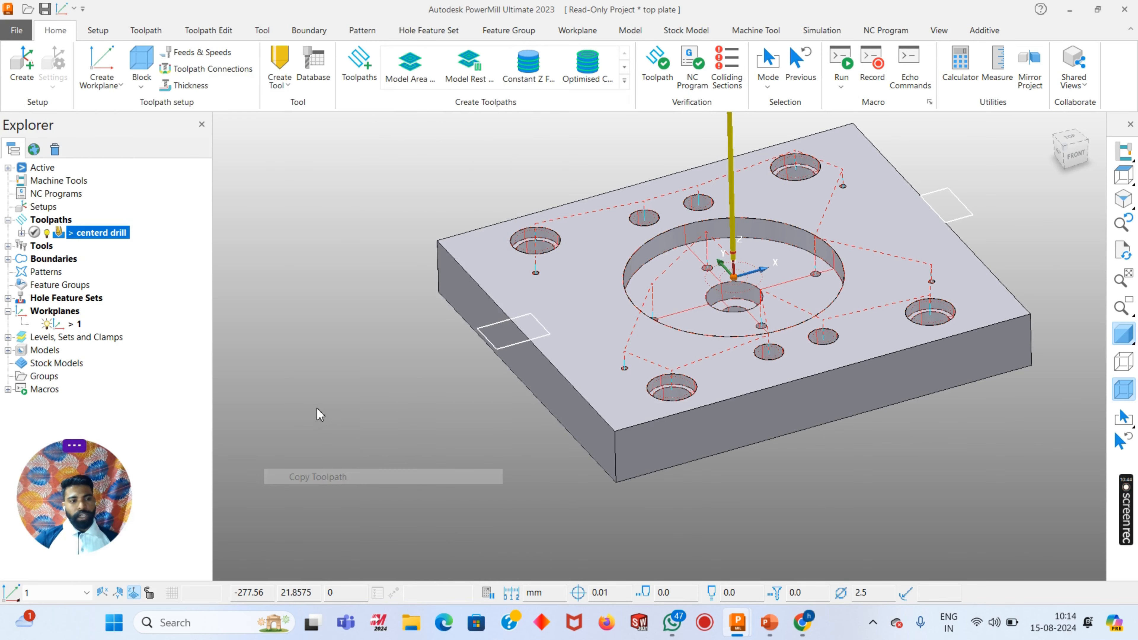
# Hide the original centre drilling toolpath and activate its copy
pyautogui.click(46, 232)
pyautogui.click(46, 246)
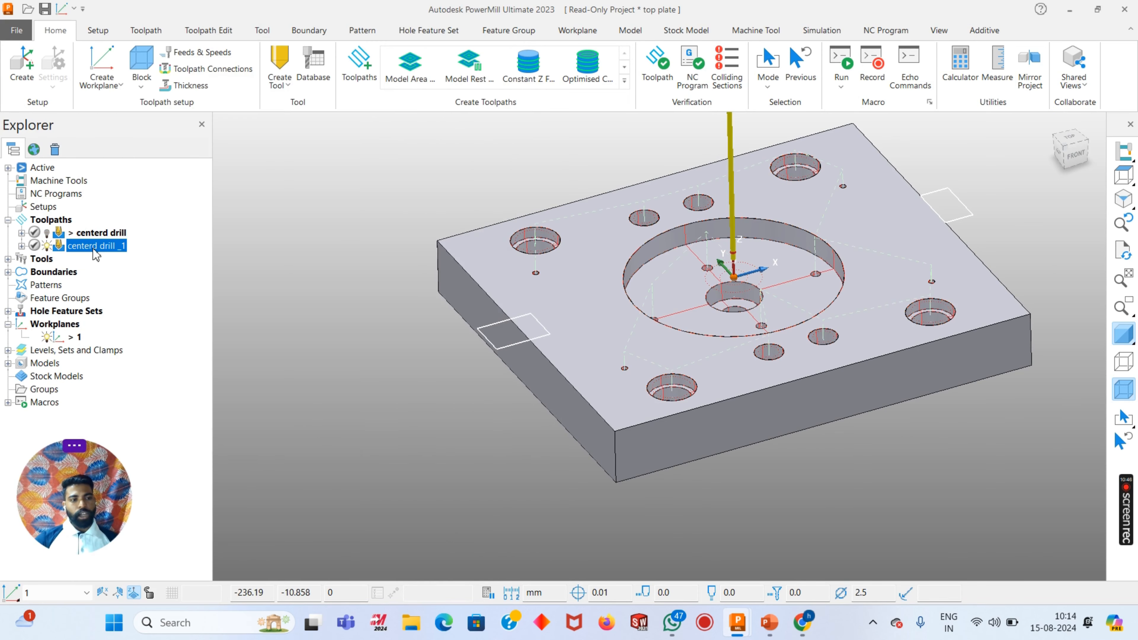
pyautogui.rightClick(92, 248)
pyautogui.click(136, 115)
# Open the settings of the copied drilling toolpath and make its parameters editable
pyautogui.scroll(4, 787, 246)
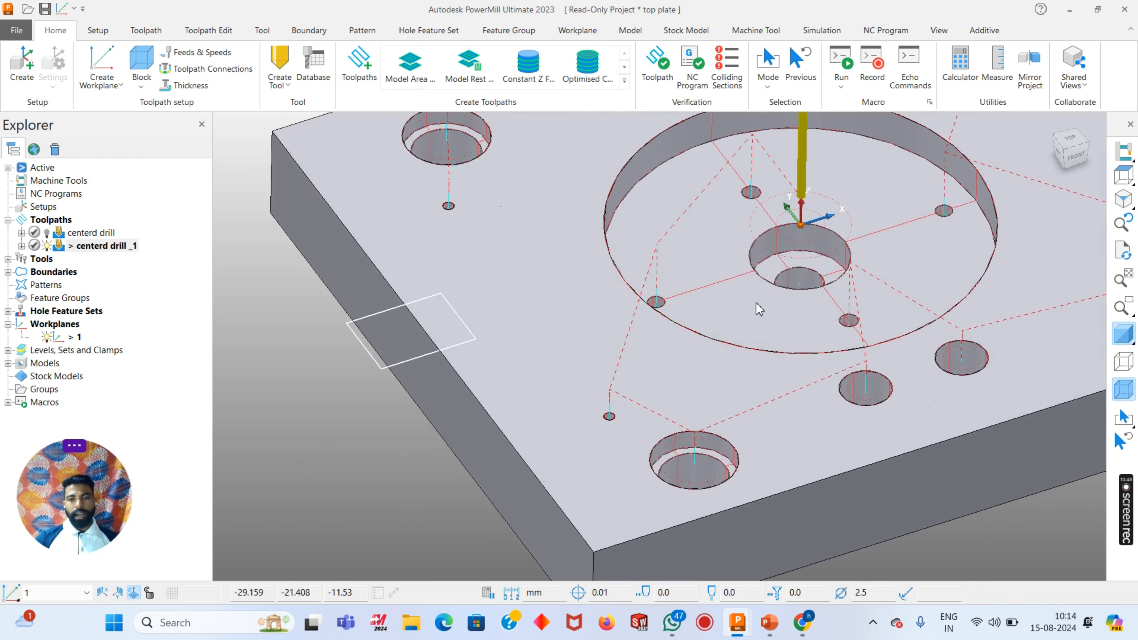
pyautogui.scroll(-5, 743, 244)
pyautogui.scroll(5, 652, 251)
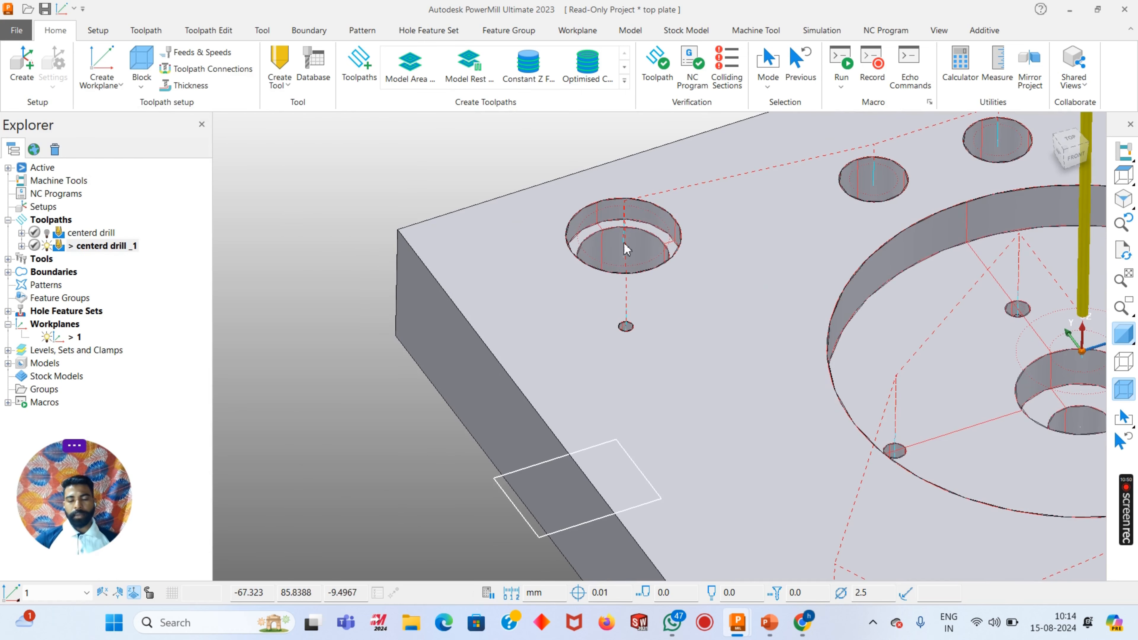
pyautogui.scroll(-2, 627, 251)
pyautogui.click(1123, 199)
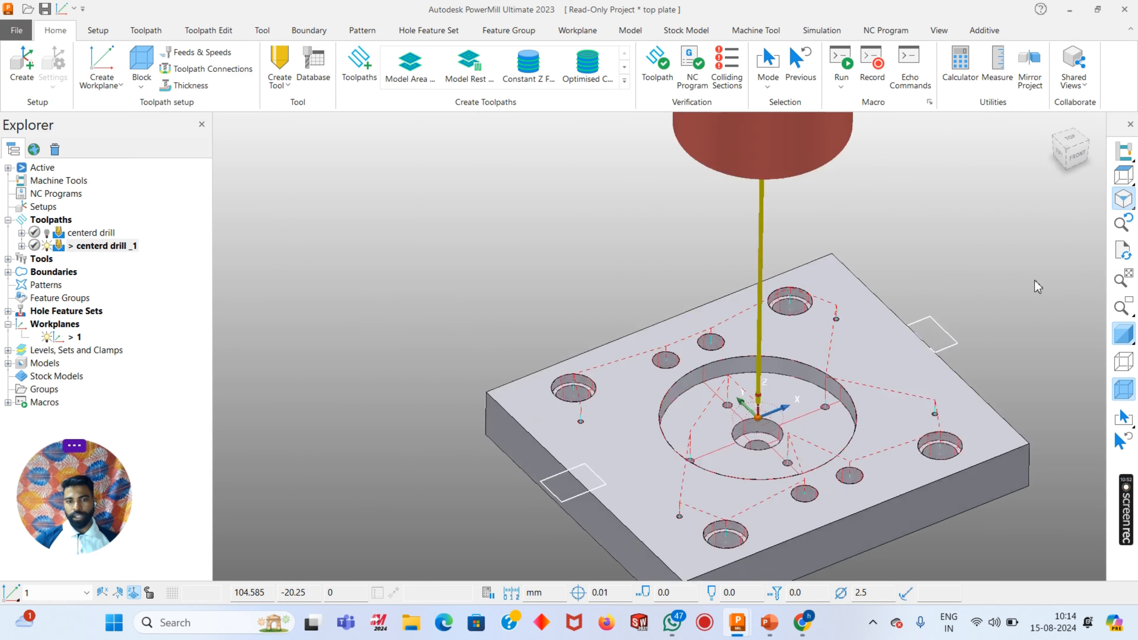
pyautogui.scroll(5, 676, 491)
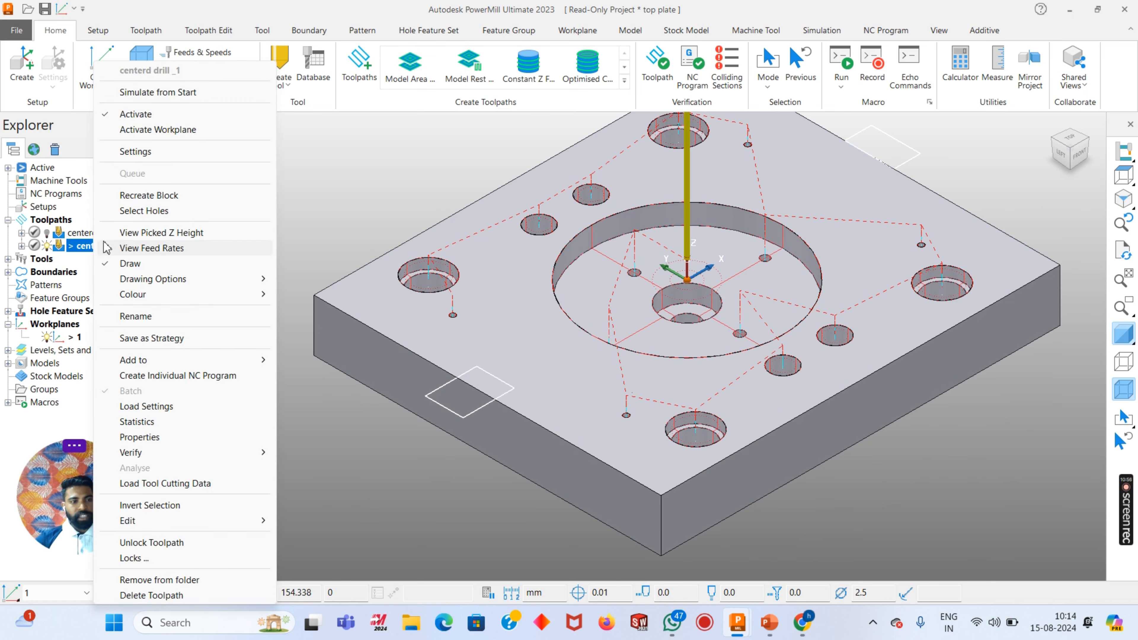
pyautogui.rightClick(95, 246)
pyautogui.click(135, 152)
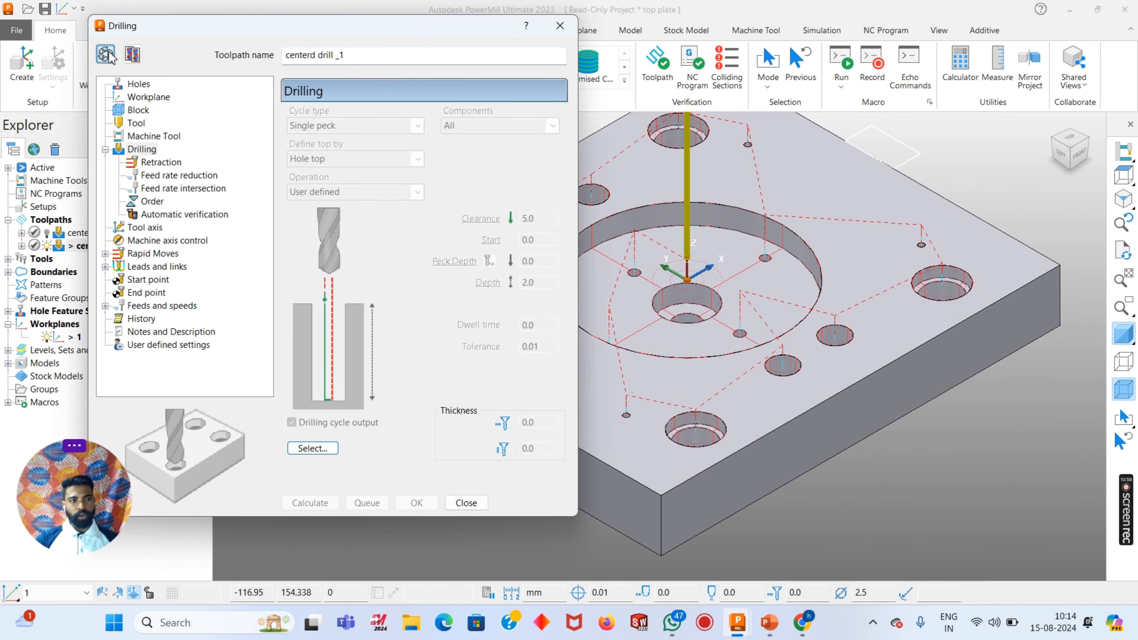
pyautogui.scroll(-3, 867, 335)
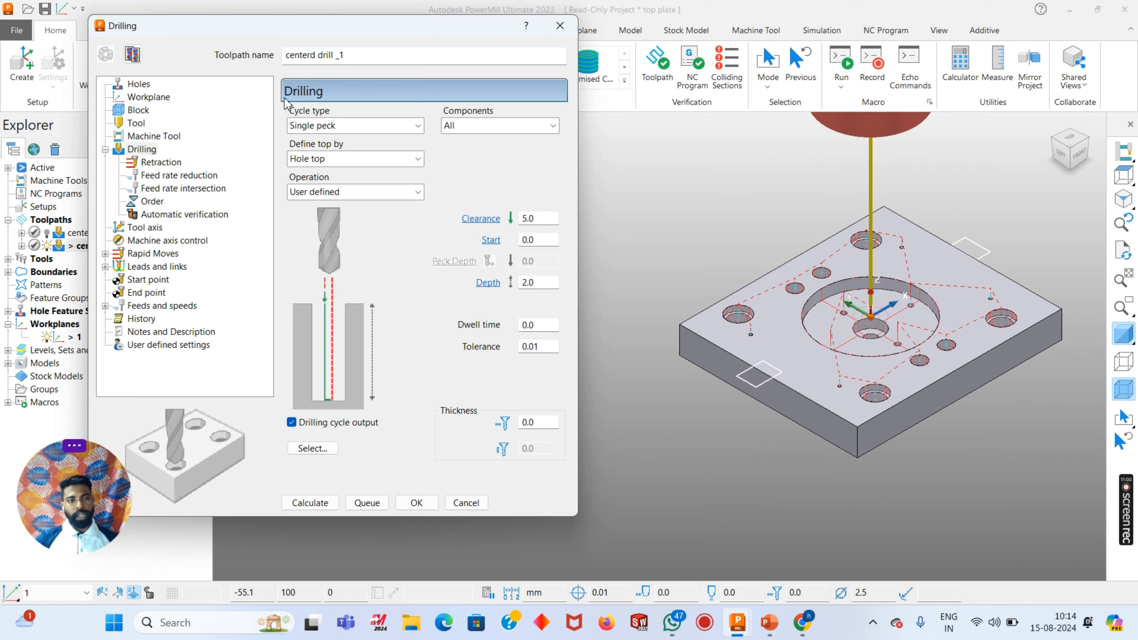
# Filter the toolpath's holes by the 3.30 mm diameter and select them for drilling
pyautogui.click(312, 448)
pyautogui.click(31, 117)
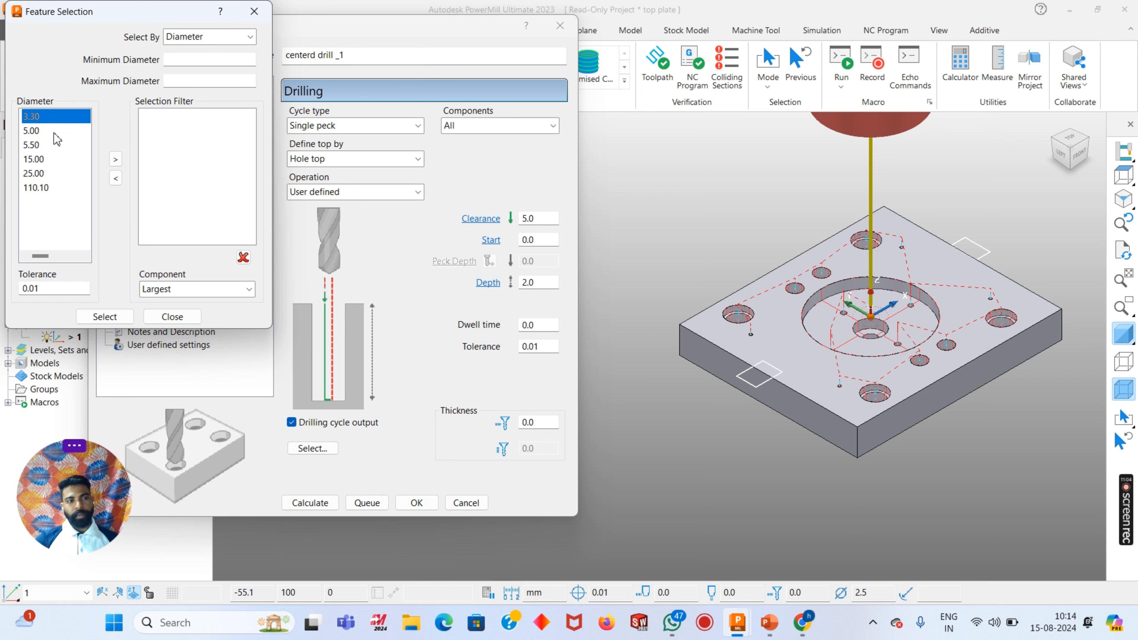
pyautogui.click(115, 159)
pyautogui.moveTo(833, 323); pyautogui.dragTo(849, 356, button='middle')
pyautogui.scroll(5, 1012, 316)
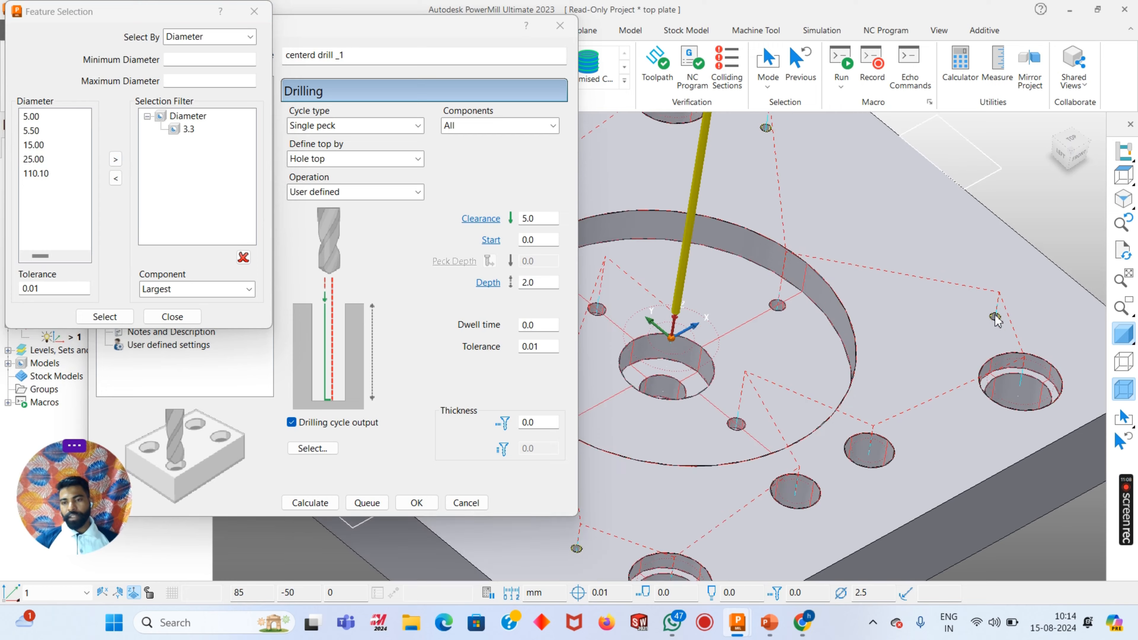
pyautogui.scroll(-5, 1010, 330)
pyautogui.scroll(5, 724, 344)
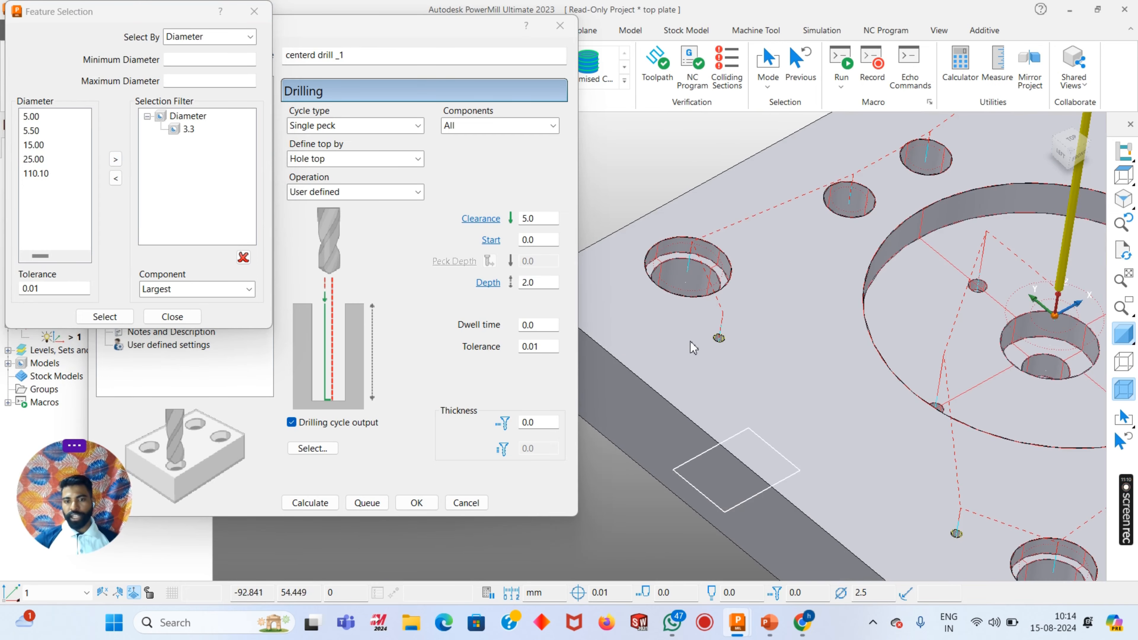
pyautogui.click(104, 316)
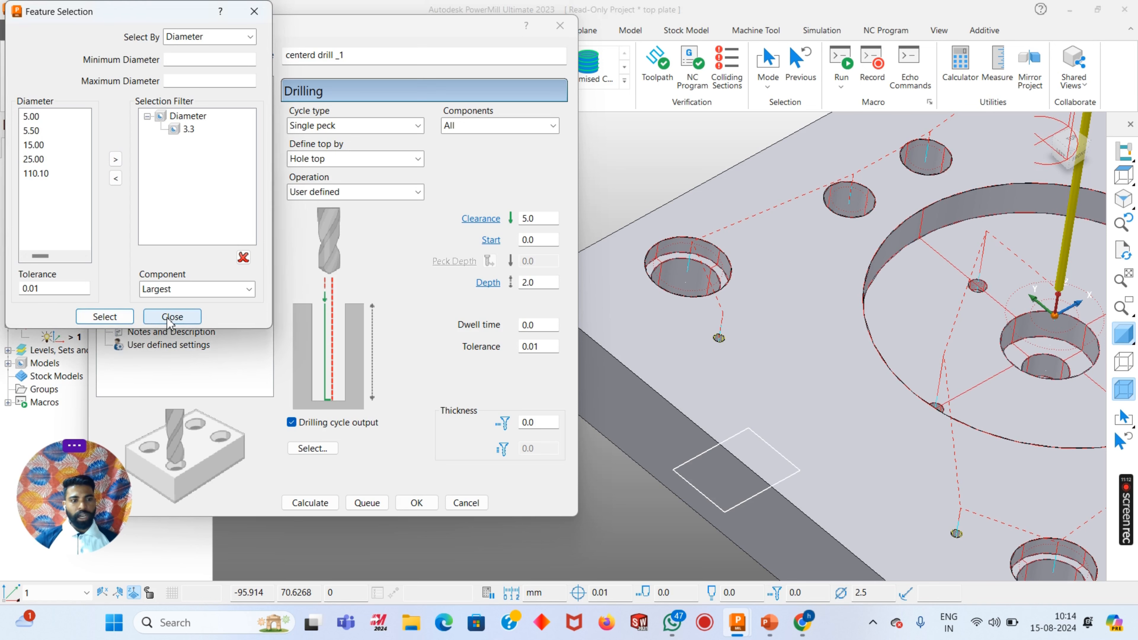
pyautogui.click(173, 316)
# Rename the copied toolpath as drill 3.30 and create a new drill tool for it with a 3.3 mm diameter
pyautogui.moveTo(318, 55); pyautogui.dragTo(233, 70)
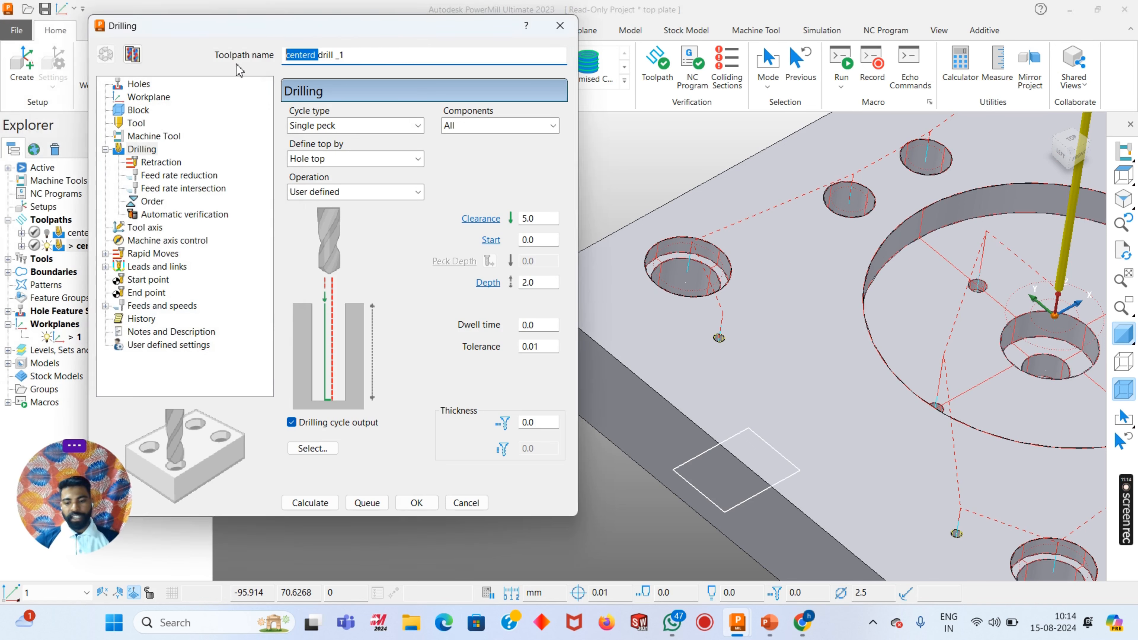
pyautogui.press('BackSpace')
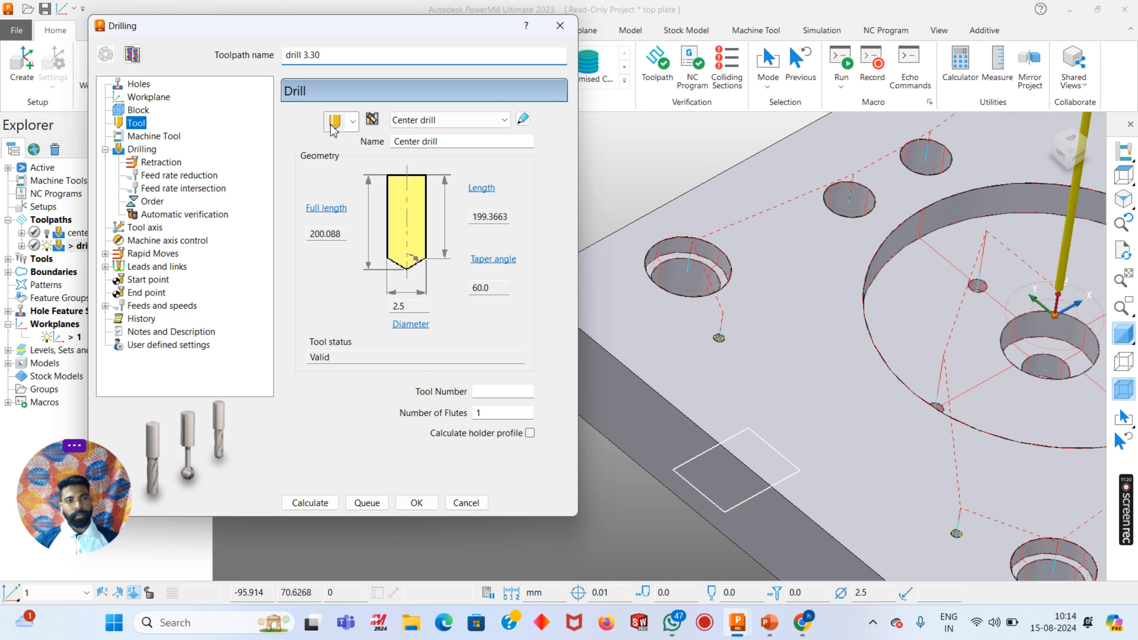
pyautogui.click(414, 120)
pyautogui.click(414, 119)
pyautogui.click(353, 121)
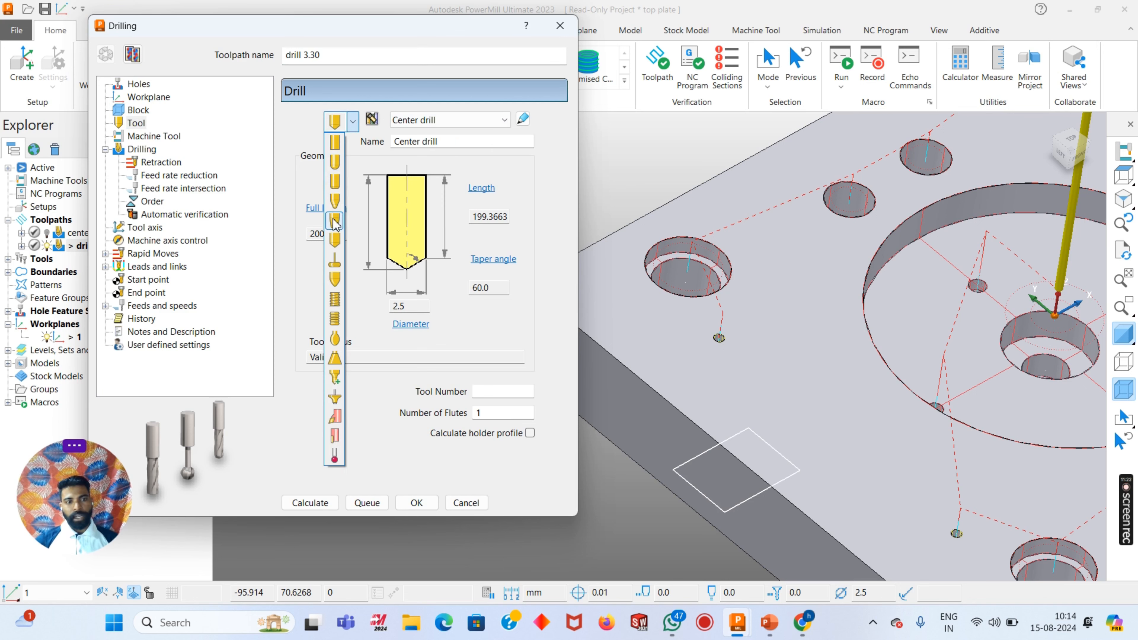
pyautogui.click(334, 239)
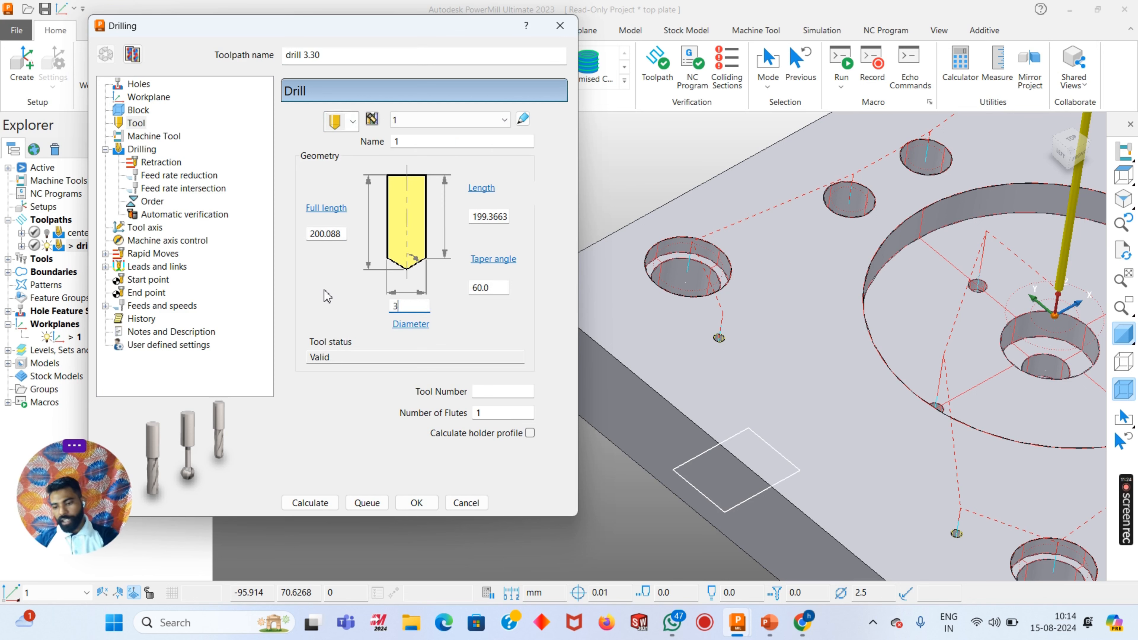
pyautogui.press('Return')
pyautogui.scroll(-3, 756, 354)
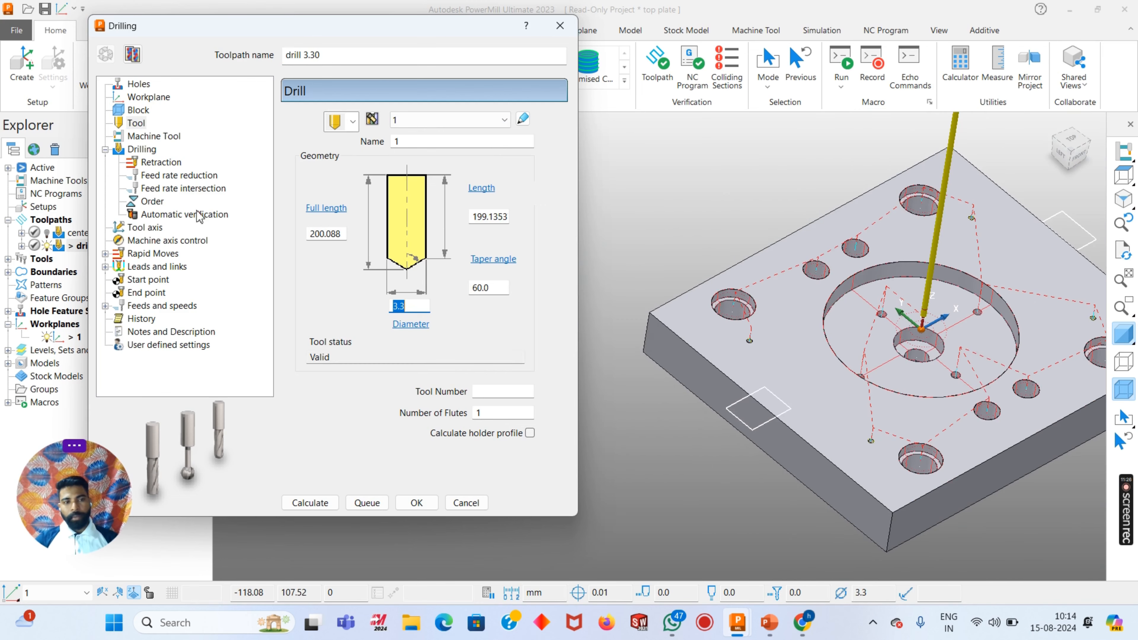
# Change the toolpath's drilling cycle type to Deep drill
pyautogui.click(143, 150)
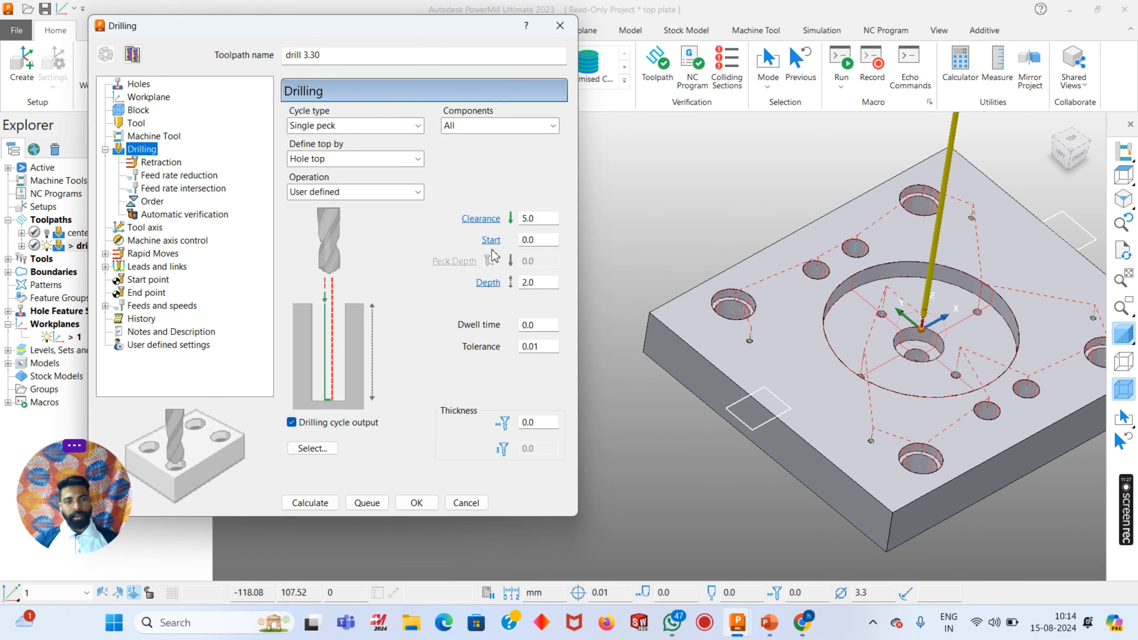
pyautogui.click(345, 130)
pyautogui.click(324, 158)
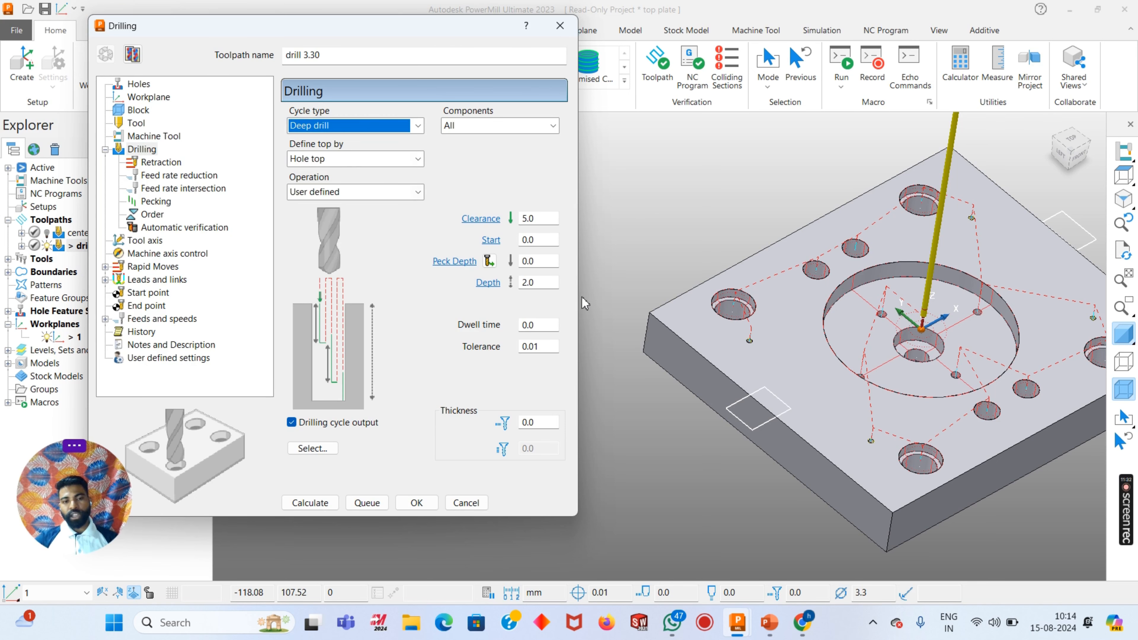
pyautogui.click(541, 260)
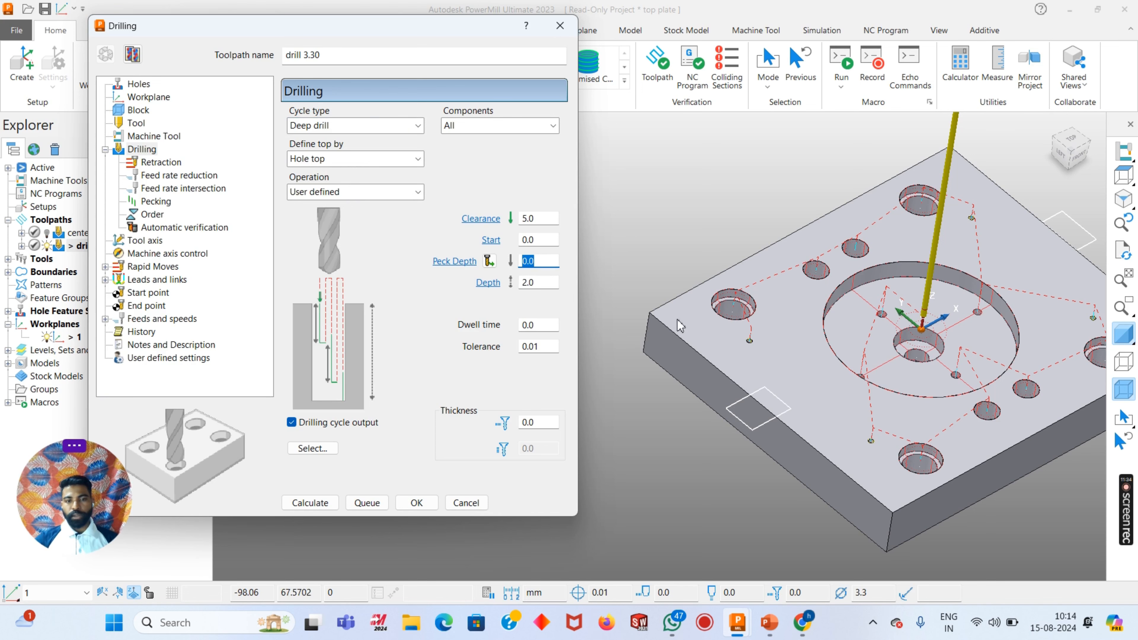
pyautogui.click(454, 260)
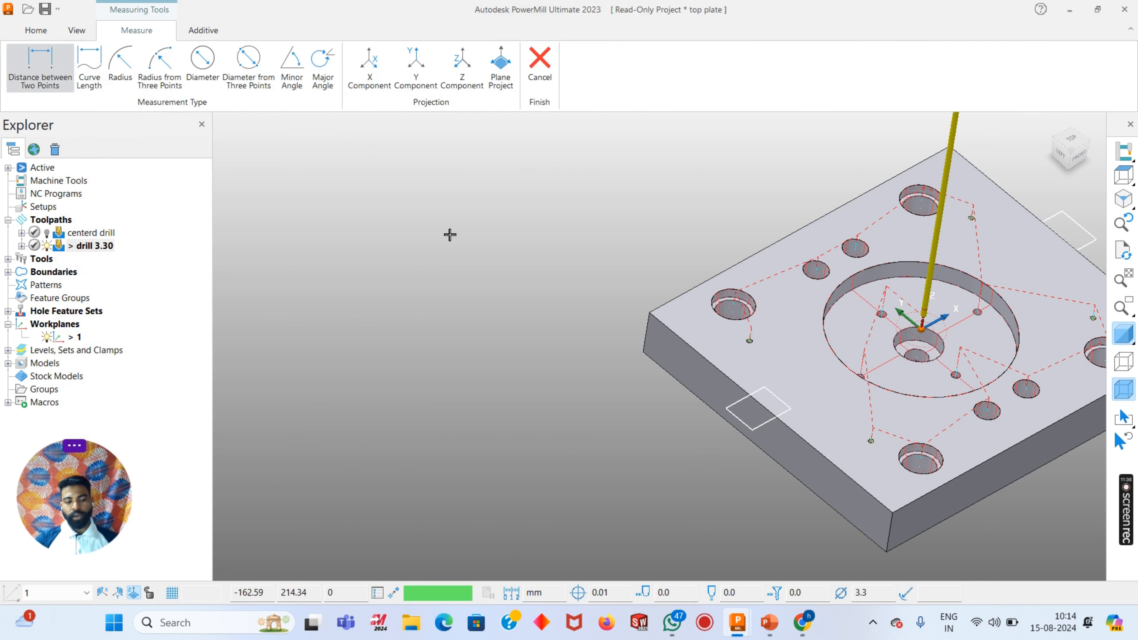
pyautogui.press('Escape')
# Measure the depth of one of the small corner holes and set the drilling depth to -12.0 mm
pyautogui.click(488, 283)
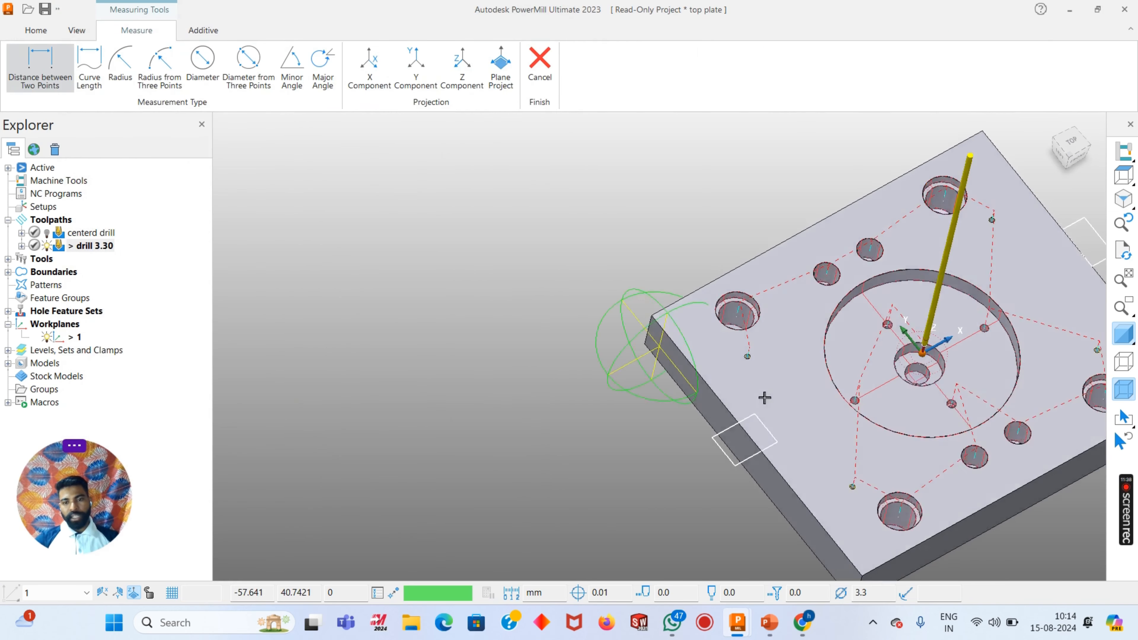
pyautogui.scroll(8, 739, 381)
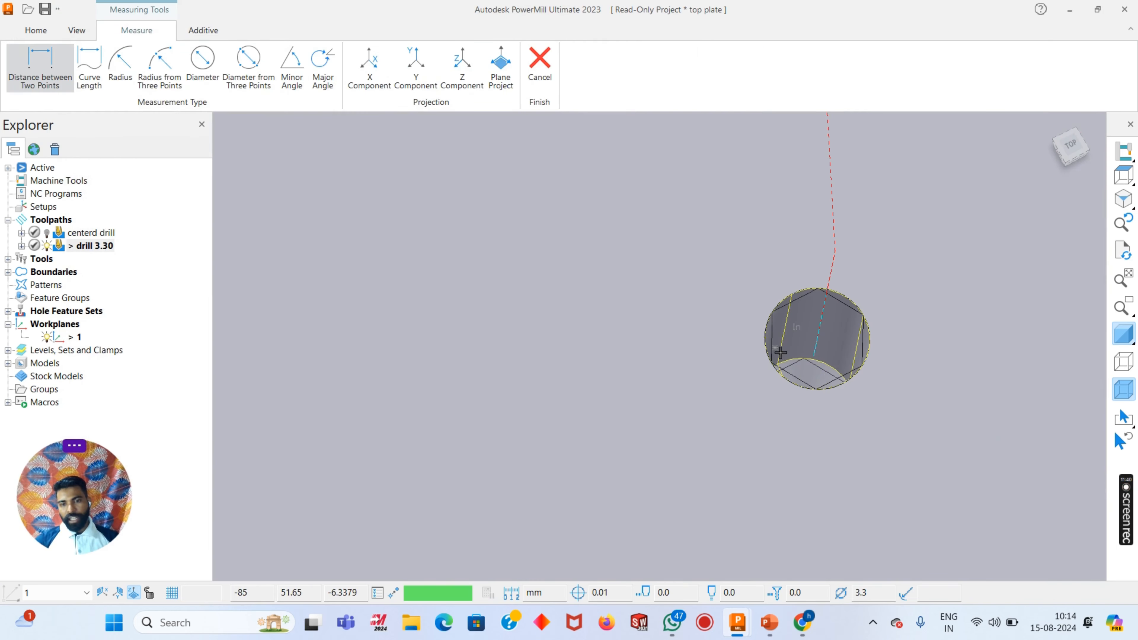
pyautogui.click(787, 305)
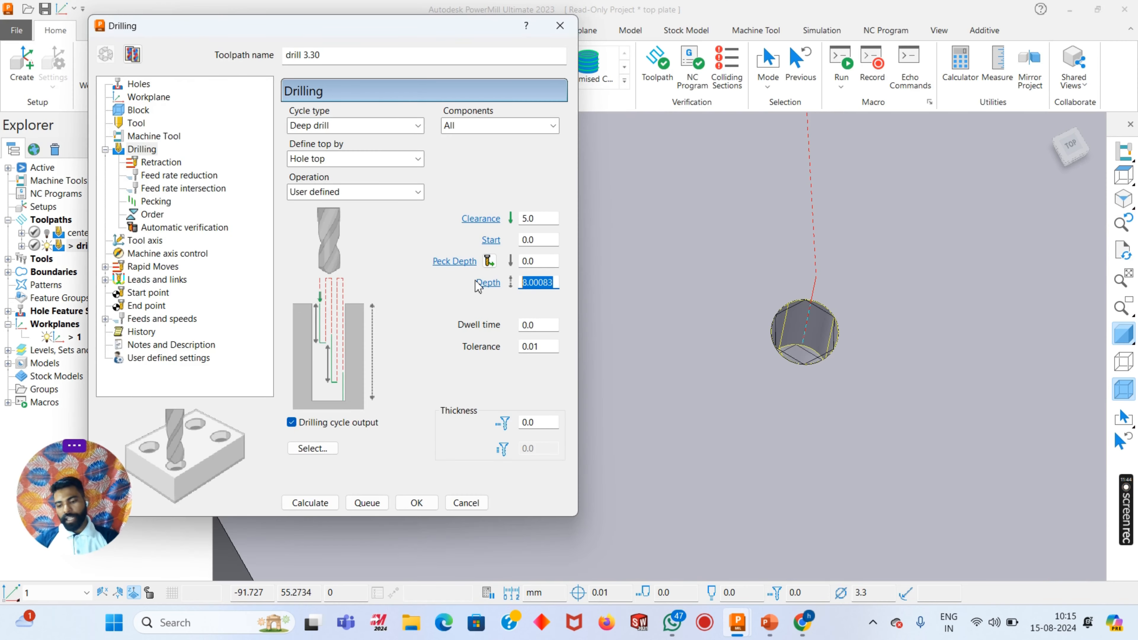
pyautogui.write('-12.0')
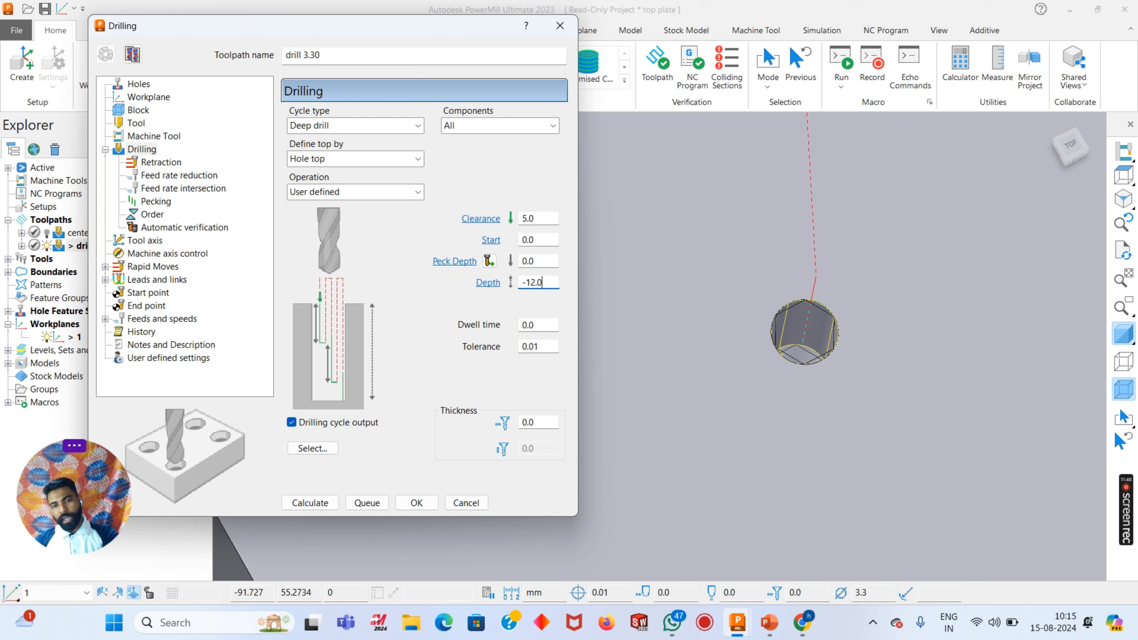
# Set the deep drilling peck depth to 1 mm
pyautogui.moveTo(546, 265); pyautogui.dragTo(462, 269)
pyautogui.write('1')
pyautogui.press('Return')
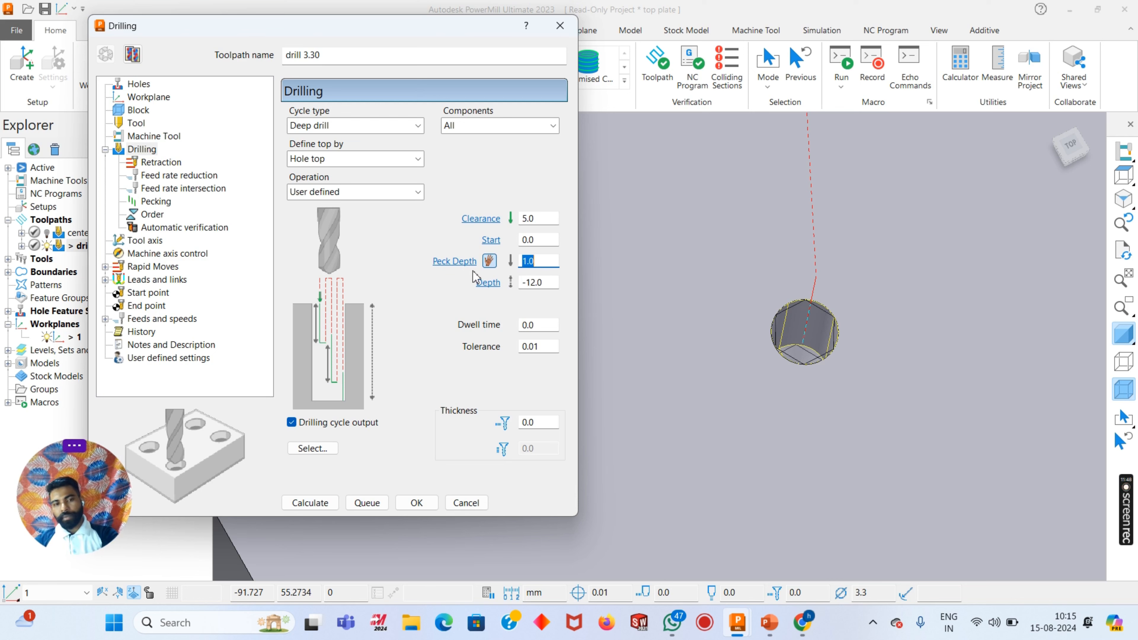
# Check the feeds and speeds, then calculate the drill 3.30 toolpath and close its settings
pyautogui.scroll(-3, 884, 346)
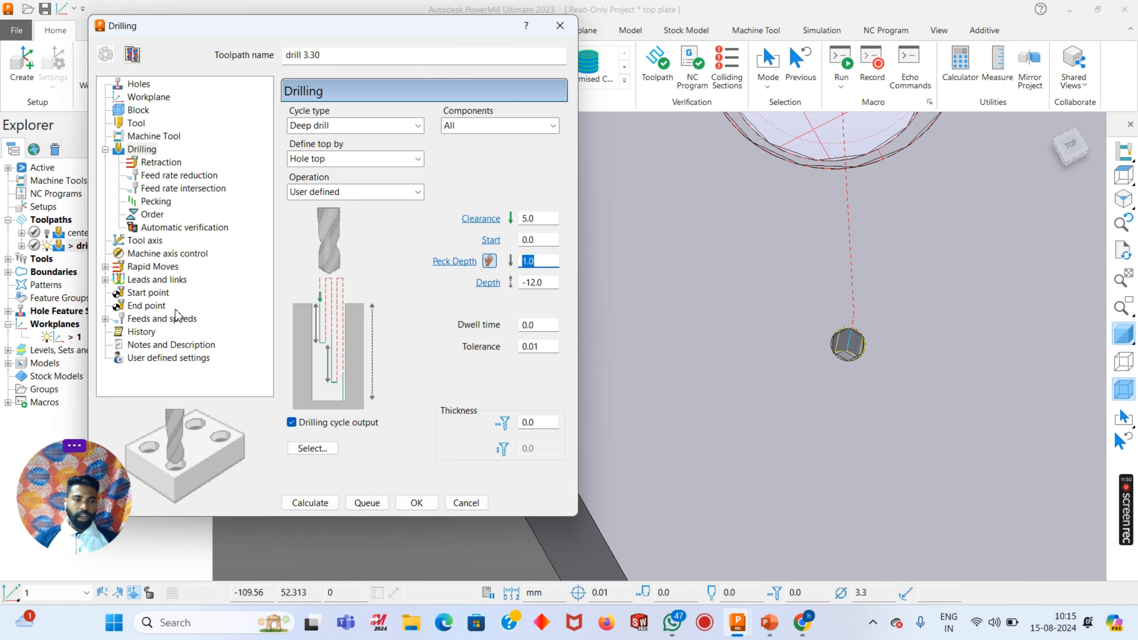
pyautogui.click(162, 319)
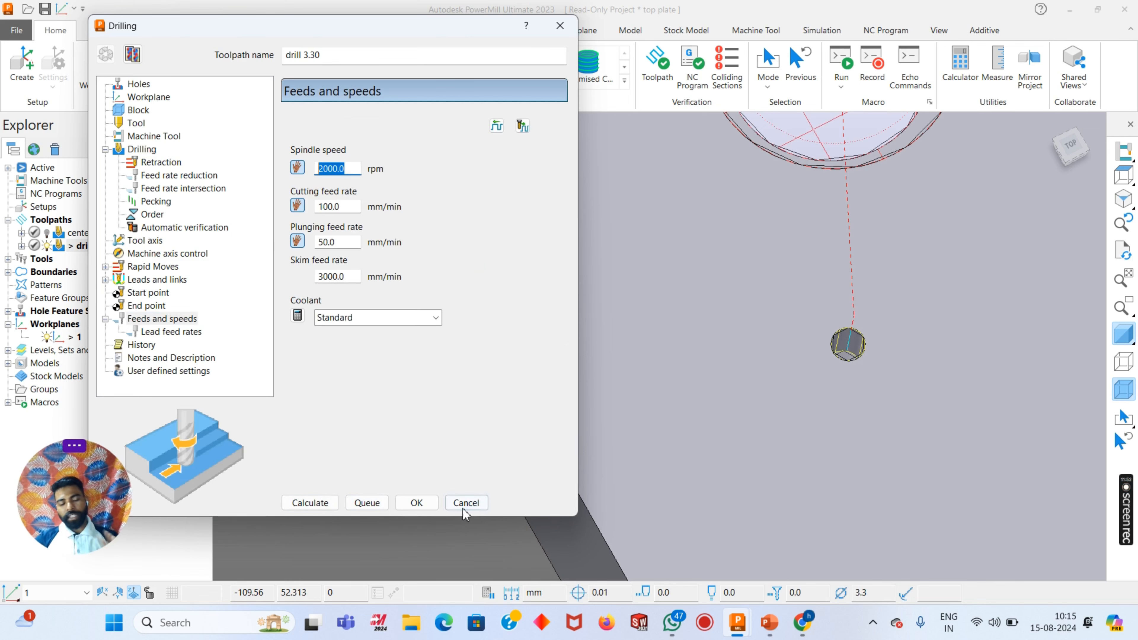
pyautogui.click(309, 503)
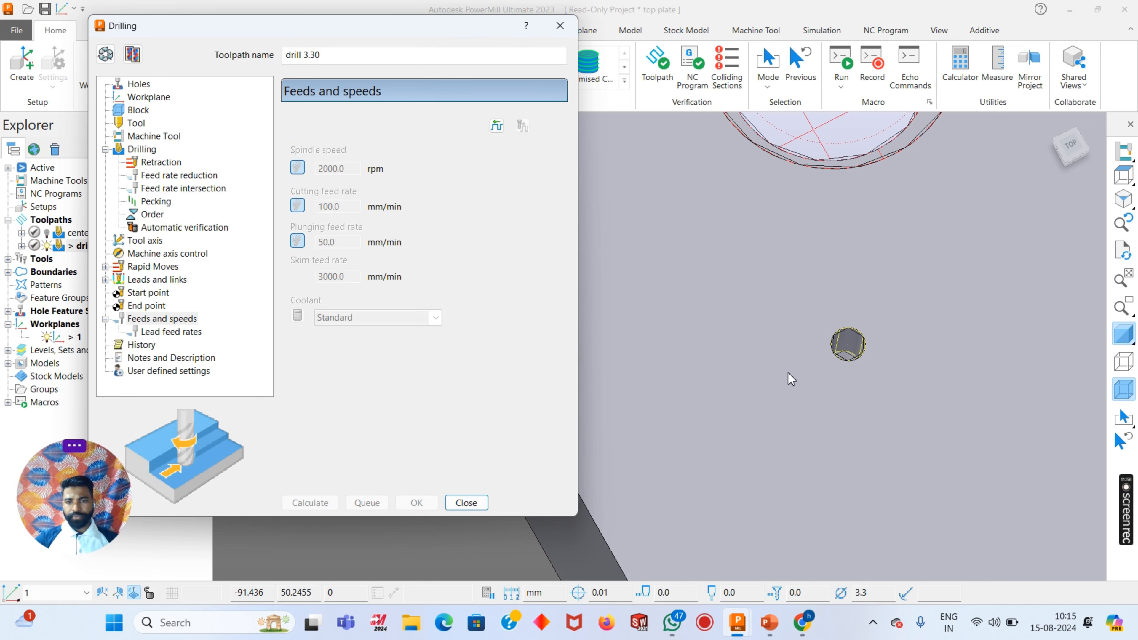
pyautogui.scroll(-4, 788, 373)
pyautogui.moveTo(800, 372); pyautogui.dragTo(764, 329, button='middle')
pyautogui.scroll(-3, 761, 331)
pyautogui.scroll(1, 973, 240)
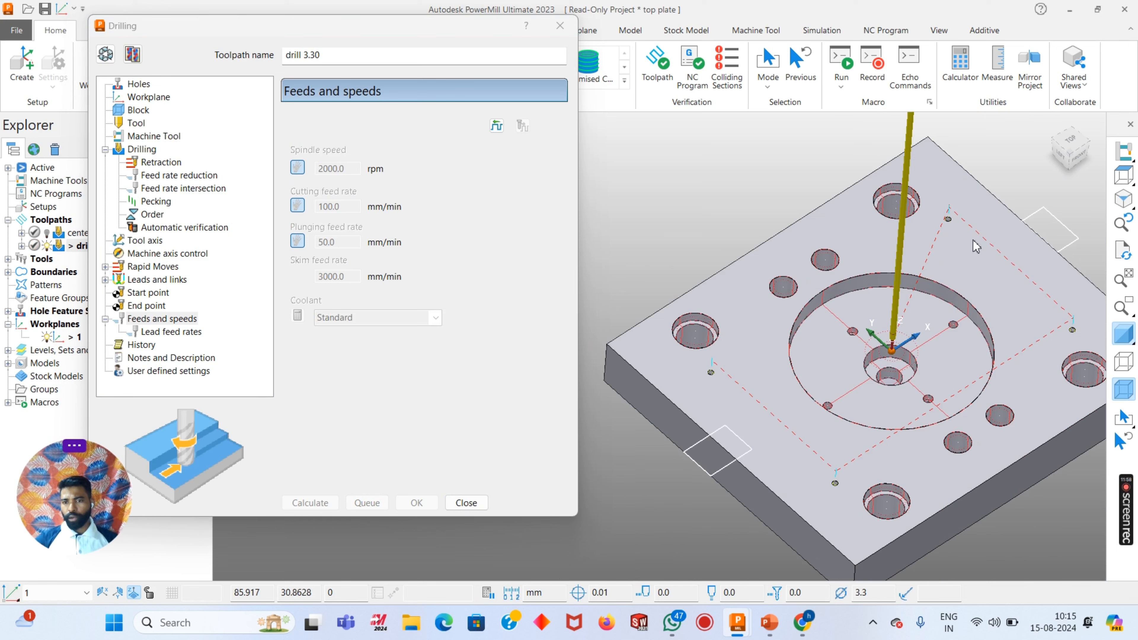
pyautogui.click(465, 503)
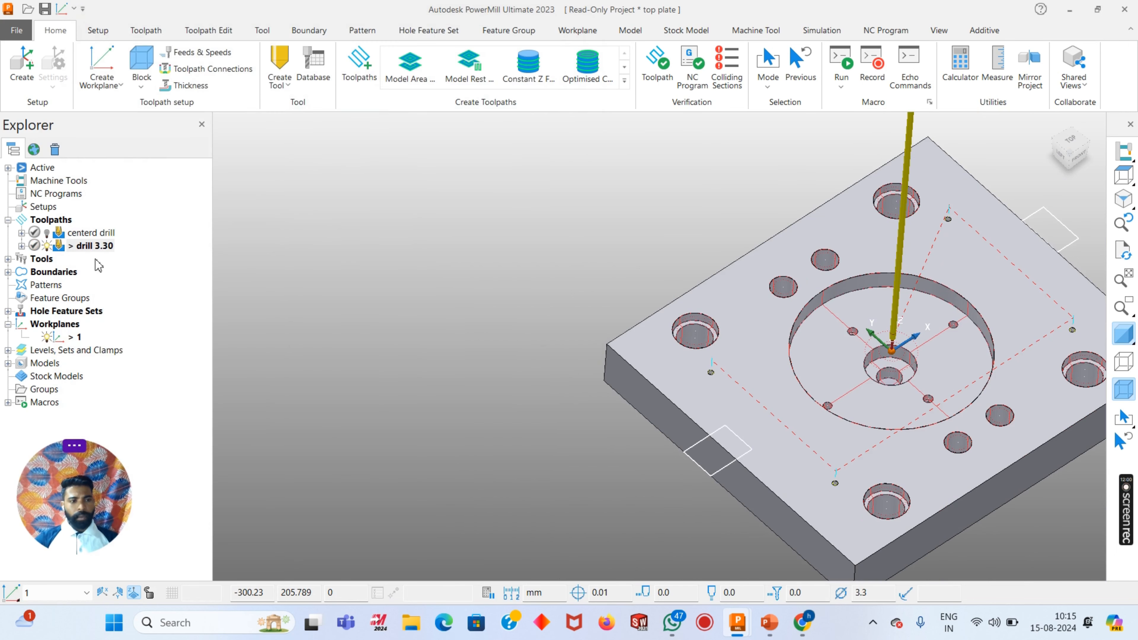
# Copy the drill 3.30 toolpath and hide the original in the view
pyautogui.rightClick(96, 247)
pyautogui.moveTo(178, 521)
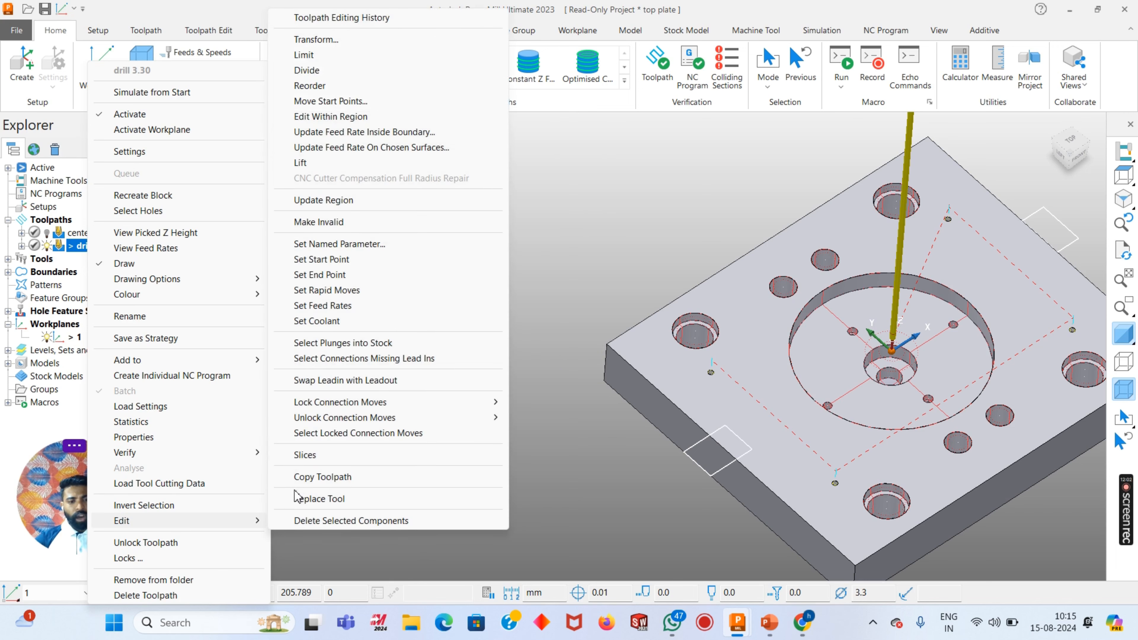
pyautogui.click(300, 476)
pyautogui.click(46, 246)
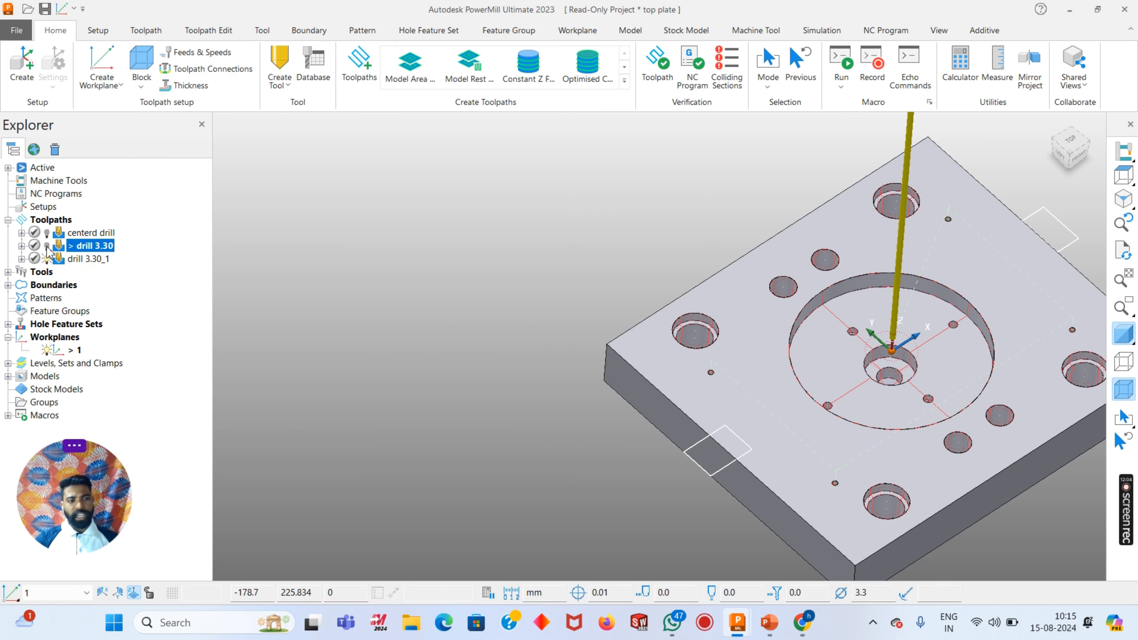
# Activate the copied toolpath drill 3.30_1 and make its drilling settings editable
pyautogui.rightClick(76, 260)
pyautogui.click(115, 112)
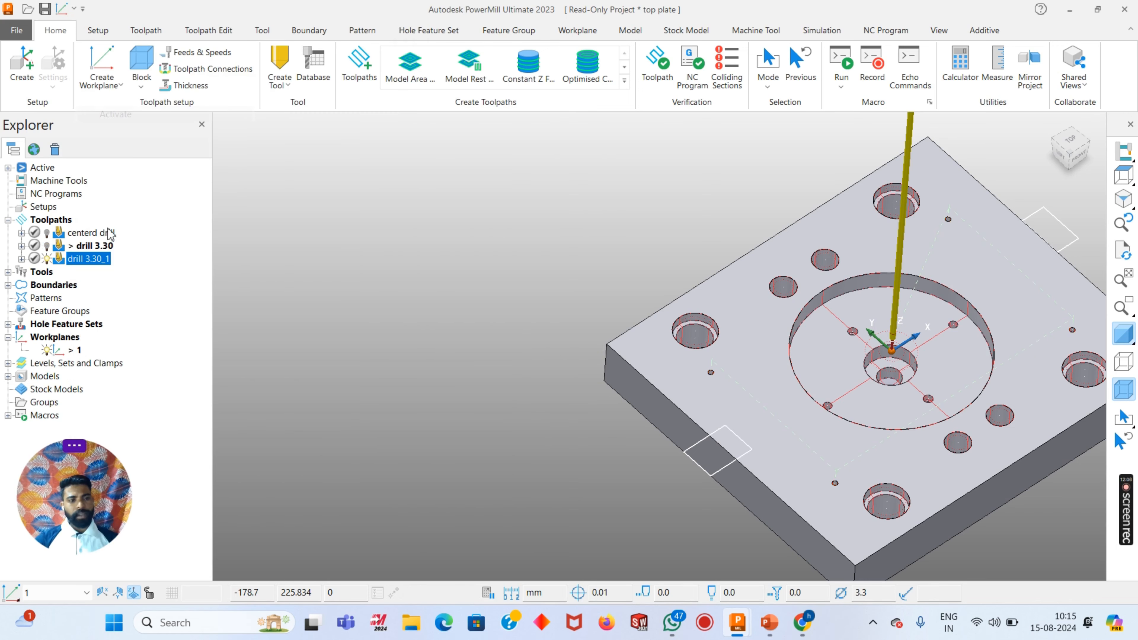
pyautogui.rightClick(100, 261)
pyautogui.click(123, 152)
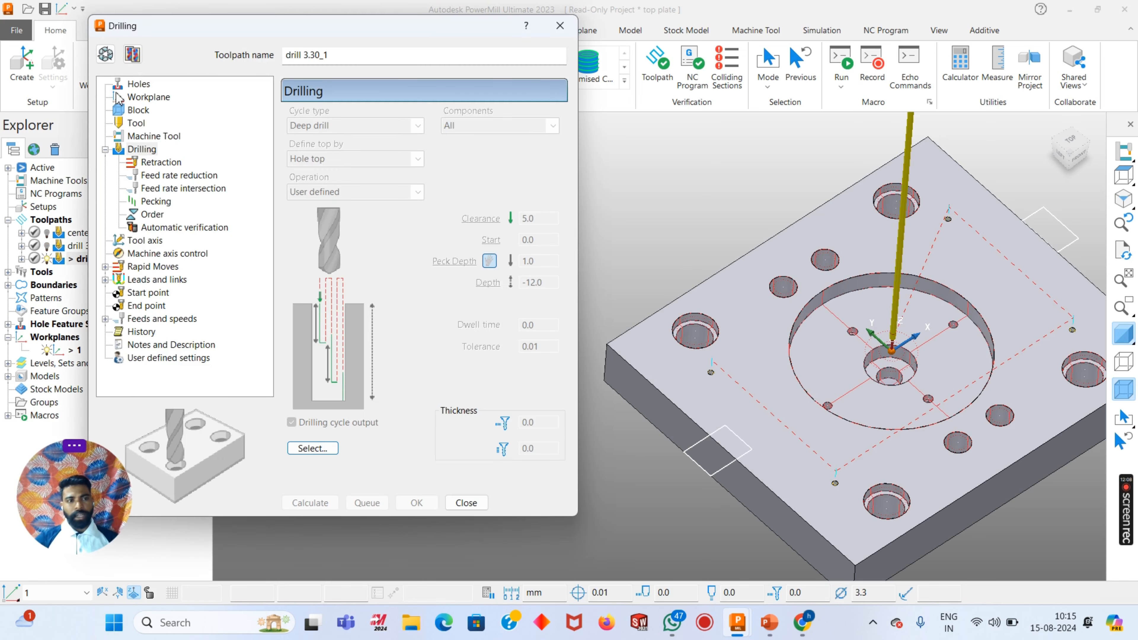
pyautogui.click(105, 55)
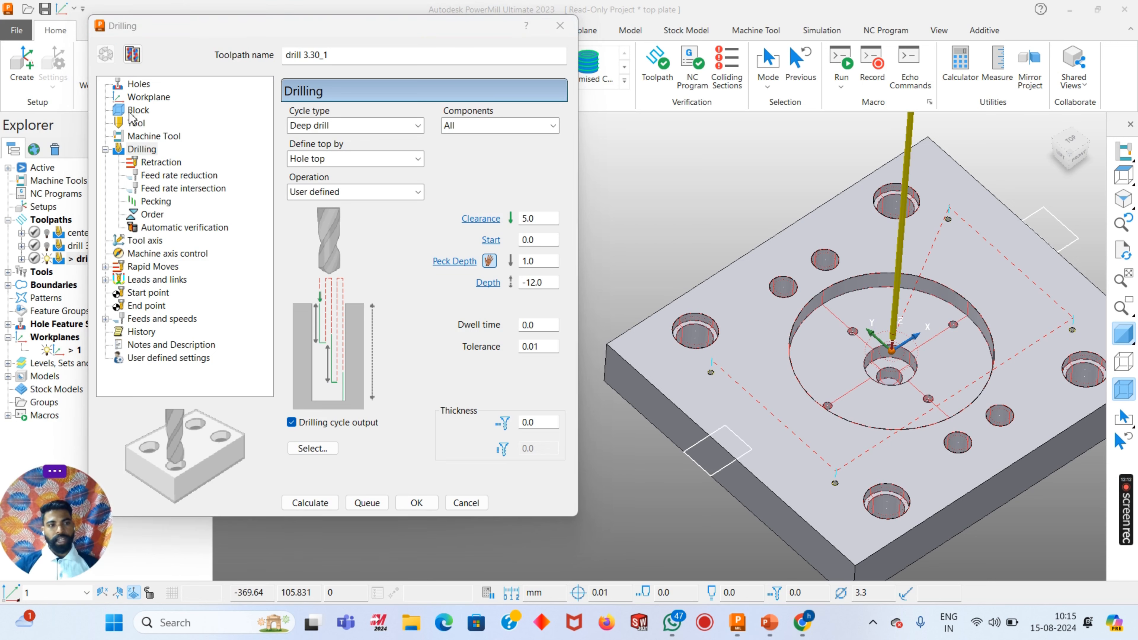
# Clear the copy's hole selection filter and select the 5.00 mm diameter holes instead
pyautogui.click(134, 151)
pyautogui.click(333, 453)
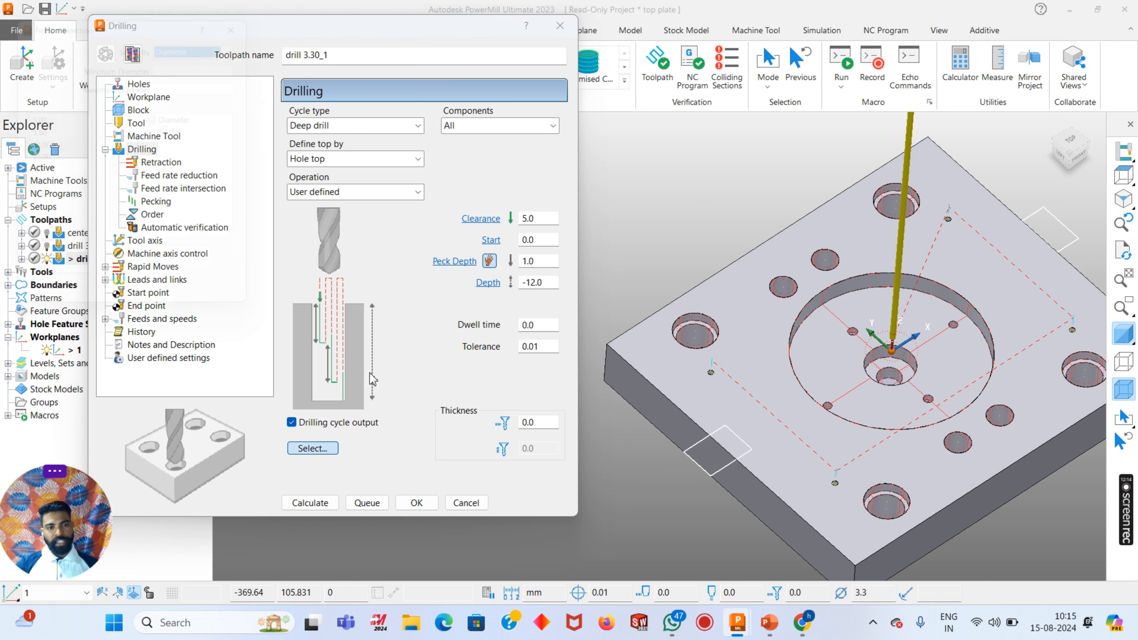
pyautogui.click(243, 258)
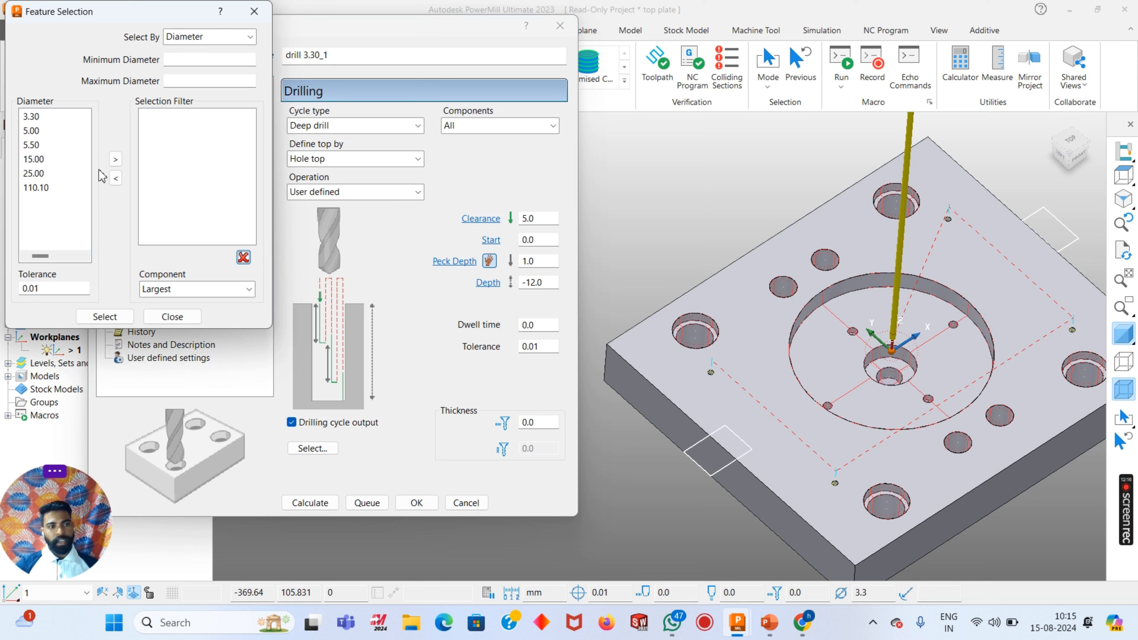
pyautogui.click(44, 133)
pyautogui.click(115, 159)
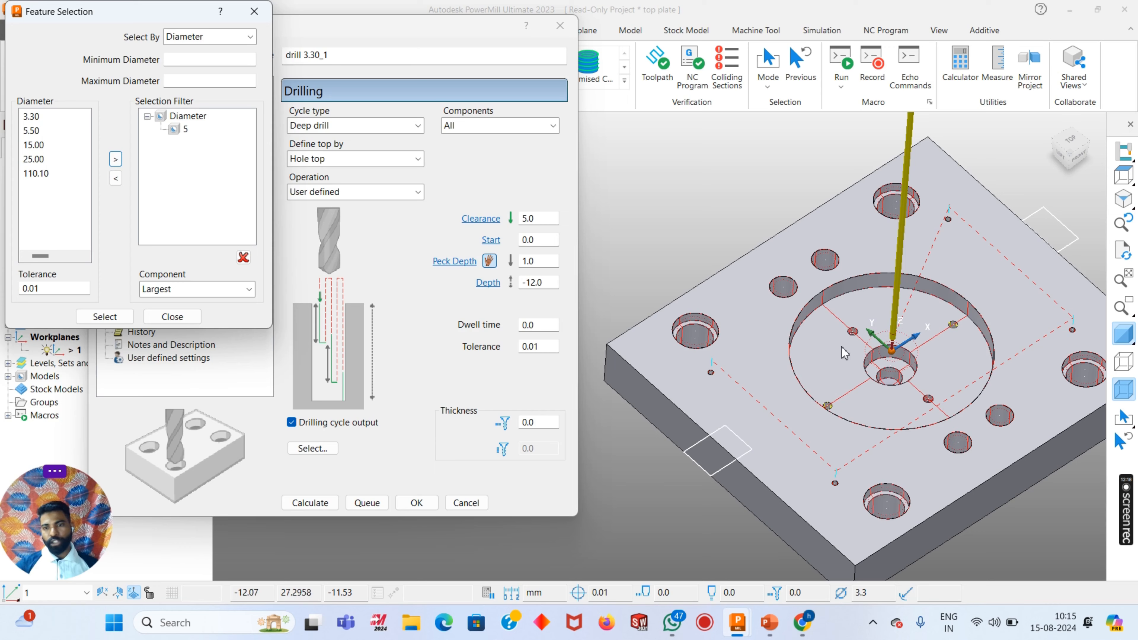
pyautogui.scroll(4, 808, 454)
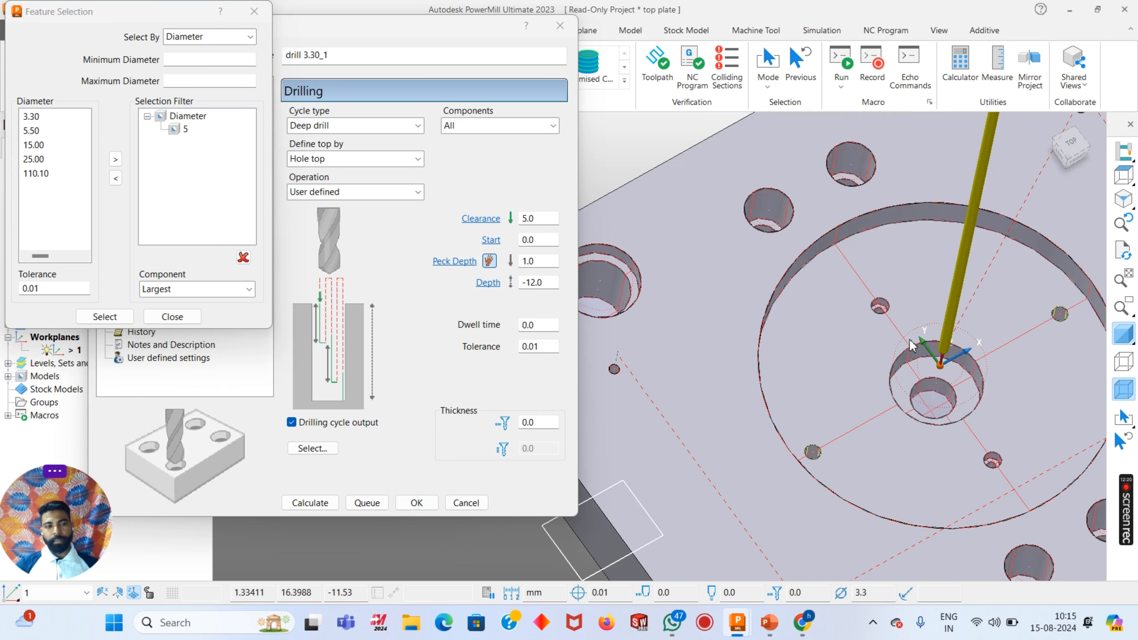
pyautogui.scroll(-2, 904, 361)
pyautogui.click(172, 316)
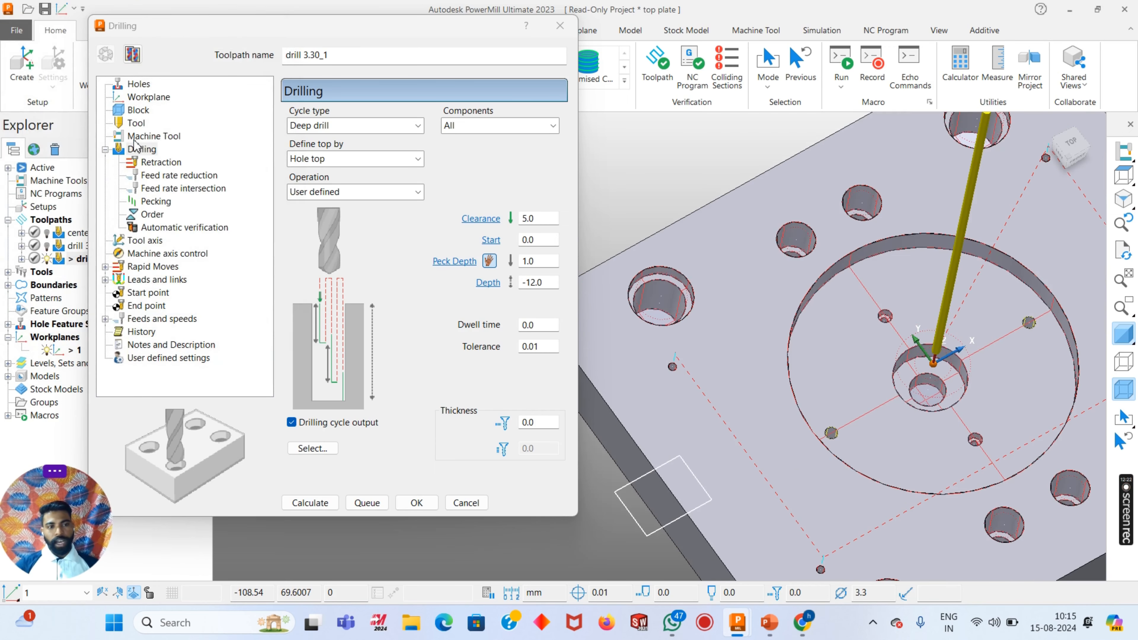
# Create a new drill tool for the toolpath with a diameter of 5.0 mm
pyautogui.click(137, 123)
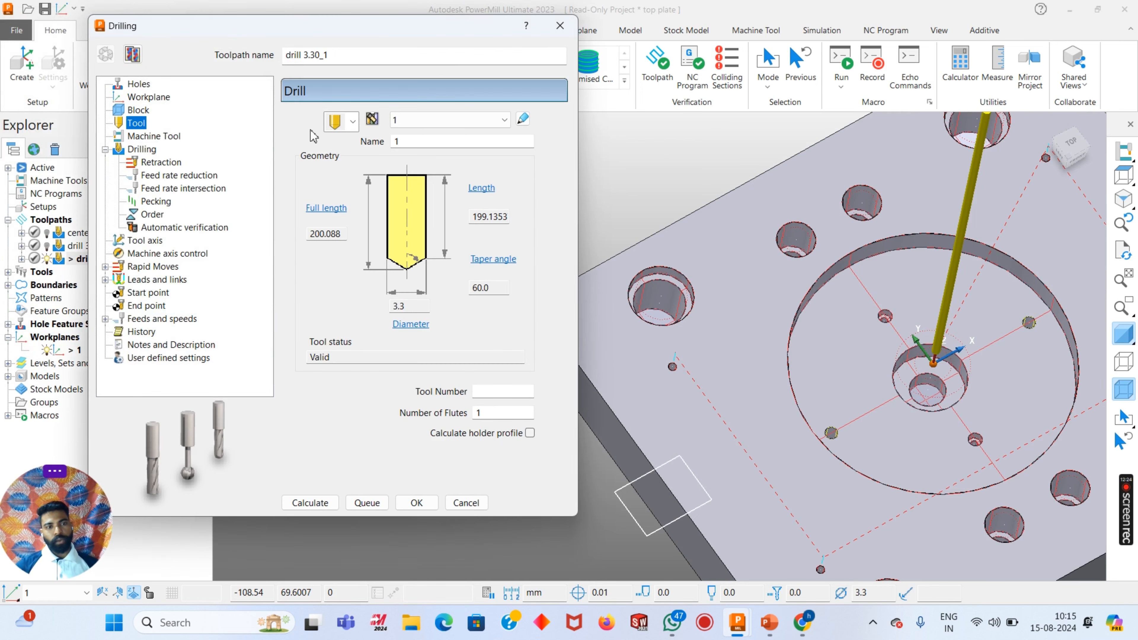
pyautogui.click(351, 122)
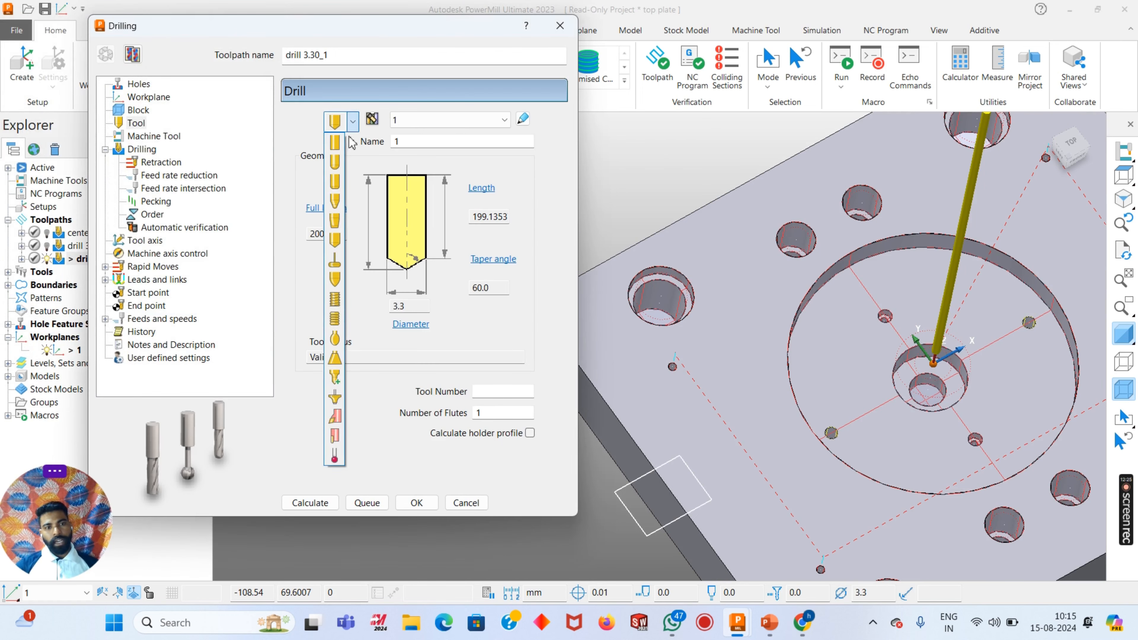
pyautogui.click(334, 240)
pyautogui.doubleClick(409, 306)
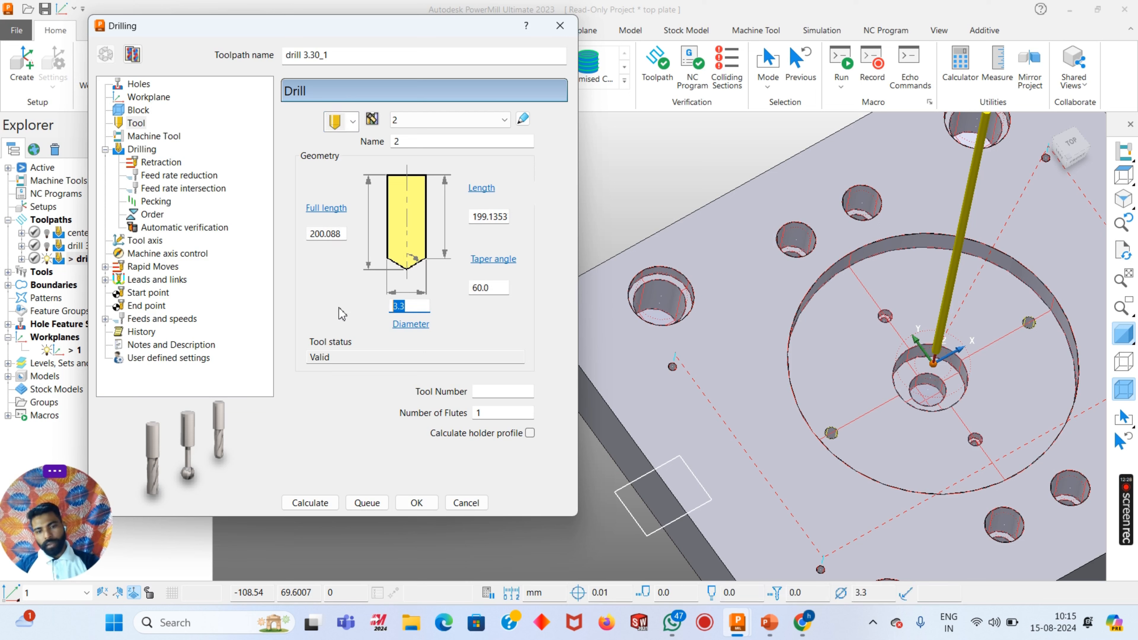
pyautogui.press('Return')
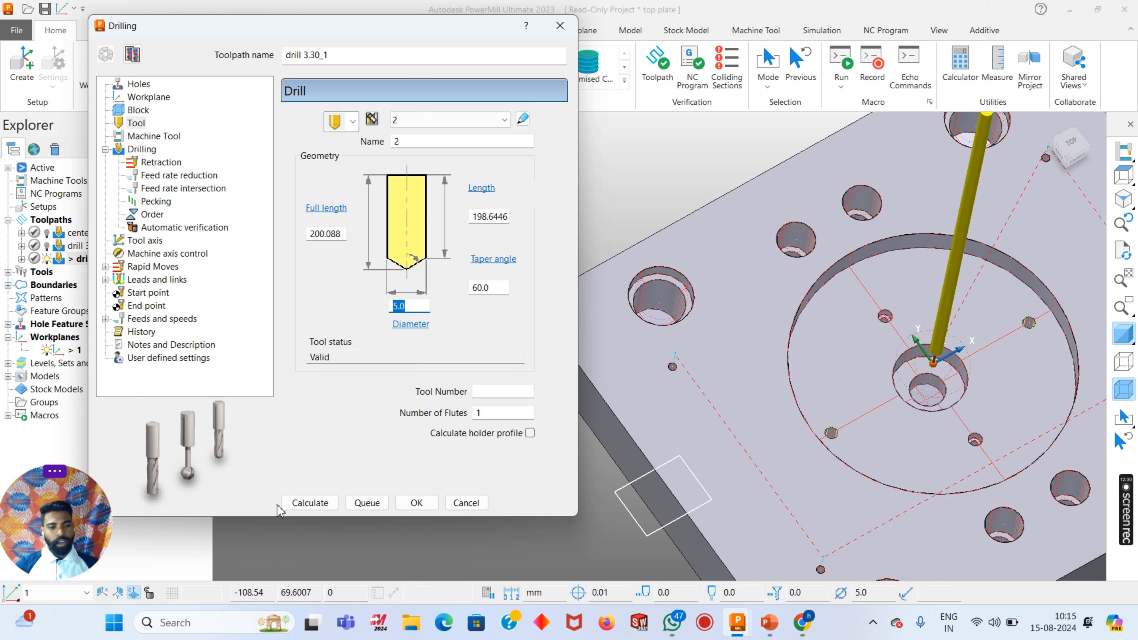
# Measure across one of the 5 mm holes in the circular pocket and use 25.3706 as the drilling depth
pyautogui.click(141, 149)
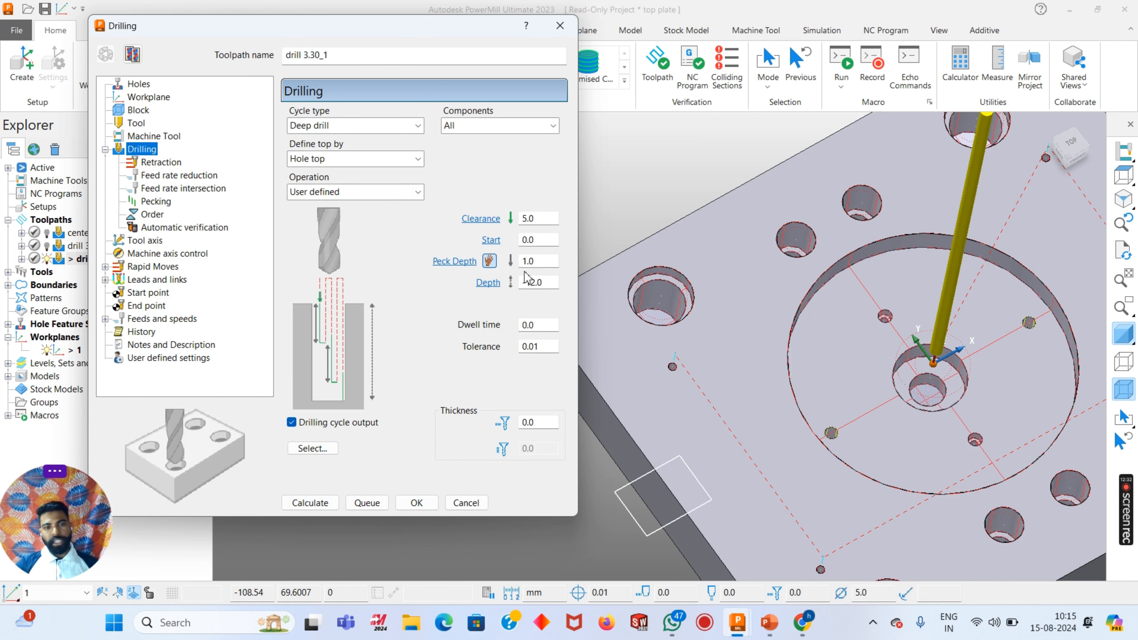
pyautogui.scroll(5, 786, 541)
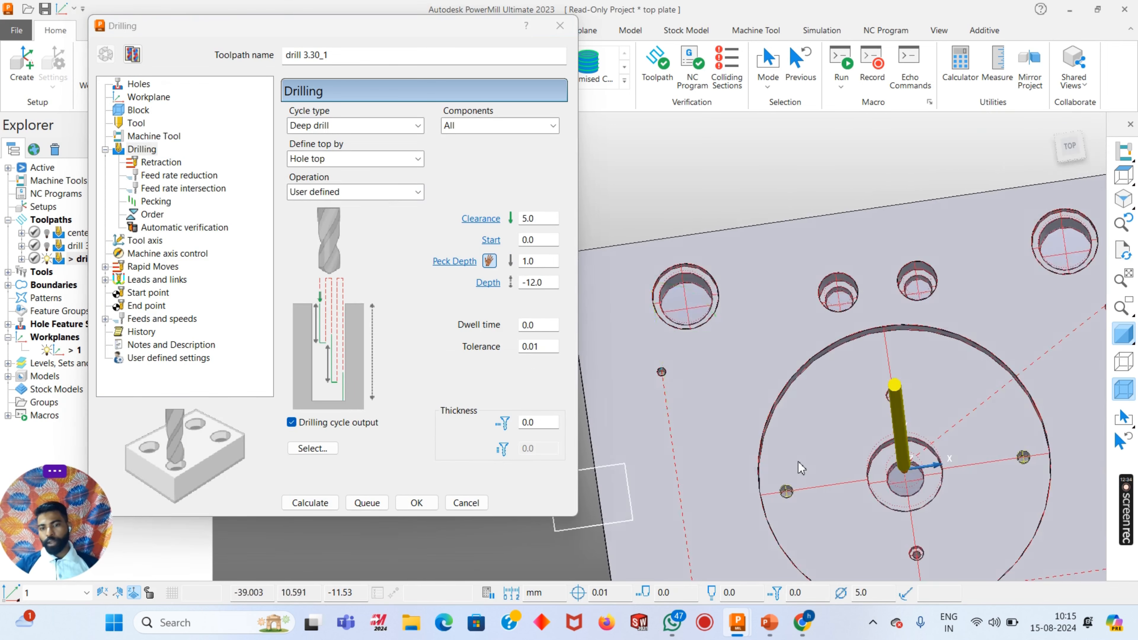
pyautogui.scroll(-5, 786, 540)
pyautogui.click(488, 283)
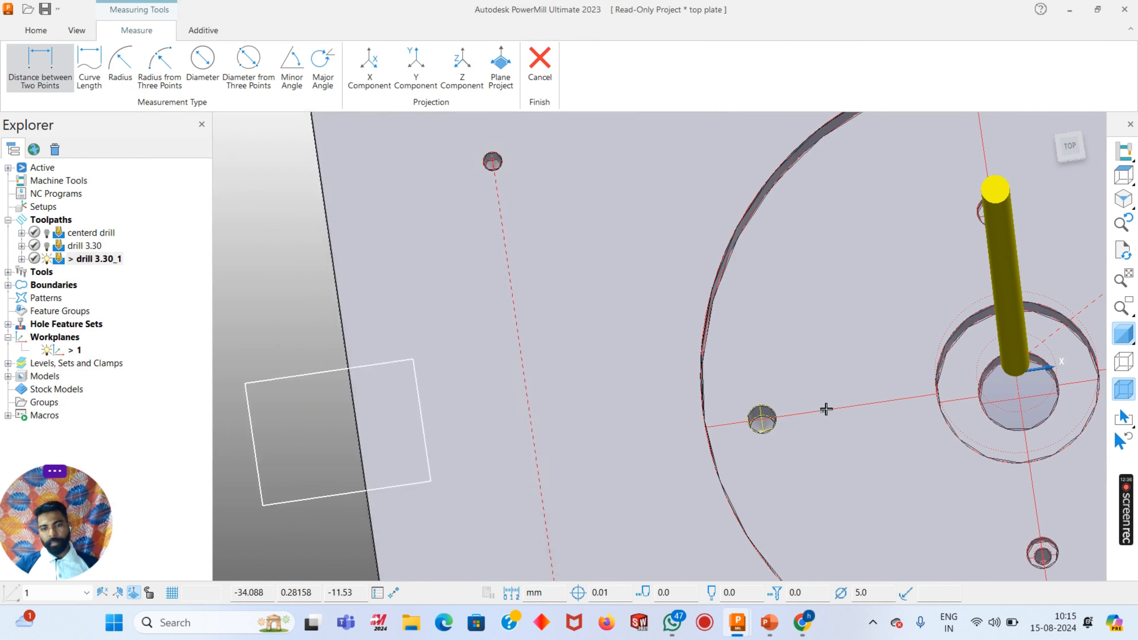
pyautogui.scroll(5, 688, 442)
pyautogui.scroll(3, 688, 443)
pyautogui.click(629, 417)
pyautogui.scroll(-3, 689, 364)
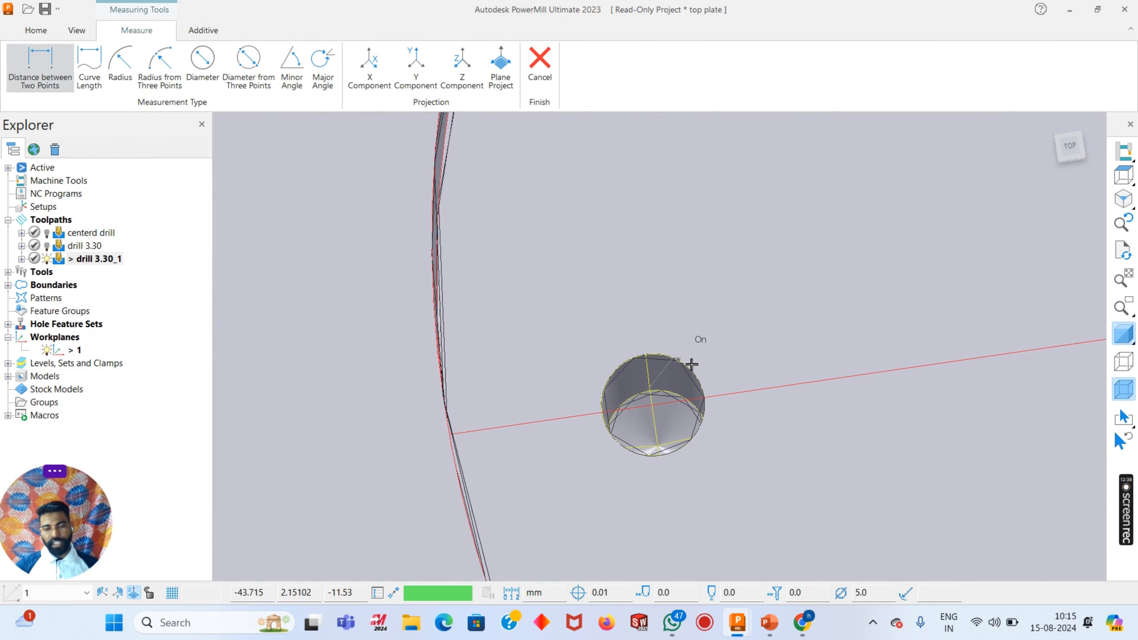
pyautogui.click(485, 305)
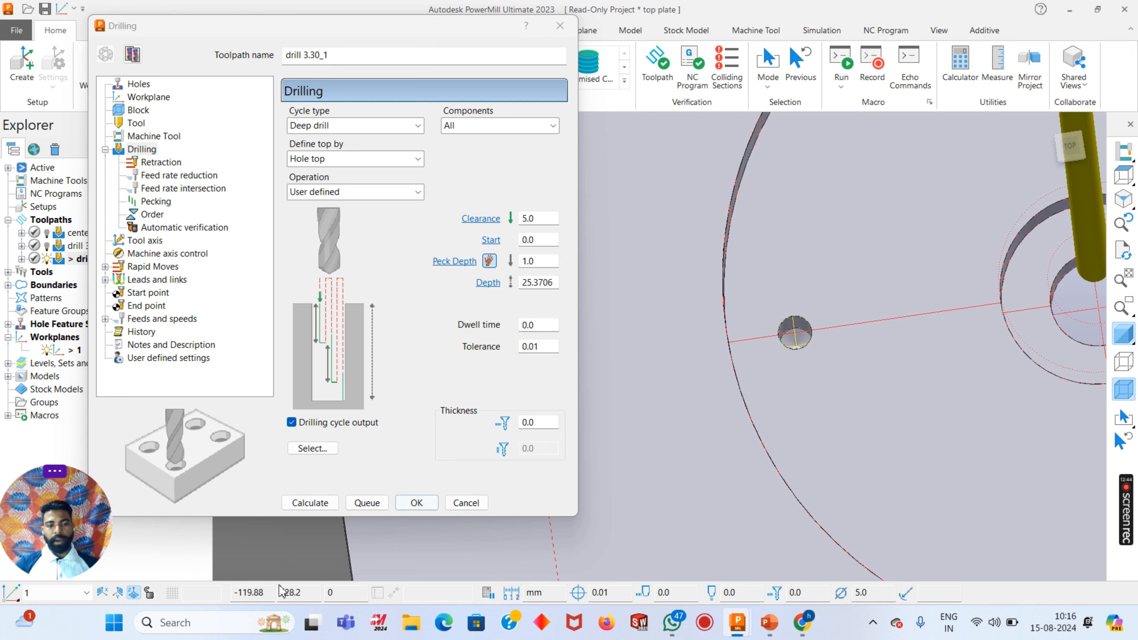
# Calculate the 5 mm drilling toolpath, inspect it on the plate and close its settings
pyautogui.click(296, 502)
pyautogui.scroll(-7, 745, 352)
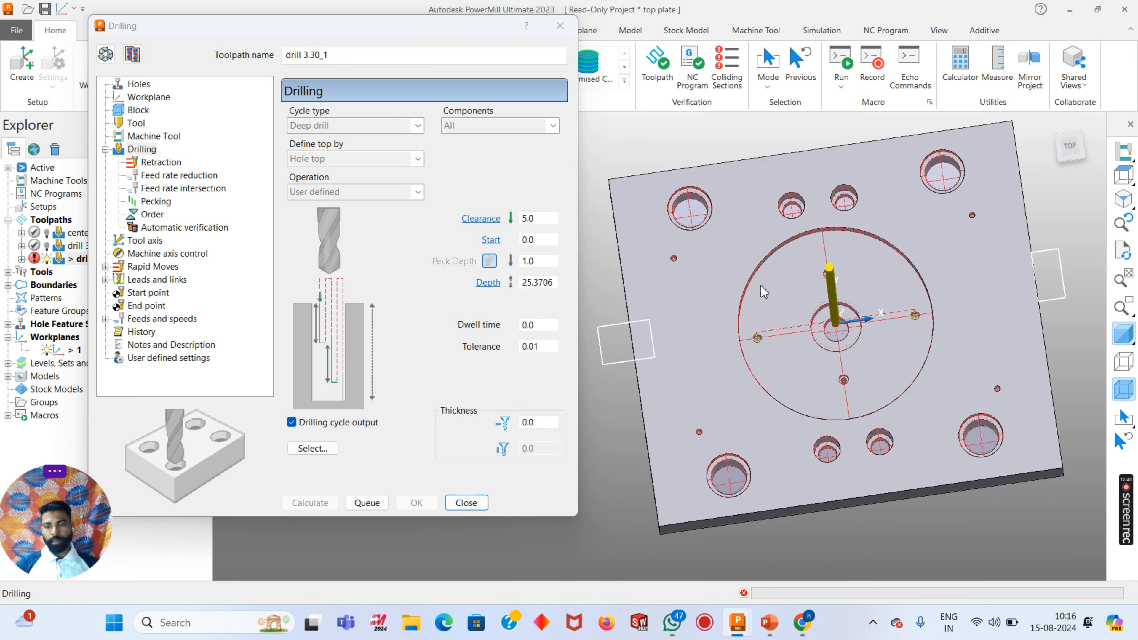
pyautogui.moveTo(761, 292); pyautogui.dragTo(790, 312, button='middle')
pyautogui.scroll(3, 790, 313)
pyautogui.scroll(-3, 800, 358)
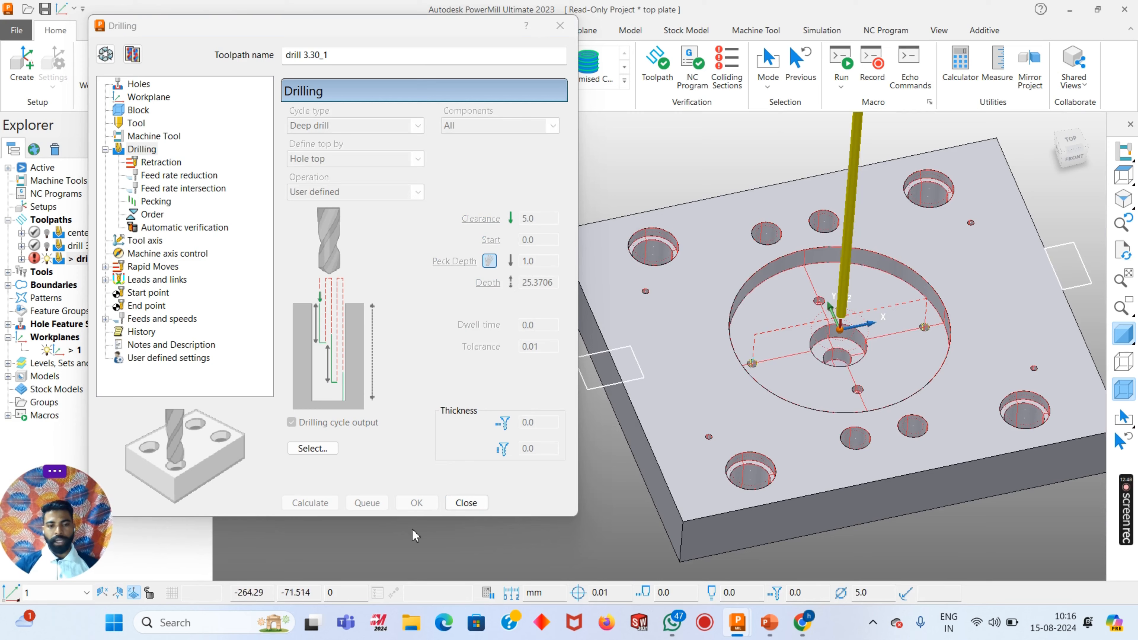
pyautogui.click(466, 503)
# Rename the toolpath drill 3.30_1 as drill 5
pyautogui.click(100, 260)
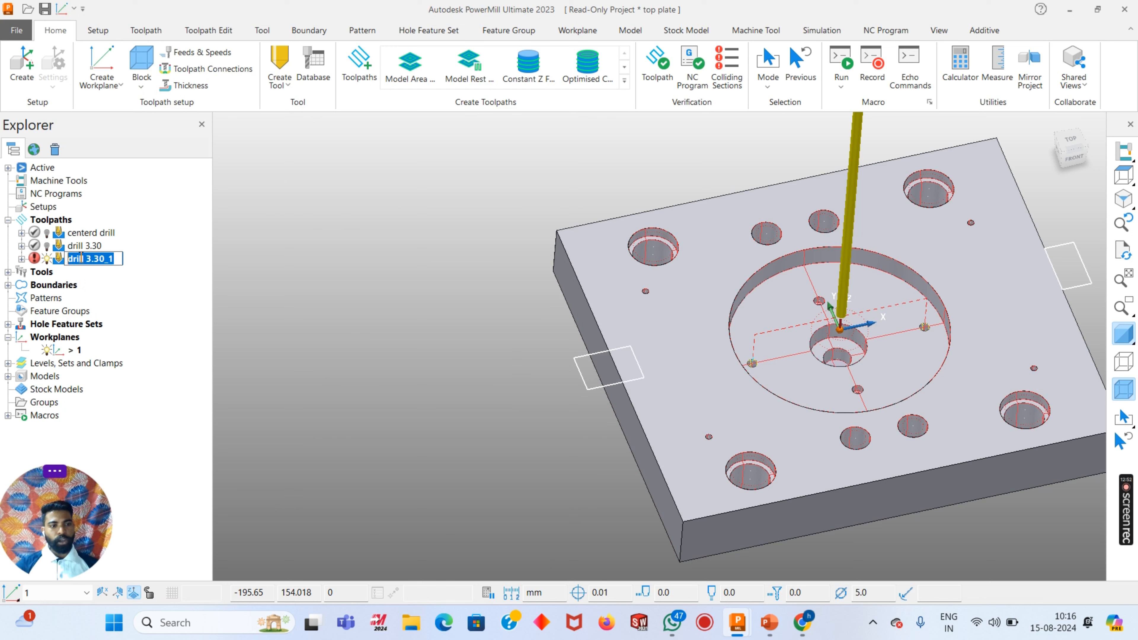
pyautogui.press('BackSpace')
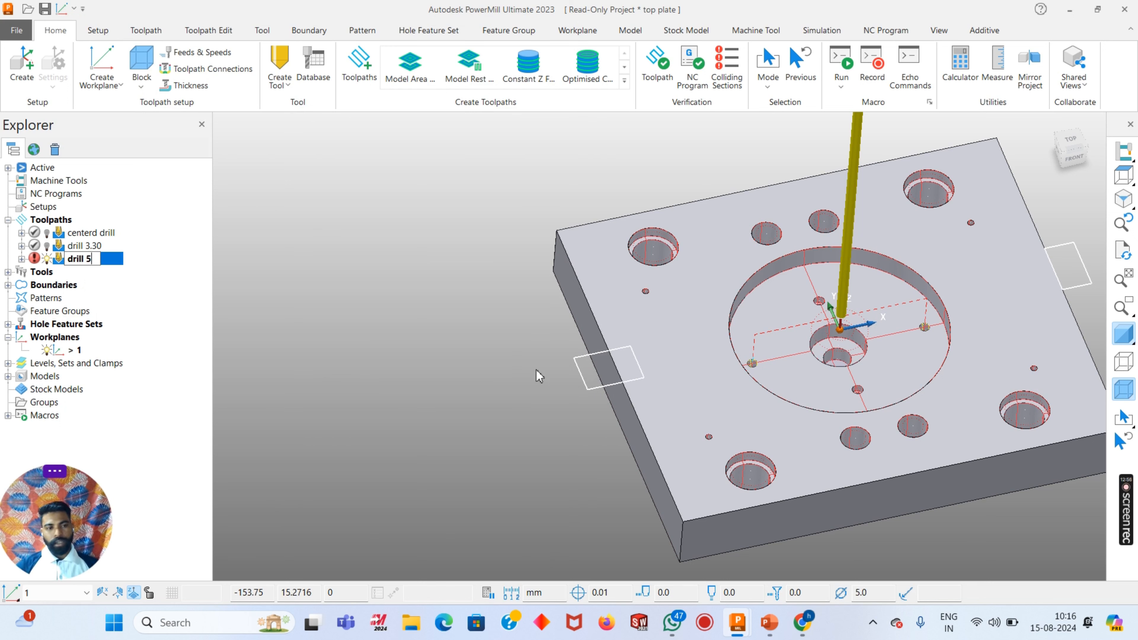
pyautogui.press('Return')
# Copy the drill 5 toolpath and hide the original in the view
pyautogui.rightClick(85, 259)
pyautogui.moveTo(165, 526)
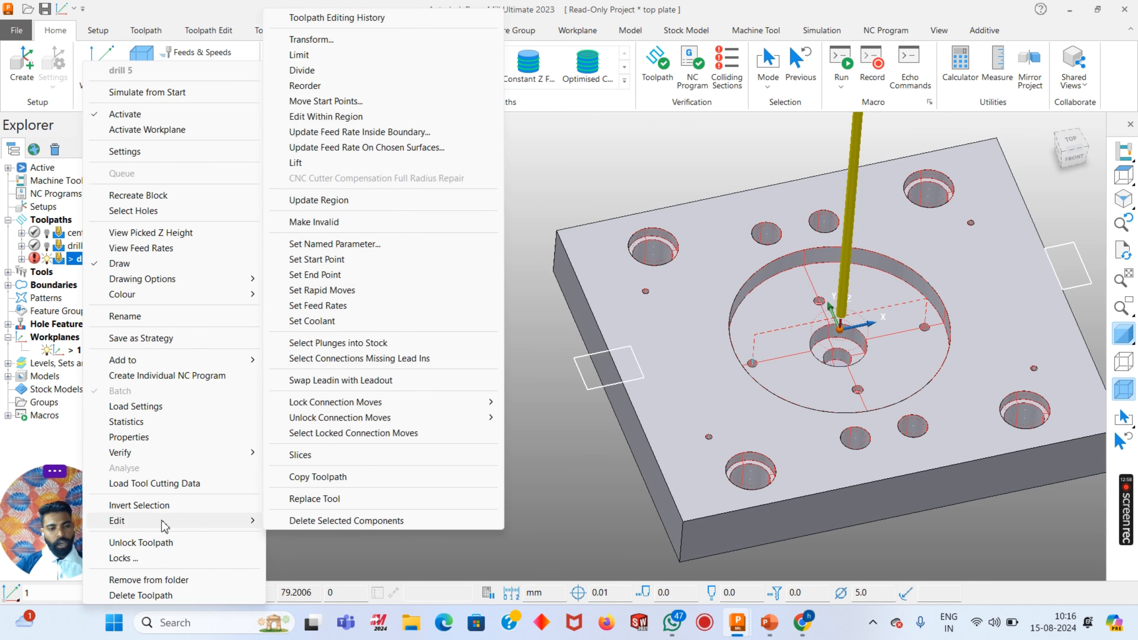
pyautogui.click(304, 476)
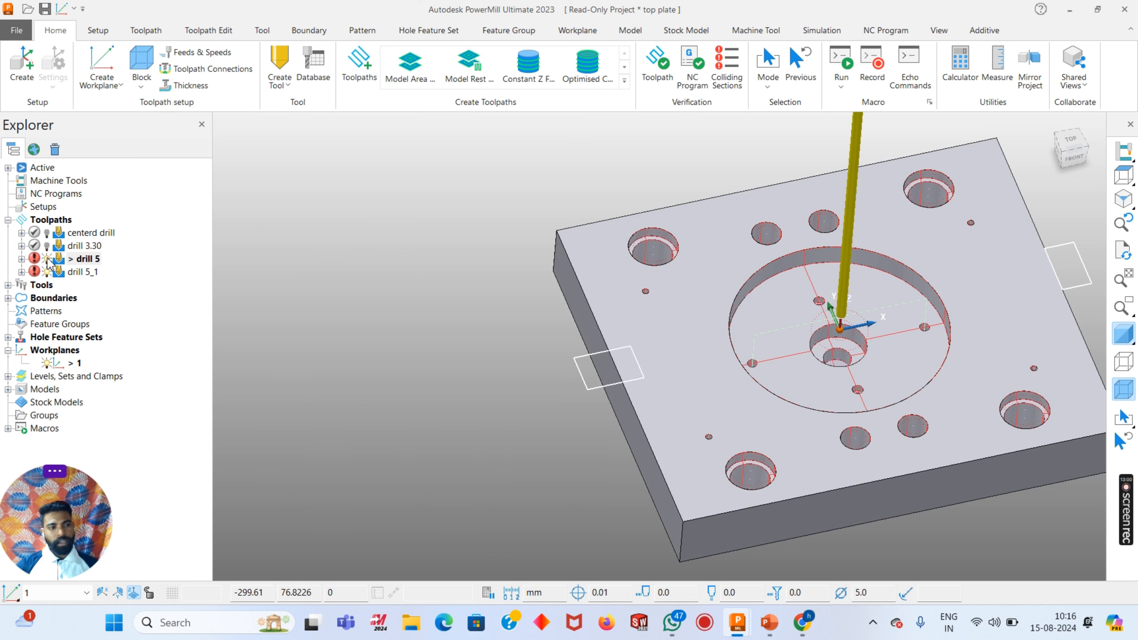
pyautogui.click(47, 260)
# Activate the copied toolpath drill 5_1 and make its drilling settings editable
pyautogui.rightClick(83, 272)
pyautogui.click(121, 173)
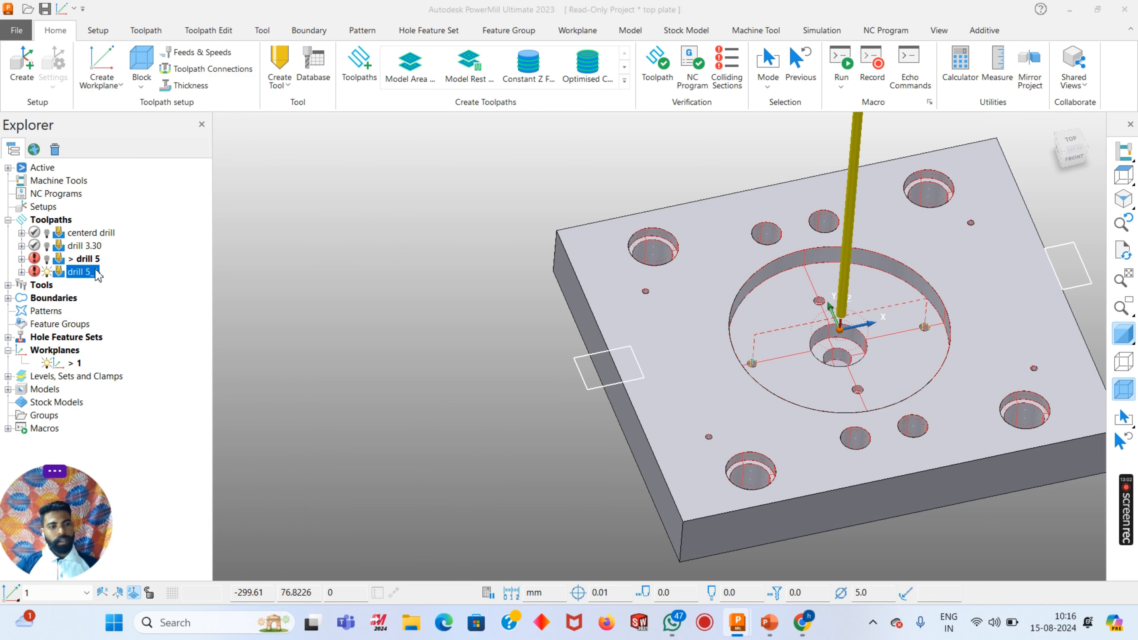
pyautogui.doubleClick(85, 271)
pyautogui.click(105, 54)
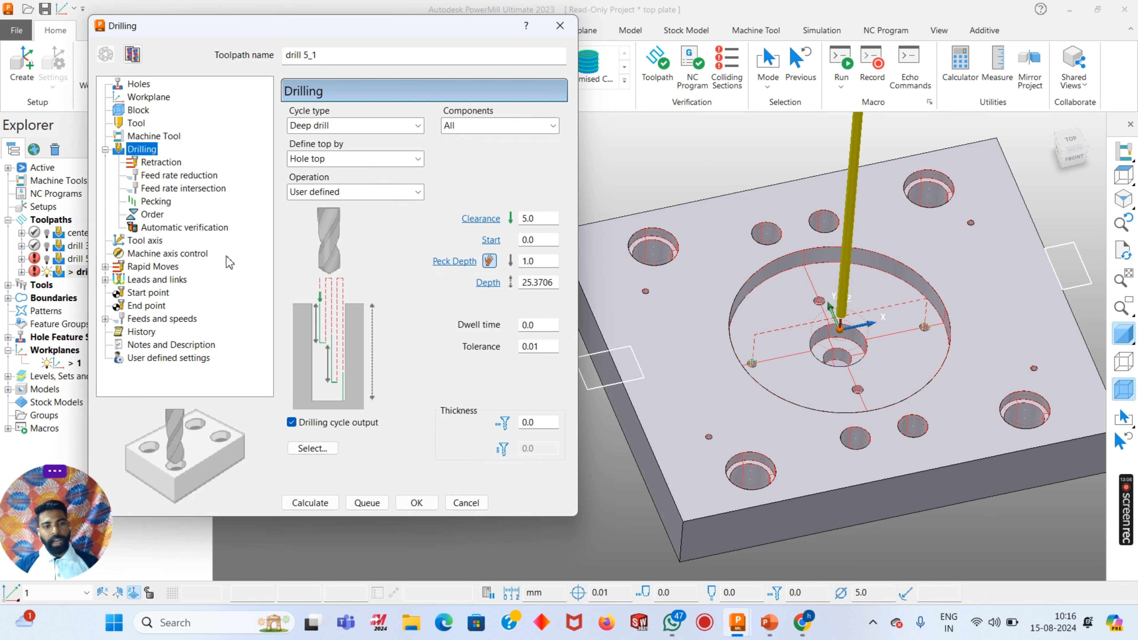
# Clear the copy's hole selection filter and select the 5.50 mm diameter holes instead
pyautogui.click(312, 448)
pyautogui.click(245, 258)
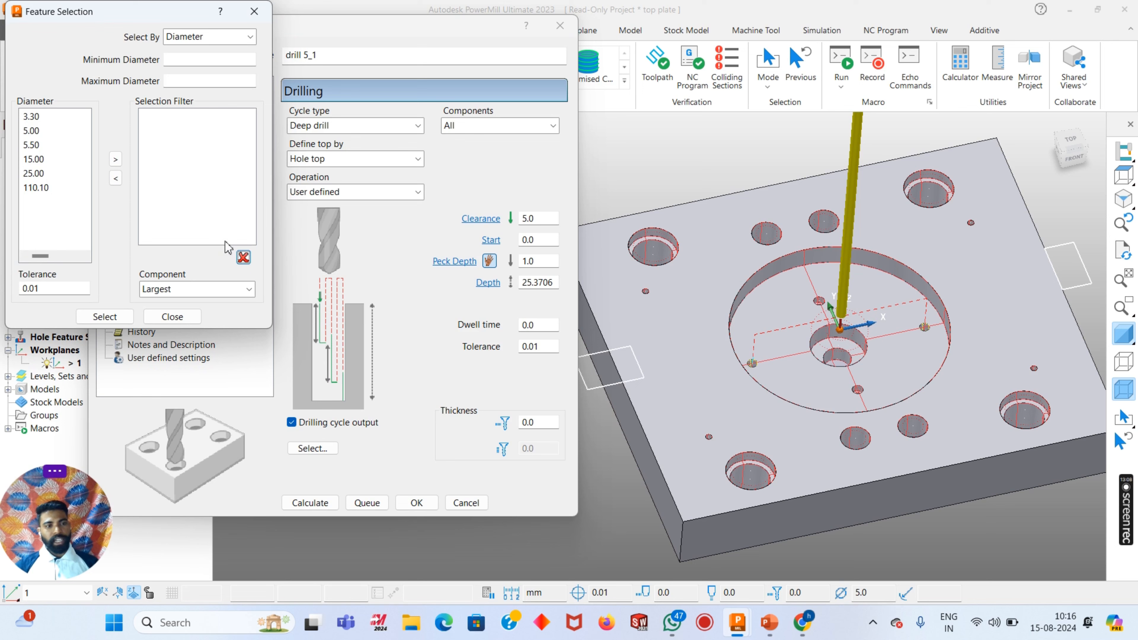
pyautogui.click(32, 147)
pyautogui.click(116, 160)
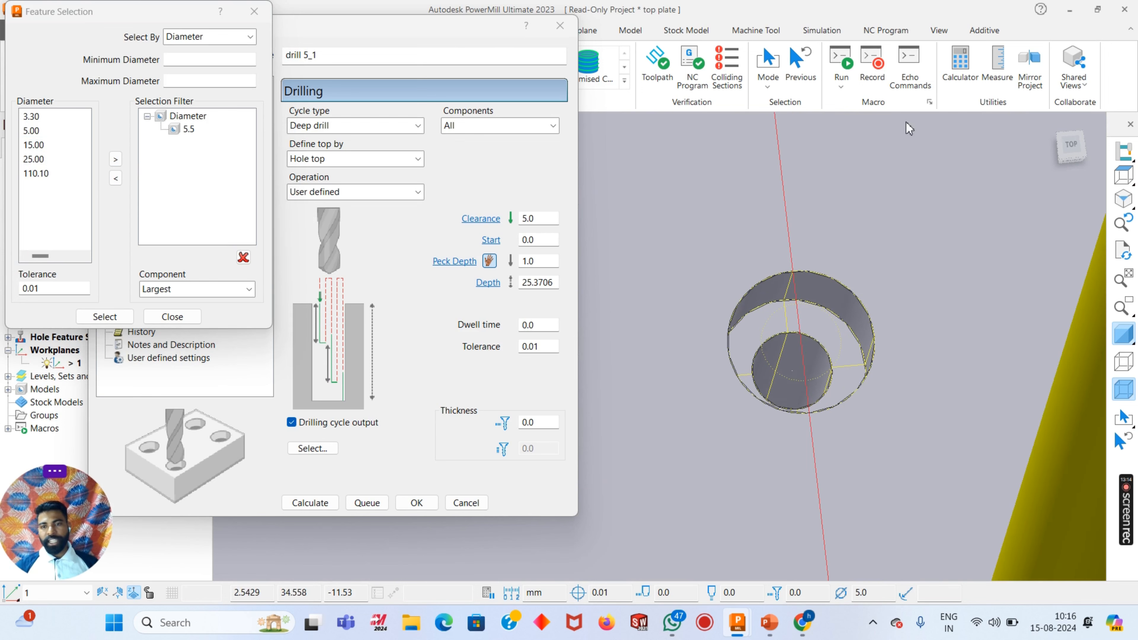
pyautogui.click(997, 67)
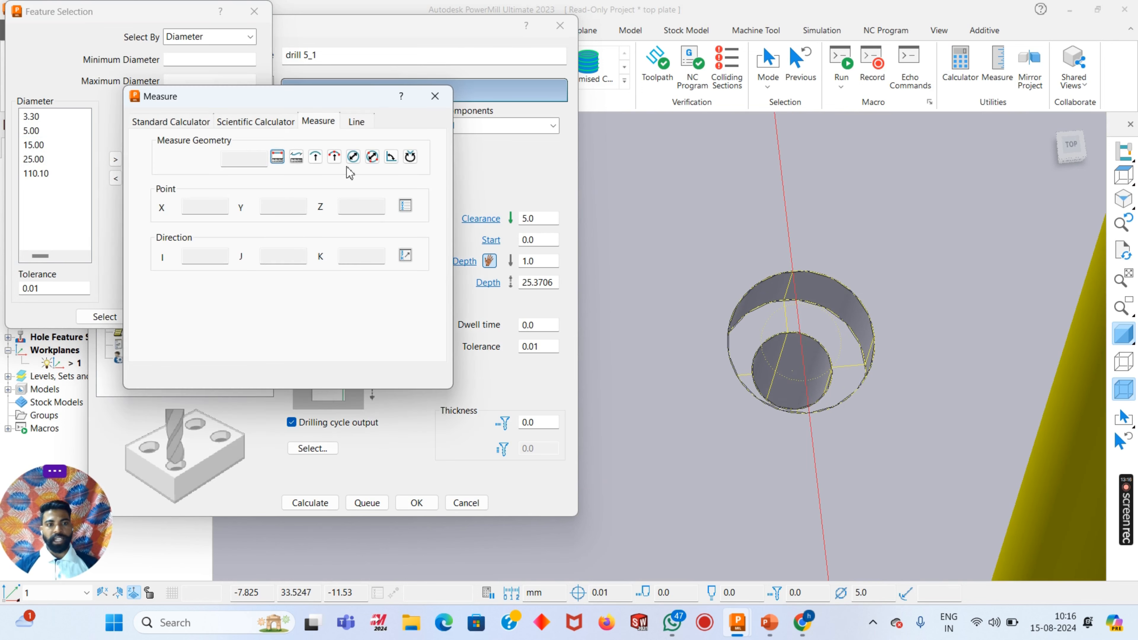
pyautogui.click(353, 157)
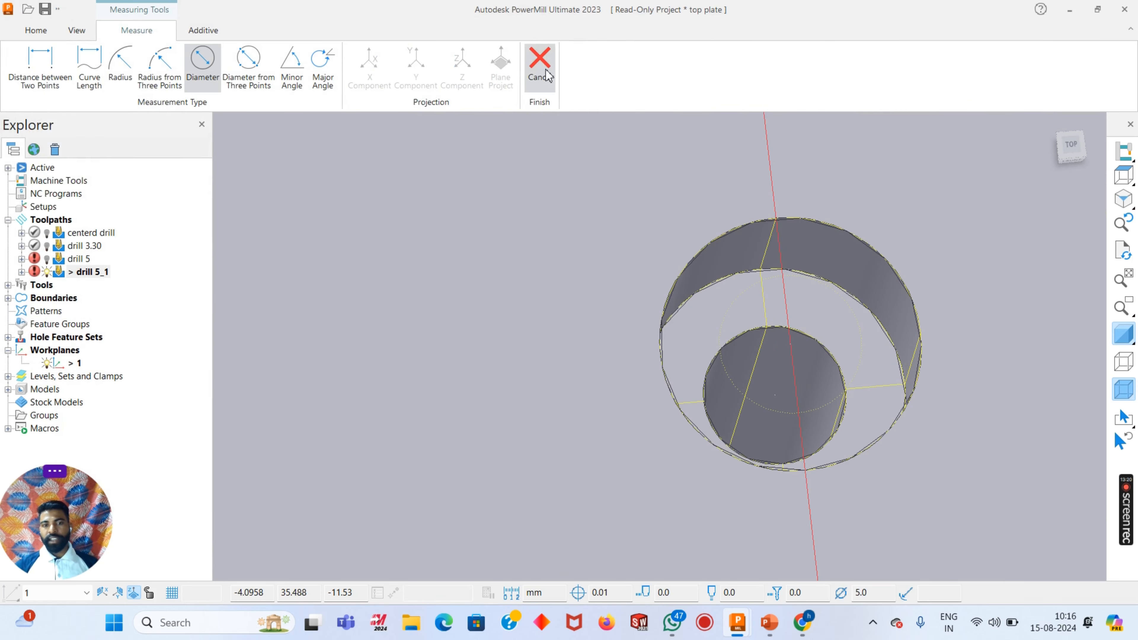
pyautogui.click(540, 62)
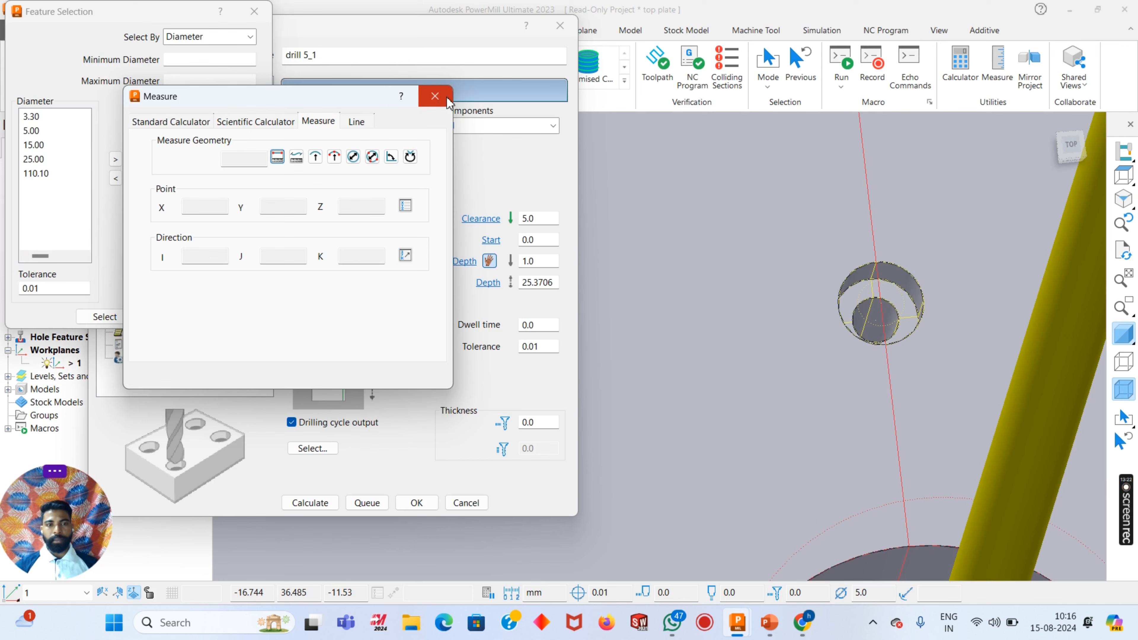
pyautogui.click(434, 96)
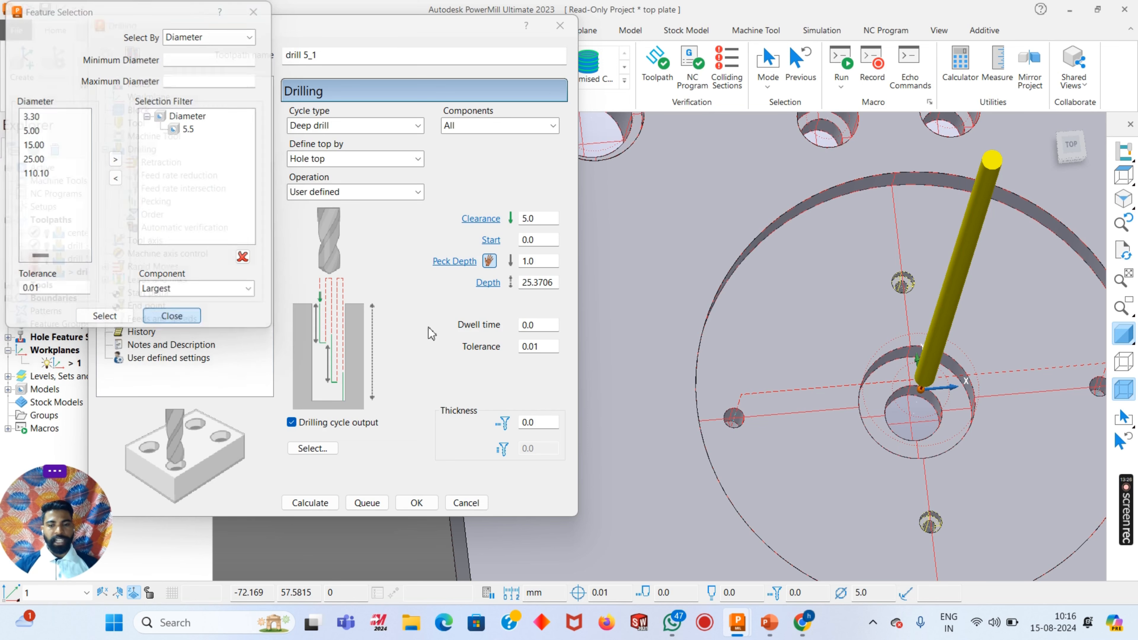
# Finish the hole selection and keep Deep drill as the toolpath's drilling cycle type
pyautogui.click(172, 317)
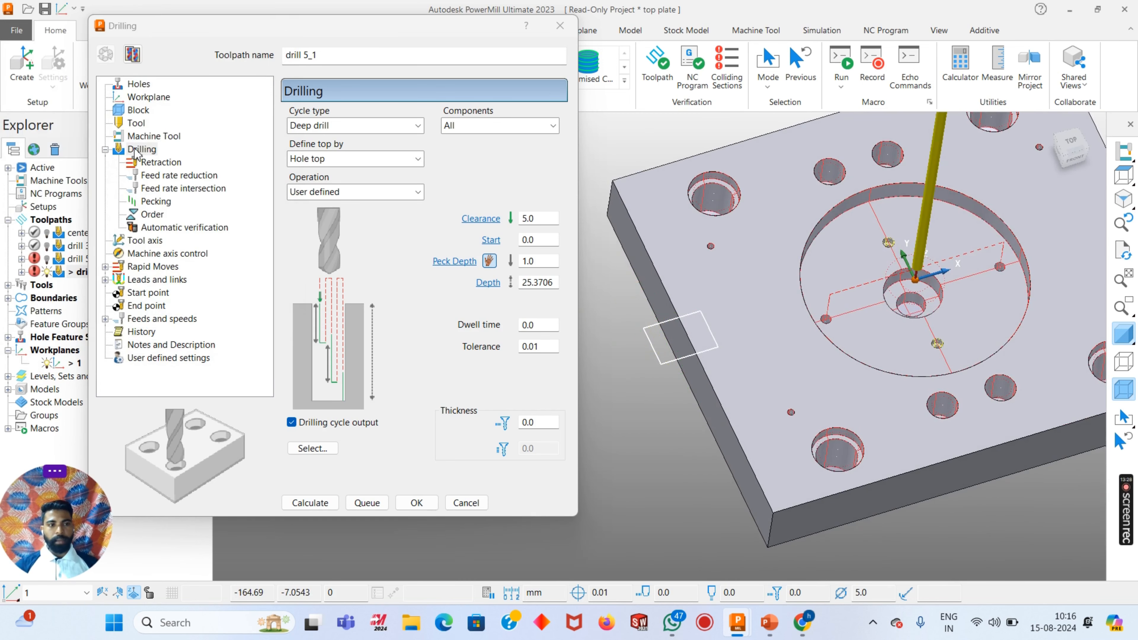
pyautogui.click(135, 124)
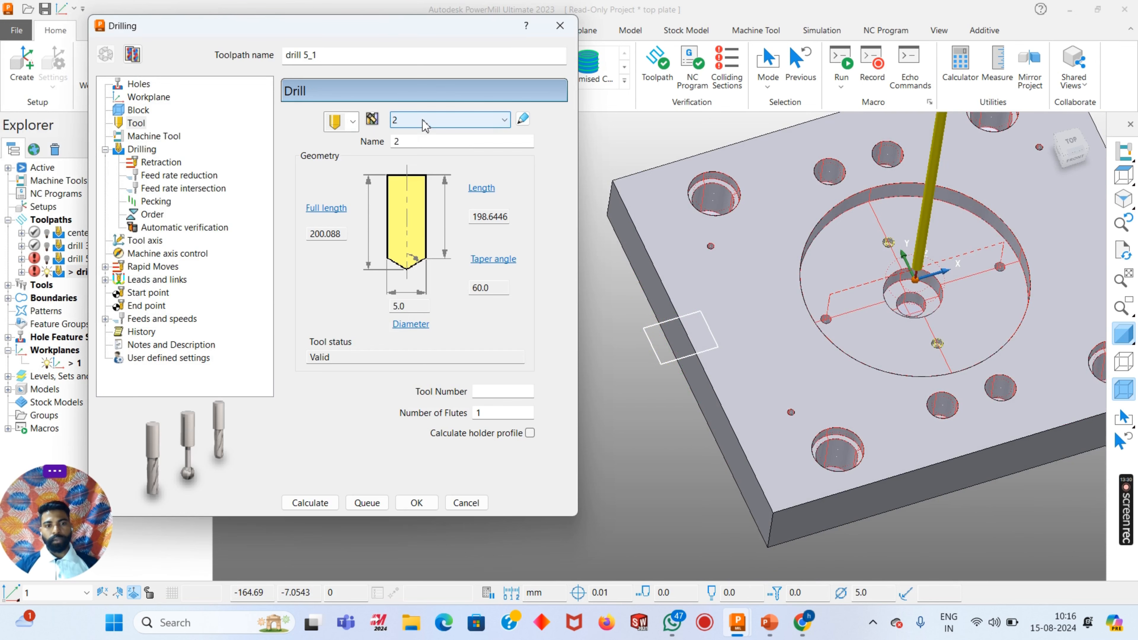
pyautogui.click(142, 150)
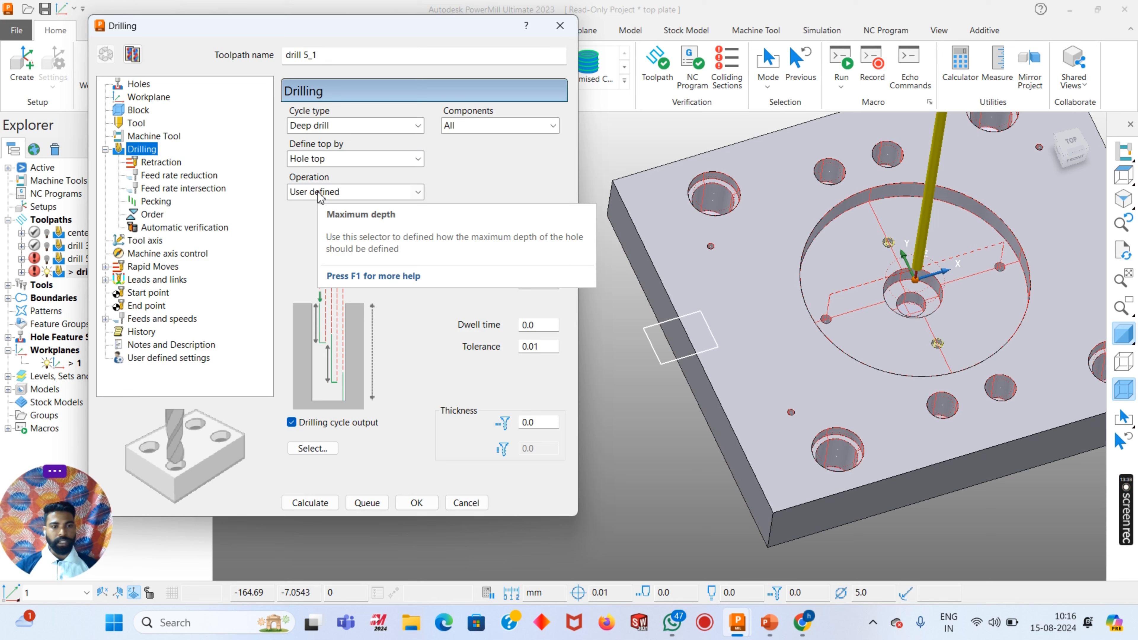
pyautogui.click(322, 126)
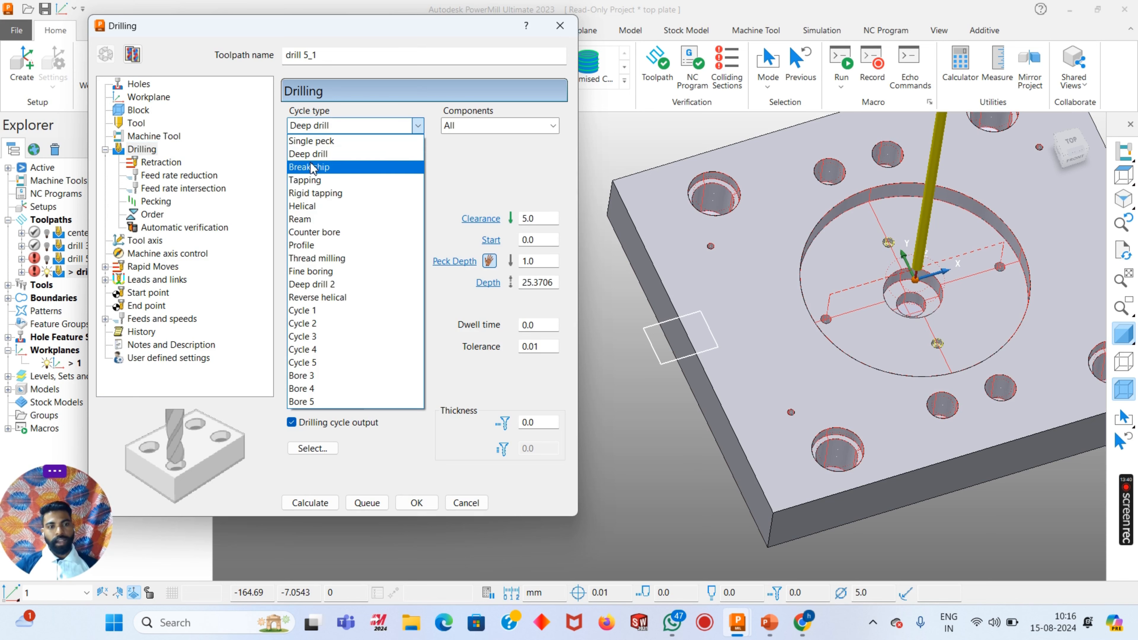
pyautogui.click(308, 154)
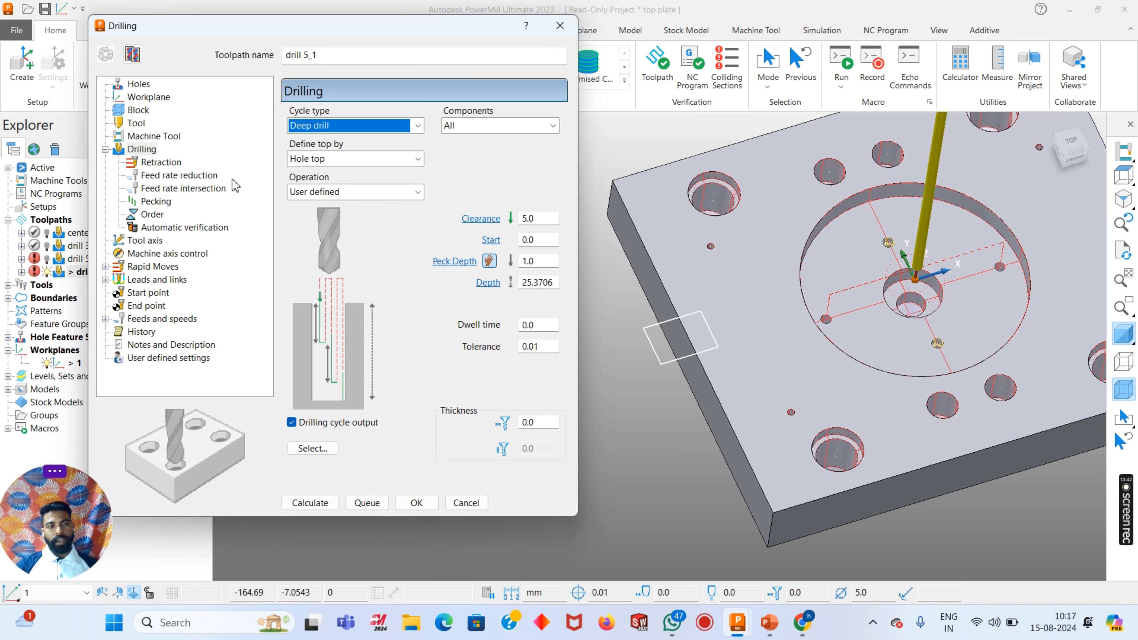
# Create a new drill tool named 3 with a 3.0 mm diameter and rename the toolpath as drill 3
pyautogui.click(136, 123)
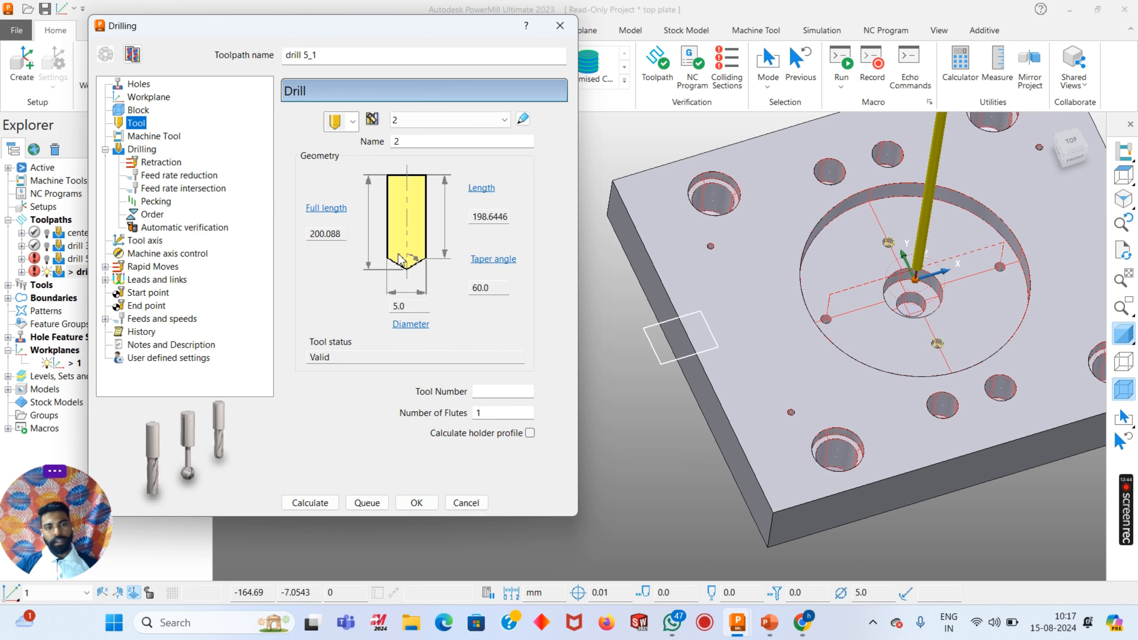
pyautogui.click(343, 126)
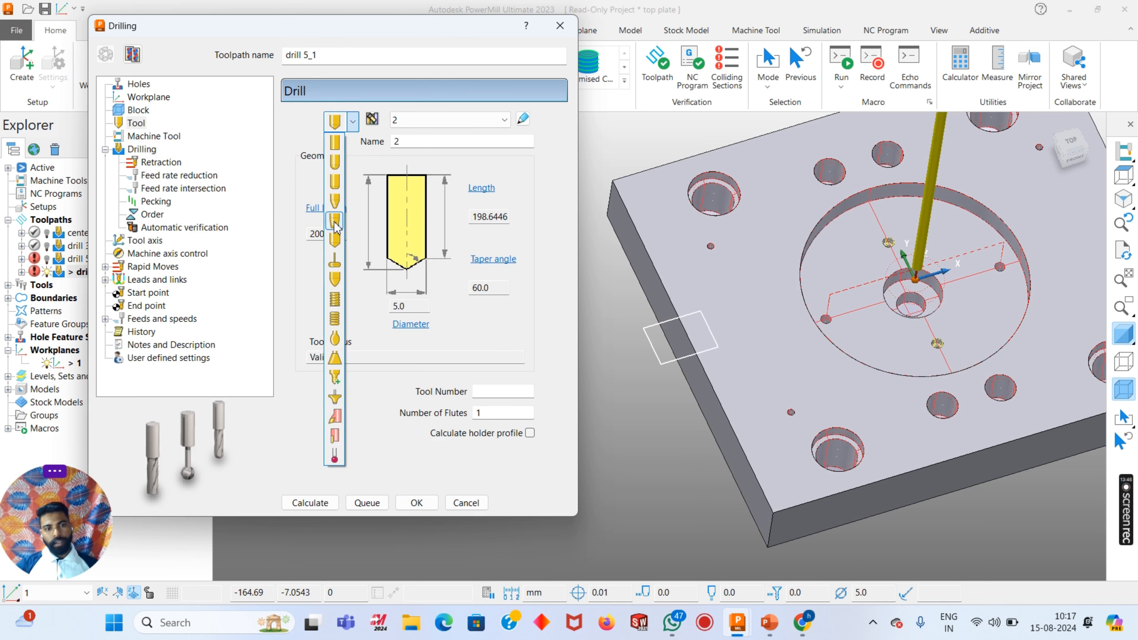
pyautogui.click(335, 241)
pyautogui.click(405, 307)
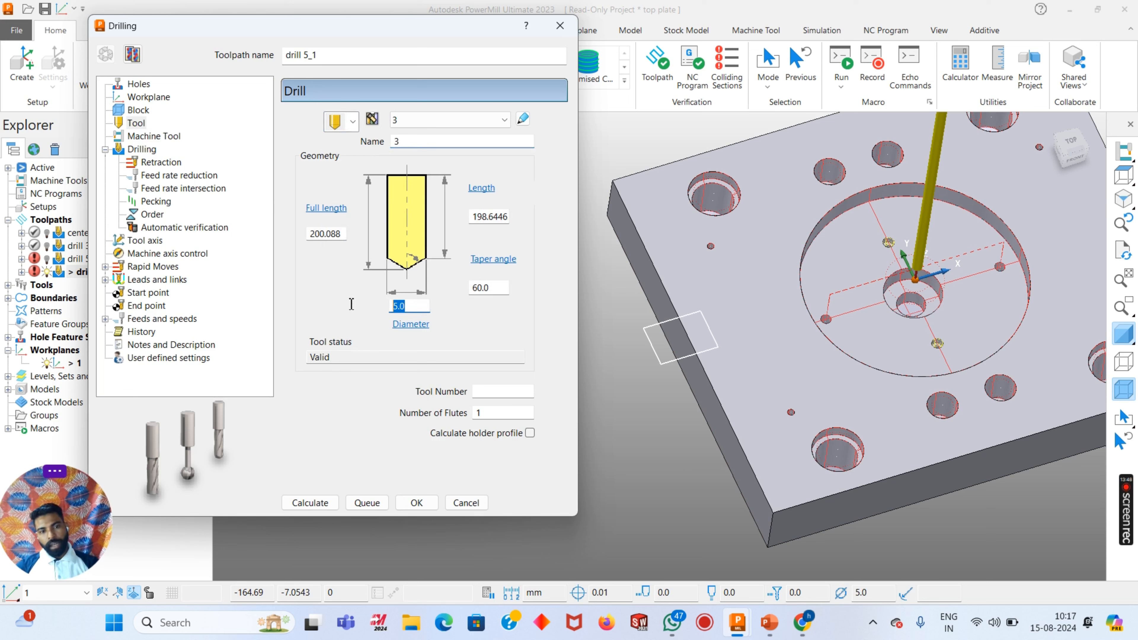
pyautogui.press('Return')
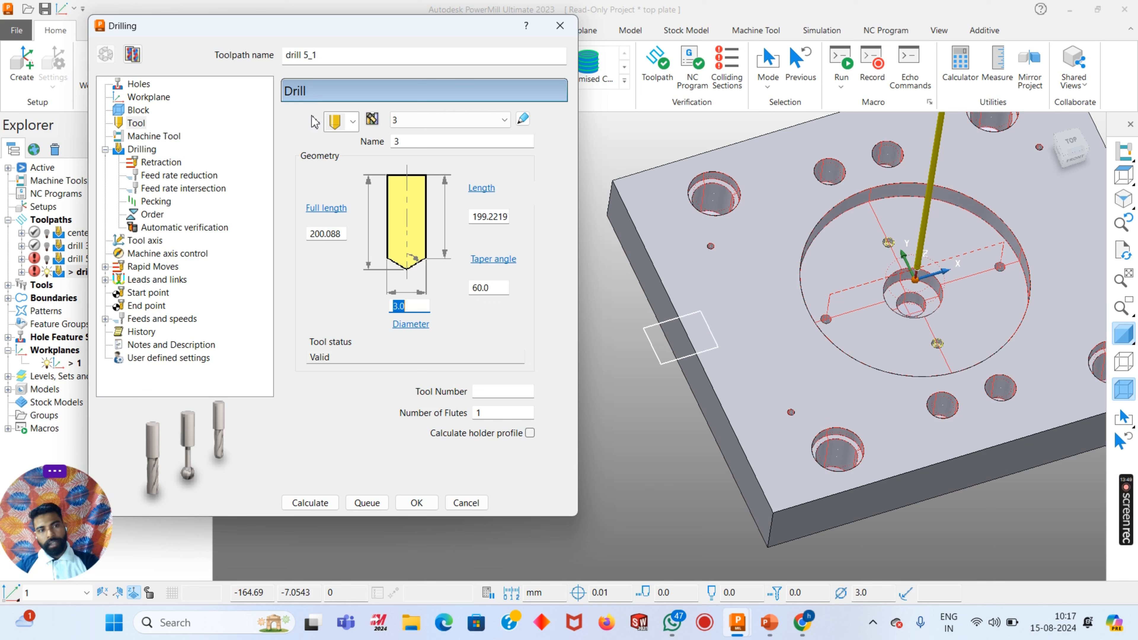
pyautogui.click(326, 56)
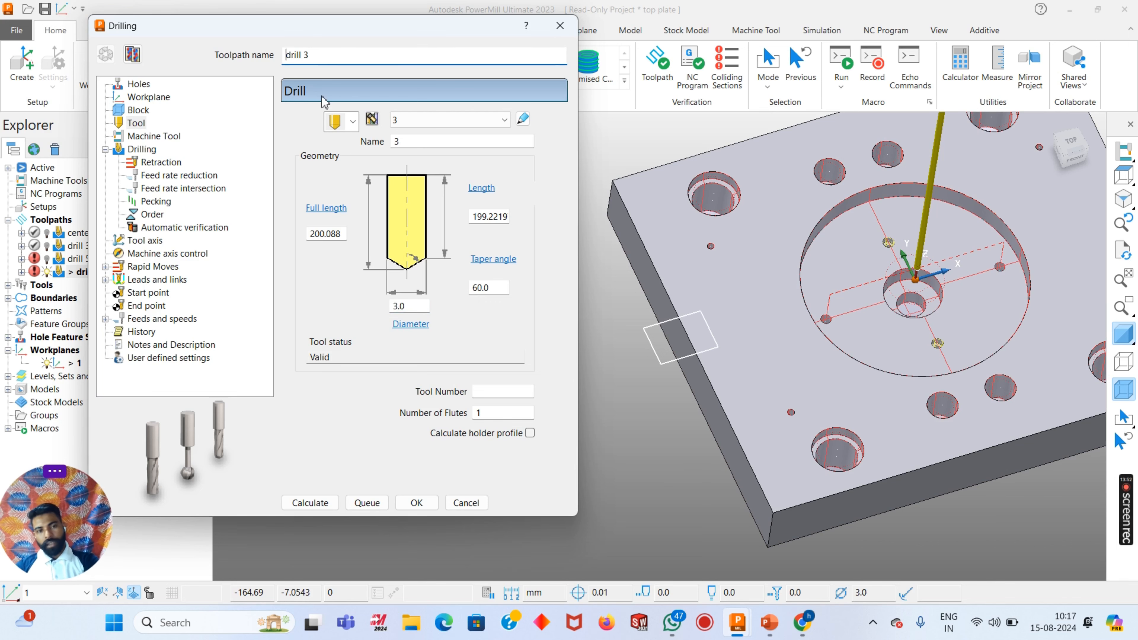
# Examine the selected stepped holes in the circular pocket and check the block's Z limits
pyautogui.click(141, 149)
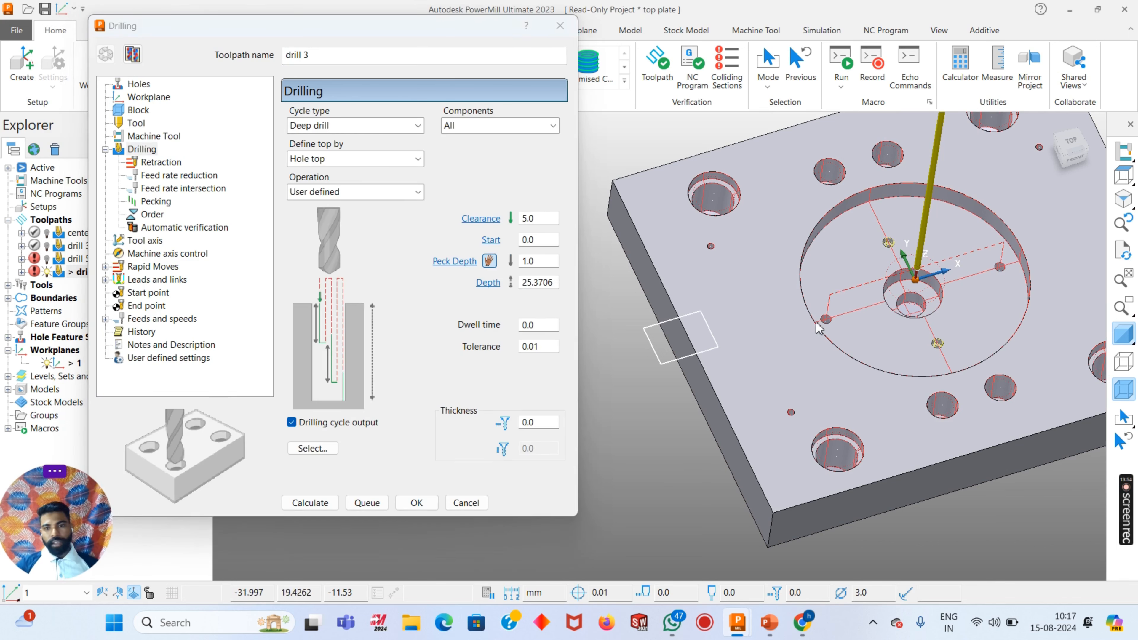
pyautogui.scroll(5, 756, 407)
pyautogui.scroll(-4, 762, 362)
pyautogui.scroll(8, 892, 228)
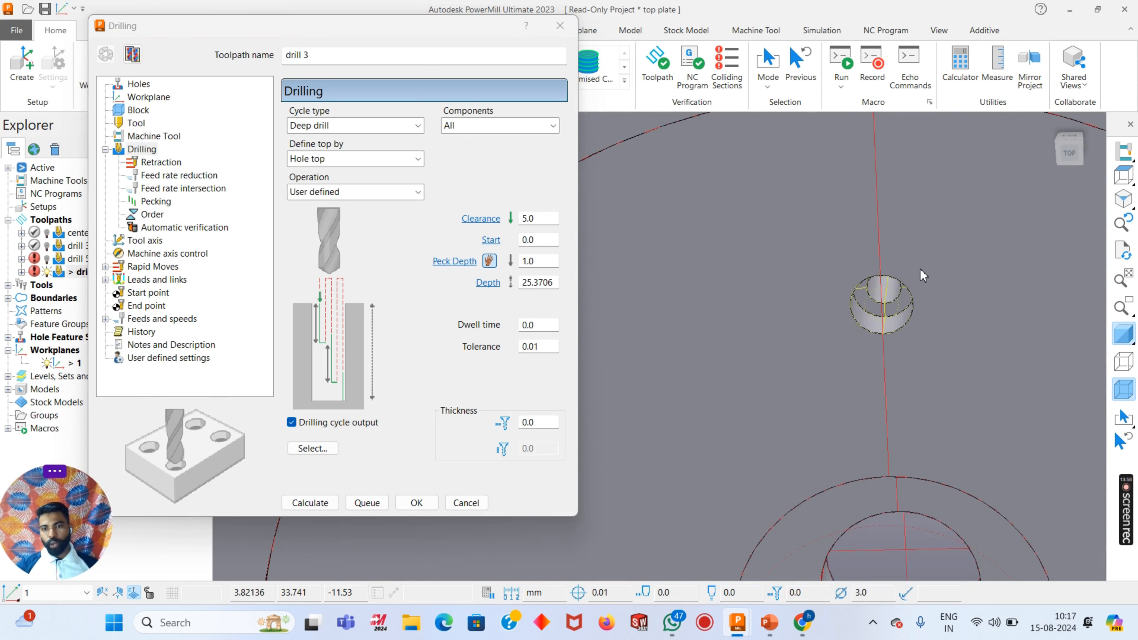
pyautogui.moveTo(920, 270); pyautogui.dragTo(895, 191, button='middle')
pyautogui.scroll(-6, 865, 304)
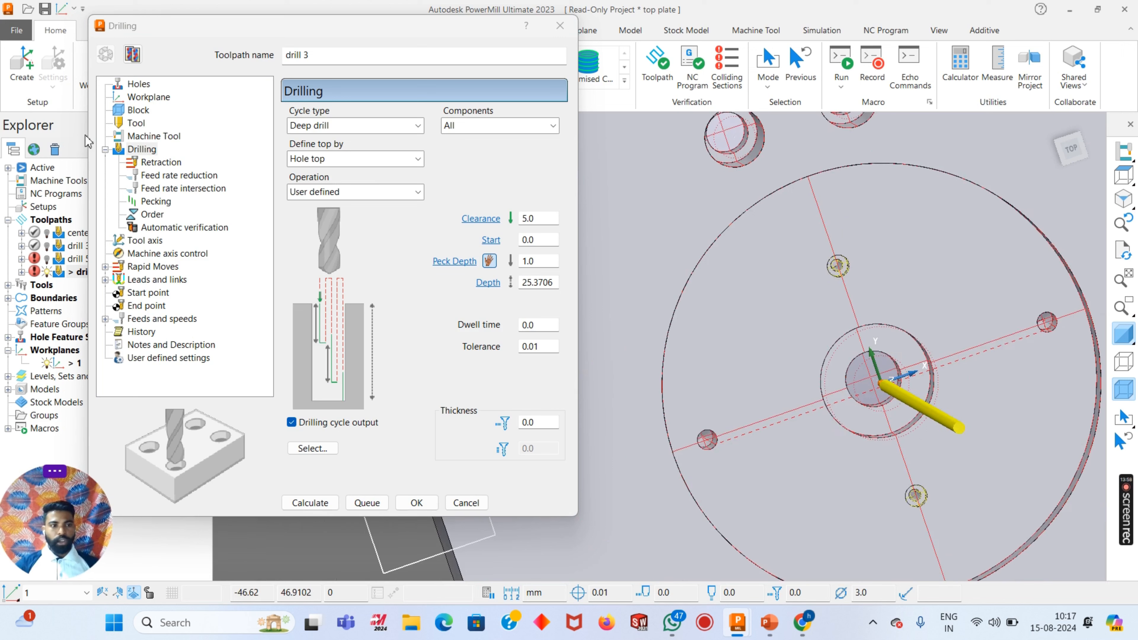
pyautogui.click(138, 110)
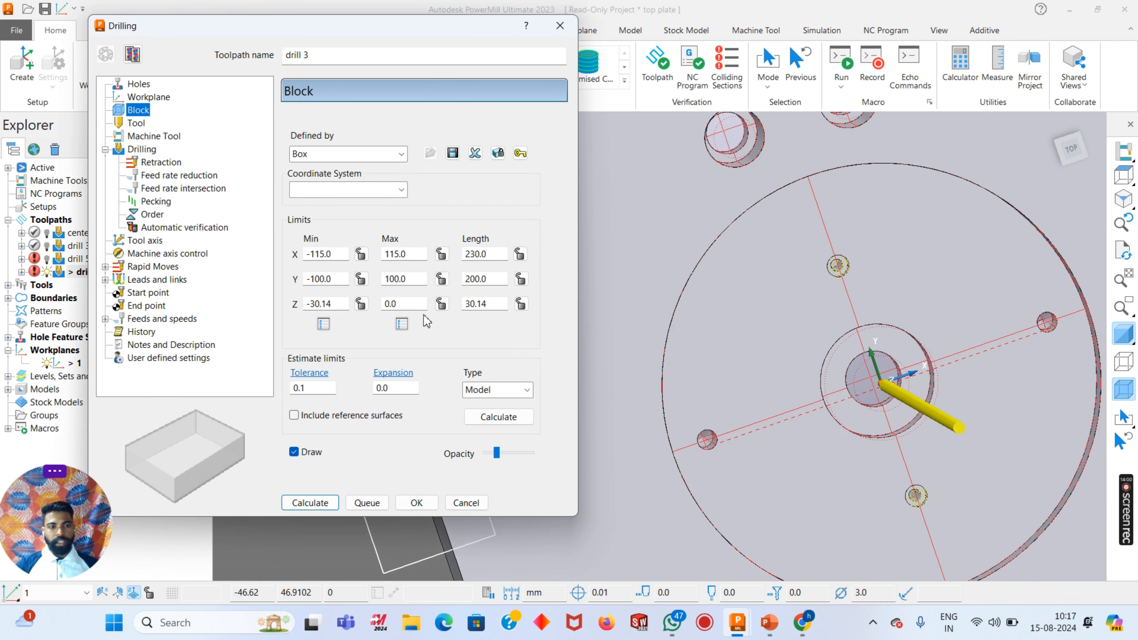
# Set the drilling depth to 33.0 mm and calculate the drill 3 toolpath, closing its settings when done
pyautogui.click(150, 149)
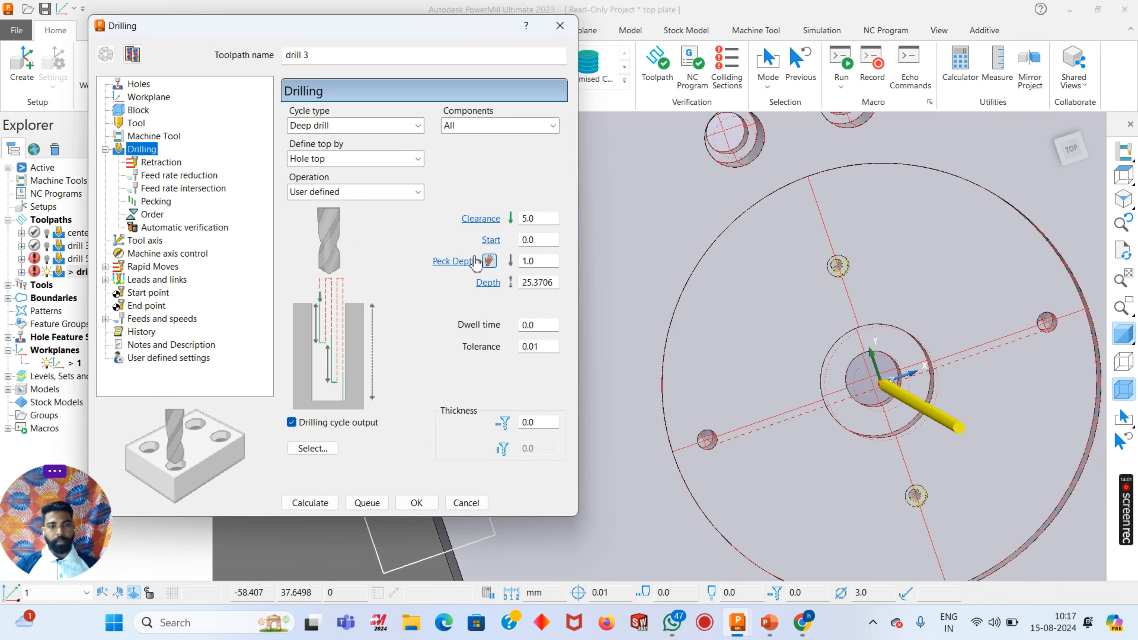
pyautogui.doubleClick(557, 283)
pyautogui.write('33.0')
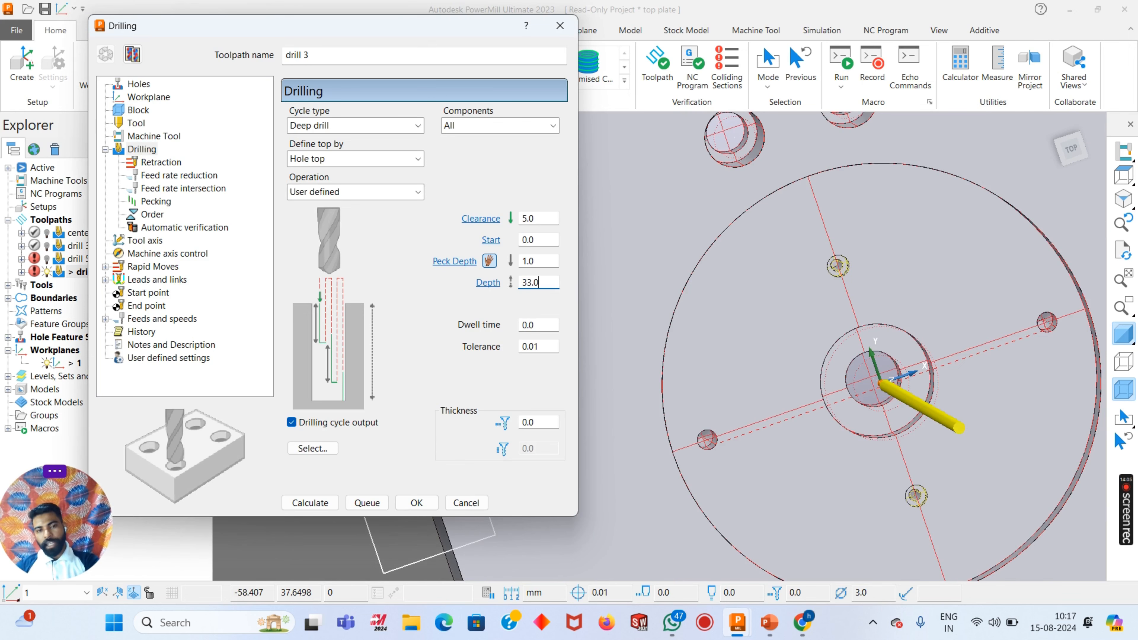
pyautogui.scroll(-3, 937, 349)
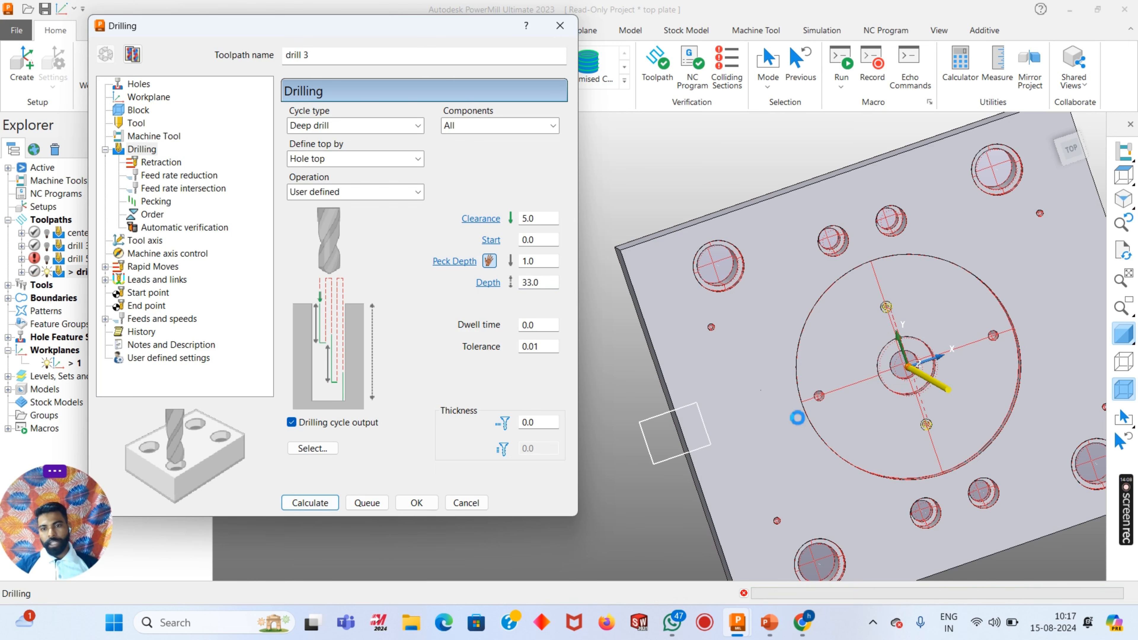
pyautogui.press('Return')
pyautogui.scroll(2, 912, 368)
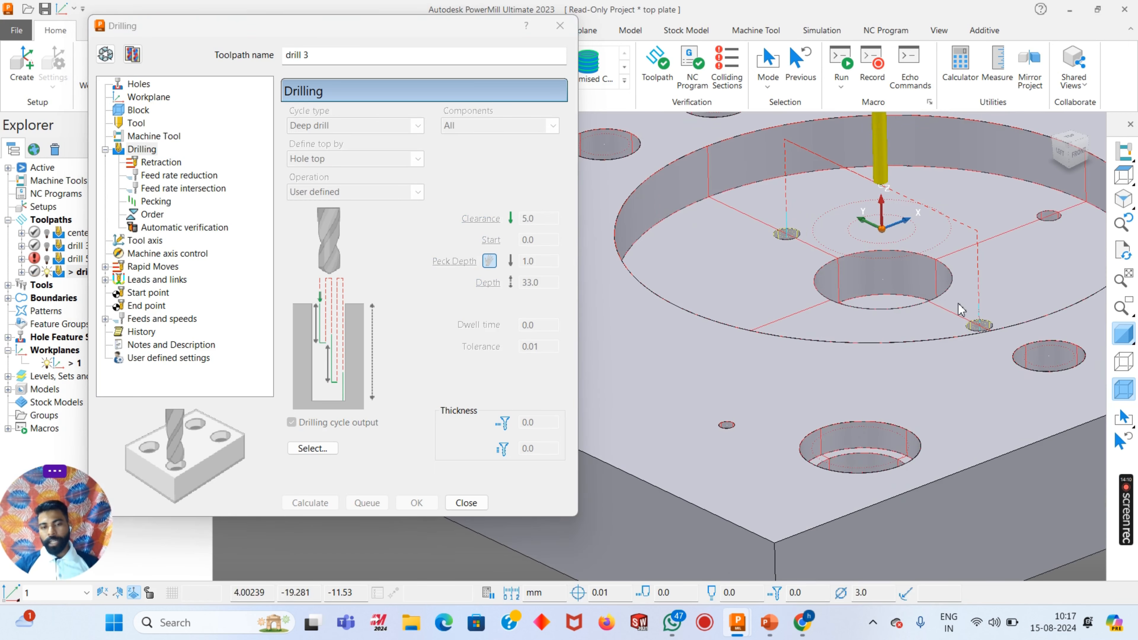
pyautogui.scroll(-4, 968, 302)
pyautogui.click(467, 502)
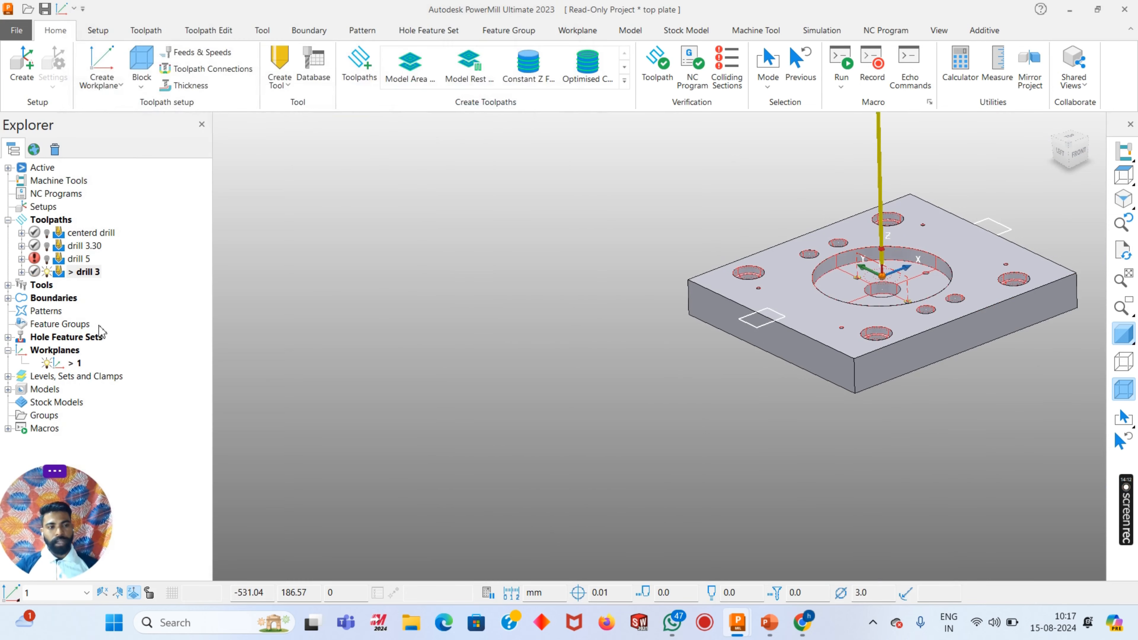
# Copy the drill 3 toolpath with the original hidden, and activate the copy with its drilling settings editable
pyautogui.rightClick(77, 275)
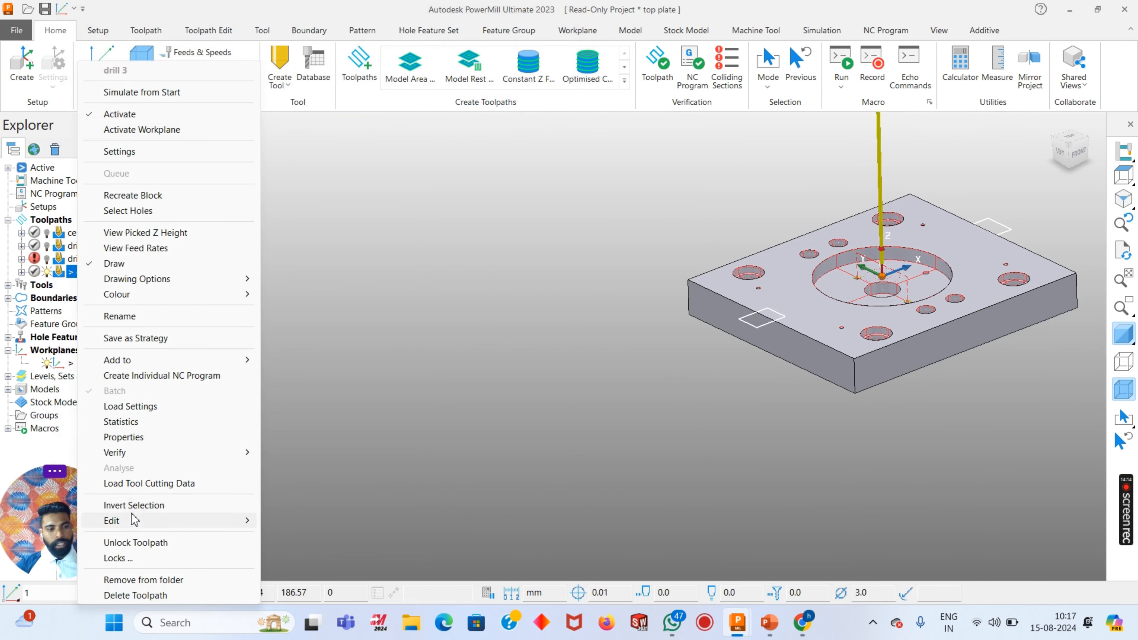
pyautogui.moveTo(172, 521)
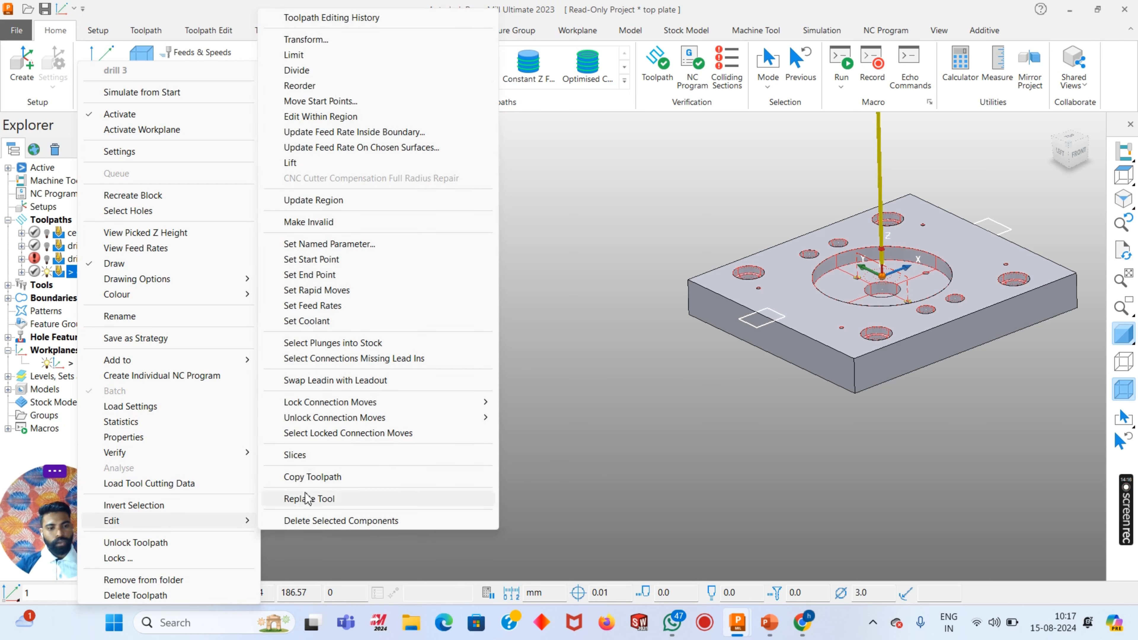
pyautogui.click(313, 477)
pyautogui.click(48, 282)
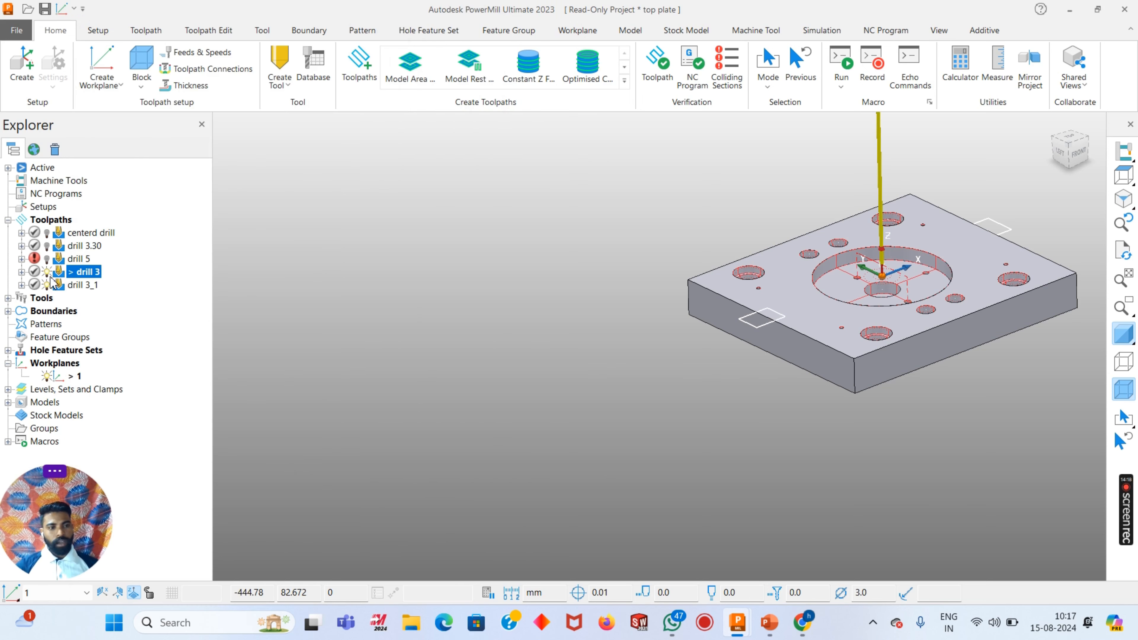
pyautogui.rightClick(83, 284)
pyautogui.press('Escape')
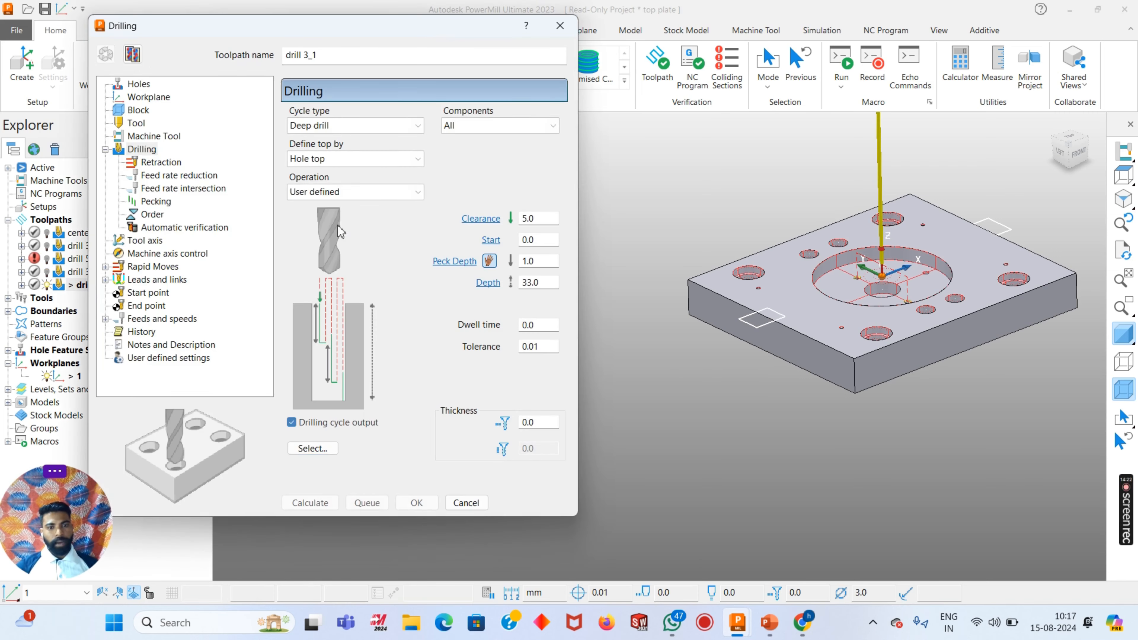
# Measure the diameter of one of the paired stepped holes just outside the large circular pocket
pyautogui.scroll(5, 862, 239)
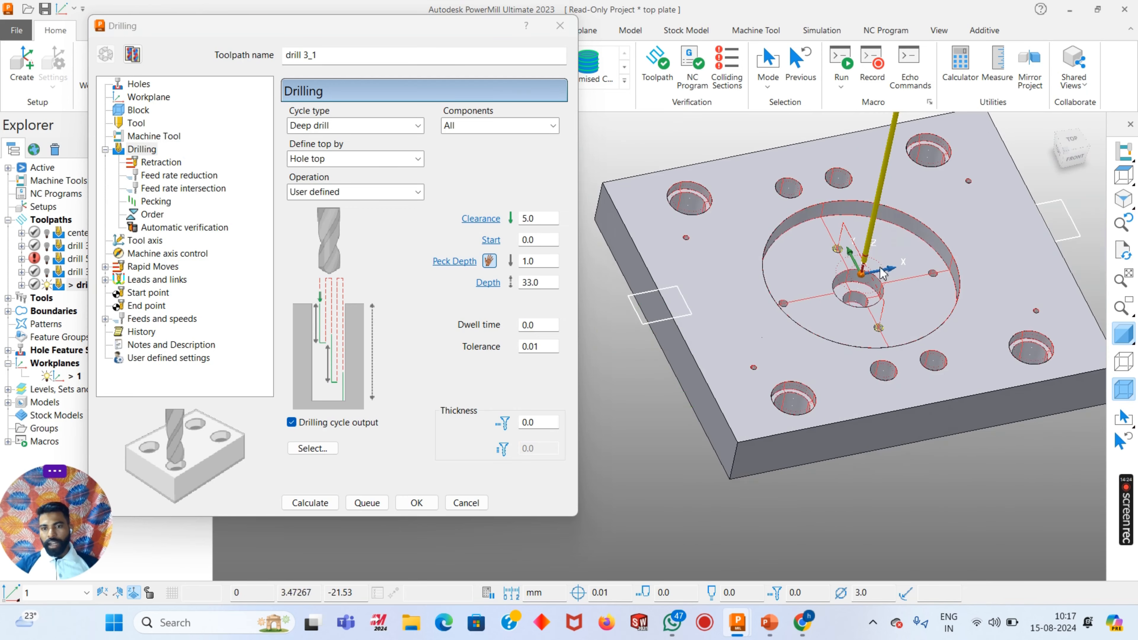
pyautogui.scroll(-5, 851, 238)
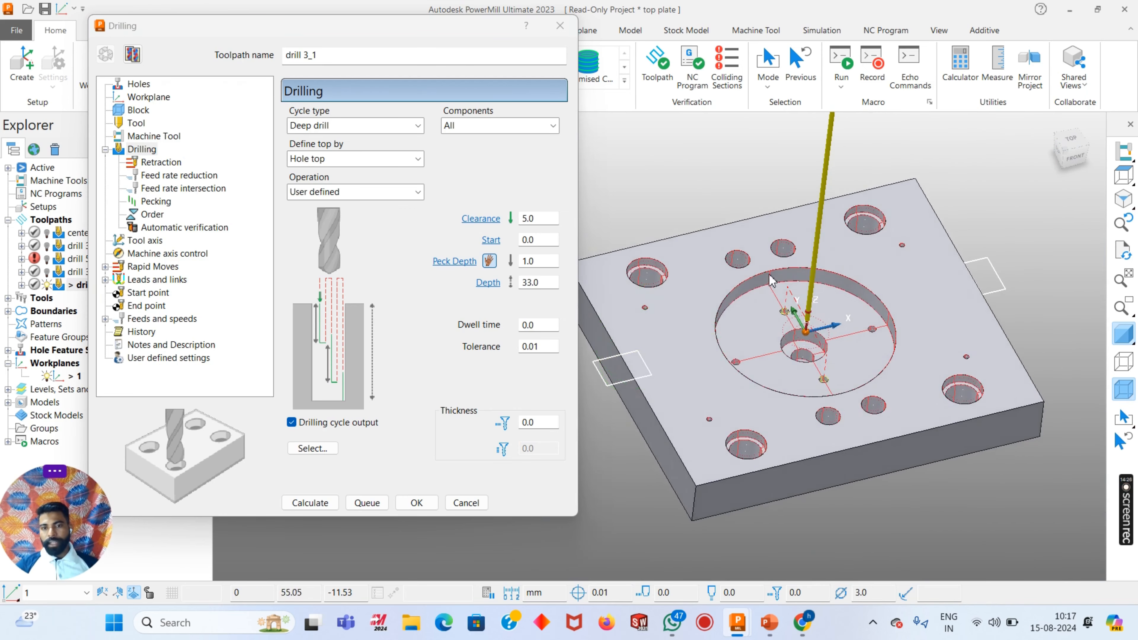
pyautogui.scroll(-2, 795, 251)
pyautogui.click(997, 67)
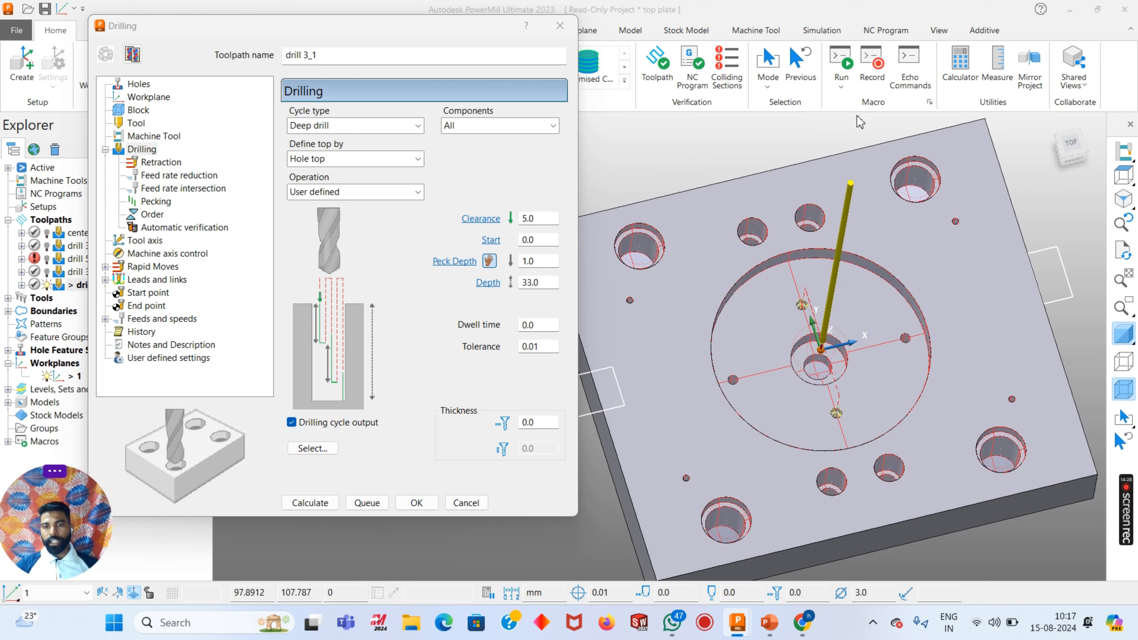
pyautogui.click(353, 157)
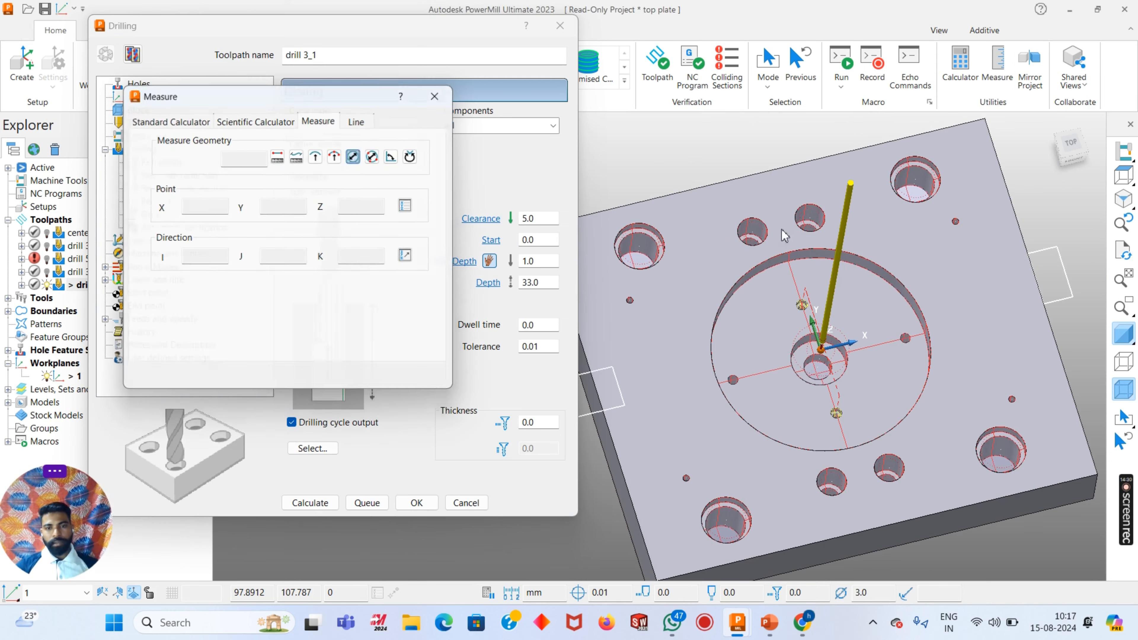
pyautogui.scroll(5, 878, 248)
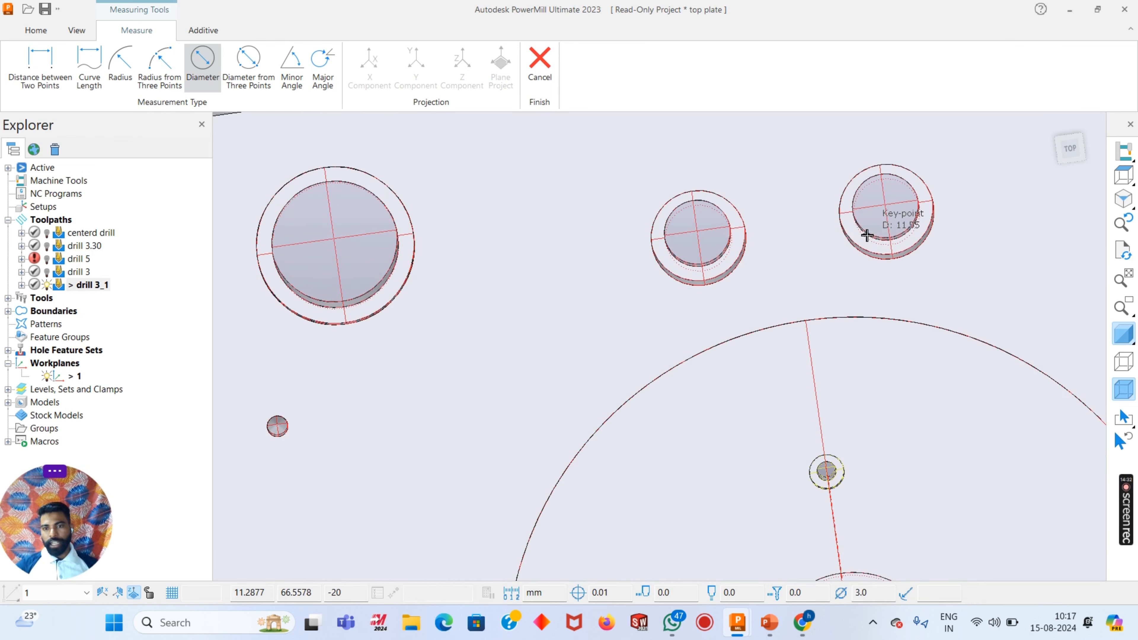
pyautogui.scroll(3, 913, 222)
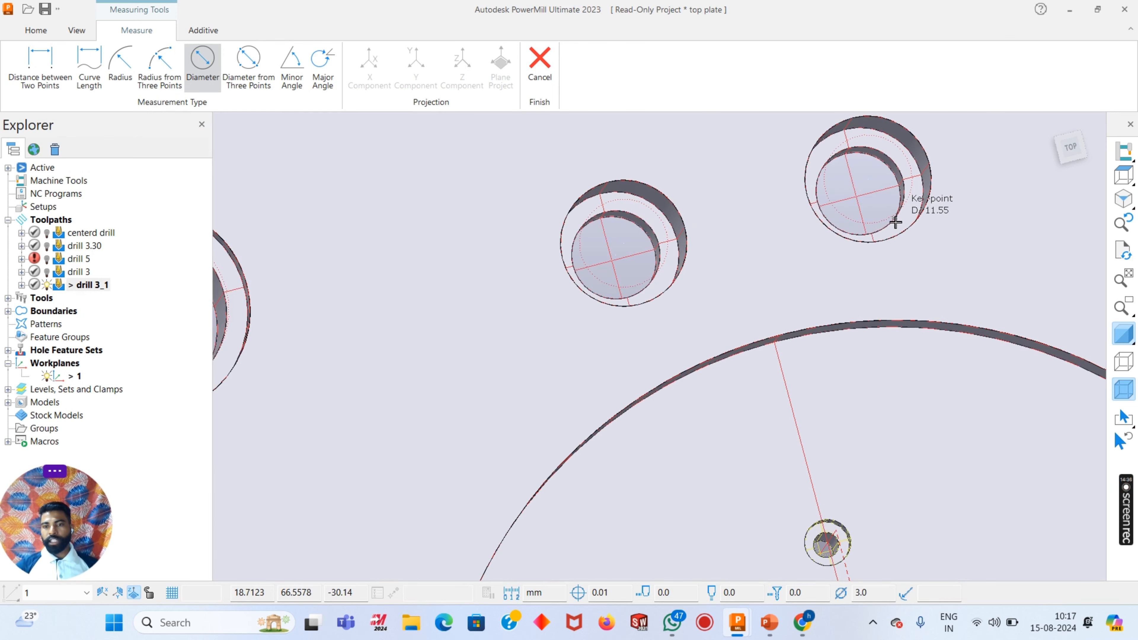
pyautogui.click(539, 64)
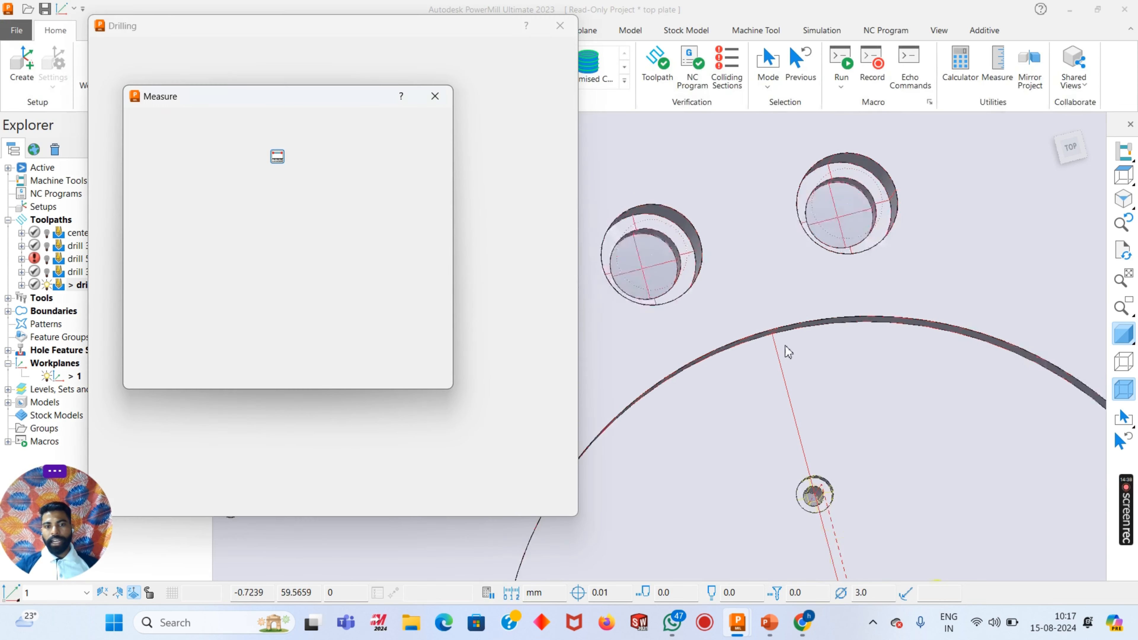
# Check the diameter of the neighbouring stepped hole in the same pair and close the measuring tool
pyautogui.scroll(5, 770, 326)
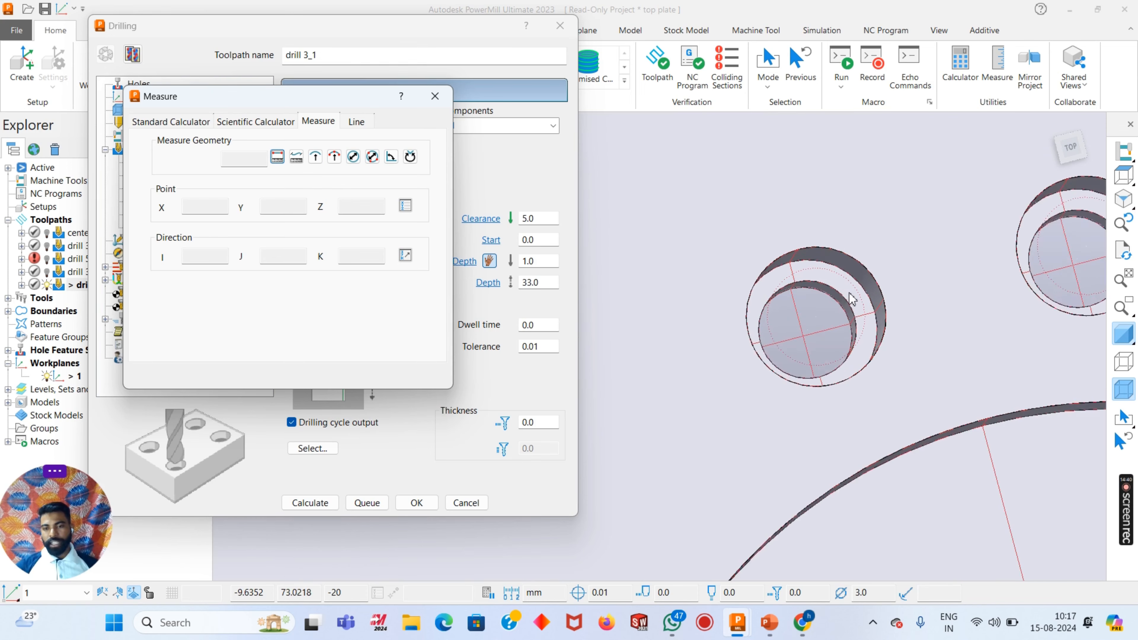
pyautogui.scroll(-3, 828, 328)
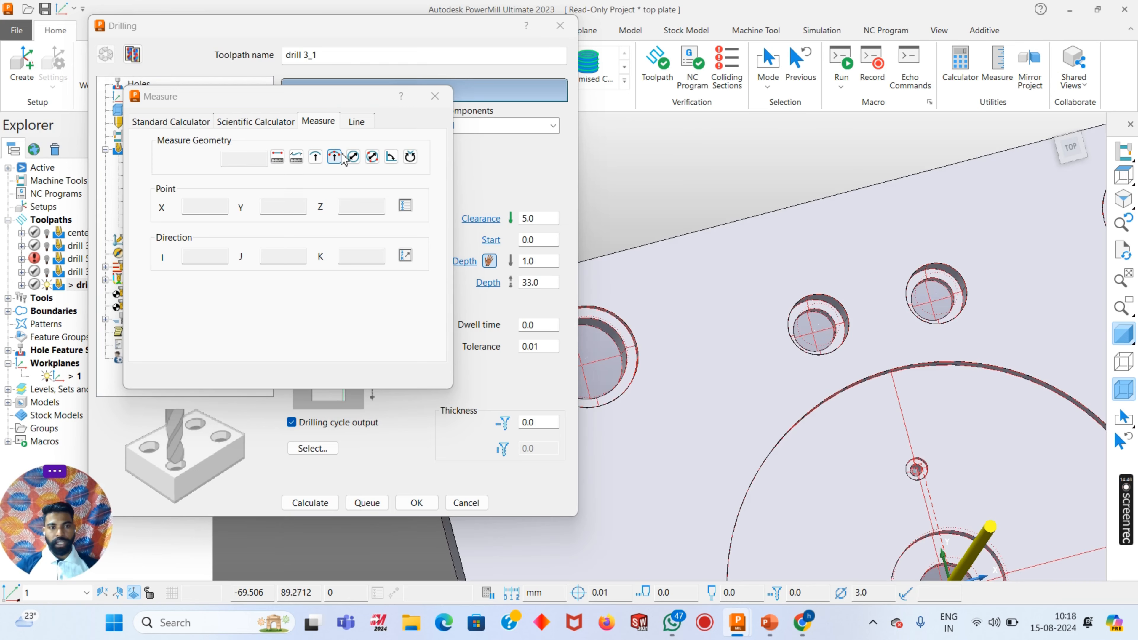
pyautogui.click(353, 157)
pyautogui.scroll(3, 800, 315)
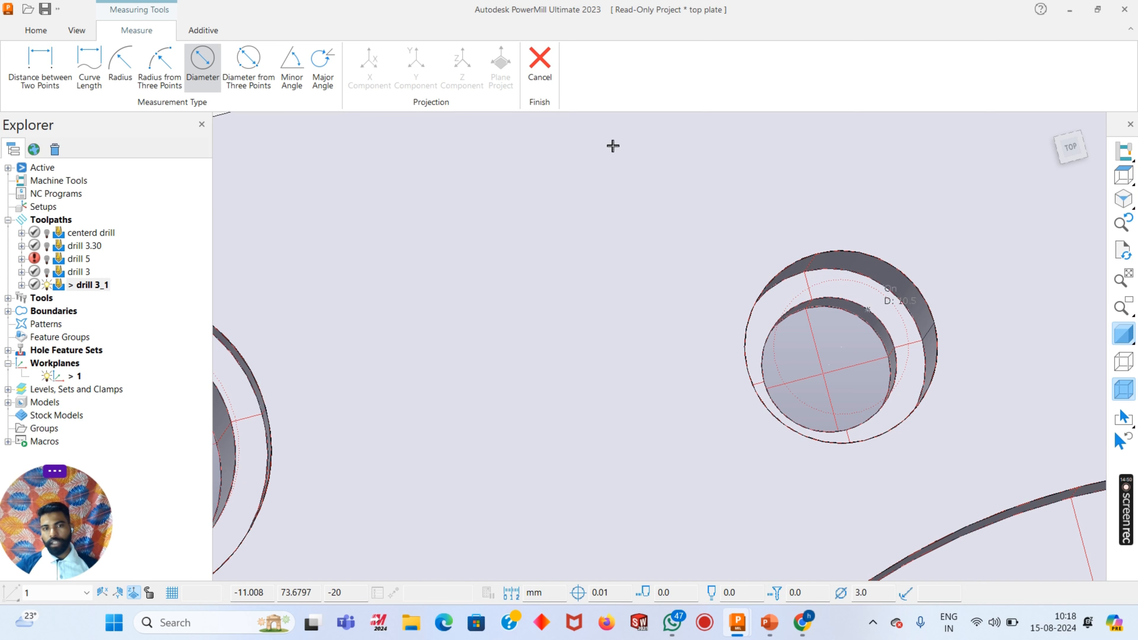
pyautogui.click(539, 67)
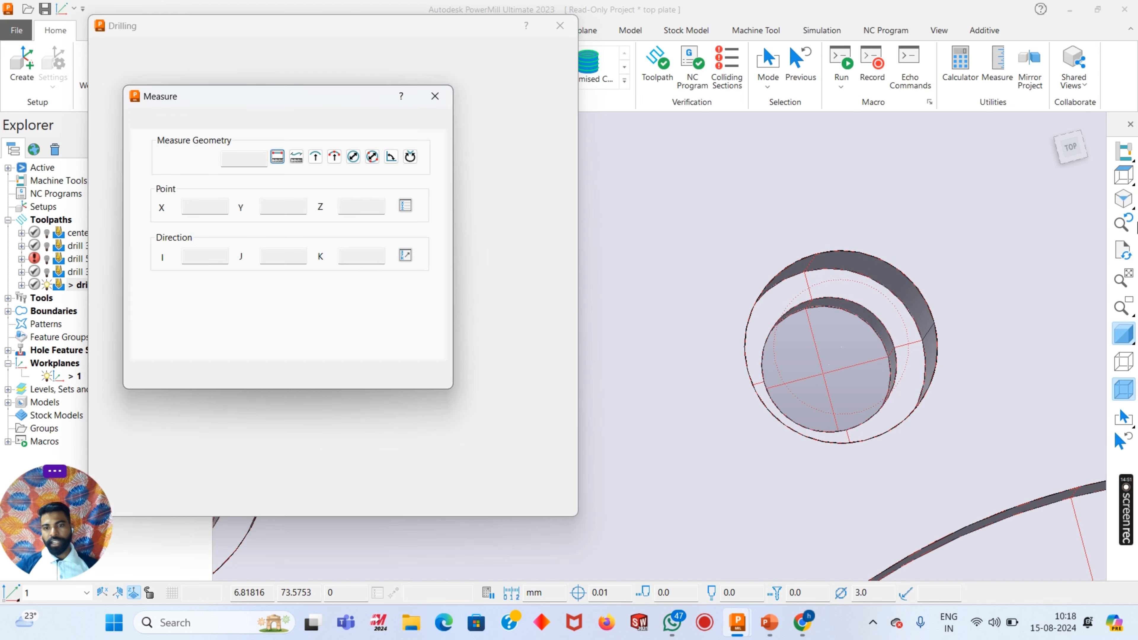
pyautogui.click(1123, 199)
pyautogui.click(434, 96)
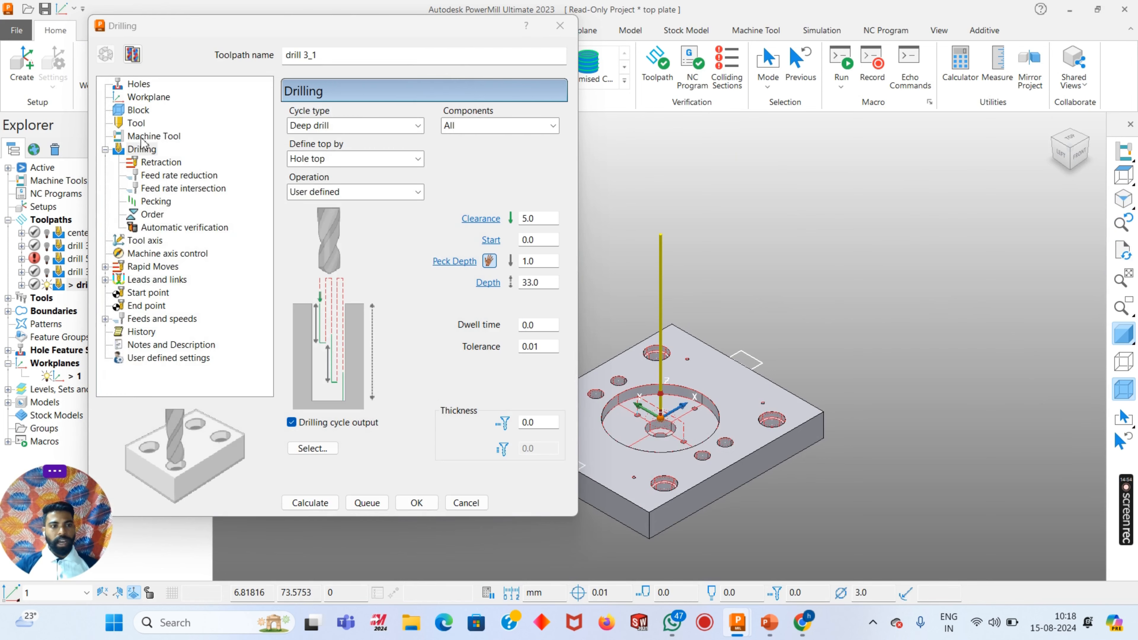
# Create a new drill tool with a diameter of 10.5 named 10.50 and rename the copied toolpath drill 10.50
pyautogui.click(135, 123)
pyautogui.click(352, 121)
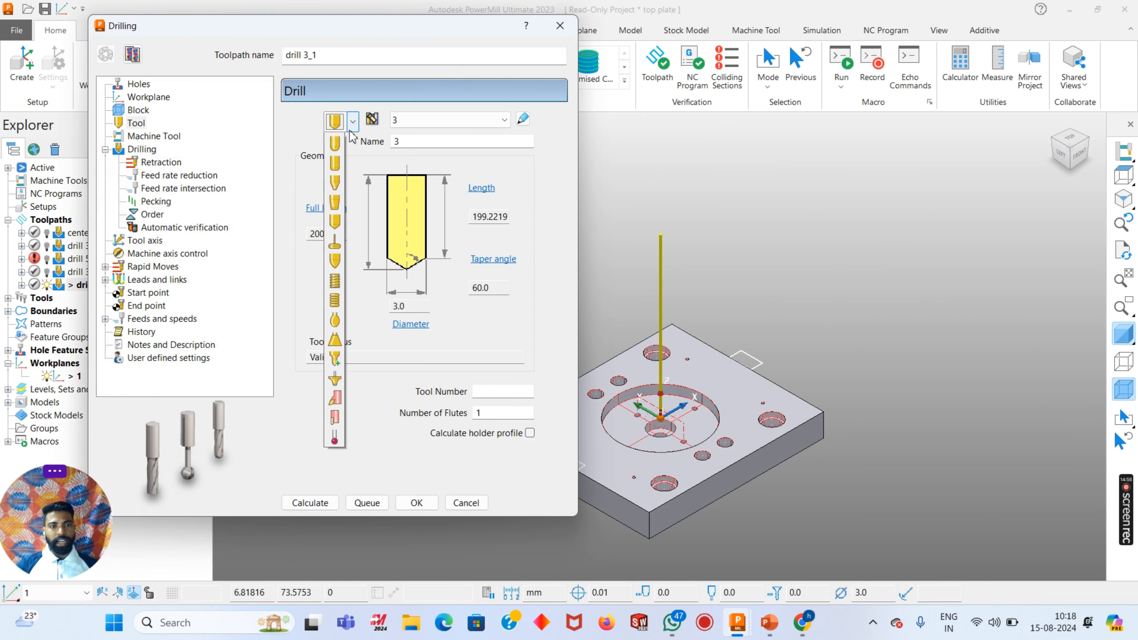
pyautogui.click(334, 260)
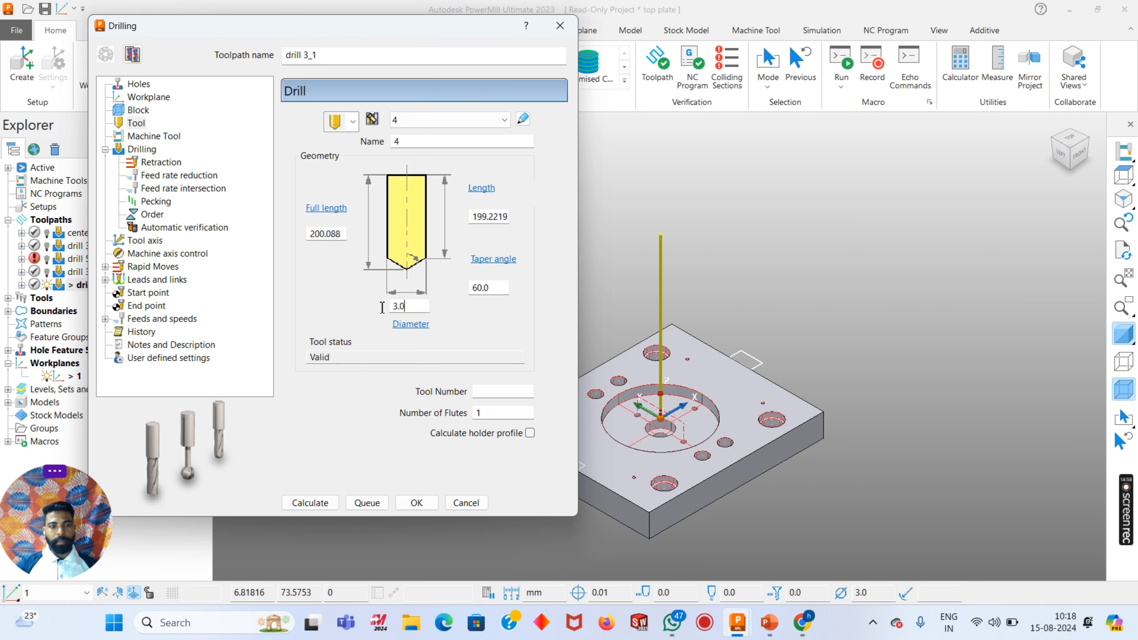
pyautogui.doubleClick(381, 308)
pyautogui.write('10.5')
pyautogui.press('Tab')
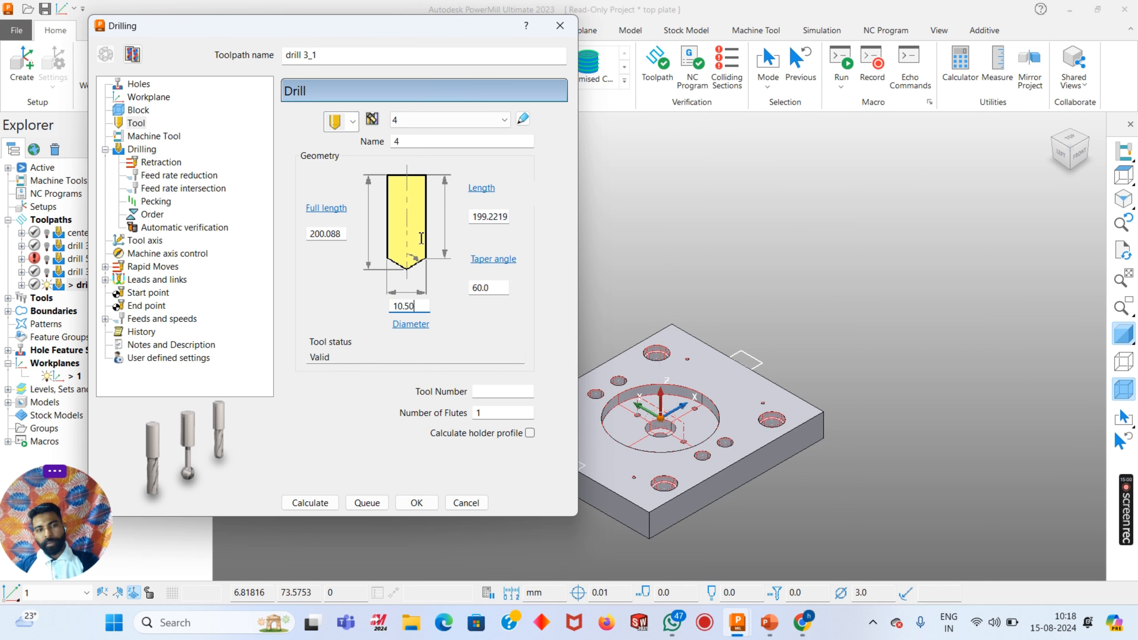
pyautogui.scroll(3, 667, 421)
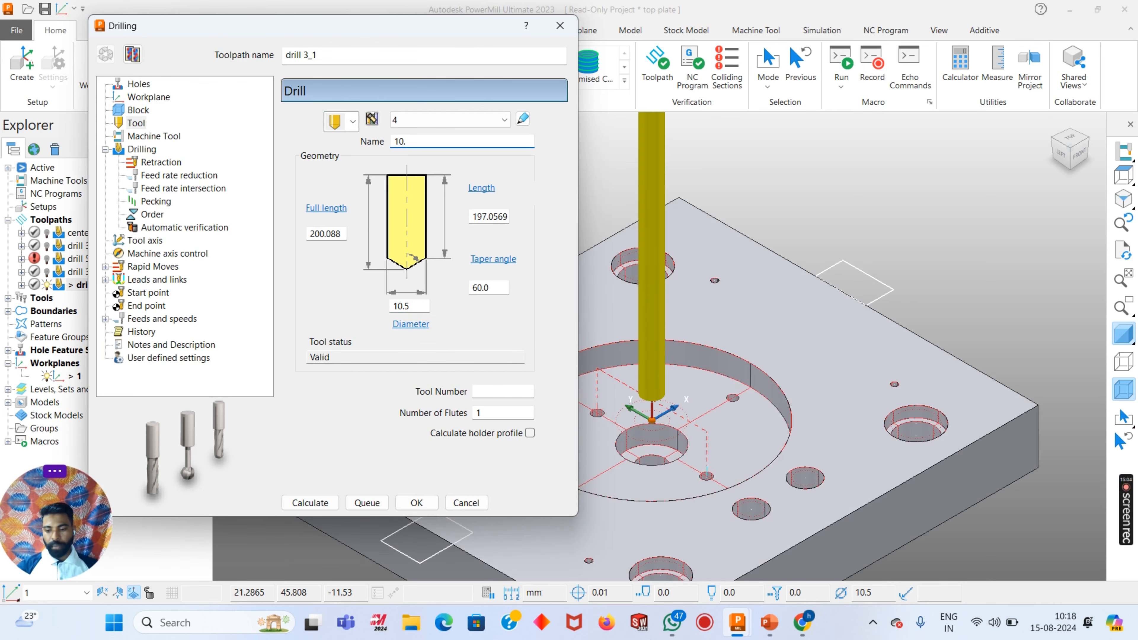
pyautogui.click(332, 56)
pyautogui.press('BackSpace')
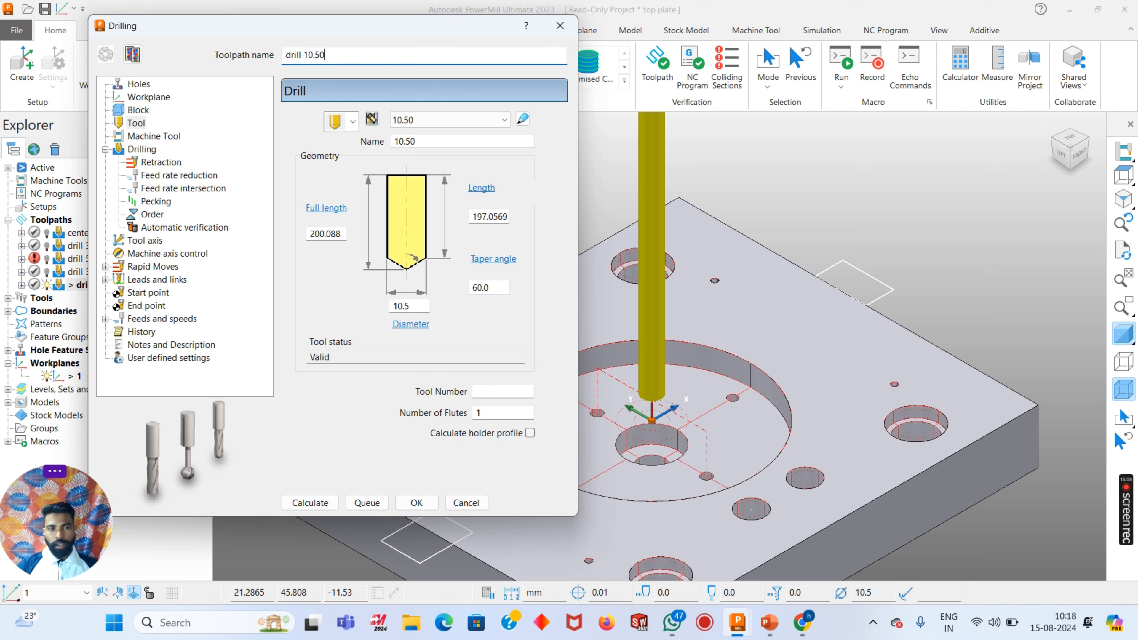
# Replace the toolpath's hole selection filter with the 15.00 diameter and select those holes
pyautogui.click(130, 155)
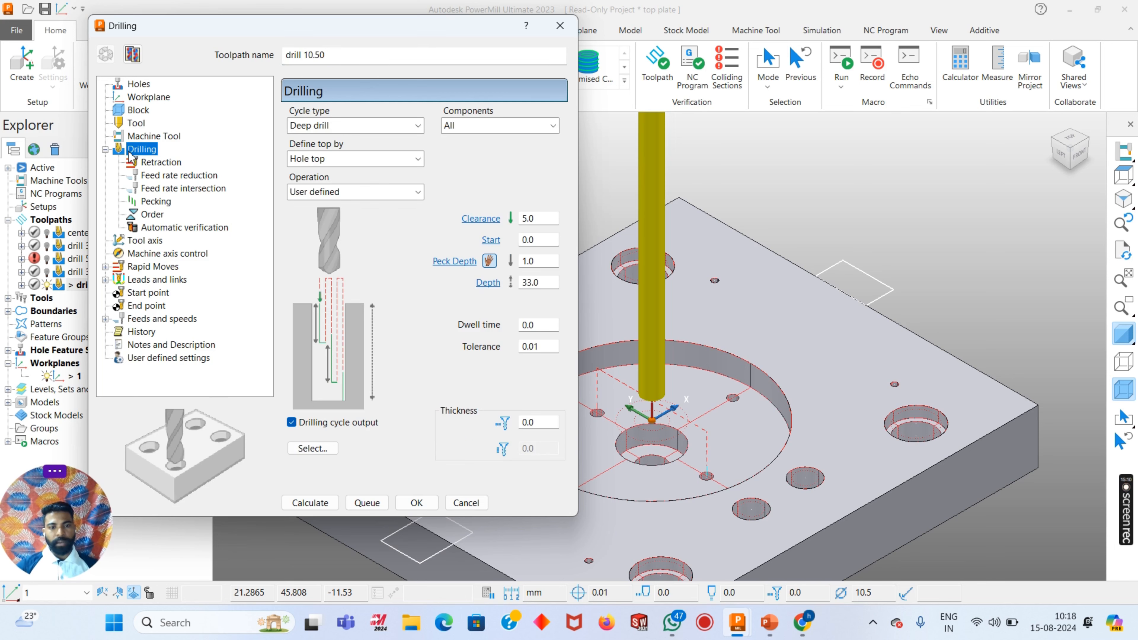
pyautogui.scroll(-3, 939, 351)
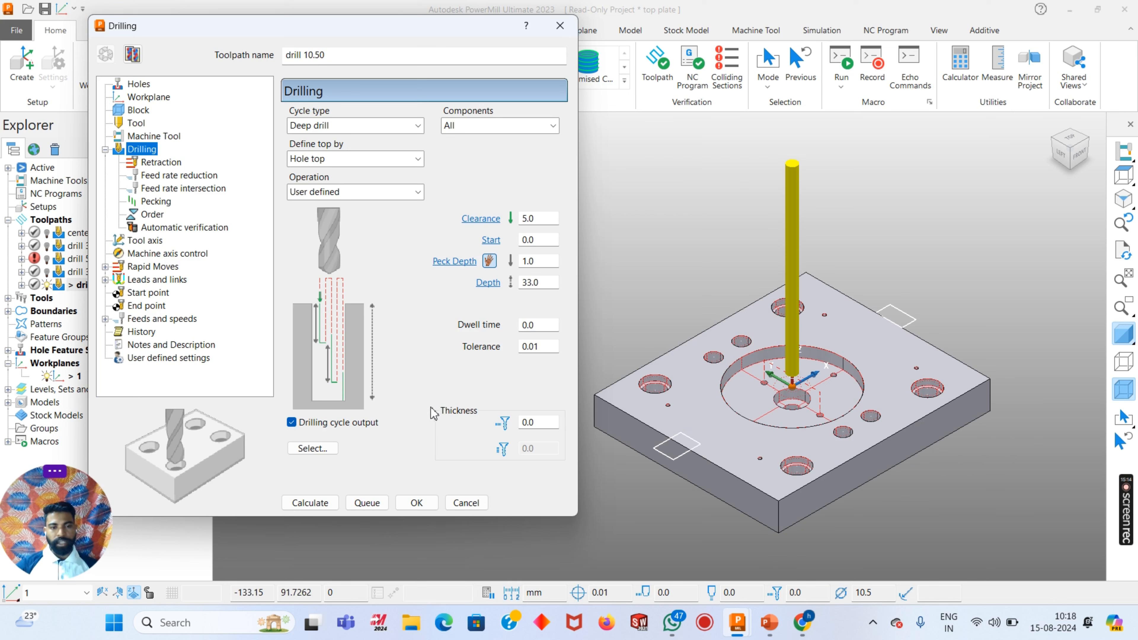
pyautogui.click(312, 448)
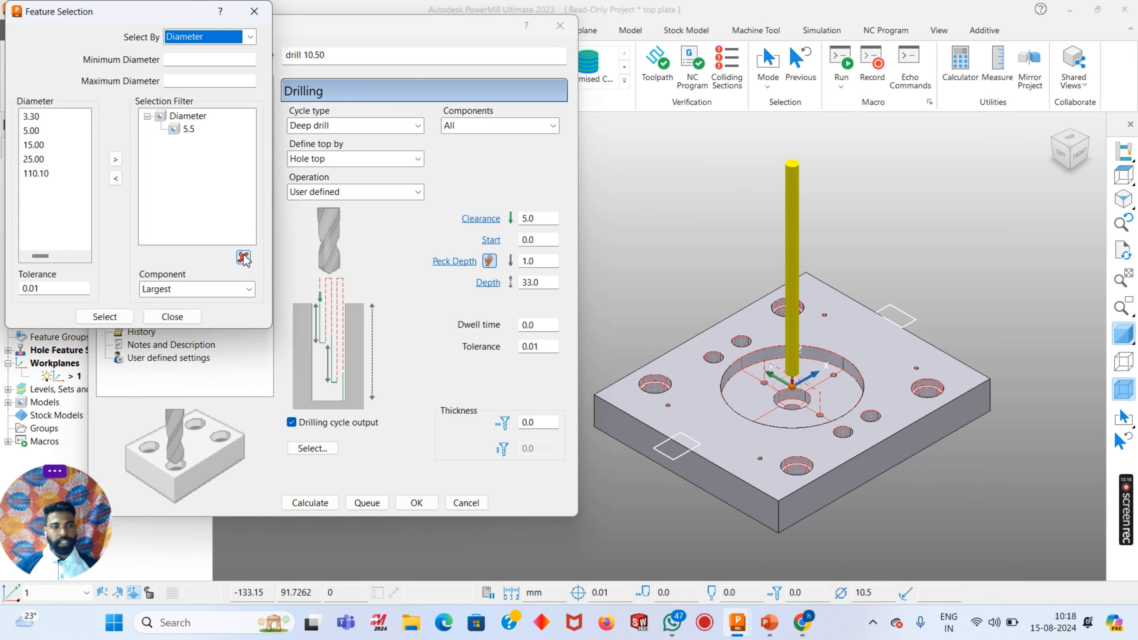
pyautogui.click(32, 146)
pyautogui.click(39, 160)
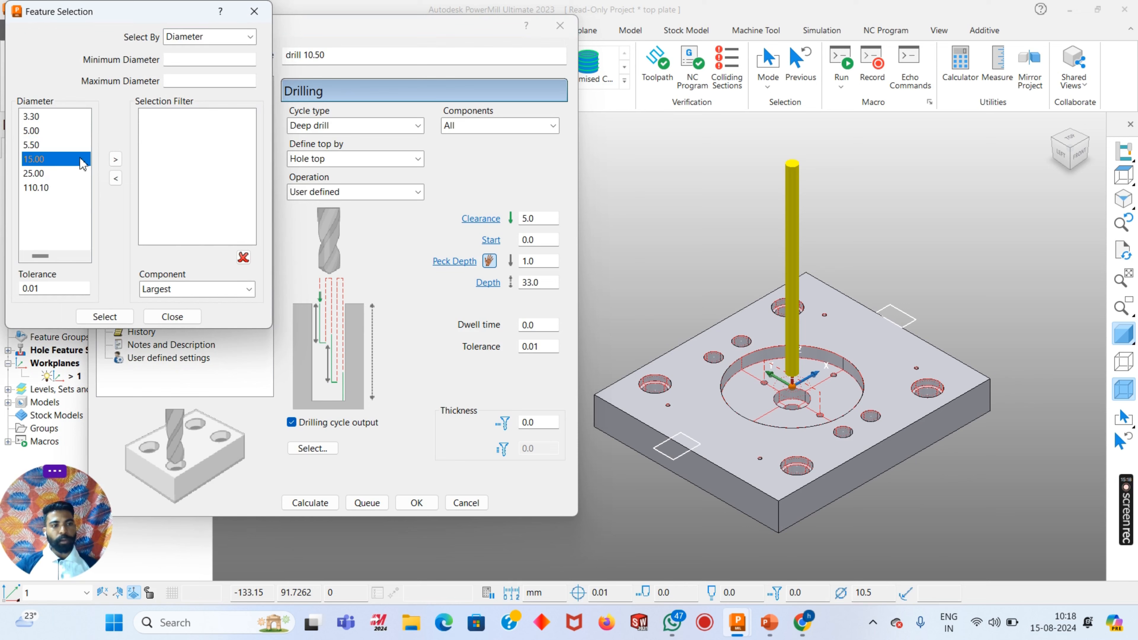
pyautogui.click(115, 159)
pyautogui.moveTo(717, 377); pyautogui.dragTo(734, 399, button='middle')
pyautogui.scroll(3, 734, 399)
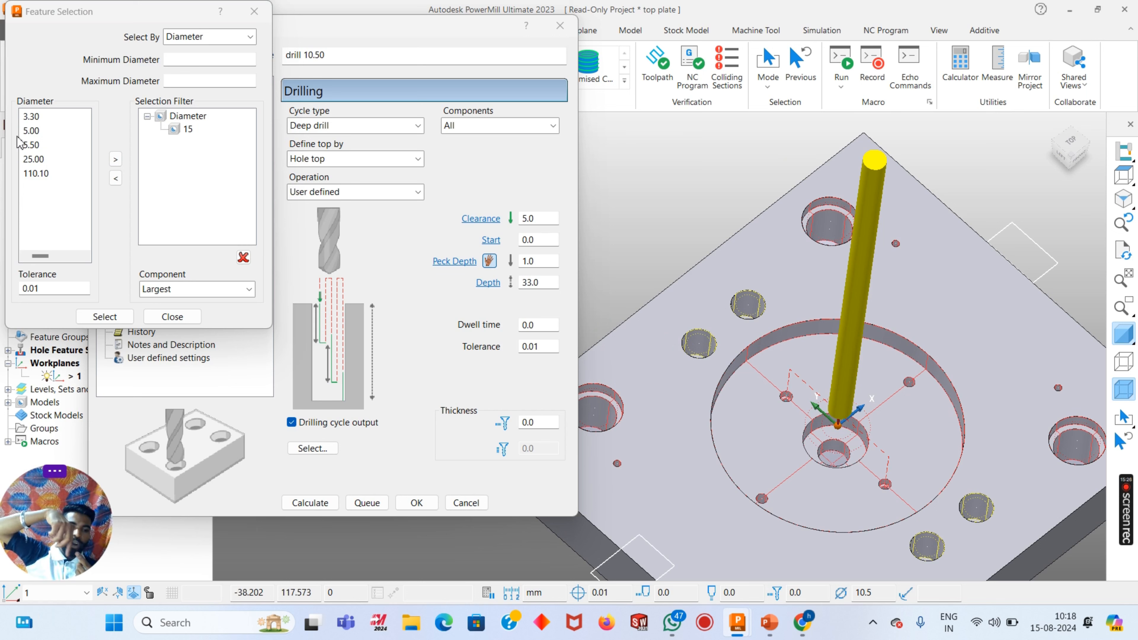
pyautogui.click(105, 316)
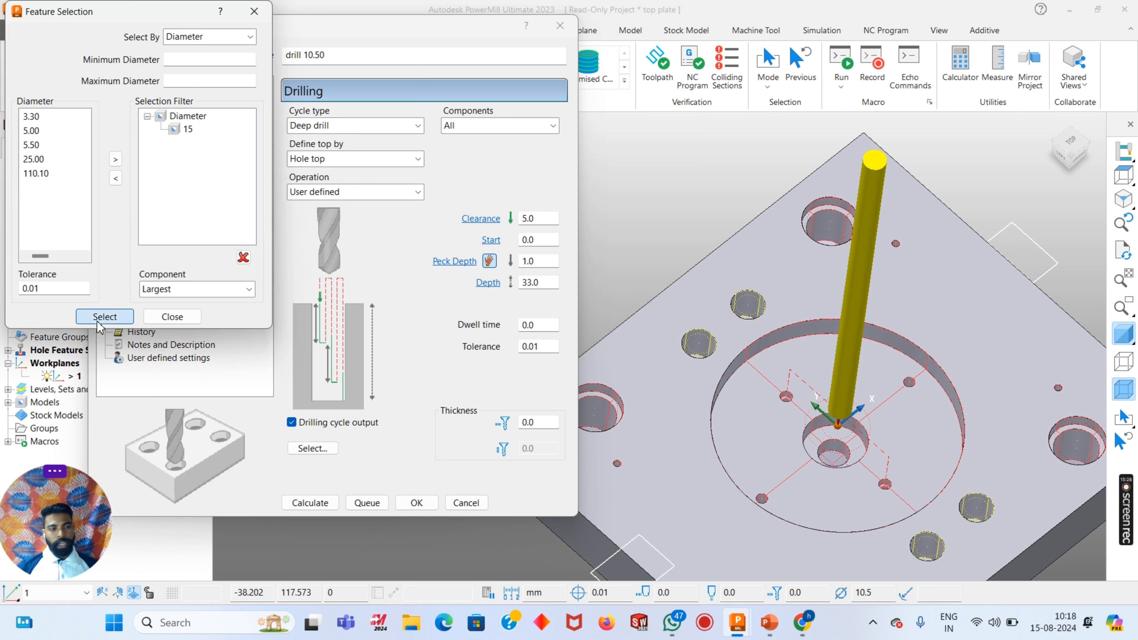
pyautogui.click(172, 316)
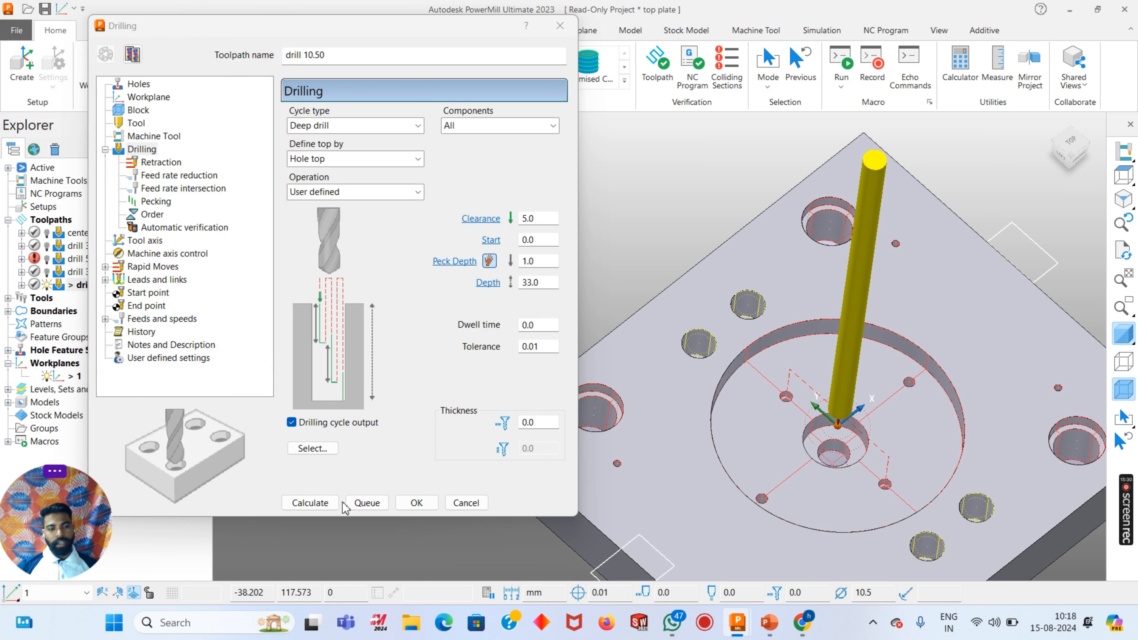
# Set the peck depth to 2.0 and calculate the drill 10.50 toolpath, closing its settings when done
pyautogui.click(140, 153)
pyautogui.click(535, 262)
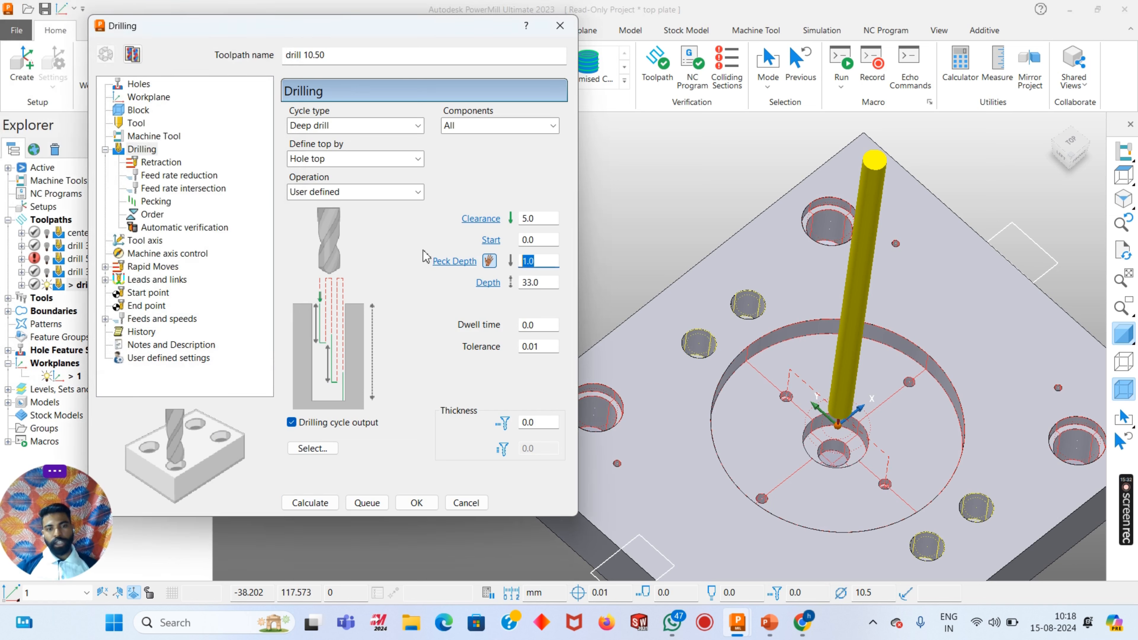
pyautogui.write('2')
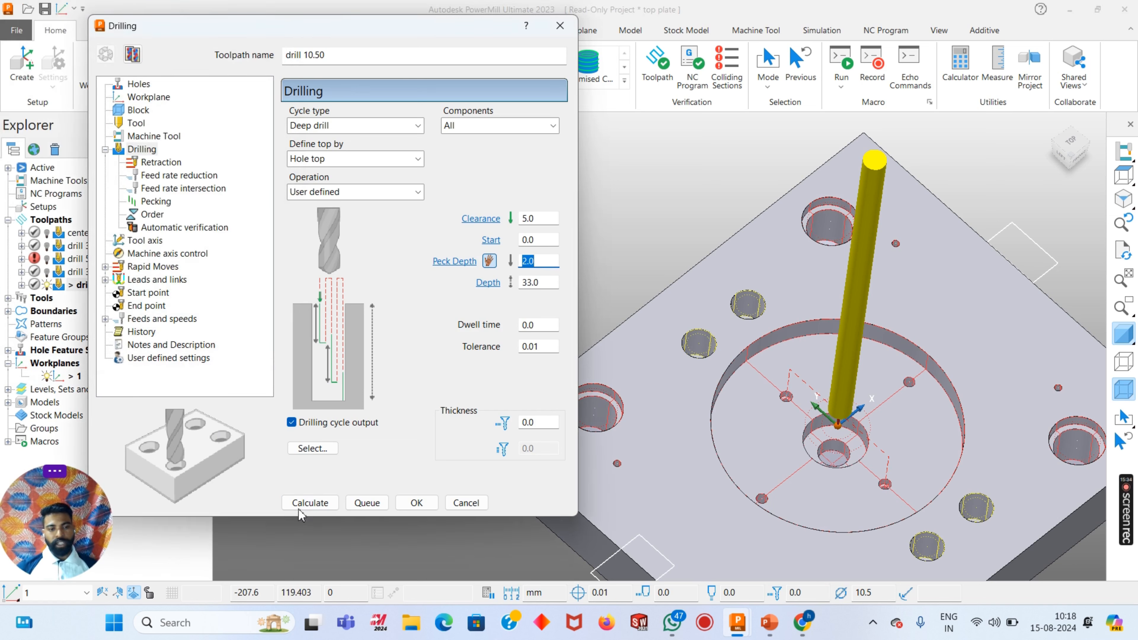
pyautogui.click(304, 504)
pyautogui.moveTo(769, 347); pyautogui.dragTo(777, 319, button='middle')
pyautogui.scroll(-5, 789, 322)
pyautogui.click(473, 507)
pyautogui.moveTo(655, 321); pyautogui.dragTo(679, 367, button='middle')
pyautogui.scroll(5, 679, 368)
pyautogui.scroll(-4, 716, 312)
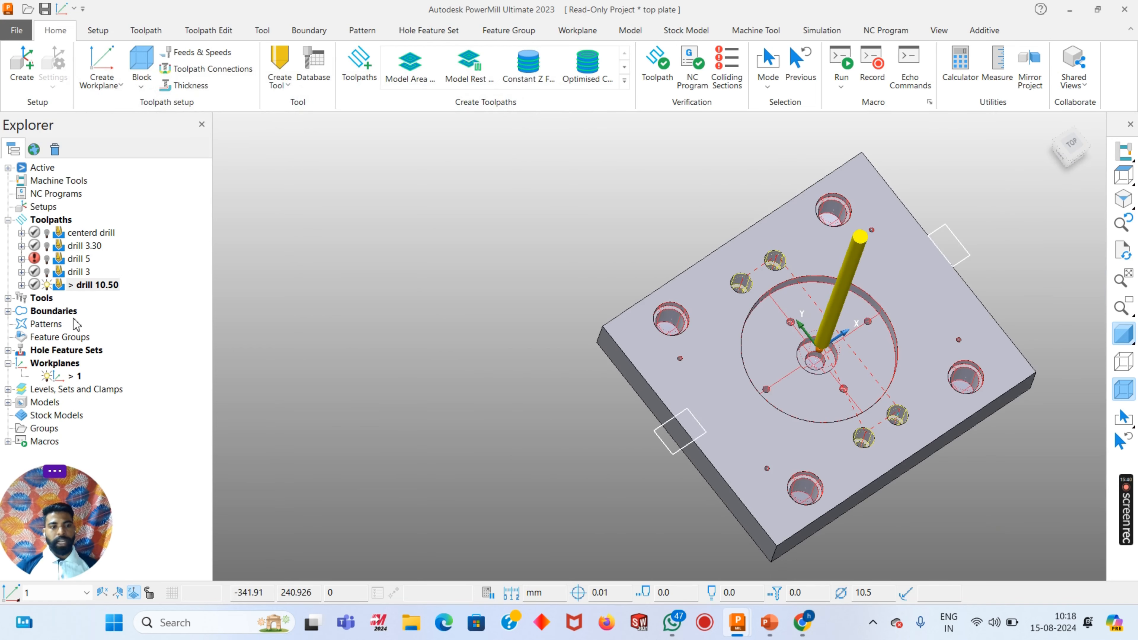
# Copy the drill 10.50 toolpath and change the cycle type to Single peck in the copy's editable settings
pyautogui.rightClick(98, 289)
pyautogui.moveTo(251, 520)
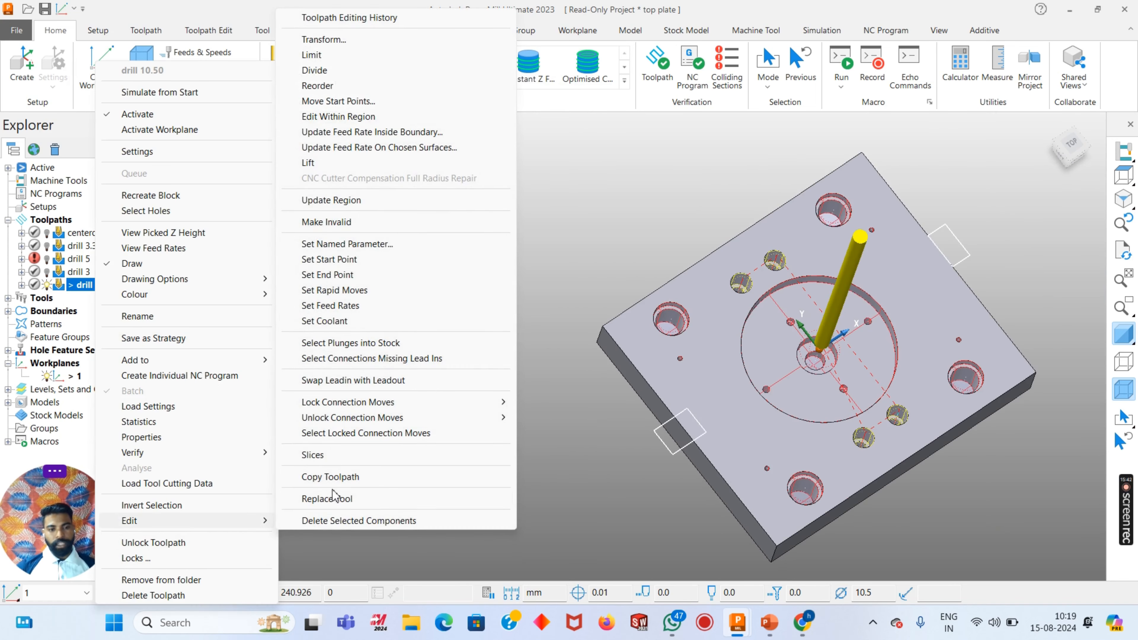
pyautogui.click(331, 477)
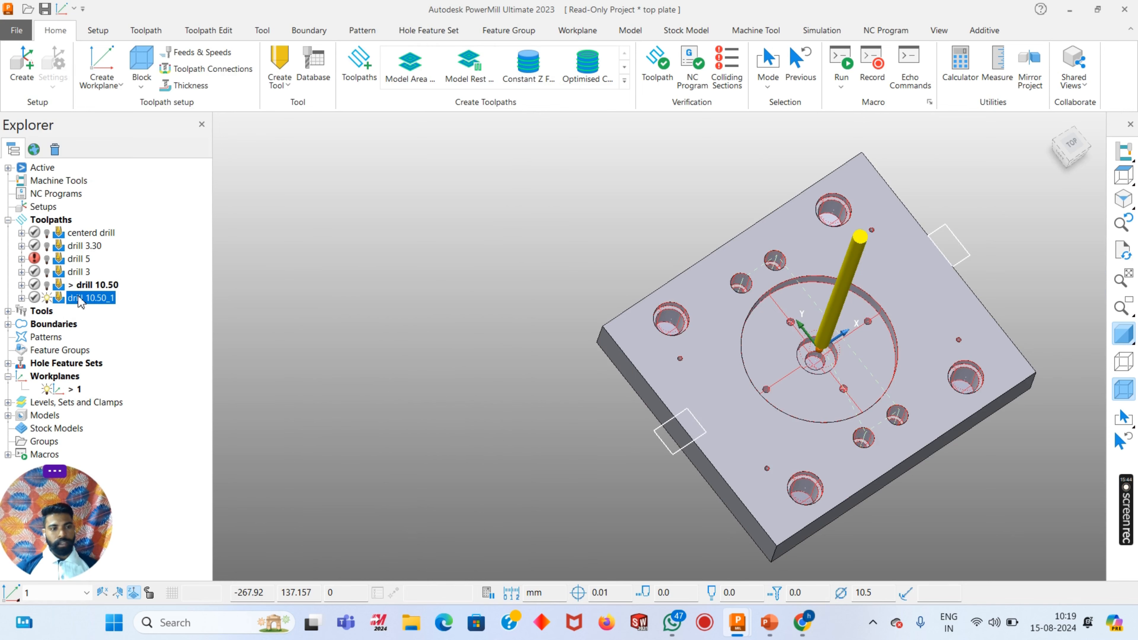
pyautogui.rightClick(81, 301)
pyautogui.click(118, 147)
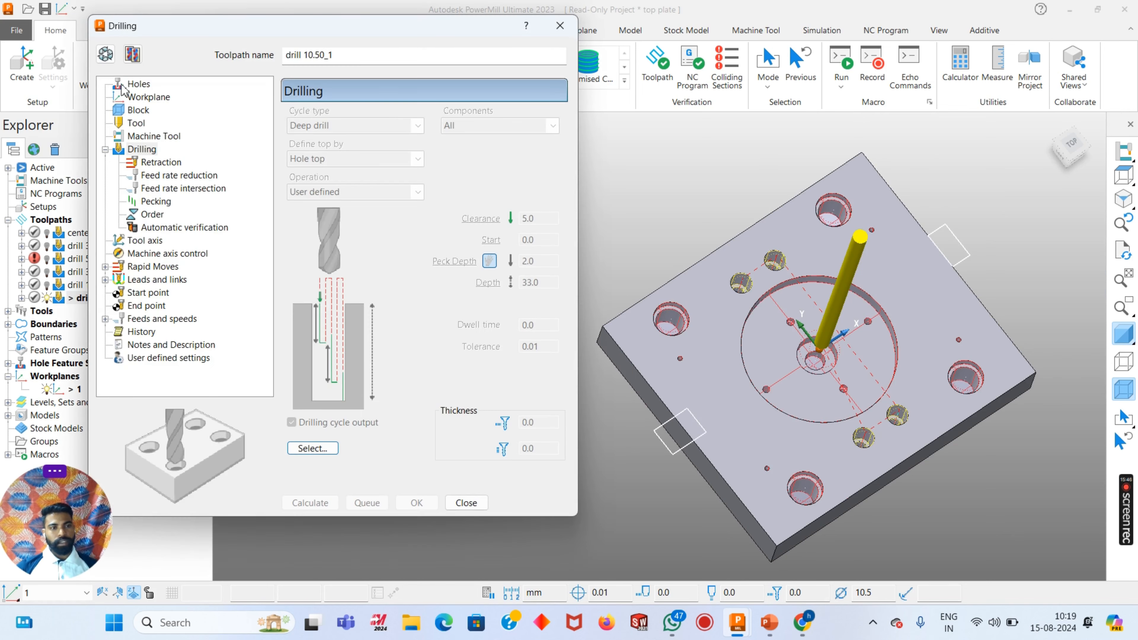
pyautogui.click(105, 54)
pyautogui.click(354, 126)
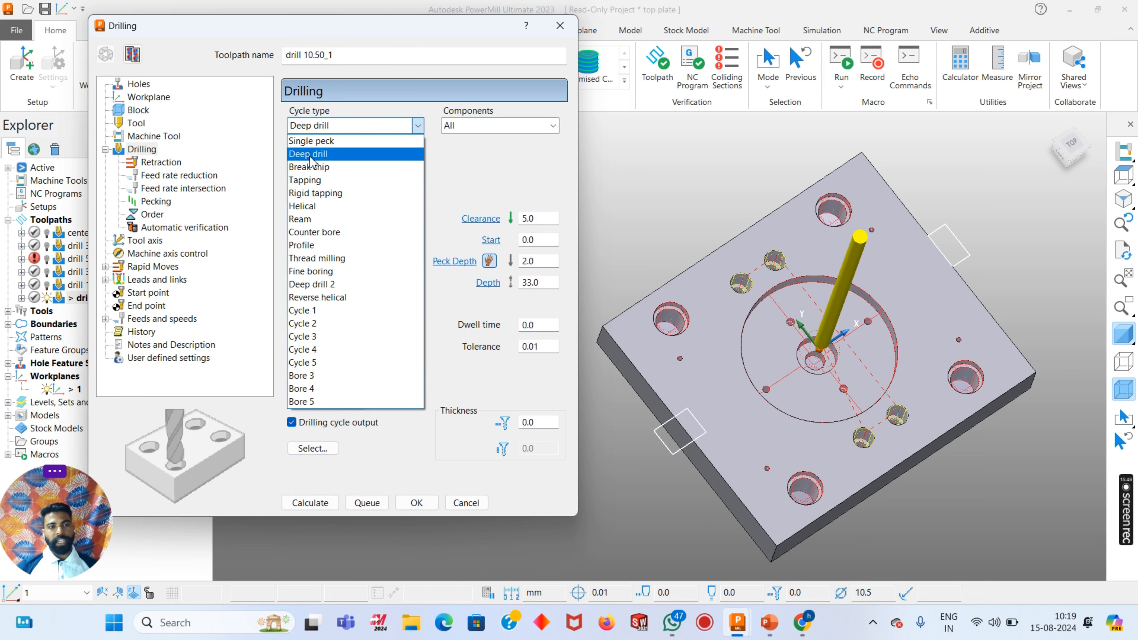
pyautogui.click(310, 141)
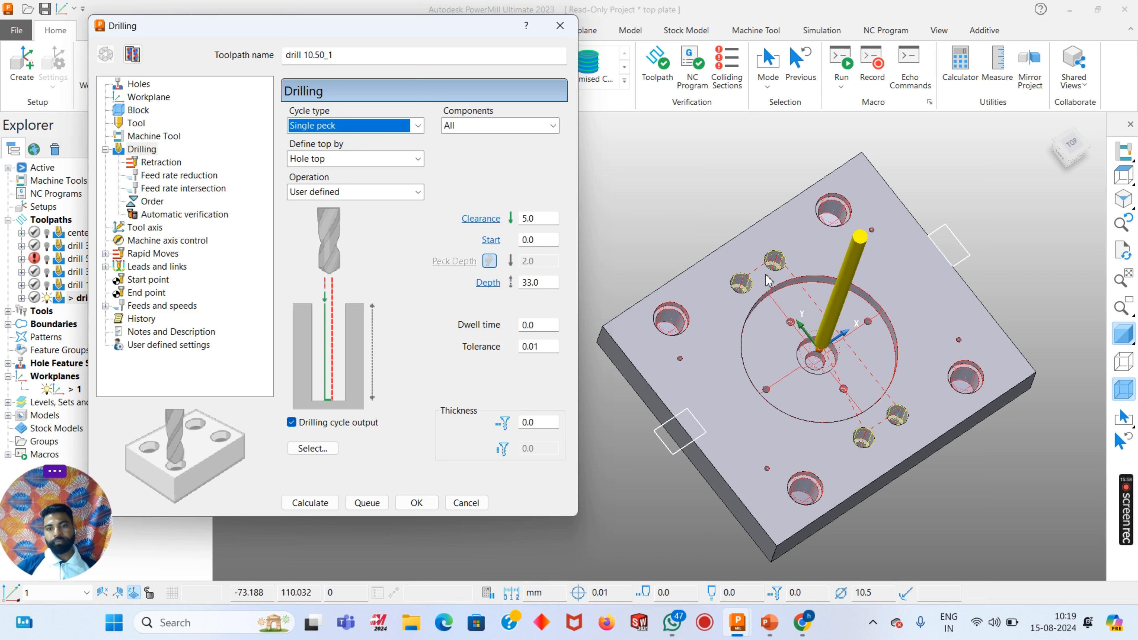
# Measure the diameter of the inner bore of a large stepped hole near the plate's corner and close the measuring tool
pyautogui.click(994, 69)
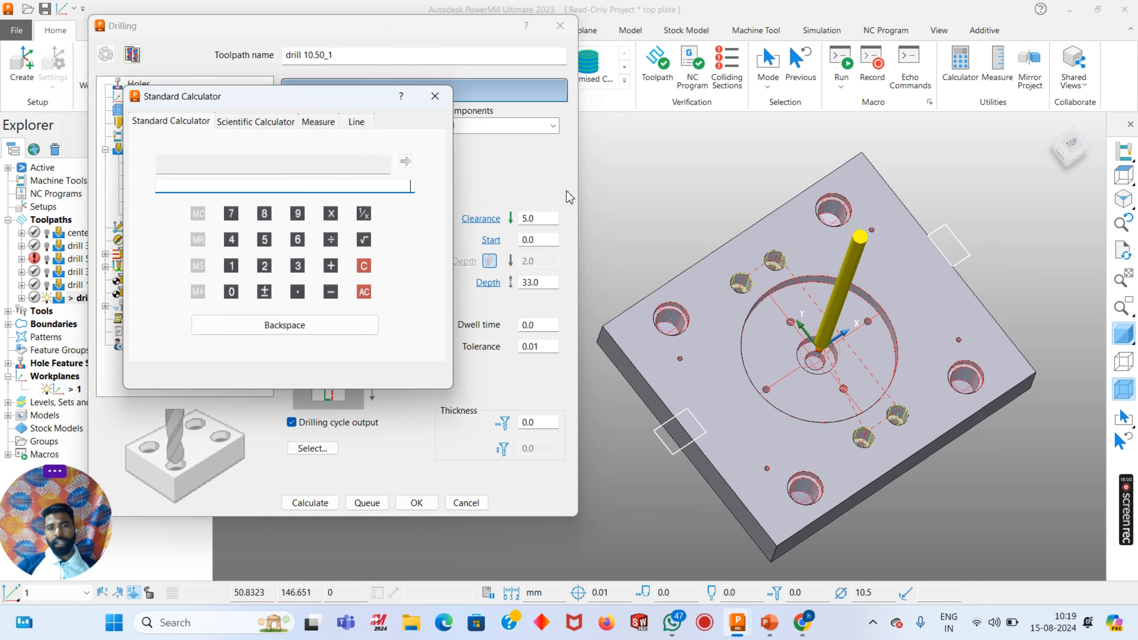
pyautogui.click(436, 96)
pyautogui.click(1000, 72)
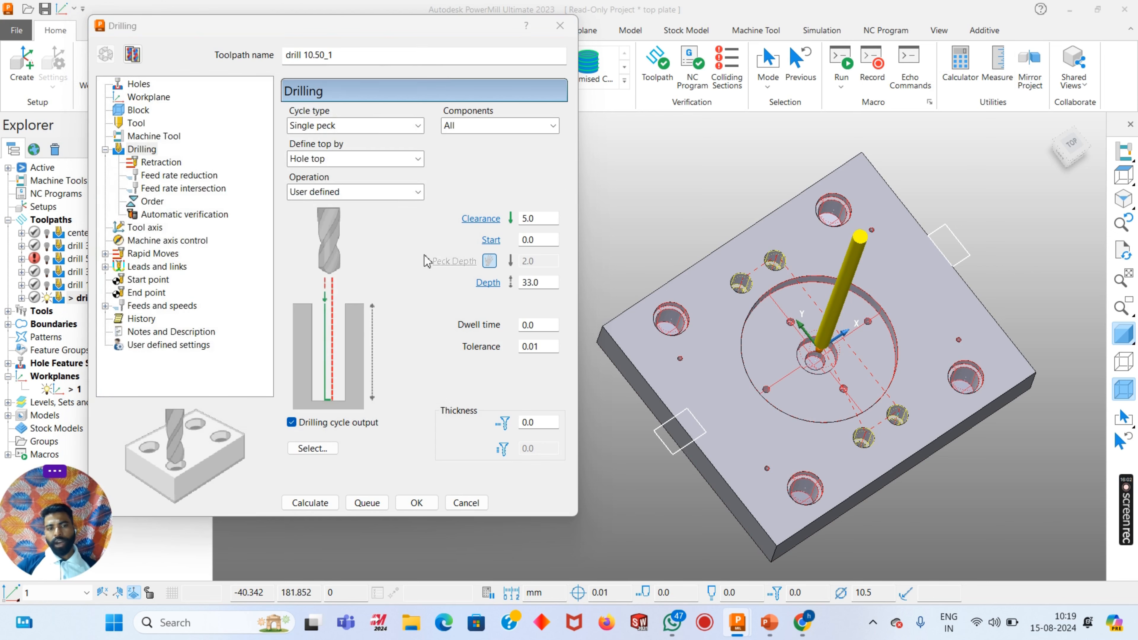
pyautogui.click(357, 160)
pyautogui.scroll(5, 741, 274)
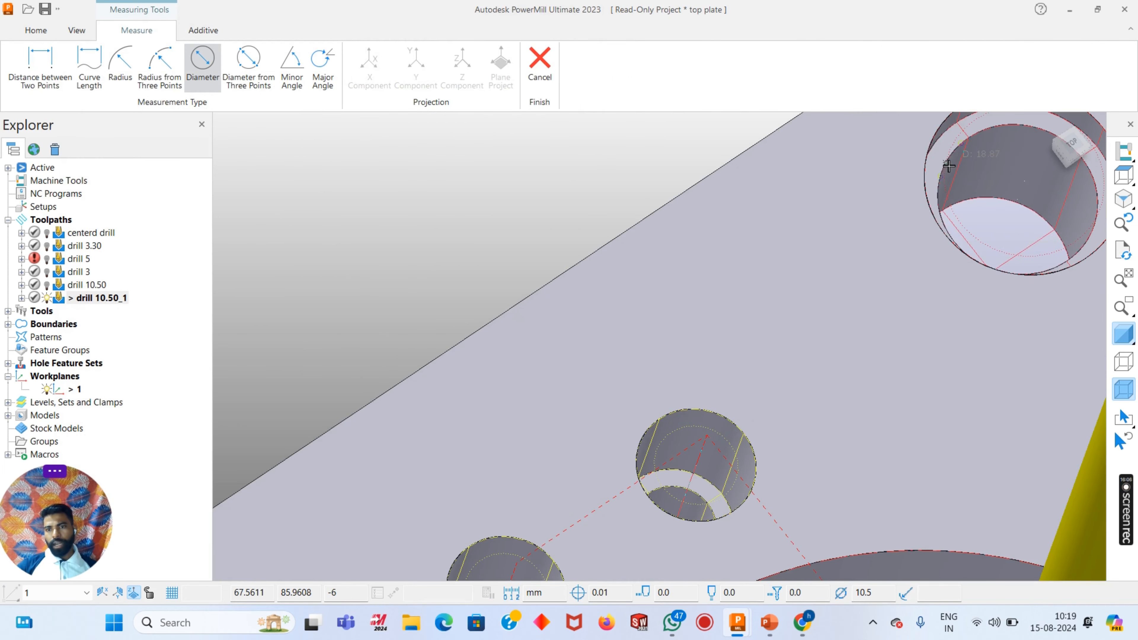
pyautogui.click(539, 63)
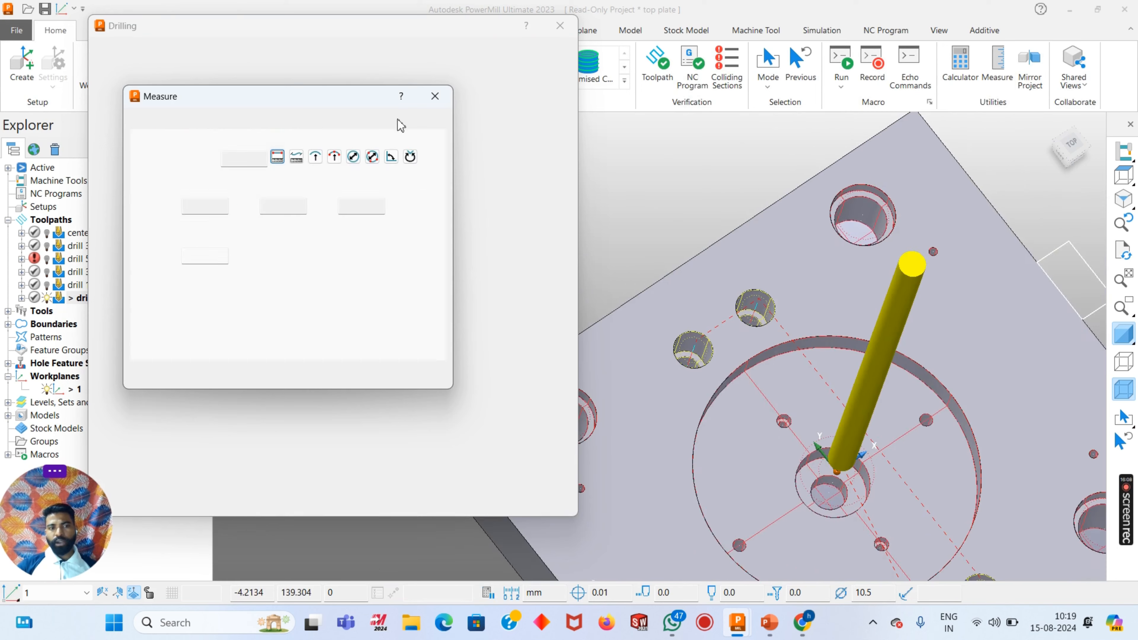
pyautogui.click(435, 96)
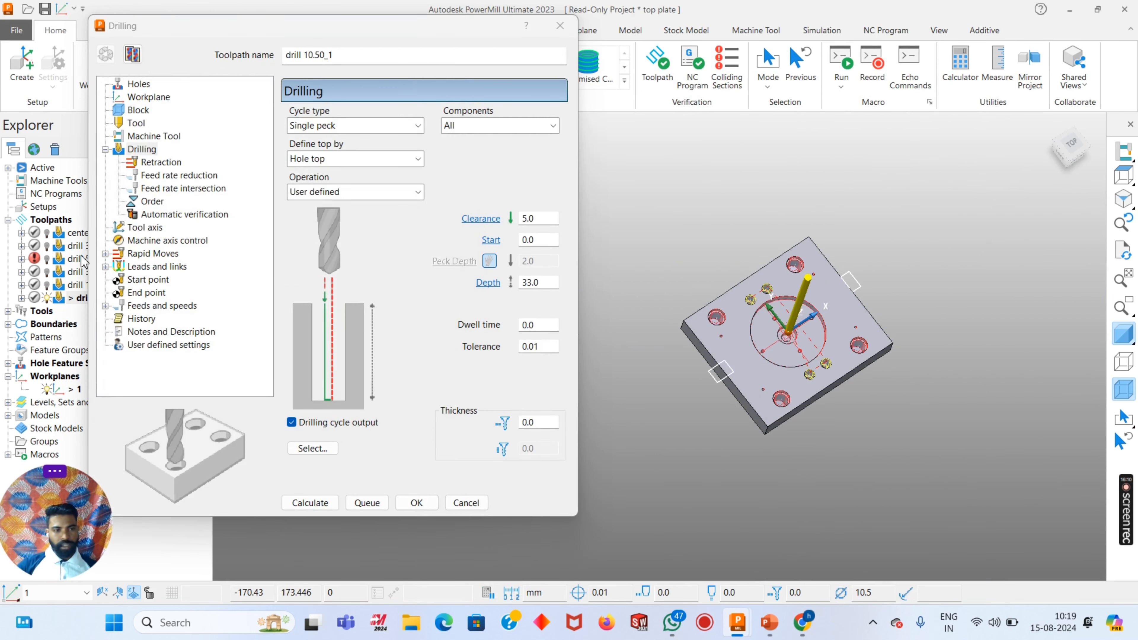
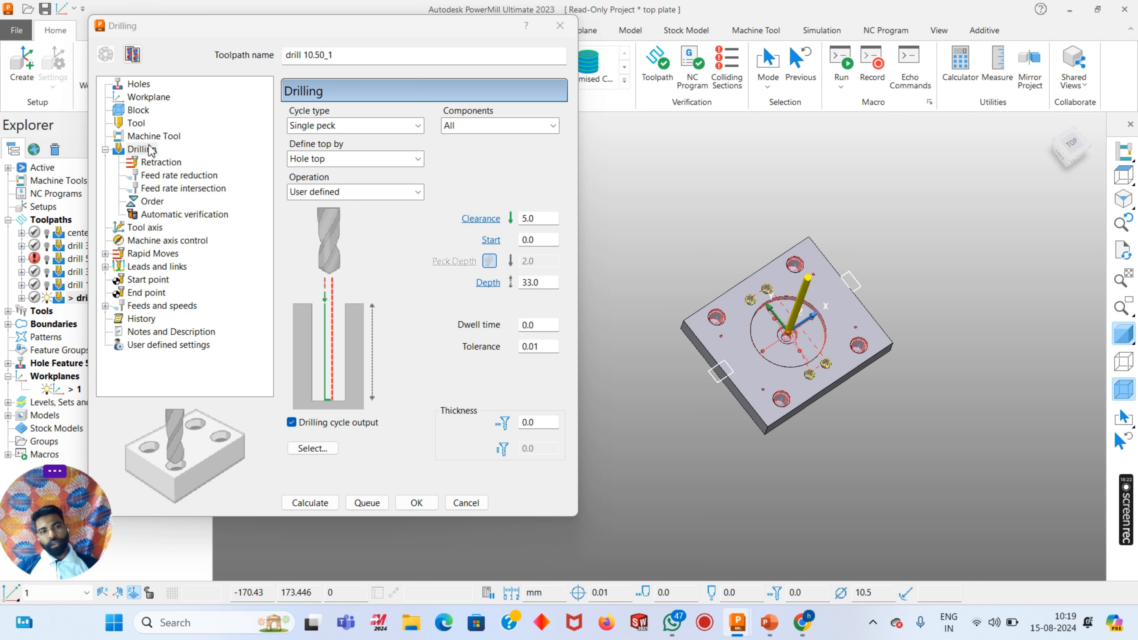
# Rename the copied toolpath u drill 18.0
pyautogui.click(343, 56)
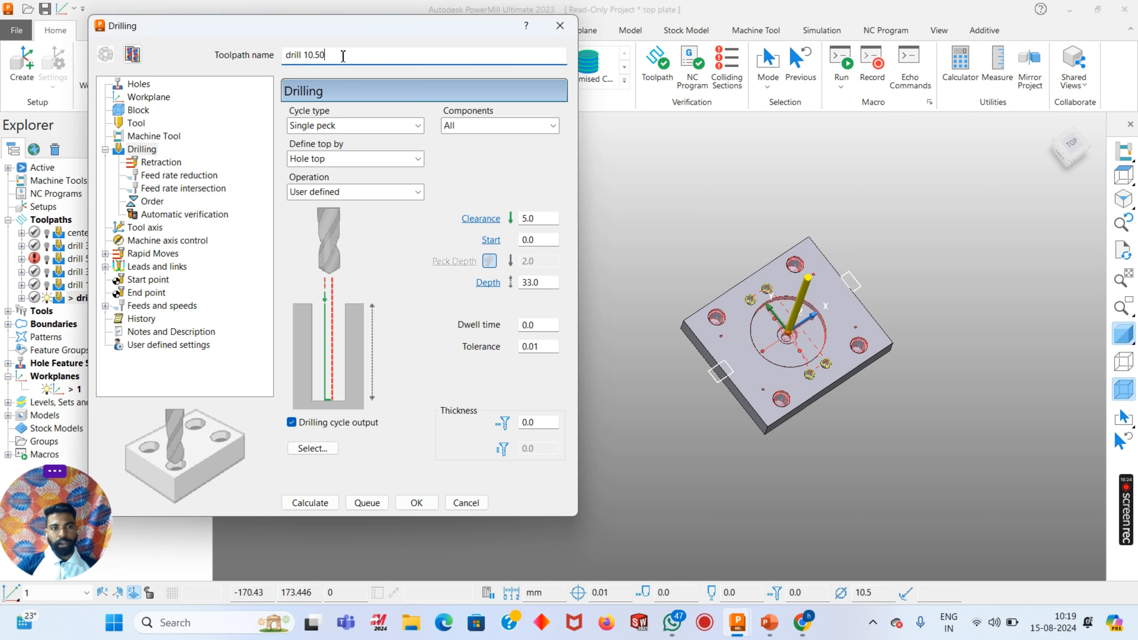
pyautogui.press('BackSpace')
pyautogui.press('BackSpace')
pyautogui.press('BackSpace')
pyautogui.press('BackSpace')
pyautogui.press('BackSpace')
pyautogui.press('BackSpace')
pyautogui.press('BackSpace')
pyautogui.press('BackSpace')
pyautogui.press('BackSpace')
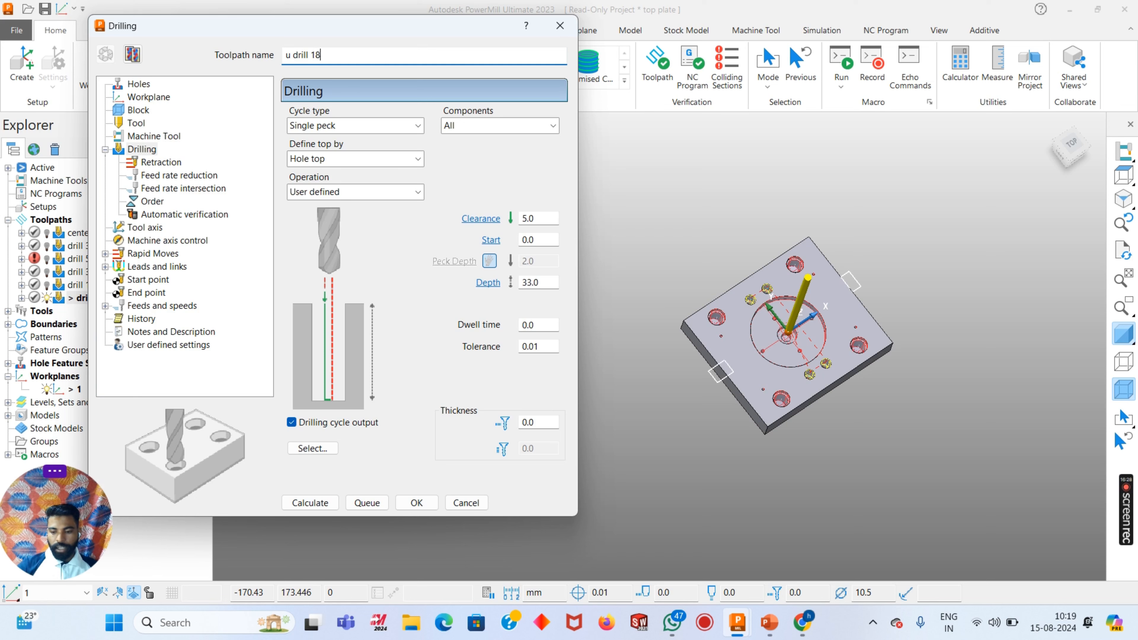
pyautogui.write('.0')
pyautogui.press('Home')
pyautogui.press('Return')
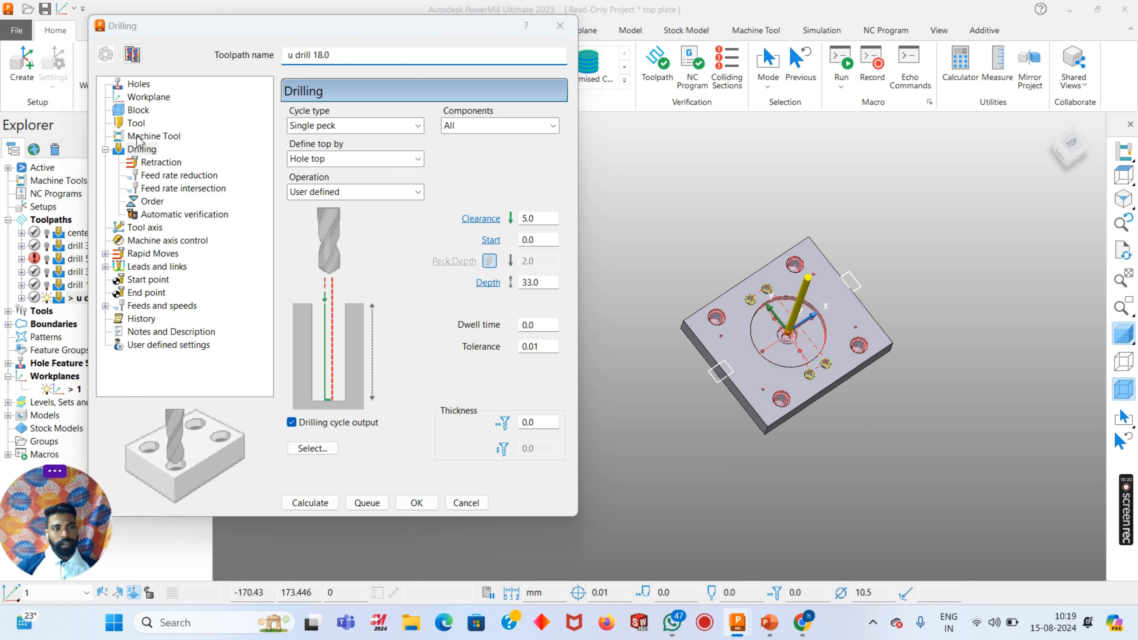
# Create a new tip radiused tool for the u drill 18.0 toolpath and set its diameter to 18.0
pyautogui.click(245, 81)
pyautogui.click(140, 135)
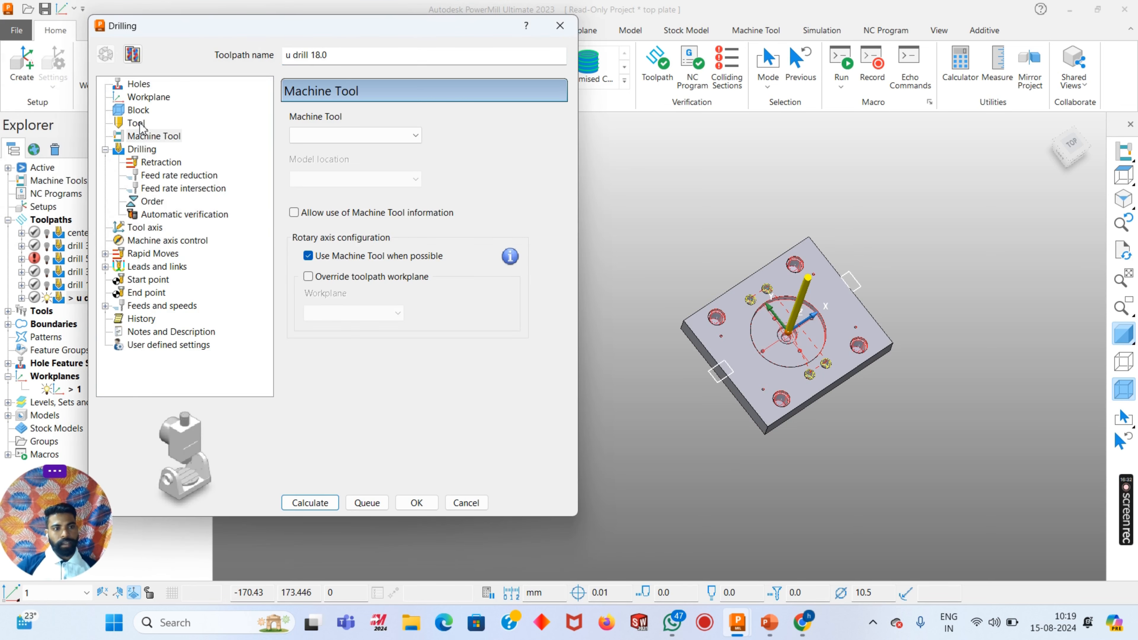
pyautogui.click(139, 122)
pyautogui.click(353, 122)
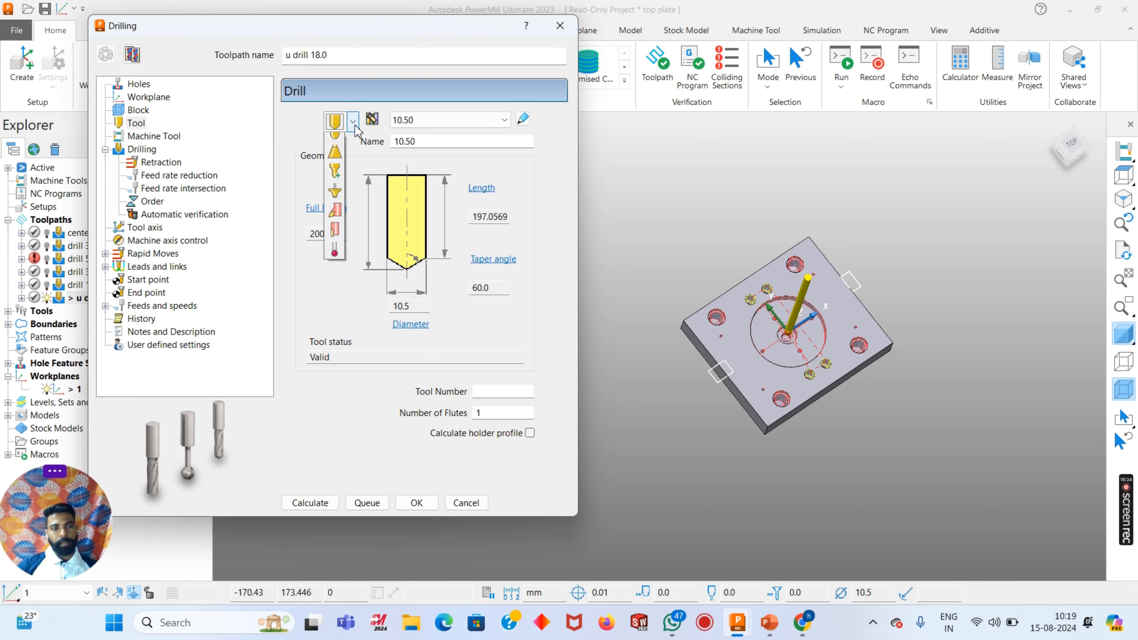
pyautogui.click(333, 183)
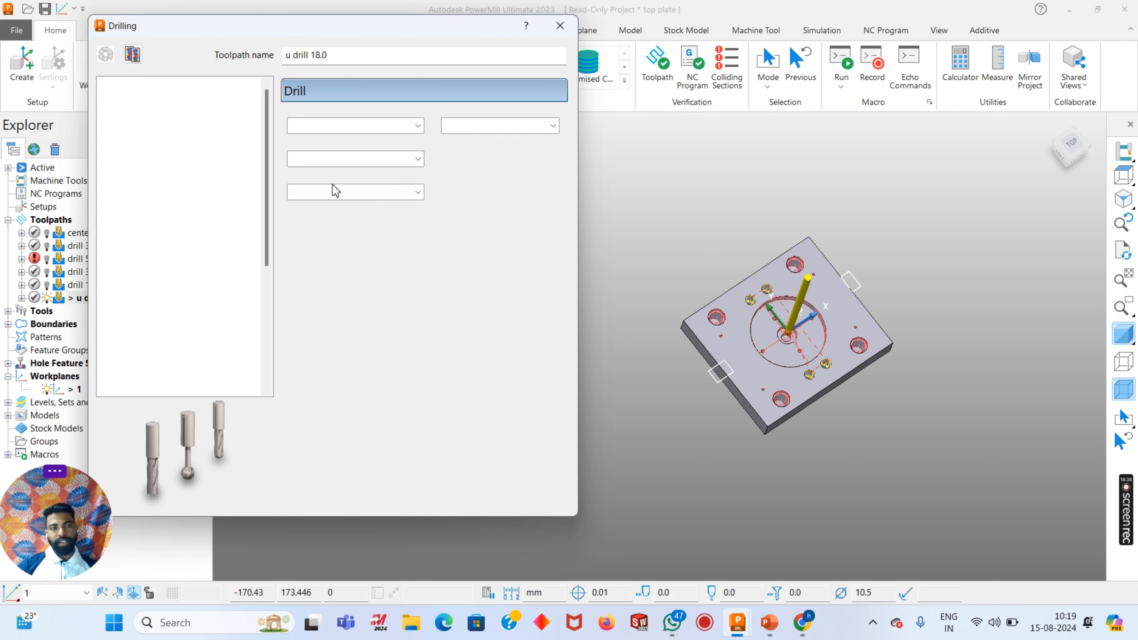
pyautogui.click(137, 123)
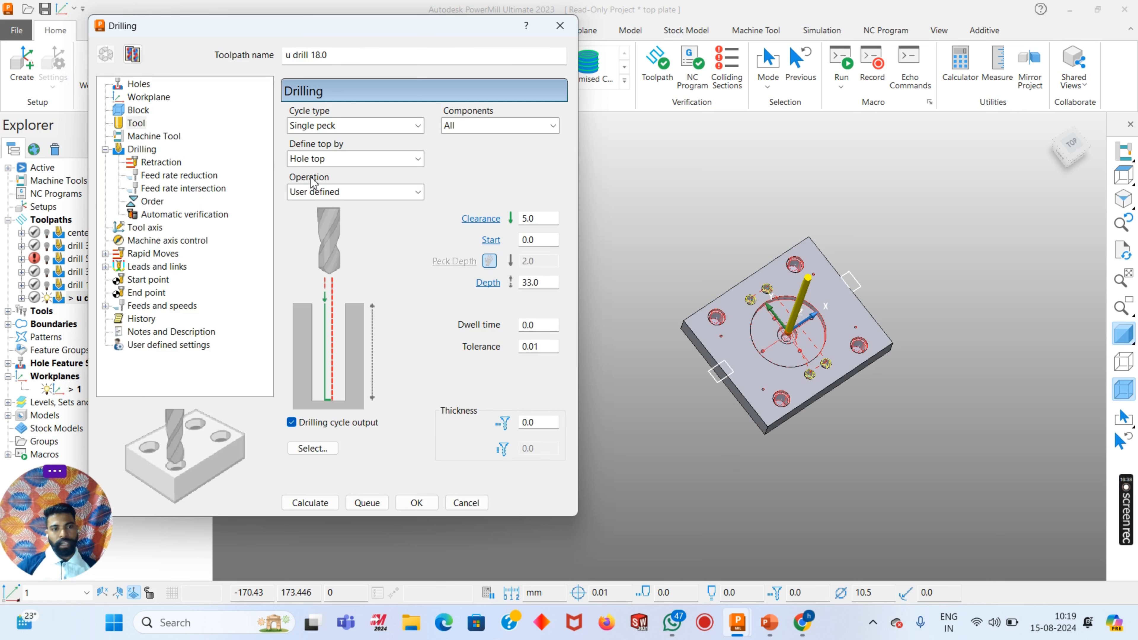
pyautogui.doubleClick(422, 310)
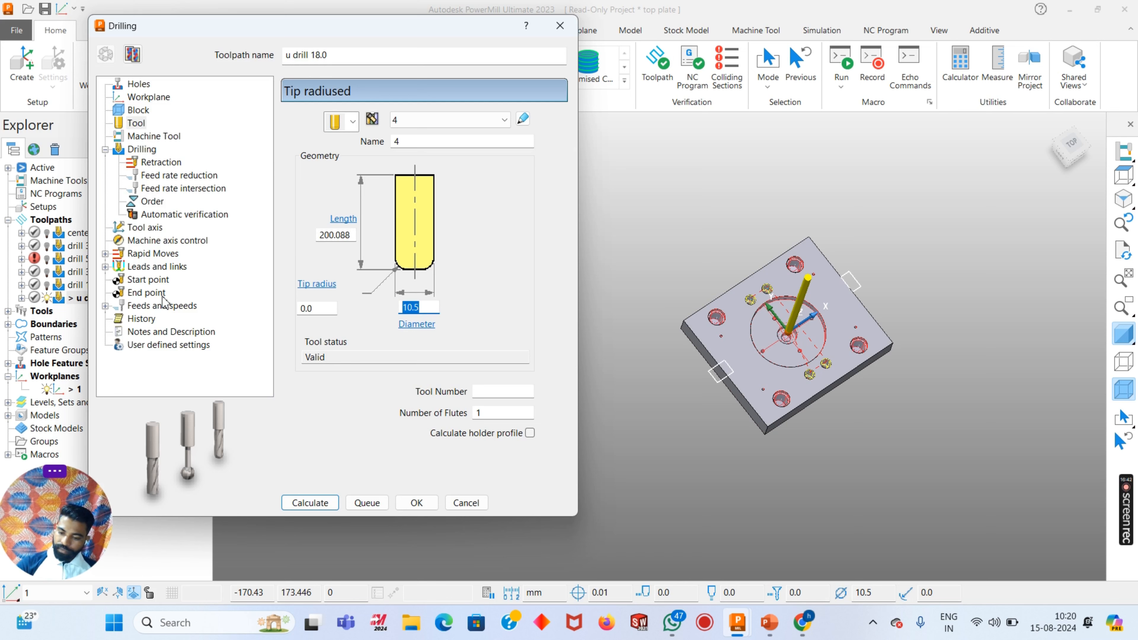
pyautogui.write('18.')
pyautogui.press('Return')
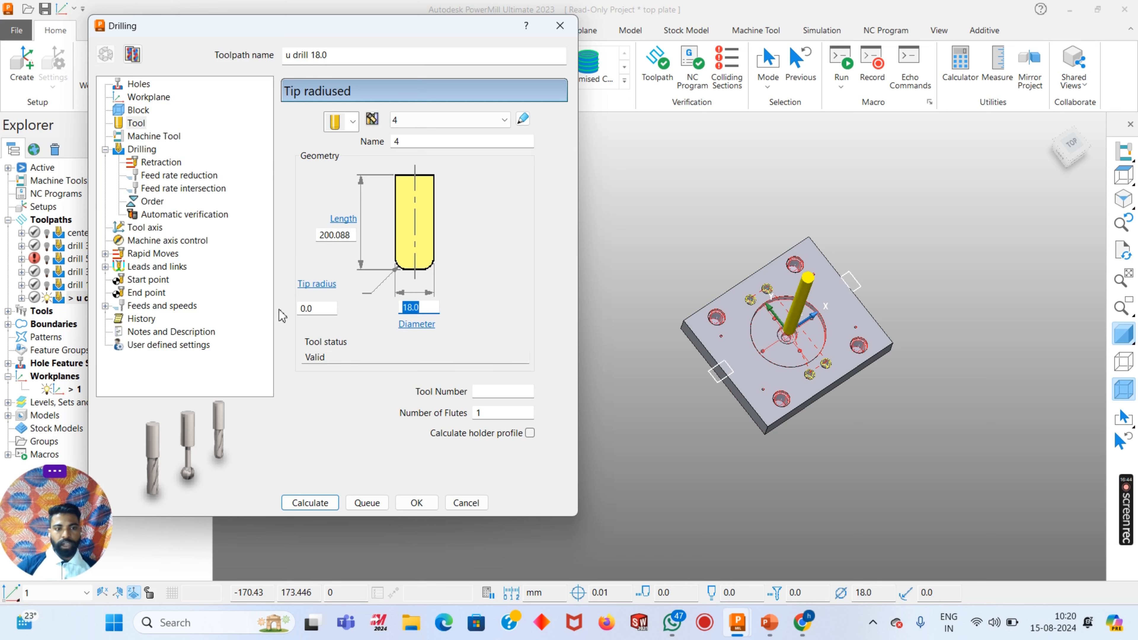
# Set the tip radius of the 18.0 mm tip radiused tool to 0.8
pyautogui.hotkey('shift', 'Tab')
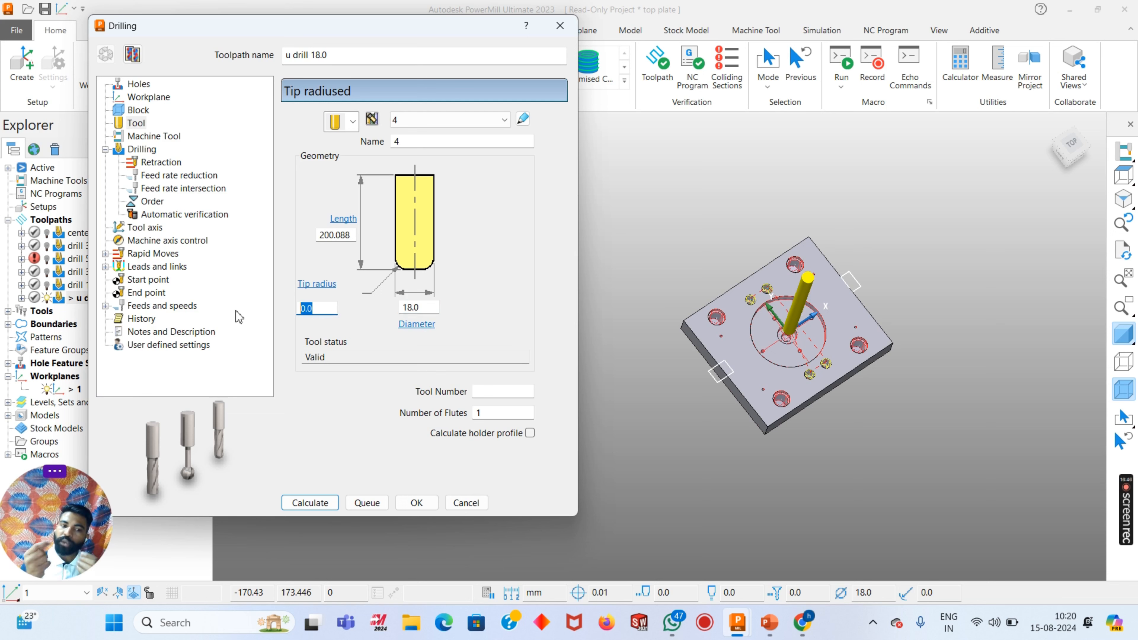
pyautogui.write('0.')
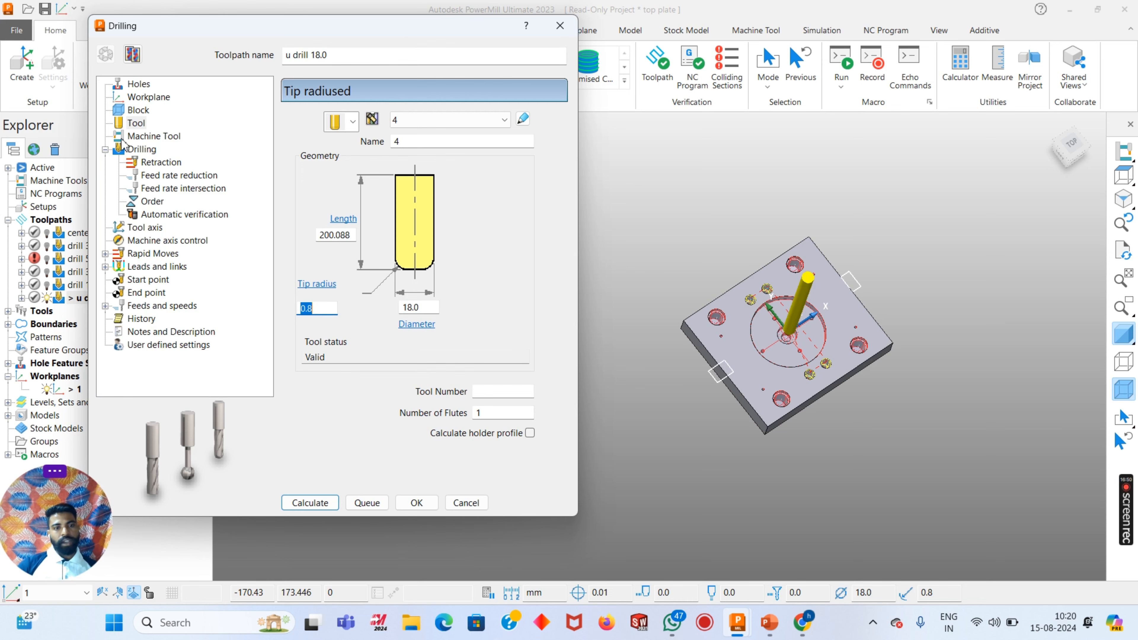
pyautogui.scroll(6, 760, 304)
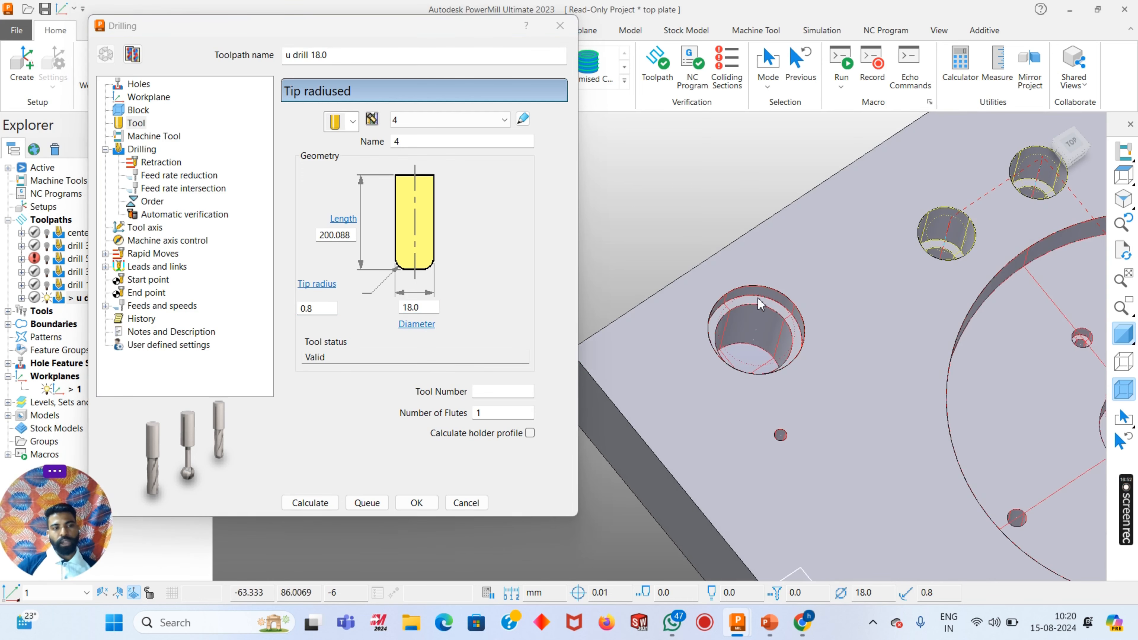
pyautogui.scroll(-3, 760, 304)
# Review the drilling, rapid move and feed settings of the u drill 18.0 toolpath and calculate it
pyautogui.click(141, 149)
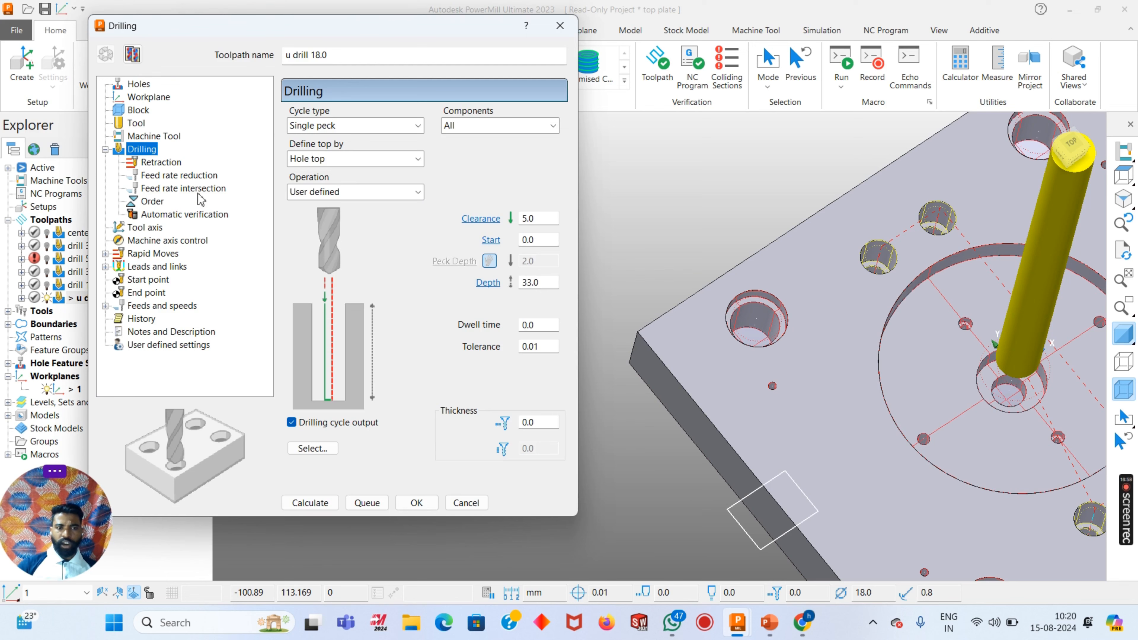
pyautogui.click(160, 254)
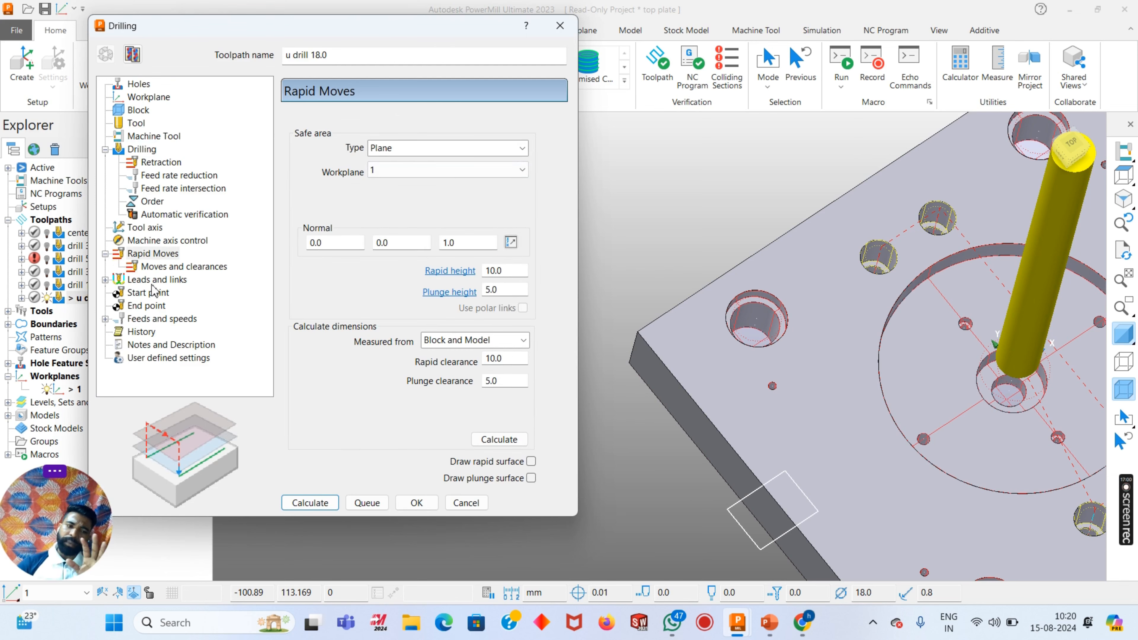
pyautogui.click(159, 319)
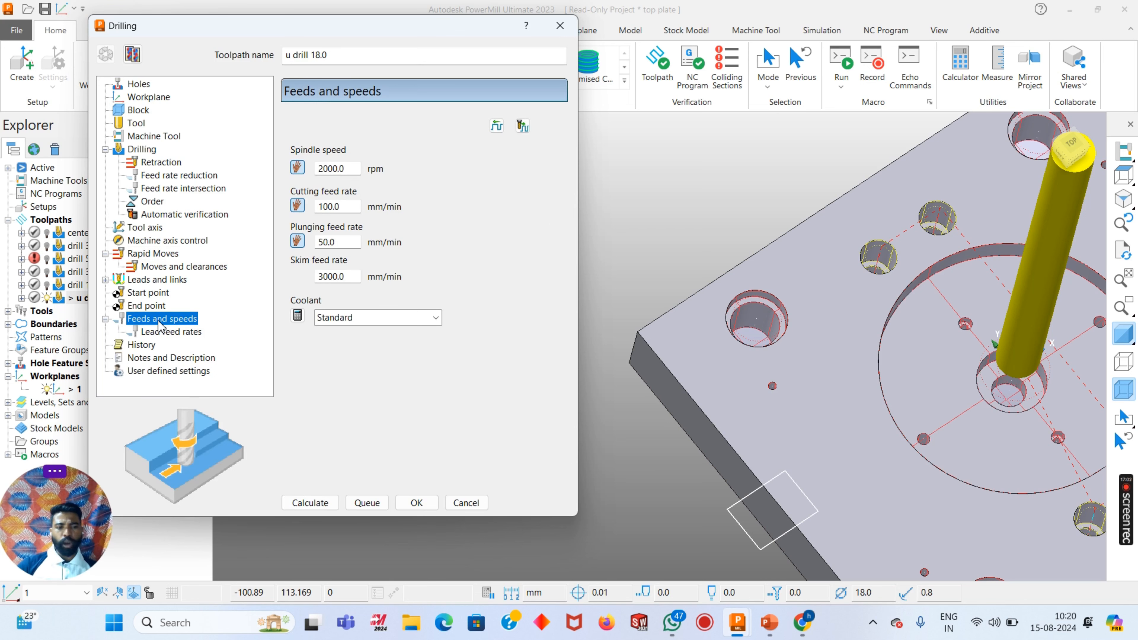
pyautogui.click(290, 505)
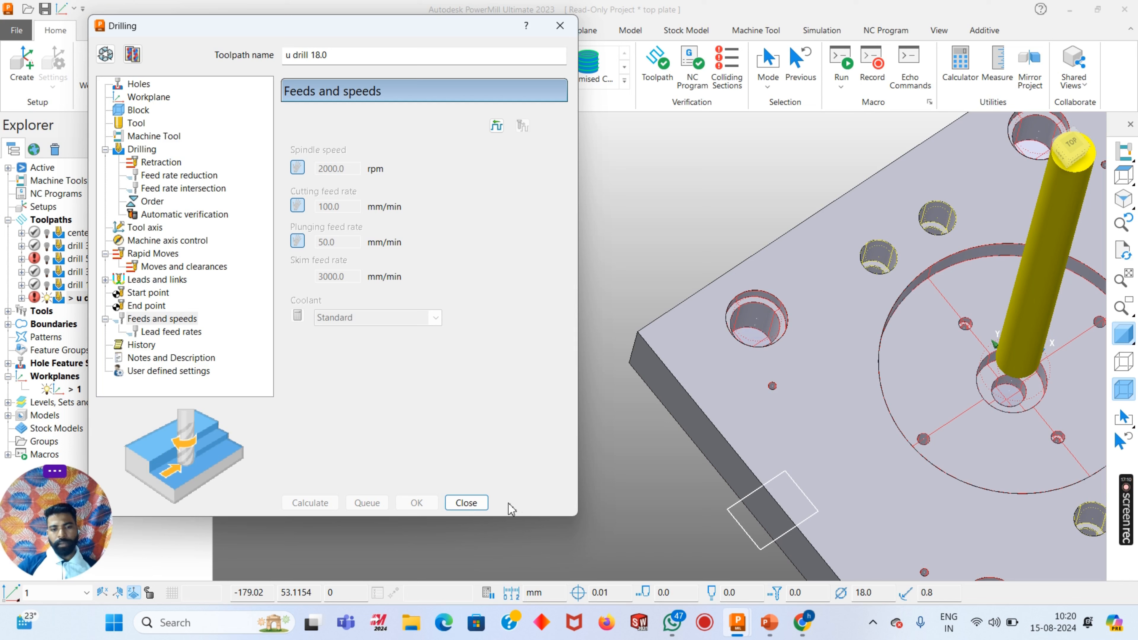
# Make the u drill 18.0 toolpath editable, replace its hole selection with the 25.00 diameter holes, and calculate it
pyautogui.click(105, 54)
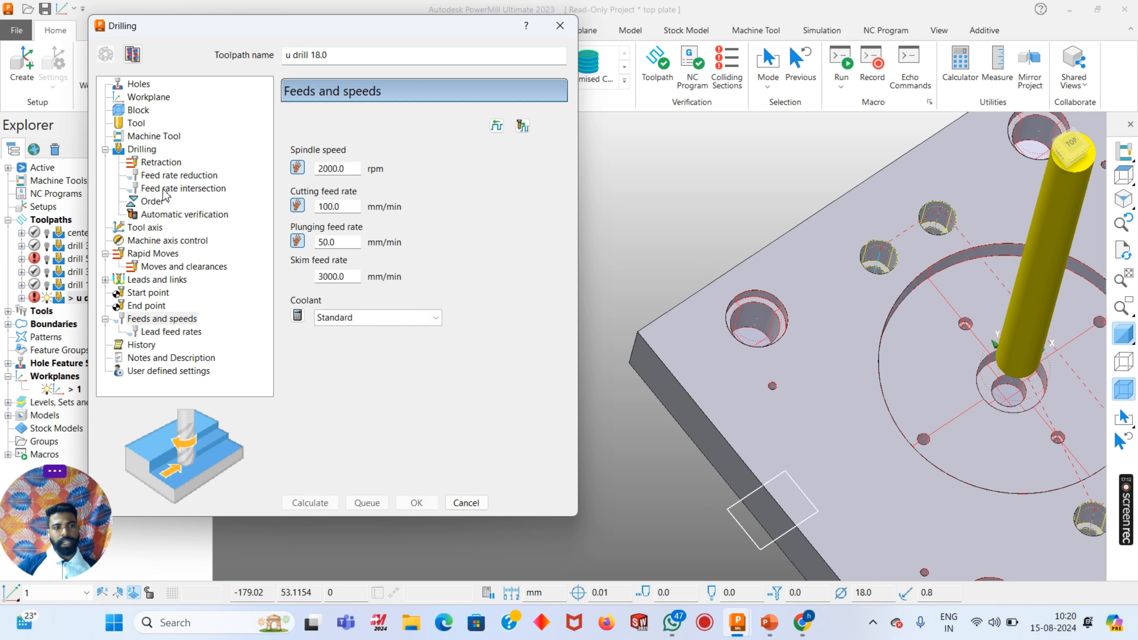
pyautogui.click(139, 153)
pyautogui.click(312, 448)
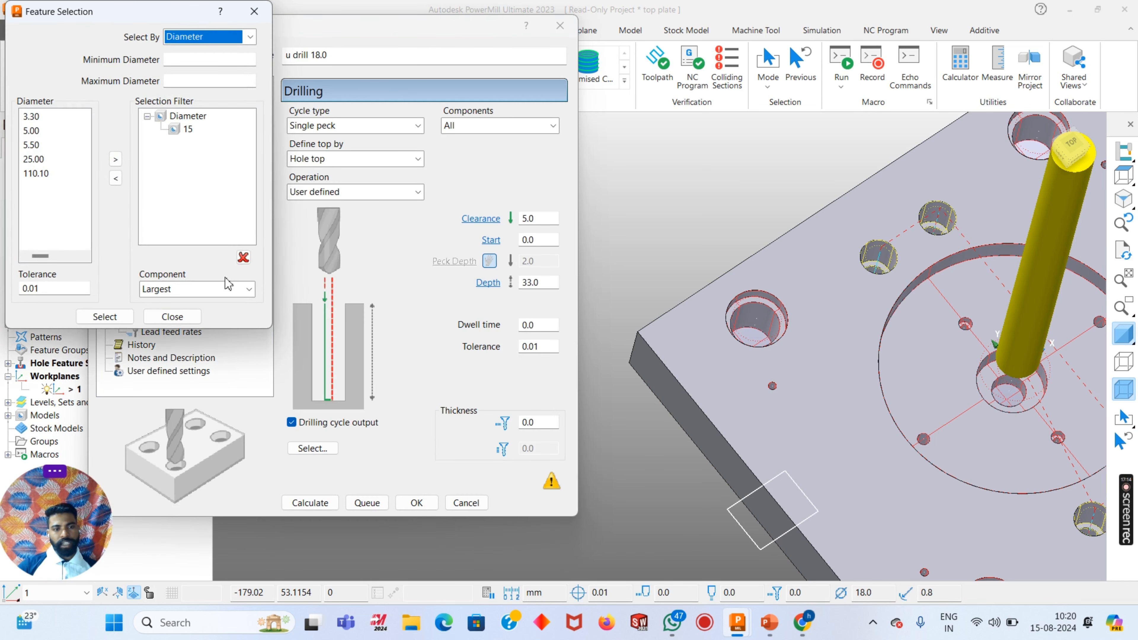
pyautogui.click(243, 257)
pyautogui.click(68, 174)
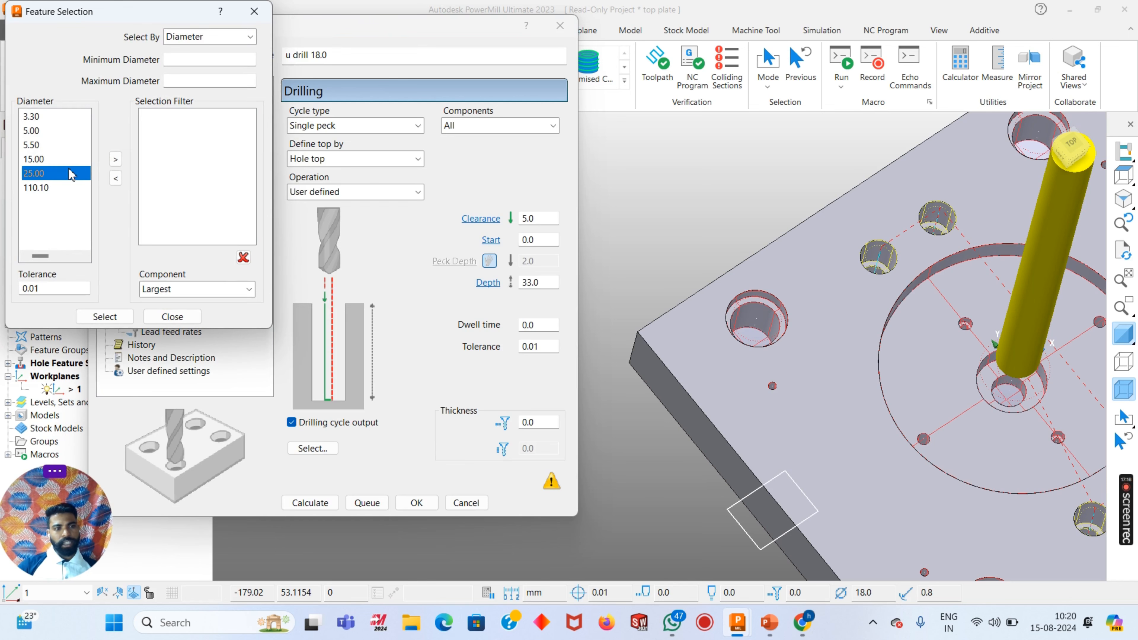
pyautogui.click(115, 160)
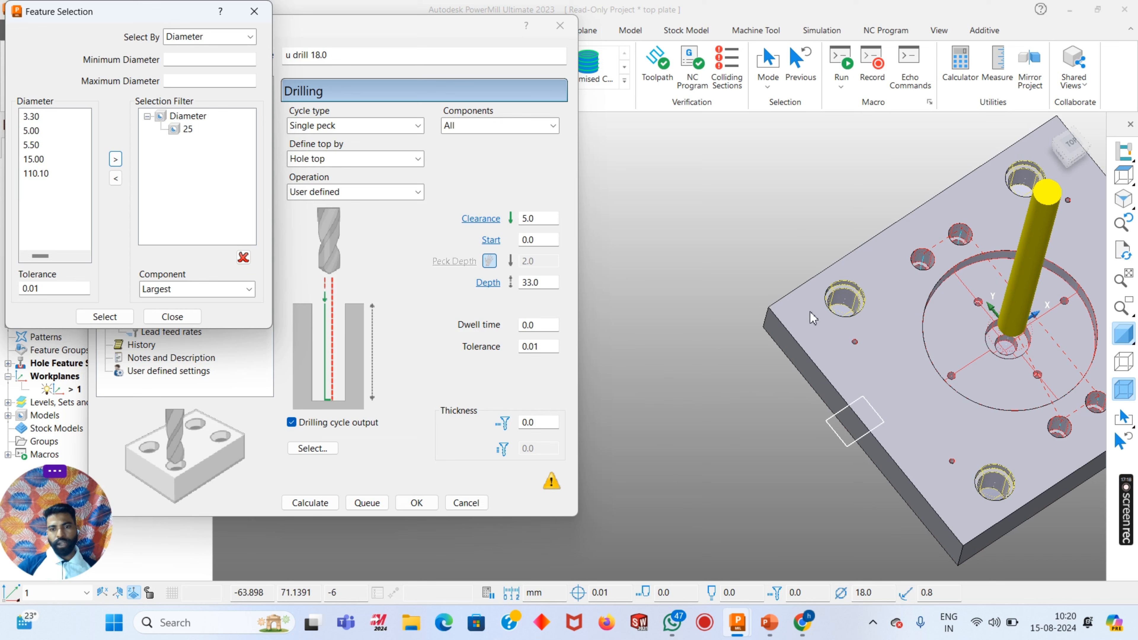
pyautogui.click(105, 316)
pyautogui.click(172, 316)
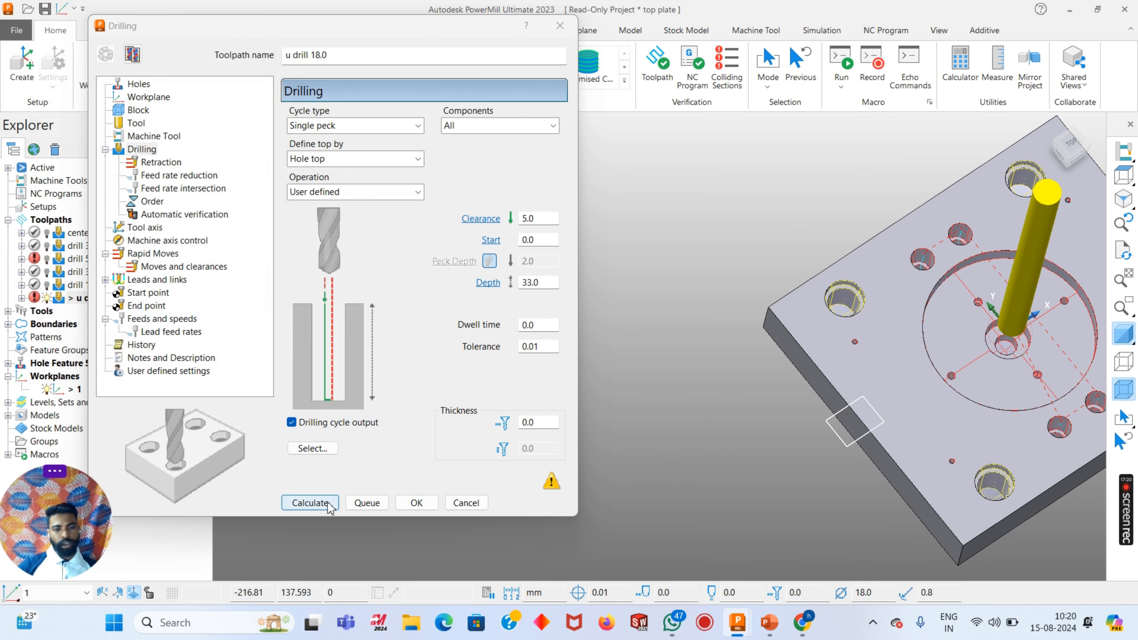
pyautogui.click(309, 503)
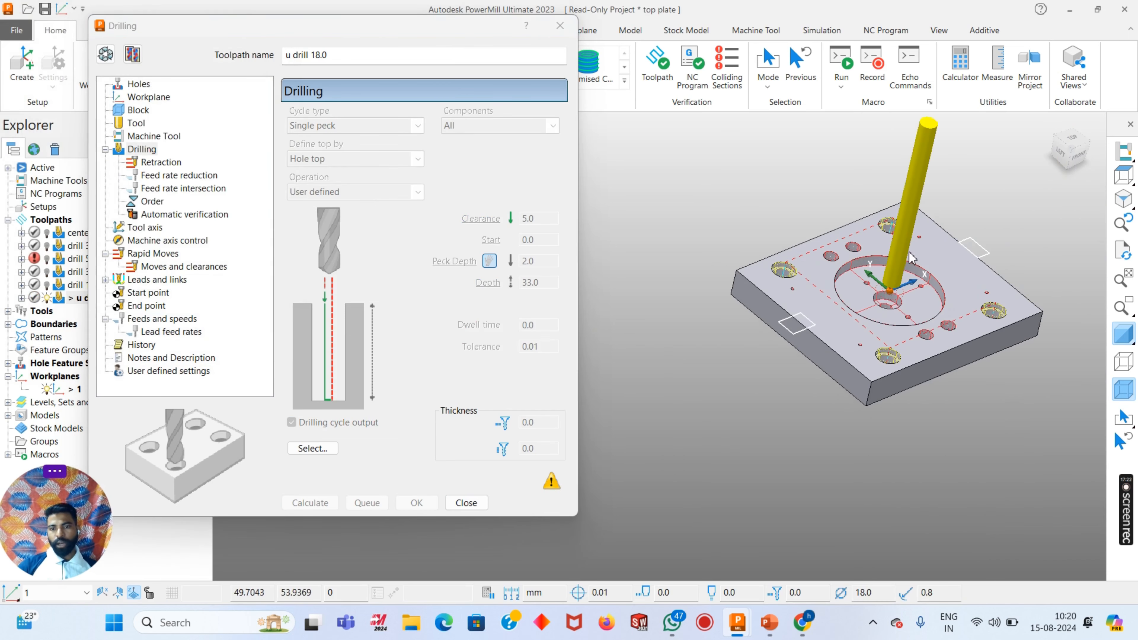
pyautogui.click(466, 503)
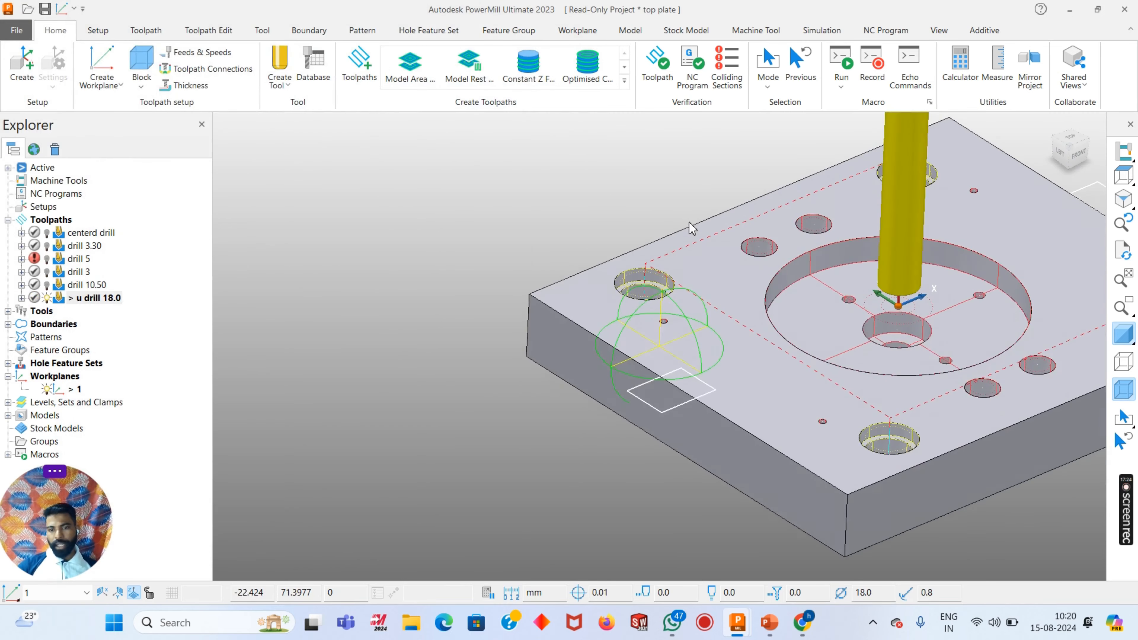
# Hide the u drill 18.0 toolpath and hole feature set 1 from the model view
pyautogui.click(53, 298)
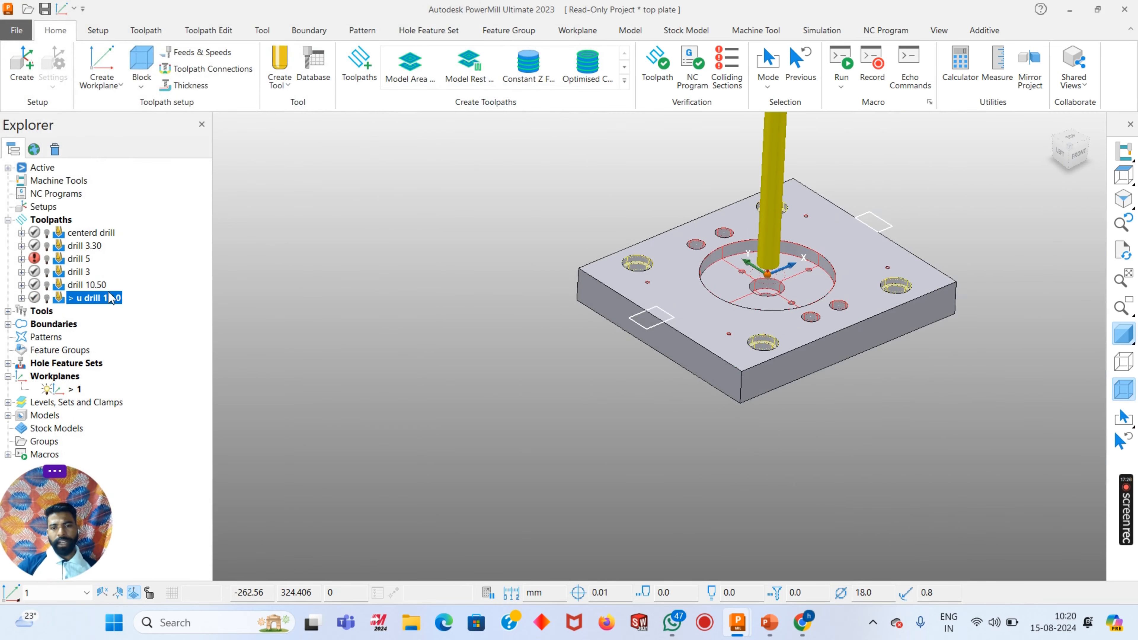
pyautogui.moveTo(448, 289); pyautogui.dragTo(730, 309, button='middle')
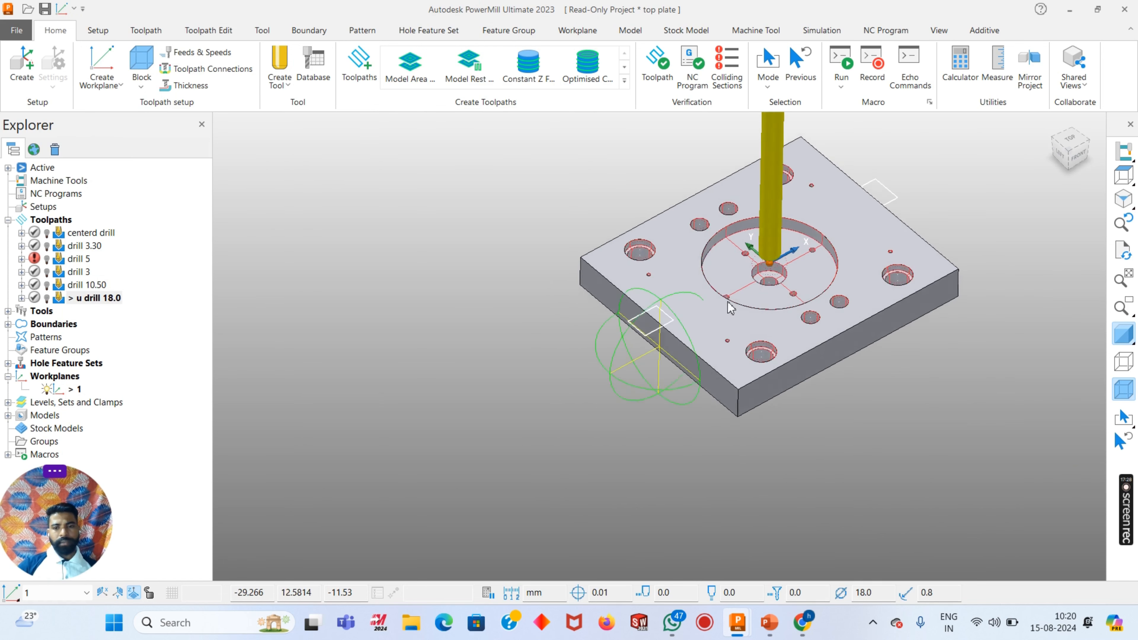
pyautogui.scroll(5, 729, 309)
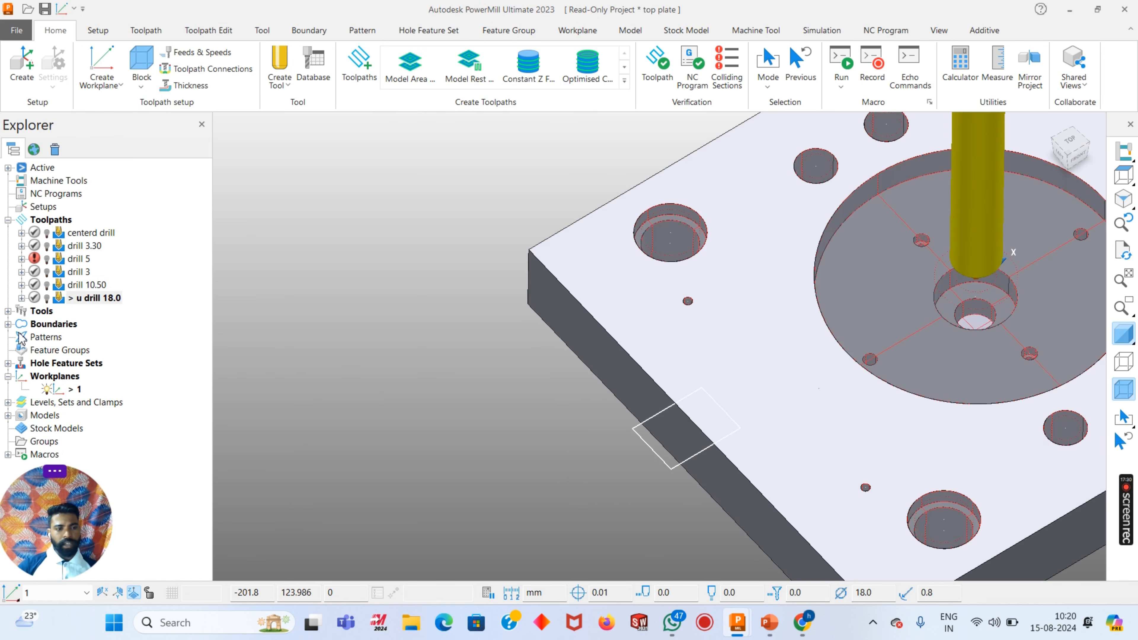
pyautogui.click(4, 363)
pyautogui.click(8, 363)
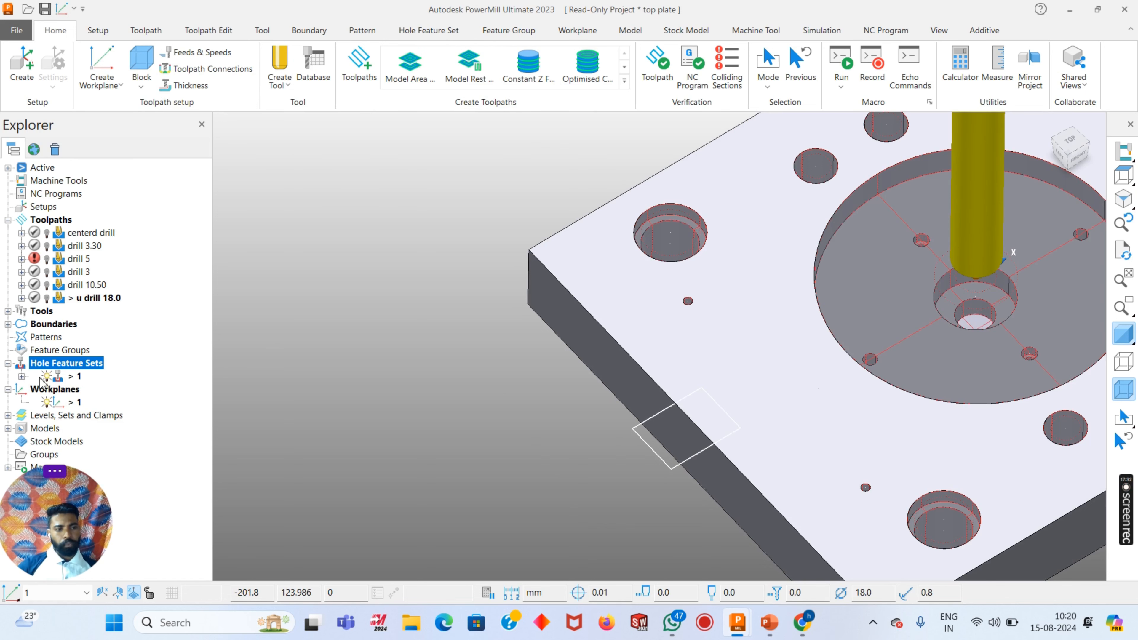
pyautogui.click(46, 377)
pyautogui.scroll(-3, 426, 311)
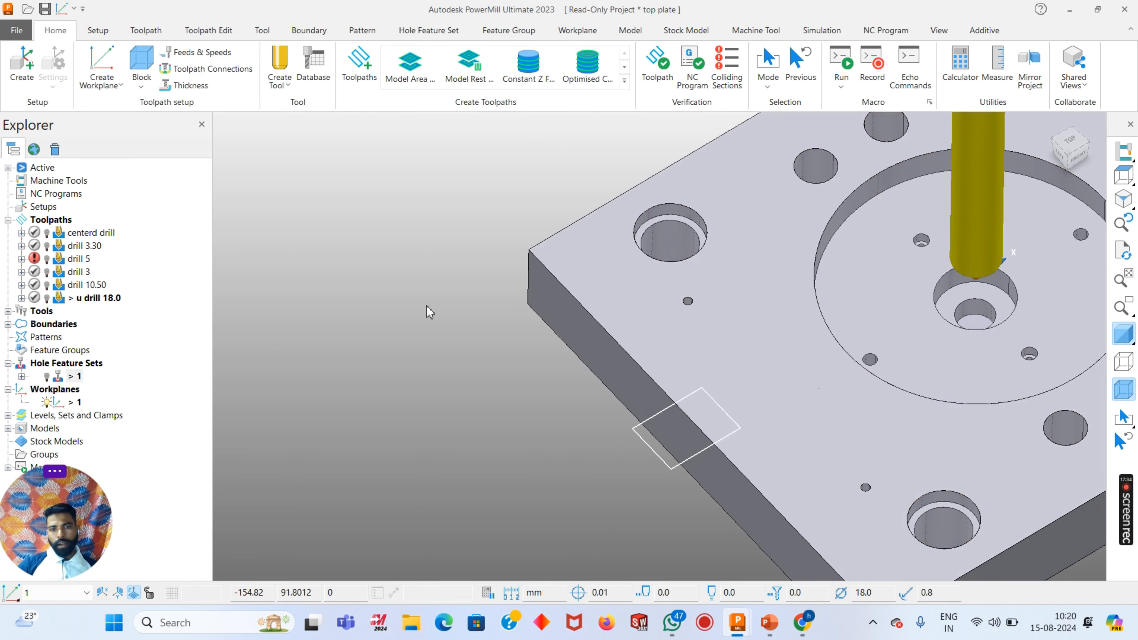
pyautogui.moveTo(496, 353); pyautogui.dragTo(481, 356, button='middle')
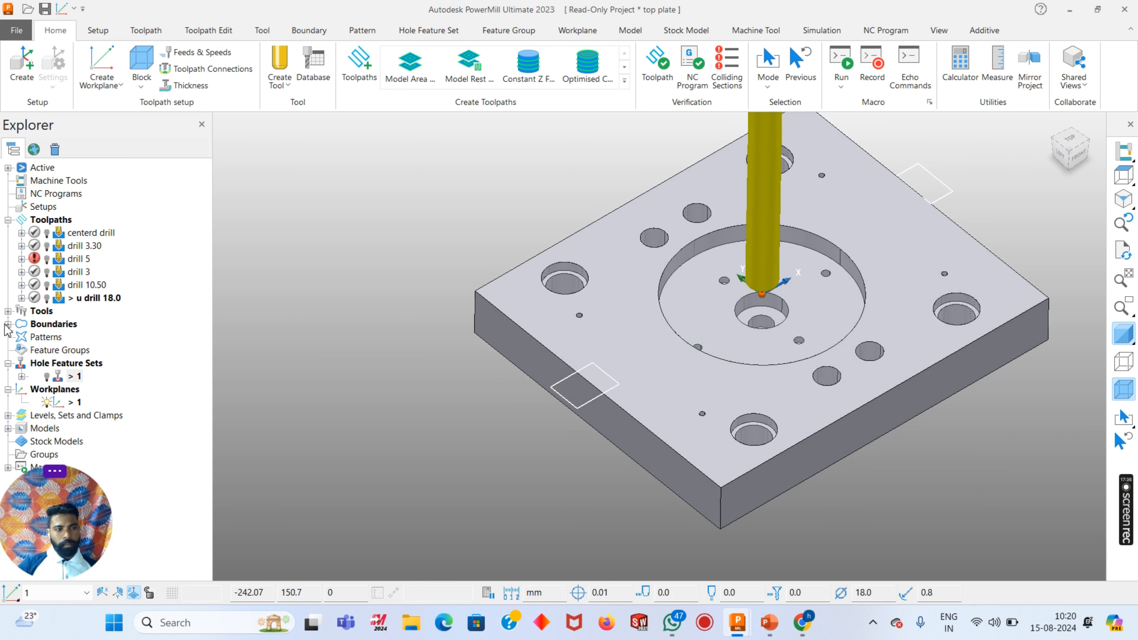
# Hide the active tool 4 so that only the plate is displayed
pyautogui.click(8, 311)
pyautogui.click(47, 376)
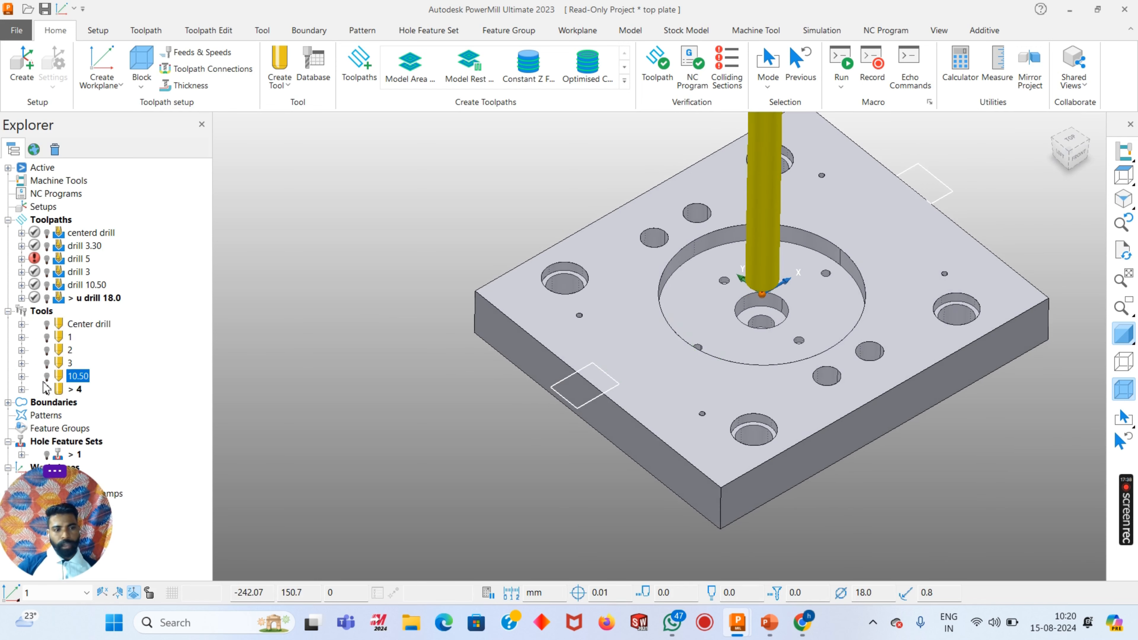
pyautogui.click(47, 389)
pyautogui.click(47, 389)
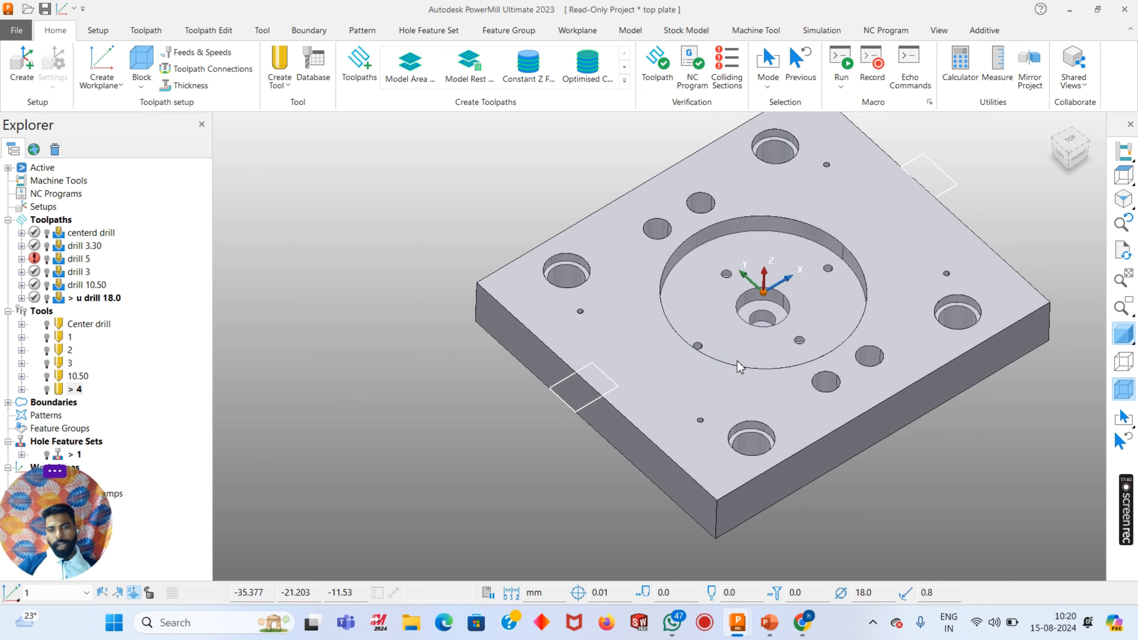
pyautogui.keyDown('shift'); pyautogui.moveTo(664, 361); pyautogui.dragTo(652, 332, button='middle'); pyautogui.keyUp('shift')
pyautogui.scroll(-1, 652, 332)
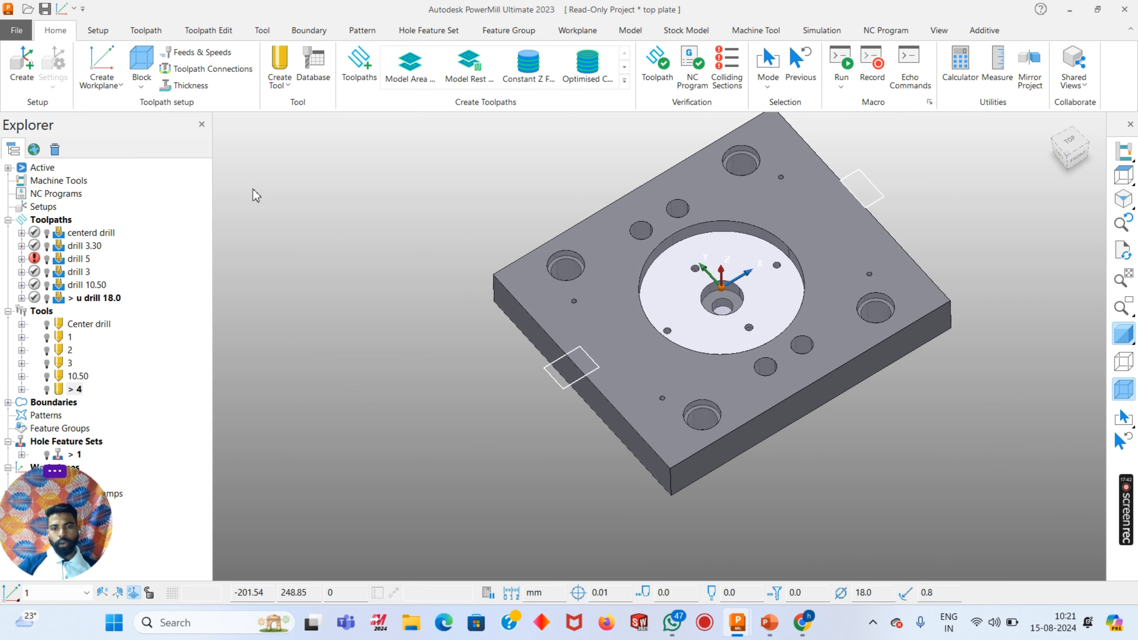
# Examine the plate's central pocket and the stepped corner holes from several distances and angles
pyautogui.click(253, 192)
pyautogui.moveTo(679, 278); pyautogui.dragTo(754, 325, button='middle')
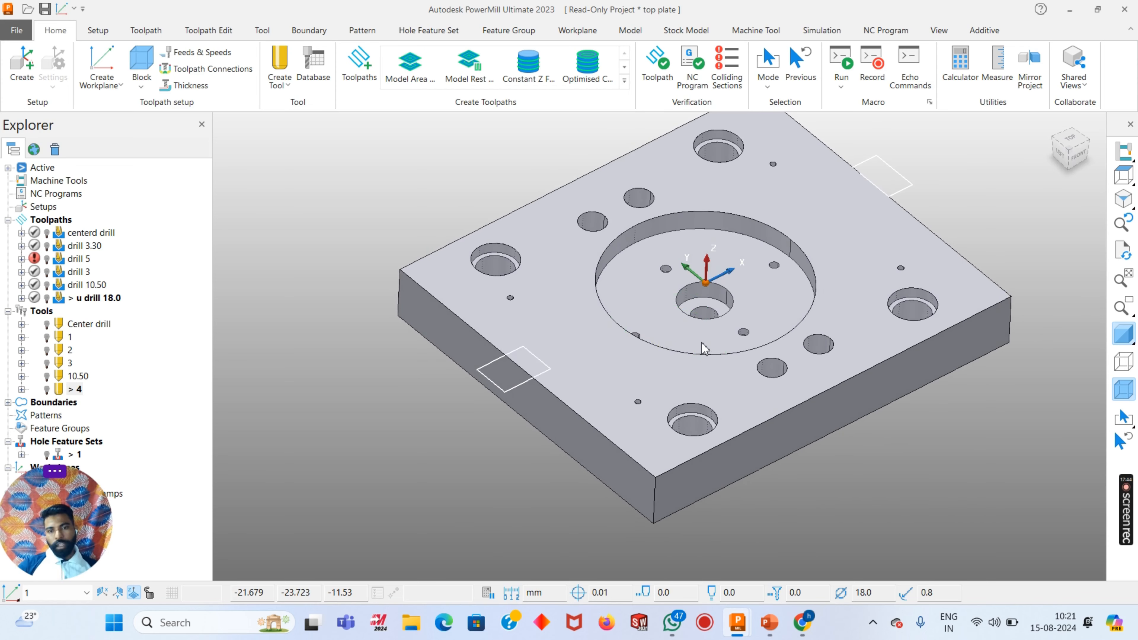
pyautogui.scroll(3, 707, 296)
pyautogui.scroll(-5, 706, 297)
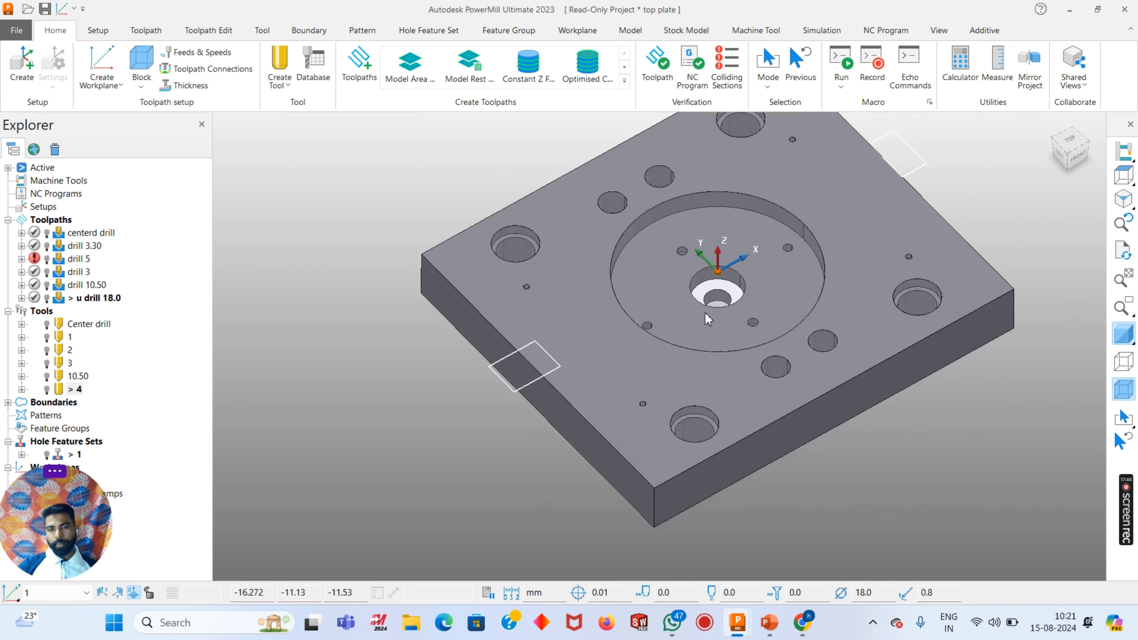
pyautogui.scroll(5, 752, 267)
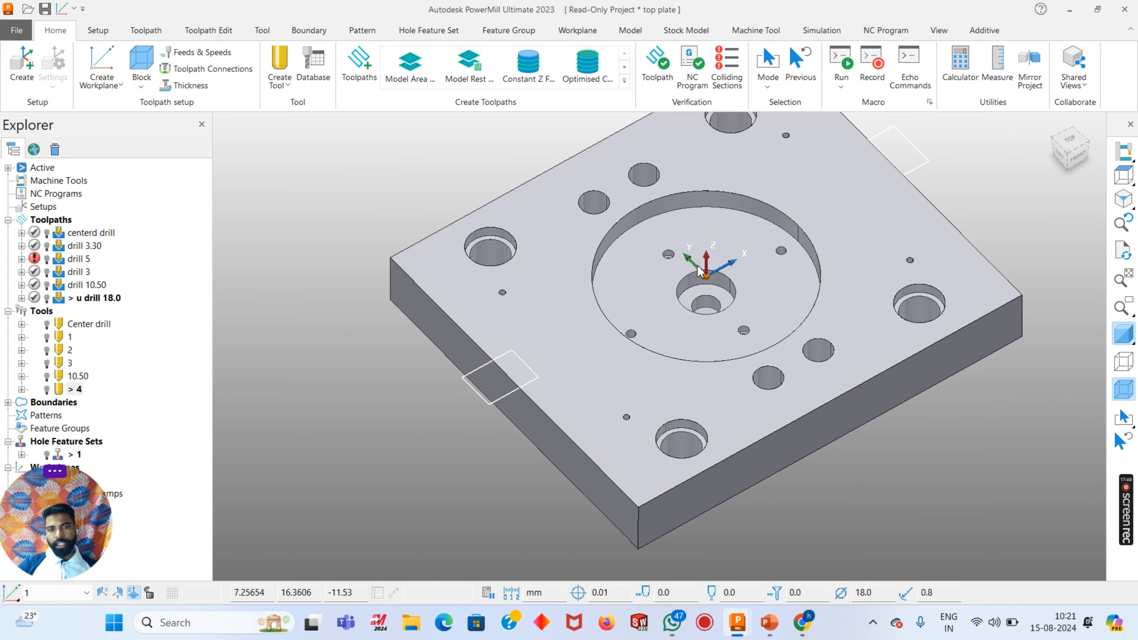
pyautogui.scroll(-1, 683, 307)
pyautogui.scroll(-5, 684, 308)
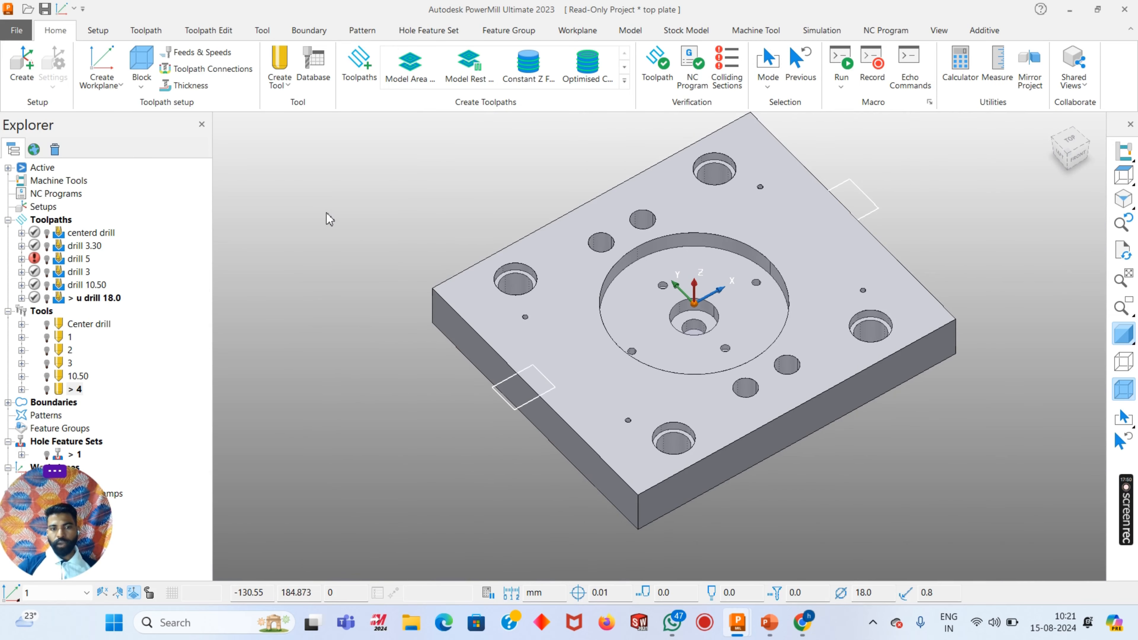
pyautogui.scroll(-1, 640, 261)
pyautogui.scroll(6, 535, 278)
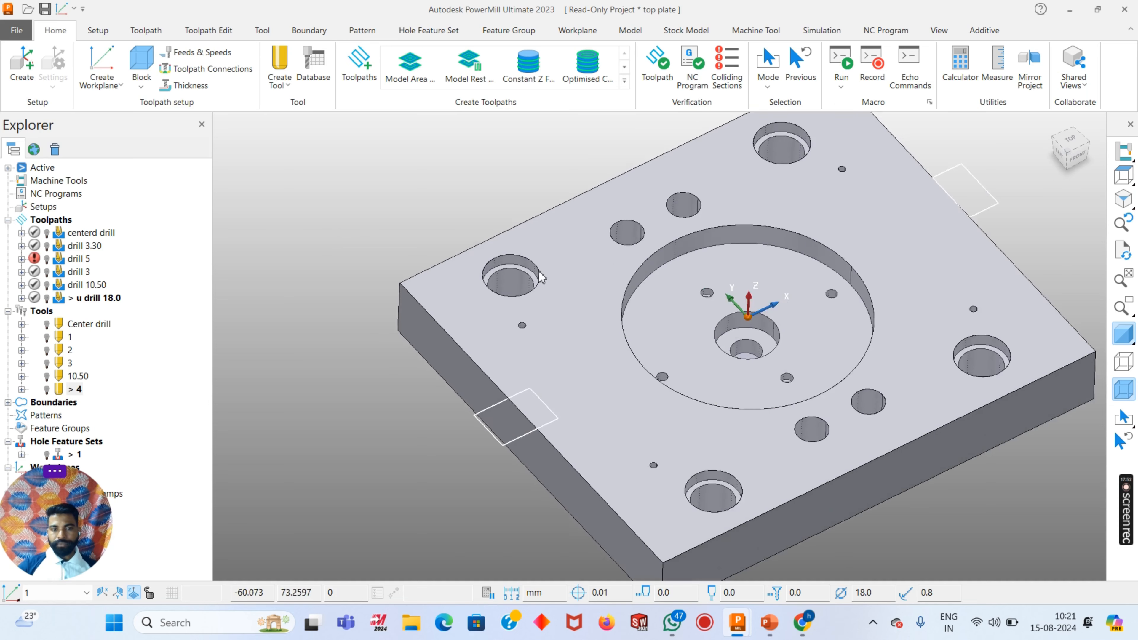
pyautogui.scroll(-4, 531, 287)
pyautogui.scroll(1, 528, 259)
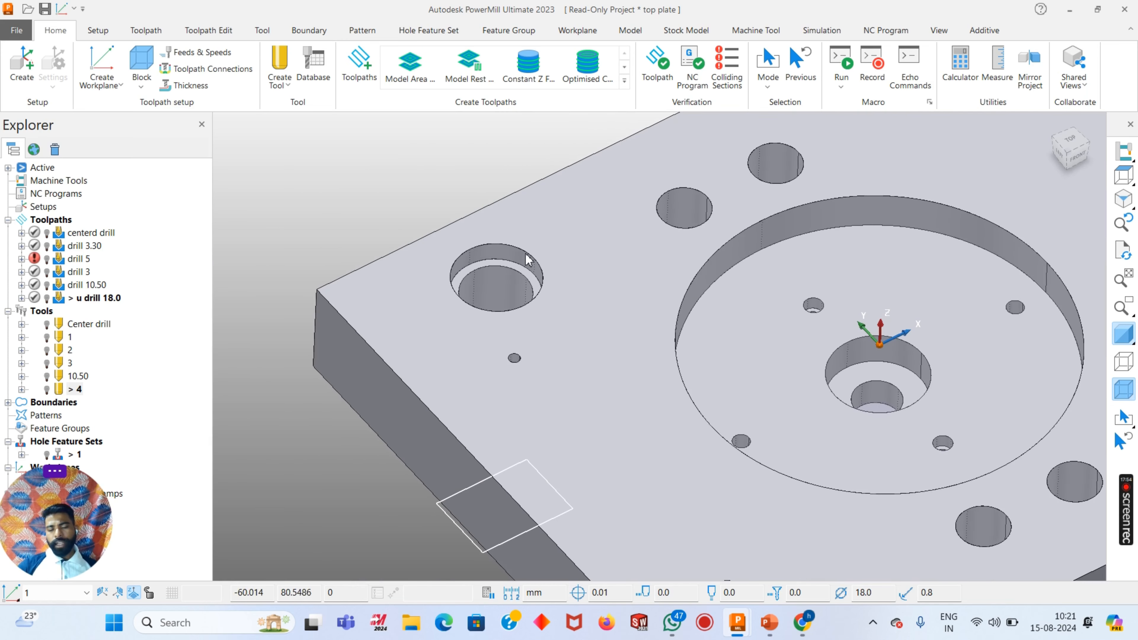
pyautogui.scroll(2, 528, 259)
pyautogui.scroll(-3, 508, 316)
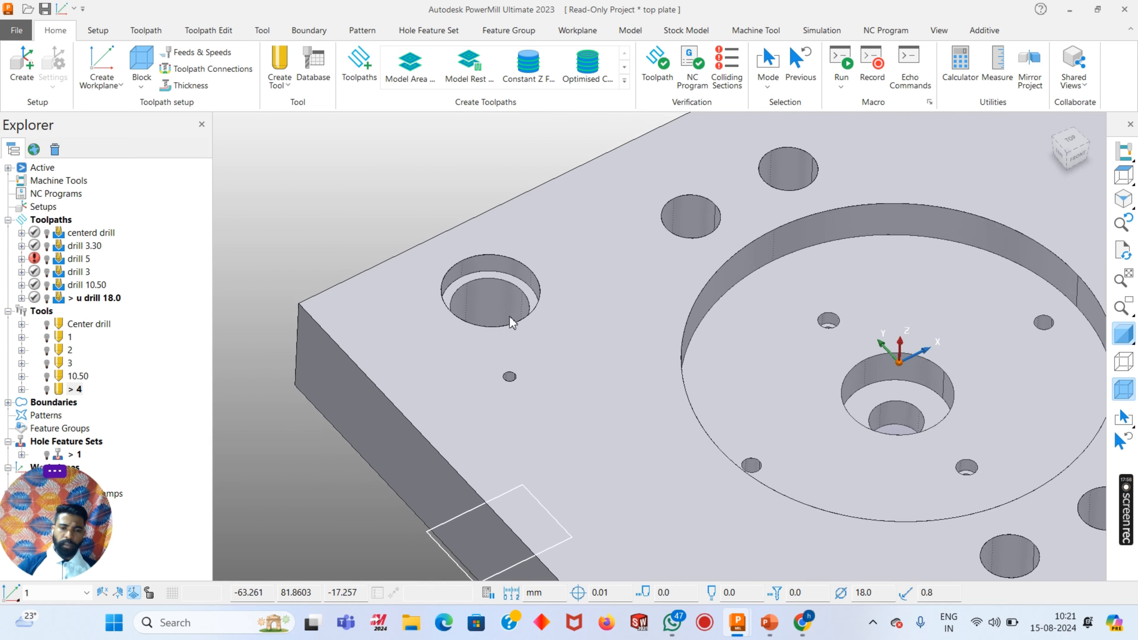
pyautogui.keyDown('shift'); pyautogui.moveTo(518, 322); pyautogui.dragTo(523, 278, button='middle'); pyautogui.keyUp('shift')
pyautogui.scroll(3, 522, 255)
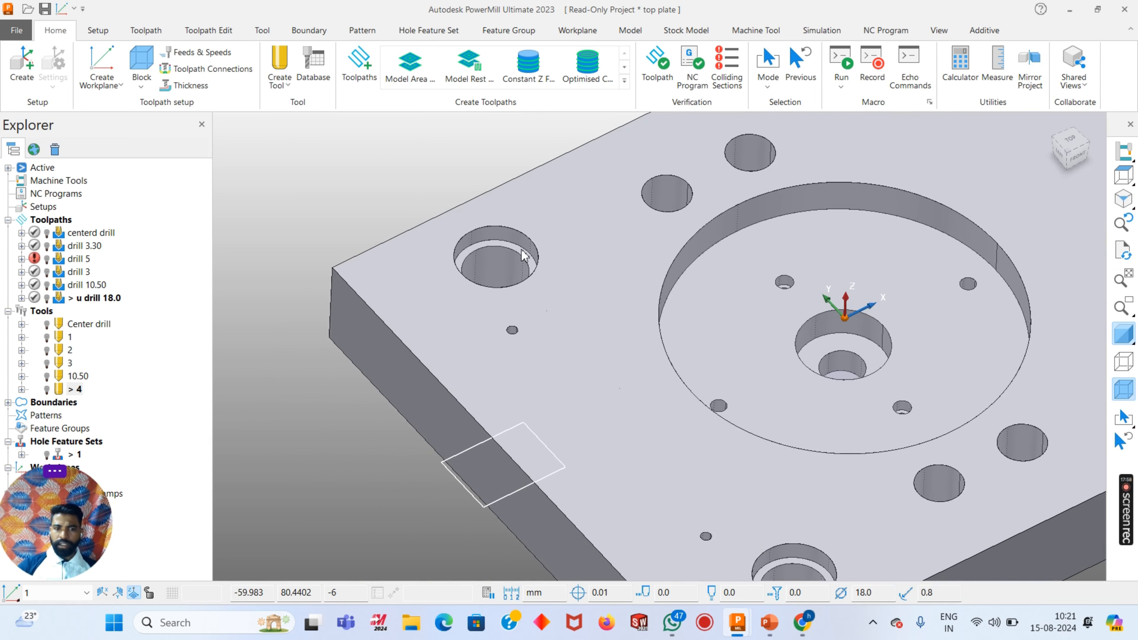
pyautogui.scroll(-4, 527, 272)
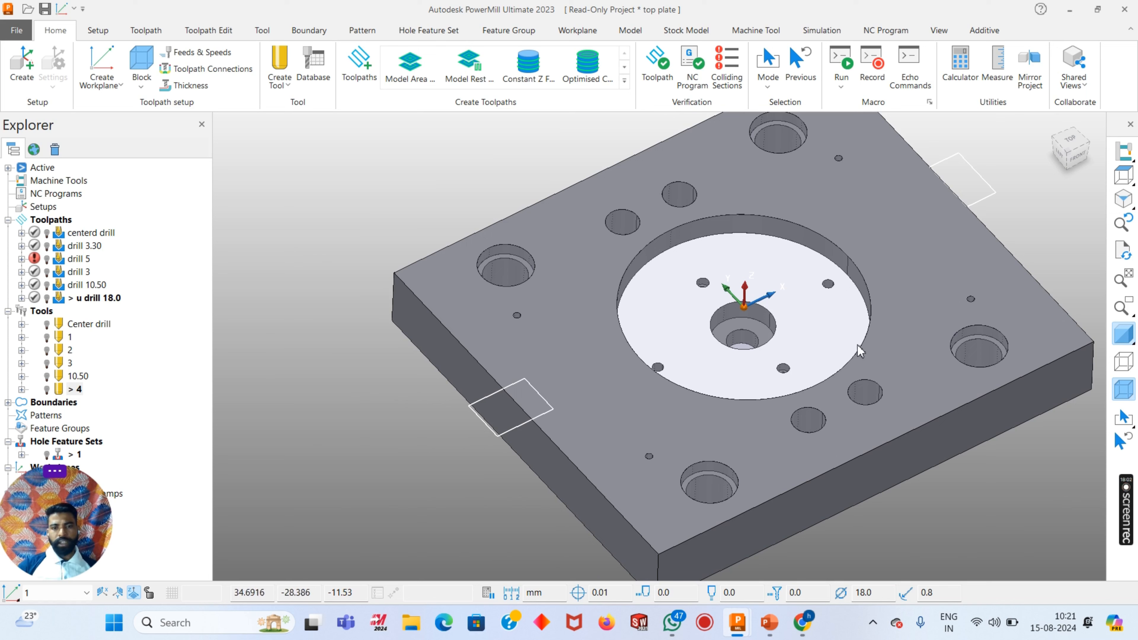
# Create a user defined boundary and insert the edges of the circular pocket's floor from the model
pyautogui.rightClick(278, 157)
pyautogui.moveTo(388, 200)
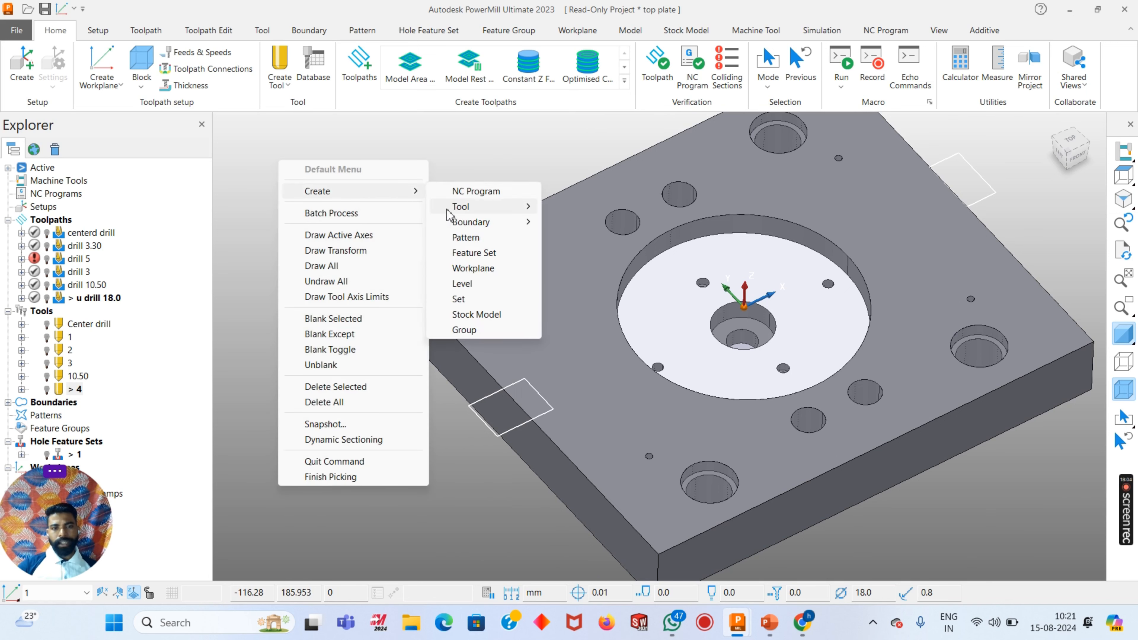
pyautogui.moveTo(526, 222)
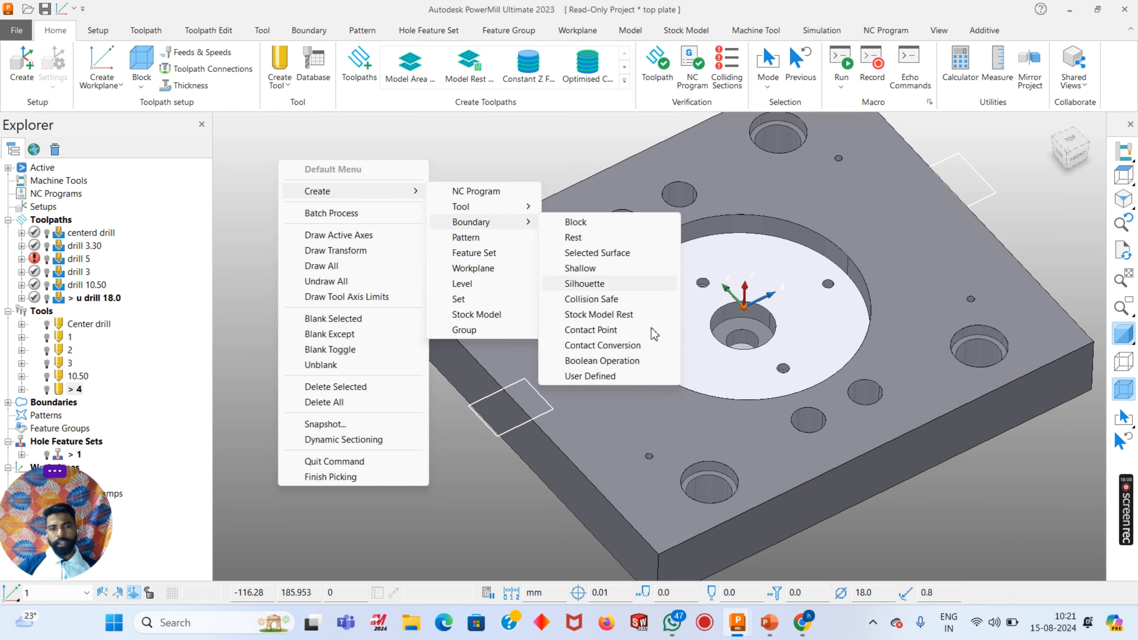
pyautogui.click(582, 376)
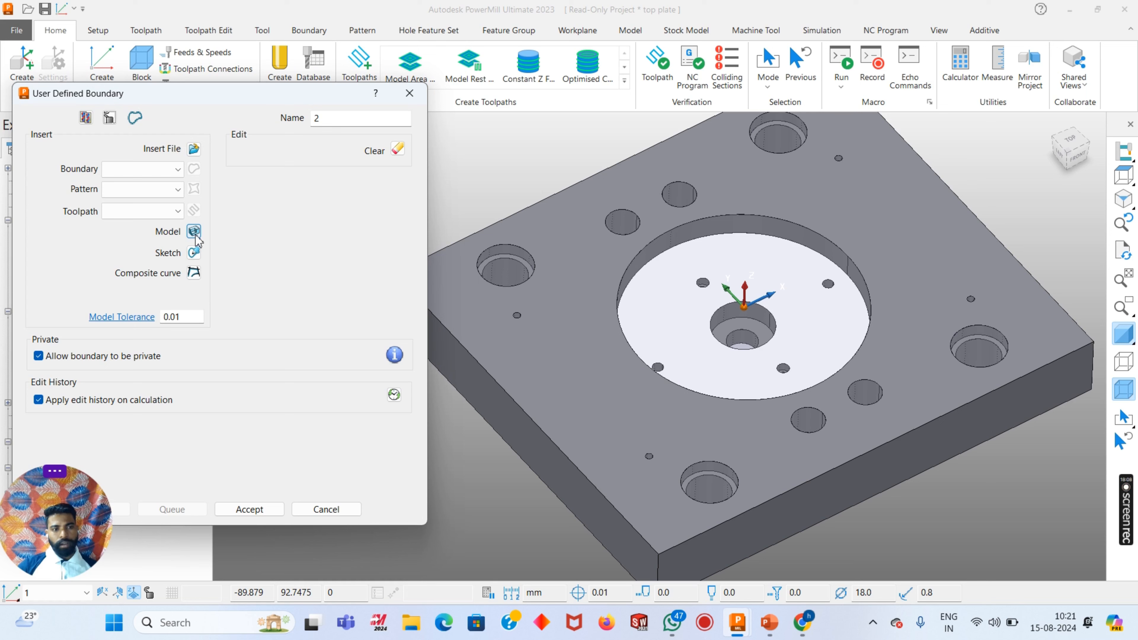
pyautogui.click(195, 233)
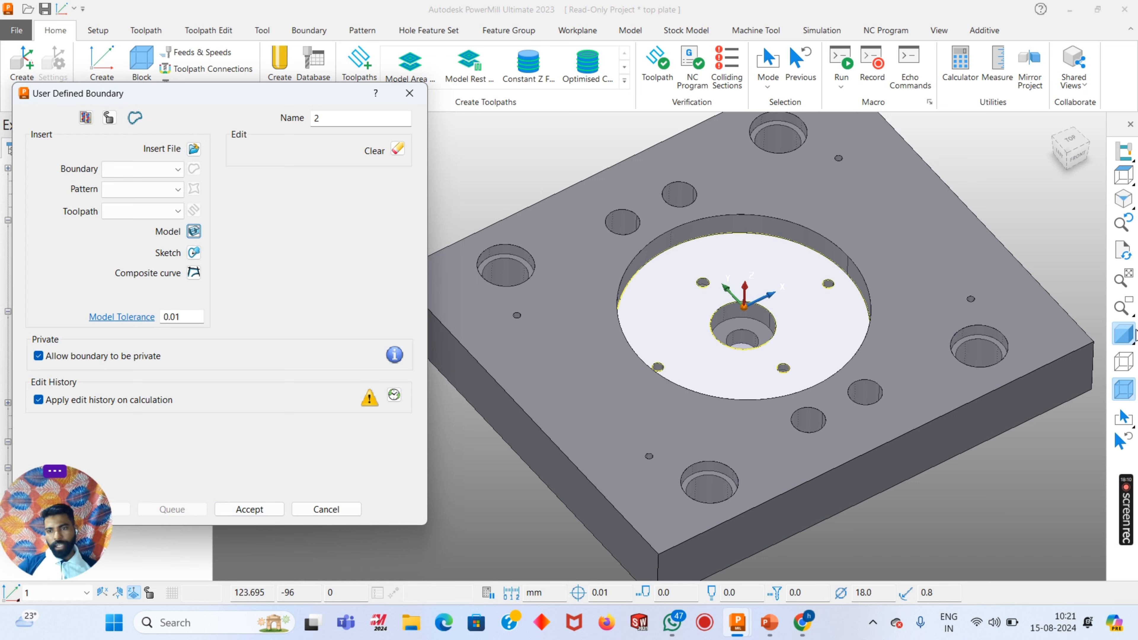
# Hide the model and delete the boundary's central circle and four small hole circles, keeping only the outer pocket circle
pyautogui.click(1130, 331)
pyautogui.click(1122, 389)
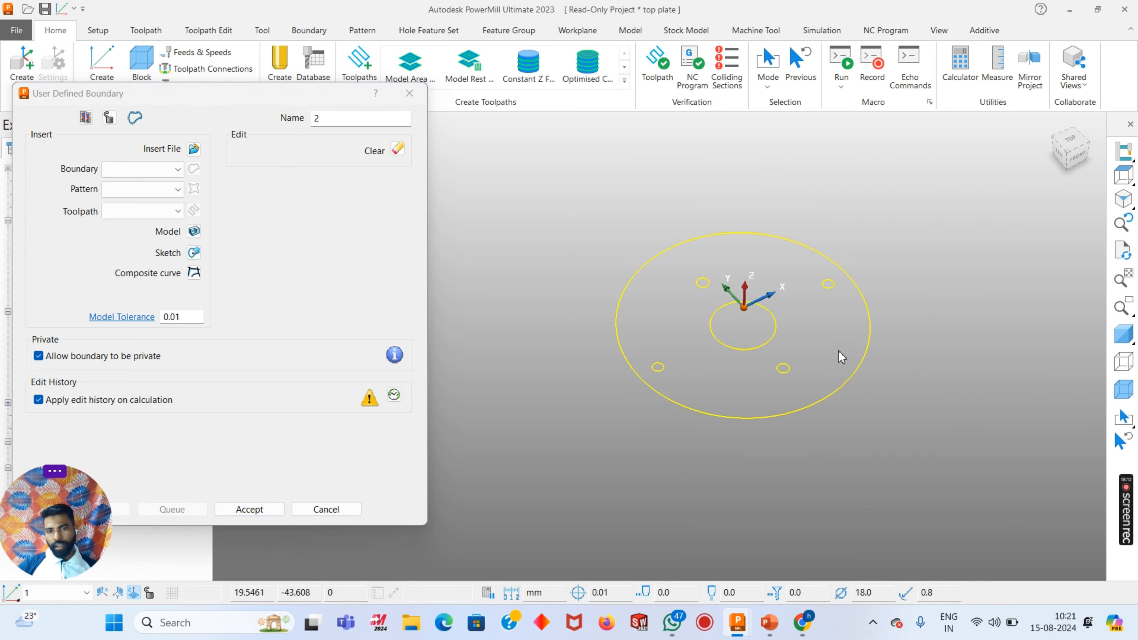
pyautogui.moveTo(838, 350); pyautogui.dragTo(860, 426)
pyautogui.click(935, 395)
pyautogui.moveTo(681, 271); pyautogui.dragTo(841, 377)
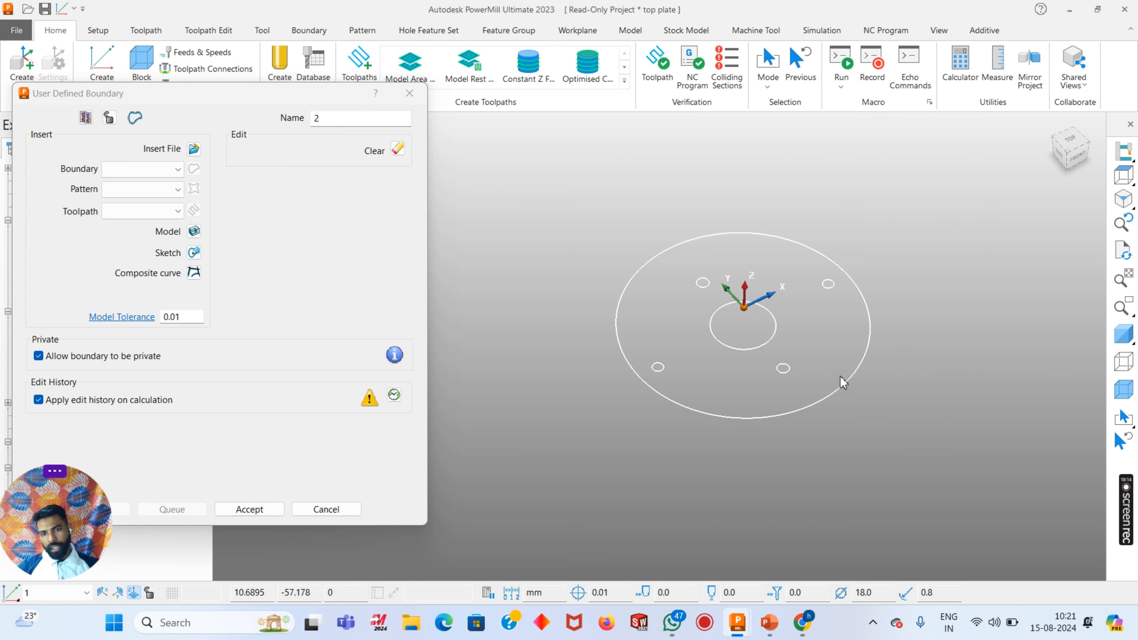
pyautogui.press('Delete')
pyautogui.click(657, 366)
pyautogui.press('Delete')
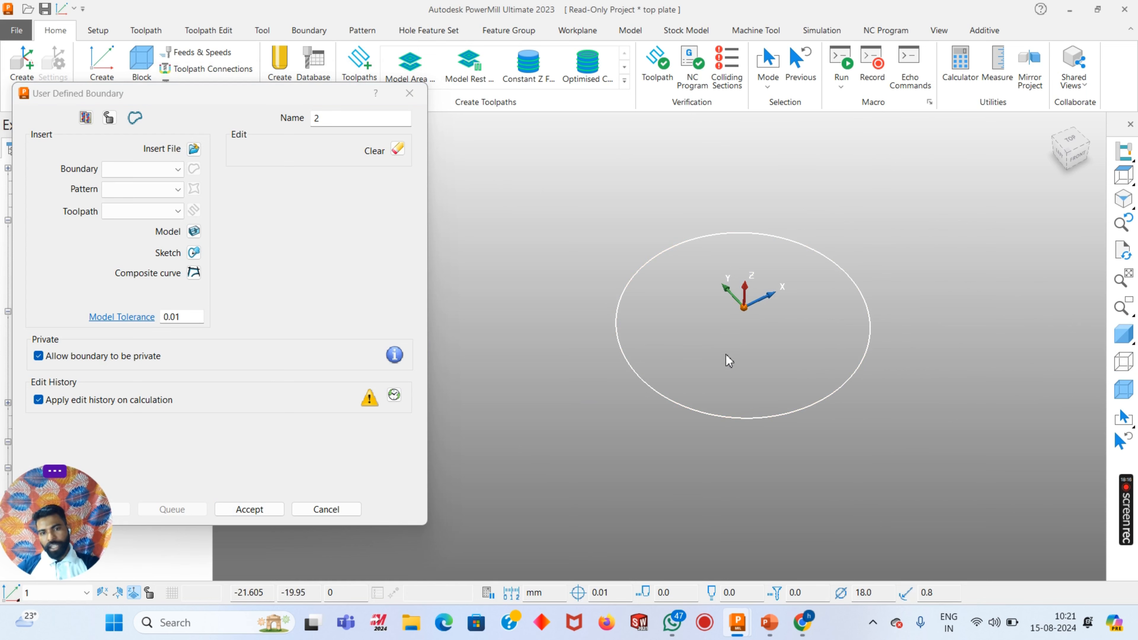
# Project the pocket circle onto the plate's top plane in the curve editor, and accept the user defined boundary
pyautogui.click(193, 232)
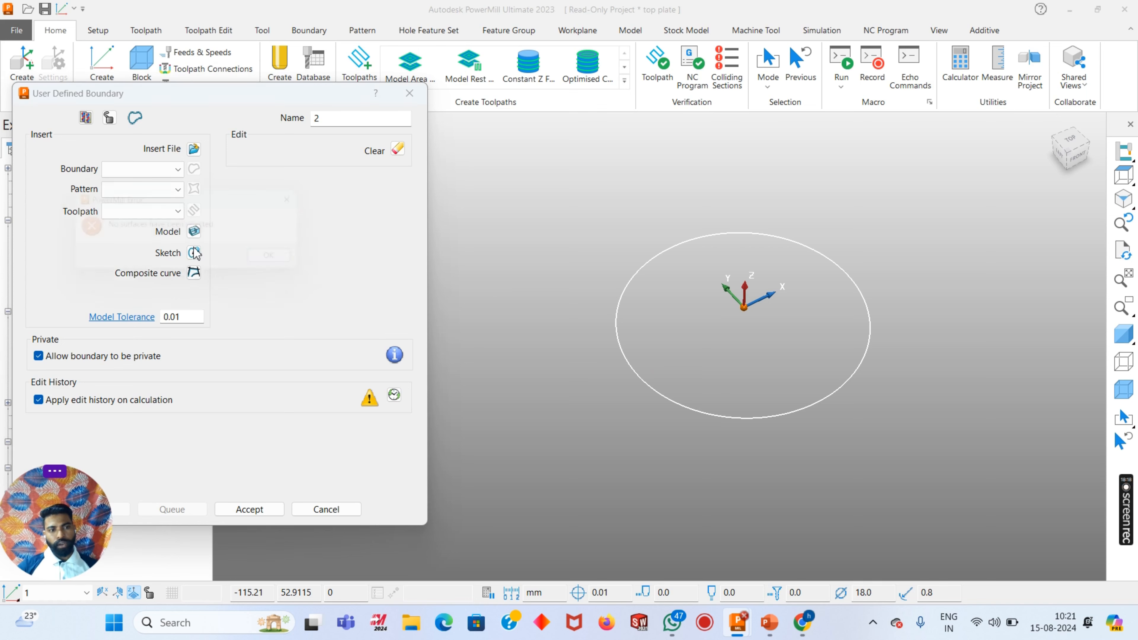
pyautogui.click(286, 262)
pyautogui.click(193, 253)
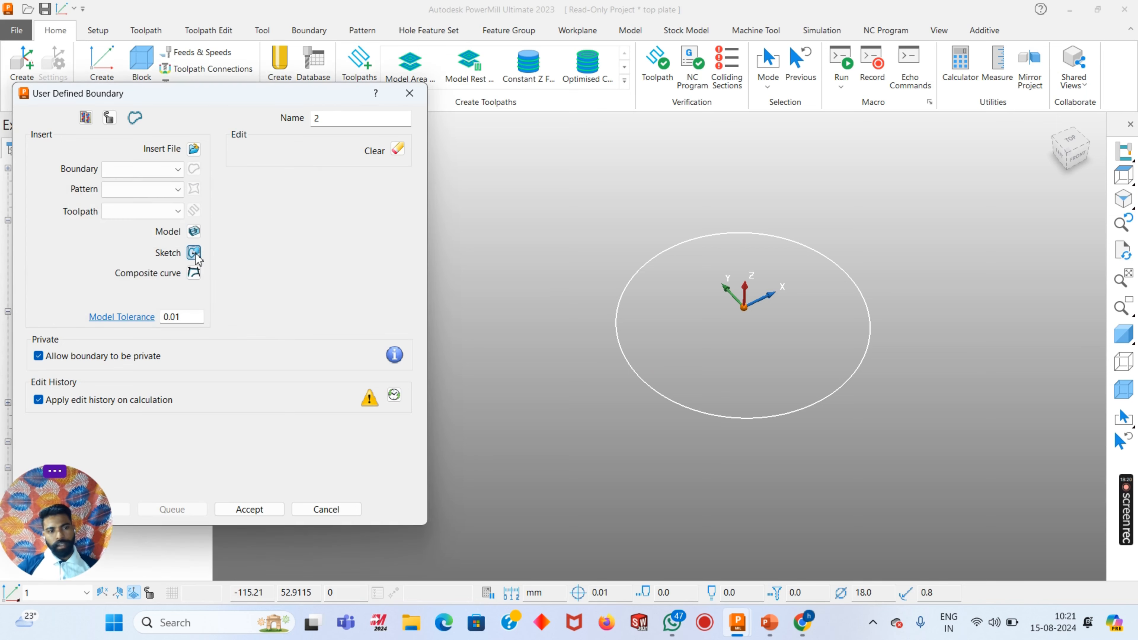
pyautogui.click(502, 83)
pyautogui.click(507, 147)
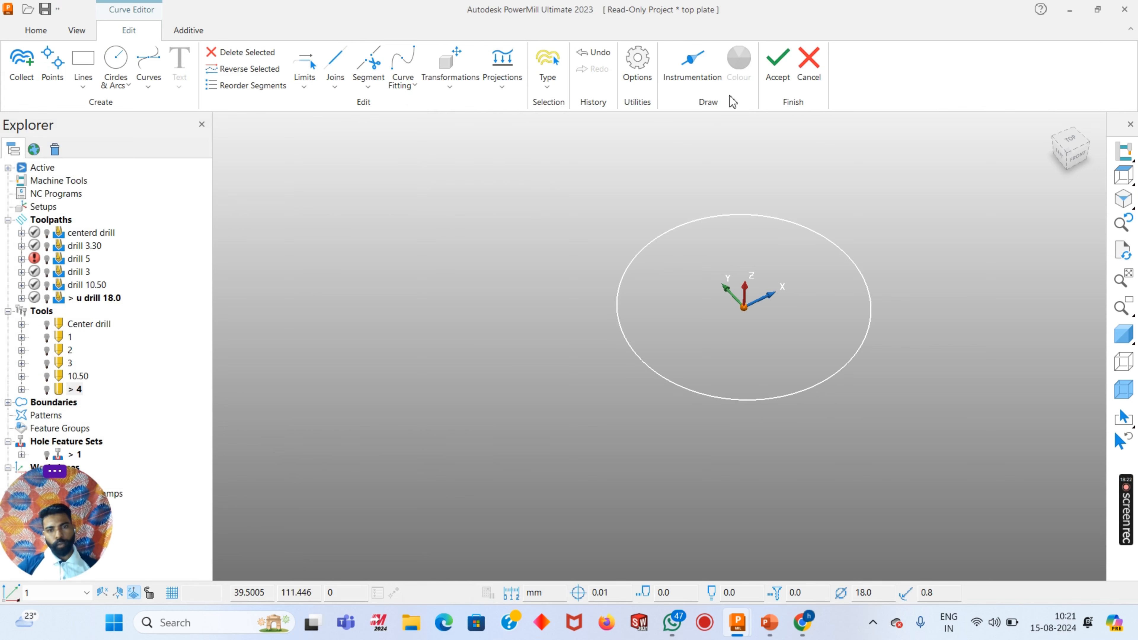
pyautogui.click(778, 65)
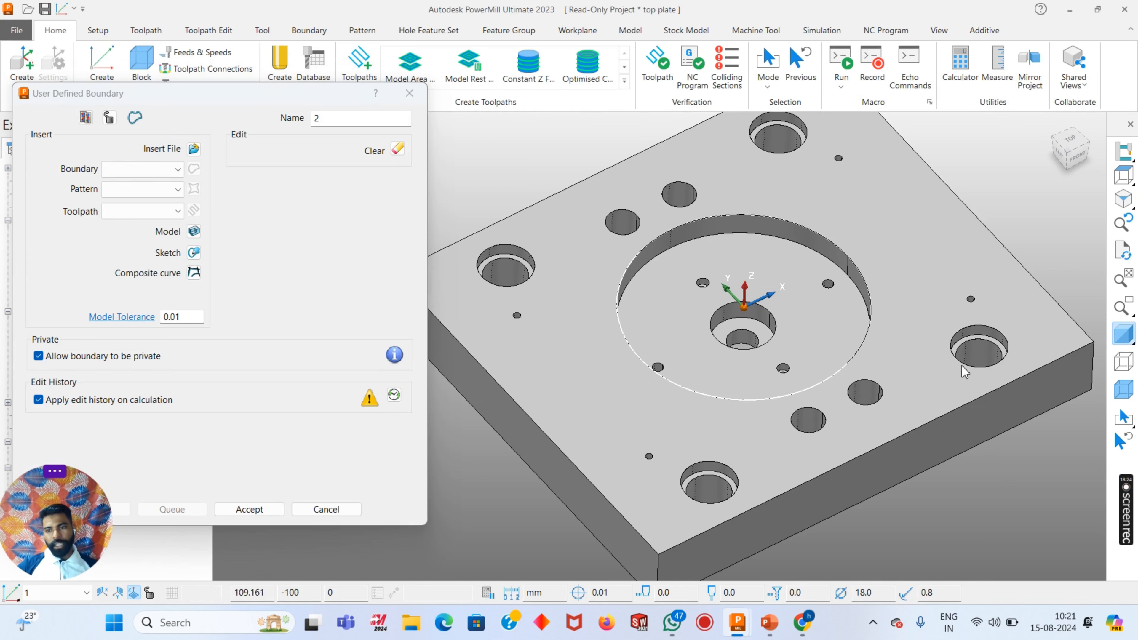
pyautogui.click(249, 509)
# Recalculate the box block from the model in the active workplane and close the block settings
pyautogui.moveTo(618, 305); pyautogui.dragTo(690, 291, button='middle')
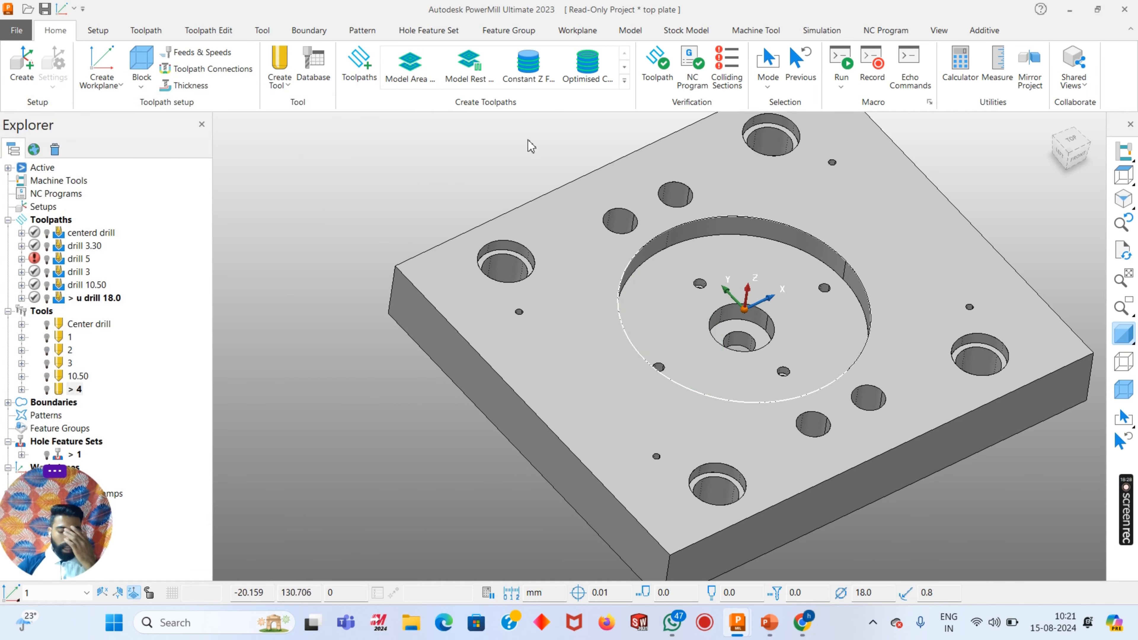
pyautogui.scroll(3, 724, 330)
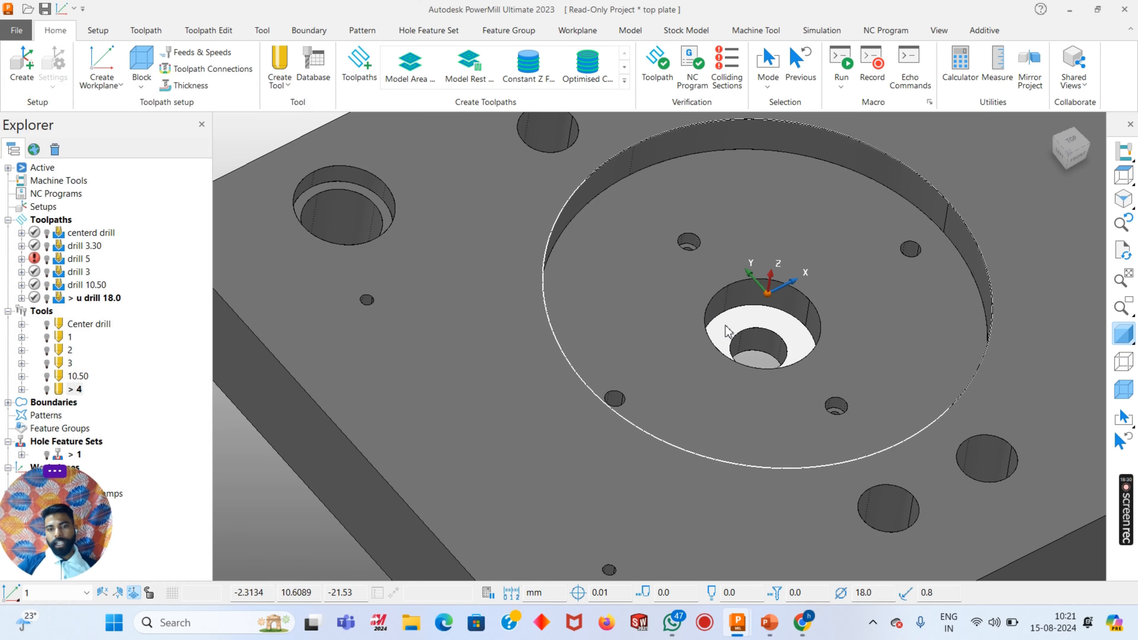
pyautogui.scroll(-1, 695, 318)
pyautogui.click(141, 63)
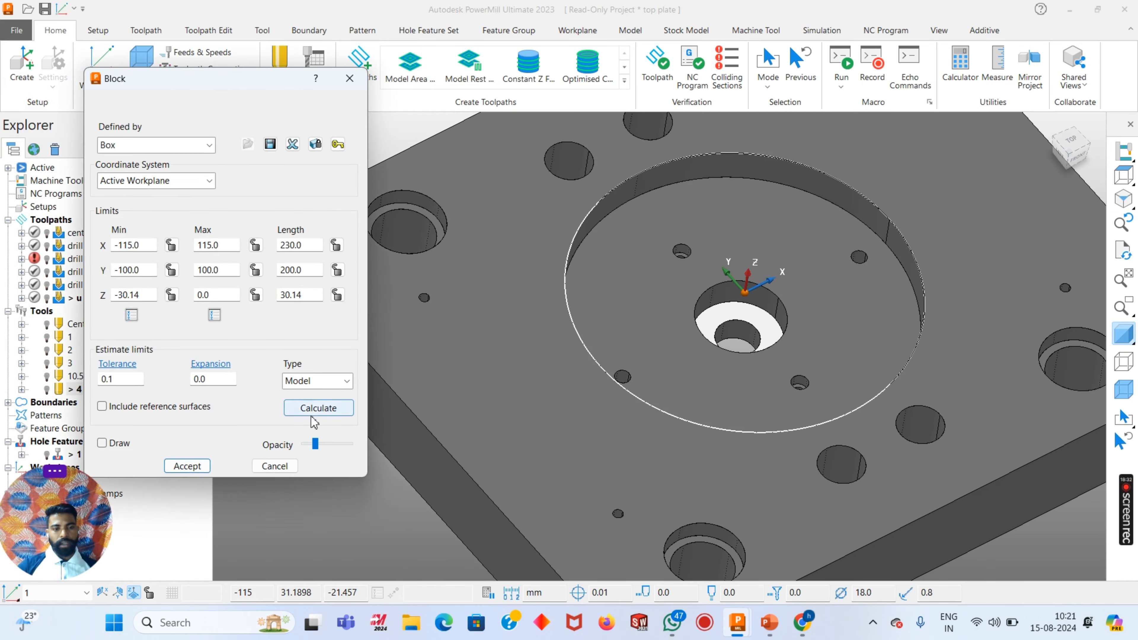
pyautogui.click(312, 409)
pyautogui.click(349, 78)
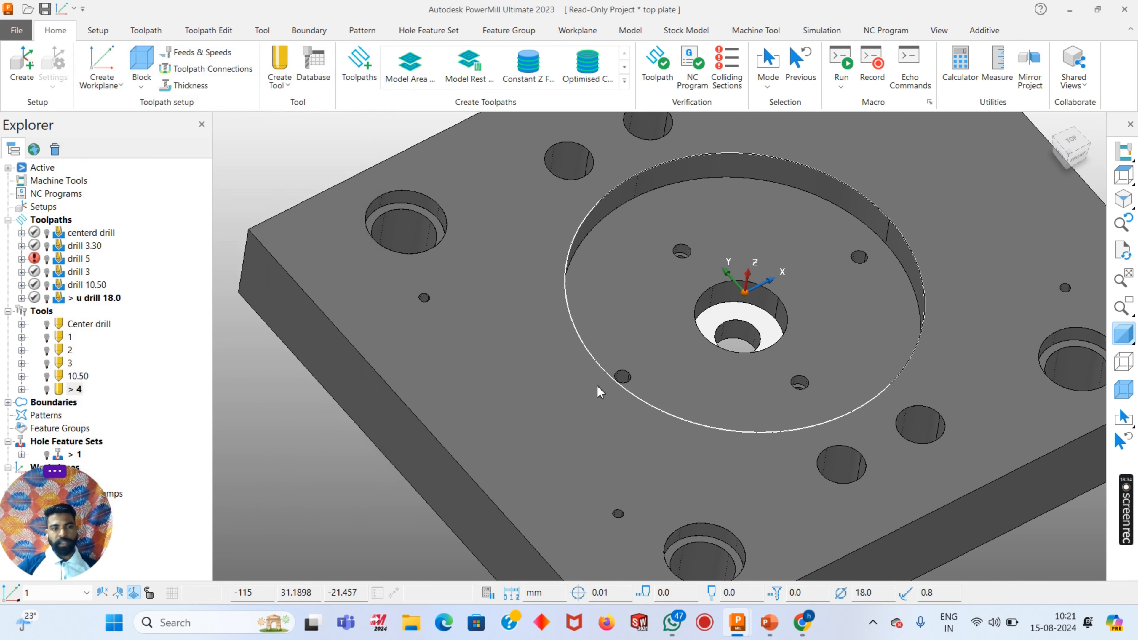
# Create a Model Area Clearance toolpath named 25bull nose, review its block settings, and open its tool settings
pyautogui.click(409, 67)
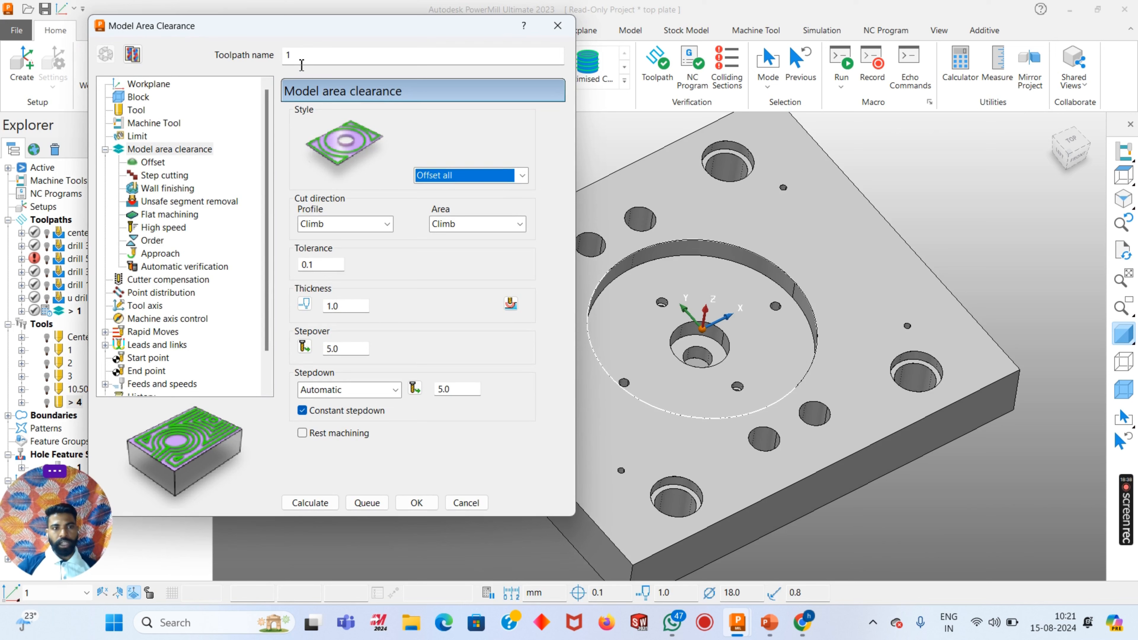
pyautogui.click(299, 60)
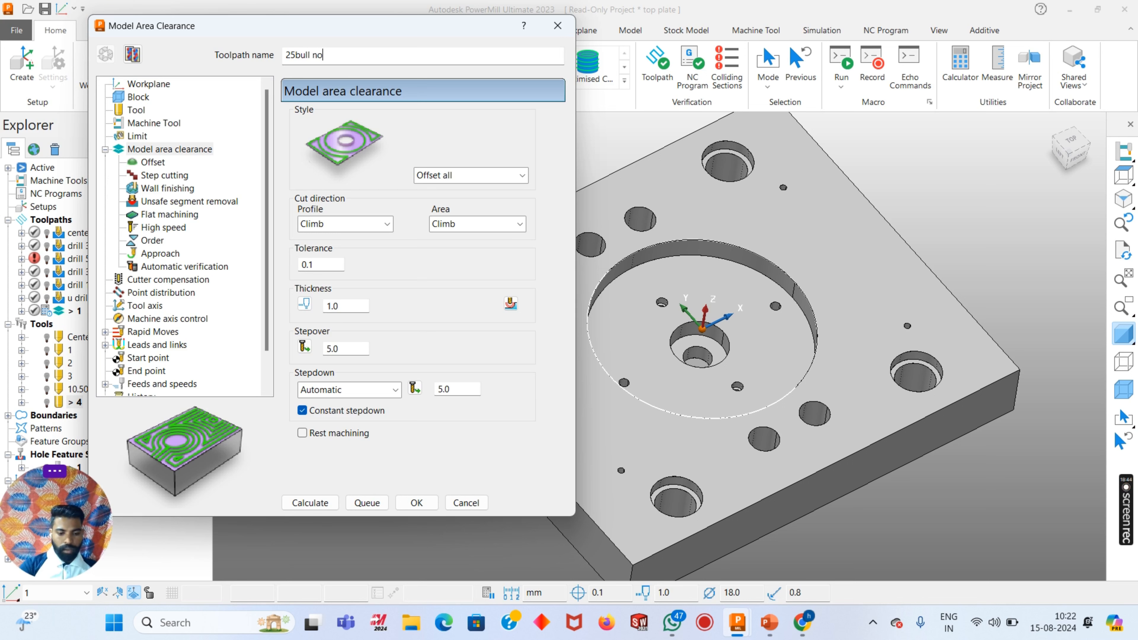
pyautogui.click(140, 85)
pyautogui.click(138, 97)
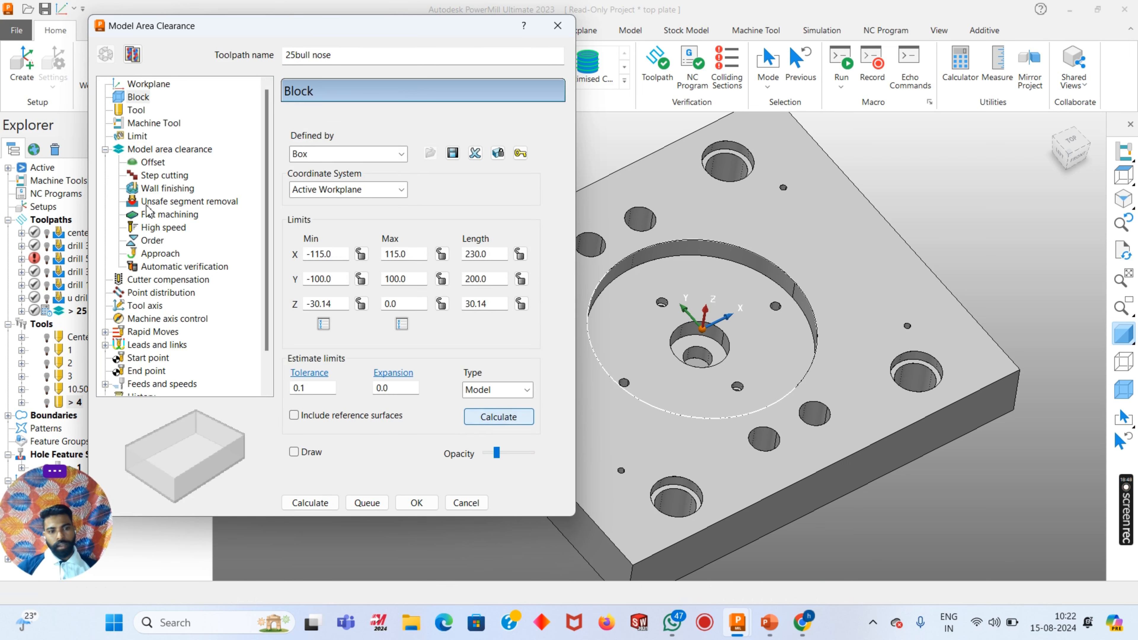
pyautogui.click(138, 110)
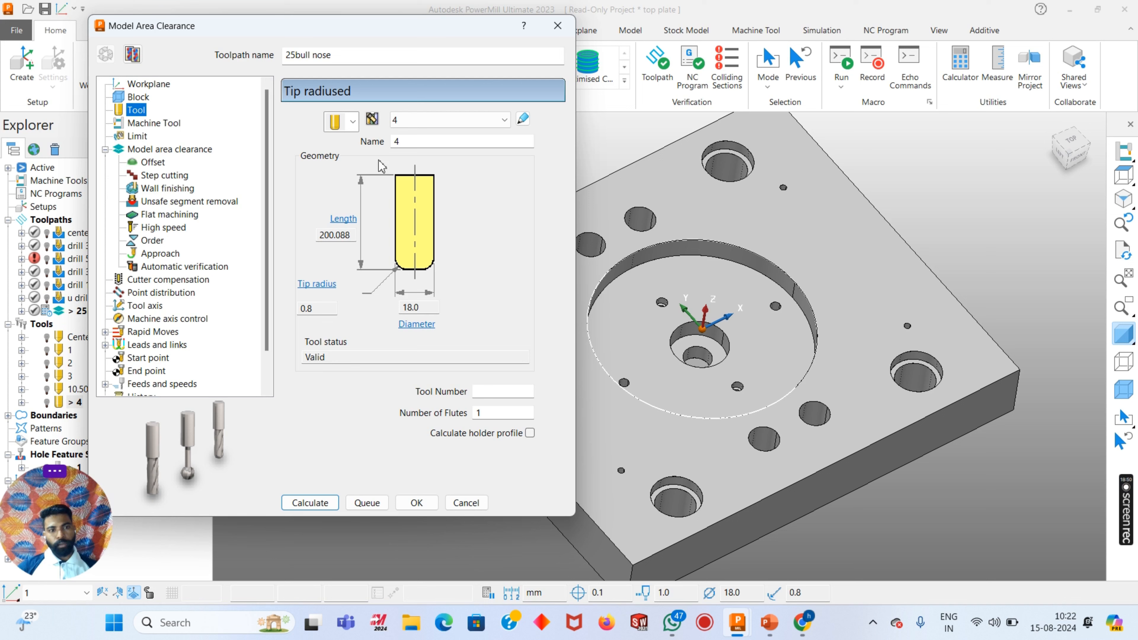
# Create a new tip radiused tool with a 25.0 mm diameter and a 1.2 mm tip radius for the toolpath
pyautogui.click(352, 121)
pyautogui.click(334, 182)
pyautogui.doubleClick(410, 307)
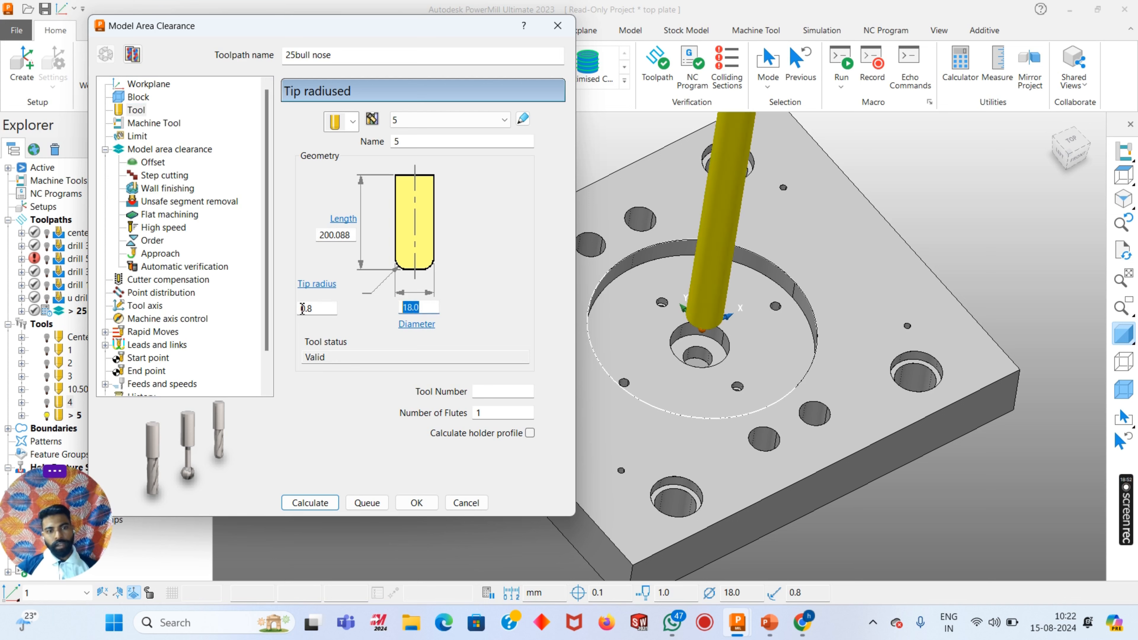
pyautogui.write('25.')
pyautogui.press('Return')
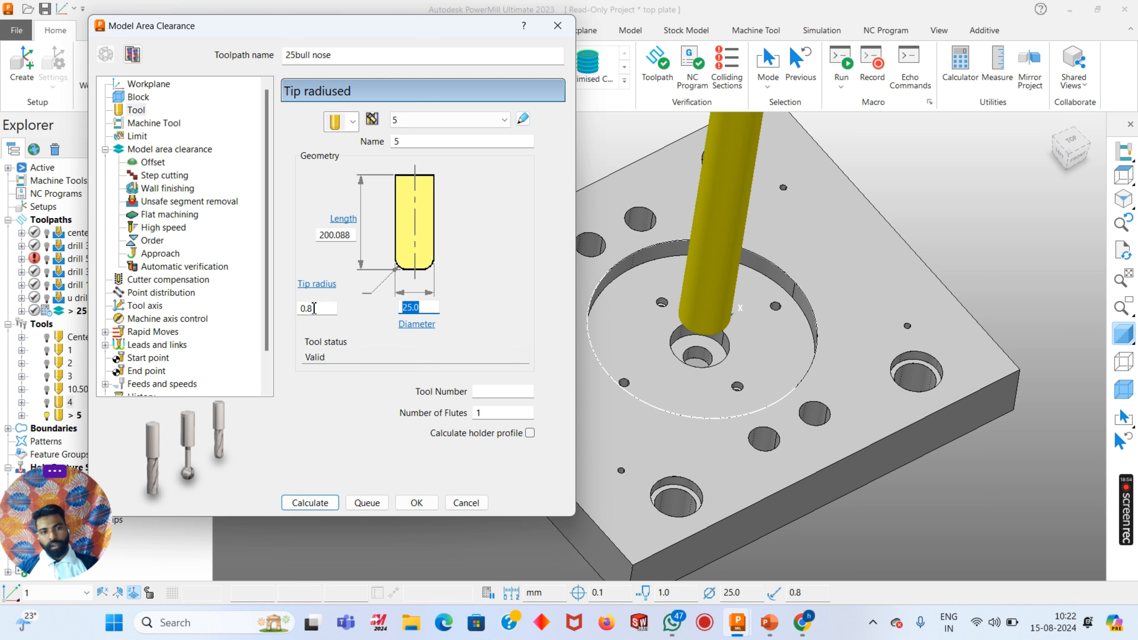
pyautogui.doubleClick(314, 308)
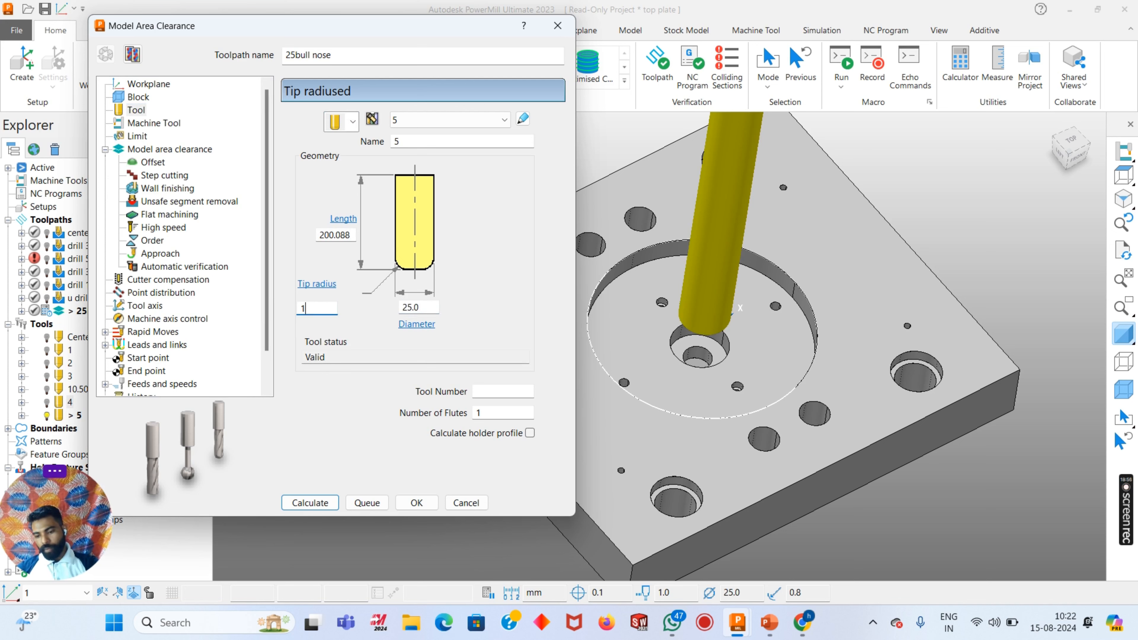
pyautogui.write('1.2')
pyautogui.press('Return')
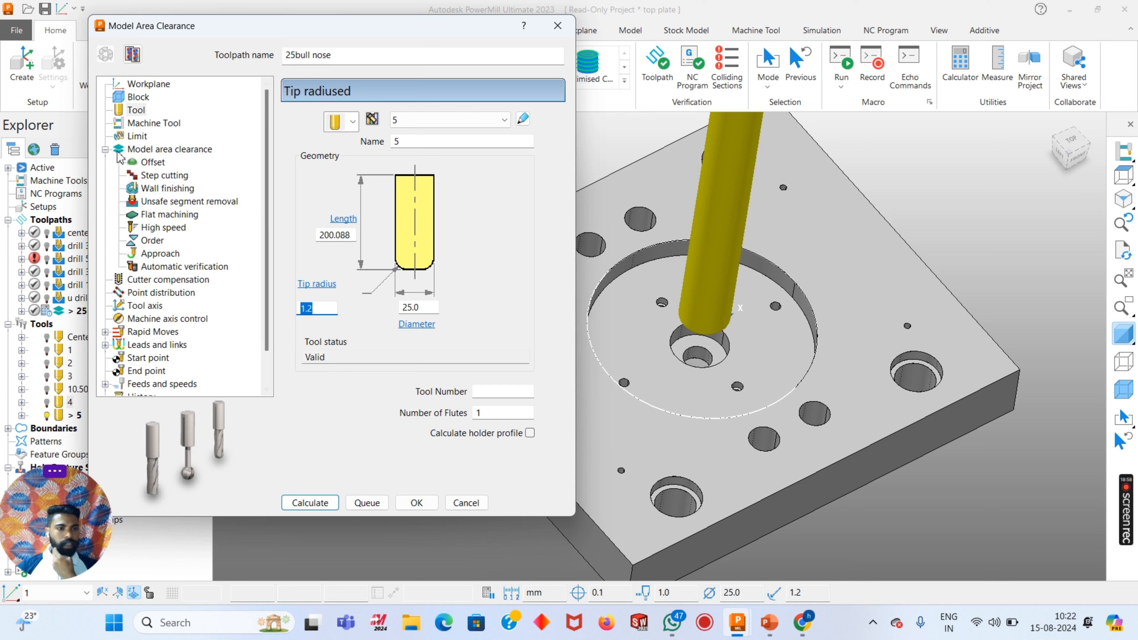
# Change the toolpath's block limit mode and choose boundary 2 as its limiting boundary
pyautogui.click(131, 123)
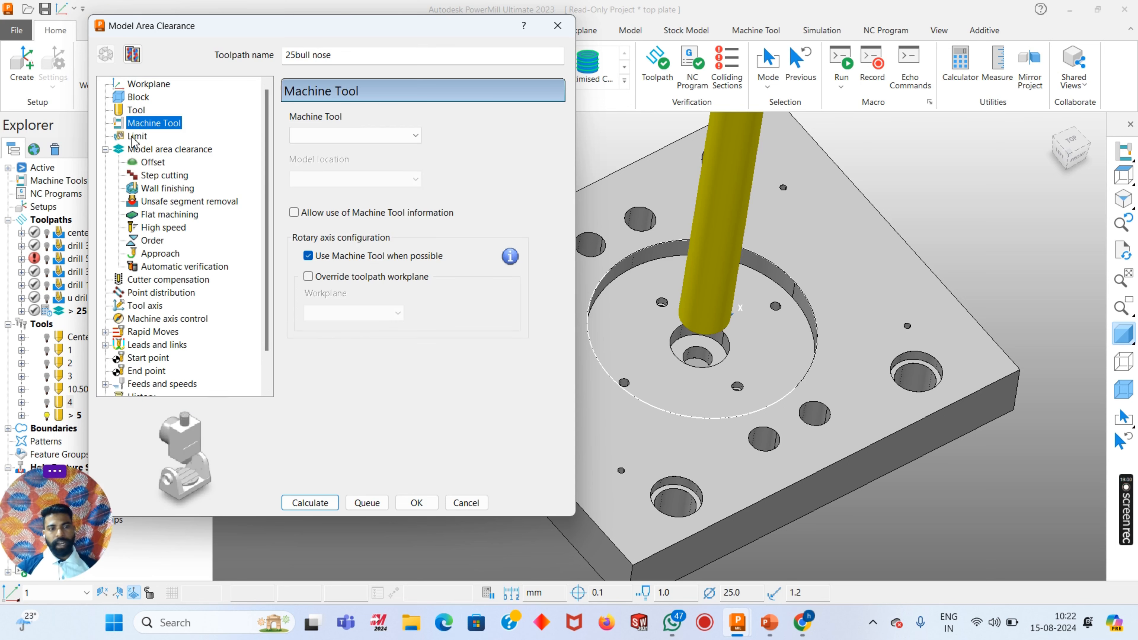
pyautogui.click(133, 137)
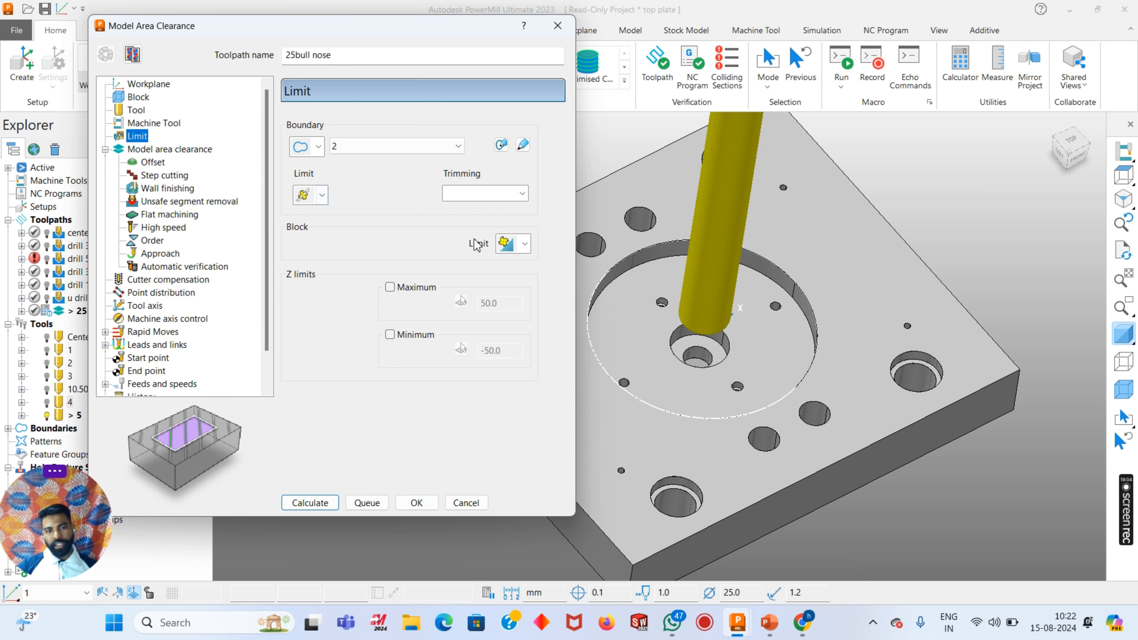
pyautogui.click(513, 247)
pyautogui.click(506, 297)
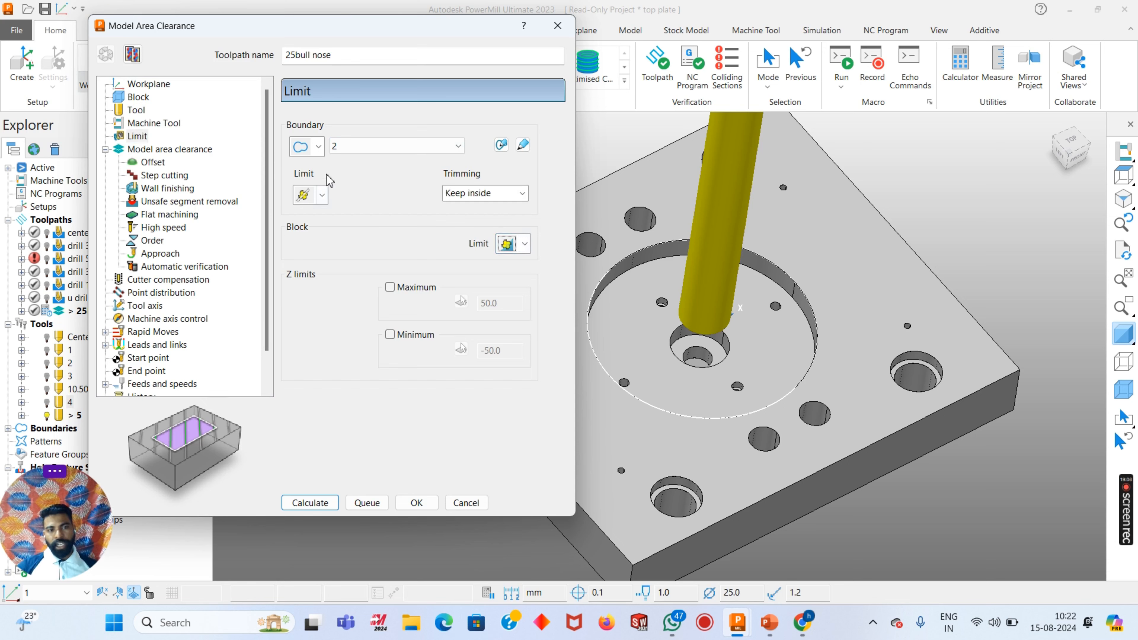
pyautogui.click(345, 155)
pyautogui.click(360, 192)
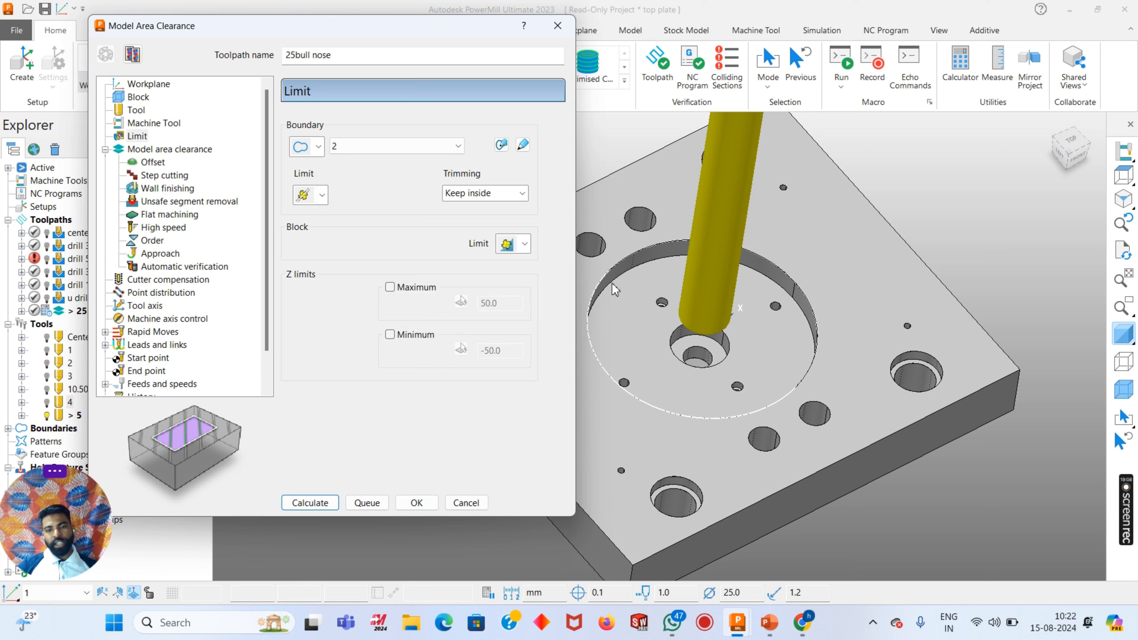
# Set both the profile and area cut directions of the model area clearance to Any
pyautogui.click(155, 151)
pyautogui.click(486, 226)
pyautogui.click(448, 265)
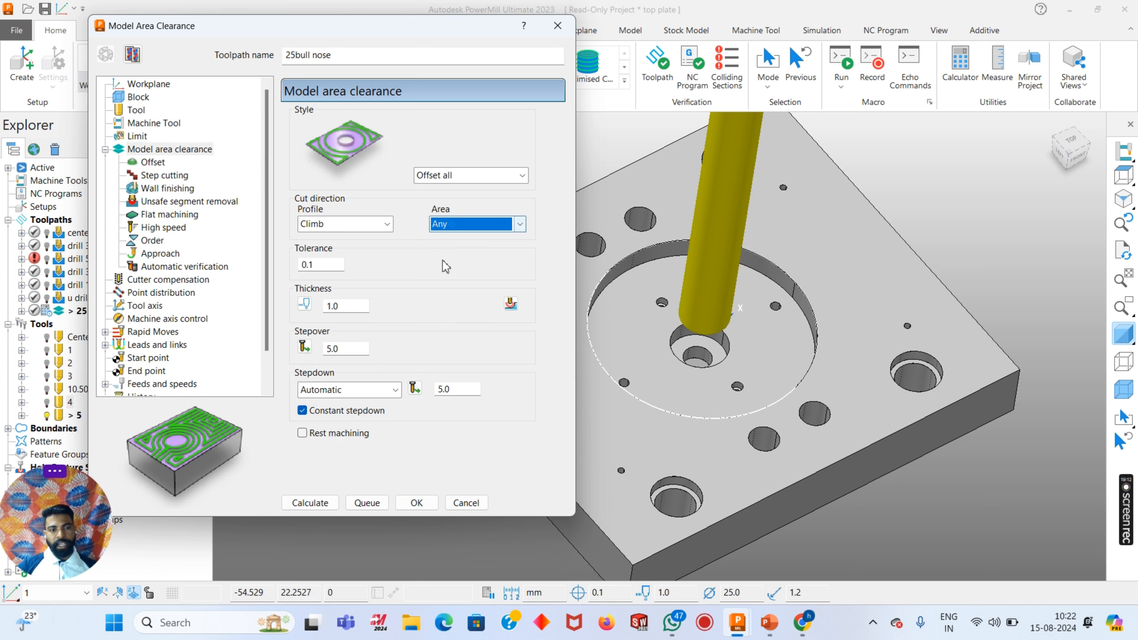
pyautogui.click(364, 224)
pyautogui.click(345, 266)
# Set the tolerance to 0.01 and use separate thickness values of 0.35 radial and 0.2 axial
pyautogui.doubleClick(325, 264)
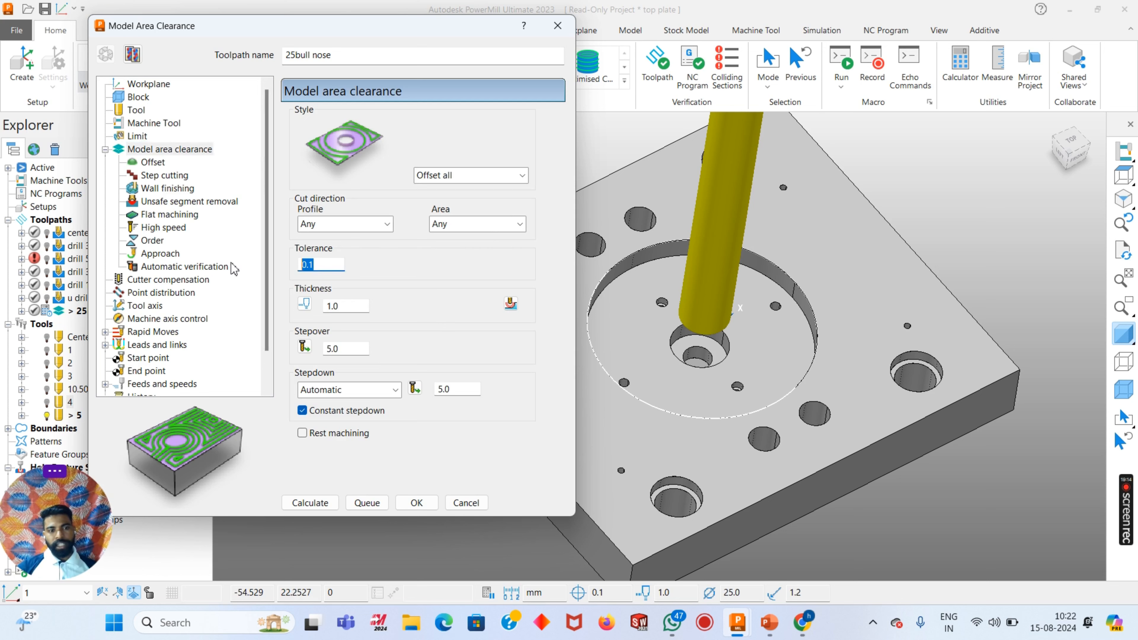
pyautogui.write('0.01')
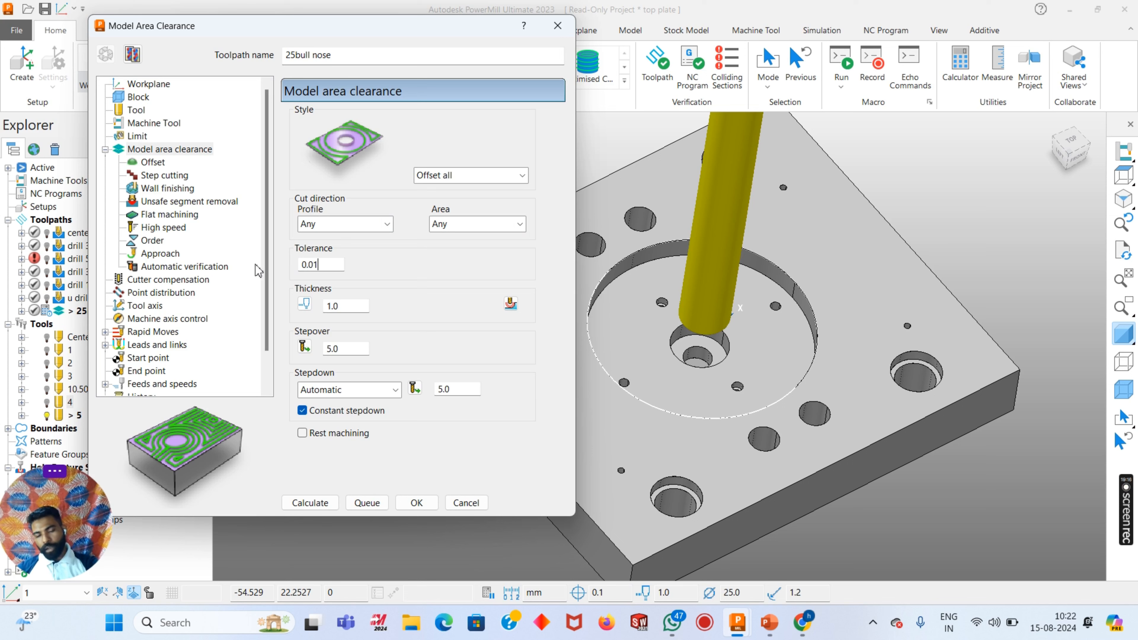
pyautogui.press('Tab')
pyautogui.write('0')
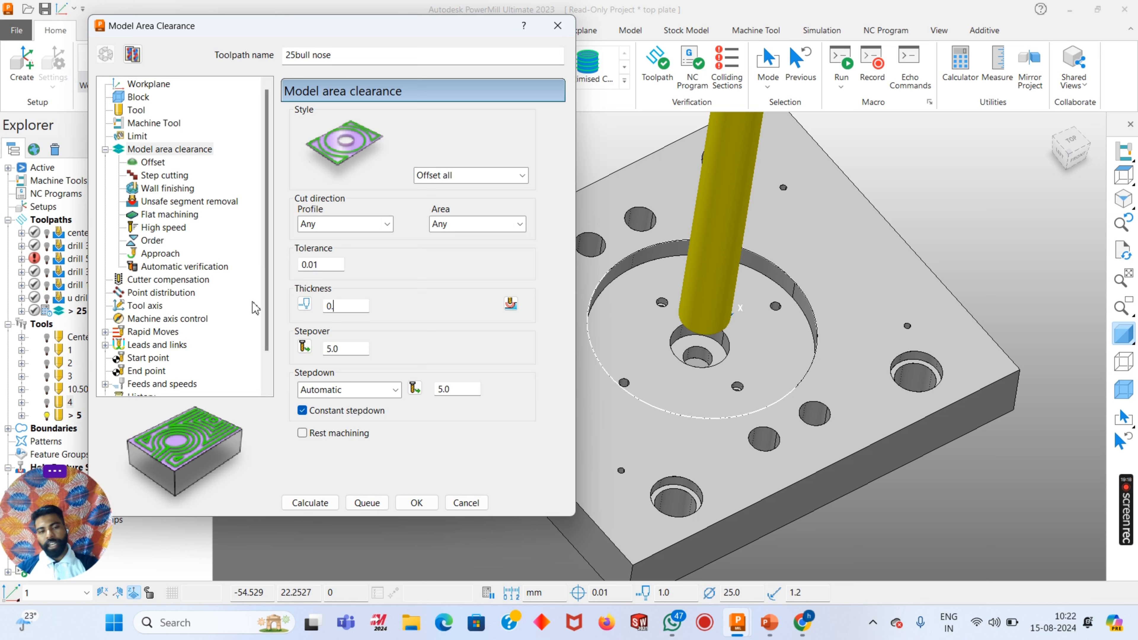
pyautogui.write('.35')
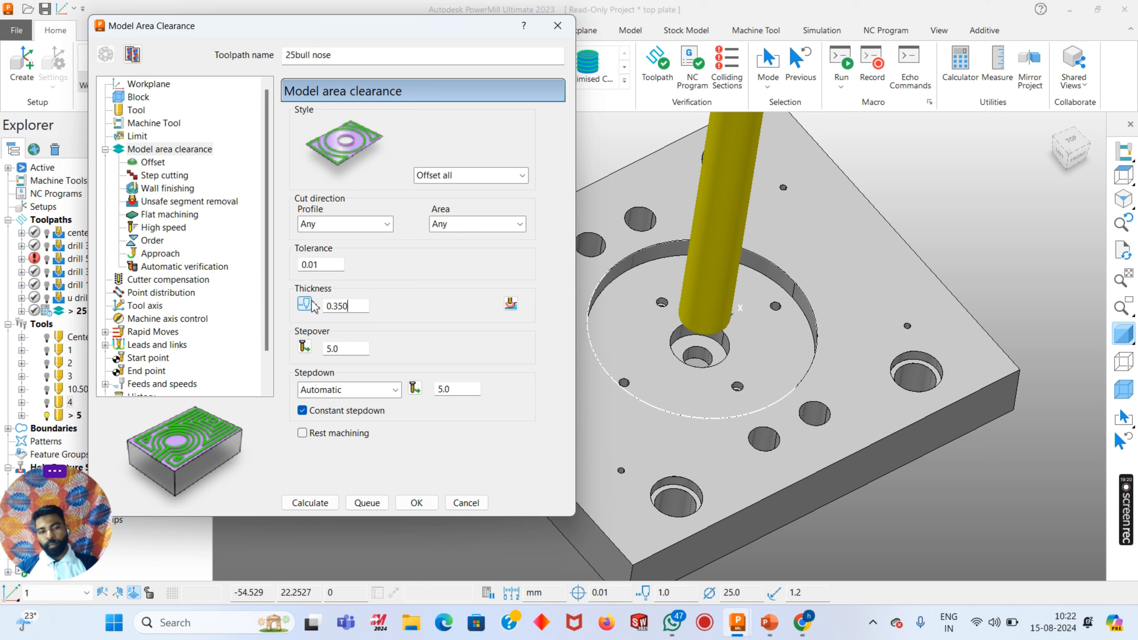
pyautogui.press('Return')
pyautogui.click(304, 304)
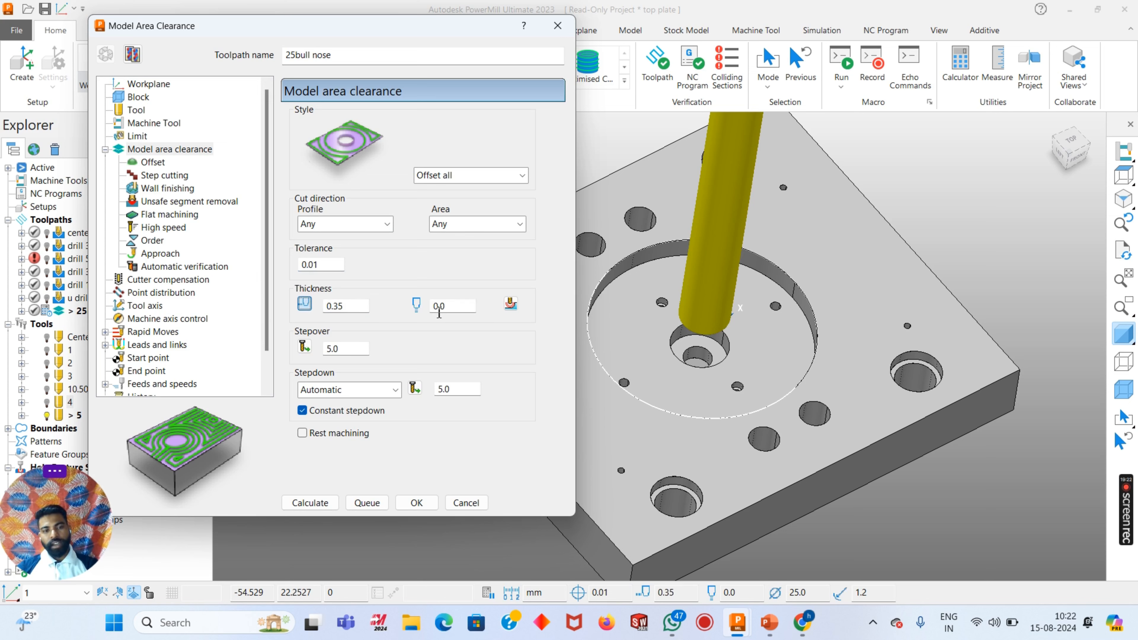
pyautogui.write('0.20')
pyautogui.press('Return')
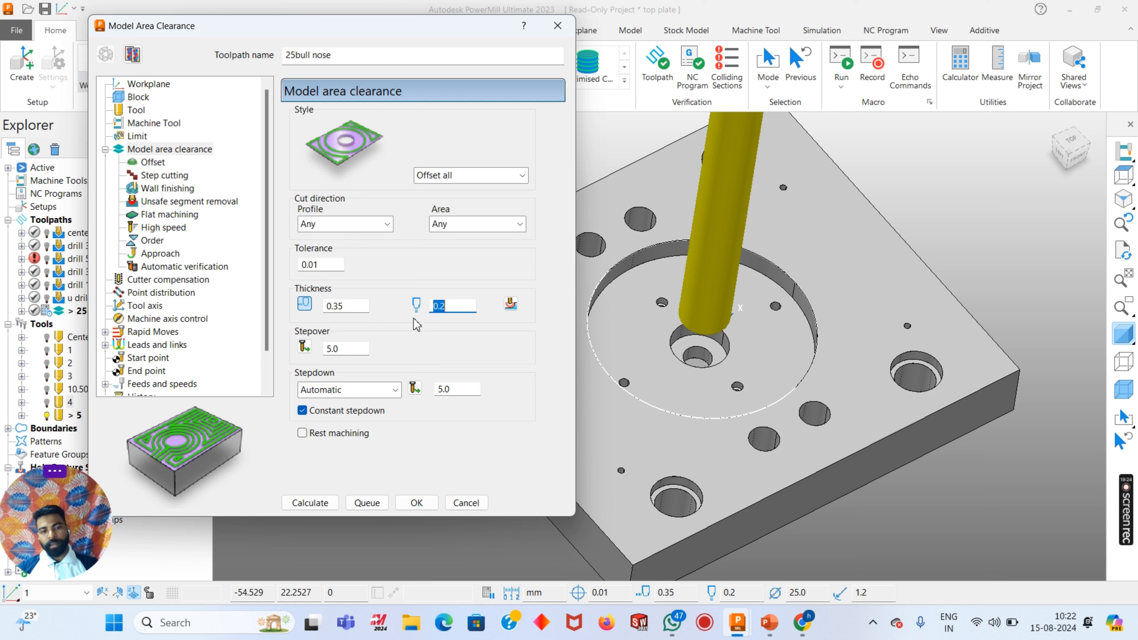
# Set the area clearance stepover to 15.0 and the automatic stepdown to 1.0
pyautogui.doubleClick(349, 354)
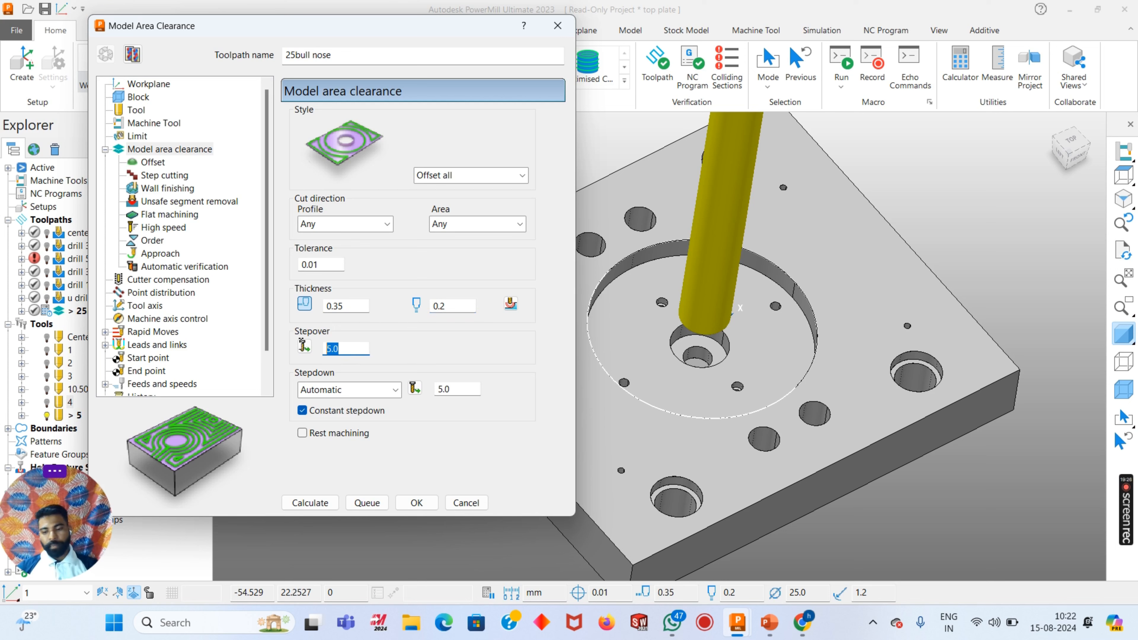
pyautogui.write('15.0')
pyautogui.press('Return')
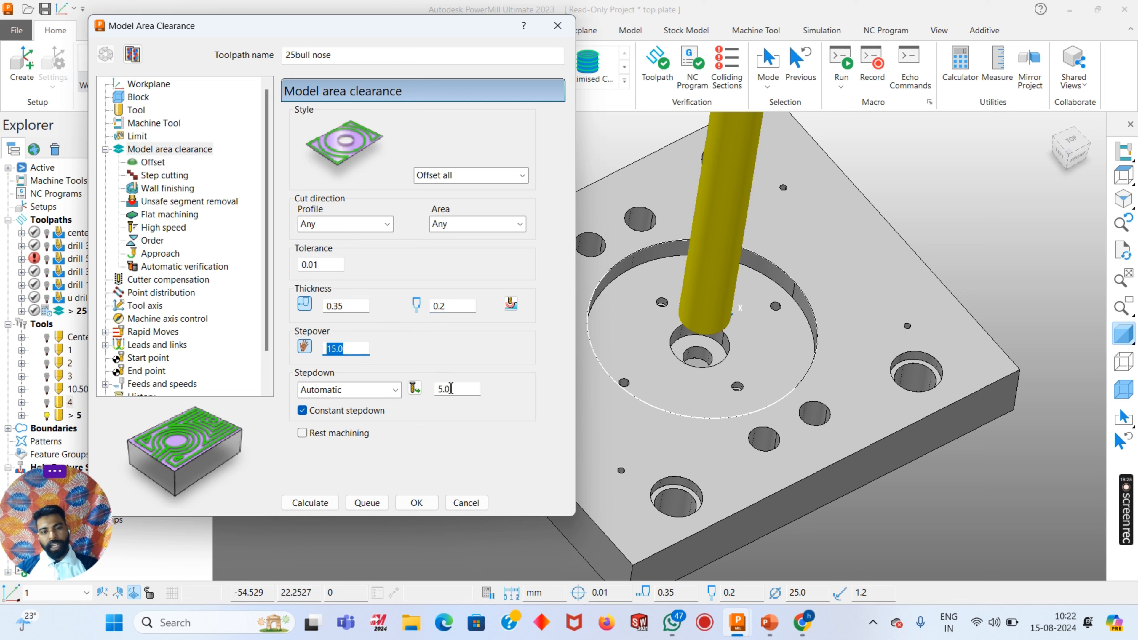
pyautogui.doubleClick(450, 388)
pyautogui.write('1')
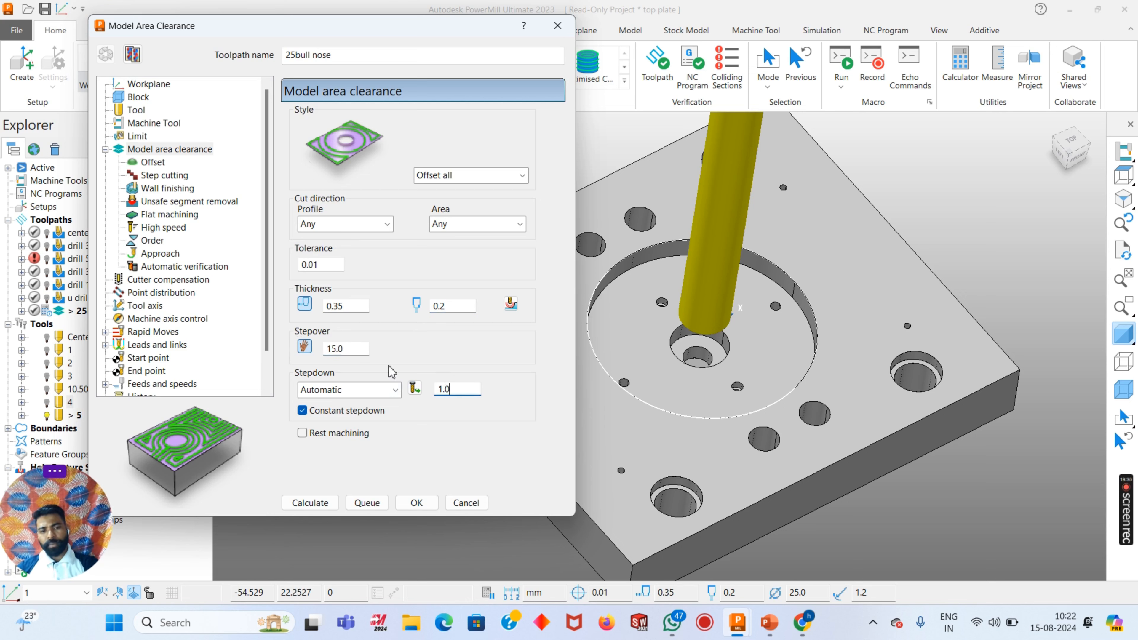
pyautogui.click(661, 348)
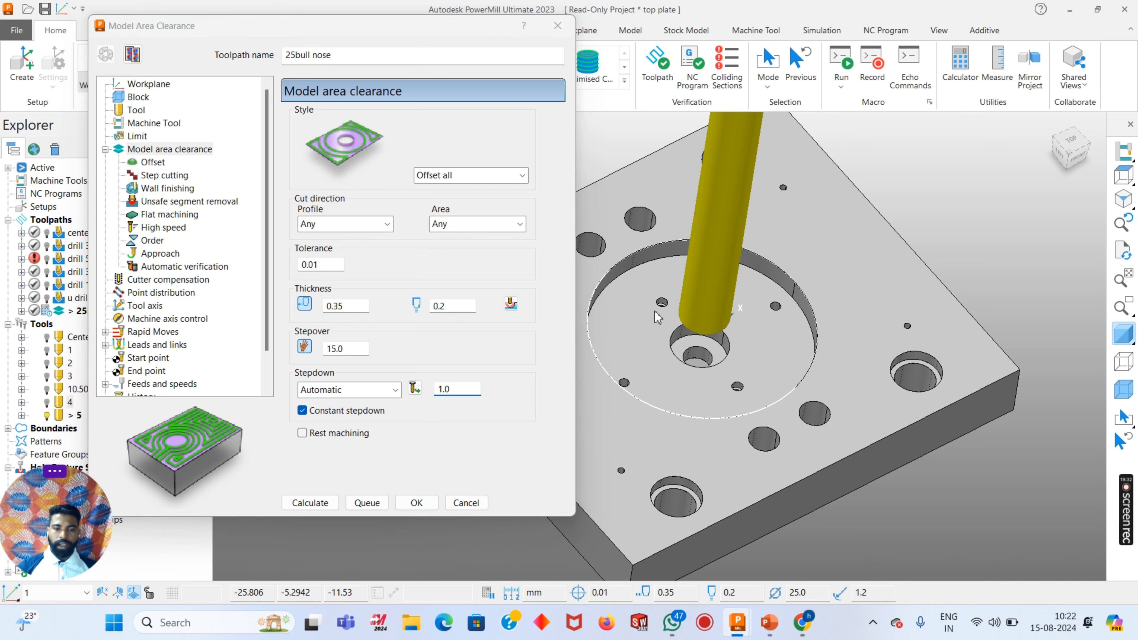
# Set the offset machining direction to Inside out
pyautogui.moveTo(657, 318); pyautogui.dragTo(657, 320, button='middle')
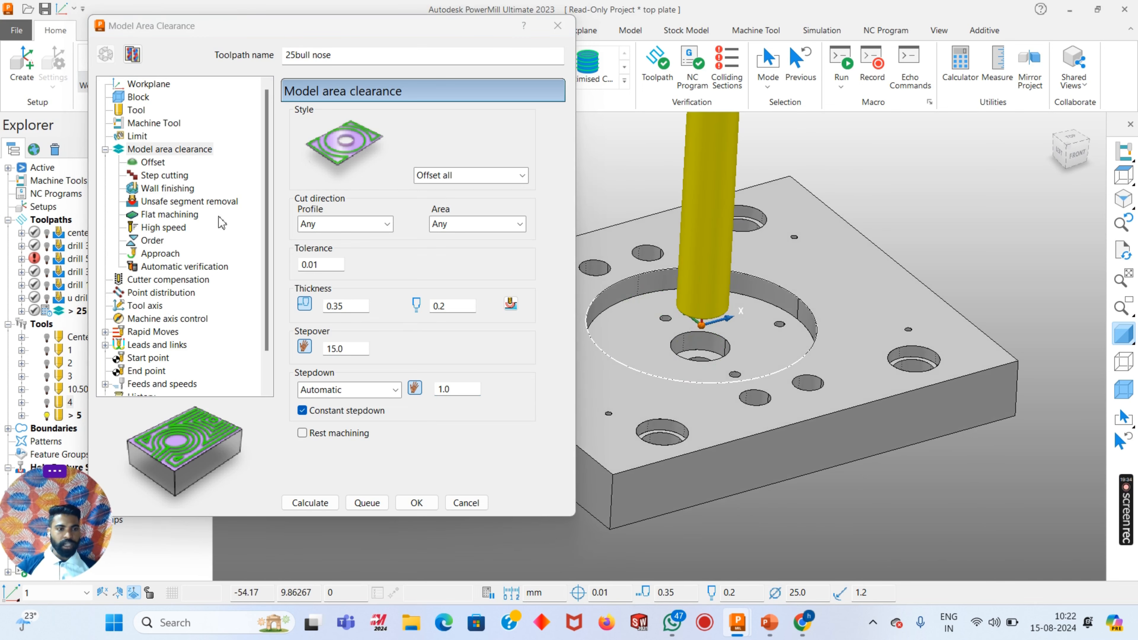
pyautogui.click(153, 162)
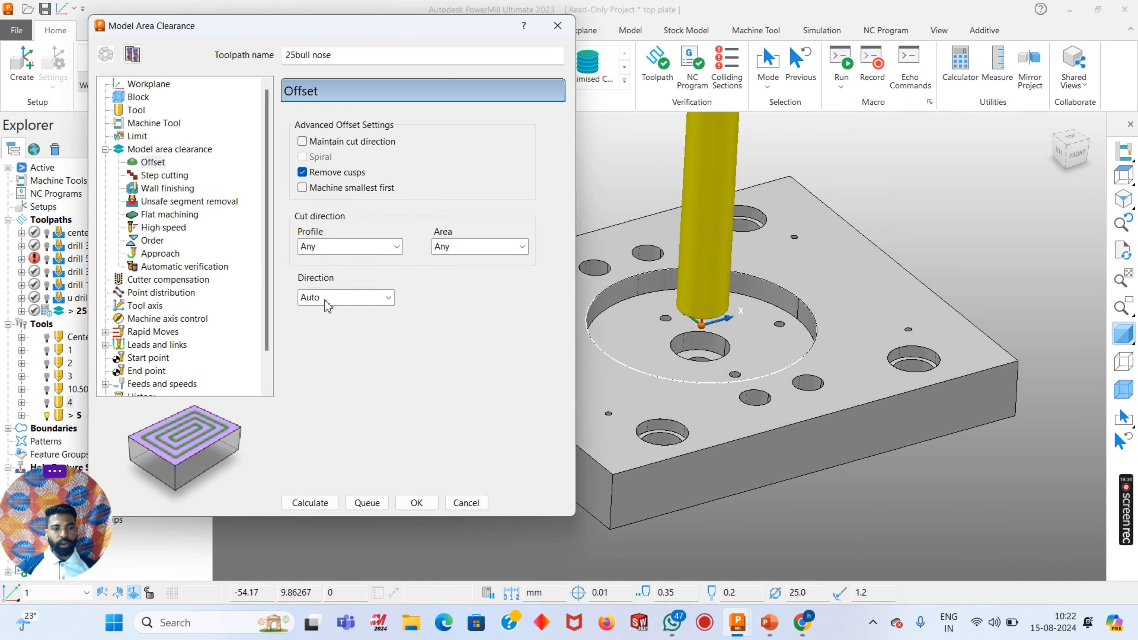
pyautogui.click(327, 297)
pyautogui.click(326, 327)
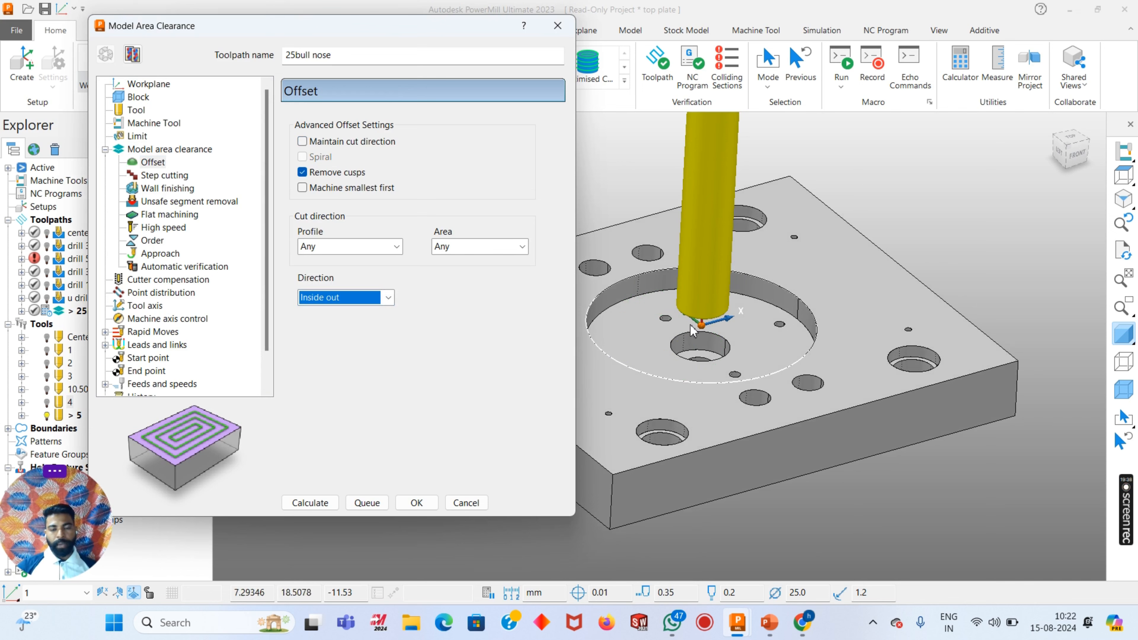
# Set flat machining to Level and enter a flat tolerance of 0.0
pyautogui.click(150, 180)
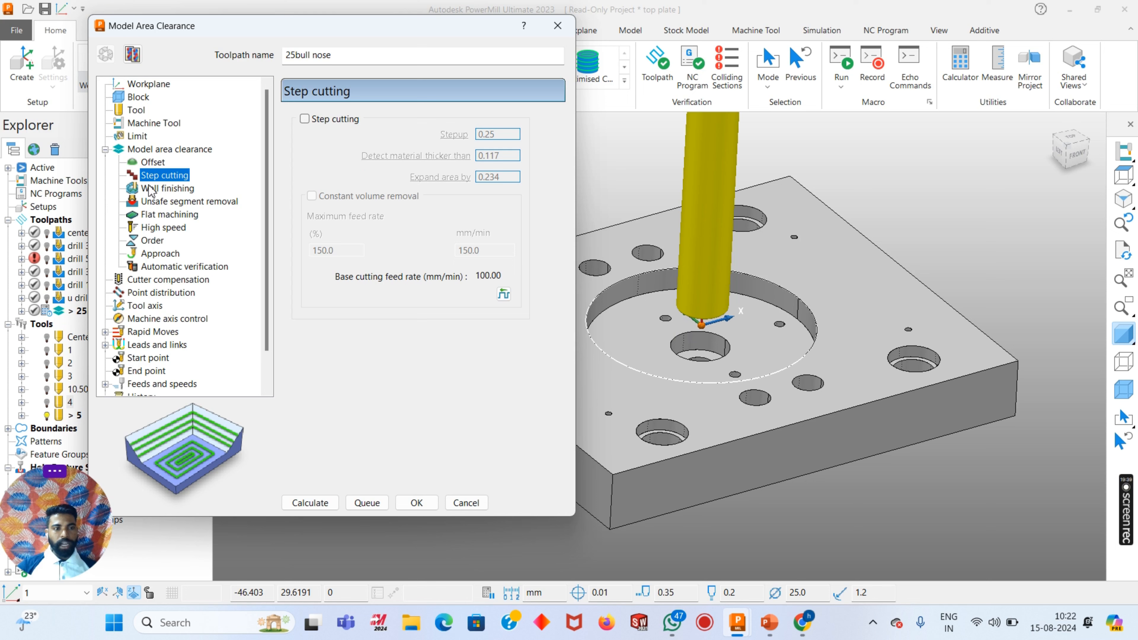
pyautogui.click(152, 215)
pyautogui.click(336, 133)
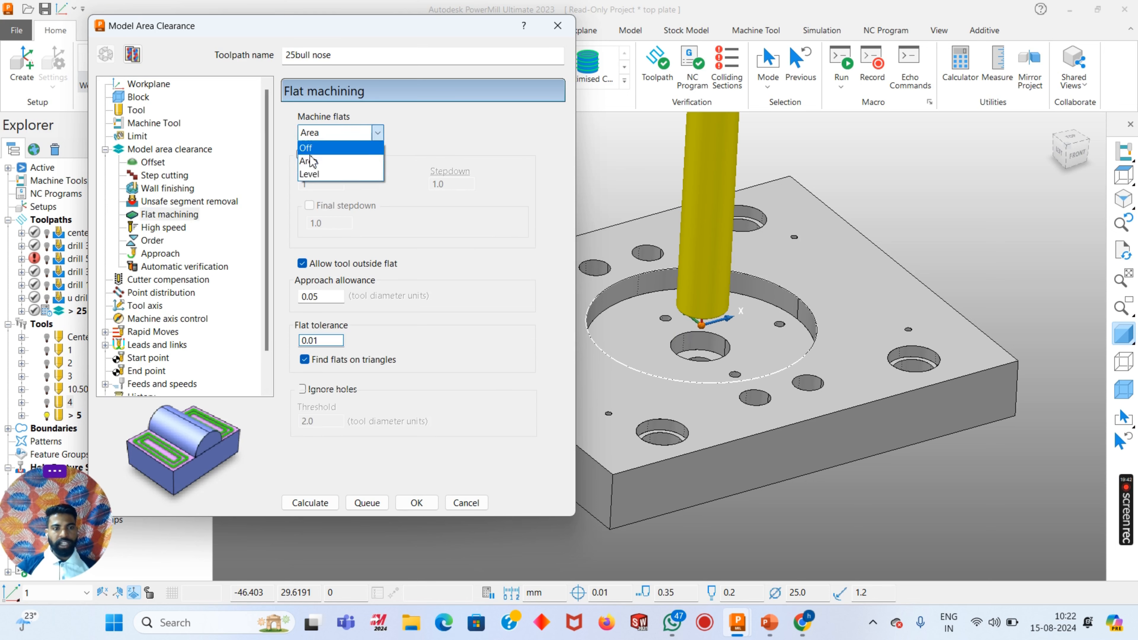
pyautogui.click(312, 172)
pyautogui.moveTo(328, 341); pyautogui.dragTo(173, 328)
pyautogui.write('0.')
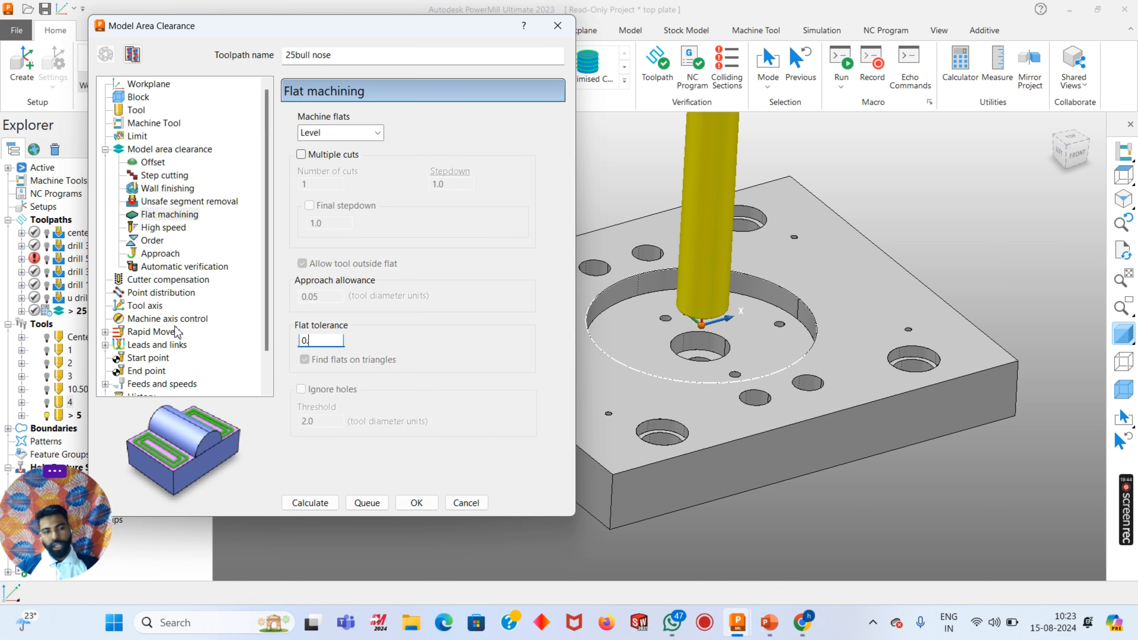
pyautogui.write('0')
# Choose workplane 1 for the rapid moves' safe area and calculate the rapid and plunge heights
pyautogui.scroll(-1, 154, 312)
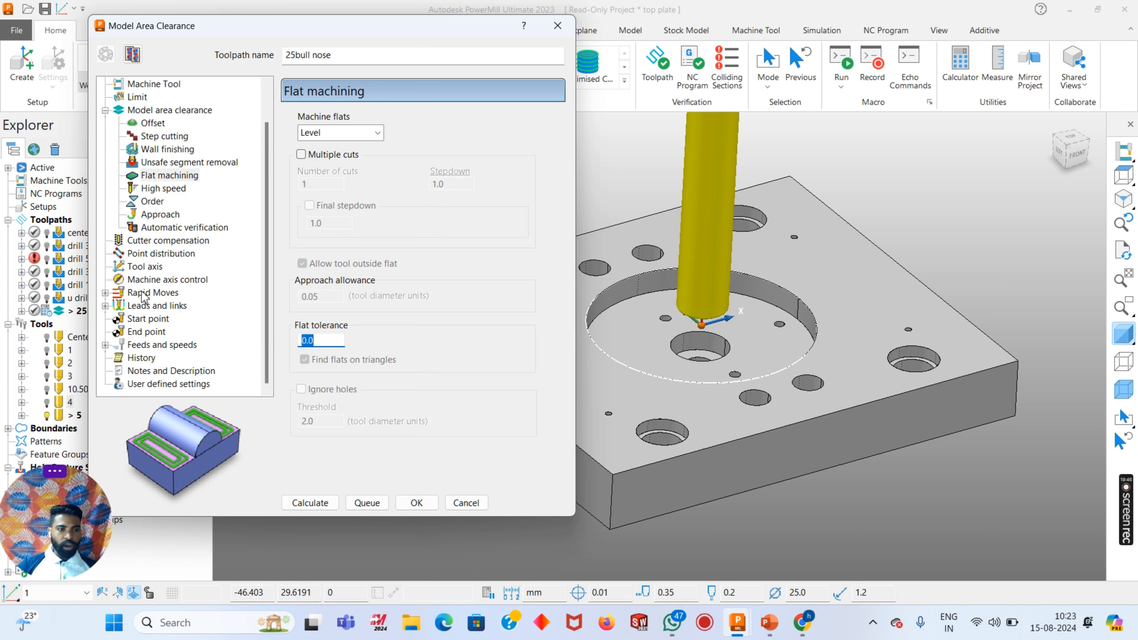
pyautogui.click(144, 293)
pyautogui.click(406, 179)
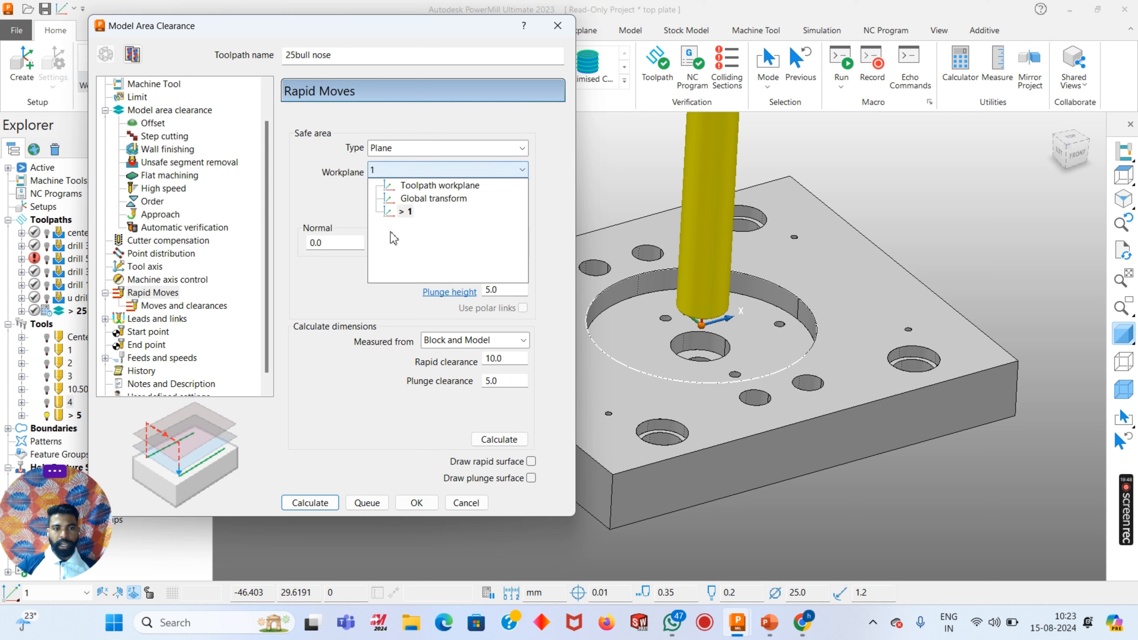
pyautogui.click(397, 215)
pyautogui.click(495, 439)
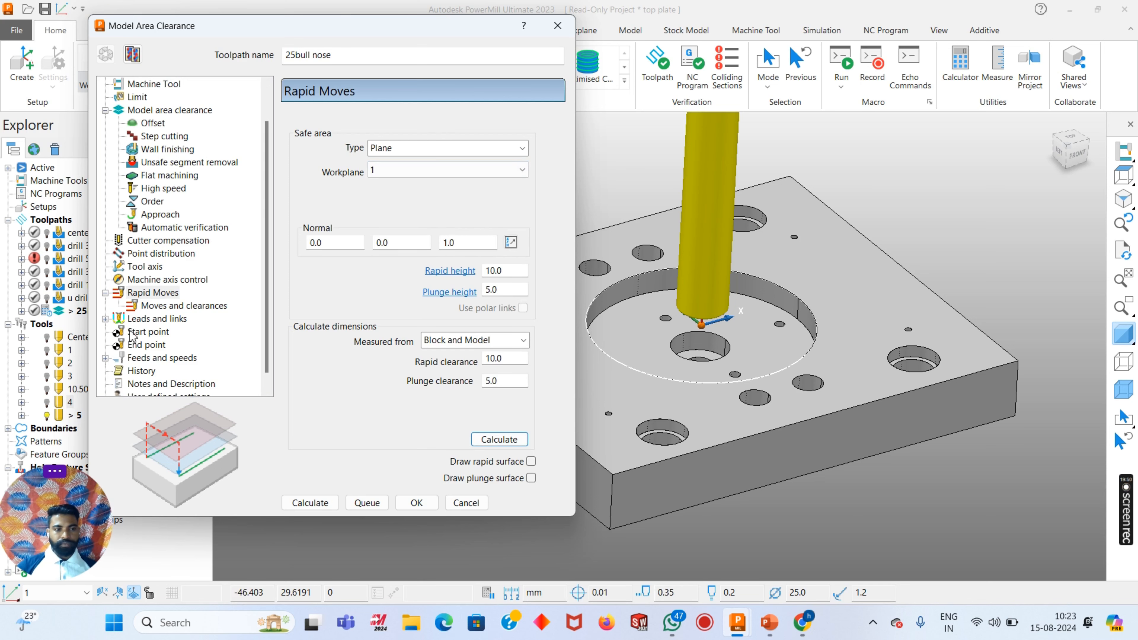
# Set the first-choice lead in to Ramp
pyautogui.click(135, 319)
pyautogui.click(134, 320)
pyautogui.scroll(-2, 136, 333)
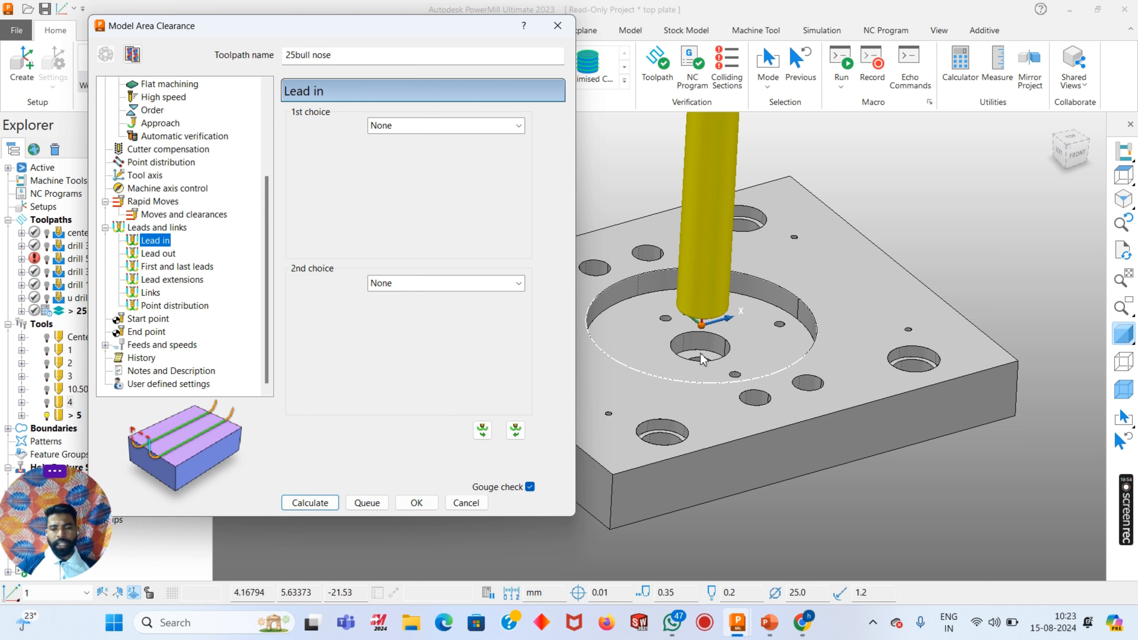
pyautogui.click(398, 127)
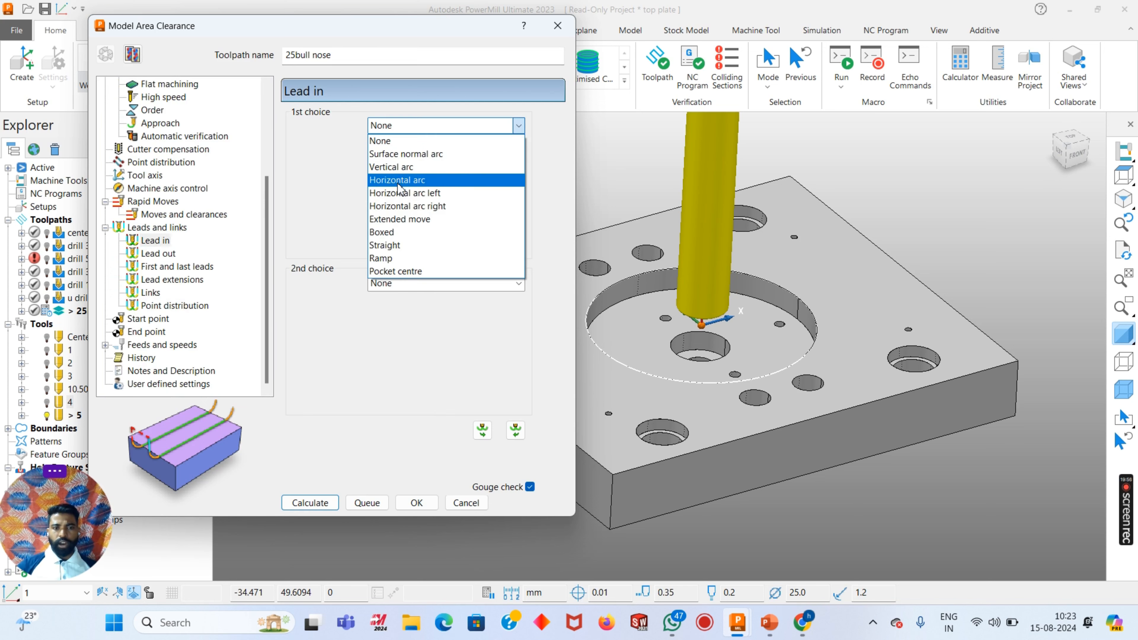
pyautogui.click(399, 333)
# Set the lead-in ramp's max zig angle to 2.0 and its ramp height to 0.25, and accept the options
pyautogui.click(506, 150)
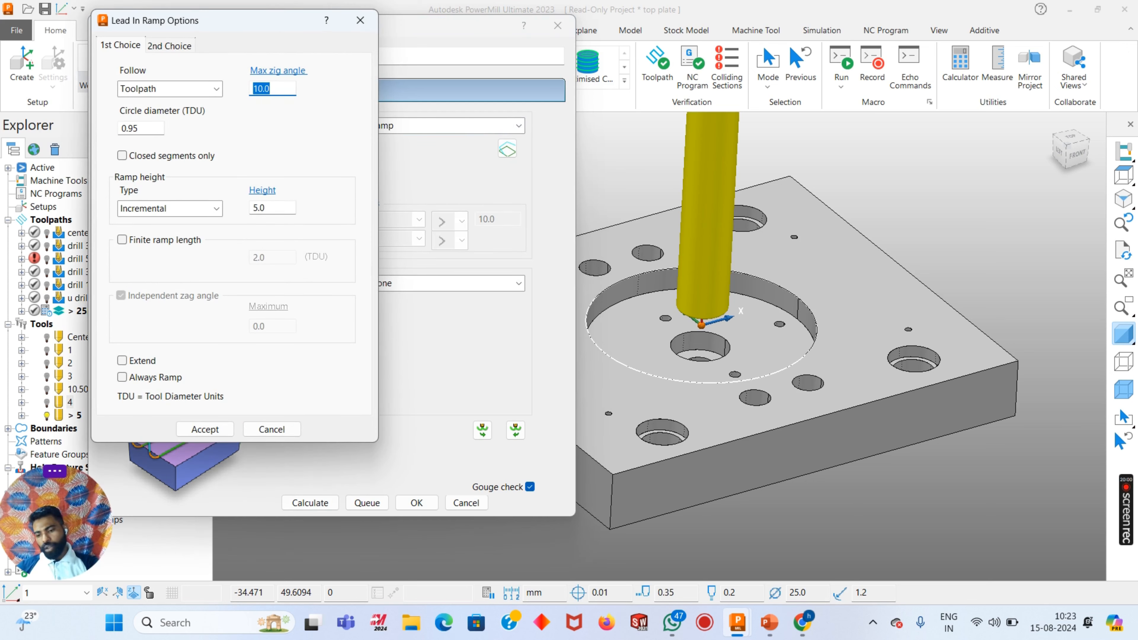
pyautogui.write('2.0')
pyautogui.doubleClick(270, 207)
pyautogui.write('0.25')
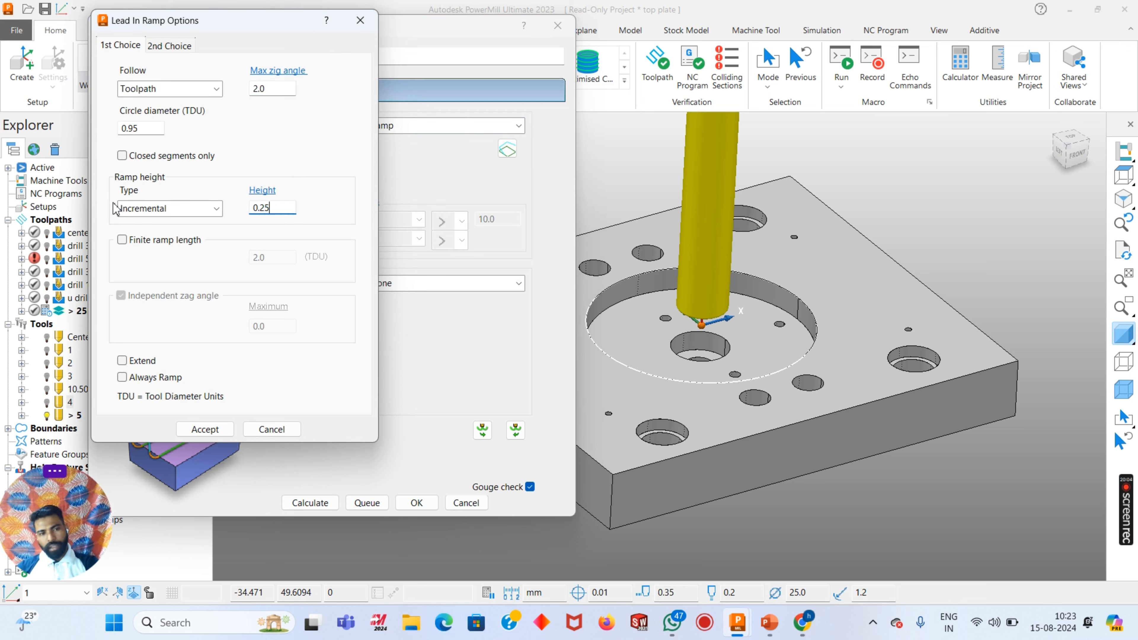
pyautogui.click(197, 428)
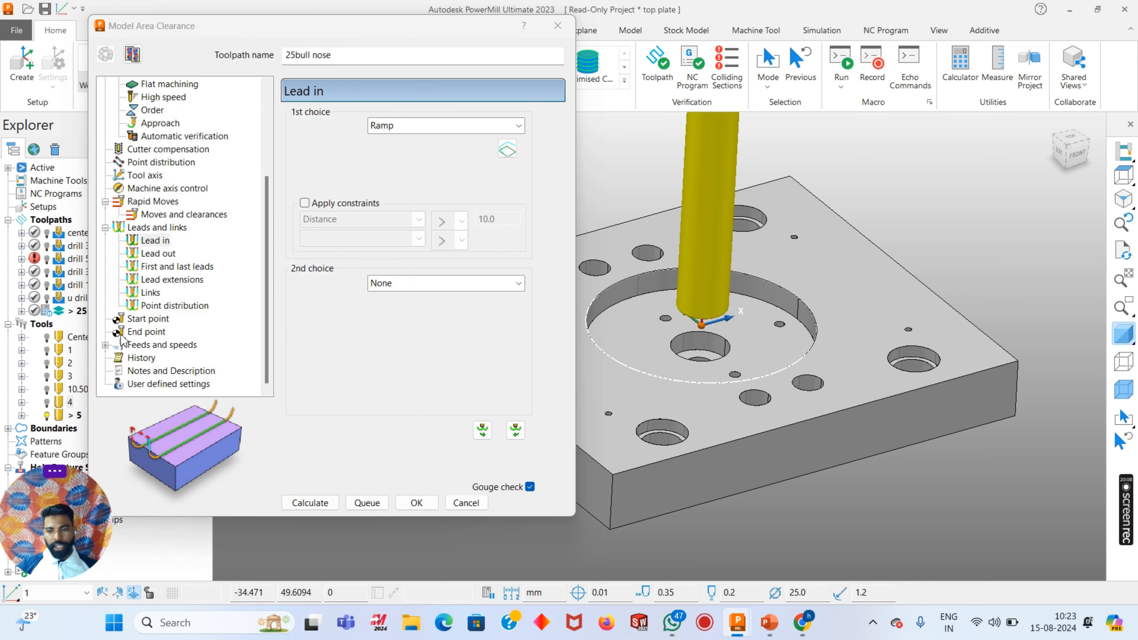
# Set the toolpath's cutting feed rate to 5000 mm/min
pyautogui.click(151, 293)
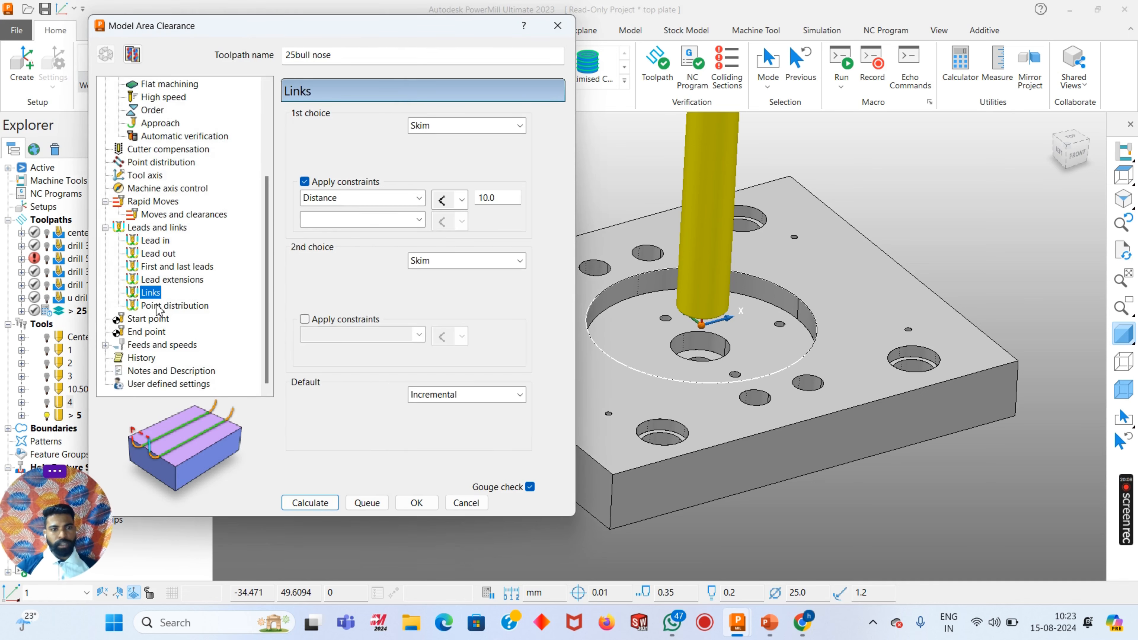
pyautogui.click(152, 345)
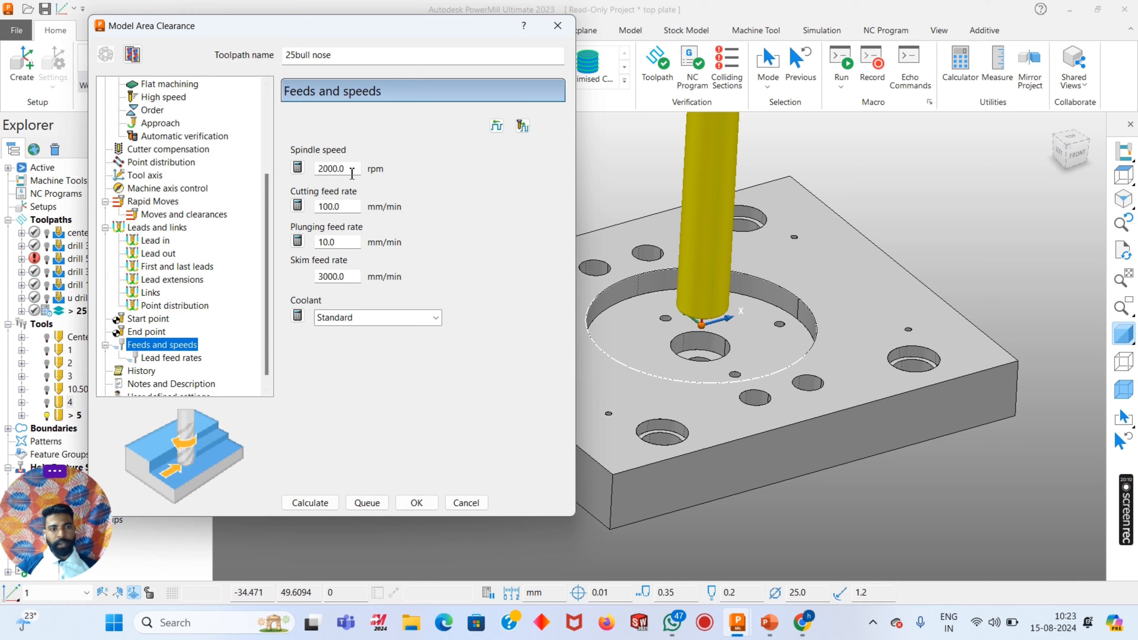
pyautogui.click(341, 207)
pyautogui.write('50')
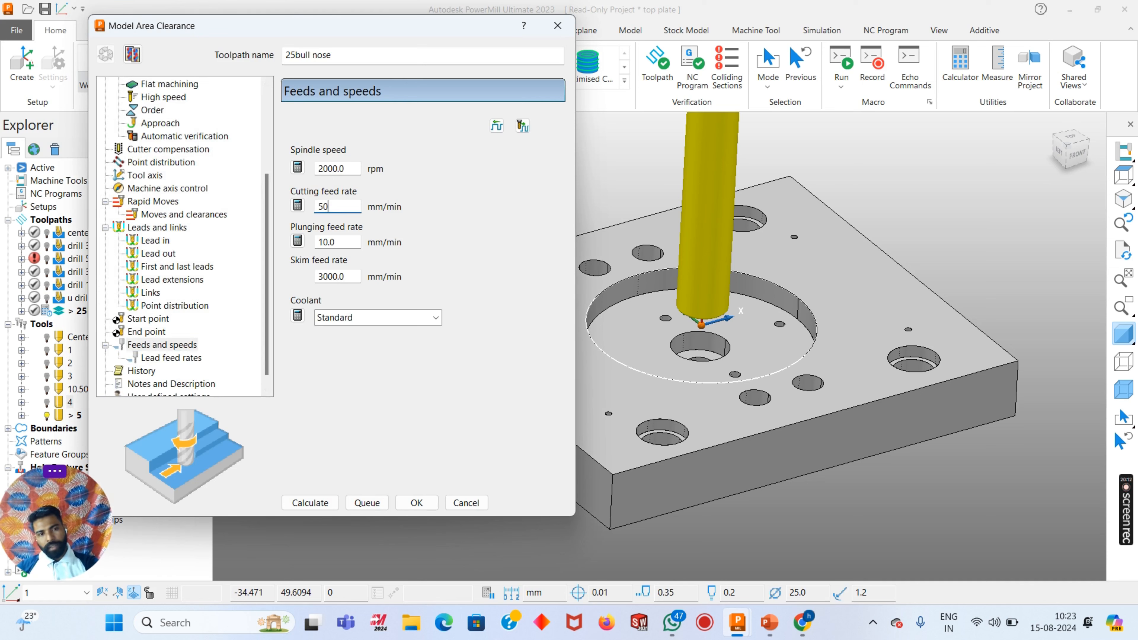
pyautogui.press('Return')
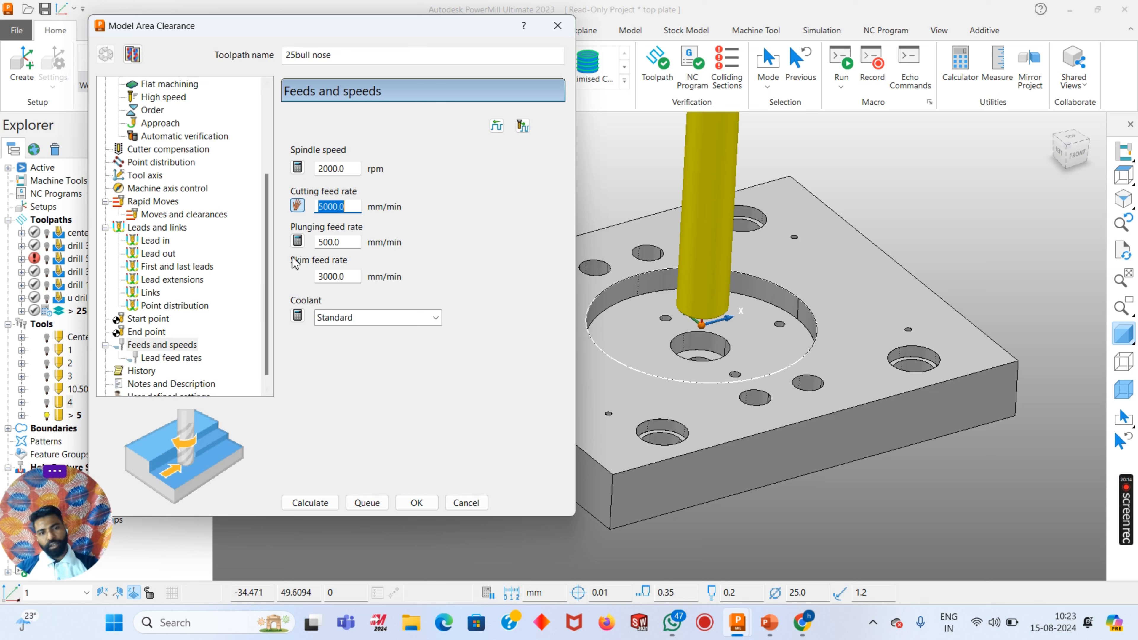
# Calculate the 25bull nose toolpath and close its settings
pyautogui.click(310, 501)
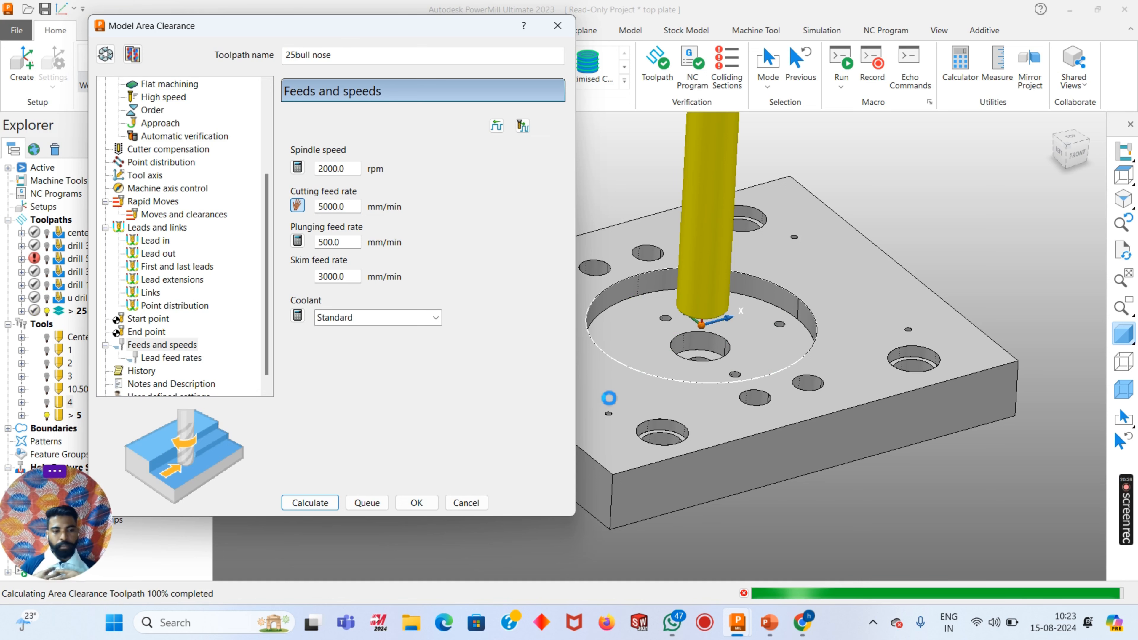
pyautogui.click(475, 507)
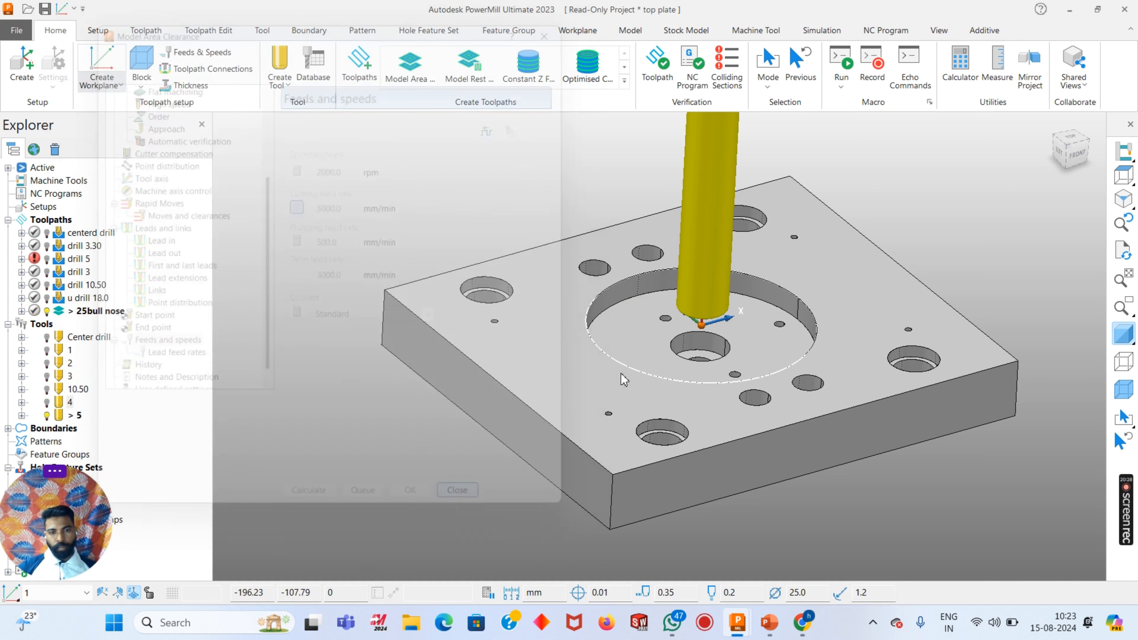
pyautogui.moveTo(622, 379); pyautogui.dragTo(647, 366, button='middle')
pyautogui.scroll(-2, 588, 359)
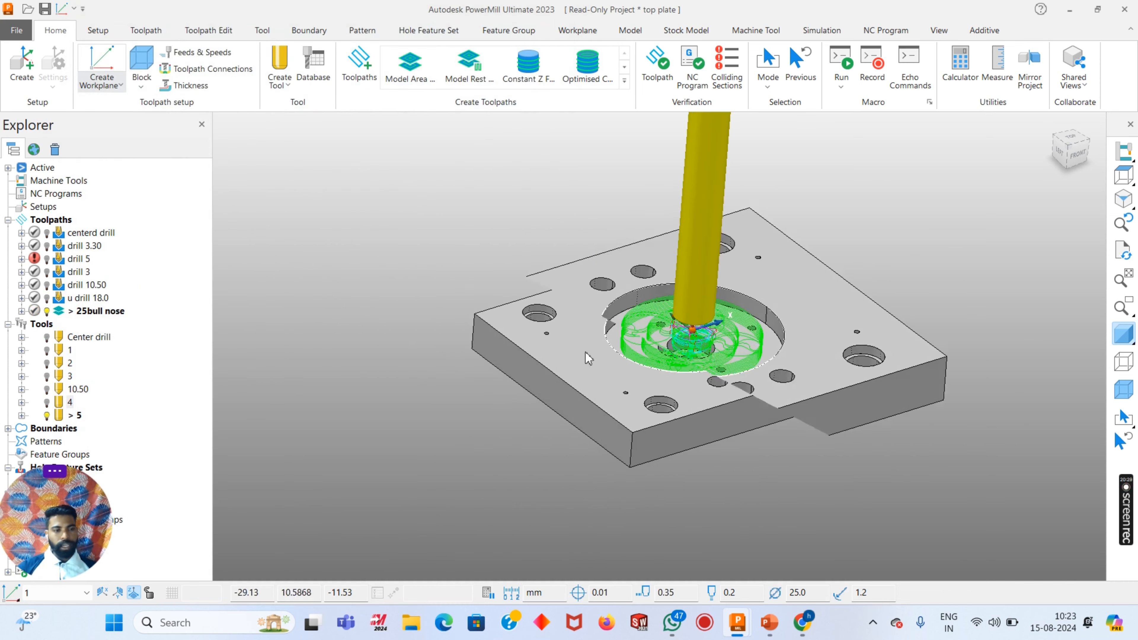
# Hide the 25bull nose toolpath and boundary 2 from the model display
pyautogui.click(57, 312)
pyautogui.click(47, 311)
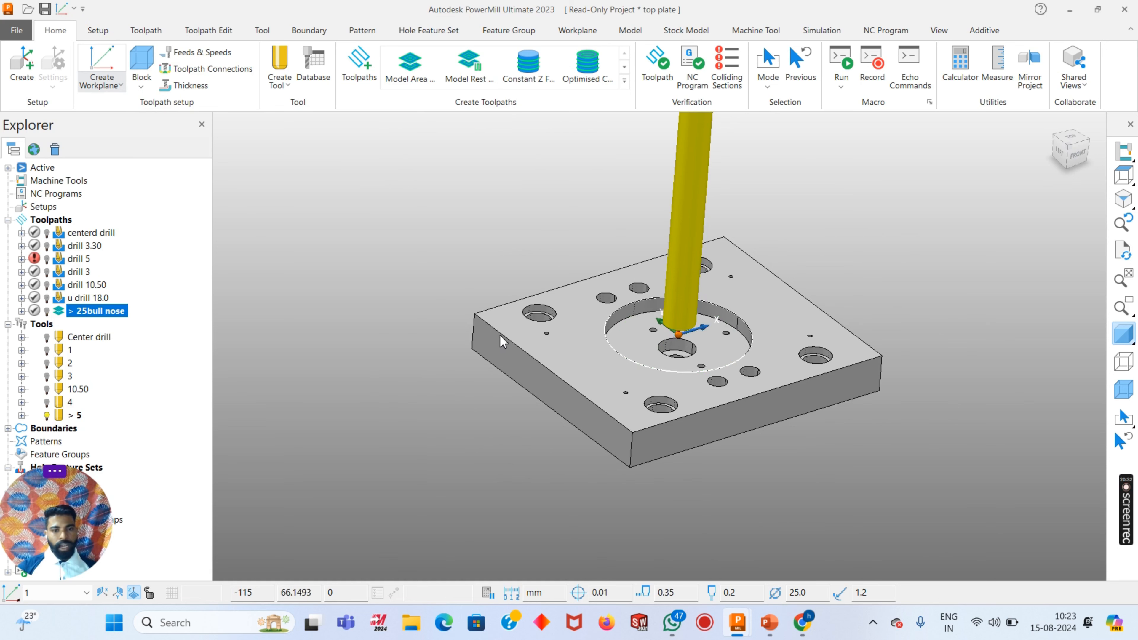
pyautogui.moveTo(500, 338); pyautogui.dragTo(478, 374, button='middle')
pyautogui.click(20, 429)
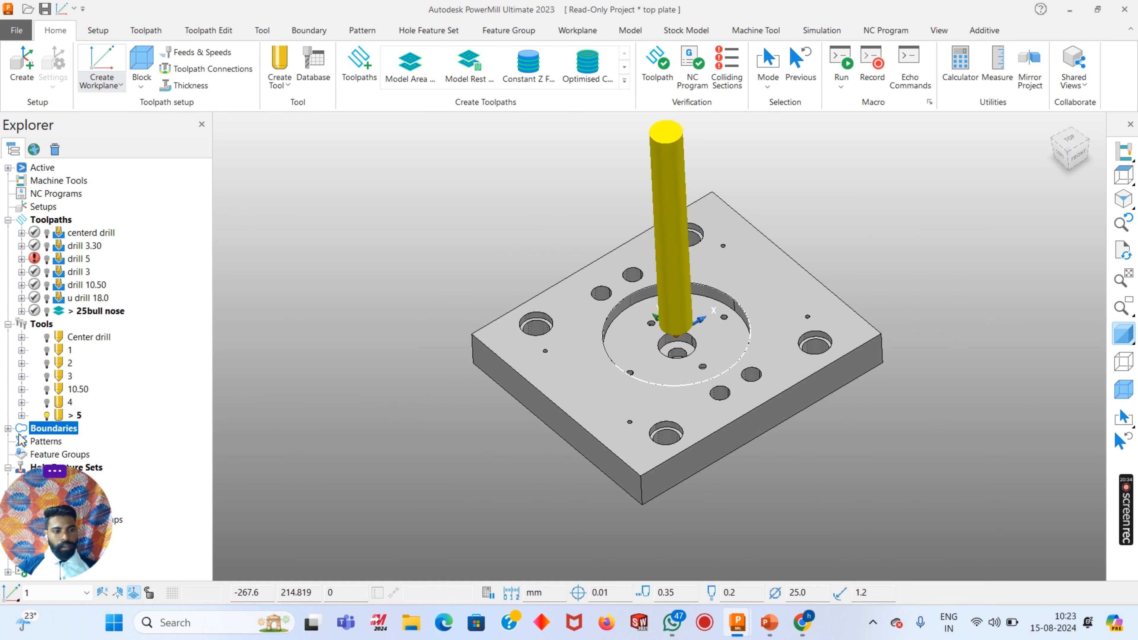
pyautogui.click(7, 428)
pyautogui.click(47, 454)
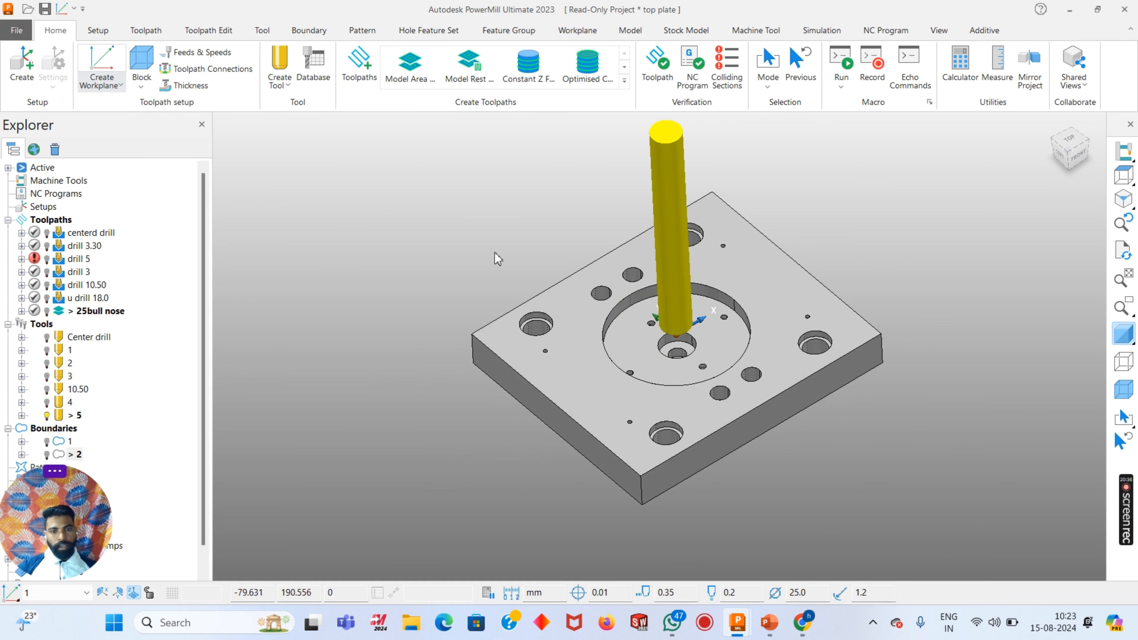
# Create a user-defined boundary from the lower bore walls of the plate's four corner holes
pyautogui.scroll(5, 627, 388)
pyautogui.moveTo(627, 388)
pyautogui.mouseDown(button='middle')
pyautogui.moveTo(643, 317)
pyautogui.moveTo(382, 219)
pyautogui.moveTo(562, 284)
pyautogui.moveTo(561, 380)
pyautogui.moveTo(608, 283)
pyautogui.moveTo(581, 315)
pyautogui.moveTo(592, 292)
pyautogui.moveTo(361, 239)
pyautogui.moveTo(485, 358)
pyautogui.moveTo(537, 337)
pyautogui.moveTo(591, 280)
pyautogui.moveTo(705, 212)
pyautogui.mouseUp(button='middle')
pyautogui.scroll(3, 483, 352)
pyautogui.scroll(-3, 490, 351)
pyautogui.scroll(2, 689, 207)
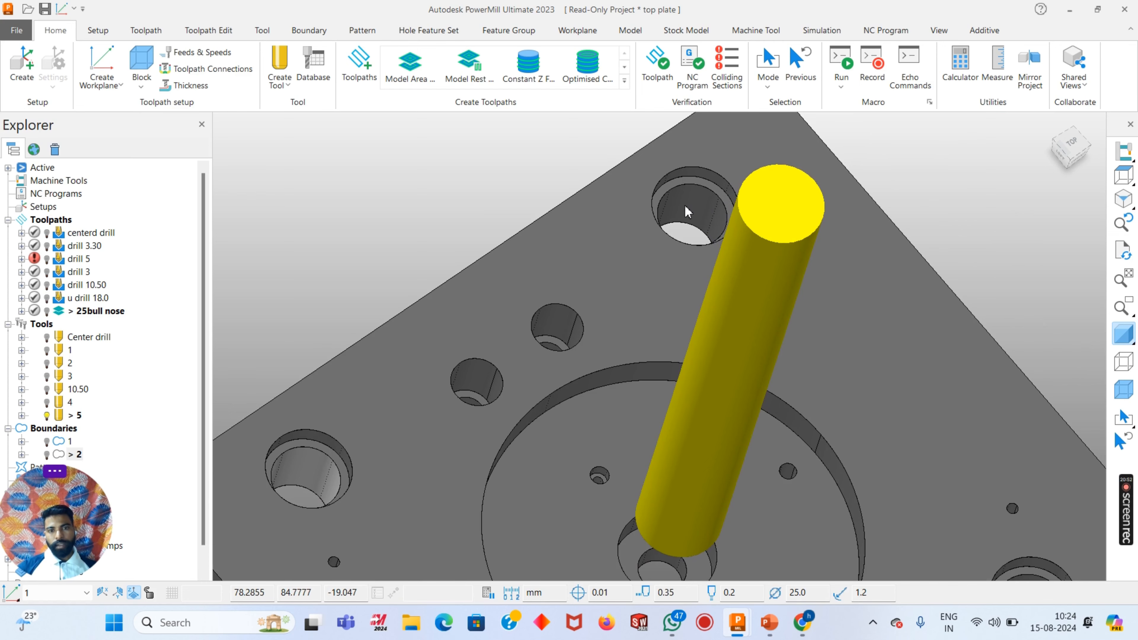
pyautogui.scroll(-4, 684, 204)
pyautogui.moveTo(672, 251); pyautogui.dragTo(640, 310, button='middle')
pyautogui.scroll(3, 747, 363)
pyautogui.scroll(-3, 743, 363)
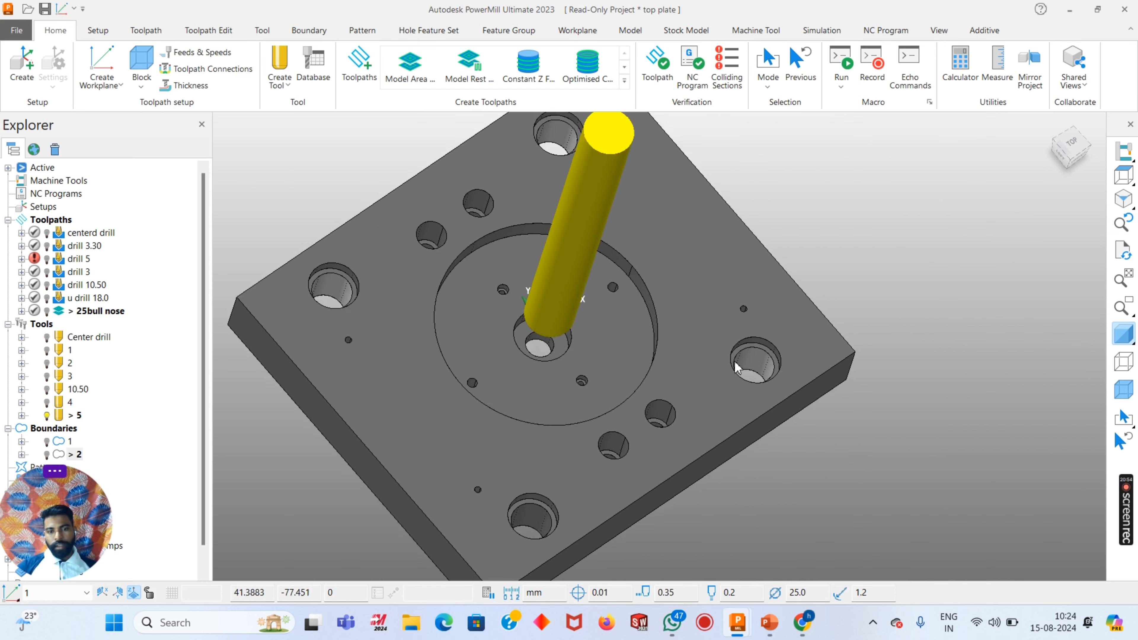
pyautogui.scroll(1, 564, 482)
pyautogui.scroll(-2, 570, 470)
pyautogui.rightClick(308, 249)
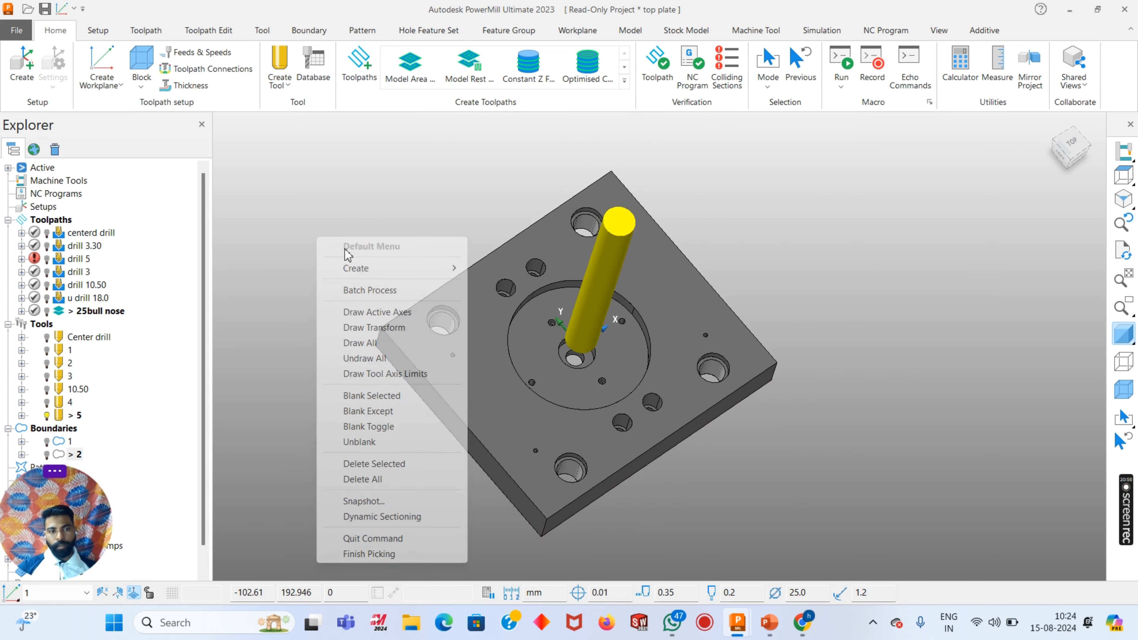
pyautogui.moveTo(405, 269)
pyautogui.moveTo(543, 303)
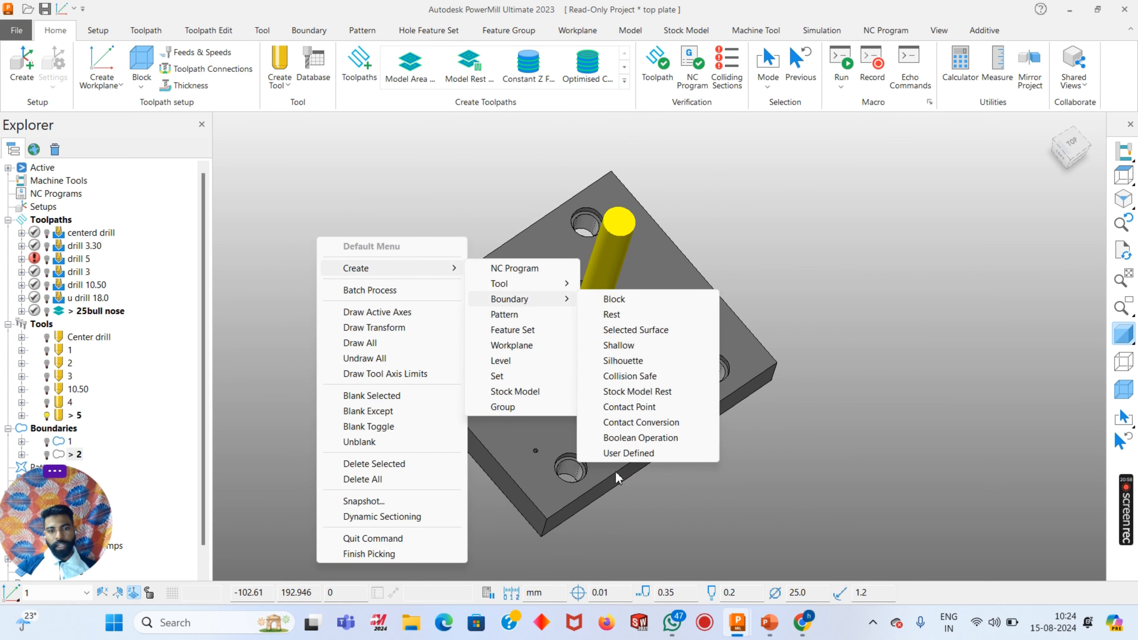
pyautogui.click(628, 453)
pyautogui.click(194, 231)
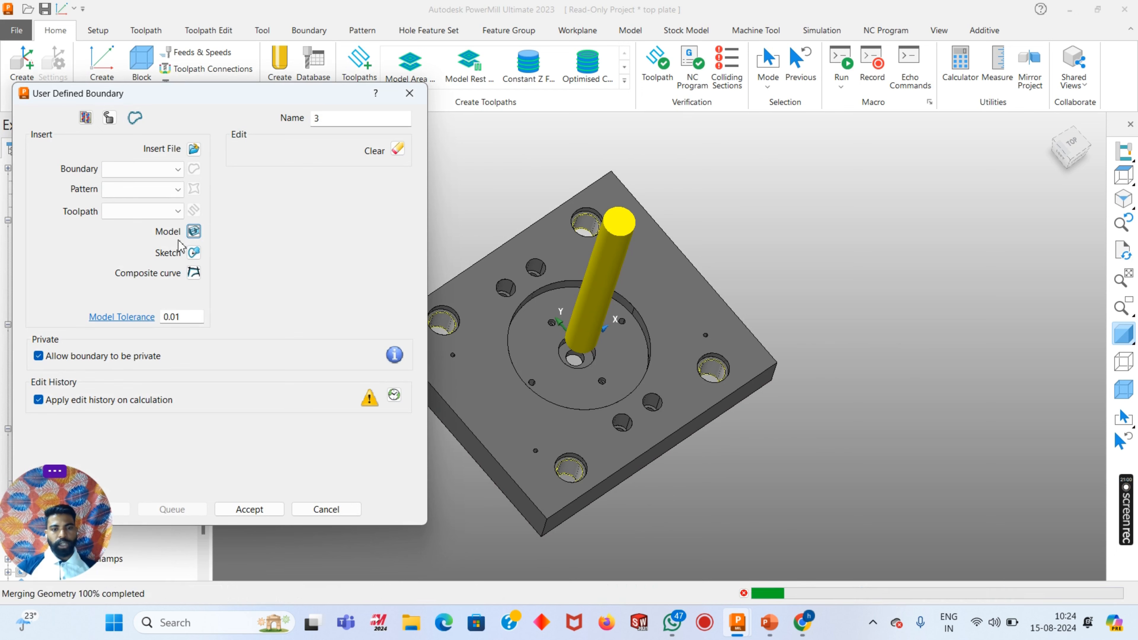
pyautogui.click(250, 509)
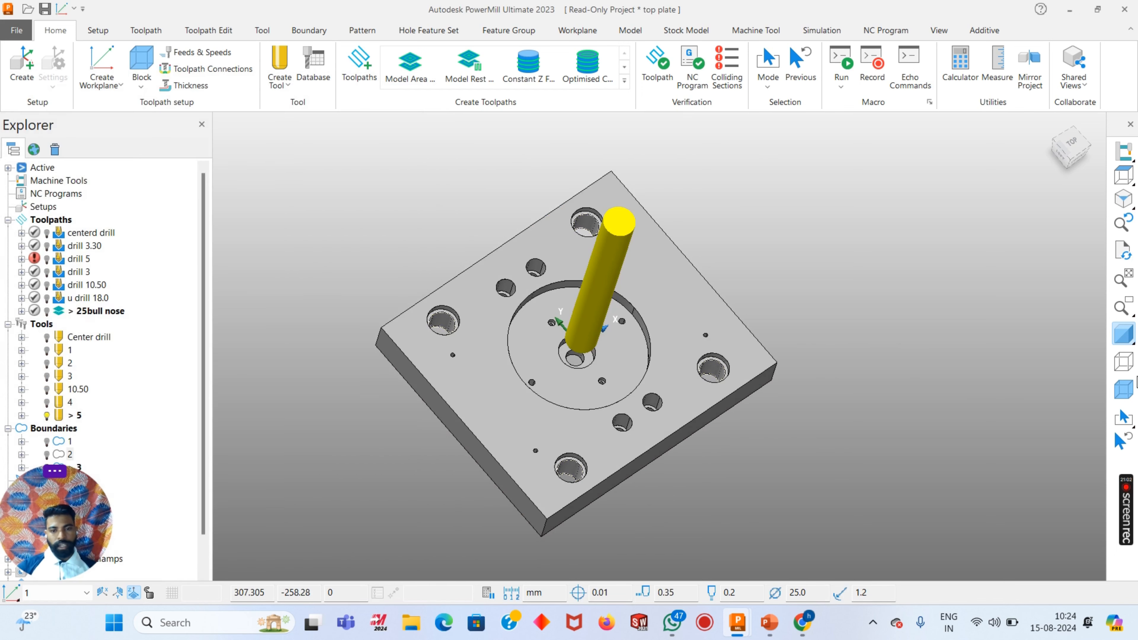
# In a front view without model shading, delete the new boundary's lower circles at the plate's underside, and restore the shaded isometric view
pyautogui.click(1119, 341)
pyautogui.moveTo(506, 310)
pyautogui.mouseDown(button='middle')
pyautogui.moveTo(432, 272)
pyautogui.moveTo(390, 202)
pyautogui.mouseUp(button='middle')
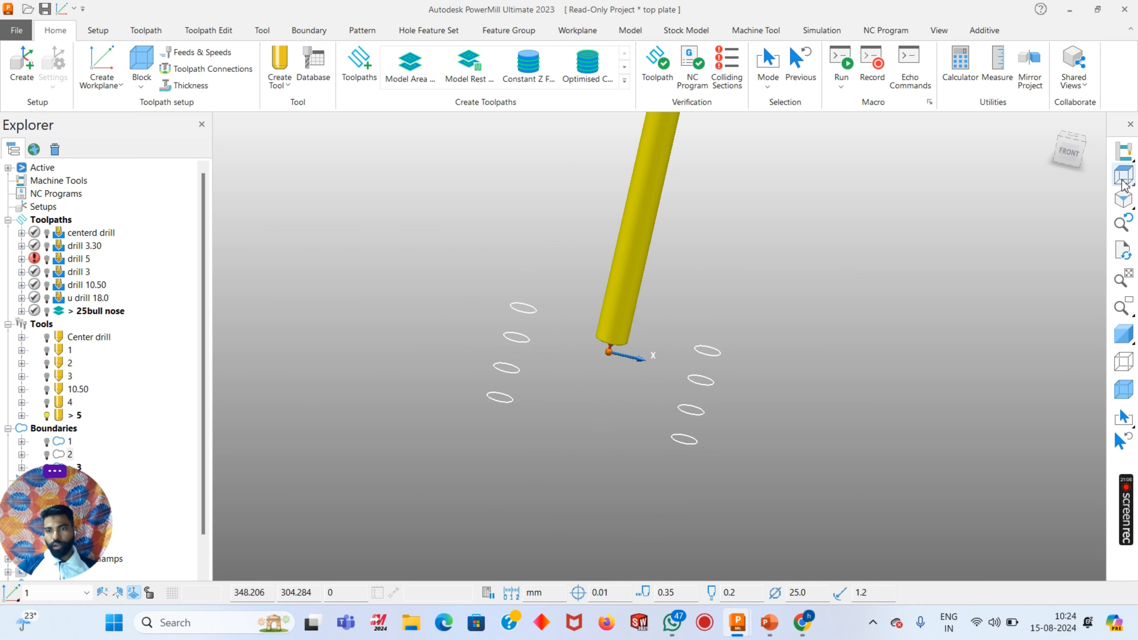
pyautogui.moveTo(1123, 197)
pyautogui.click(987, 182)
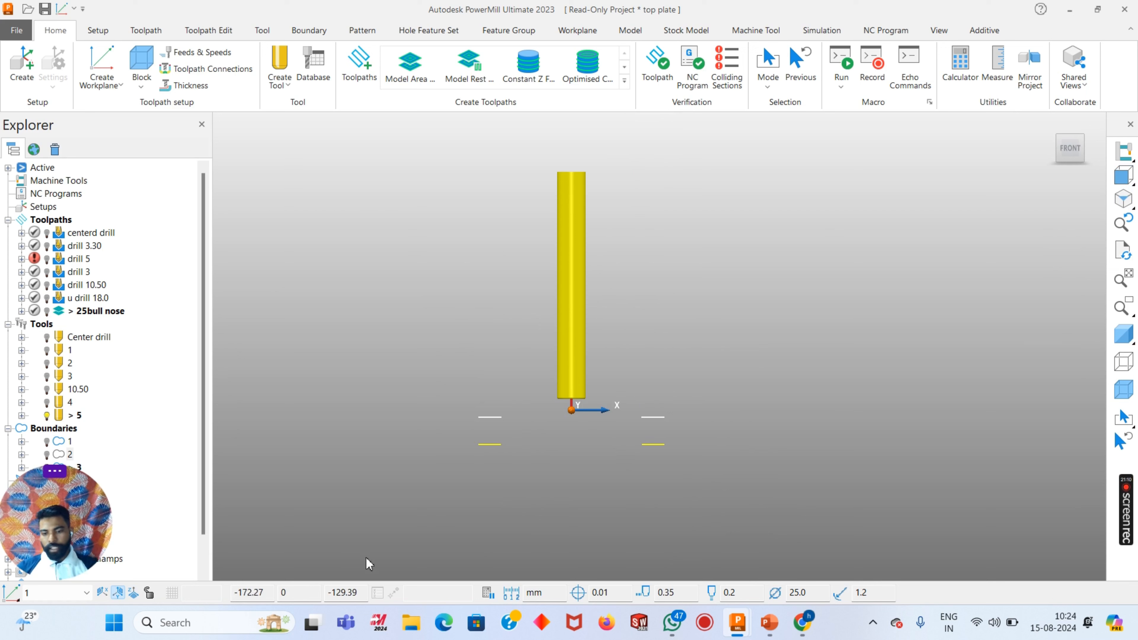
pyautogui.click(1122, 333)
pyautogui.click(1125, 250)
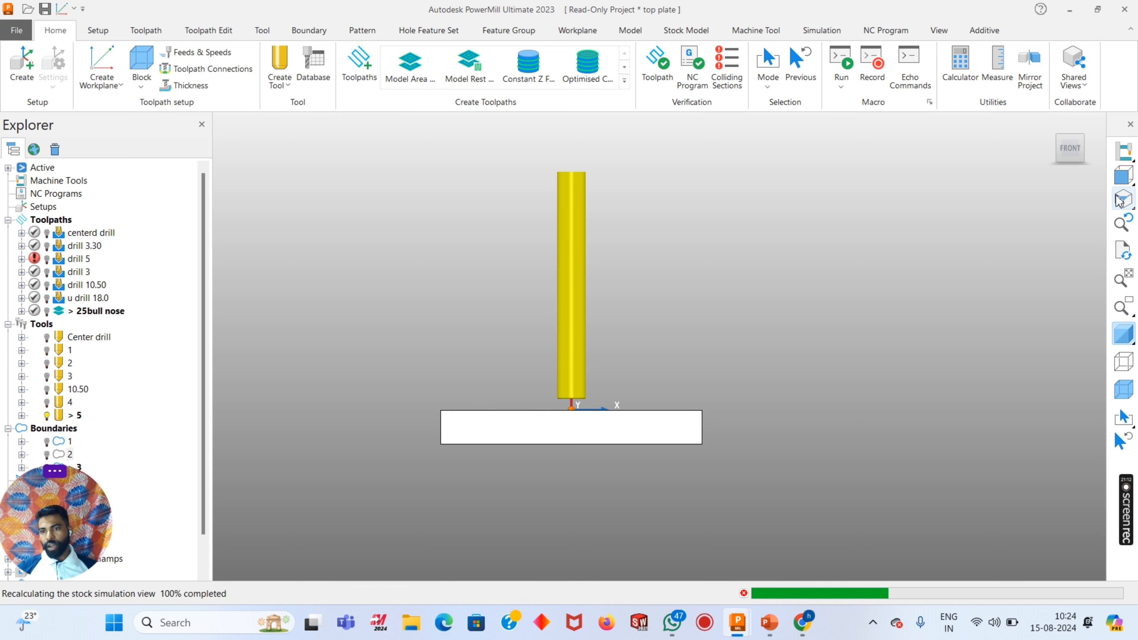
pyautogui.scroll(3, 668, 197)
pyautogui.scroll(3, 668, 195)
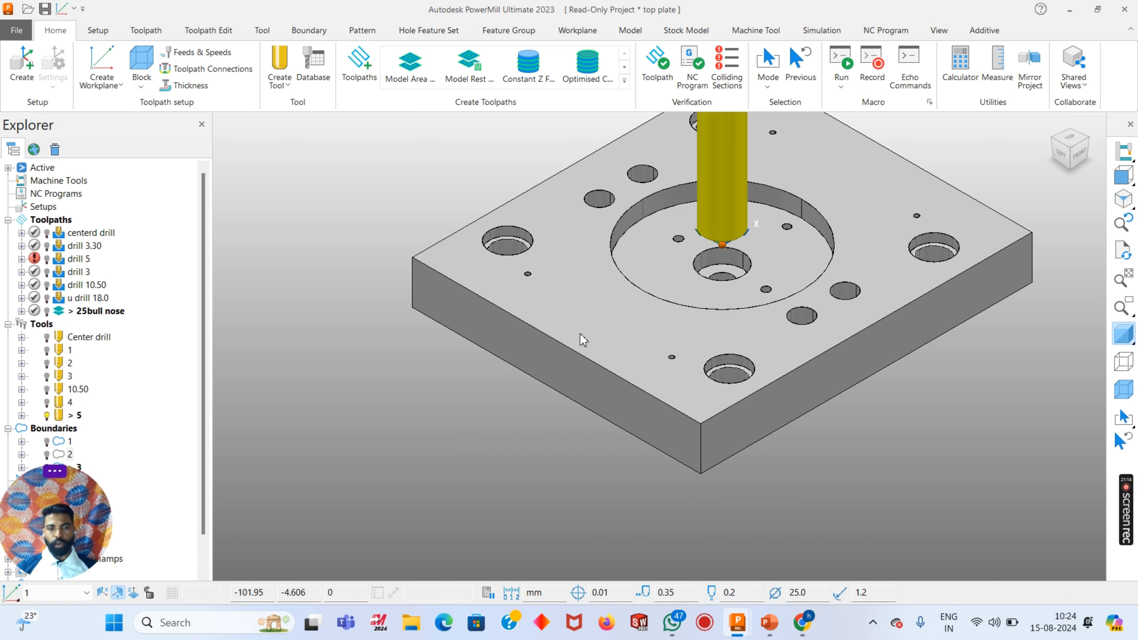
pyautogui.scroll(-2, 584, 338)
# Collapse the list of boundaries and hide tool 5 from the isometric view
pyautogui.doubleClick(50, 428)
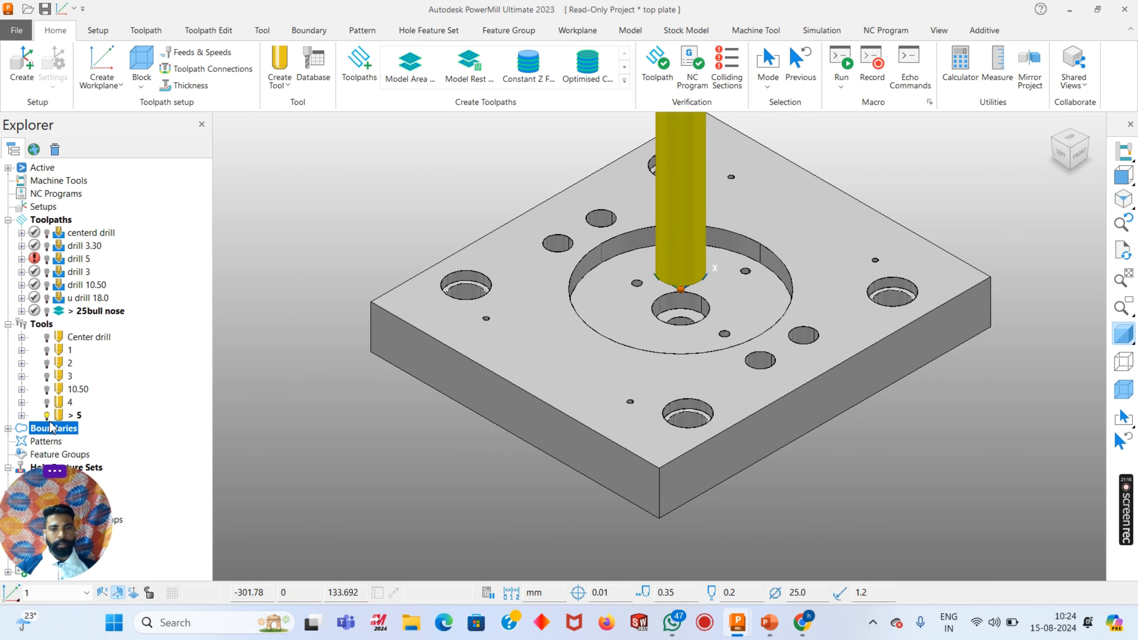
pyautogui.click(46, 415)
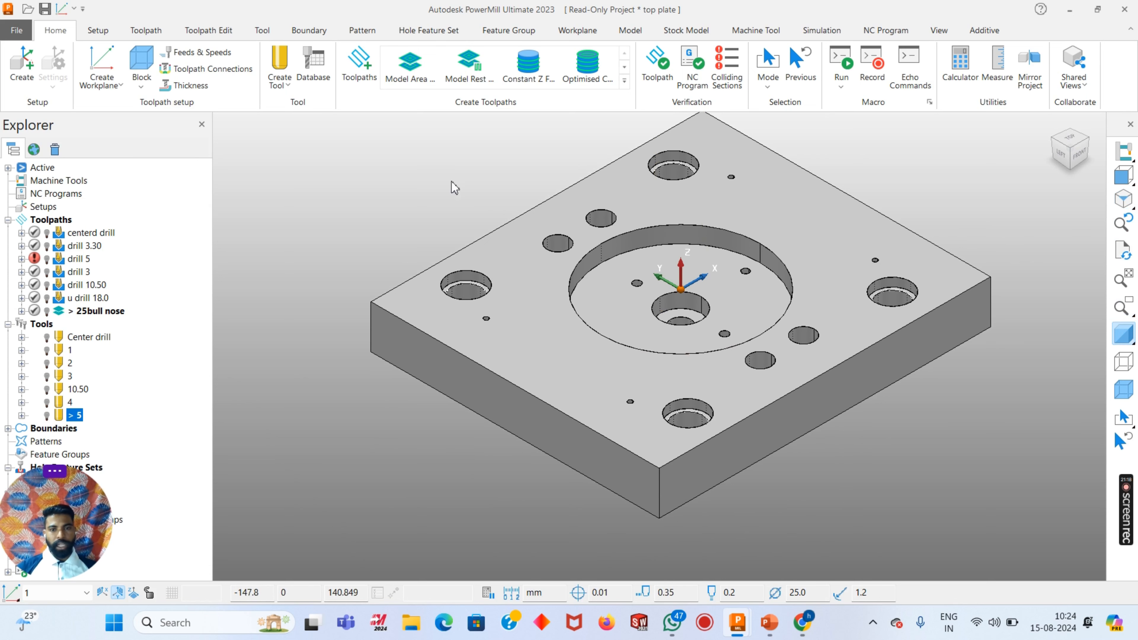
pyautogui.click(1129, 200)
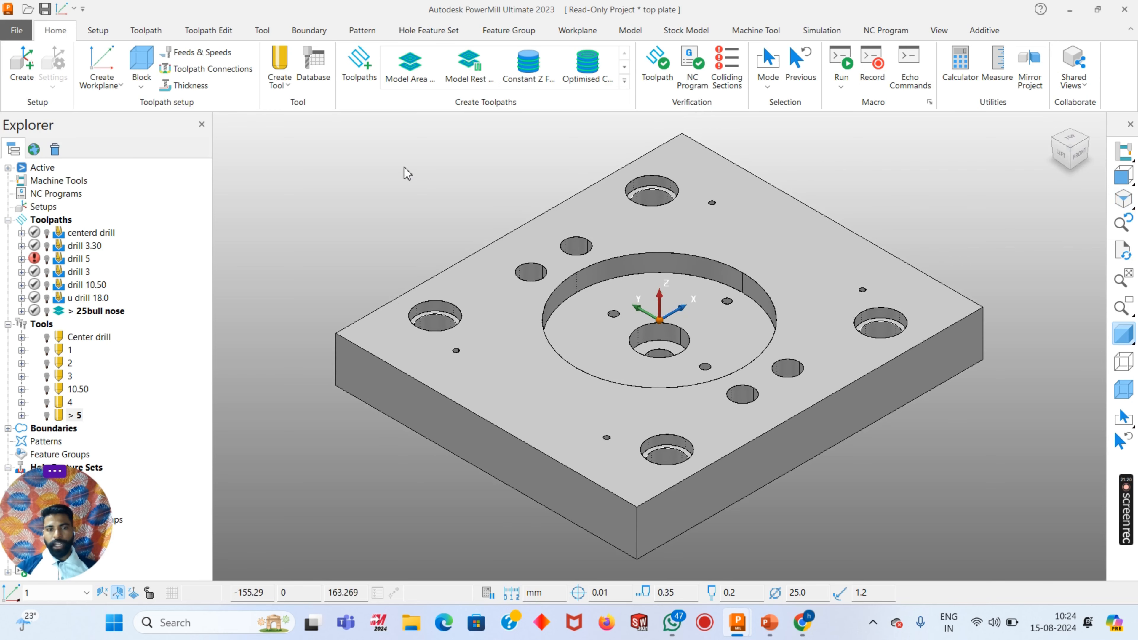
# Create another user-defined boundary from the counterbore walls of the plate's four corner holes
pyautogui.scroll(-3, 498, 338)
pyautogui.scroll(2, 439, 312)
pyautogui.scroll(4, 441, 316)
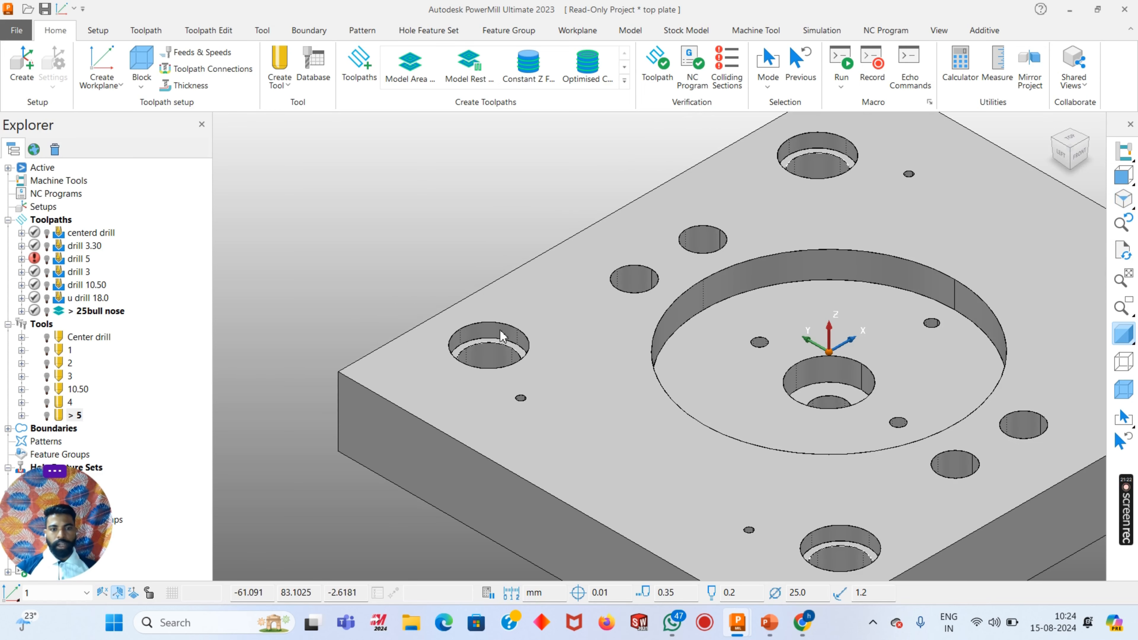
pyautogui.scroll(-3, 513, 333)
pyautogui.scroll(-2, 746, 274)
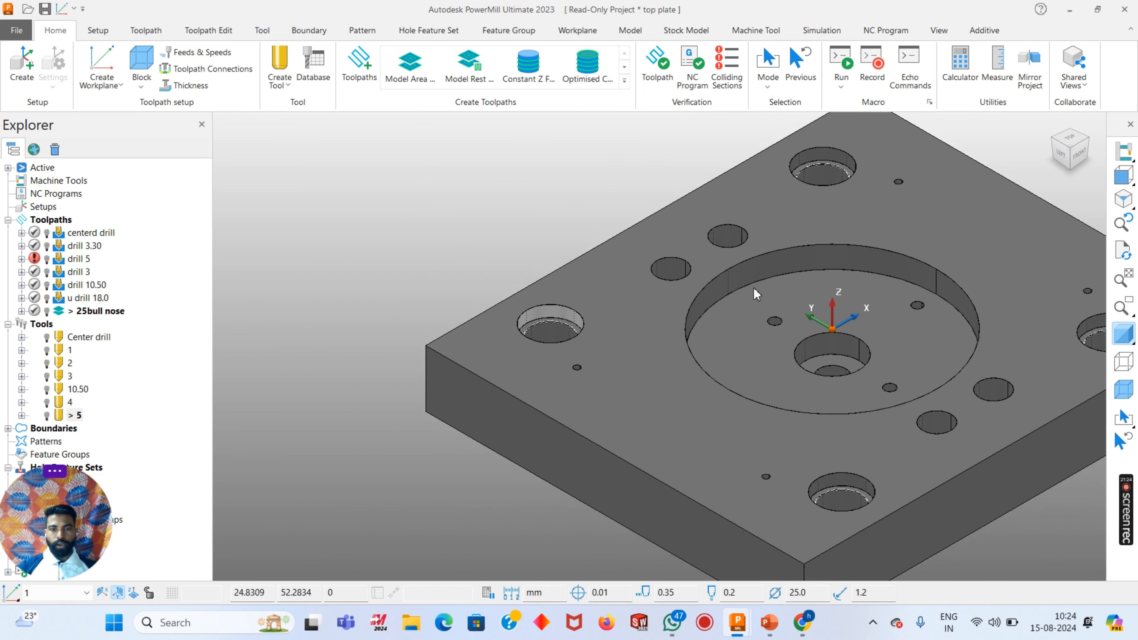
pyautogui.scroll(3, 739, 250)
pyautogui.scroll(-4, 707, 233)
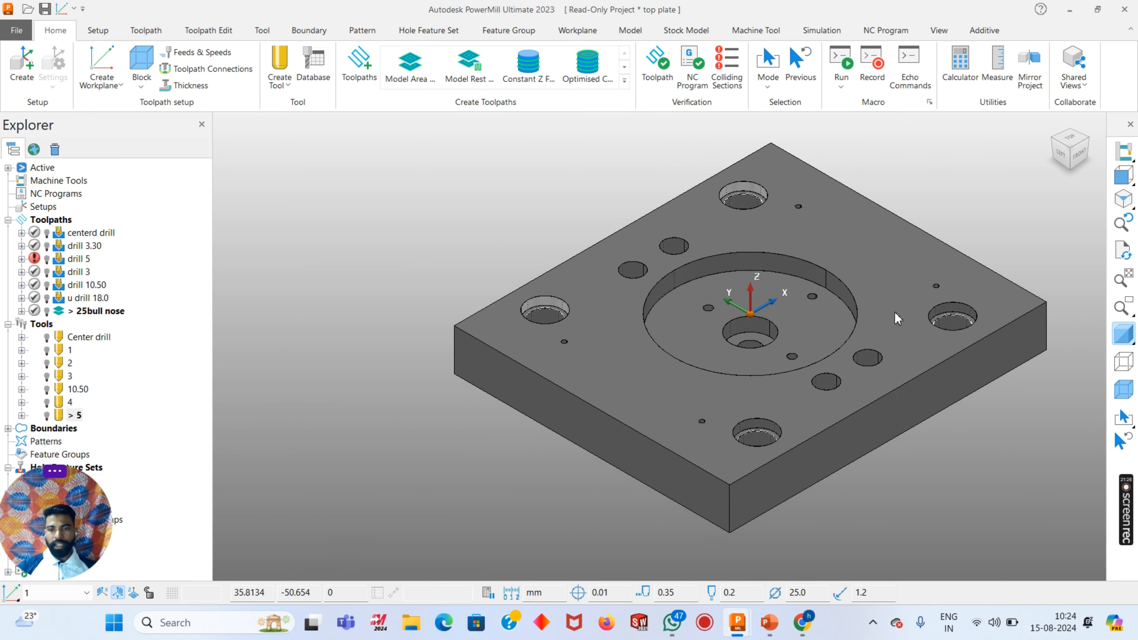
pyautogui.scroll(3, 965, 317)
pyautogui.scroll(-1, 740, 409)
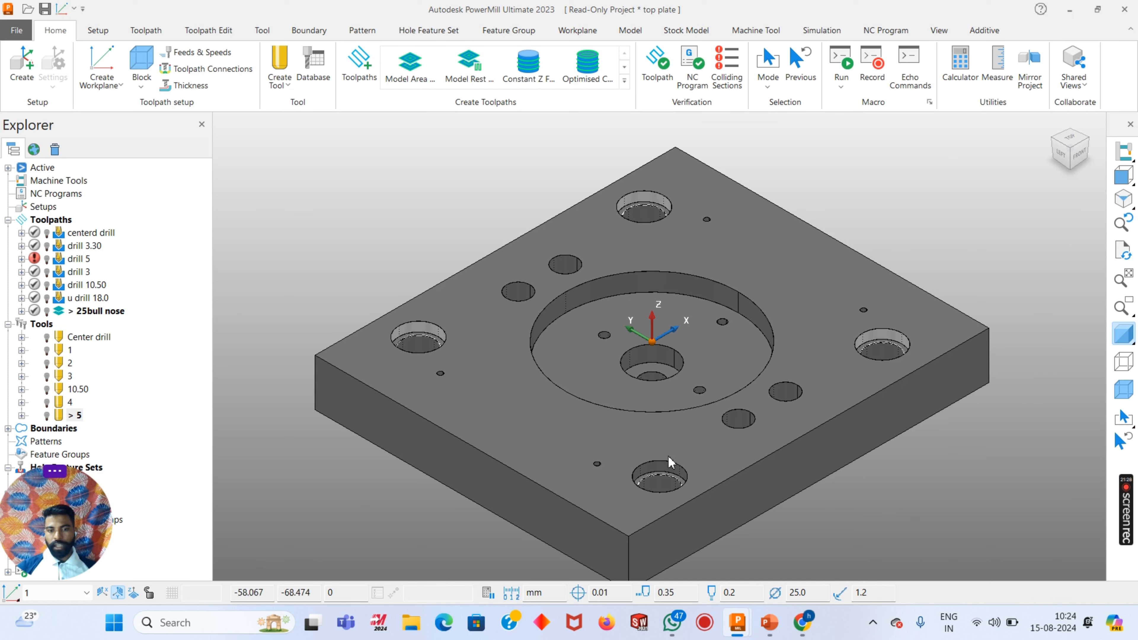
pyautogui.rightClick(308, 117)
pyautogui.moveTo(417, 165)
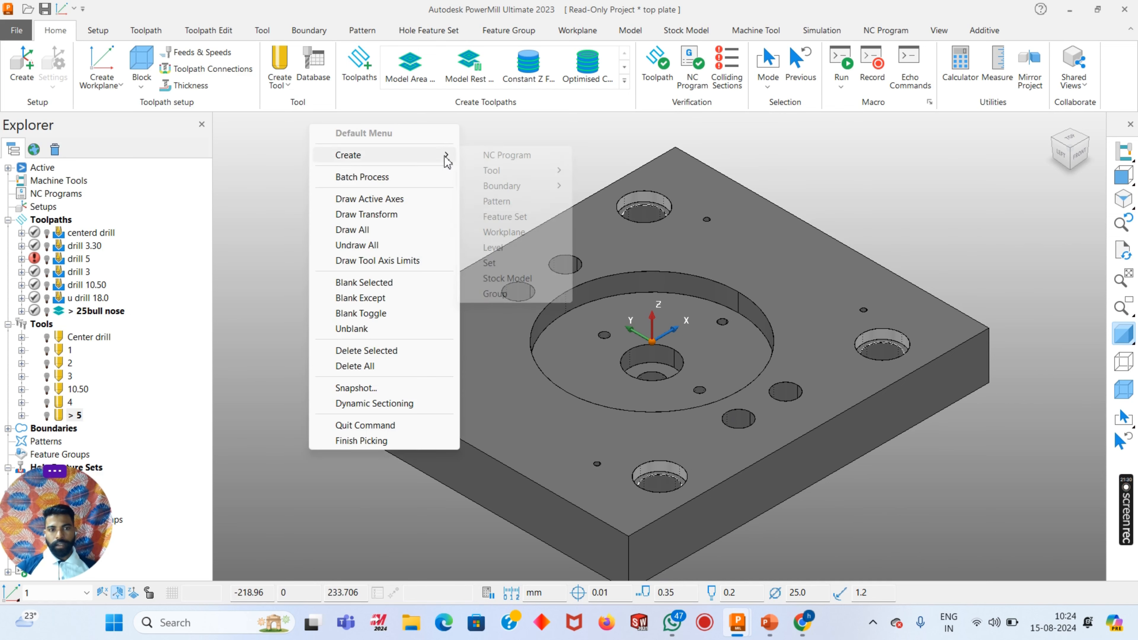
pyautogui.moveTo(548, 190)
pyautogui.click(609, 340)
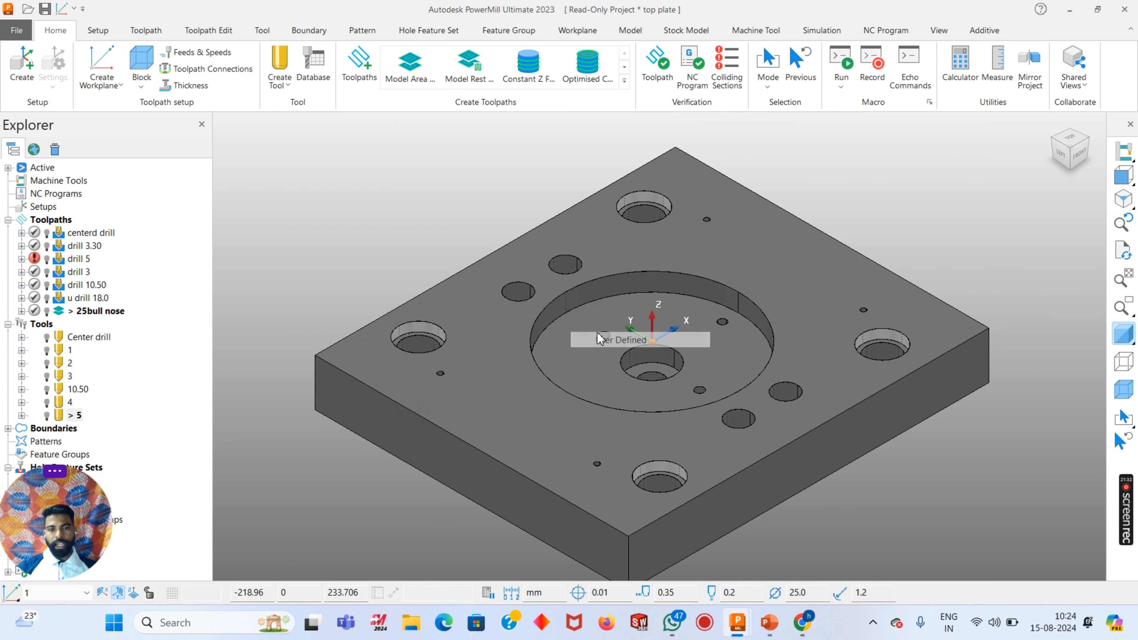
pyautogui.click(193, 232)
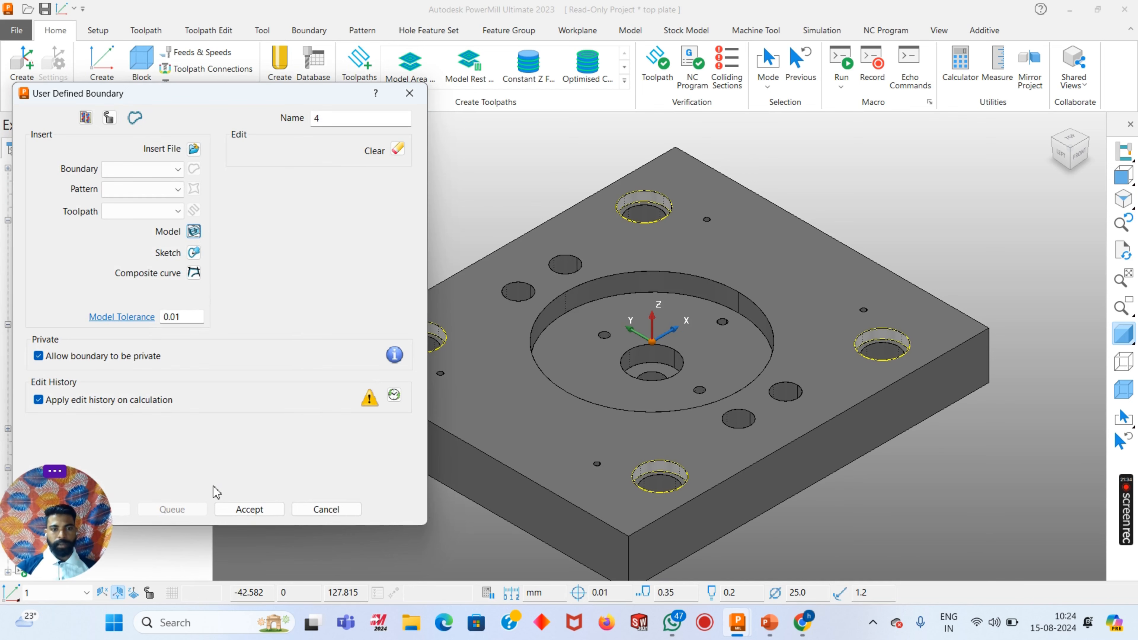
pyautogui.click(249, 509)
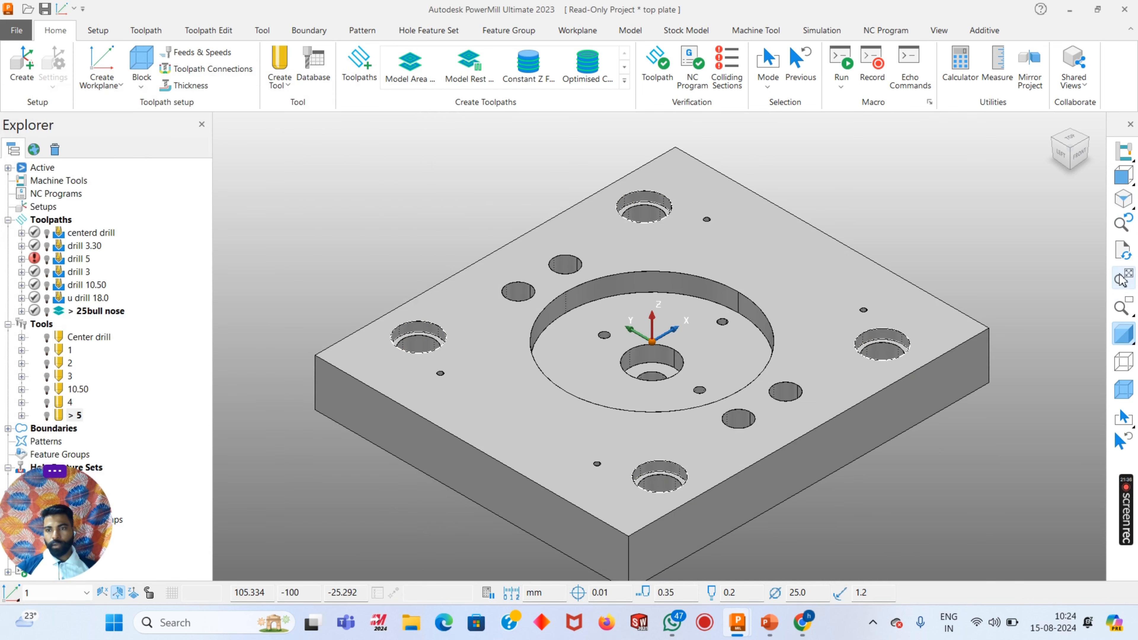
# Delete the counterbore boundary's lower circles so only those at the plate's top face are kept, and restore the shaded isometric view
pyautogui.click(1123, 175)
pyautogui.click(1130, 362)
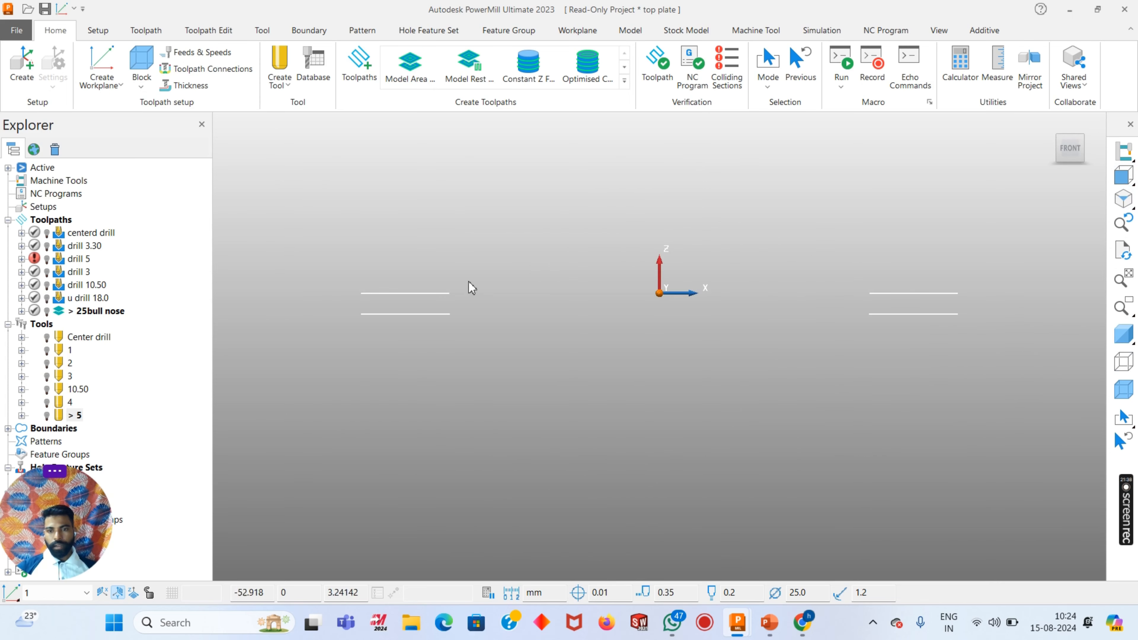
pyautogui.press('Delete')
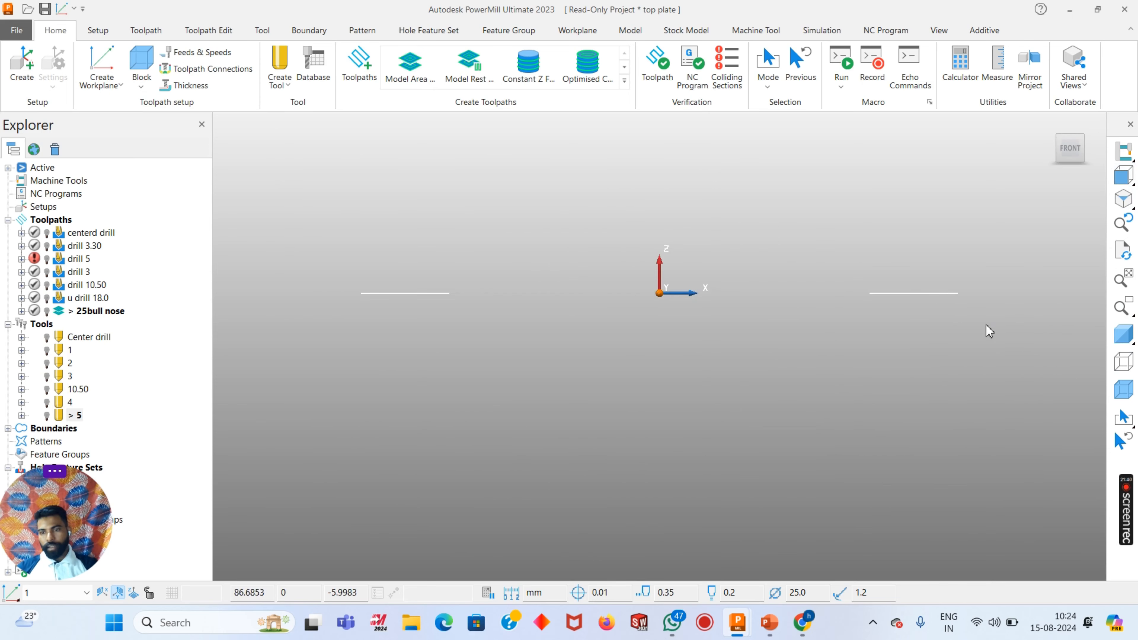
pyautogui.click(1123, 334)
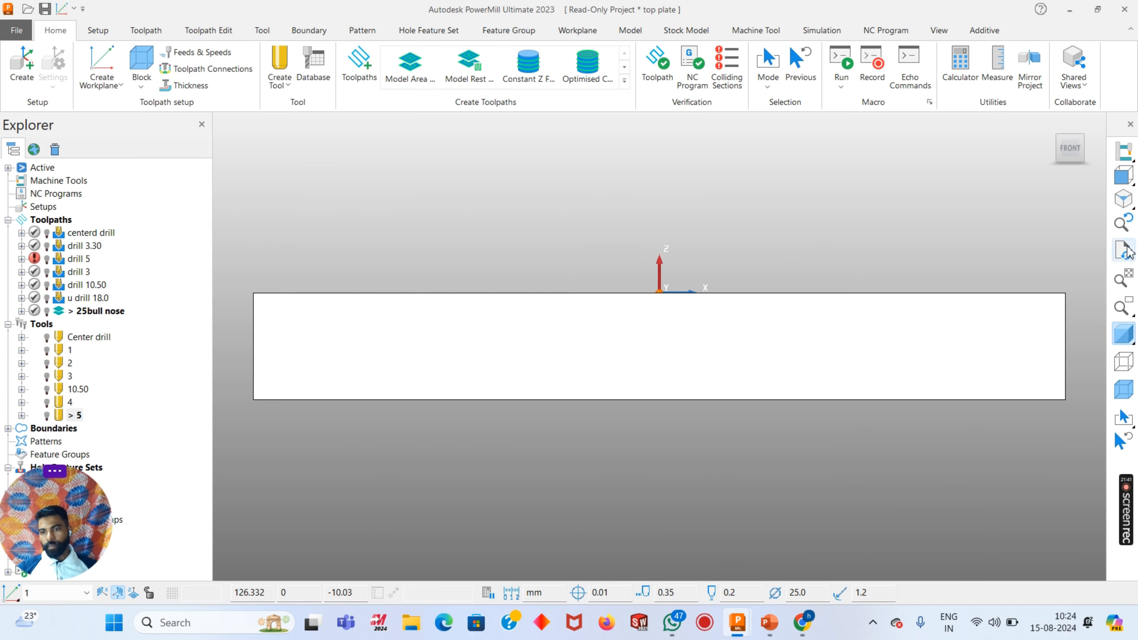
pyautogui.click(1123, 198)
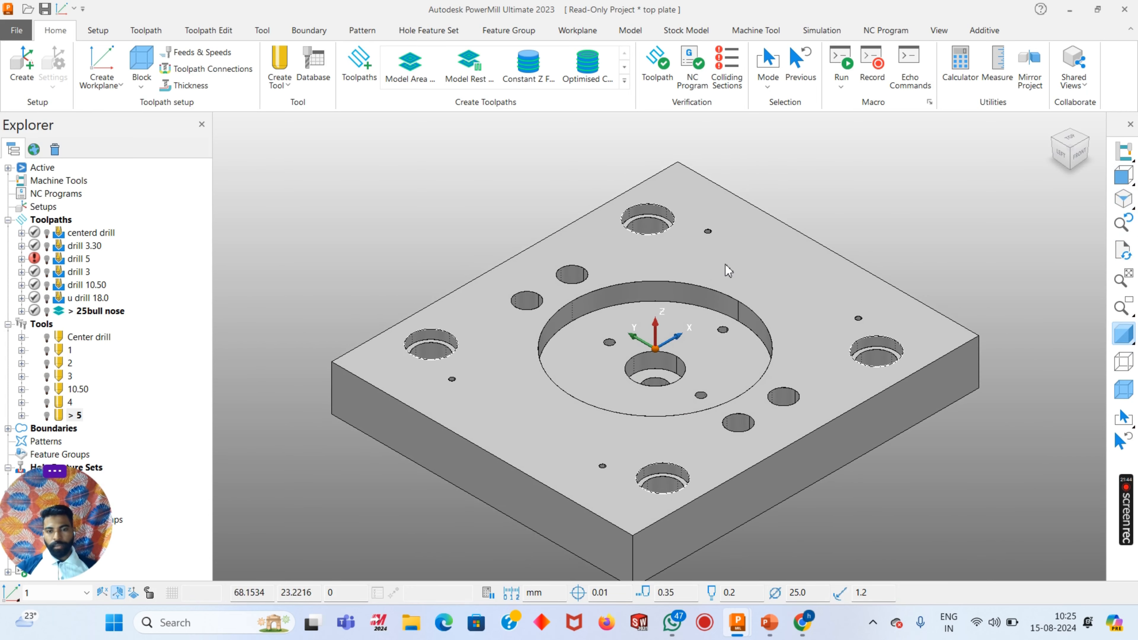
# Create a user-defined boundary from the plate's selected top face and accept it
pyautogui.rightClick(381, 204)
pyautogui.moveTo(520, 233)
pyautogui.moveTo(609, 259)
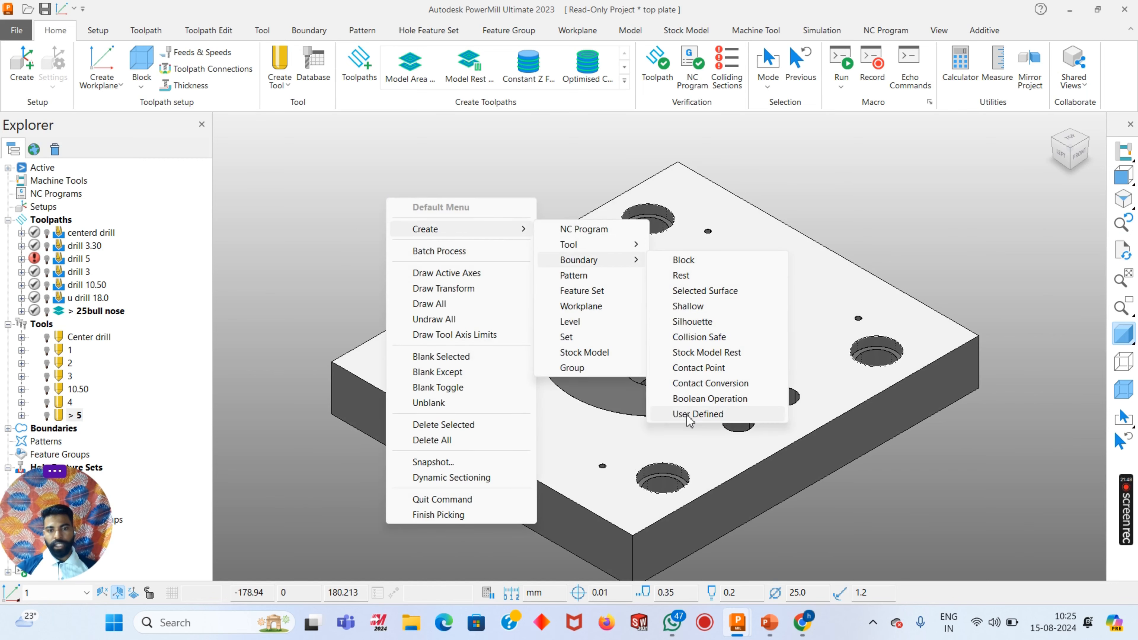
pyautogui.click(690, 415)
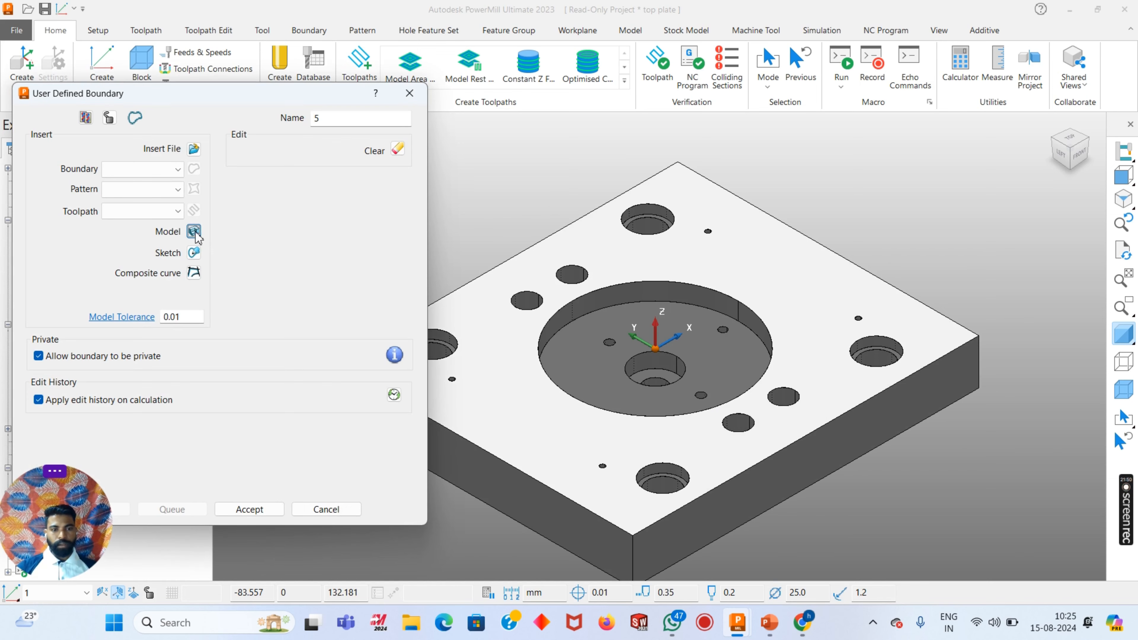
pyautogui.click(194, 231)
pyautogui.press('Return')
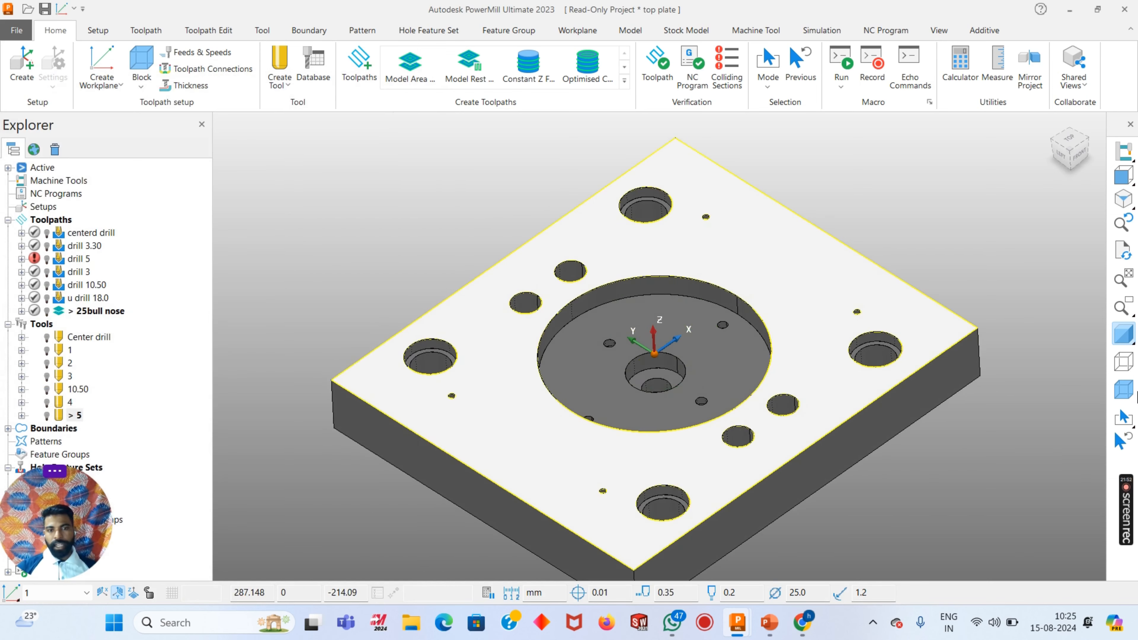
# In an unshaded top view, delete all boundary loops except the four circles beside the central pocket, and restore the shaded isometric view
pyautogui.click(1123, 339)
pyautogui.moveTo(1125, 178)
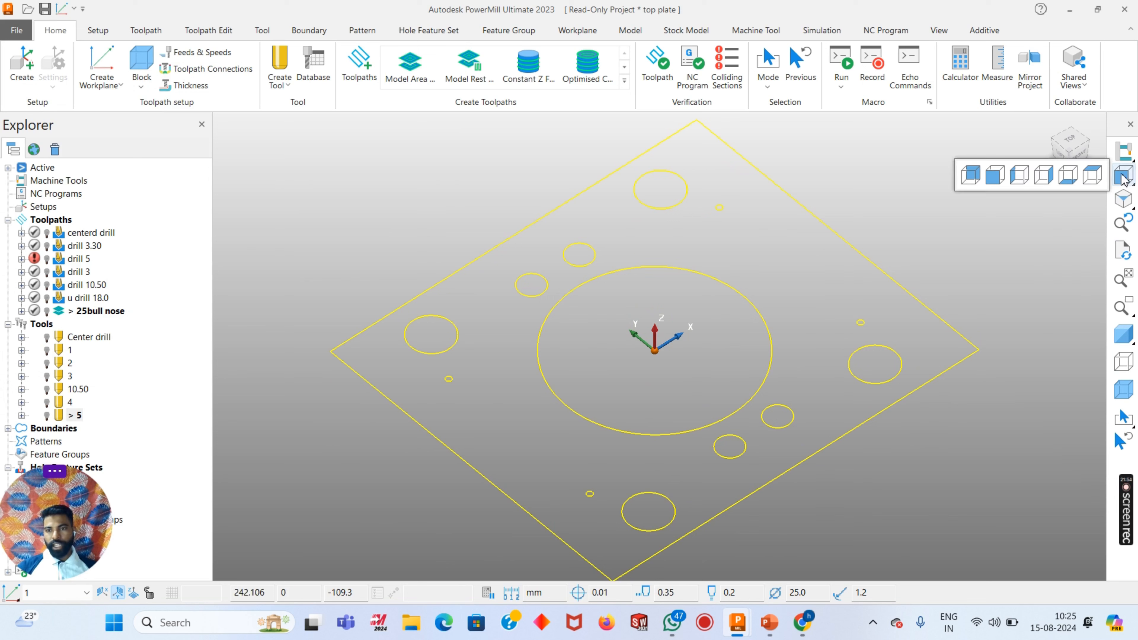
pyautogui.click(995, 174)
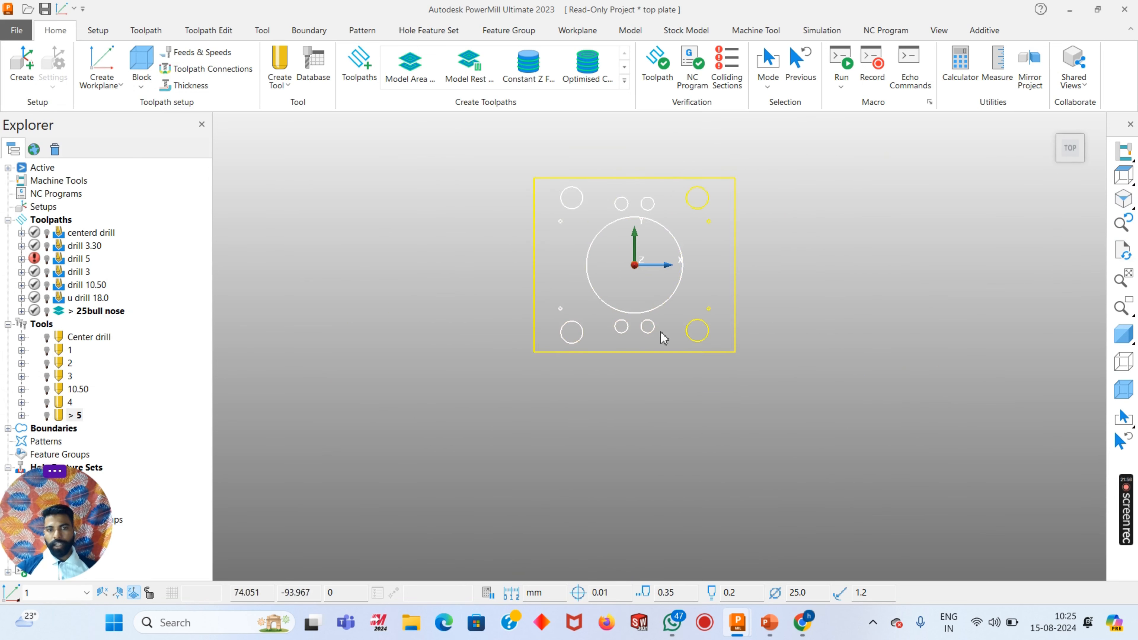
pyautogui.click(439, 136)
pyautogui.moveTo(438, 137); pyautogui.dragTo(940, 505)
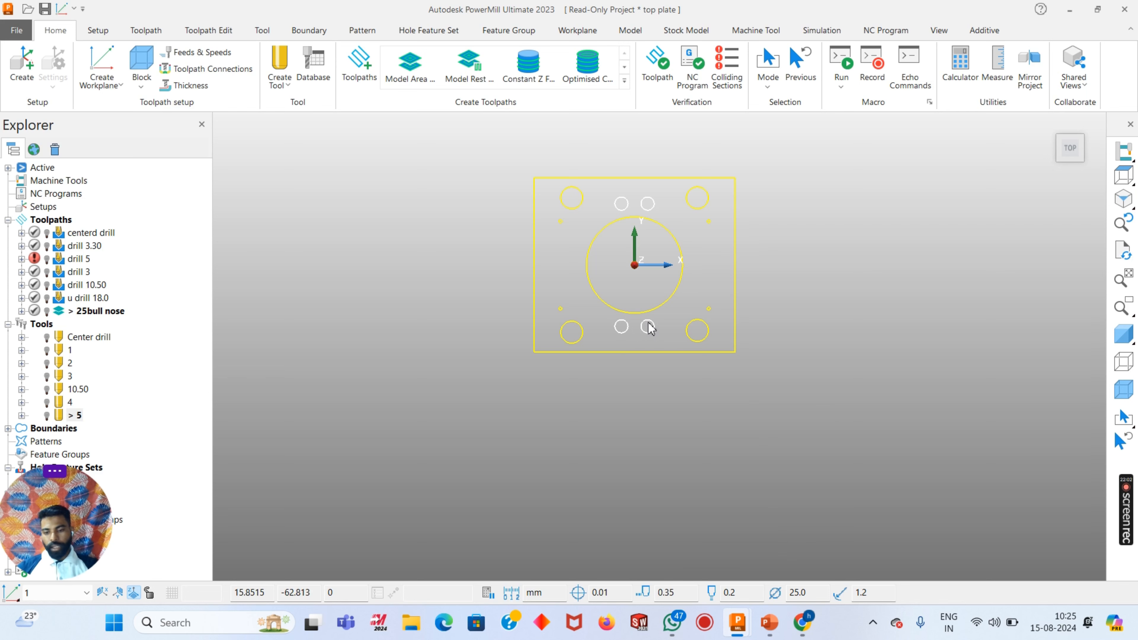
pyautogui.click(1123, 334)
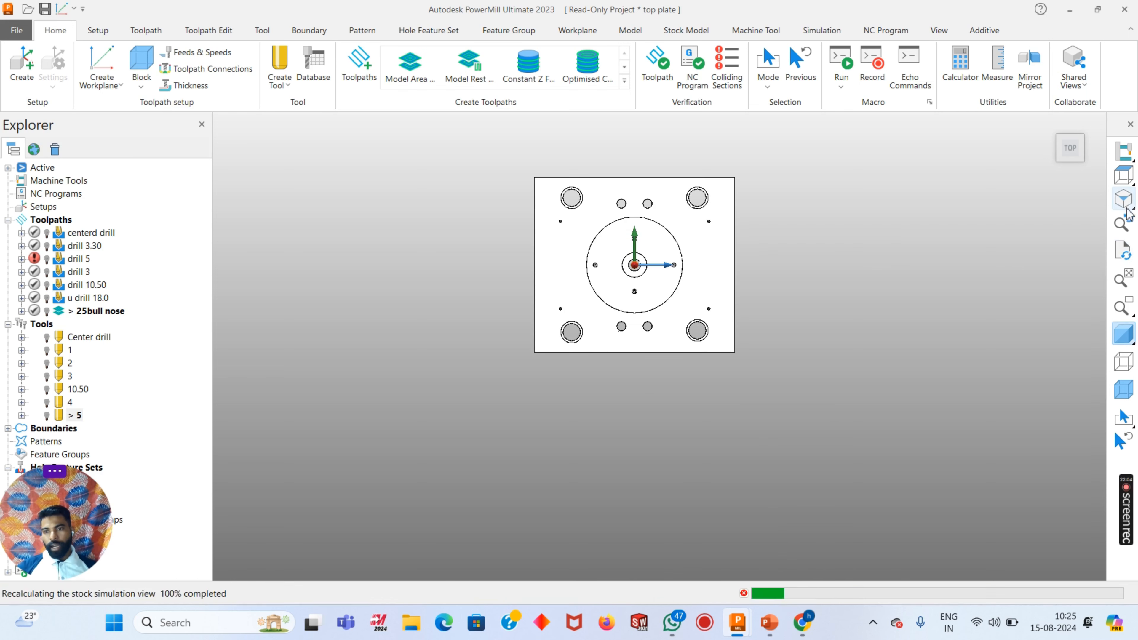
pyautogui.click(1124, 205)
pyautogui.keyDown('shift'); pyautogui.moveTo(369, 221); pyautogui.dragTo(392, 201, button='middle'); pyautogui.keyUp('shift')
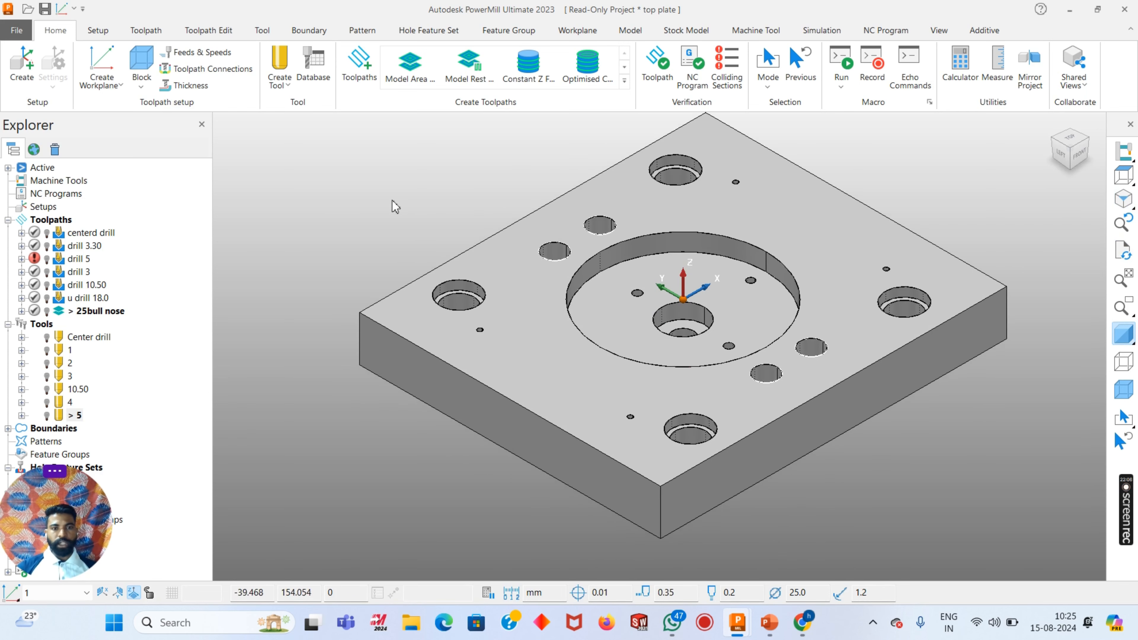
pyautogui.moveTo(486, 222); pyautogui.dragTo(479, 226, button='middle')
# Start a Constant Z Finishing toolpath named 12EM
pyautogui.click(538, 83)
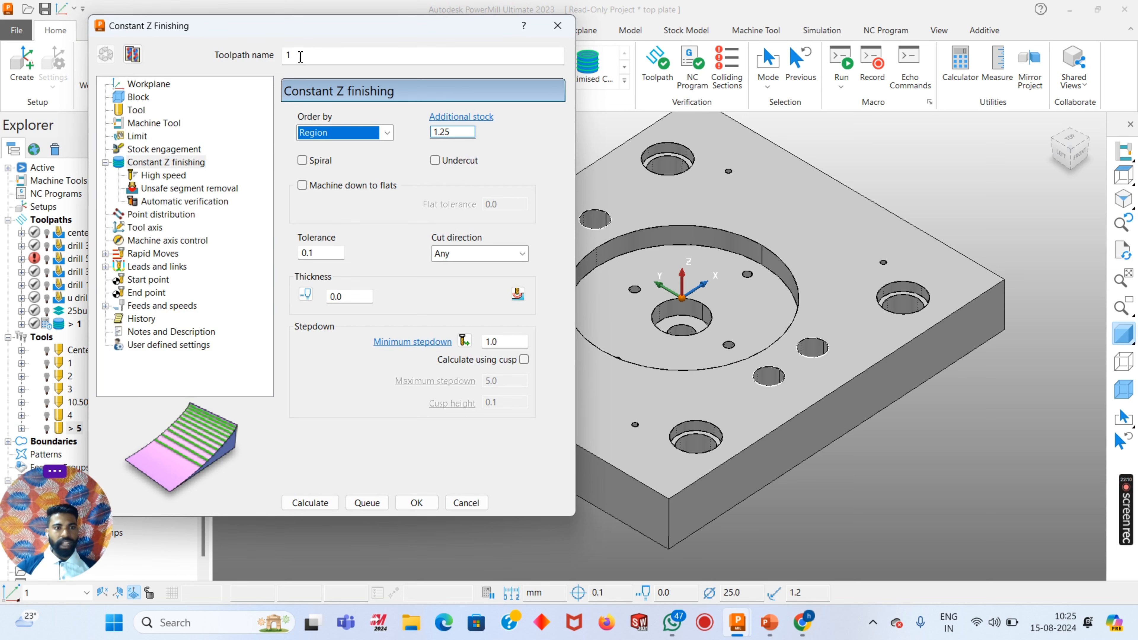
pyautogui.doubleClick(300, 56)
pyautogui.scroll(-2, 699, 269)
pyautogui.scroll(5, 692, 281)
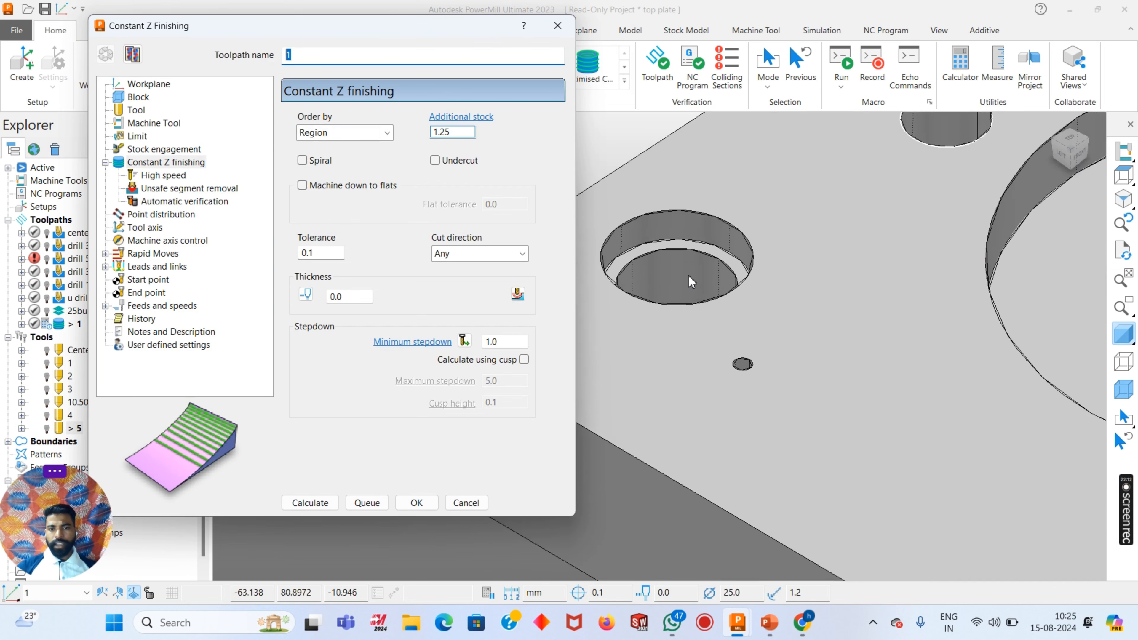
pyautogui.scroll(2, 688, 275)
pyautogui.click(689, 276)
pyautogui.doubleClick(312, 59)
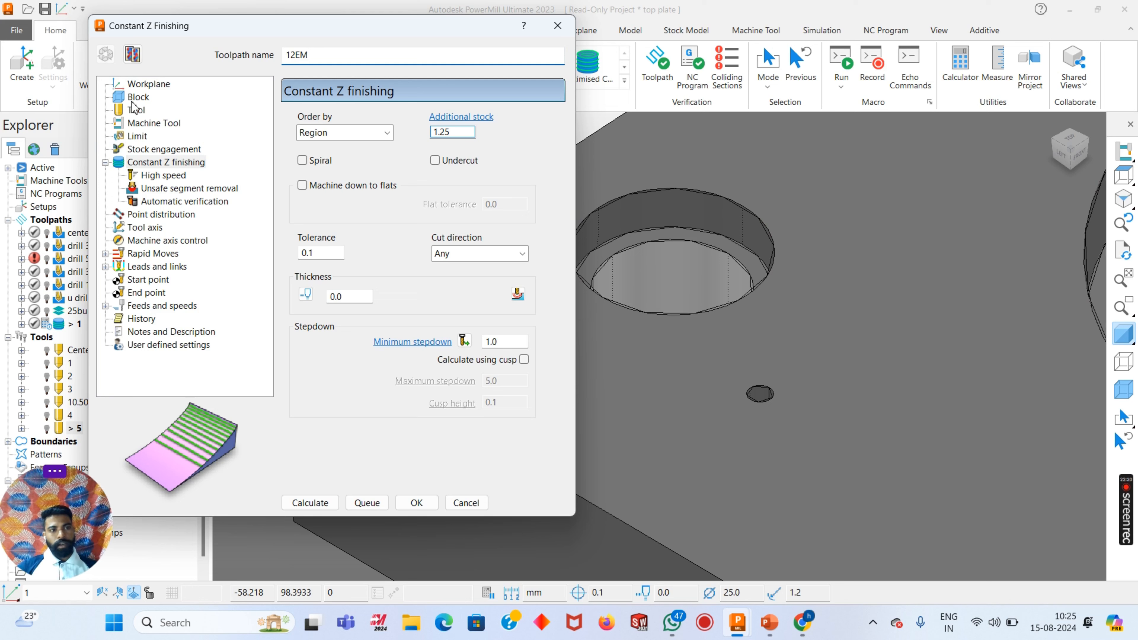
# Create a new end mill for the 12EM toolpath and set its diameter to 12 mm
pyautogui.click(146, 110)
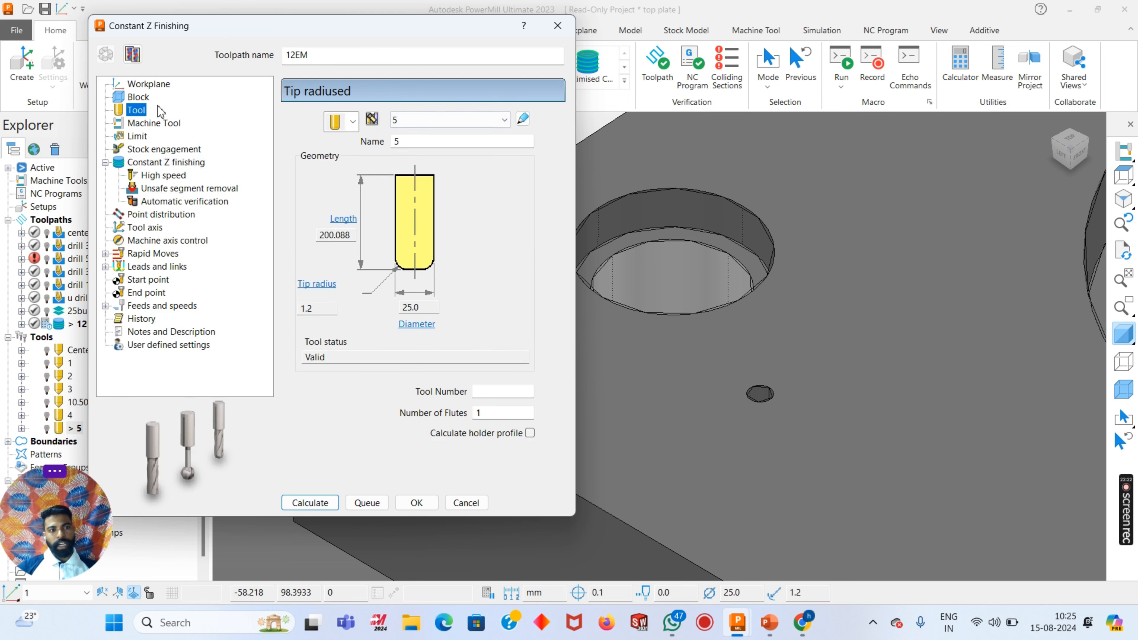
pyautogui.click(394, 120)
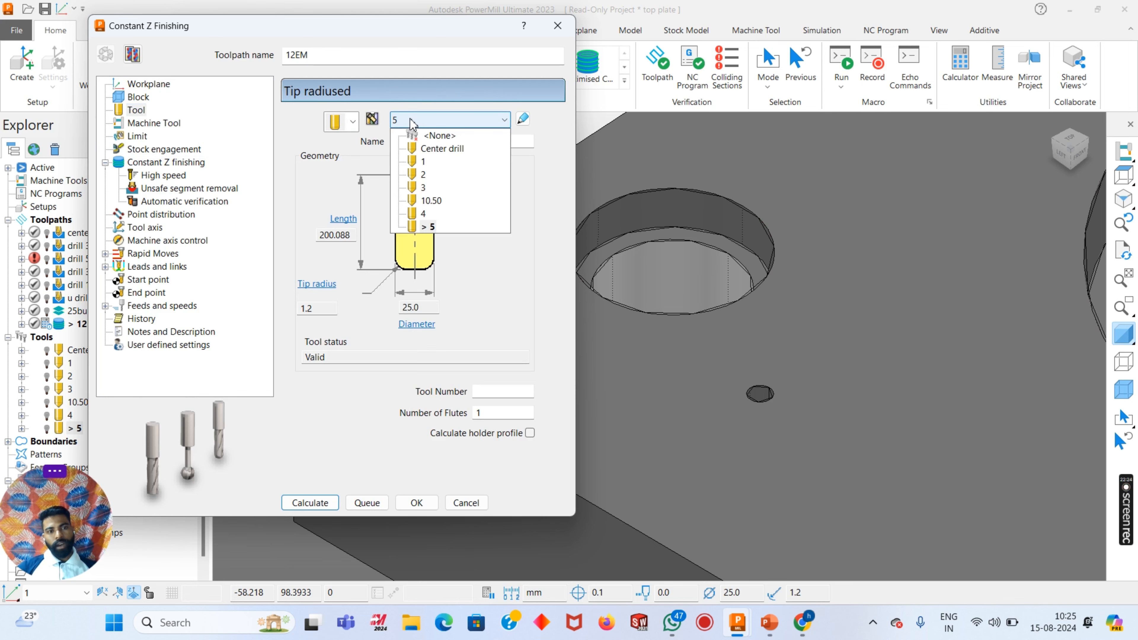
pyautogui.click(397, 120)
pyautogui.click(354, 121)
pyautogui.click(335, 148)
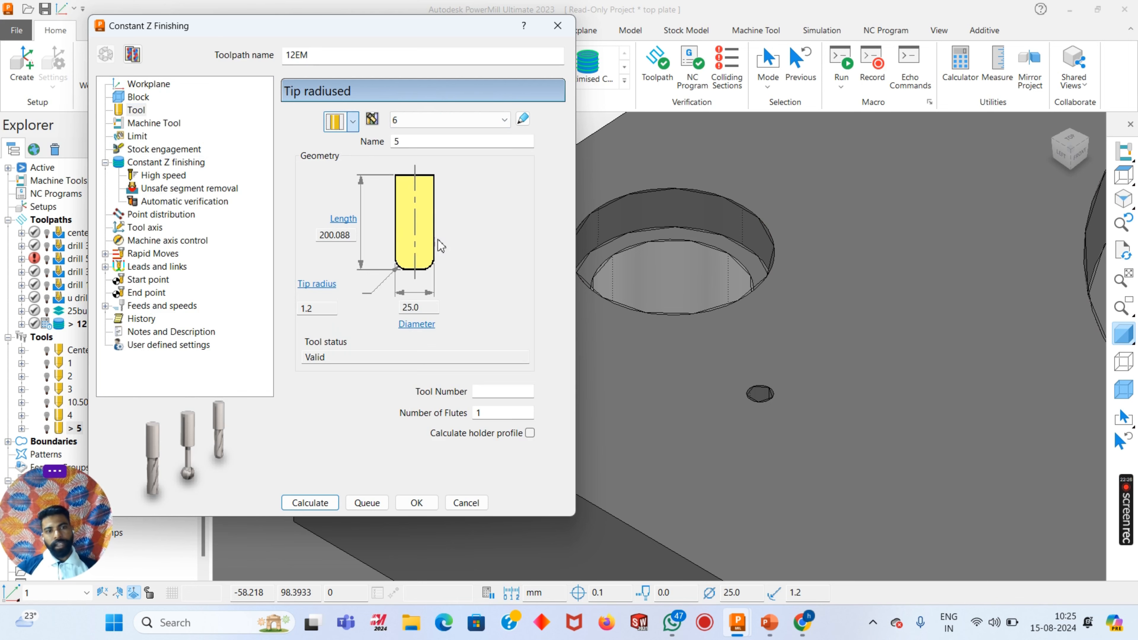
pyautogui.doubleClick(428, 313)
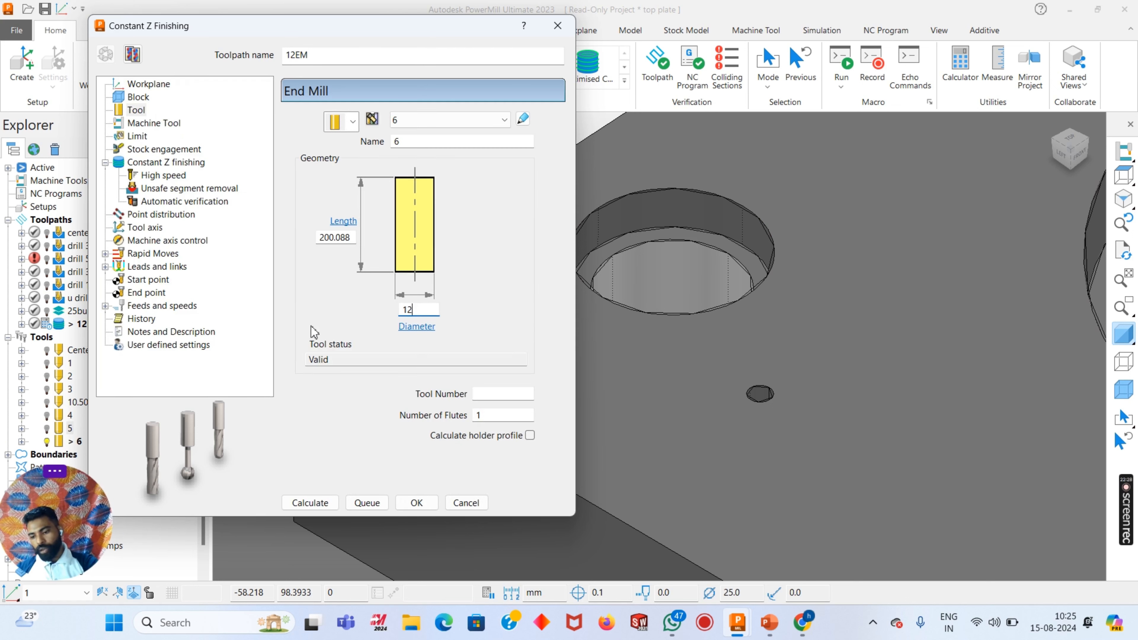
pyautogui.press('Return')
# Limit the toolpath to boundary 5, which encloses the four smaller counterbored holes beside the central pocket
pyautogui.click(148, 124)
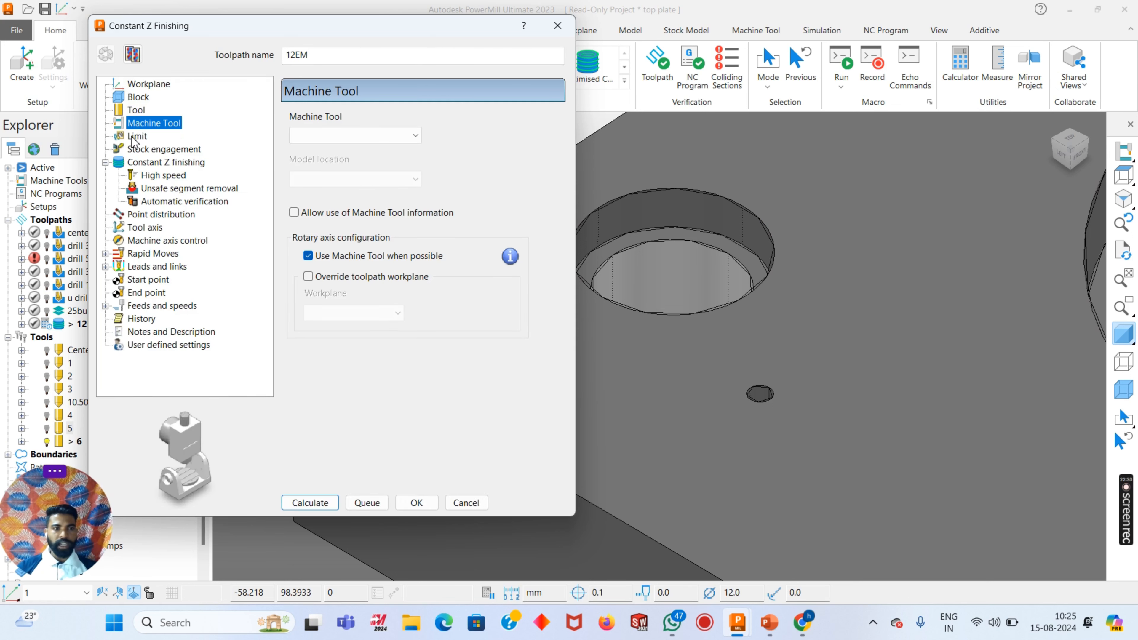
pyautogui.click(1123, 252)
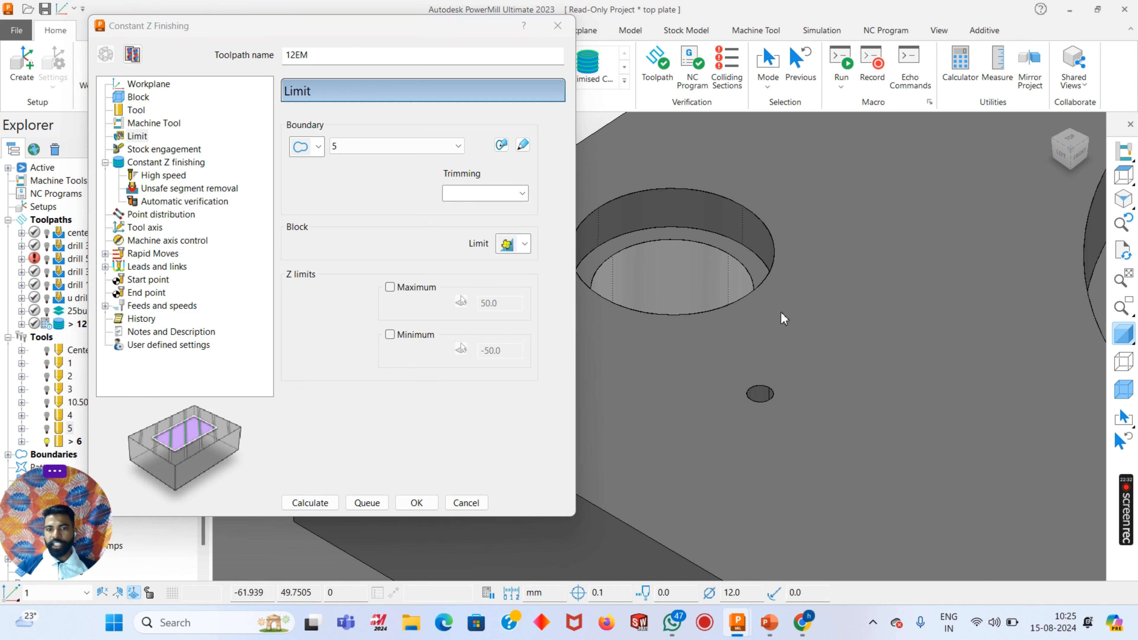
pyautogui.scroll(-2, 765, 320)
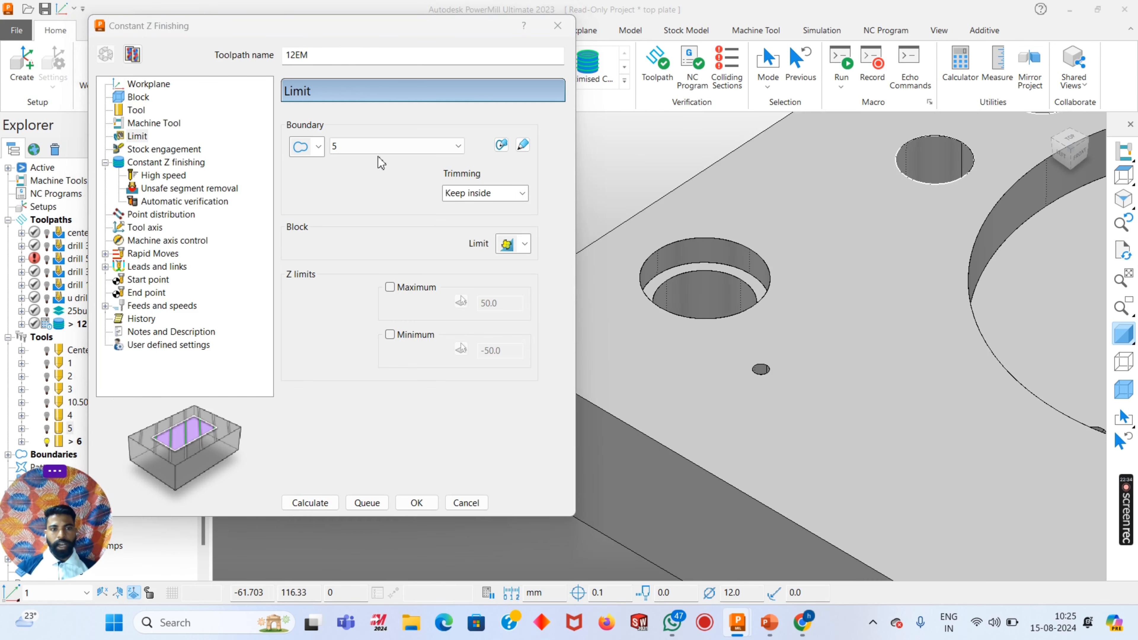
pyautogui.click(378, 148)
pyautogui.scroll(-6, 845, 269)
pyautogui.click(754, 207)
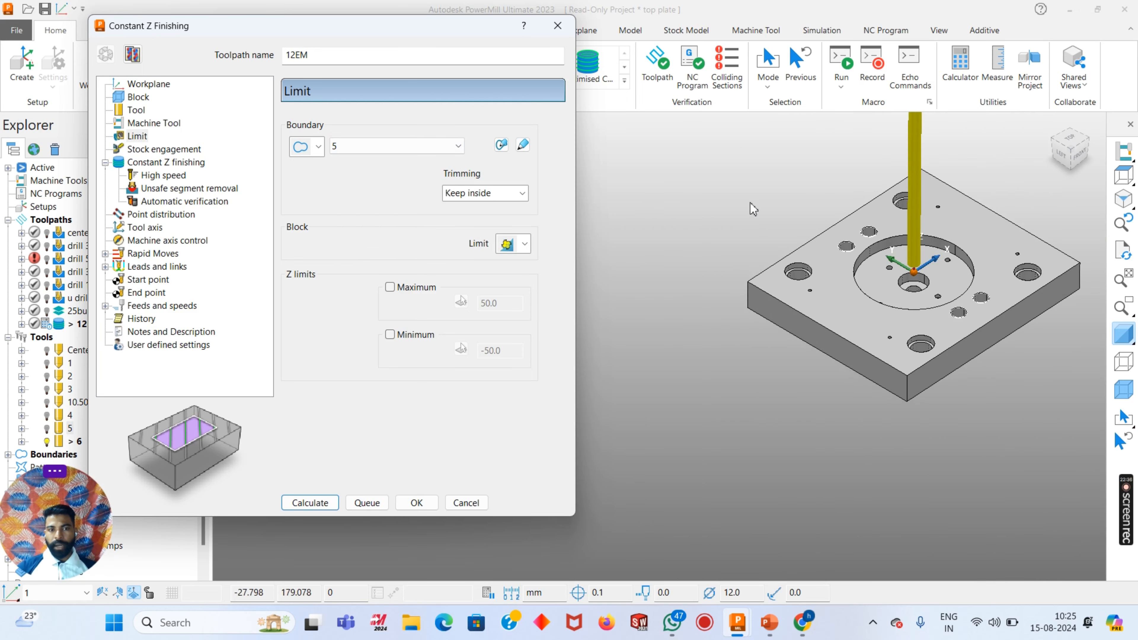
pyautogui.scroll(5, 827, 318)
pyautogui.scroll(5, 821, 290)
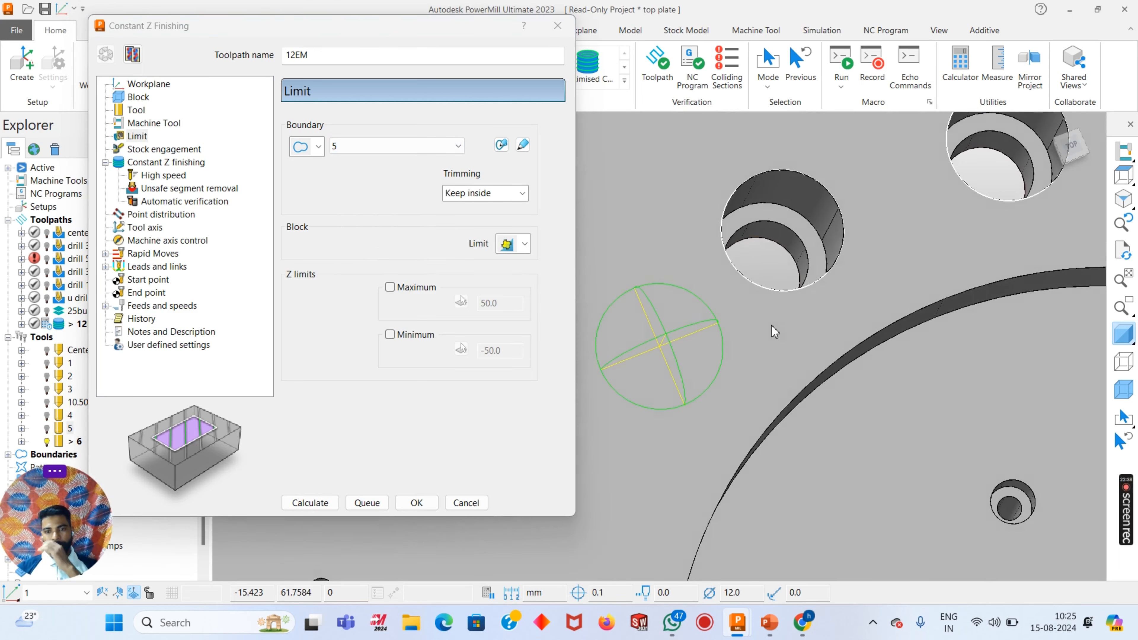
pyautogui.scroll(-2, 791, 236)
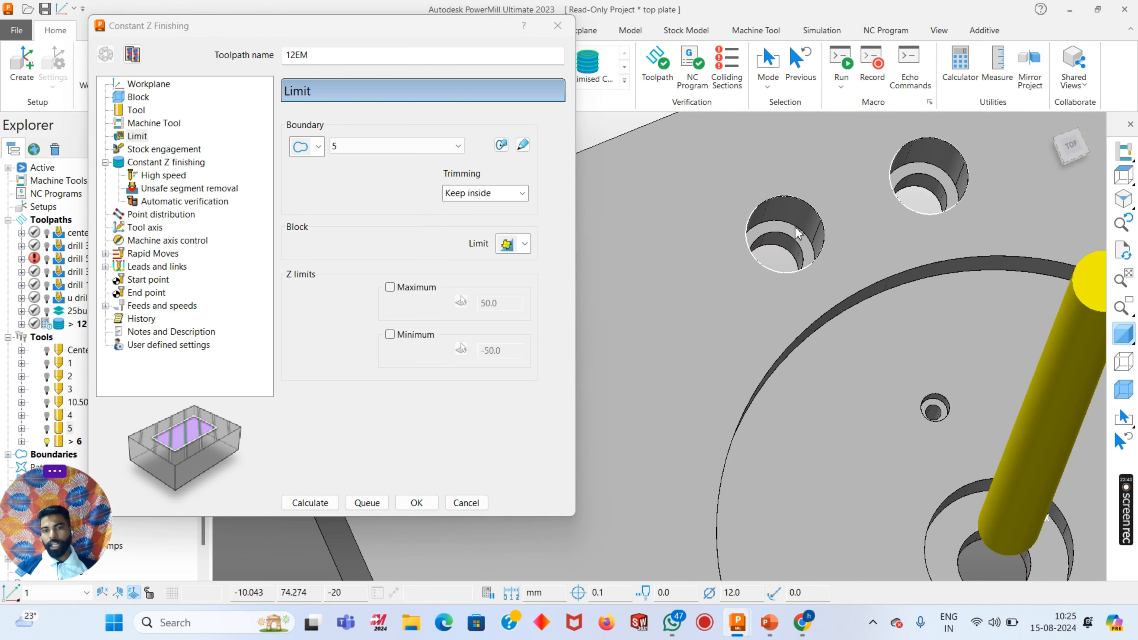
pyautogui.scroll(-3, 799, 233)
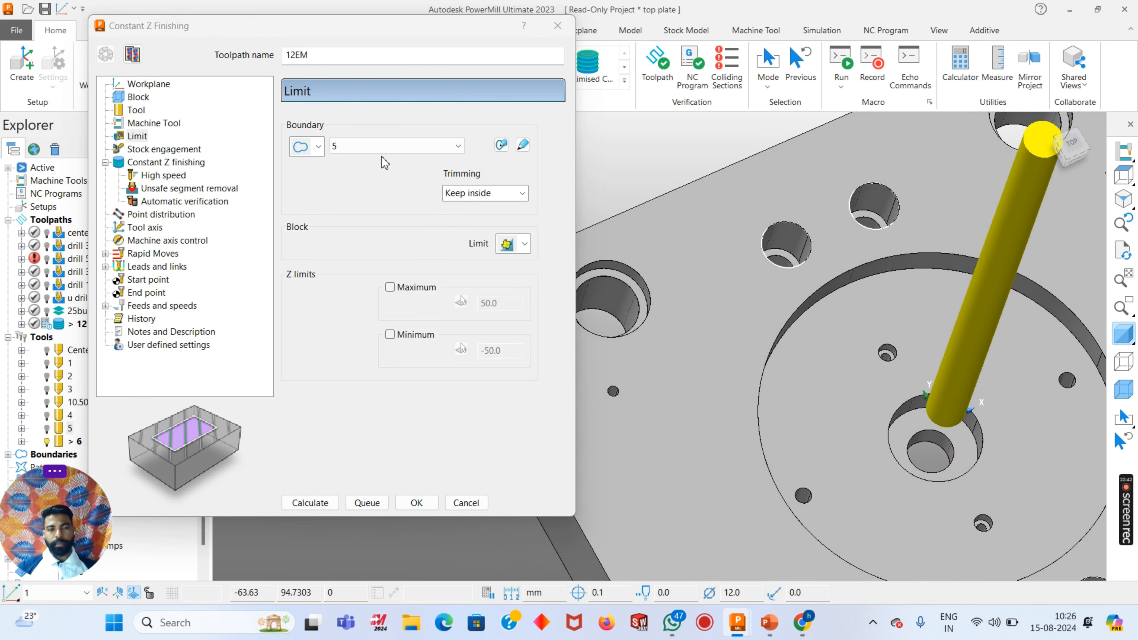
pyautogui.click(376, 147)
pyautogui.click(364, 226)
pyautogui.scroll(-3, 877, 249)
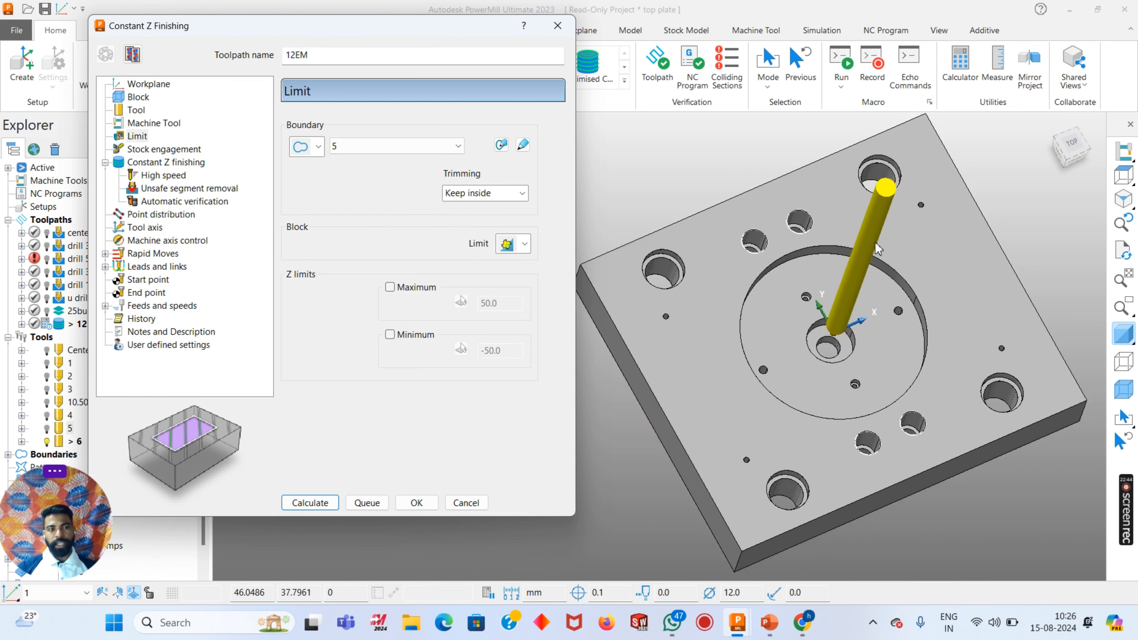
pyautogui.scroll(-2, 877, 248)
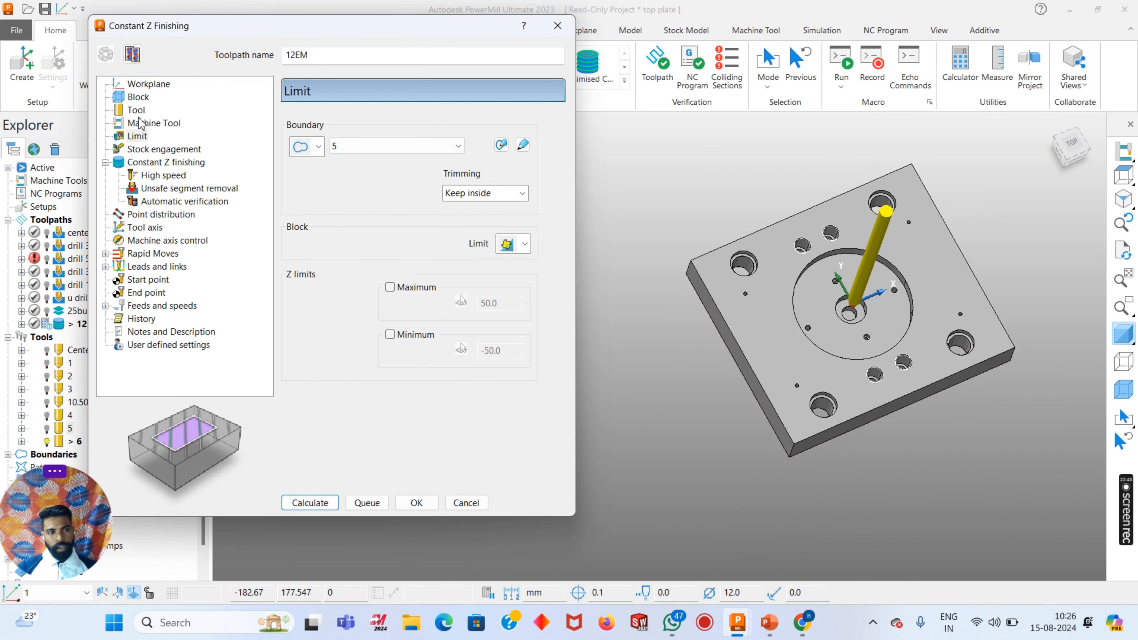
# Lock the block's minimum Z at -20.0 from a small counterbore's floor, and recalculate the block around the whole plate
pyautogui.click(138, 102)
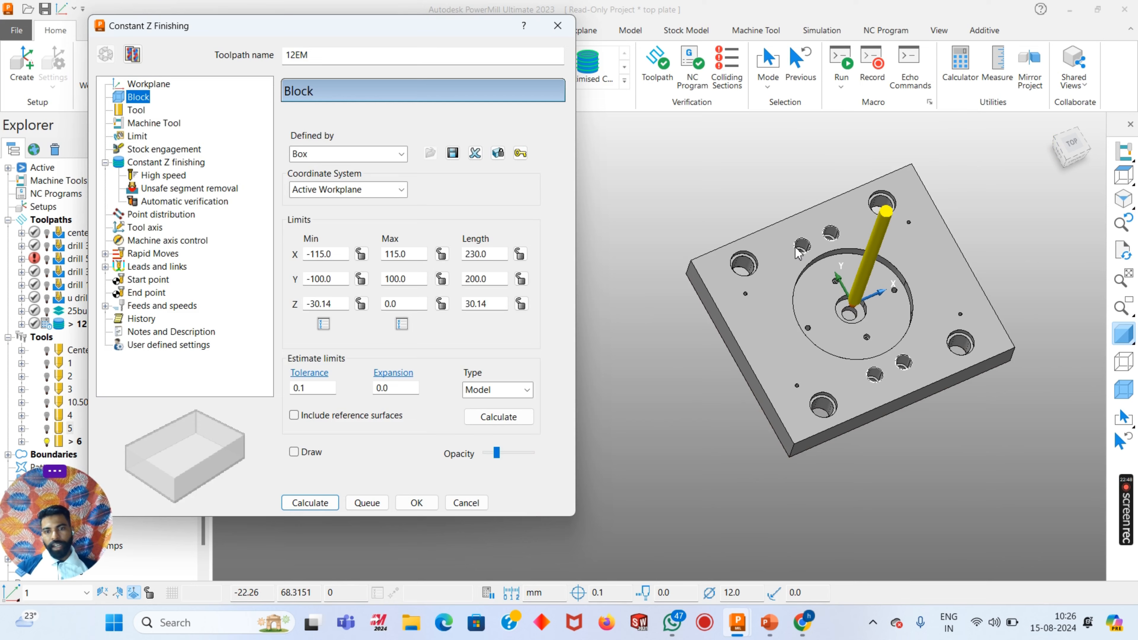
pyautogui.scroll(3, 797, 248)
pyautogui.scroll(5, 815, 263)
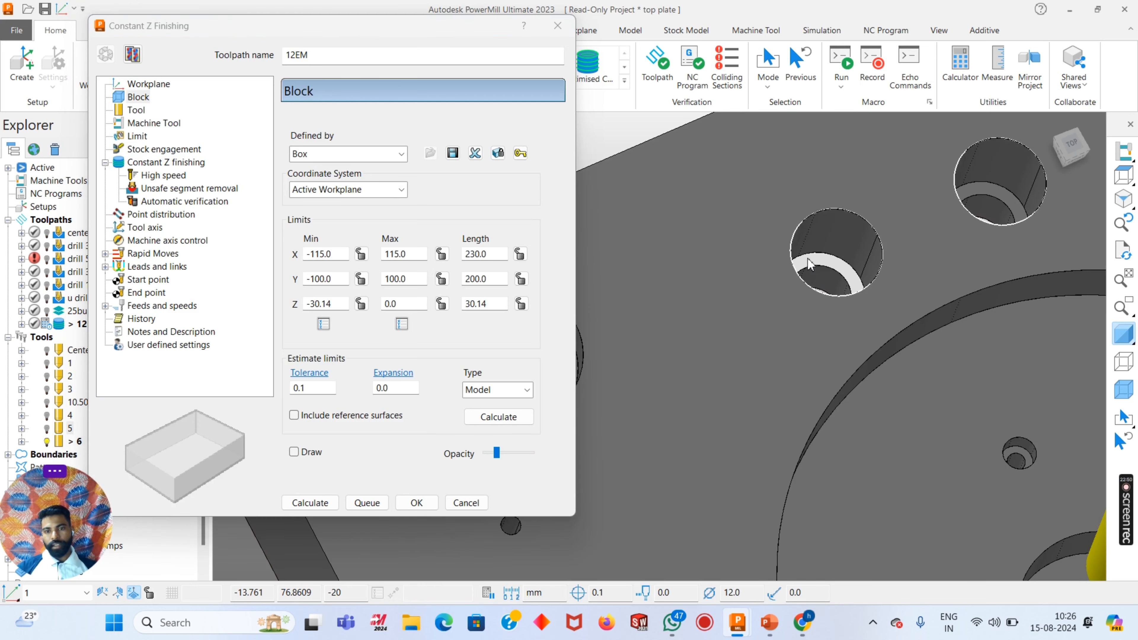
pyautogui.click(498, 416)
pyautogui.click(360, 304)
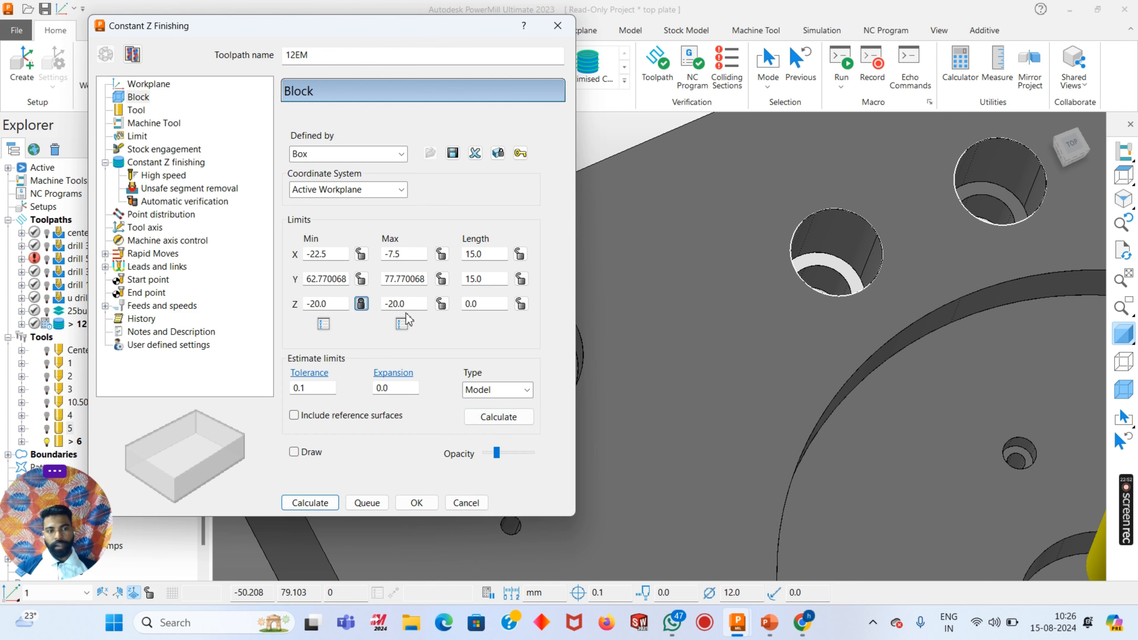
pyautogui.scroll(-5, 894, 285)
pyautogui.click(498, 416)
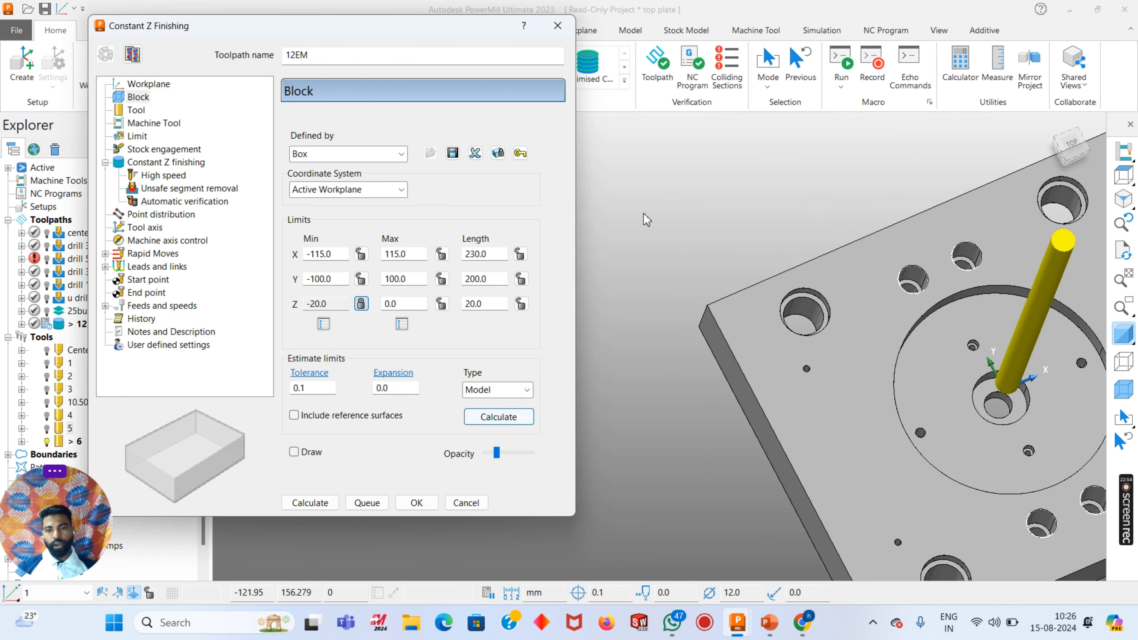
pyautogui.moveTo(642, 216); pyautogui.dragTo(715, 203, button='middle')
pyautogui.scroll(-3, 657, 204)
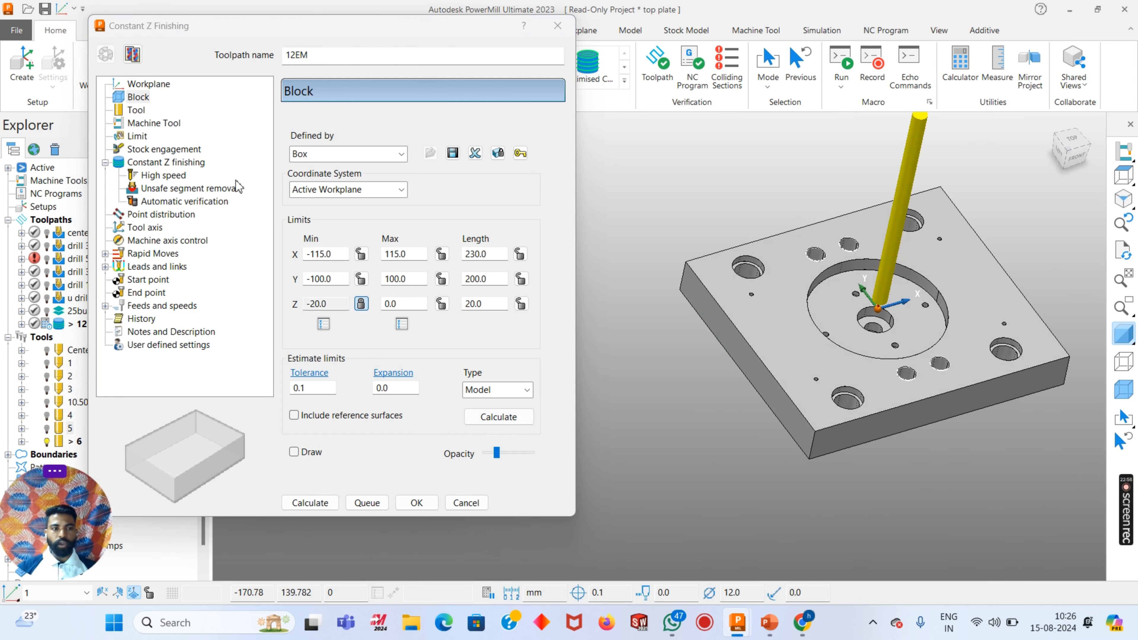
# Rename the end mill as 12 and check the toolpath's boundary limit
pyautogui.click(137, 111)
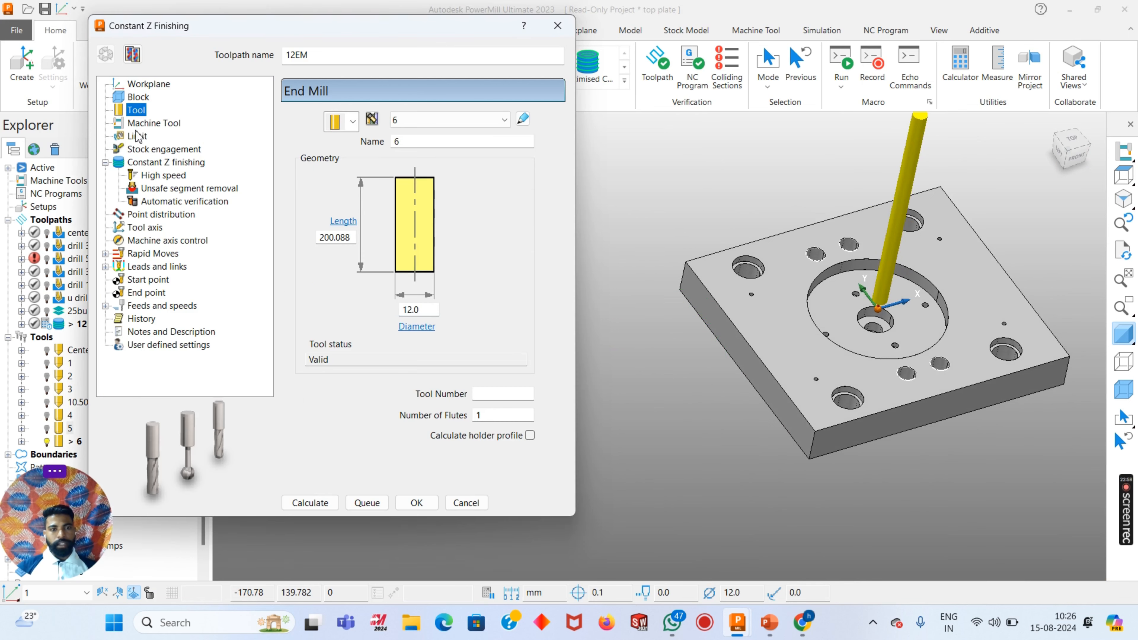
pyautogui.click(393, 142)
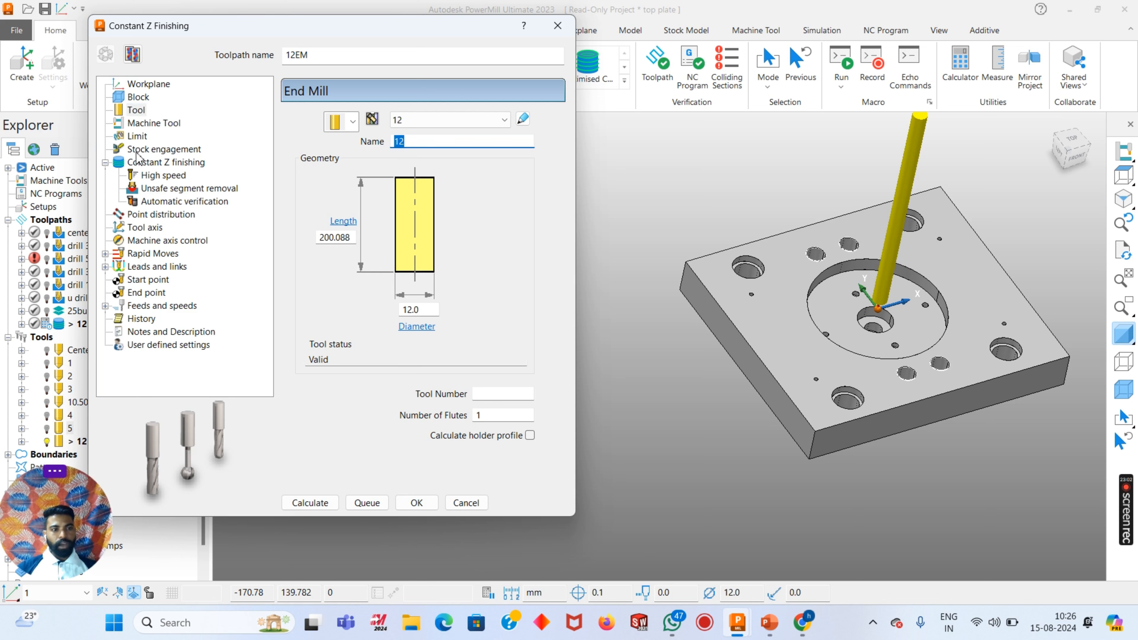
pyautogui.click(136, 126)
pyautogui.click(138, 135)
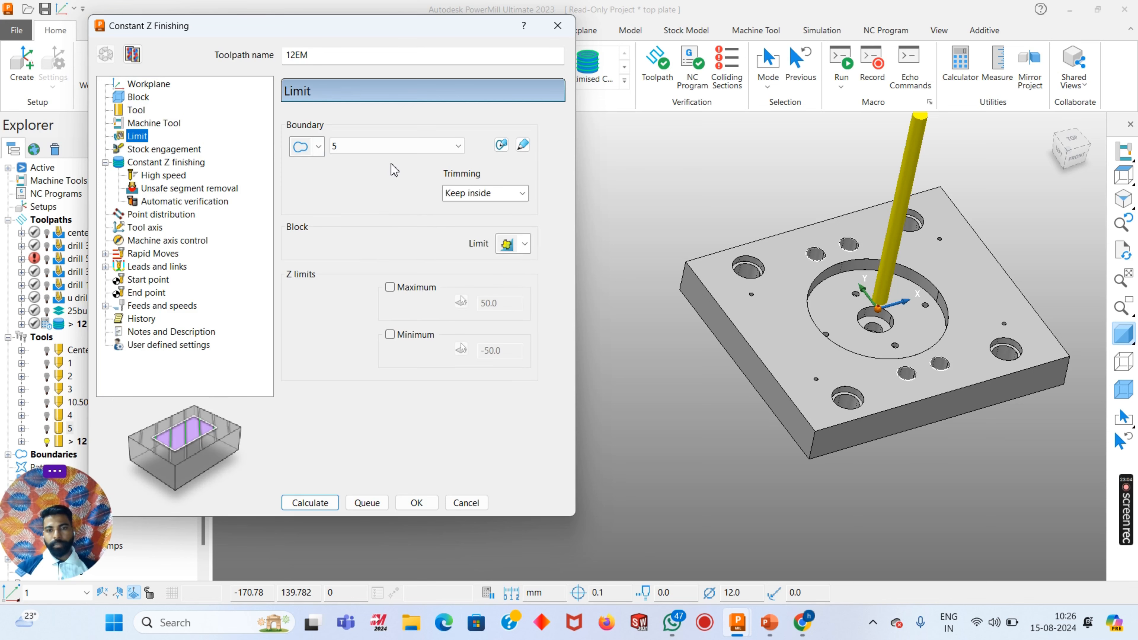
# Set the Constant Z finishing's additional stock to 0.0 and enable the Spiral option
pyautogui.click(147, 162)
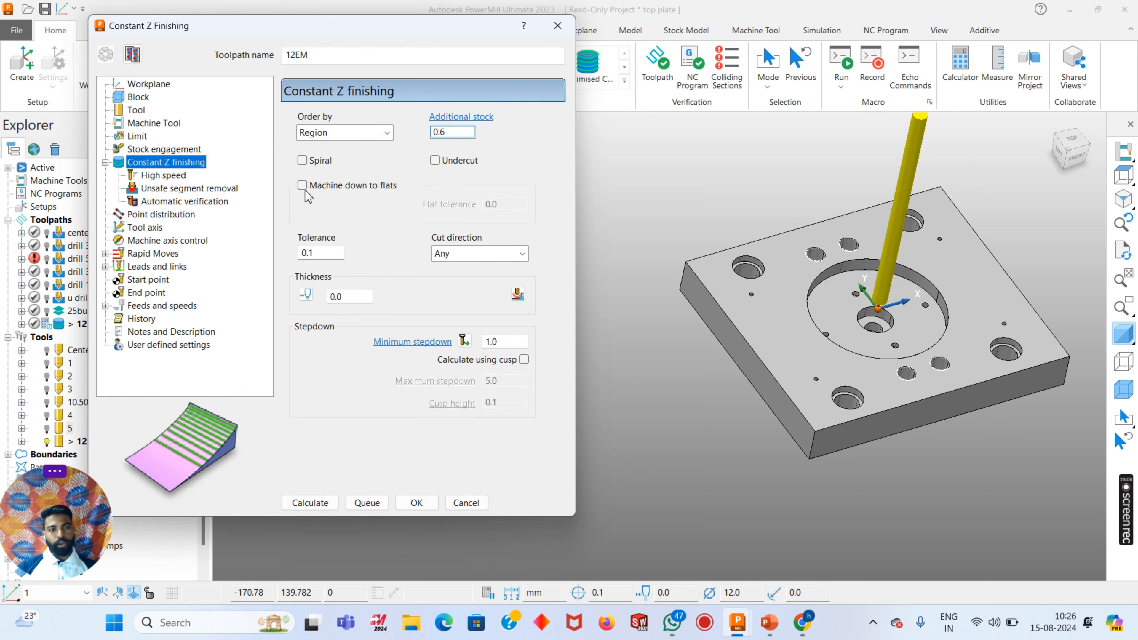
pyautogui.doubleClick(432, 132)
pyautogui.write('0')
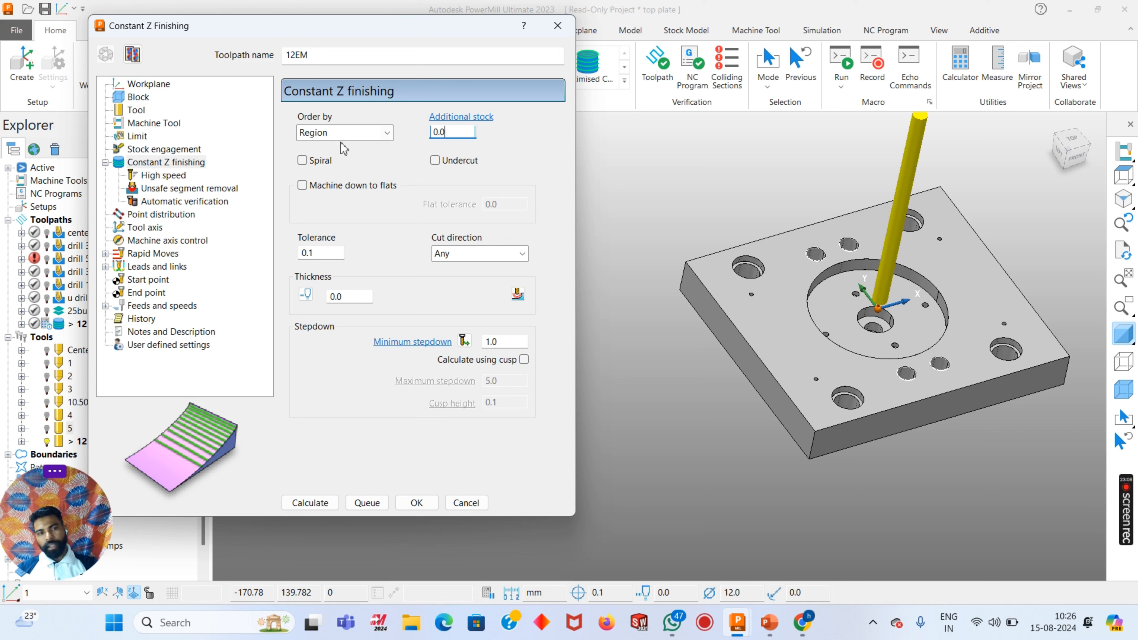
pyautogui.press('Return')
pyautogui.click(301, 161)
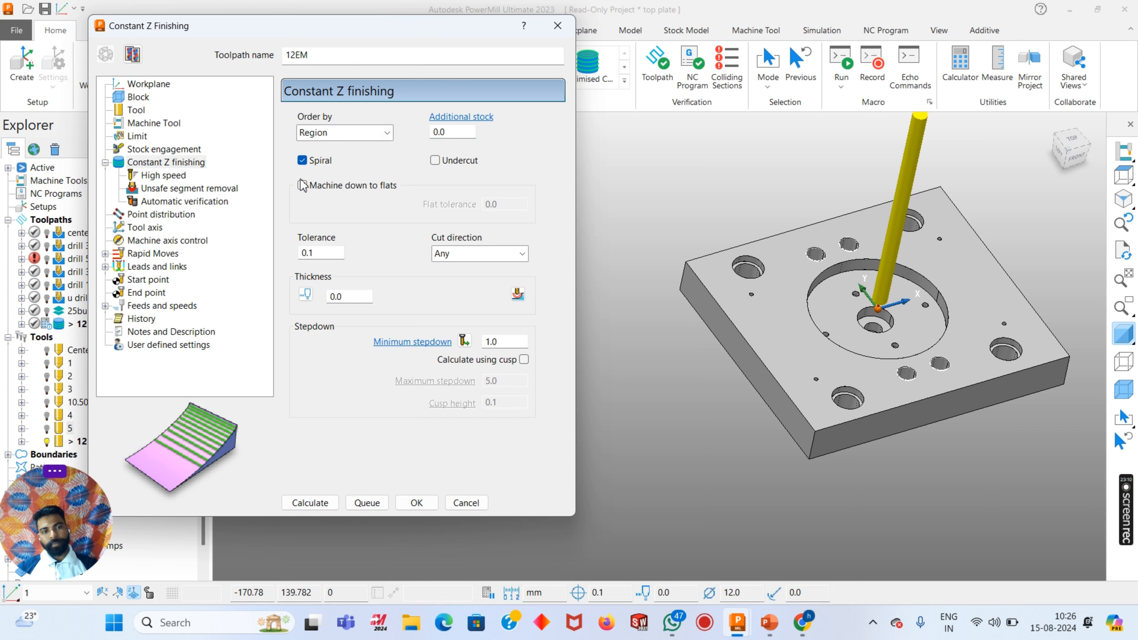
# Enable Machine down to flats and set the Constant Z finishing tolerance to 0.01
pyautogui.click(302, 185)
pyautogui.moveTo(332, 253); pyautogui.dragTo(200, 258)
pyautogui.write('0.')
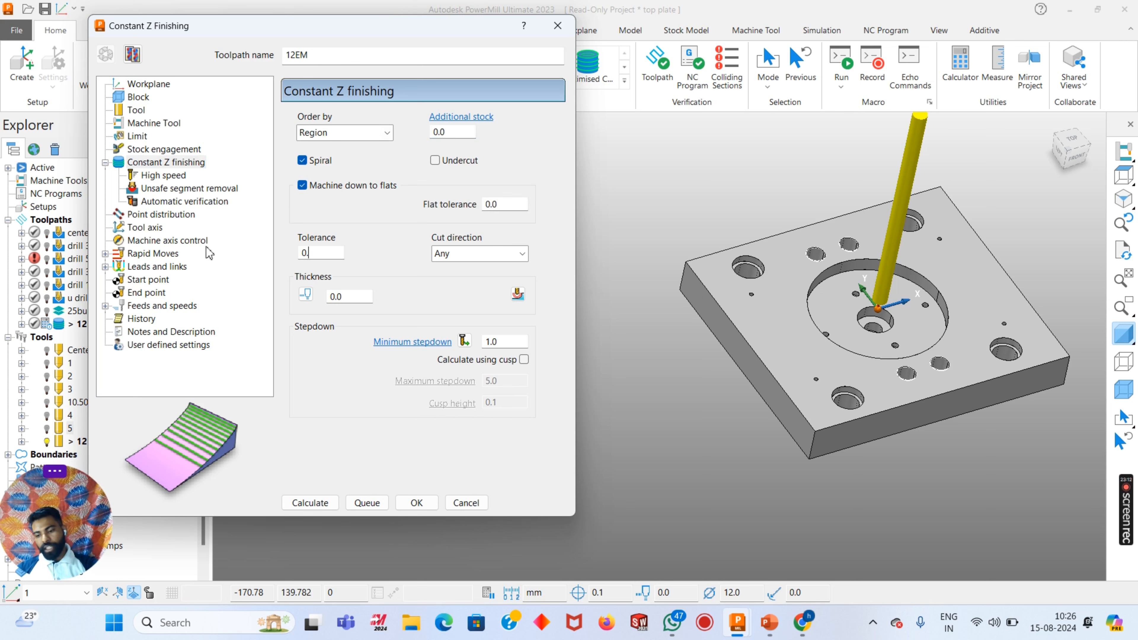
pyautogui.press('Return')
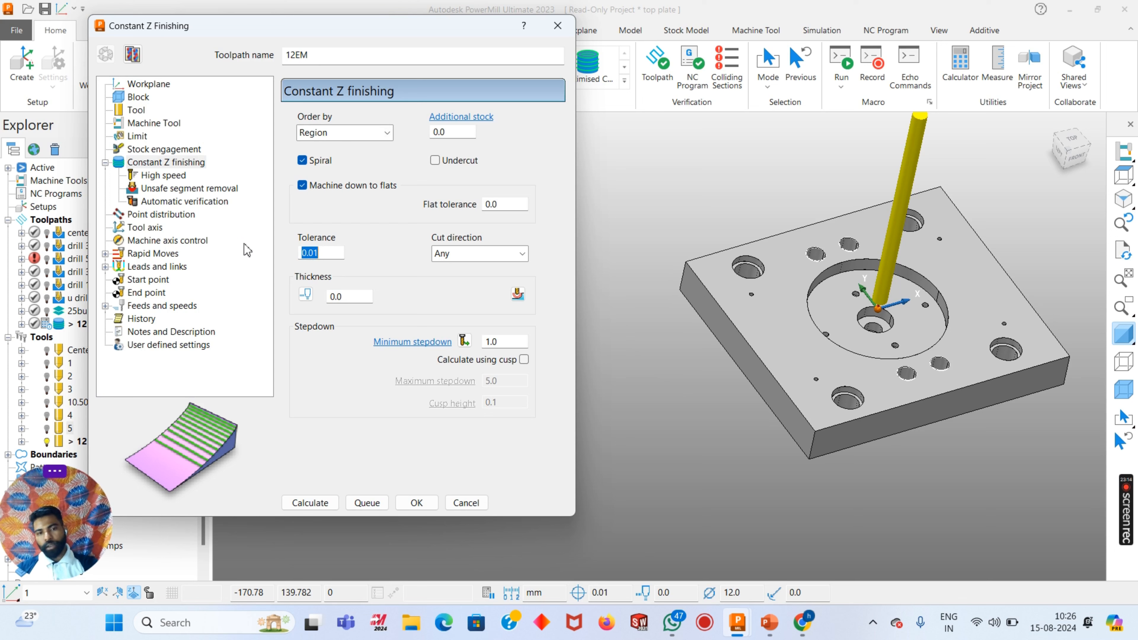
# Keep the cut direction at Any, set the thickness to -0.02, and set a manual stepdown of 2.0
pyautogui.click(450, 259)
pyautogui.click(450, 258)
pyautogui.moveTo(341, 297); pyautogui.dragTo(281, 294)
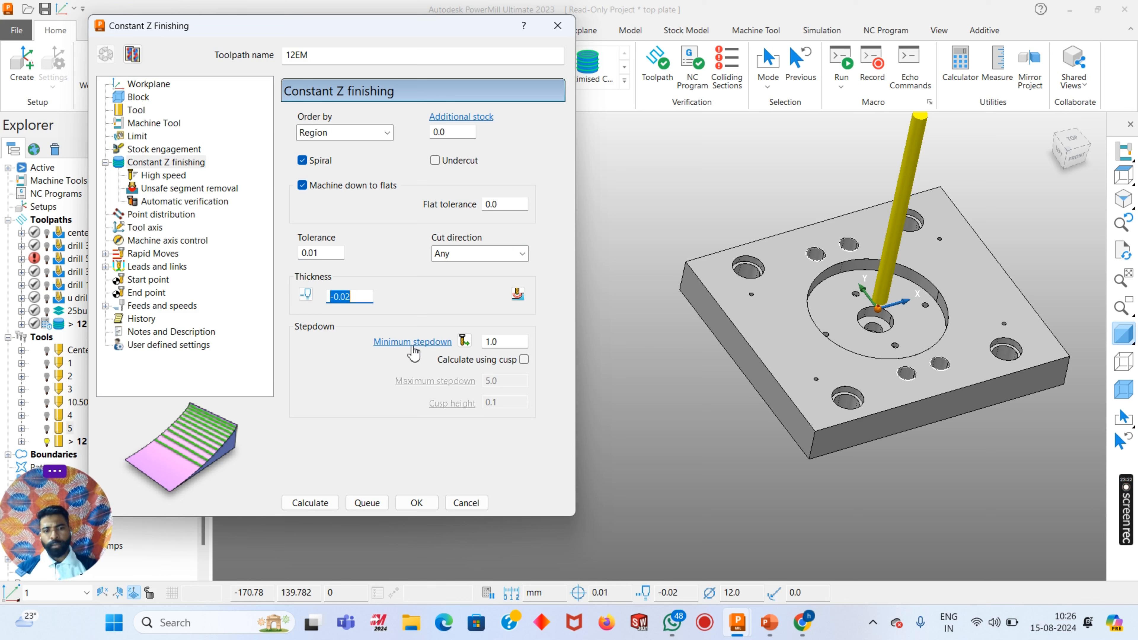
pyautogui.click(504, 344)
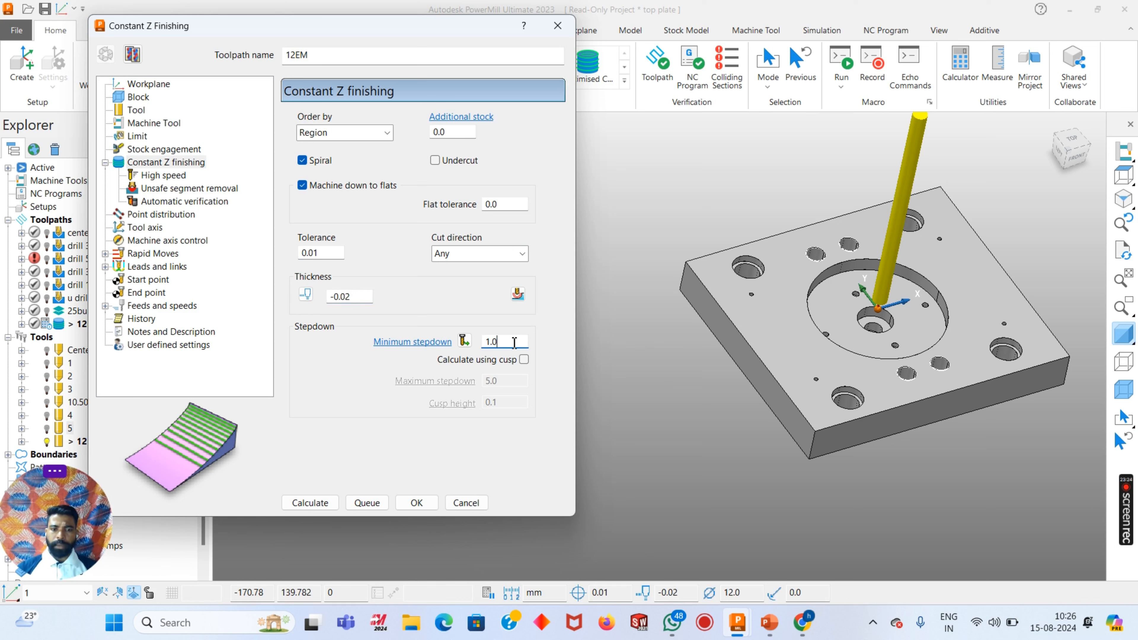
pyautogui.moveTo(514, 343); pyautogui.dragTo(393, 349)
pyautogui.click(464, 341)
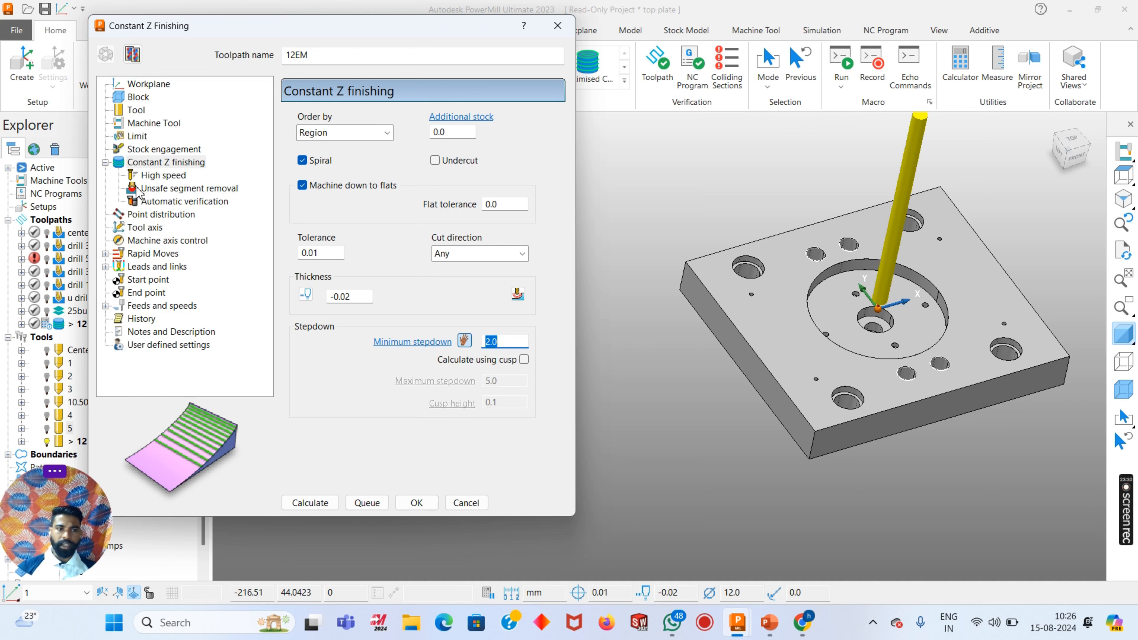
# Review the high speed and unsafe segment removal settings, and recalculate the rapid move heights from the block and model
pyautogui.click(143, 176)
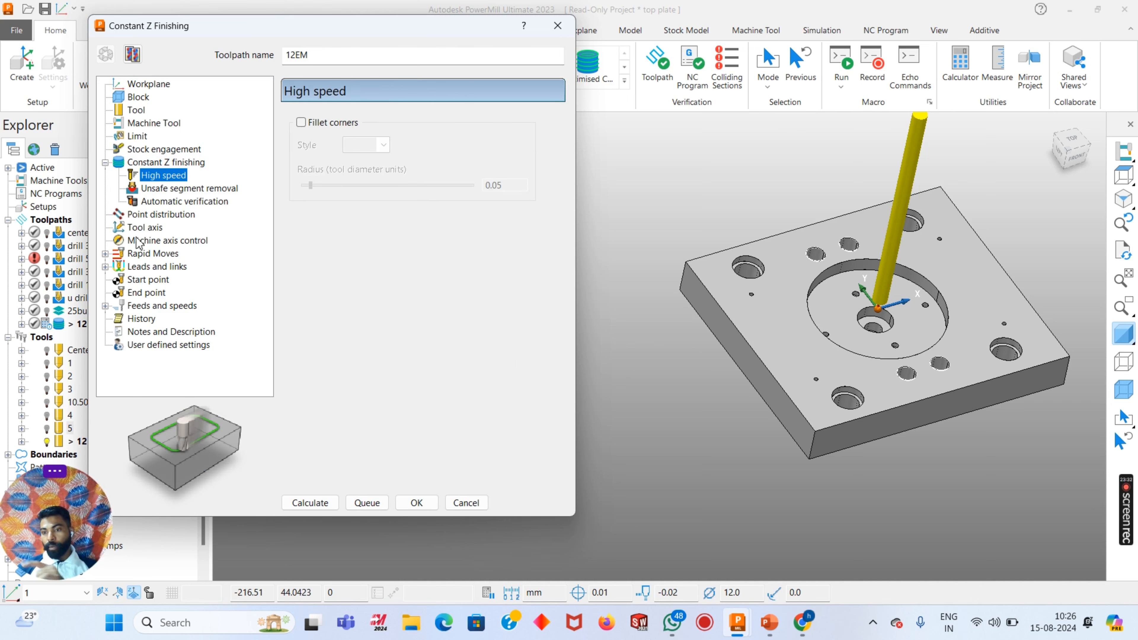
pyautogui.click(159, 191)
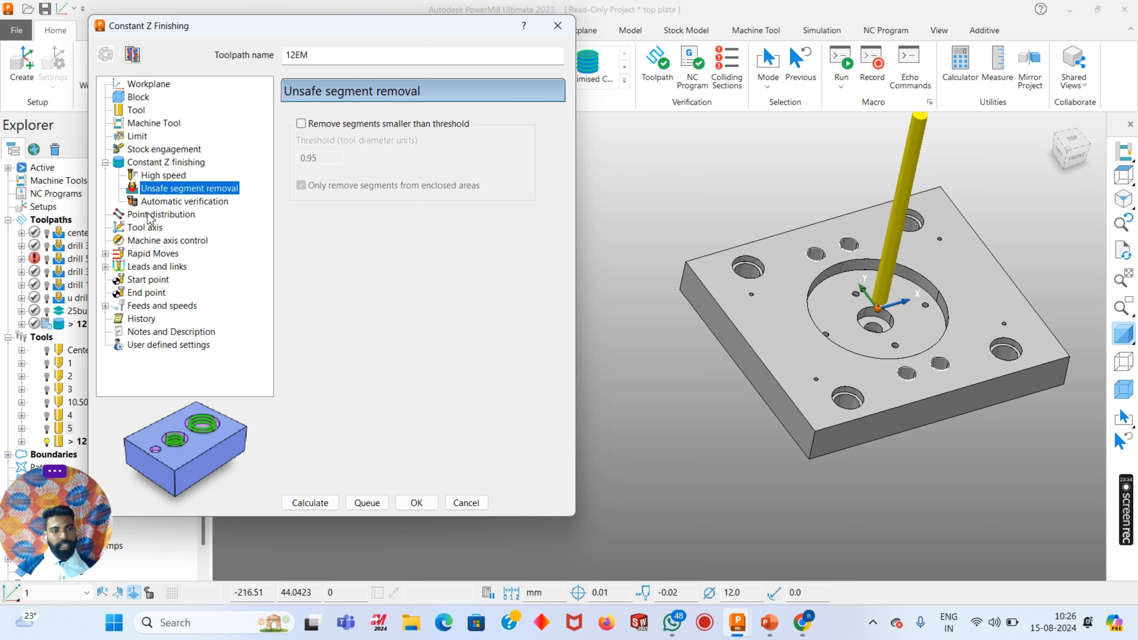
pyautogui.click(136, 255)
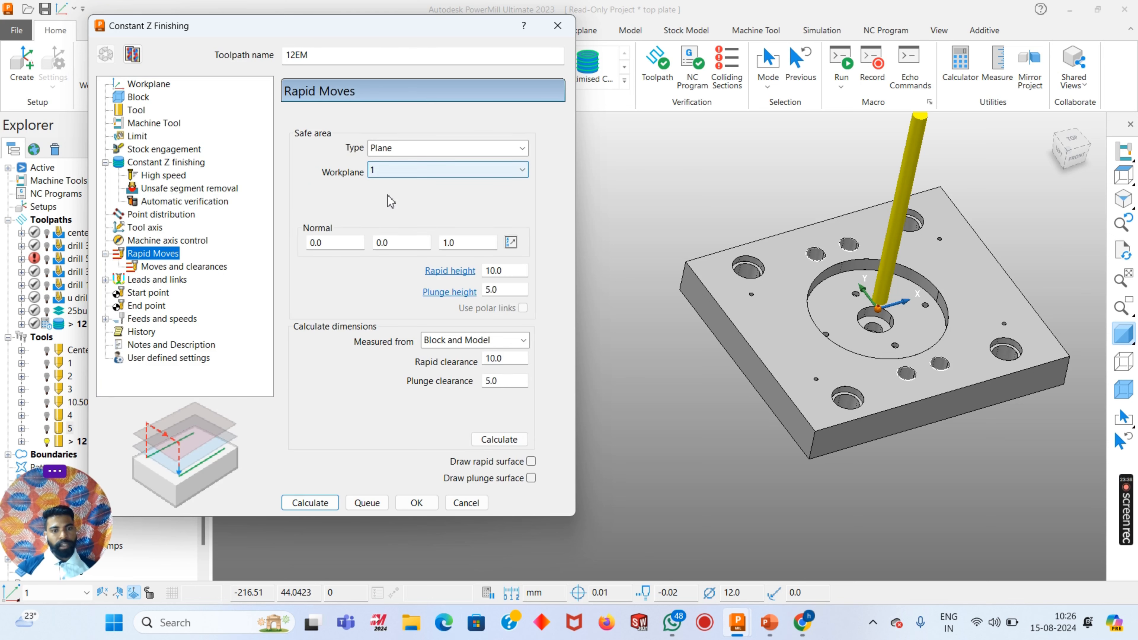
pyautogui.click(492, 438)
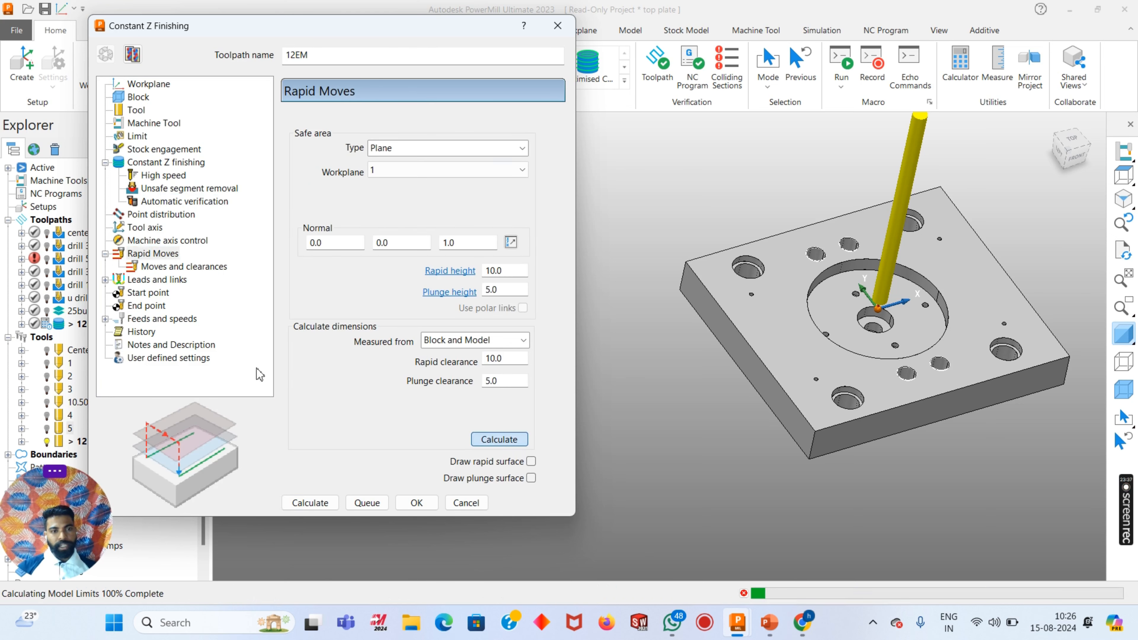
# Set the first-choice lead-in to None and match the lead-in and lead-out settings
pyautogui.click(158, 280)
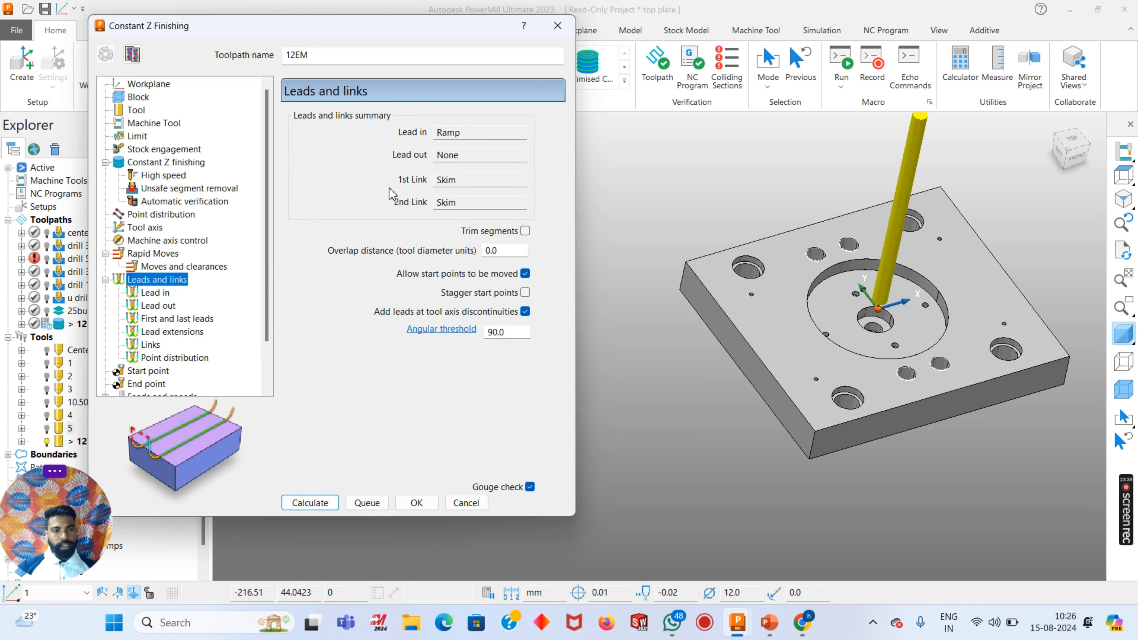
pyautogui.click(155, 292)
pyautogui.click(436, 127)
pyautogui.click(404, 152)
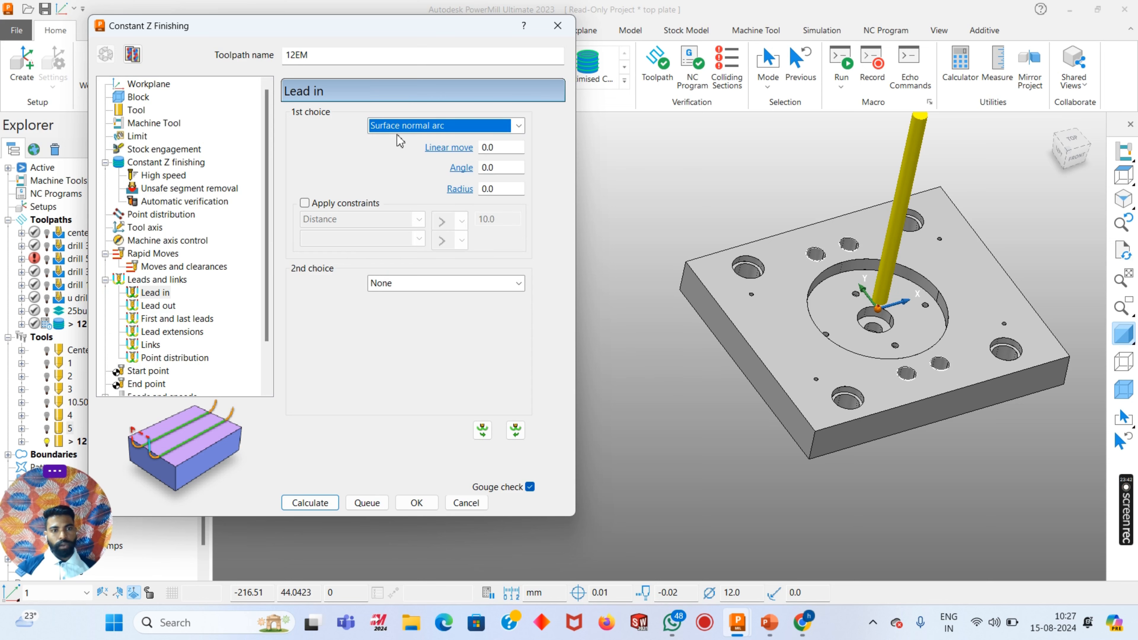
pyautogui.click(437, 126)
pyautogui.click(403, 140)
pyautogui.click(516, 430)
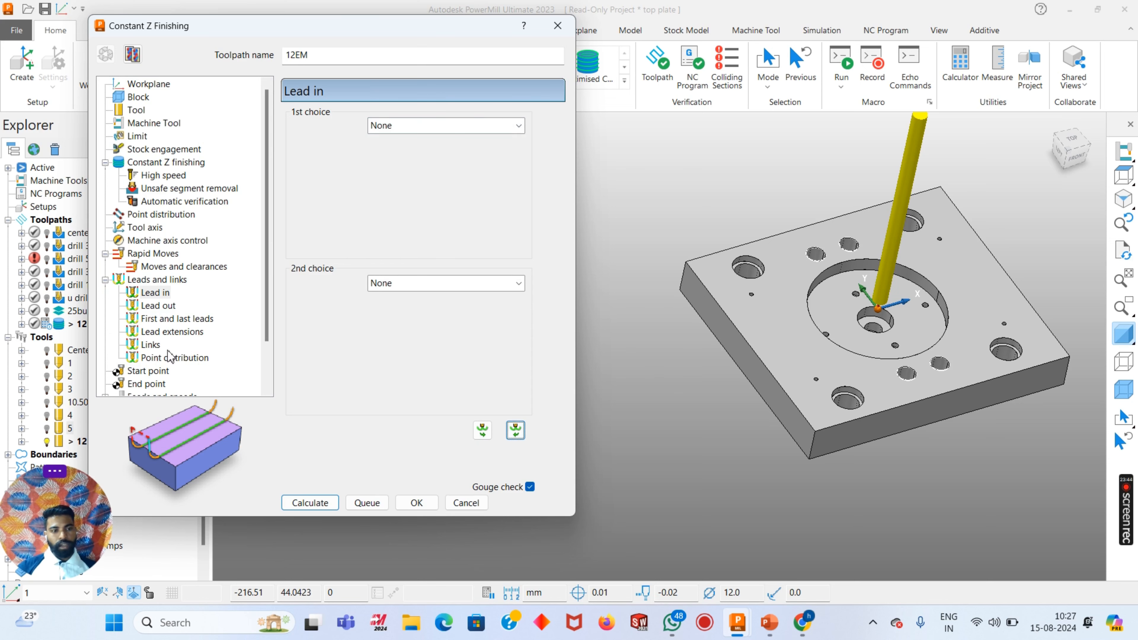
# Set the first-choice link to On surface with a distance constraint of 0.0
pyautogui.click(155, 344)
pyautogui.click(461, 126)
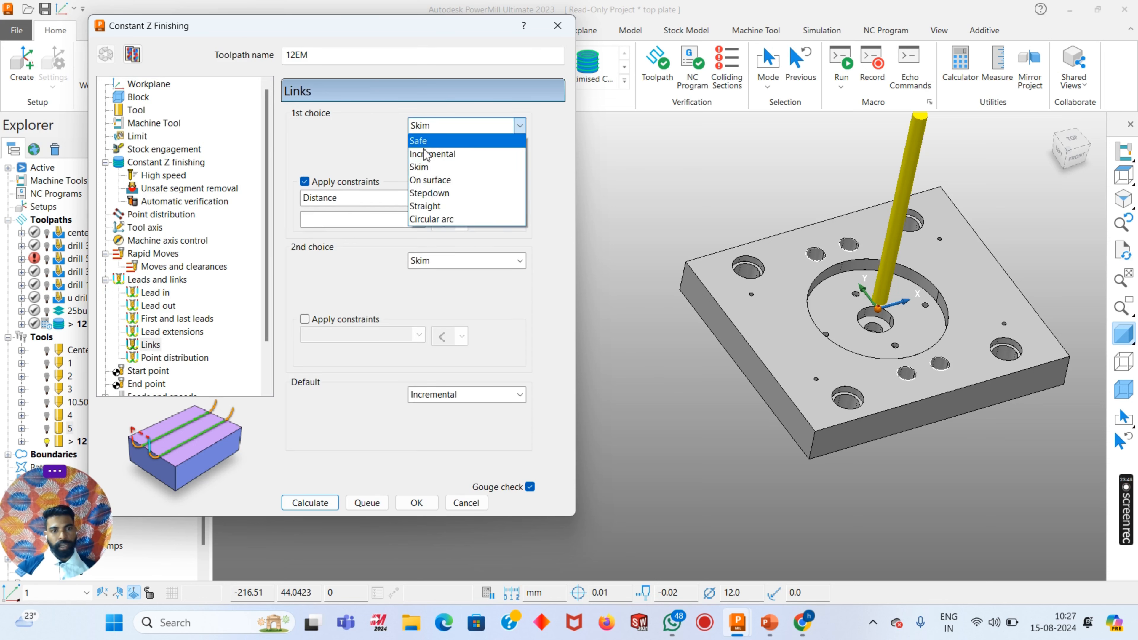
pyautogui.click(425, 180)
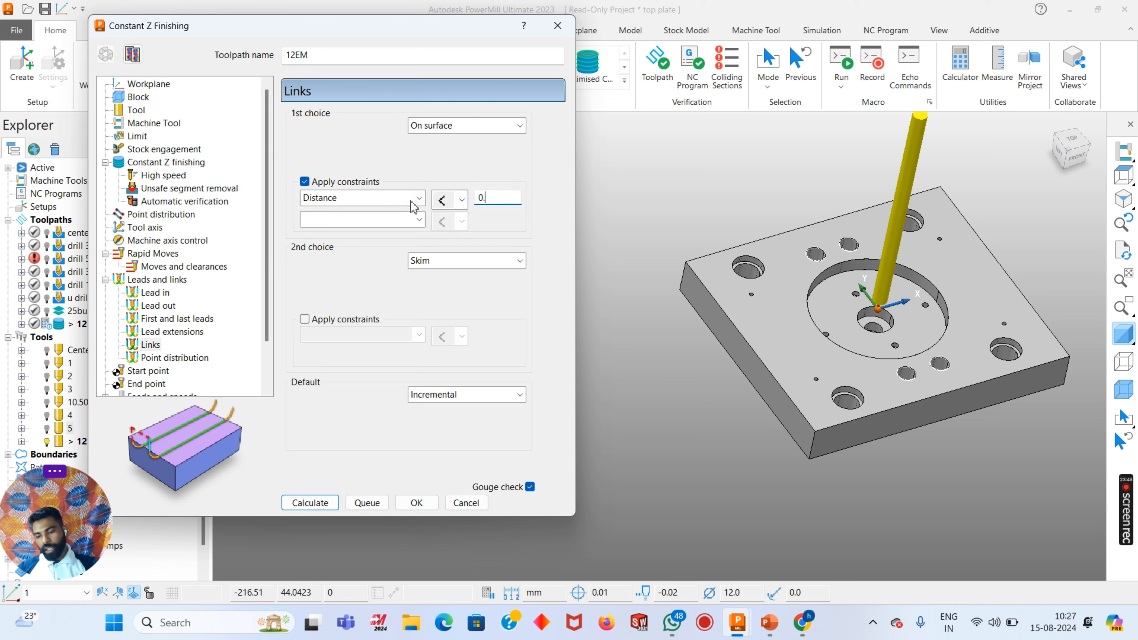
# Check the feeds and speeds, and calculate the 12EM toolpath, continuing with the negative thickness
pyautogui.scroll(-2, 172, 354)
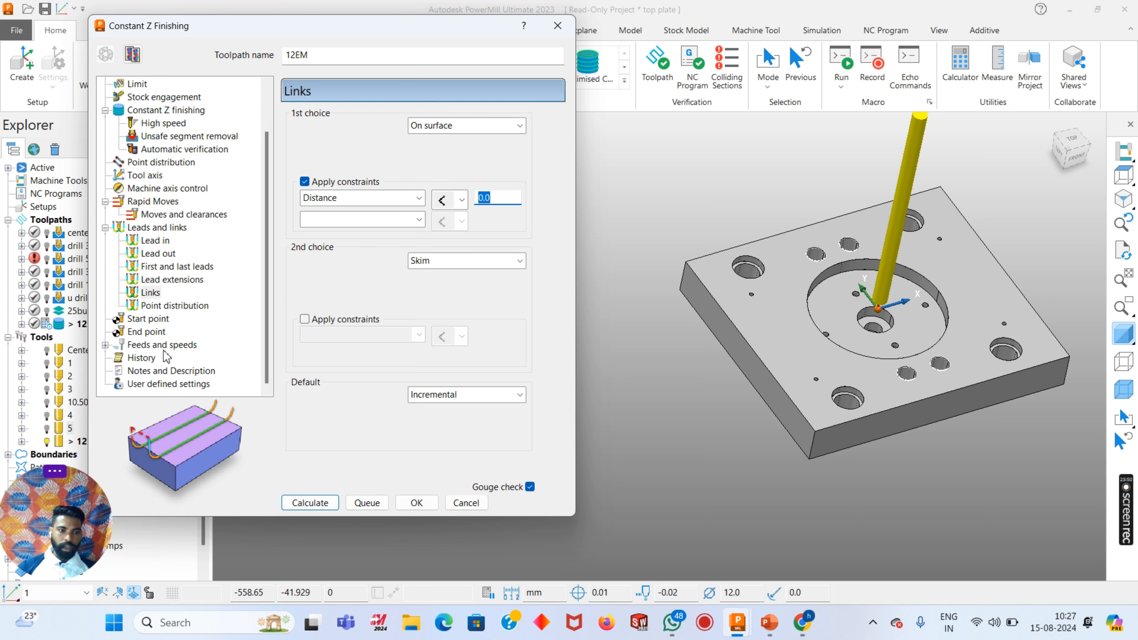
pyautogui.click(162, 345)
pyautogui.click(309, 502)
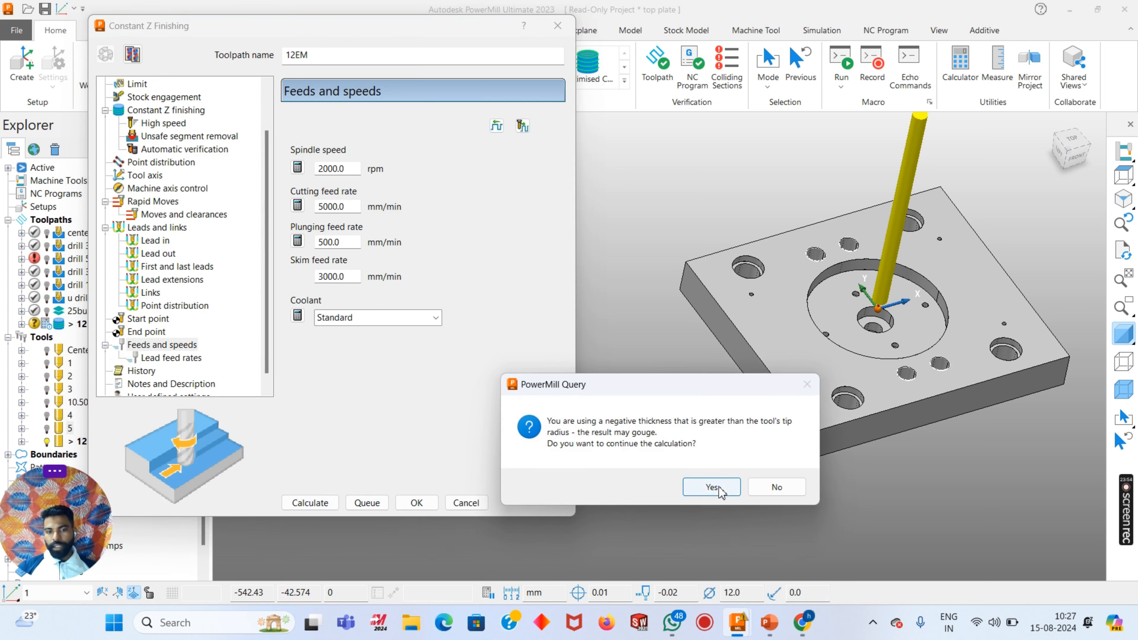
pyautogui.click(716, 483)
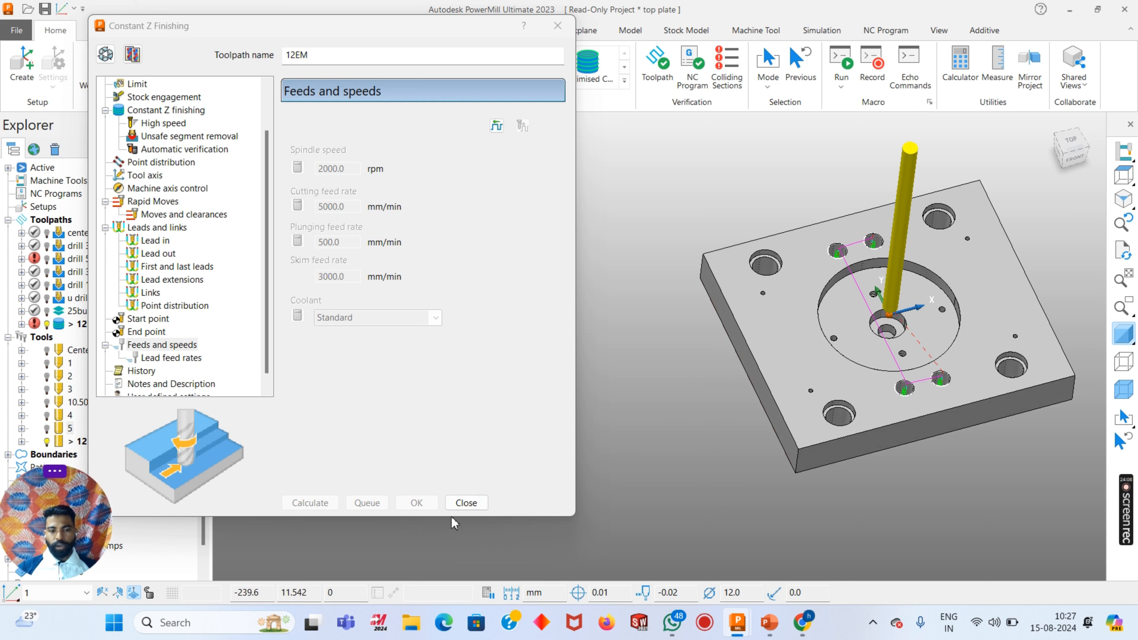
pyautogui.scroll(5, 862, 245)
pyautogui.scroll(-6, 866, 259)
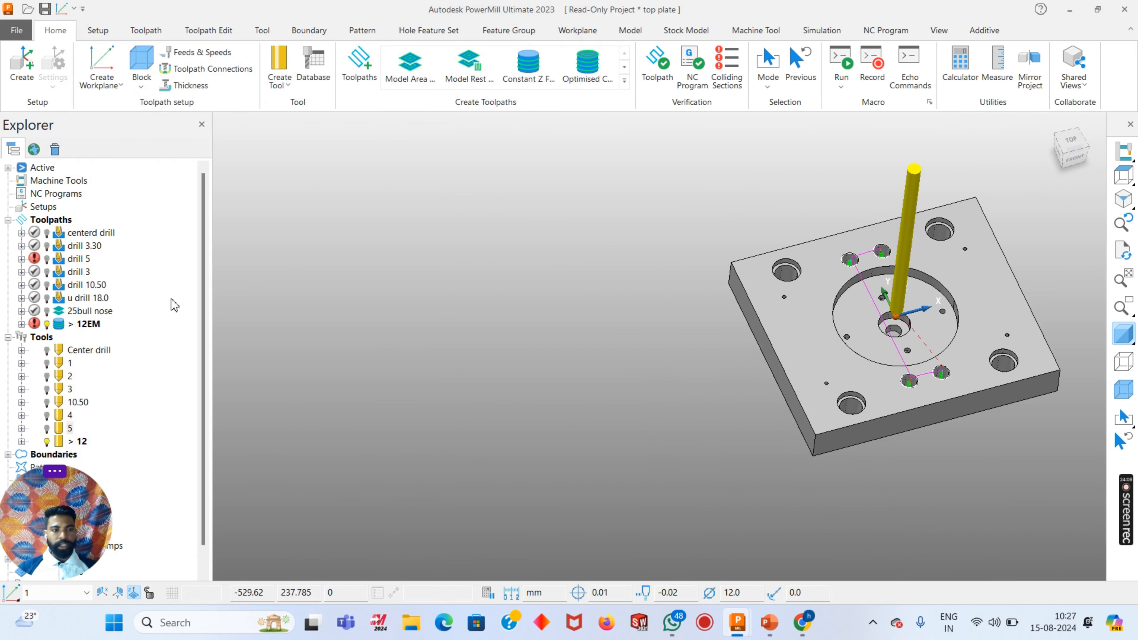
# Make a copy of the 12EM toolpath
pyautogui.click(85, 324)
pyautogui.rightClick(88, 327)
pyautogui.moveTo(239, 522)
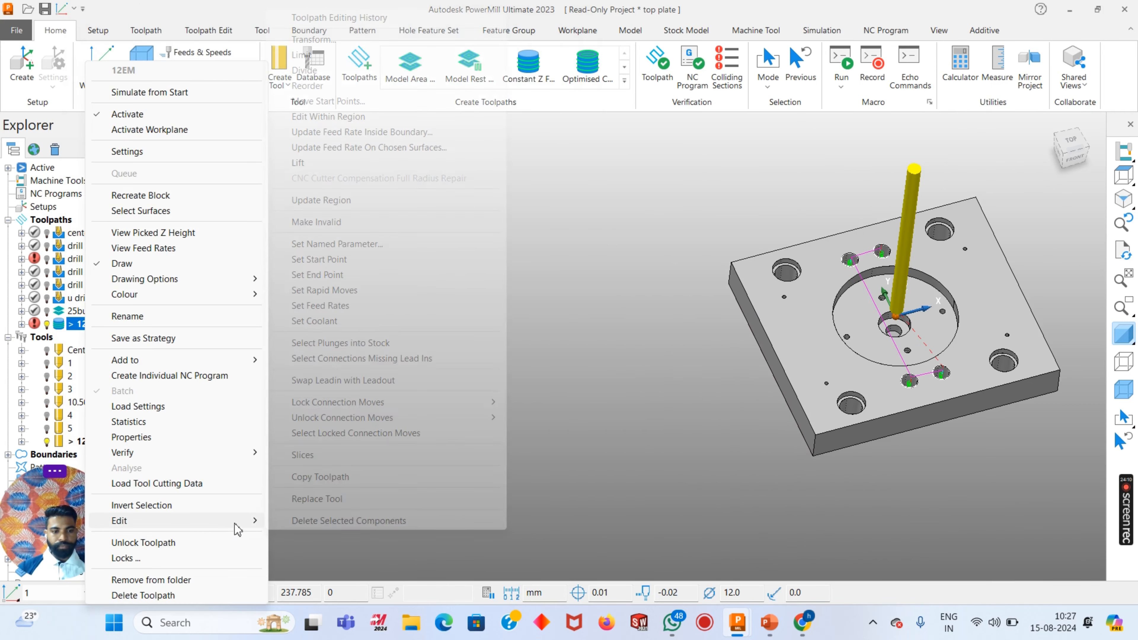
pyautogui.click(319, 477)
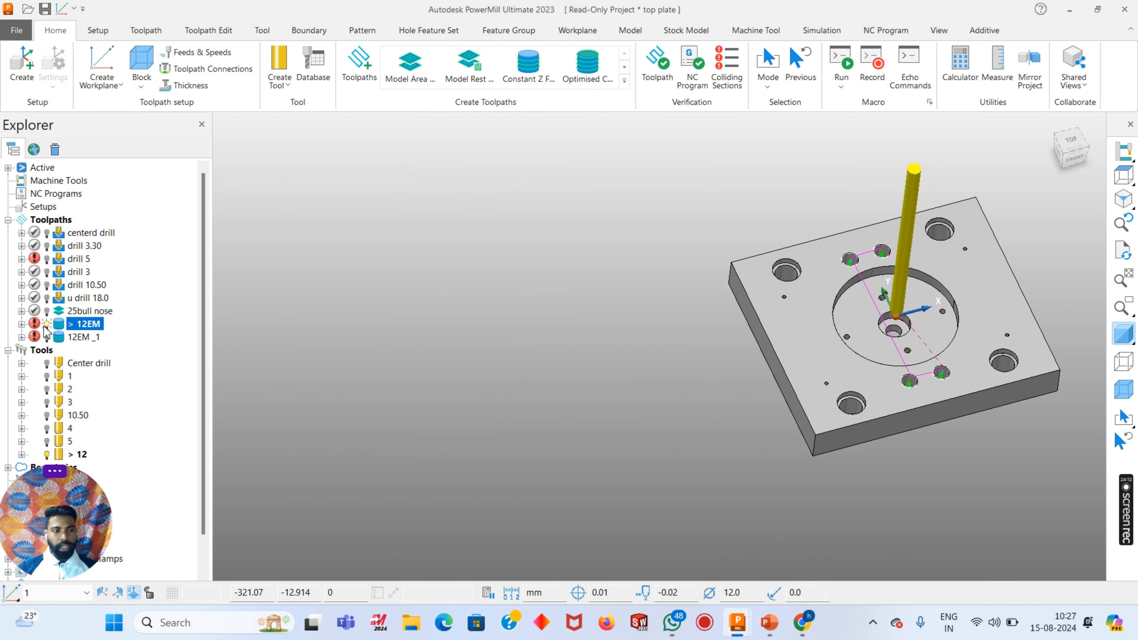
# Limit the copied toolpath to boundary 4, which encloses the four larger counterbored holes near the plate's corners
pyautogui.rightClick(83, 336)
pyautogui.click(103, 151)
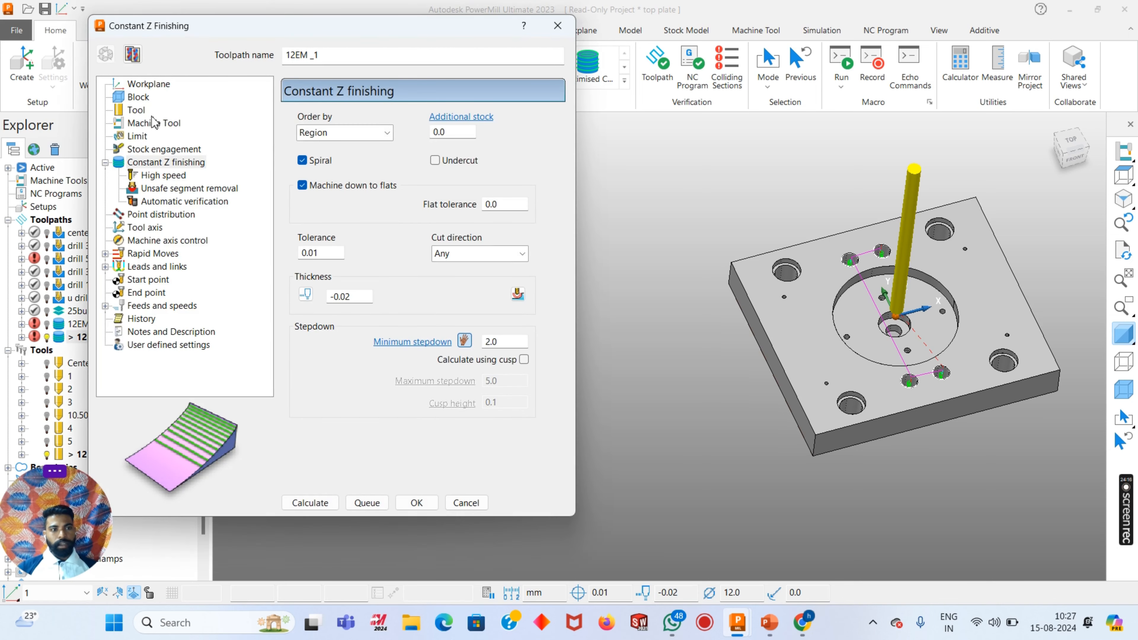
pyautogui.click(137, 136)
pyautogui.click(458, 146)
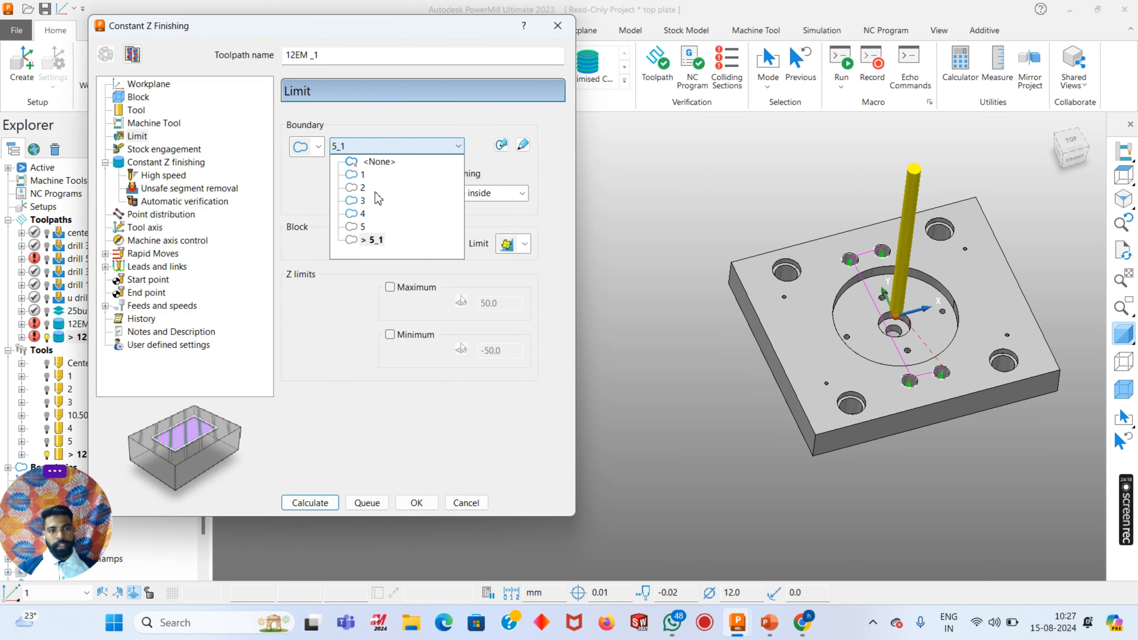
pyautogui.click(365, 211)
pyautogui.moveTo(783, 269); pyautogui.dragTo(777, 289, button='middle')
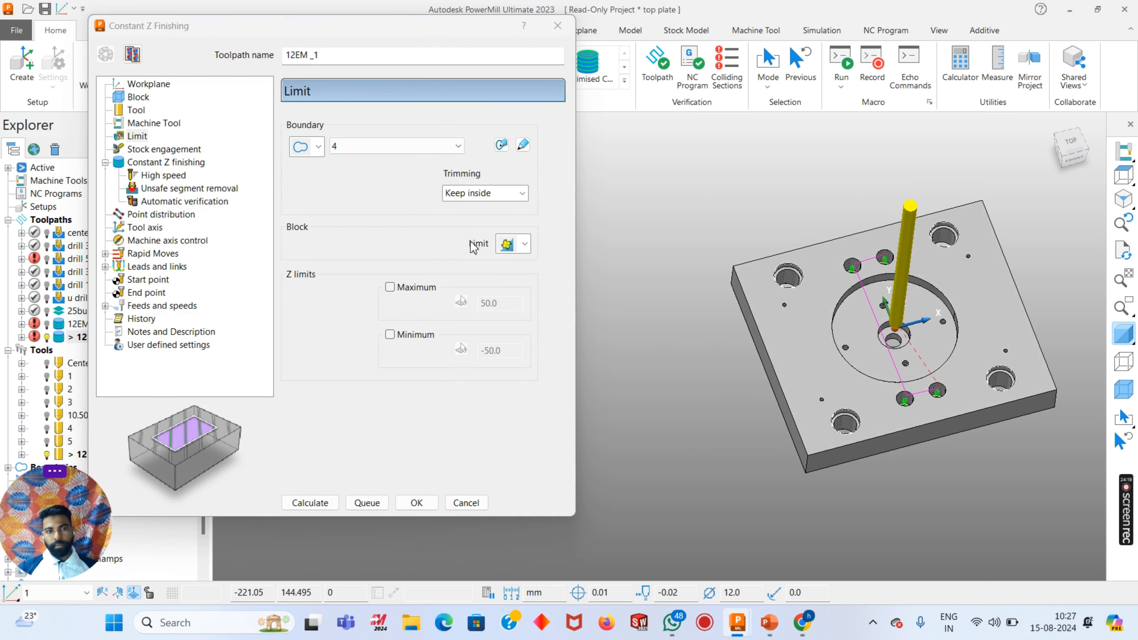
# Lock the block's minimum Z at -6.0 from a corner counterbore's floor, and recalculate the block around the whole plate
pyautogui.click(169, 162)
pyautogui.click(138, 97)
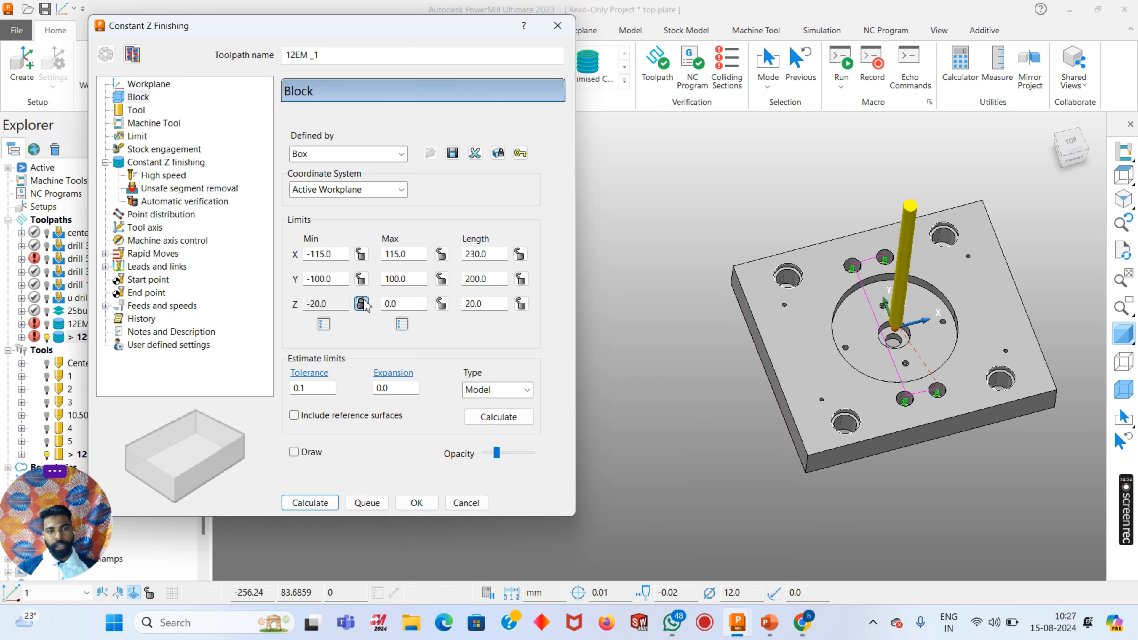
pyautogui.click(361, 304)
pyautogui.scroll(6, 769, 278)
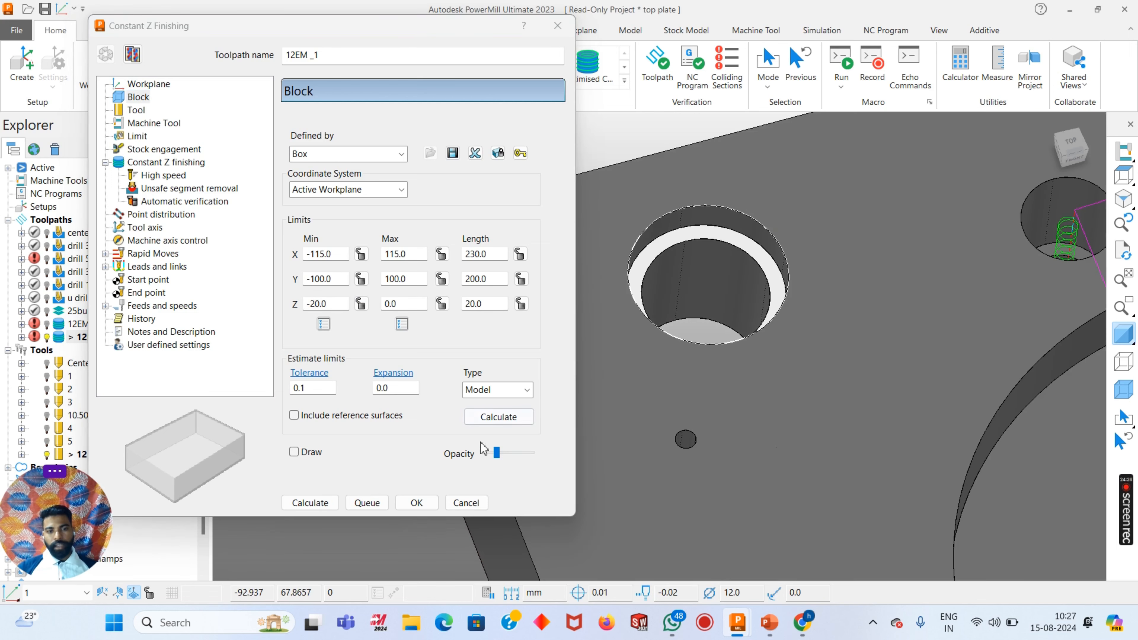
pyautogui.click(493, 418)
pyautogui.click(361, 304)
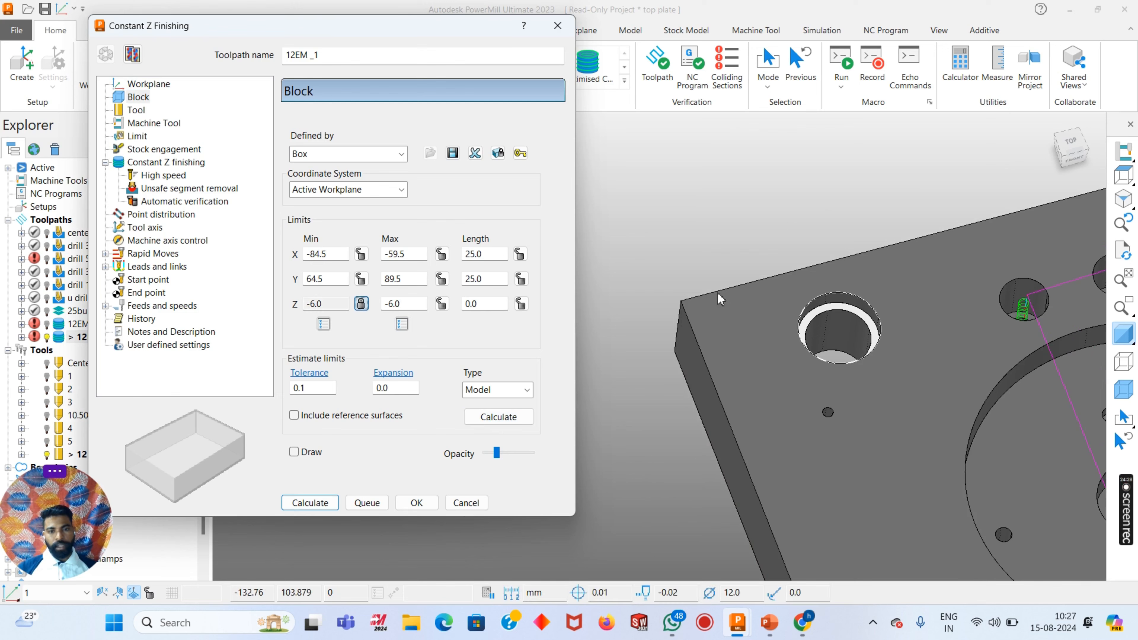
pyautogui.click(498, 417)
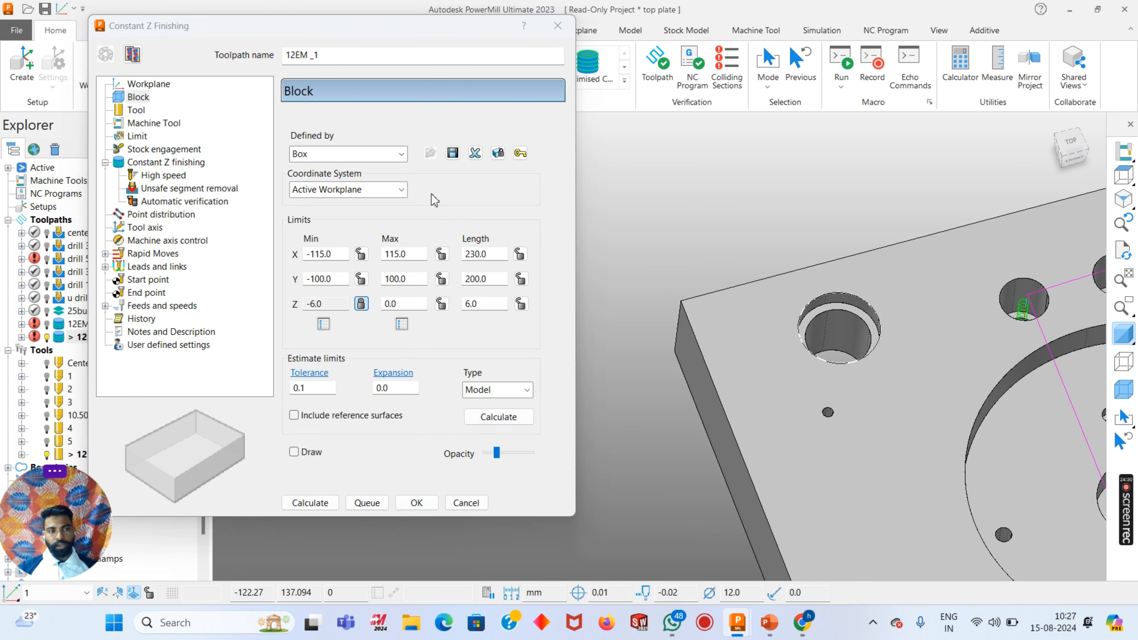
# Calculate the corner-counterbore finishing toolpath, continuing with the negative thickness, and close its settings
pyautogui.click(143, 162)
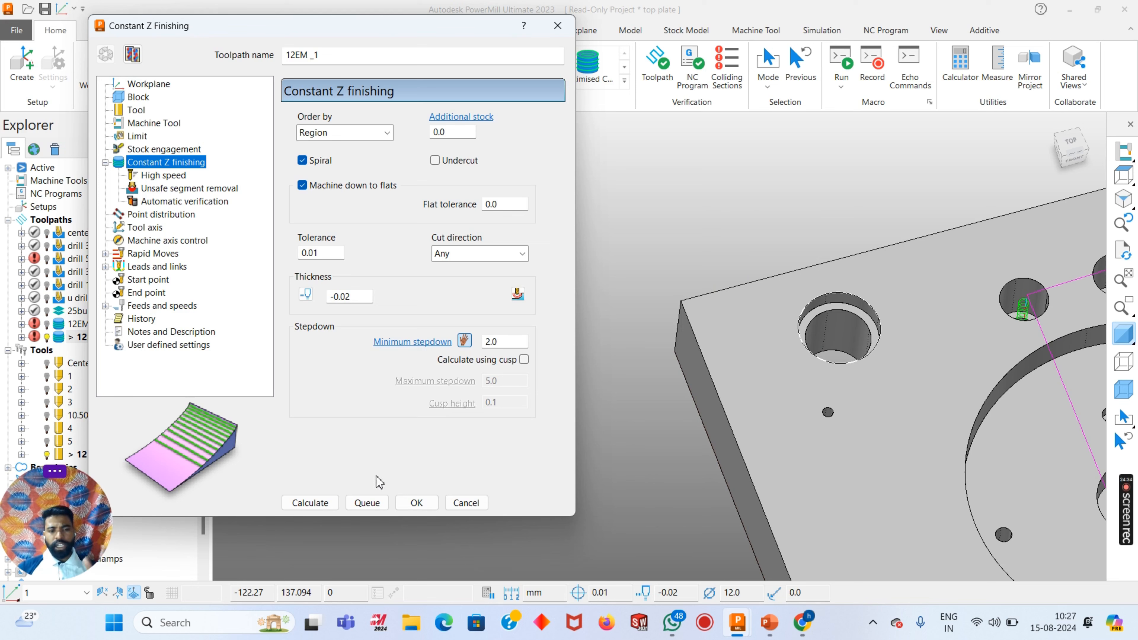
pyautogui.click(313, 502)
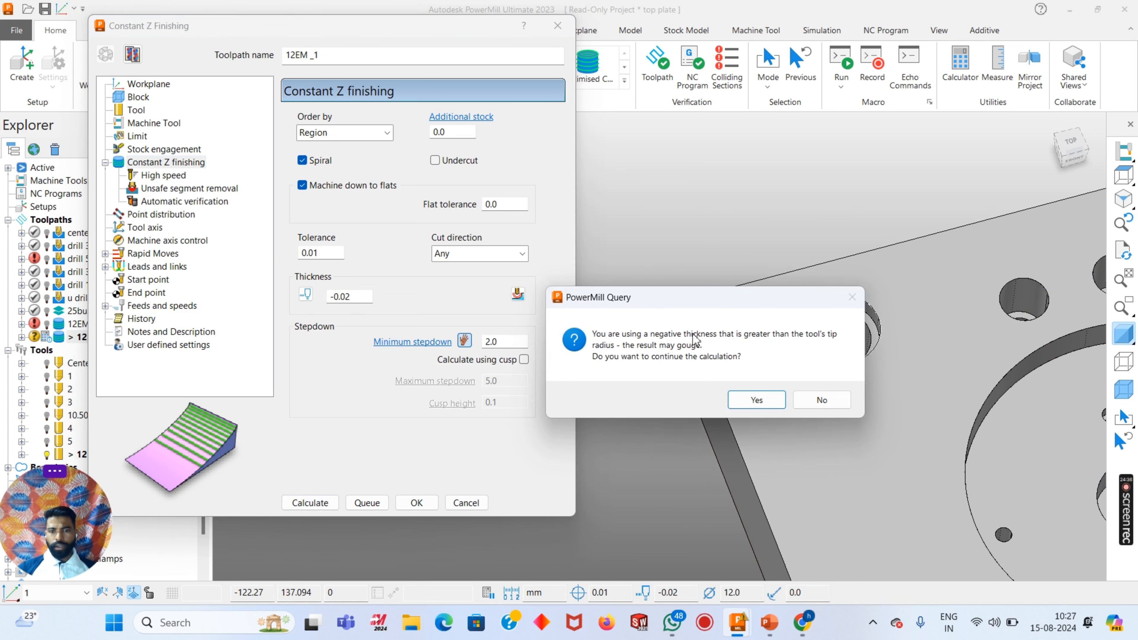
pyautogui.click(742, 406)
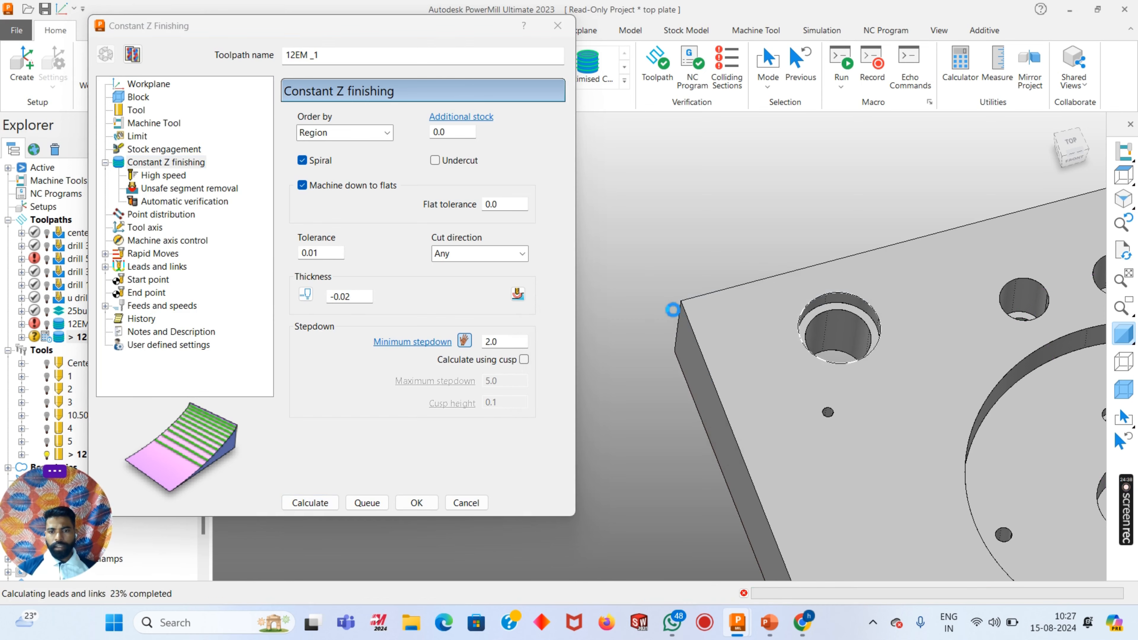
pyautogui.scroll(-5, 671, 307)
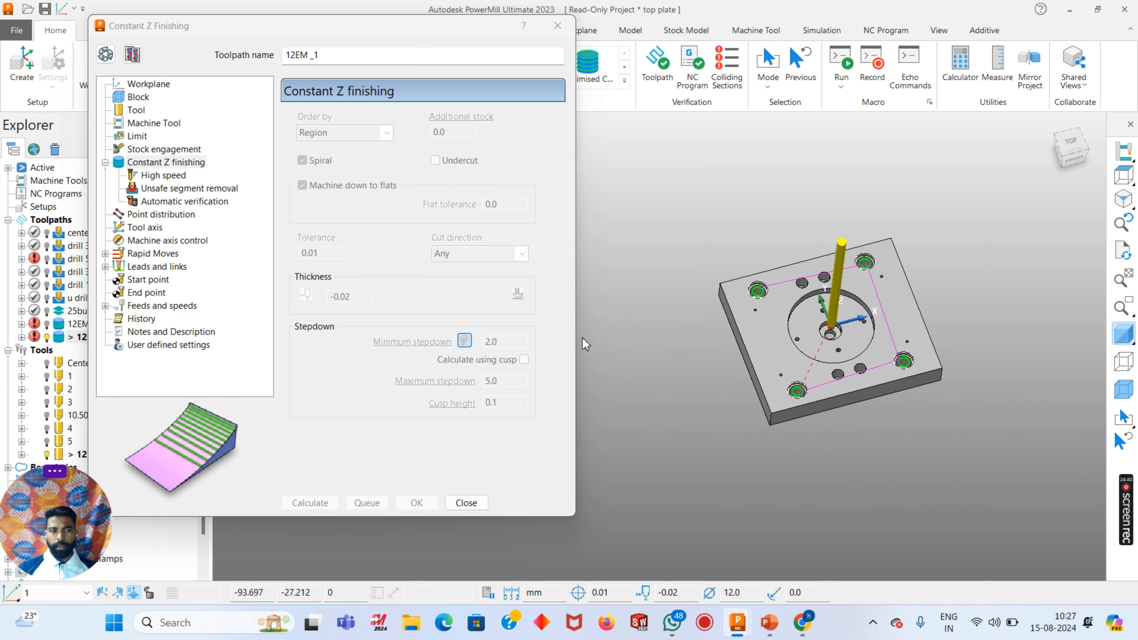
pyautogui.scroll(-3, 840, 238)
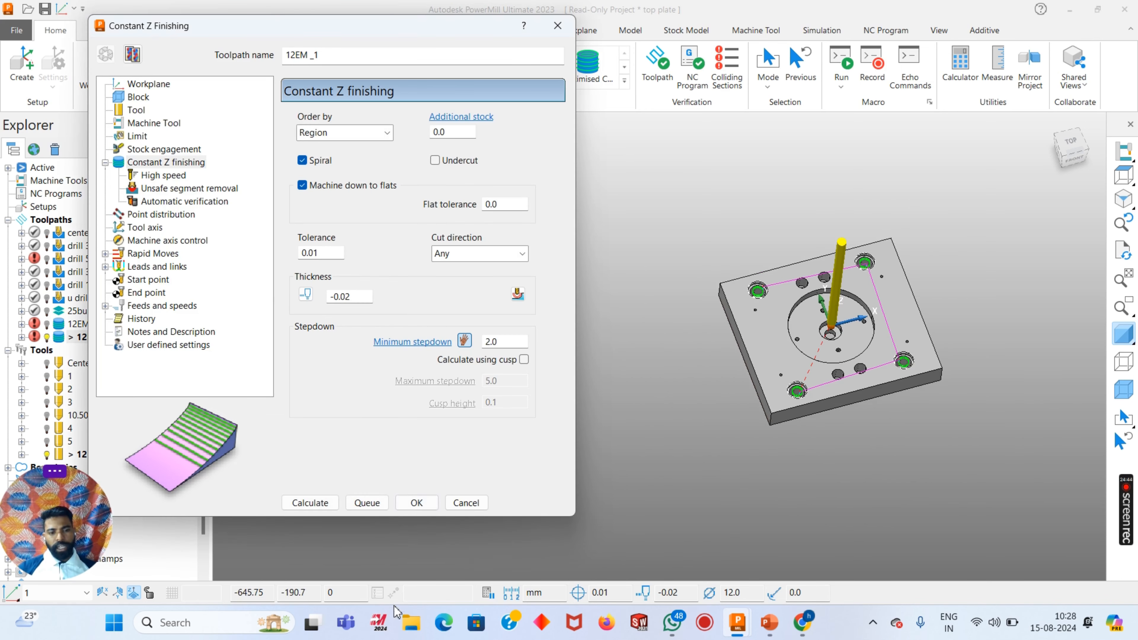
pyautogui.click(416, 503)
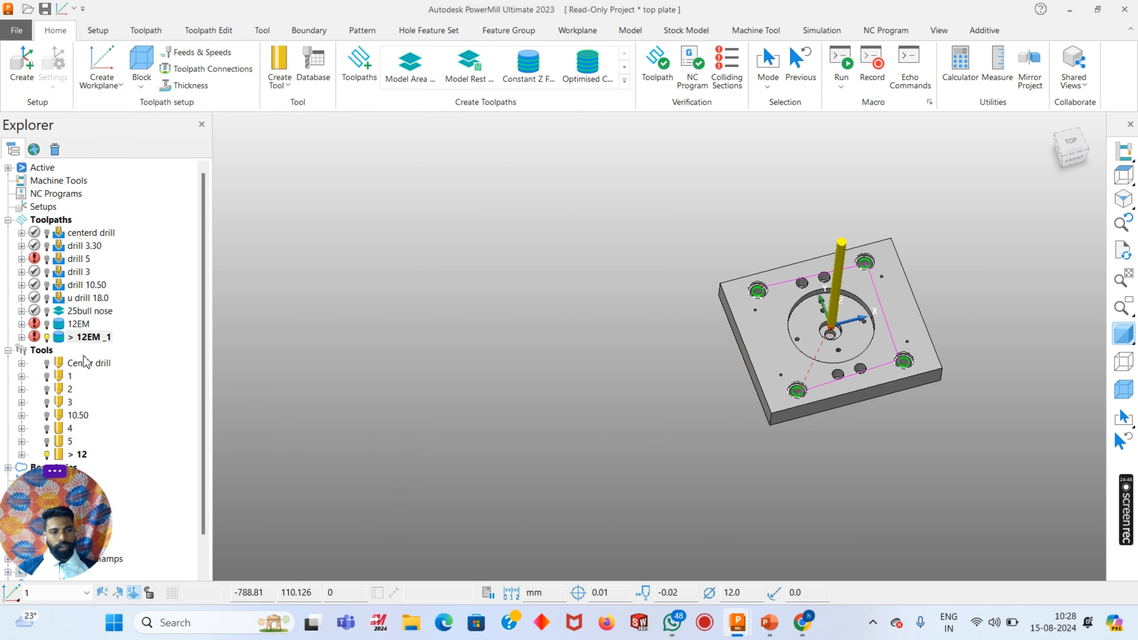
# Make a copy of the corner-counterbore toolpath 12EM _1 and switch off the original's display
pyautogui.rightClick(79, 336)
pyautogui.moveTo(130, 520)
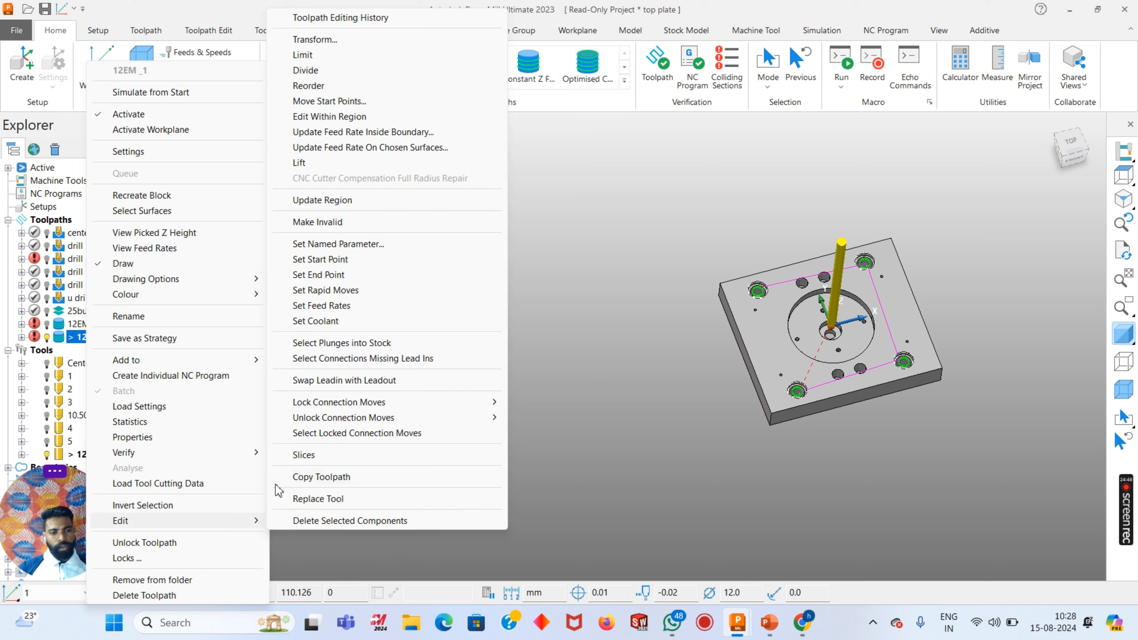
pyautogui.click(320, 474)
pyautogui.click(47, 338)
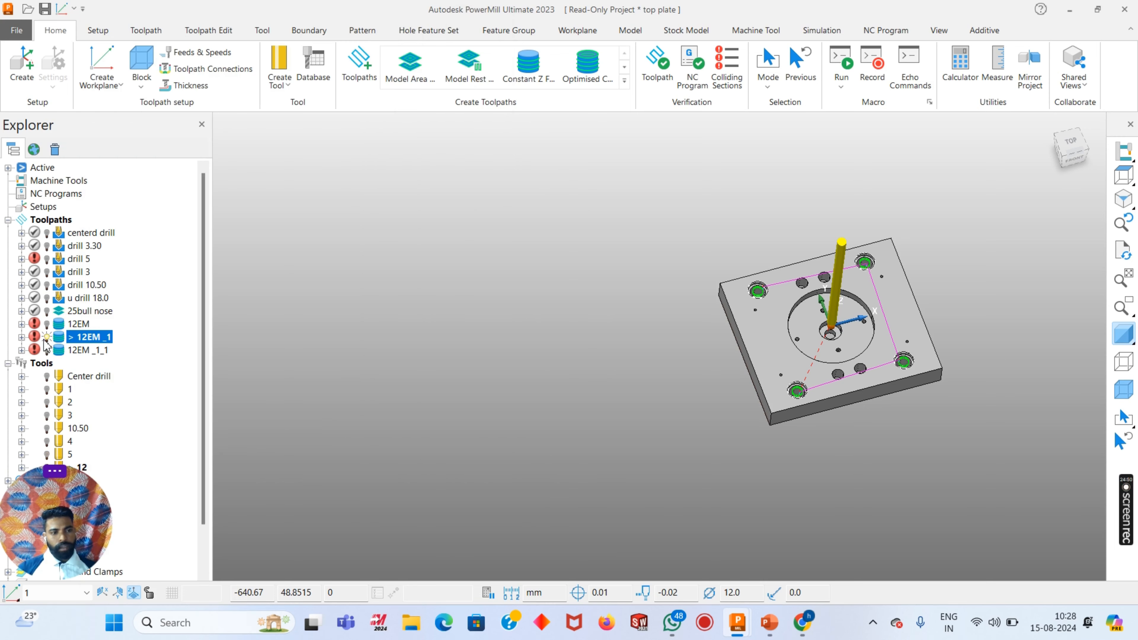
# Display and activate the copied toolpath 12EM _1_1, open its settings, and set the thickness to 0.25
pyautogui.click(46, 351)
pyautogui.rightClick(68, 351)
pyautogui.click(110, 116)
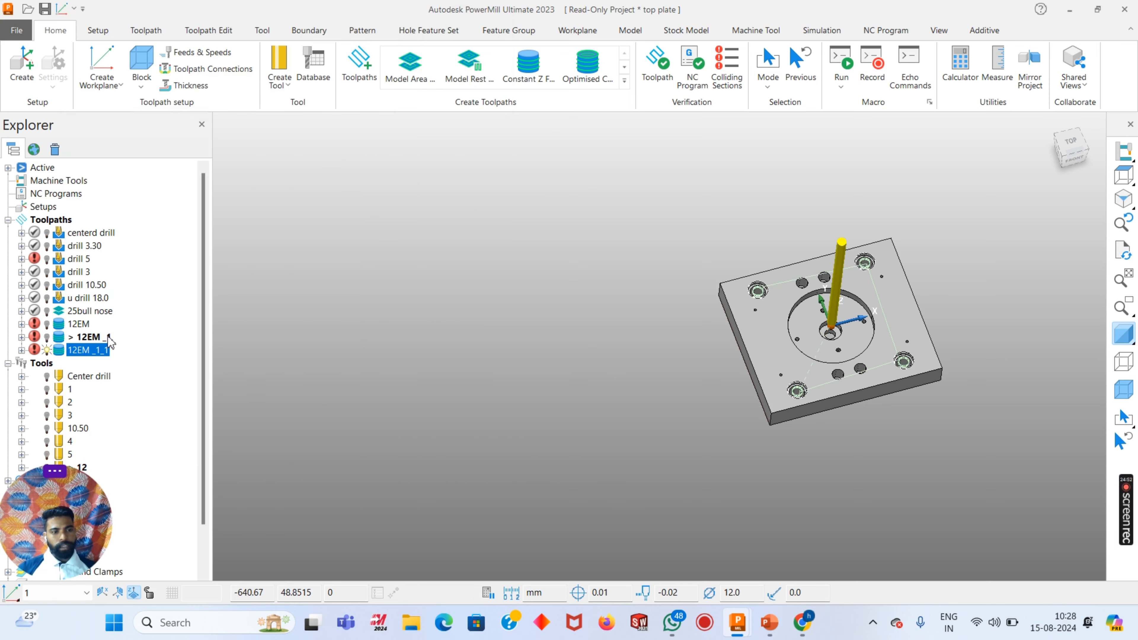
pyautogui.rightClick(116, 350)
pyautogui.click(157, 153)
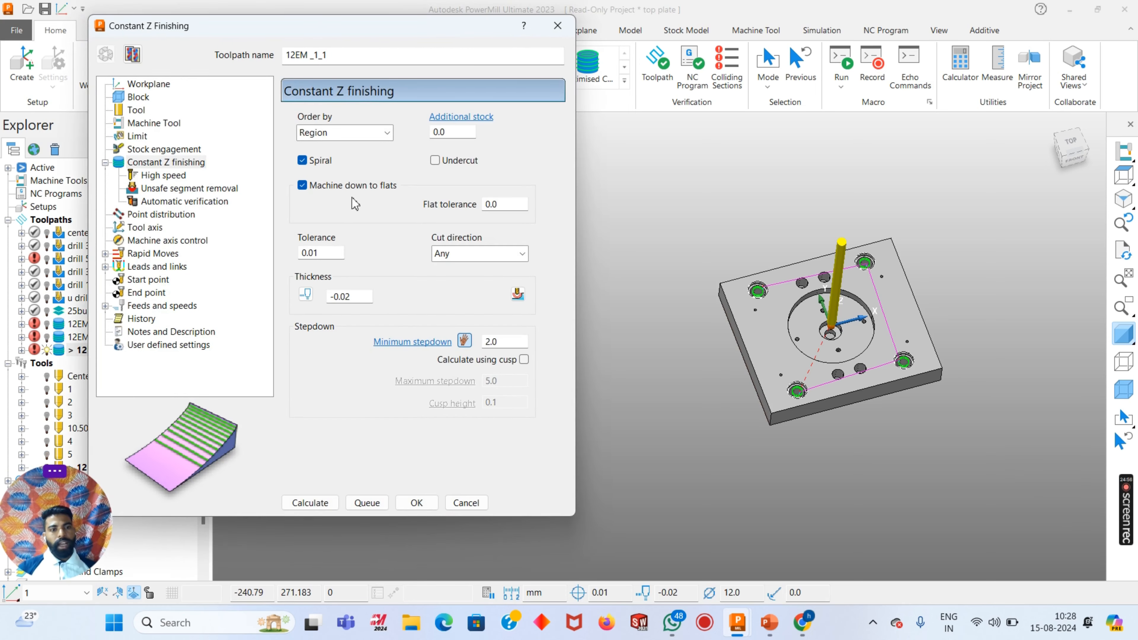
pyautogui.scroll(5, 672, 232)
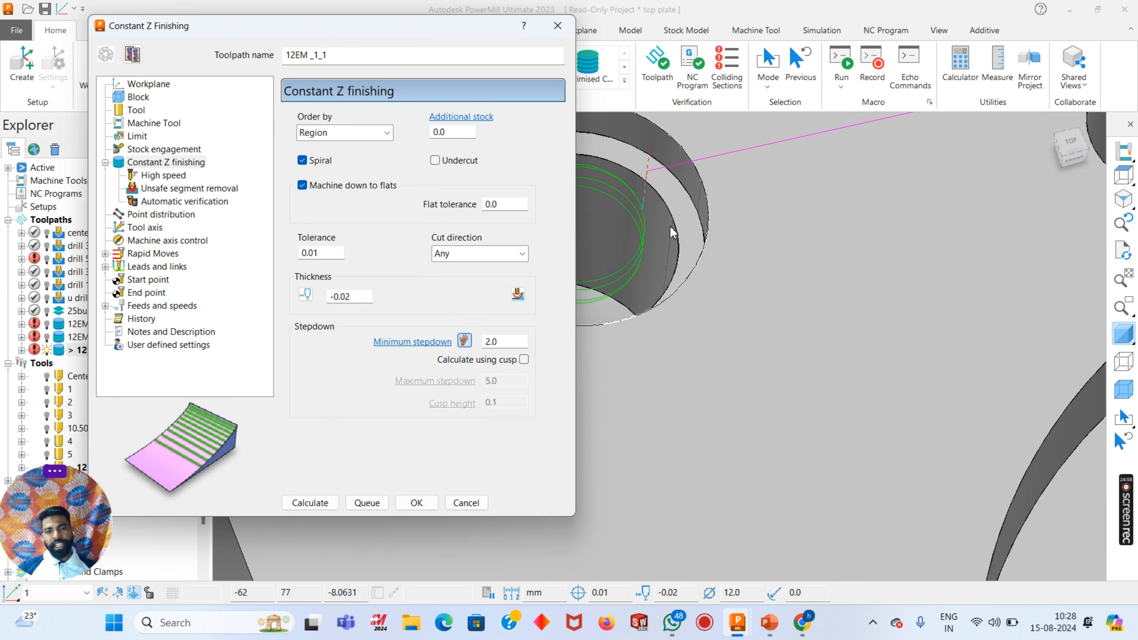
pyautogui.scroll(-5, 670, 232)
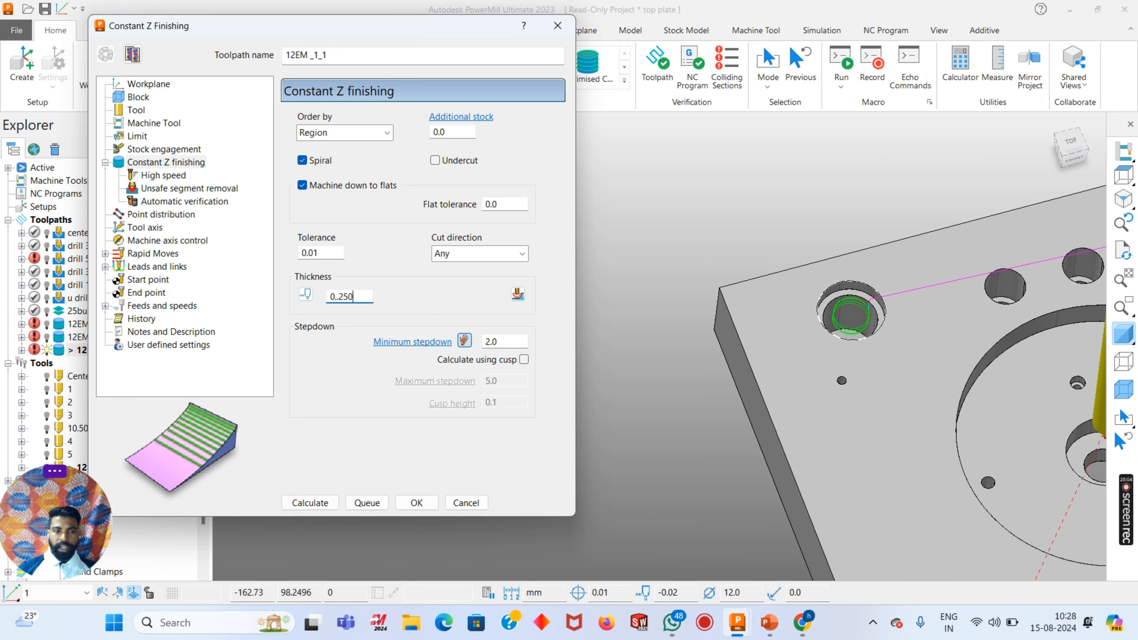
pyautogui.press('Return')
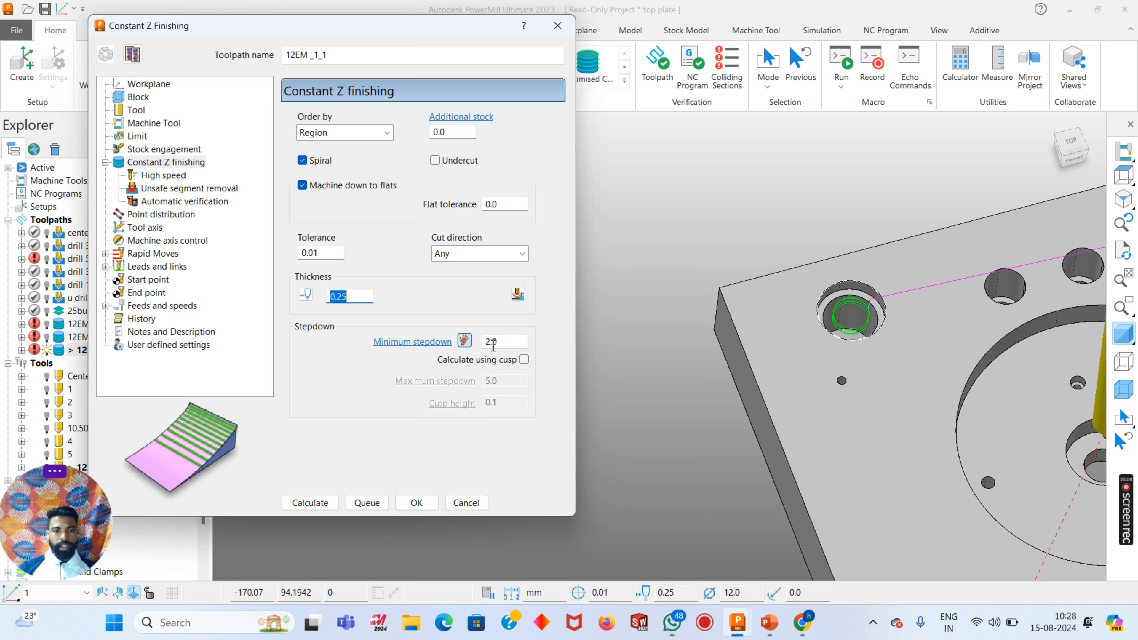
# Limit the copied toolpath to boundary 3, around the through bores of the four corner counterbores, and calculate it
pyautogui.click(137, 135)
pyautogui.click(358, 146)
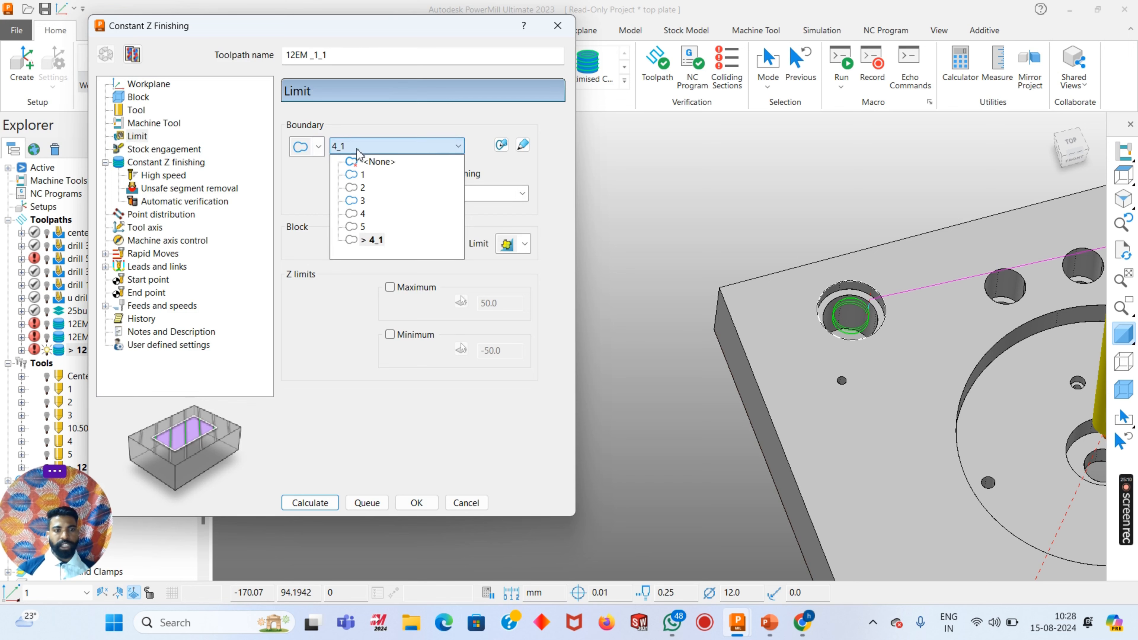
pyautogui.click(372, 240)
pyautogui.scroll(6, 842, 308)
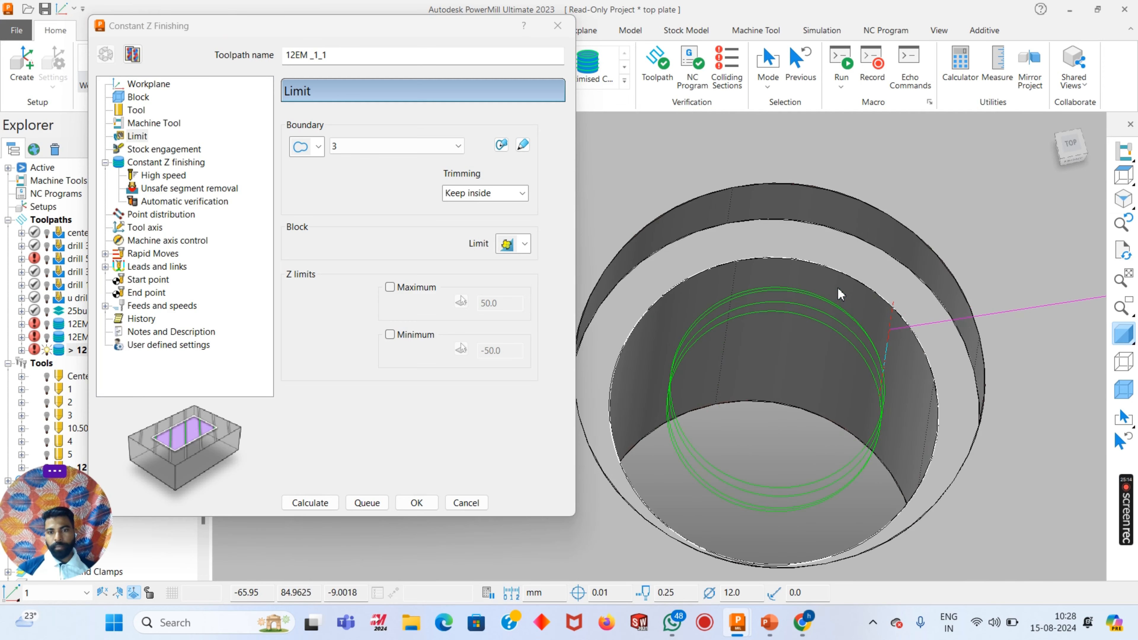
pyautogui.scroll(-5, 840, 293)
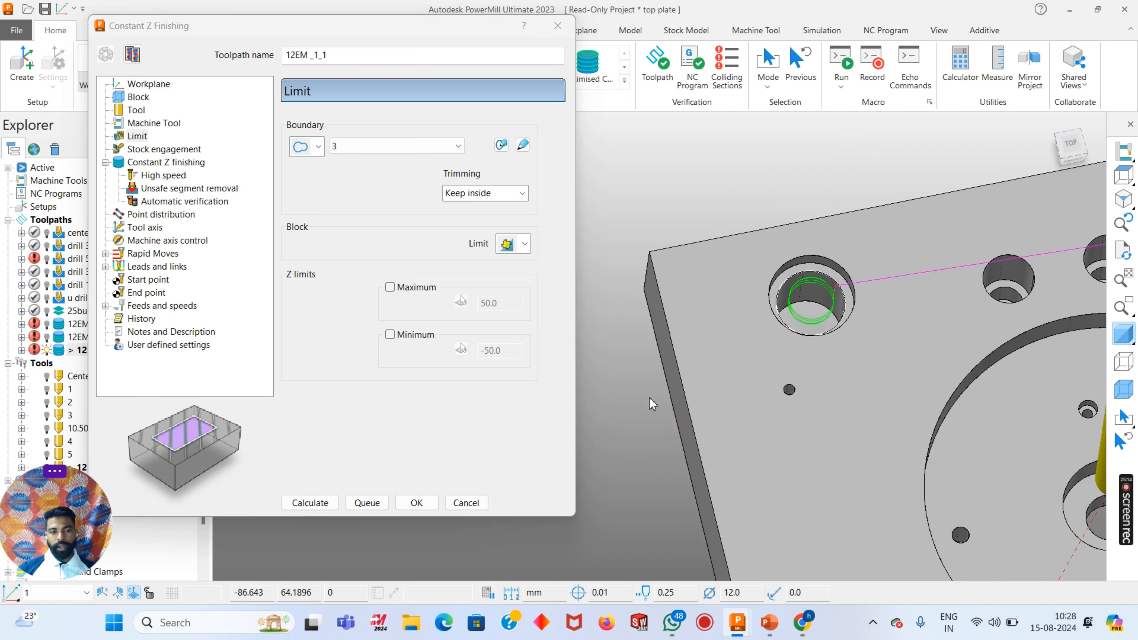
pyautogui.click(303, 503)
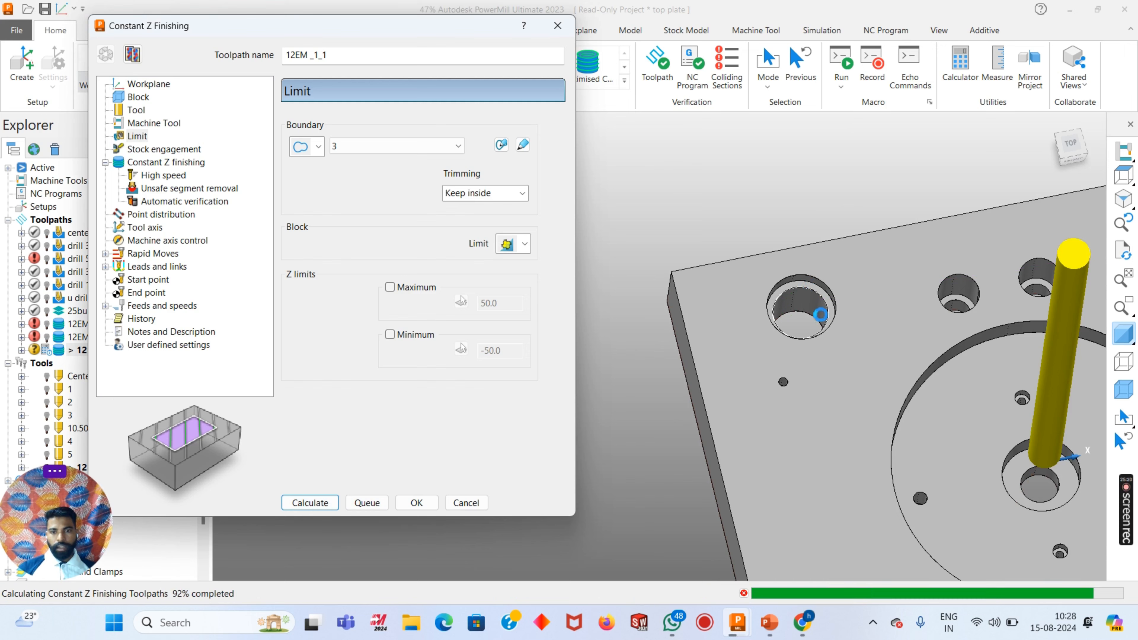
# Reopen the toolpath for editing, unlock and recalculate the block to the model's full depth, recalculate the toolpath, and close its settings
pyautogui.click(105, 54)
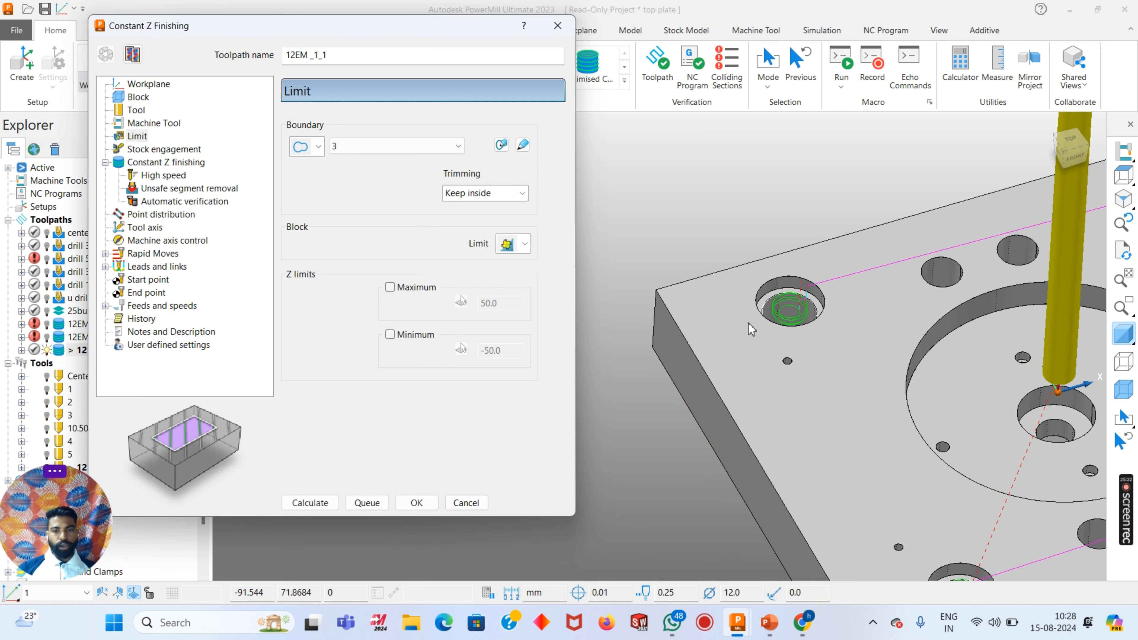
pyautogui.click(143, 99)
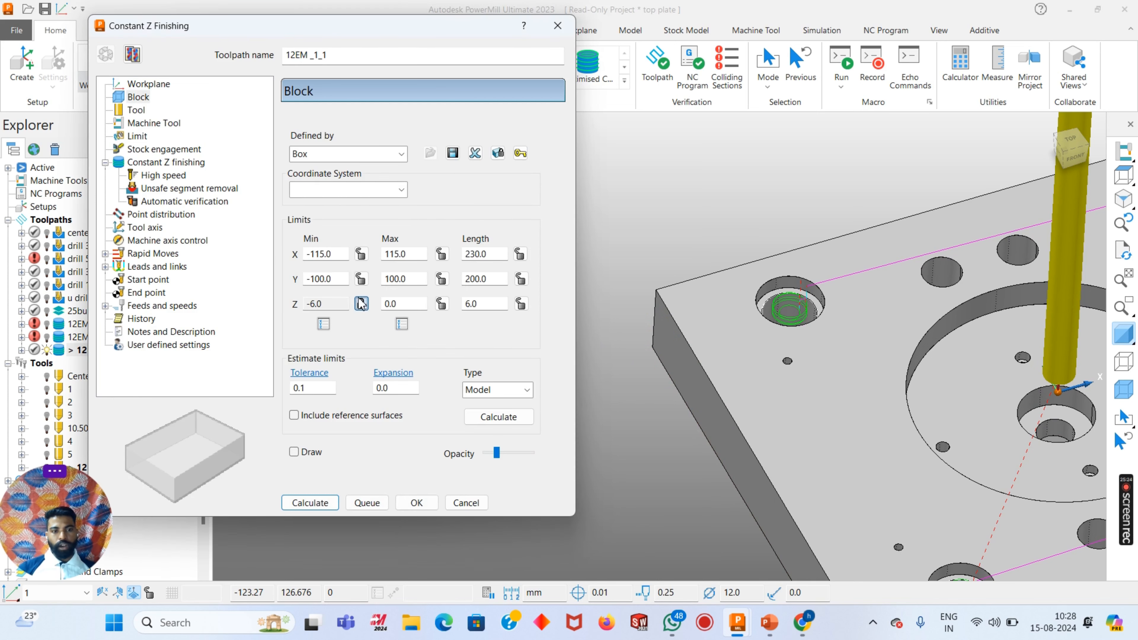
pyautogui.click(498, 417)
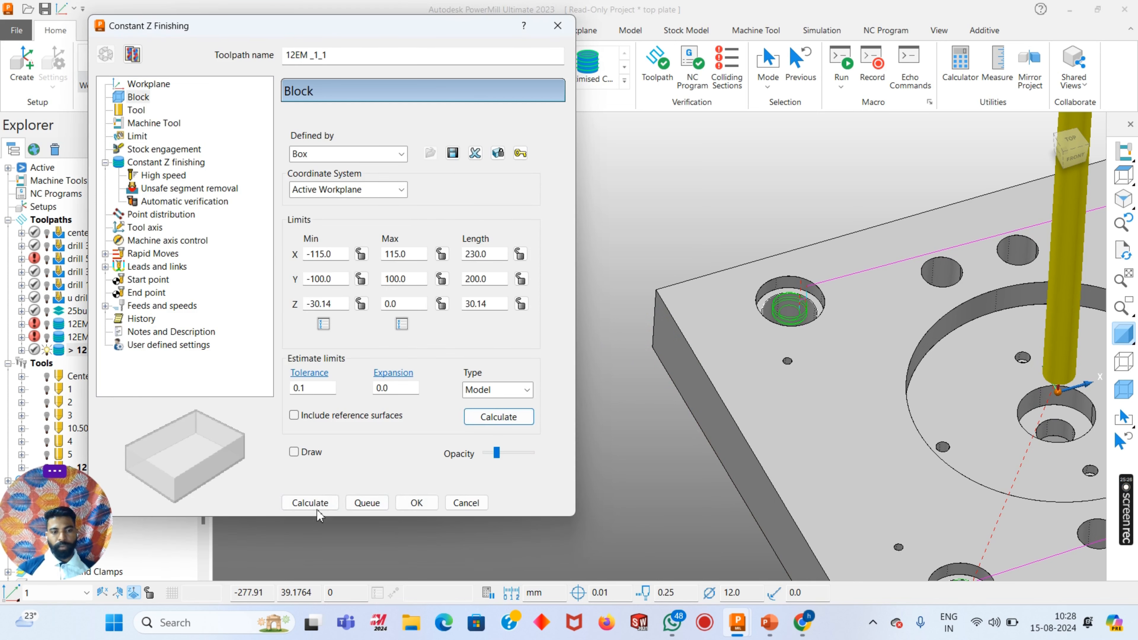
pyautogui.click(309, 503)
pyautogui.scroll(-5, 652, 387)
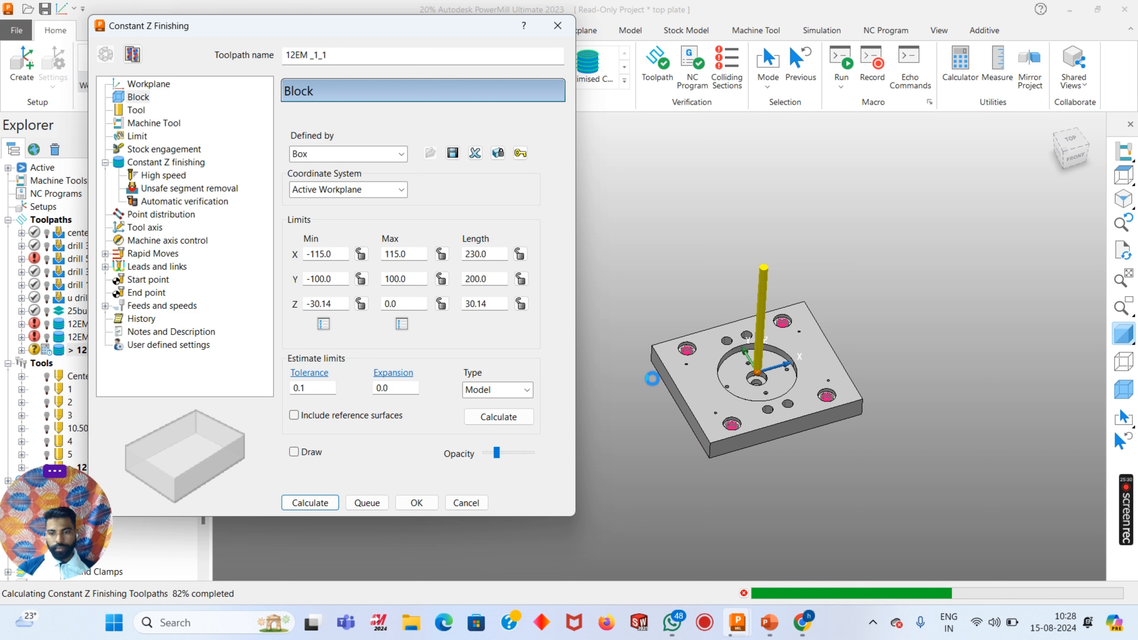
pyautogui.click(466, 502)
# Hide the model shading and, in a back view, select and delete the toolpath's upper passes inside the four corner counterbores
pyautogui.moveTo(582, 417)
pyautogui.mouseDown(button='middle')
pyautogui.moveTo(614, 382)
pyautogui.moveTo(746, 358)
pyautogui.moveTo(728, 304)
pyautogui.moveTo(716, 332)
pyautogui.moveTo(728, 374)
pyautogui.mouseUp(button='middle')
pyautogui.scroll(5, 693, 382)
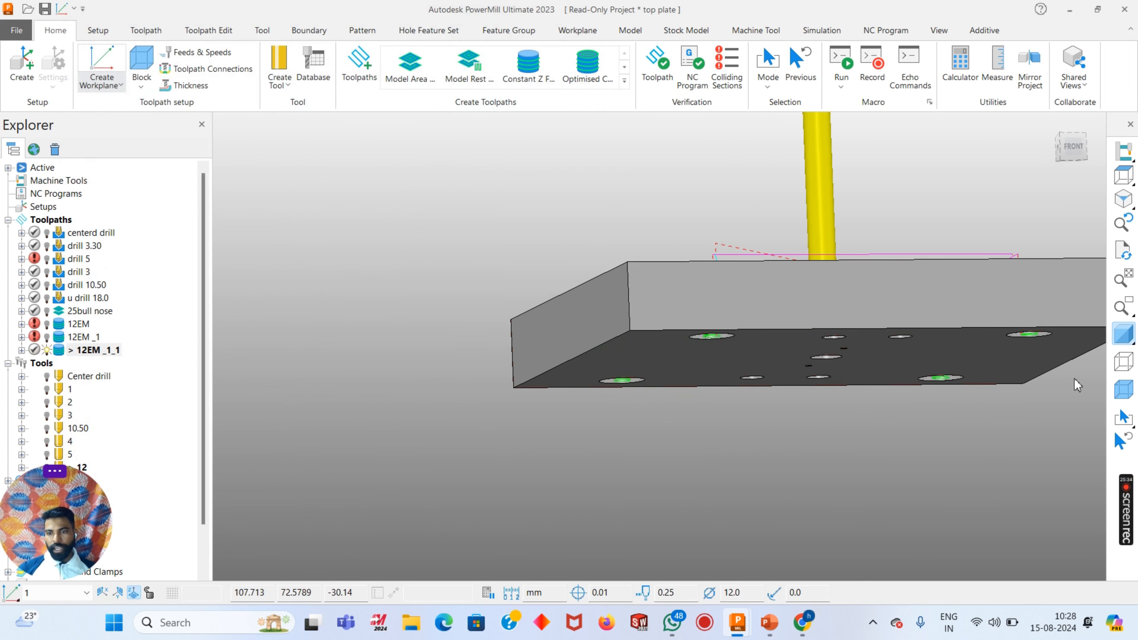
pyautogui.click(1120, 339)
pyautogui.moveTo(785, 308); pyautogui.dragTo(781, 310, button='middle')
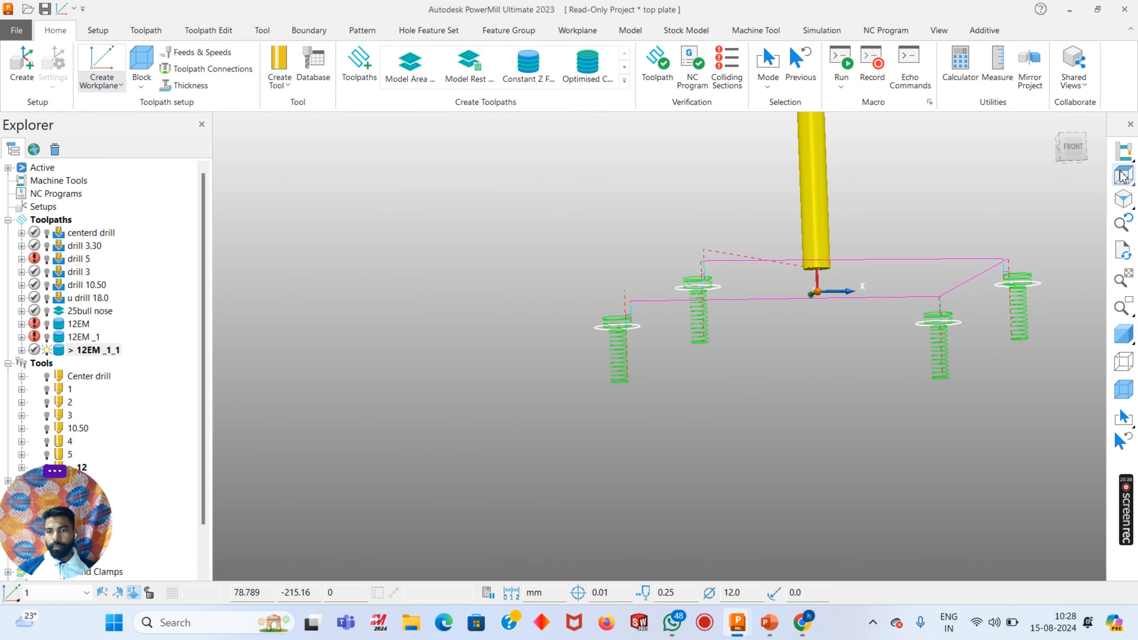
pyautogui.moveTo(1122, 176)
pyautogui.click(986, 174)
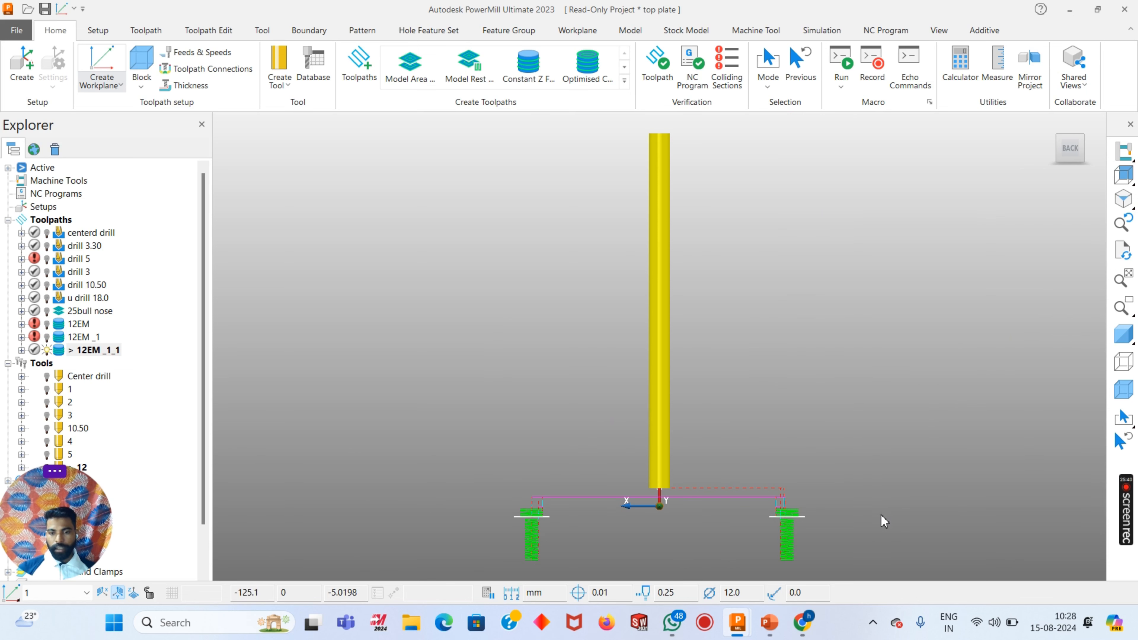
pyautogui.click(209, 30)
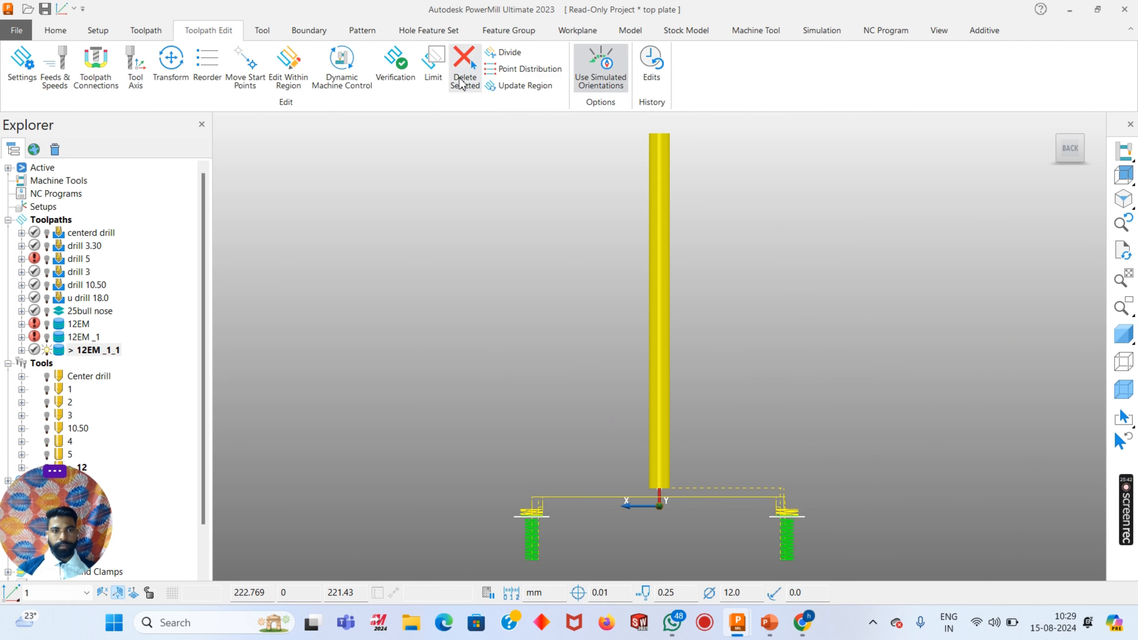
pyautogui.click(461, 82)
# Delete the remaining passes at the corner-counterbore floor level from a front view, and restore the shaded isometric view
pyautogui.moveTo(541, 317); pyautogui.dragTo(403, 379, button='middle')
pyautogui.click(1127, 257)
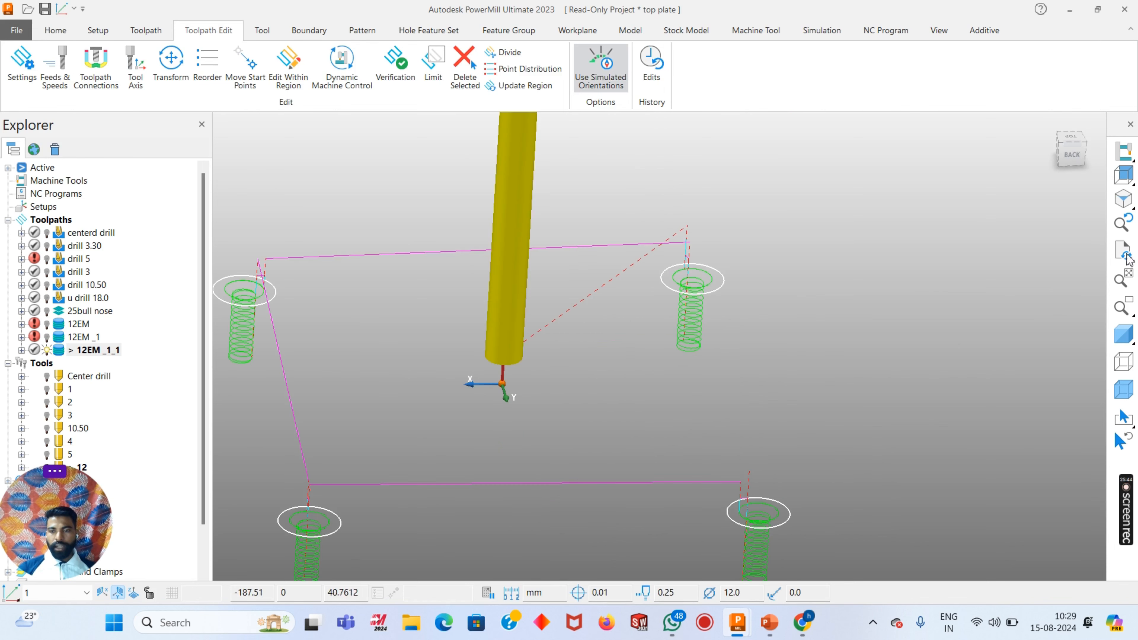
pyautogui.scroll(3, 762, 520)
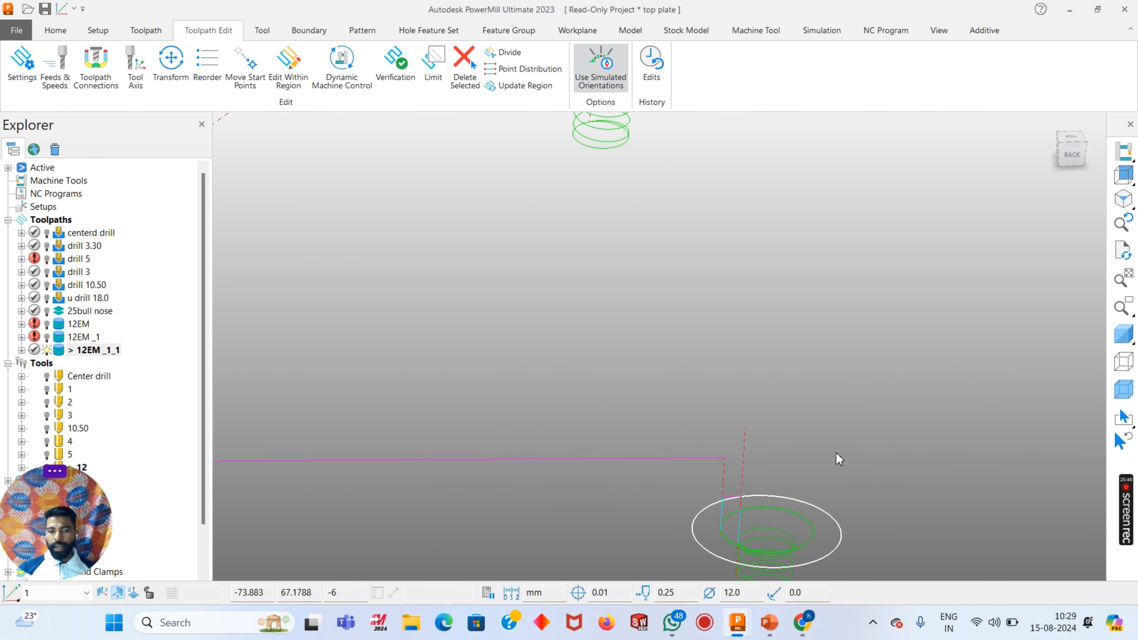
pyautogui.moveTo(1120, 181)
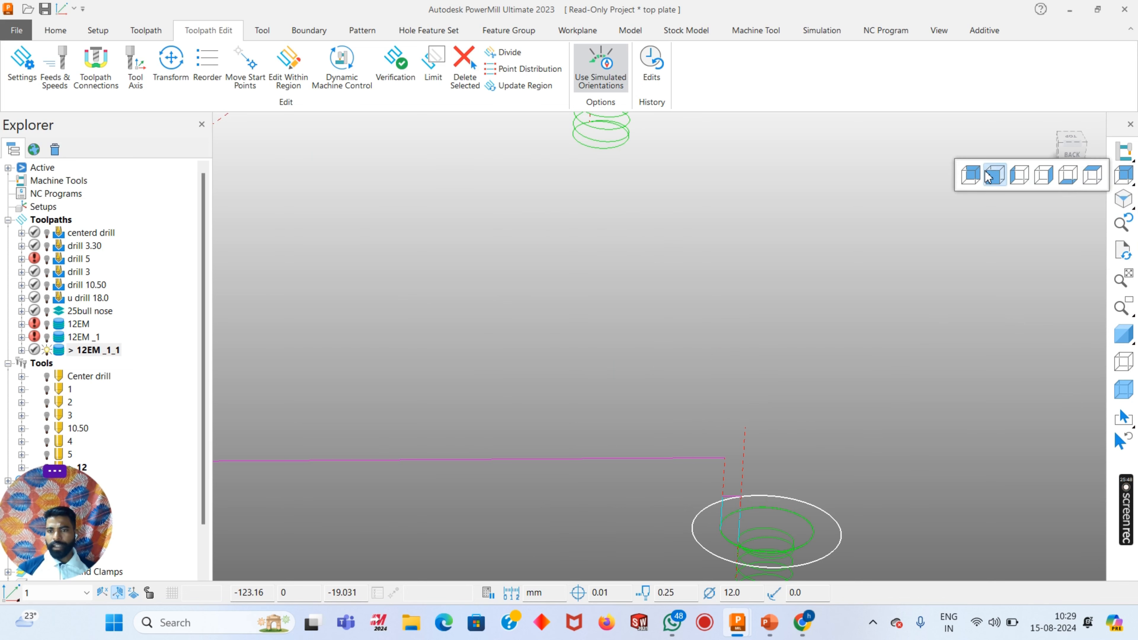
pyautogui.click(995, 175)
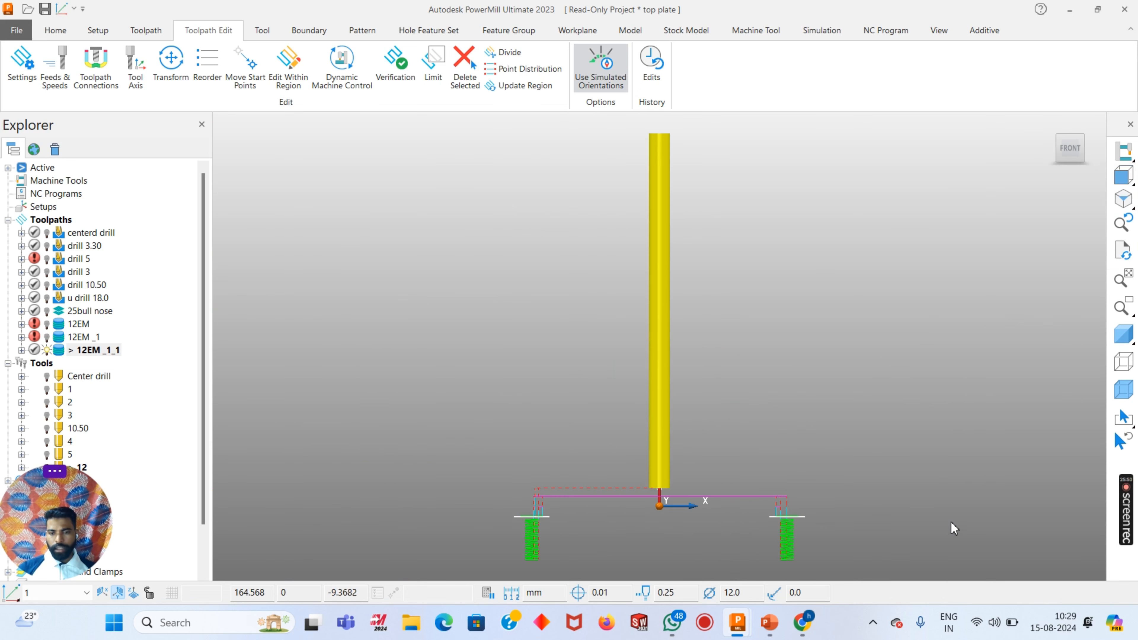
pyautogui.moveTo(950, 521); pyautogui.dragTo(951, 518)
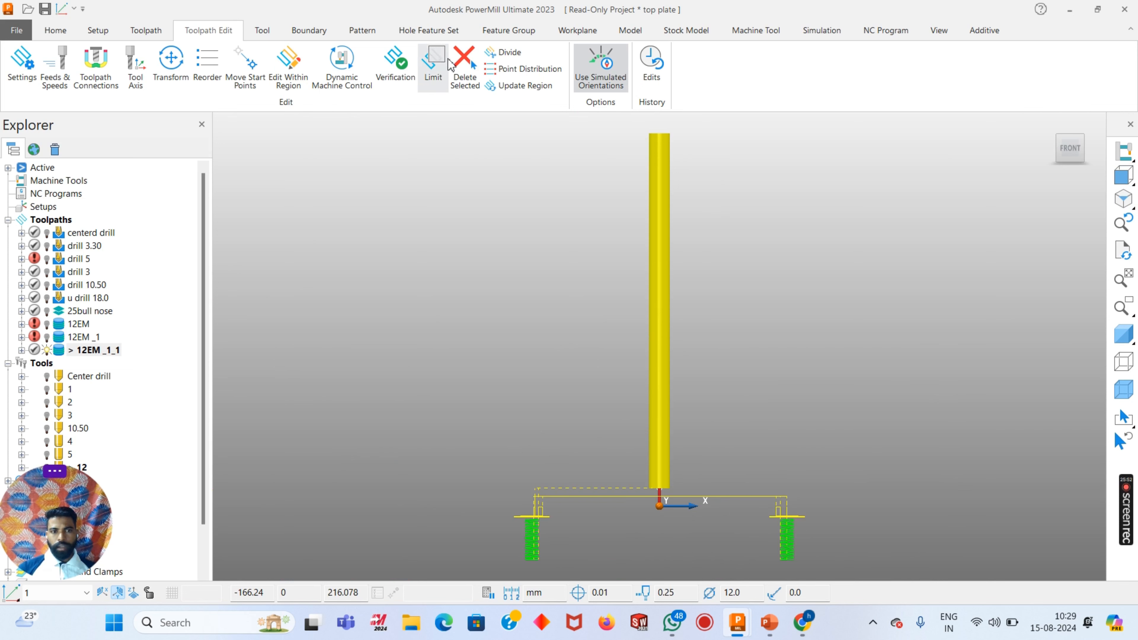
pyautogui.click(463, 66)
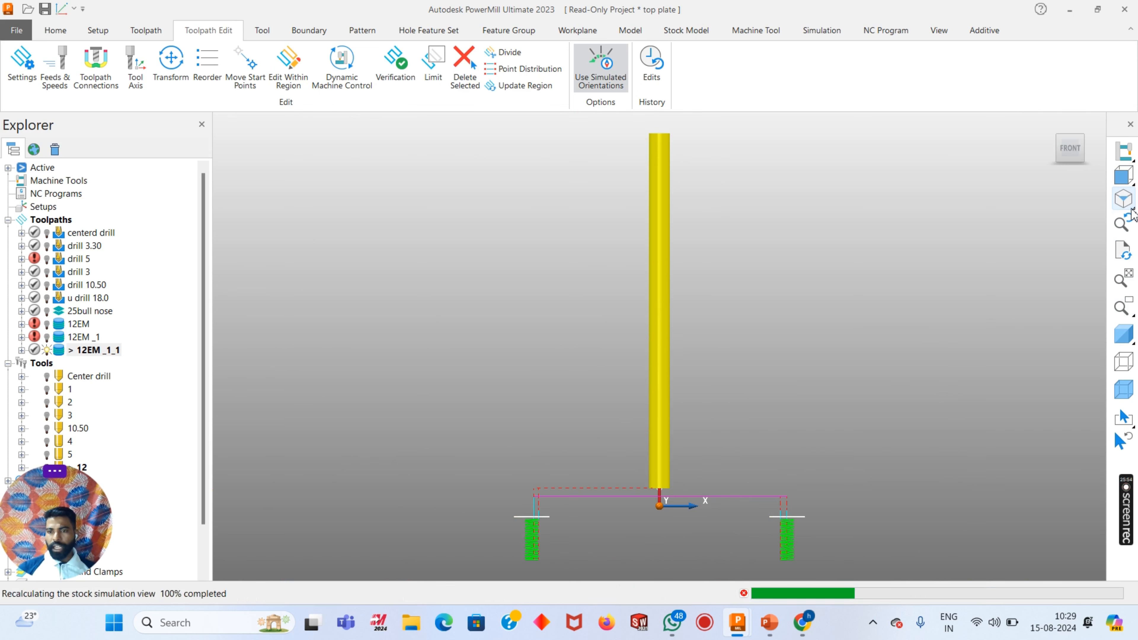
pyautogui.click(1123, 198)
pyautogui.click(1123, 334)
pyautogui.scroll(3, 651, 457)
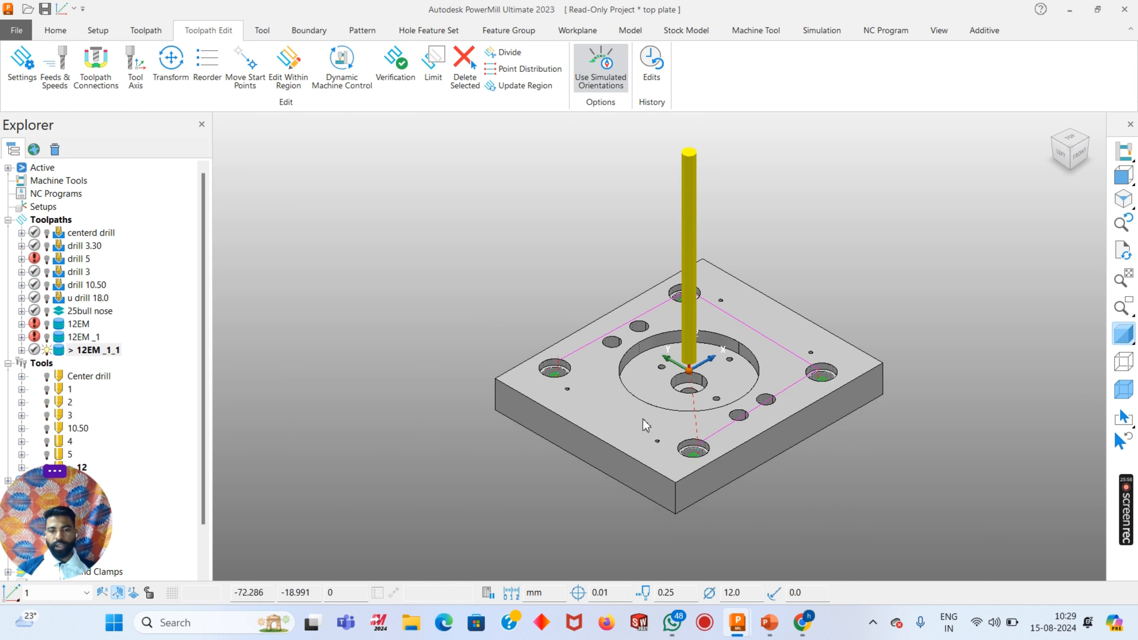
# Make a copy of the through-bore toolpath 12EM _1_1
pyautogui.rightClick(77, 352)
pyautogui.moveTo(256, 528)
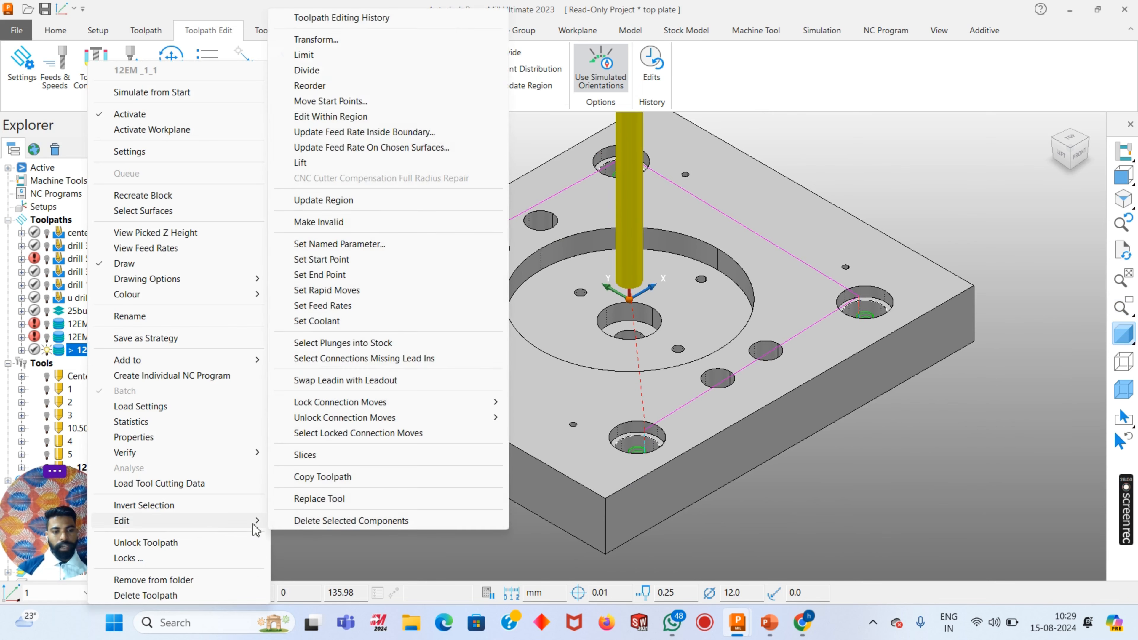
pyautogui.click(325, 476)
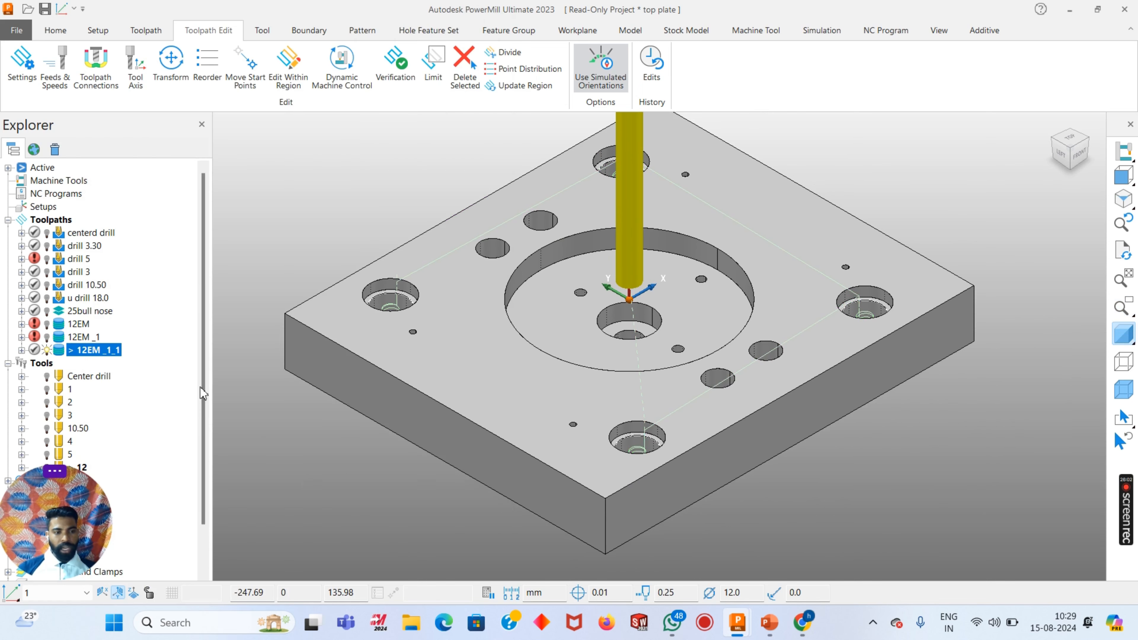
# Open the new copy 12EM _1_1_1 for editing and set its radial thickness to -0.02 with a separate axial thickness of 0.0
pyautogui.rightClick(93, 372)
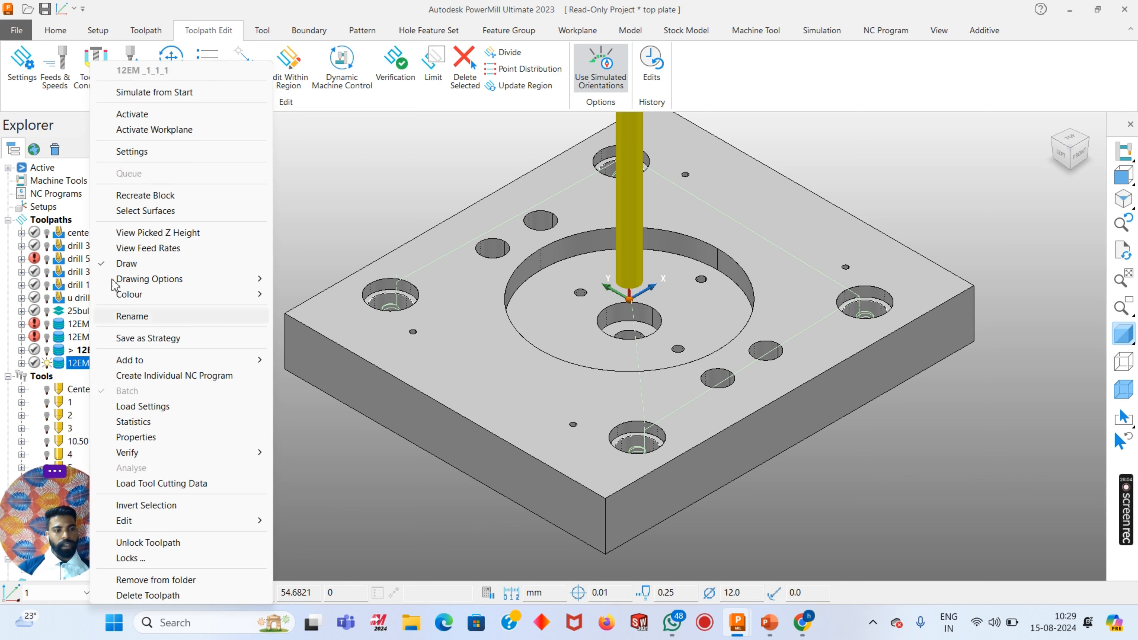
pyautogui.click(130, 152)
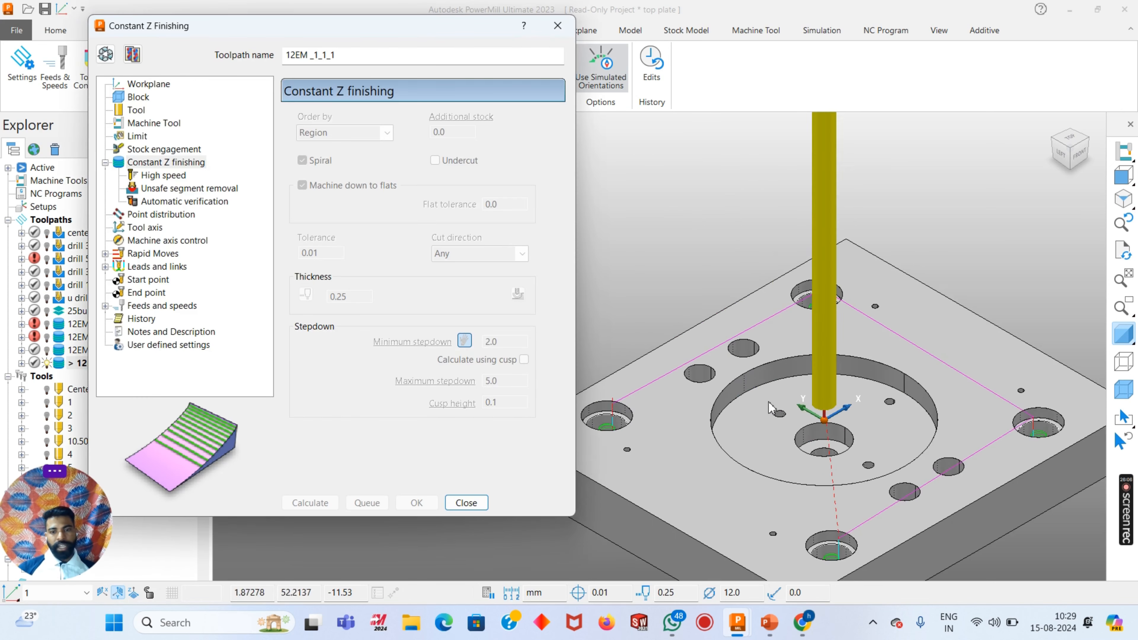
pyautogui.scroll(5, 687, 359)
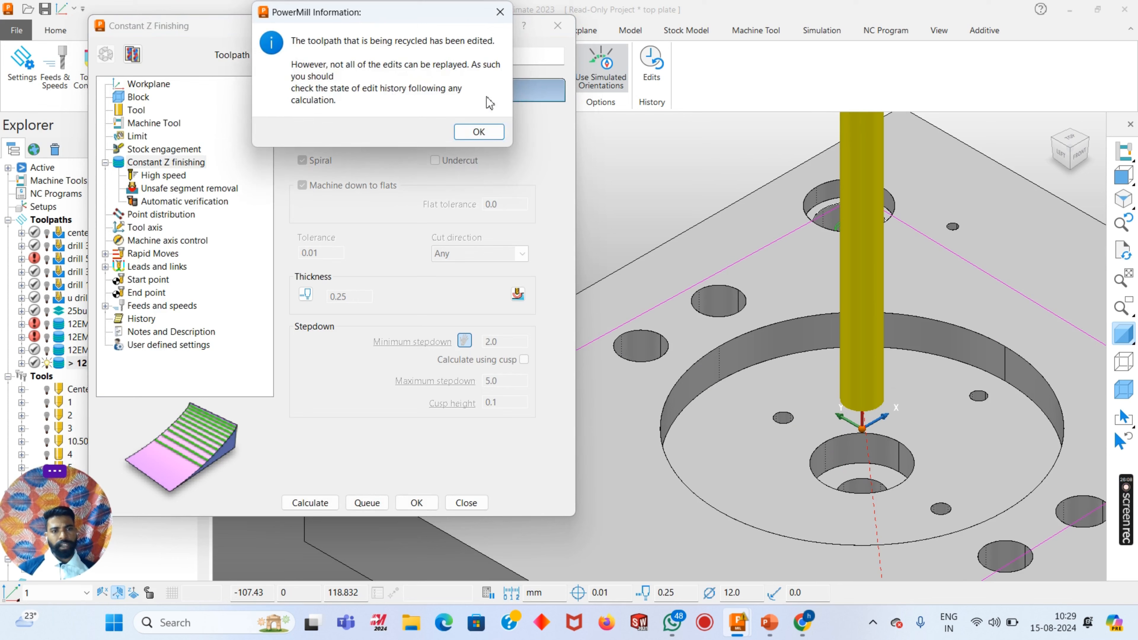
pyautogui.click(478, 131)
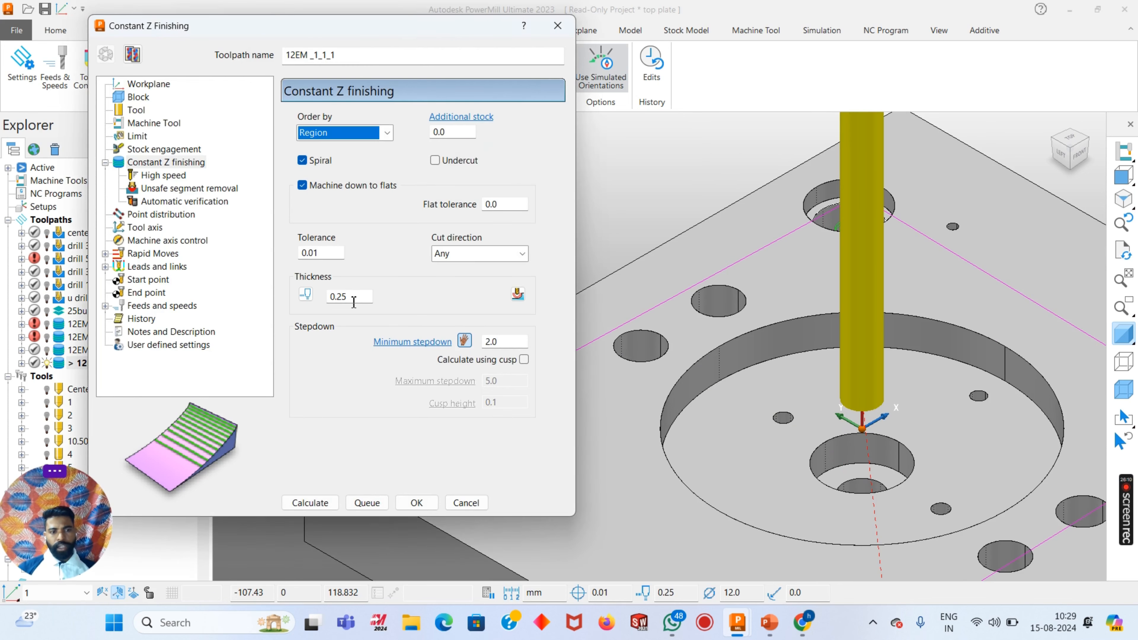
pyautogui.doubleClick(364, 297)
pyautogui.write('-0.02')
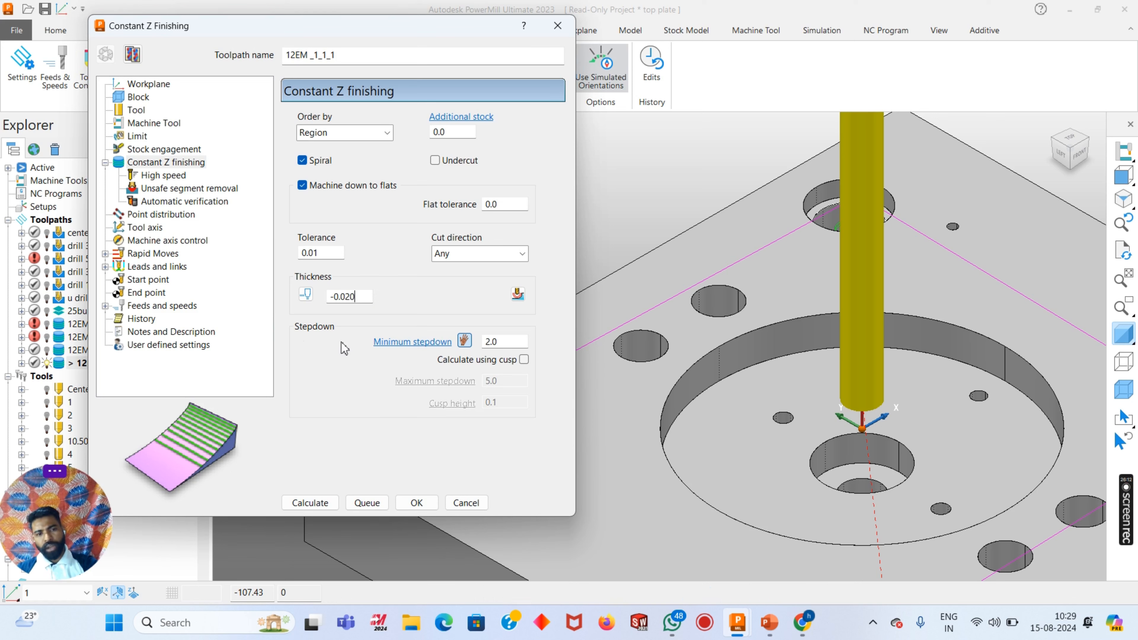
pyautogui.press('Return')
pyautogui.click(304, 296)
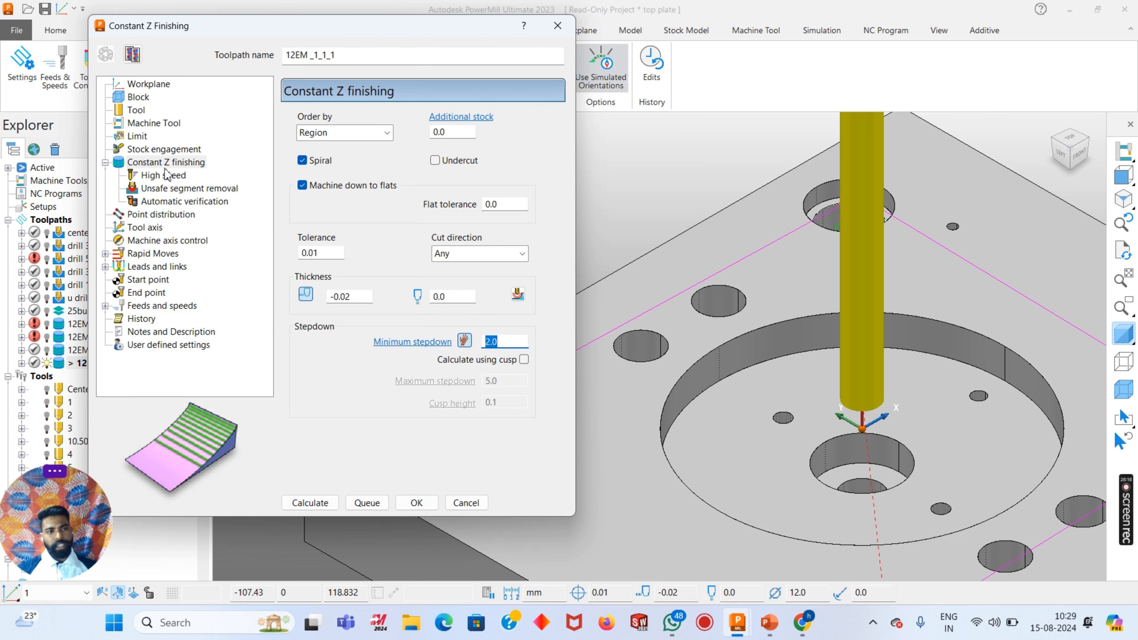
# Limit toolpath 12EM _1_1_1 to the inside of boundary 2 around the central pocket and calculate it
pyautogui.click(136, 136)
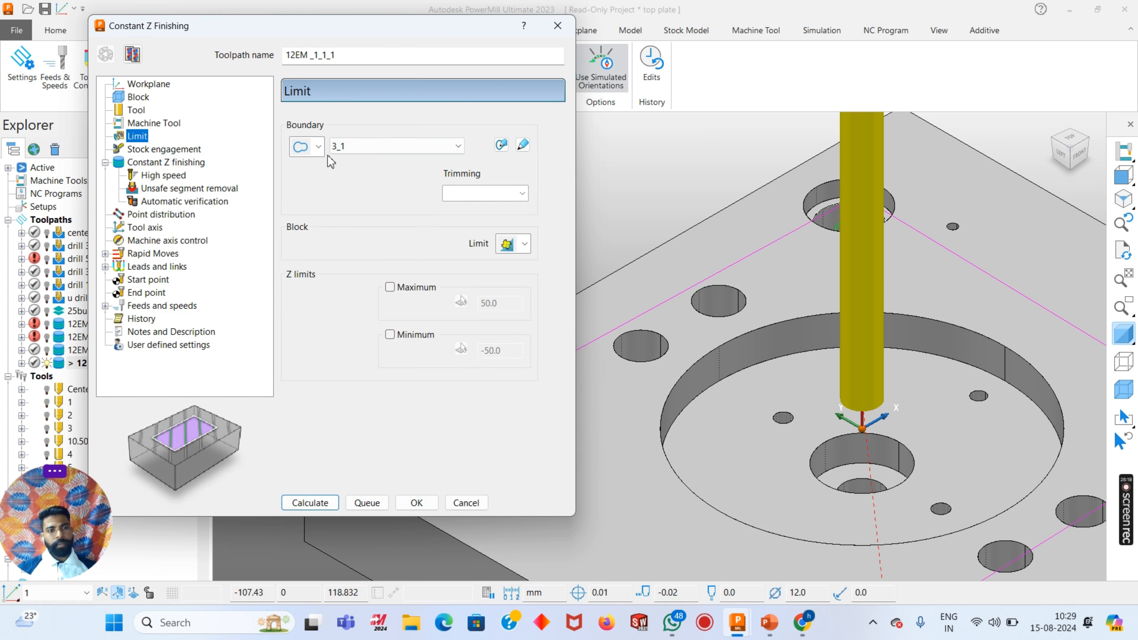
pyautogui.click(340, 146)
pyautogui.click(358, 176)
pyautogui.scroll(-3, 845, 310)
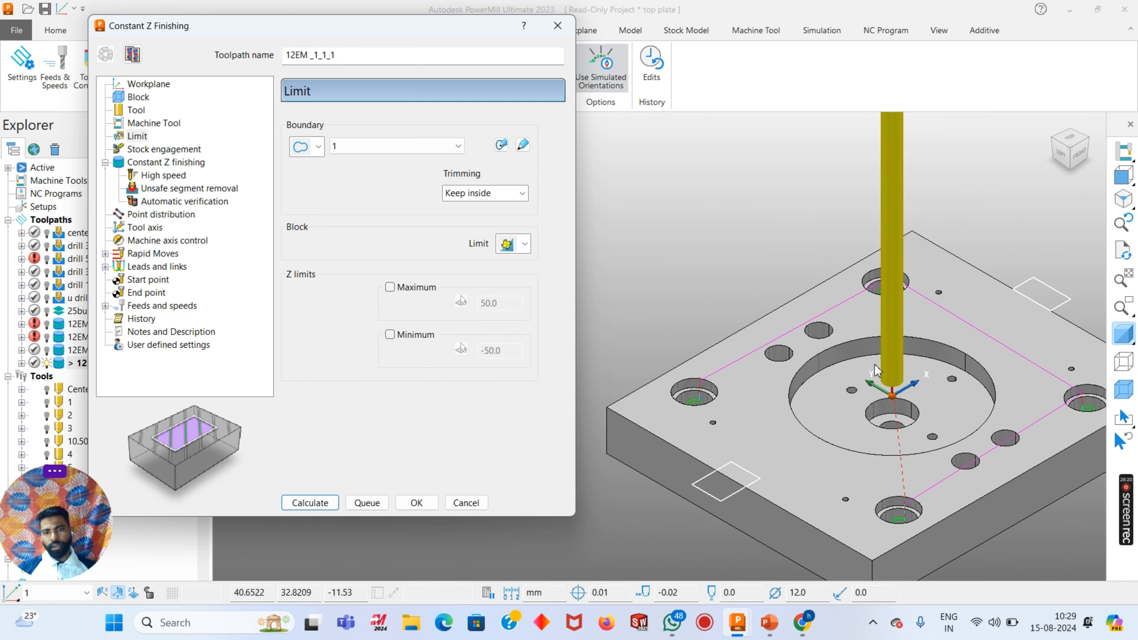
pyautogui.click(365, 148)
pyautogui.click(365, 195)
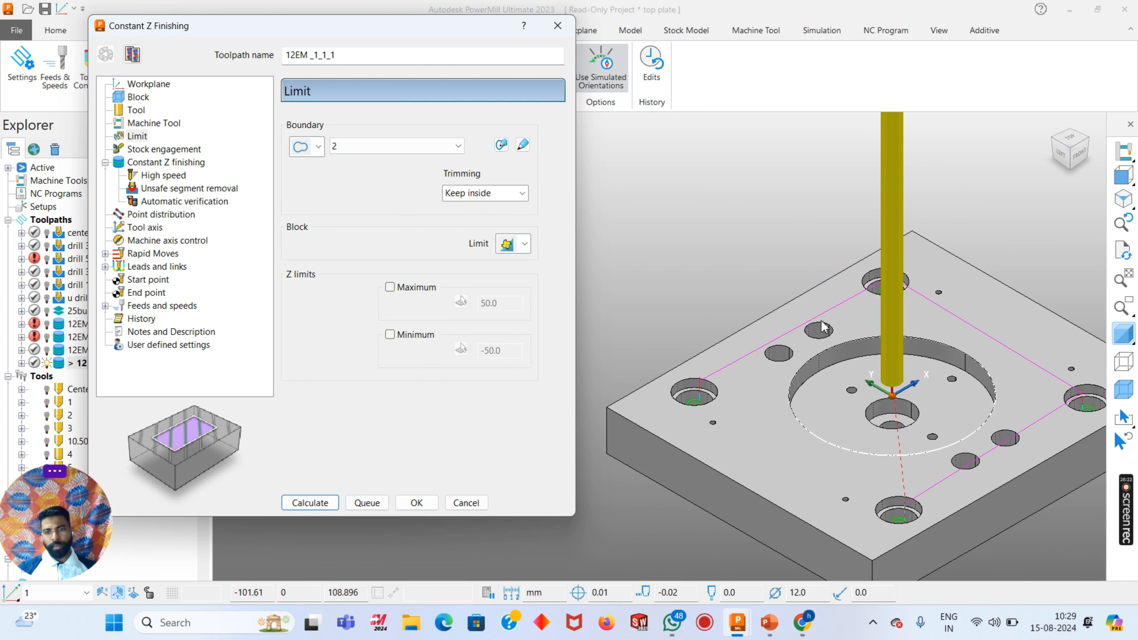
pyautogui.scroll(2, 761, 310)
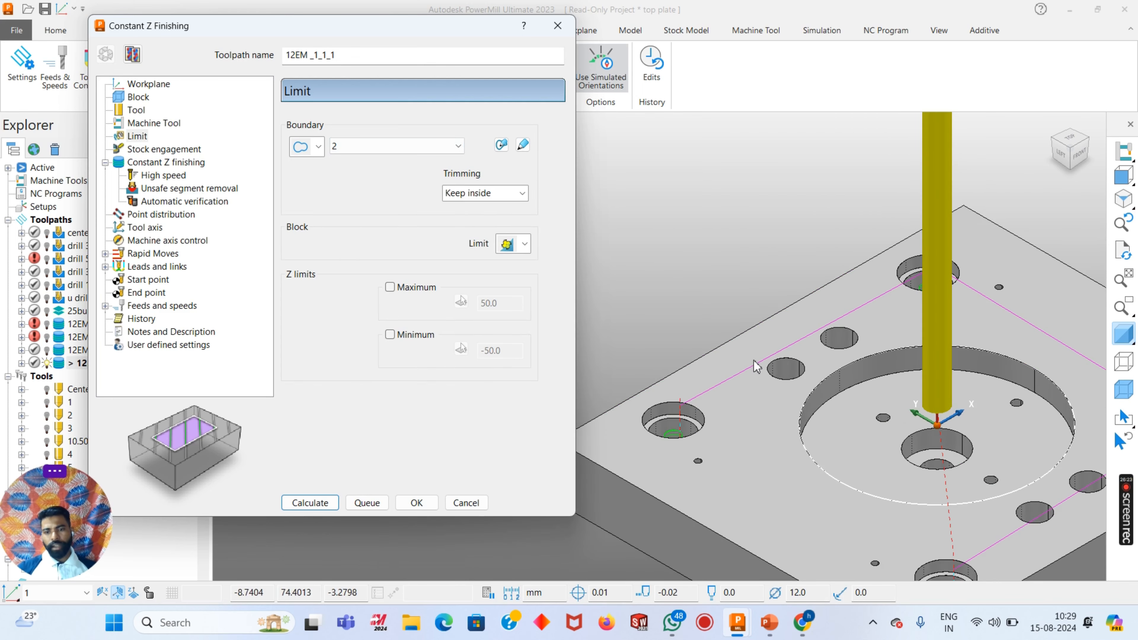
pyautogui.click(310, 502)
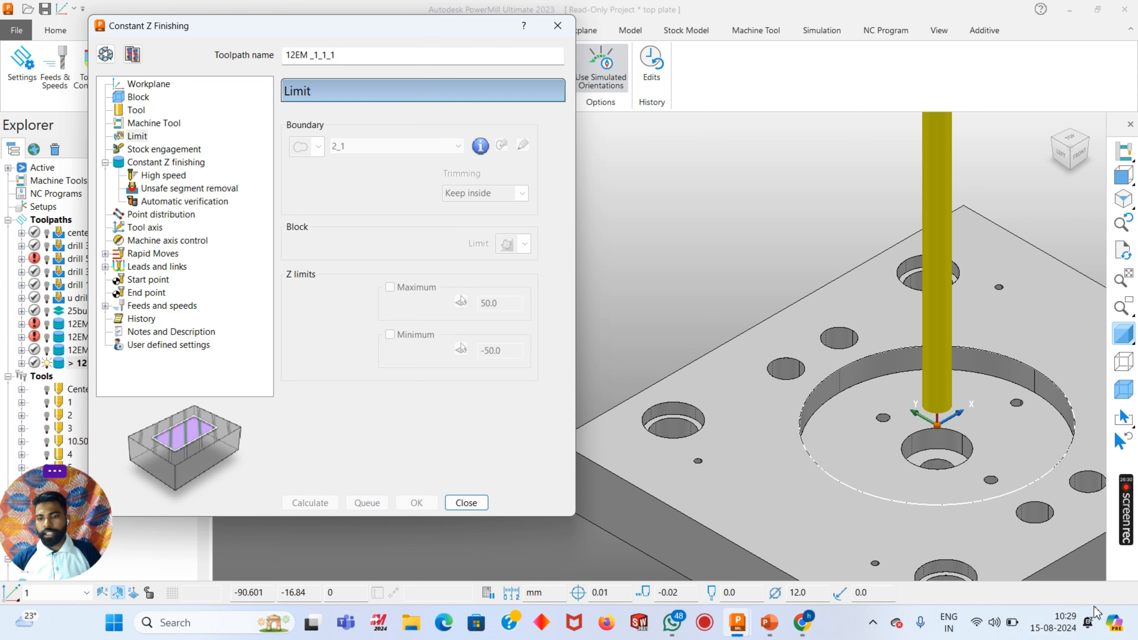
# Examine the calculated passes in the central pocket and bore from below and above the plate
pyautogui.moveTo(798, 341); pyautogui.dragTo(849, 291, button='middle')
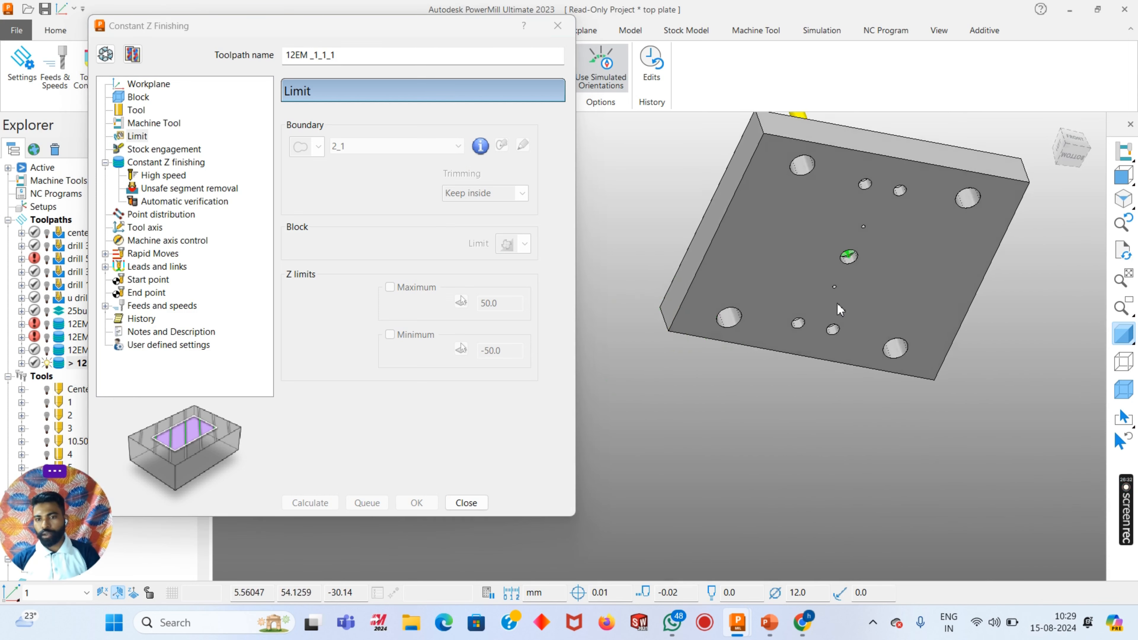
pyautogui.scroll(5, 849, 292)
pyautogui.scroll(-5, 805, 254)
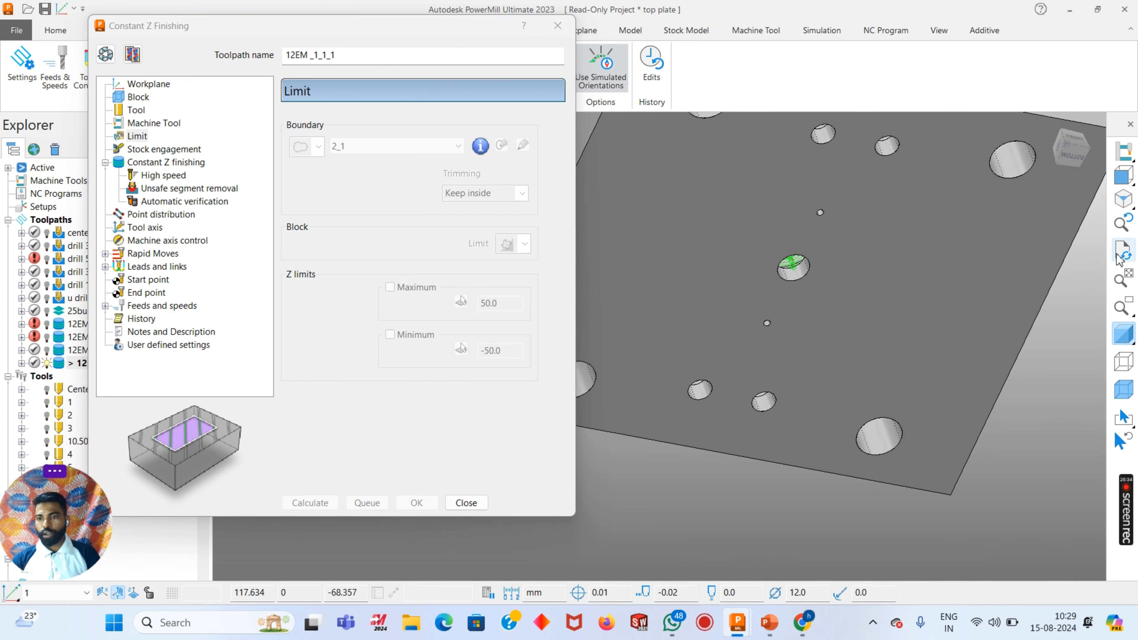
pyautogui.click(1124, 199)
pyautogui.moveTo(934, 347); pyautogui.dragTo(916, 359, button='middle')
pyautogui.scroll(6, 810, 446)
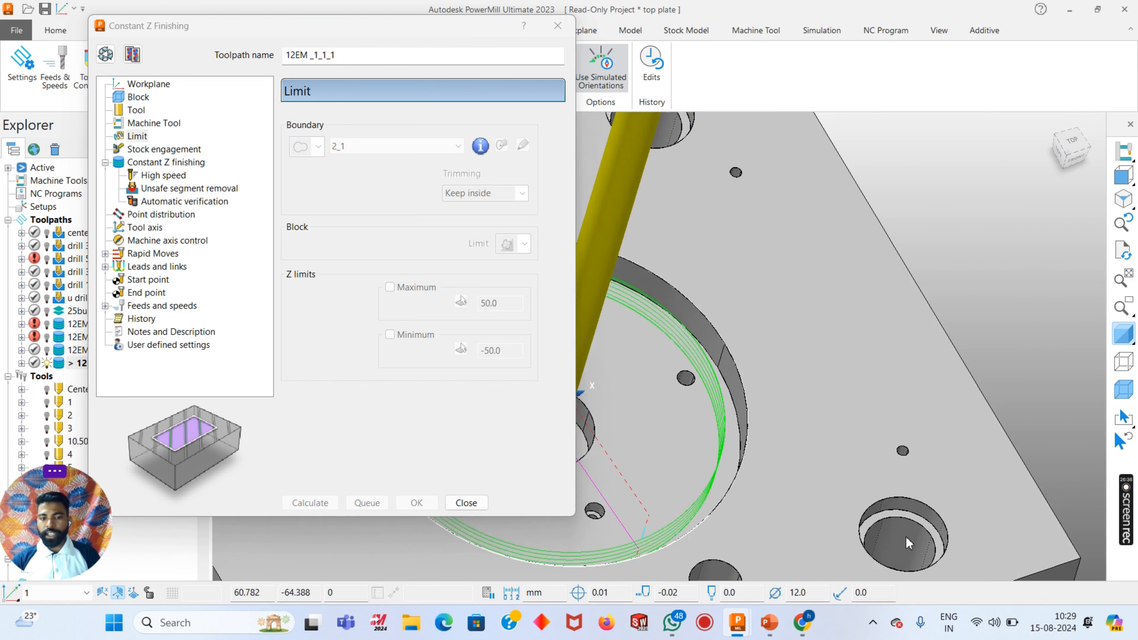
pyautogui.scroll(-6, 810, 443)
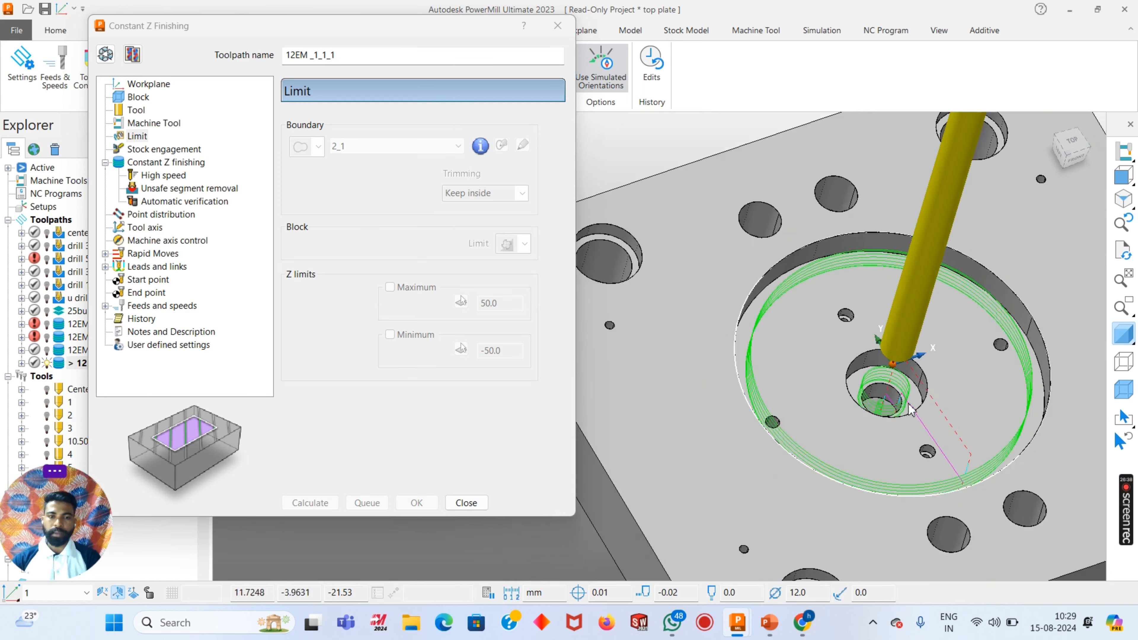
# Close the Constant Z settings, restore the isometric view and hide toolpath 12EM _1_1_1
pyautogui.click(466, 502)
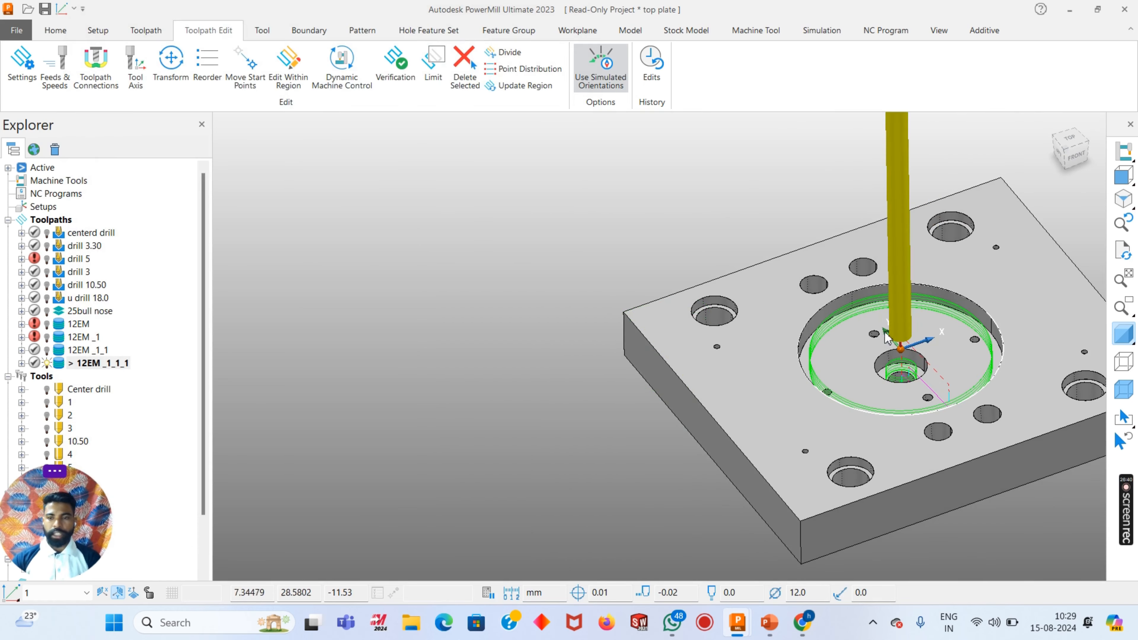
pyautogui.click(1124, 201)
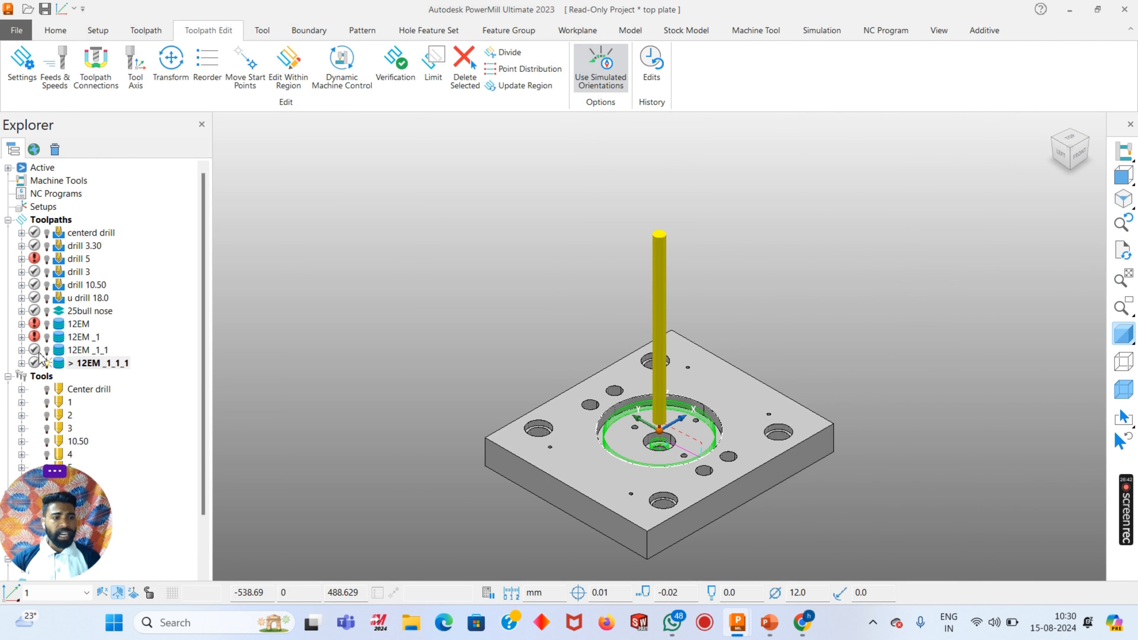
pyautogui.click(46, 362)
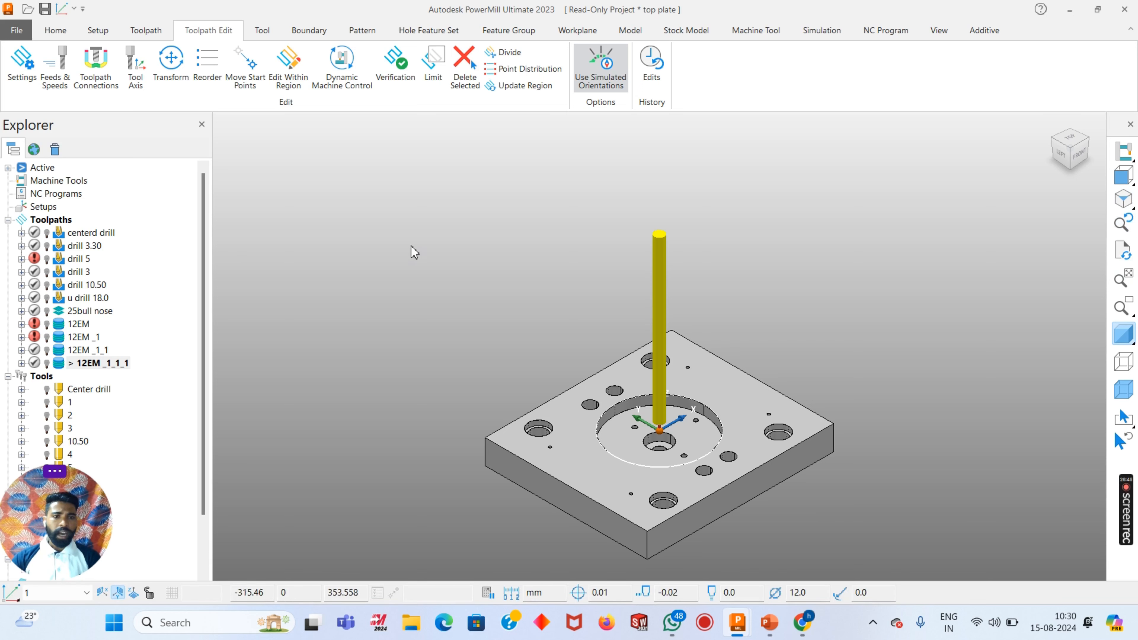
# Start a new toolpath with the Raster Flat Finishing strategy for the central pocket's flat floors
pyautogui.click(55, 30)
pyautogui.scroll(4, 663, 448)
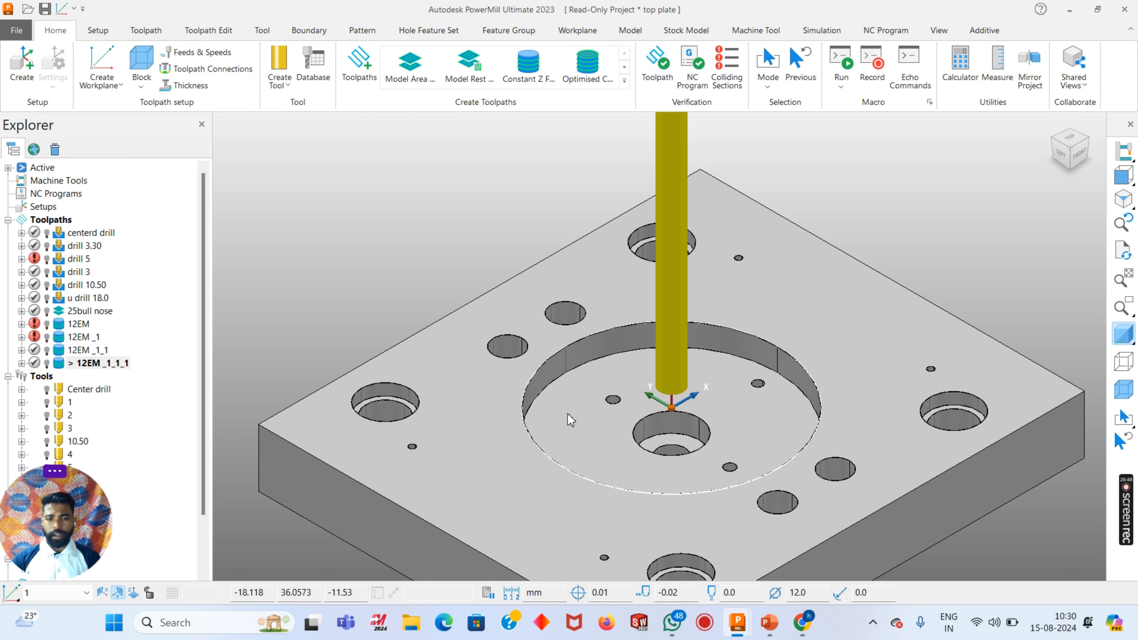
pyautogui.scroll(3, 685, 439)
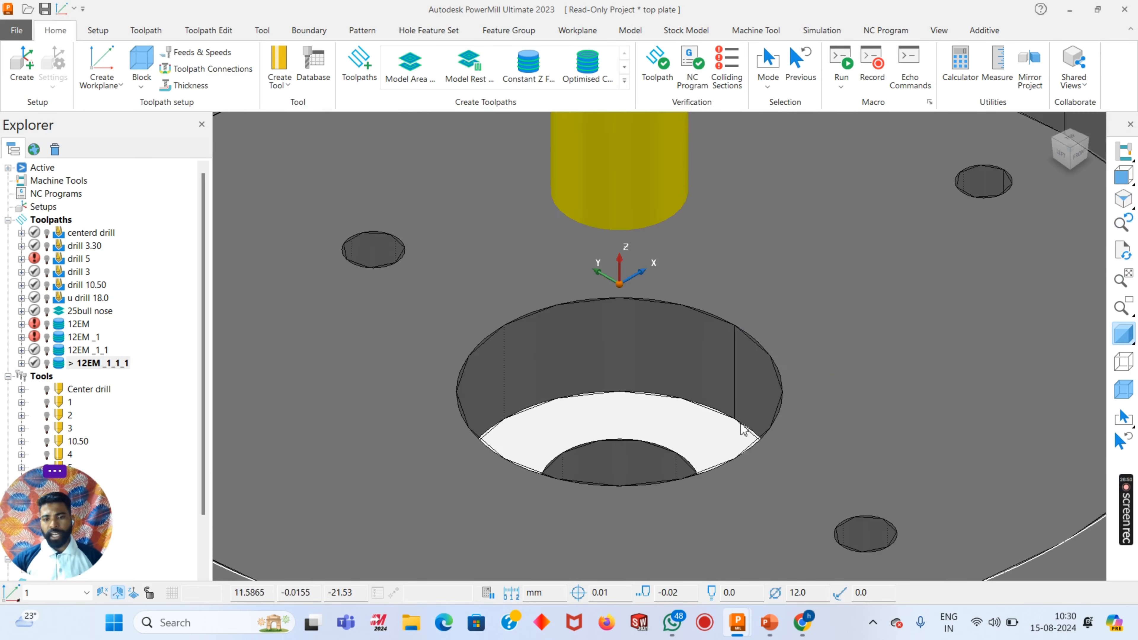
pyautogui.scroll(-3, 975, 332)
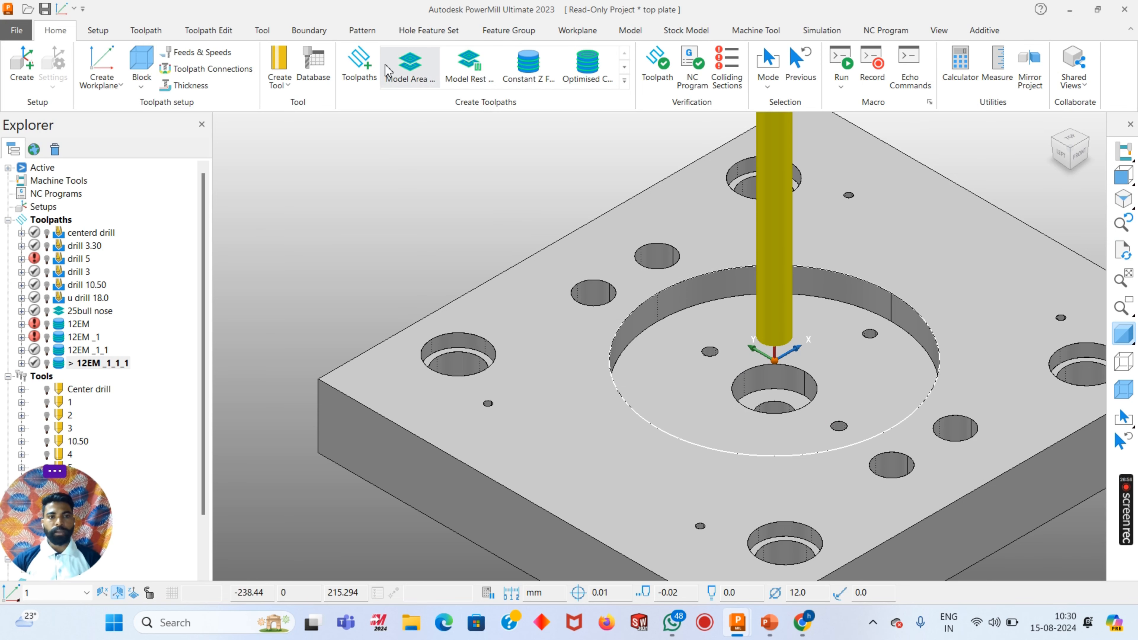
pyautogui.click(359, 62)
pyautogui.scroll(-1, 151, 170)
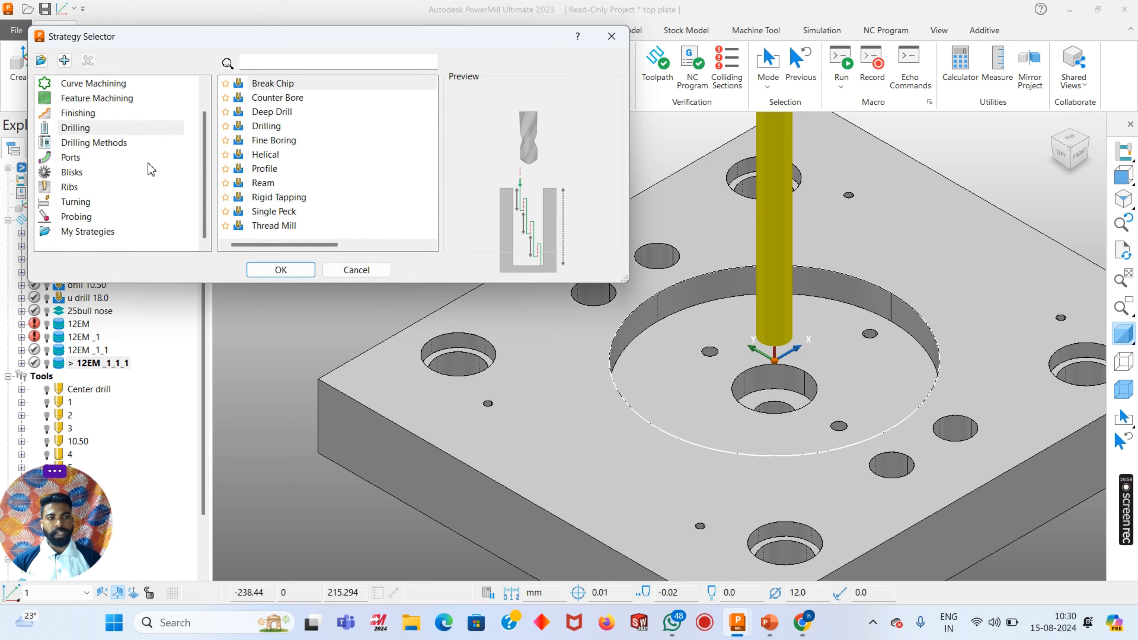
pyautogui.scroll(1, 129, 159)
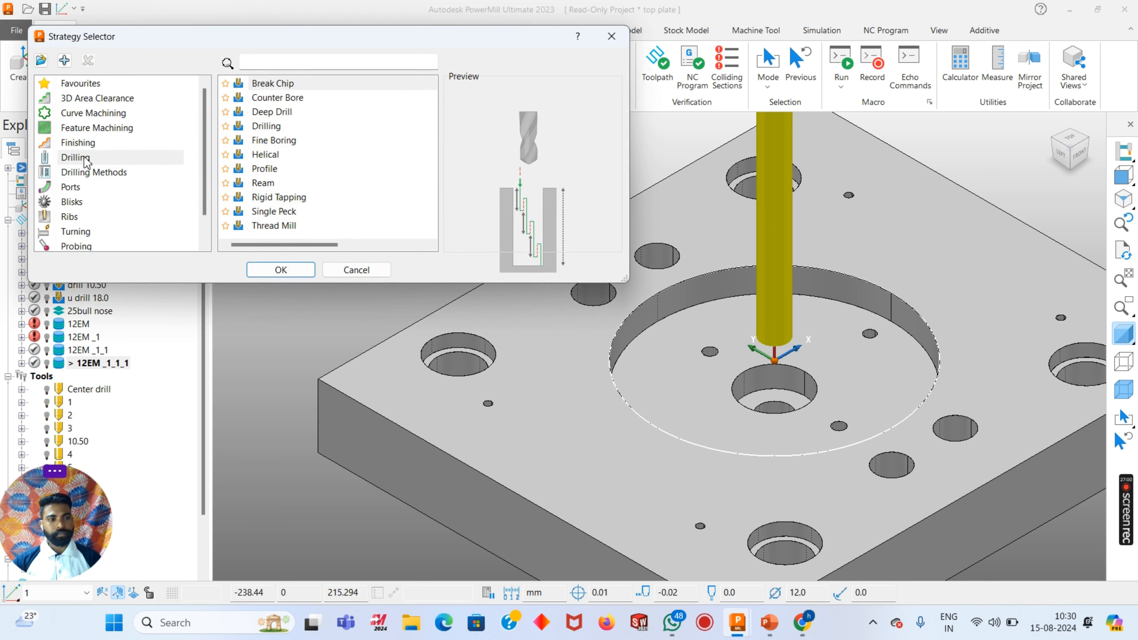
pyautogui.click(85, 114)
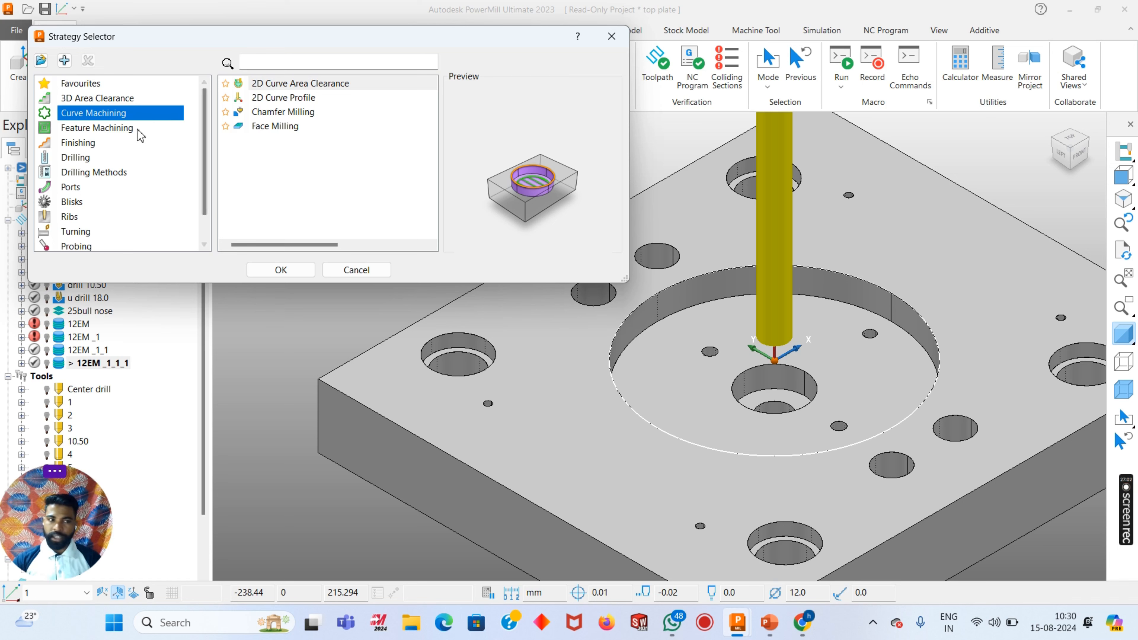
pyautogui.click(84, 144)
pyautogui.scroll(-3, 325, 183)
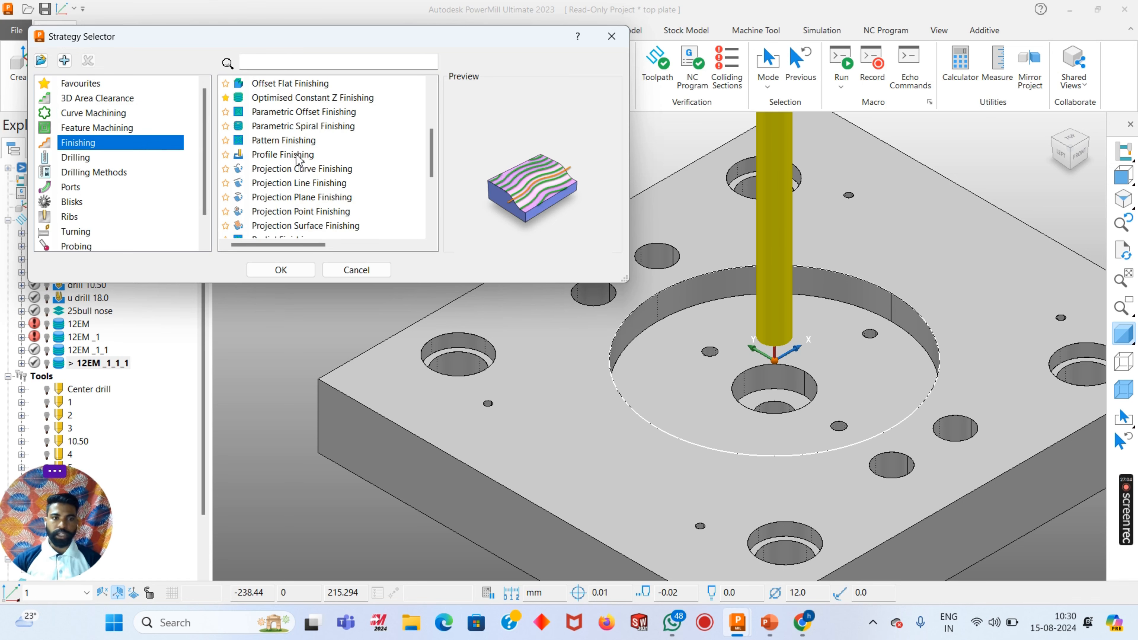
pyautogui.scroll(-3, 296, 156)
pyautogui.click(285, 142)
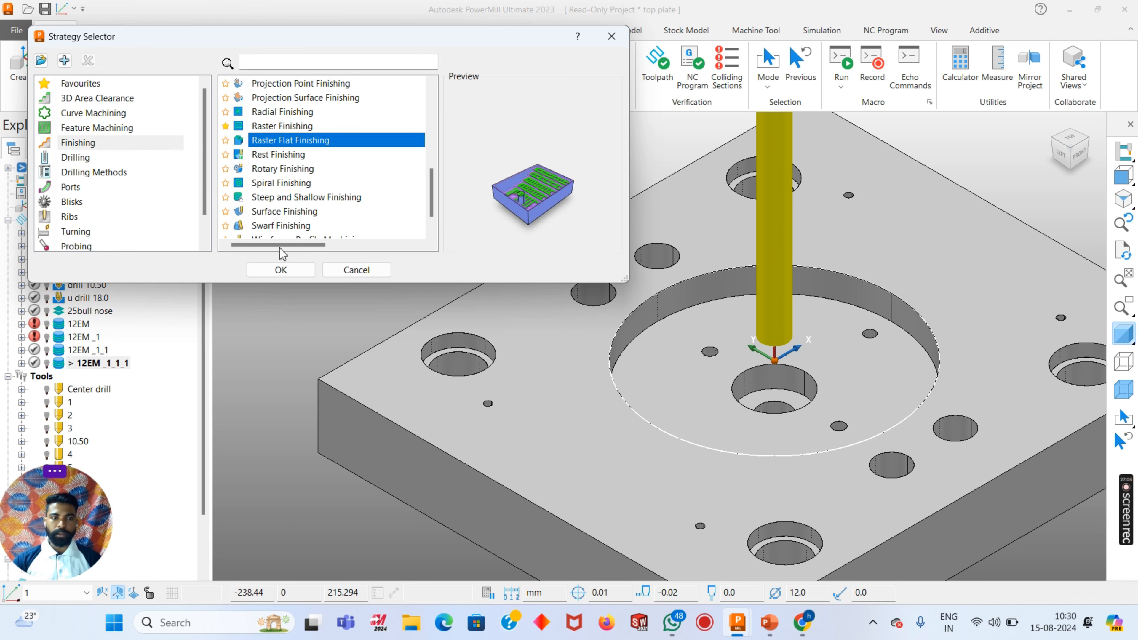
pyautogui.click(281, 269)
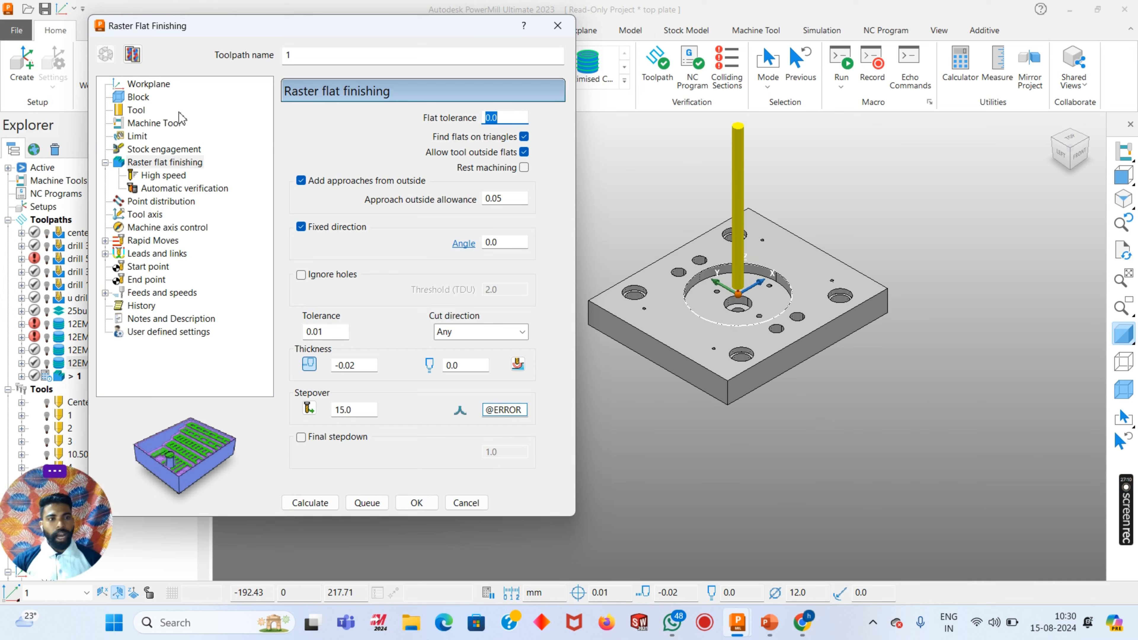
# Name the raster flat toolpath 12 and check its end mill and boundary limit
pyautogui.click(136, 111)
pyautogui.click(293, 55)
pyautogui.write('2')
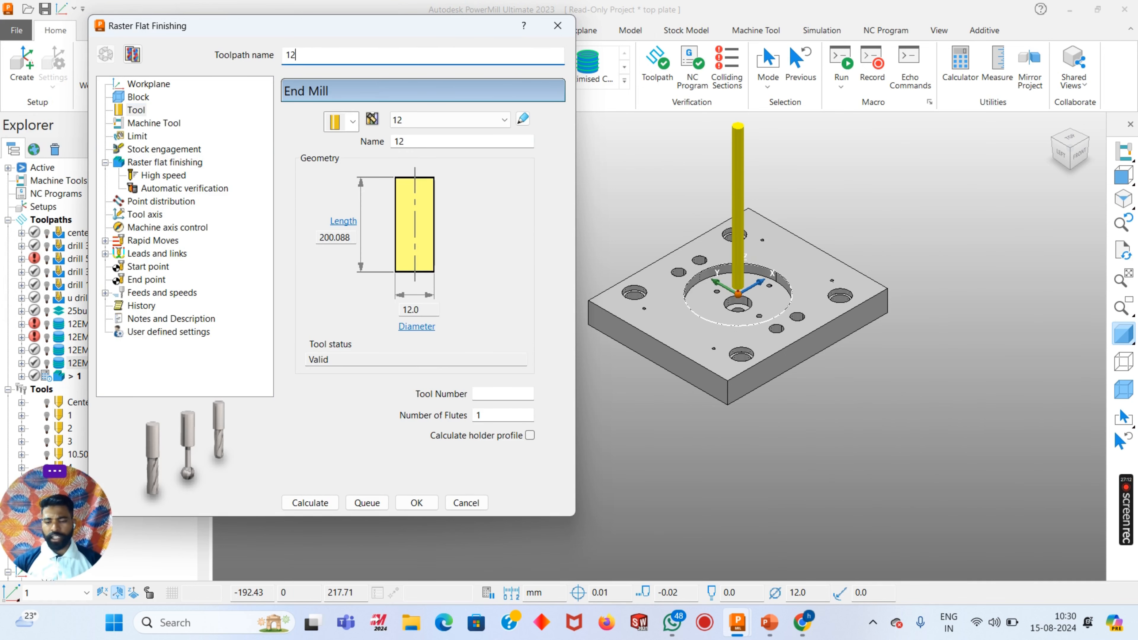
pyautogui.click(144, 127)
pyautogui.click(137, 137)
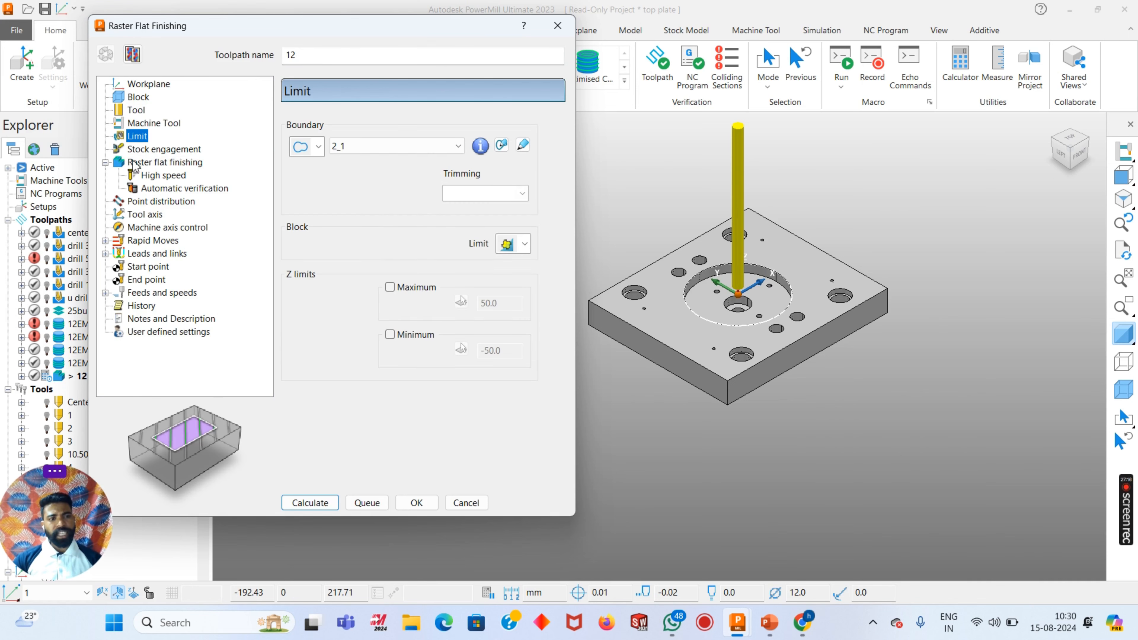
pyautogui.click(386, 152)
pyautogui.click(386, 152)
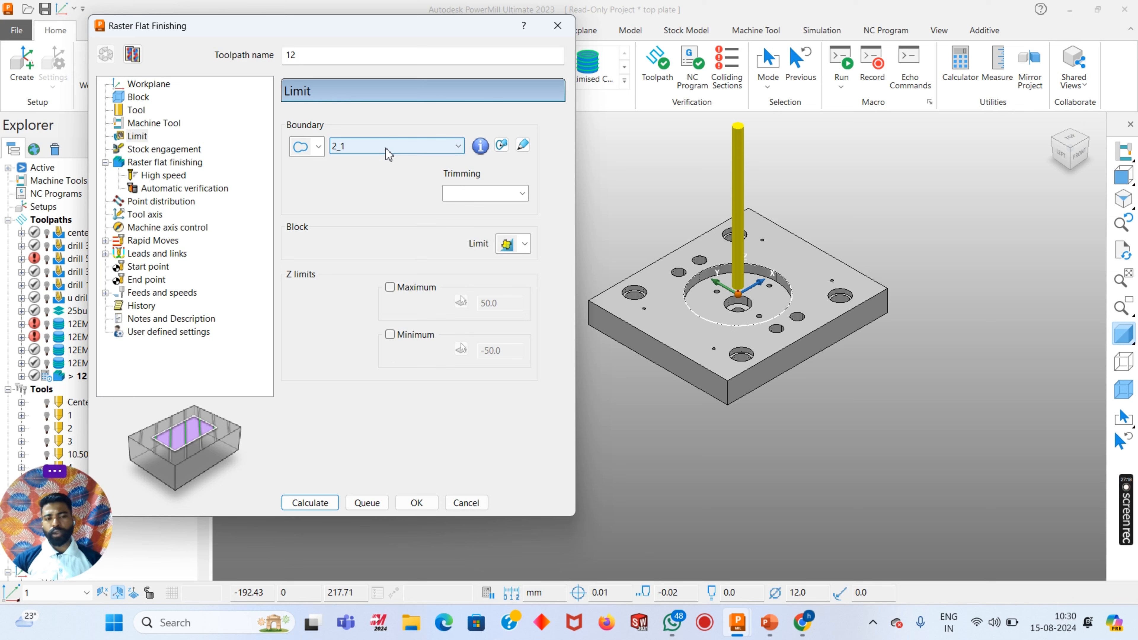
# Set the raster flat toolpath's radial thickness to 0.1 and its stepover to 5.0
pyautogui.click(148, 162)
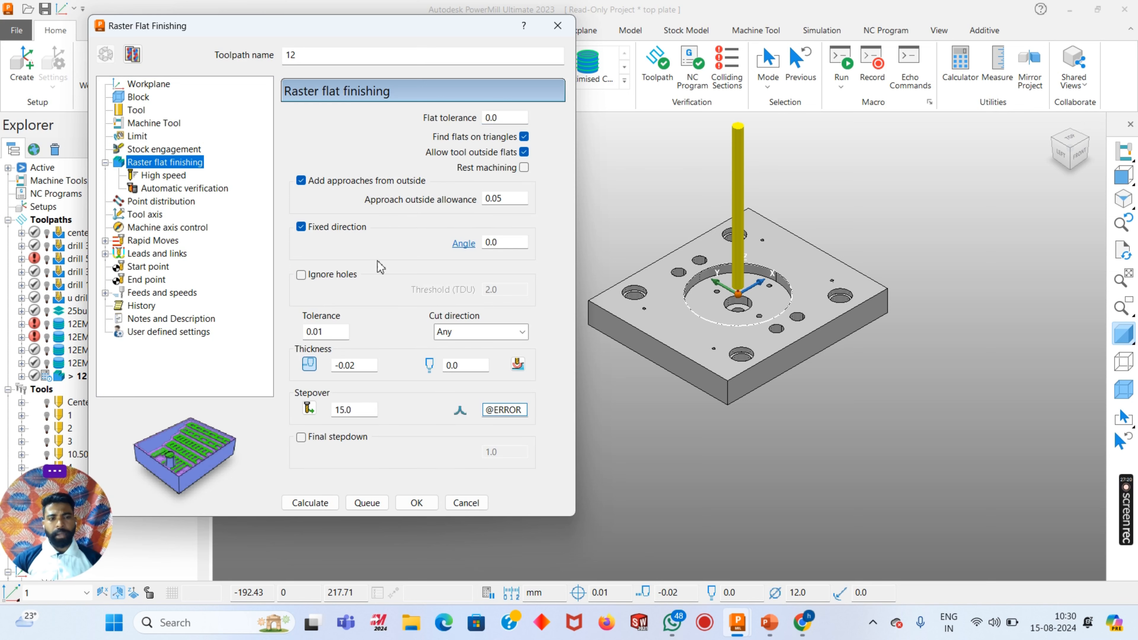
pyautogui.click(354, 365)
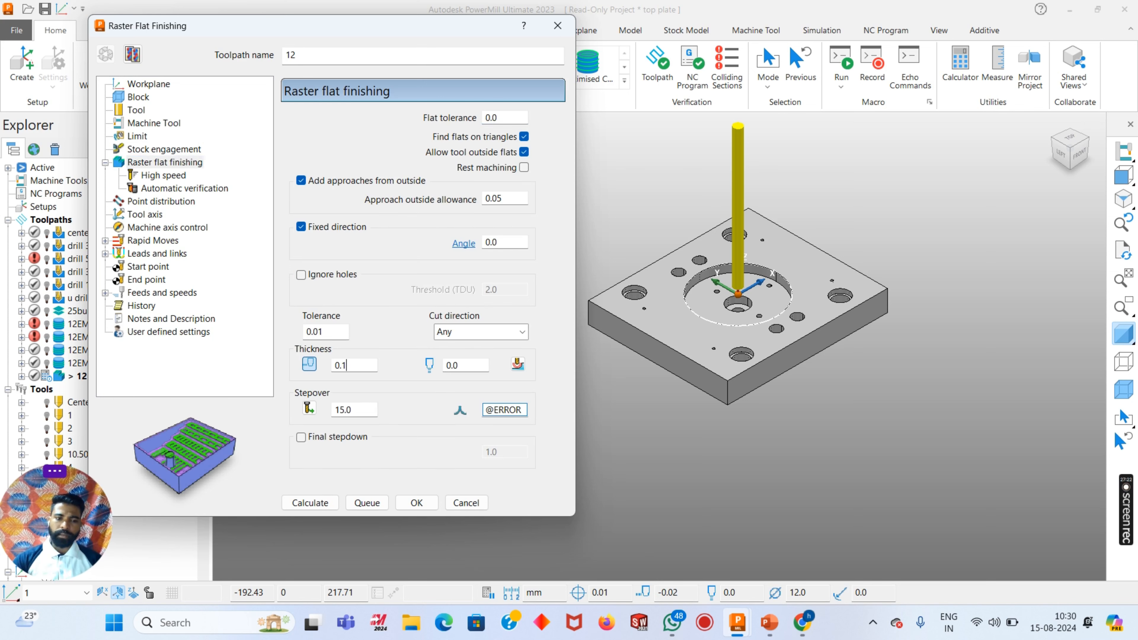
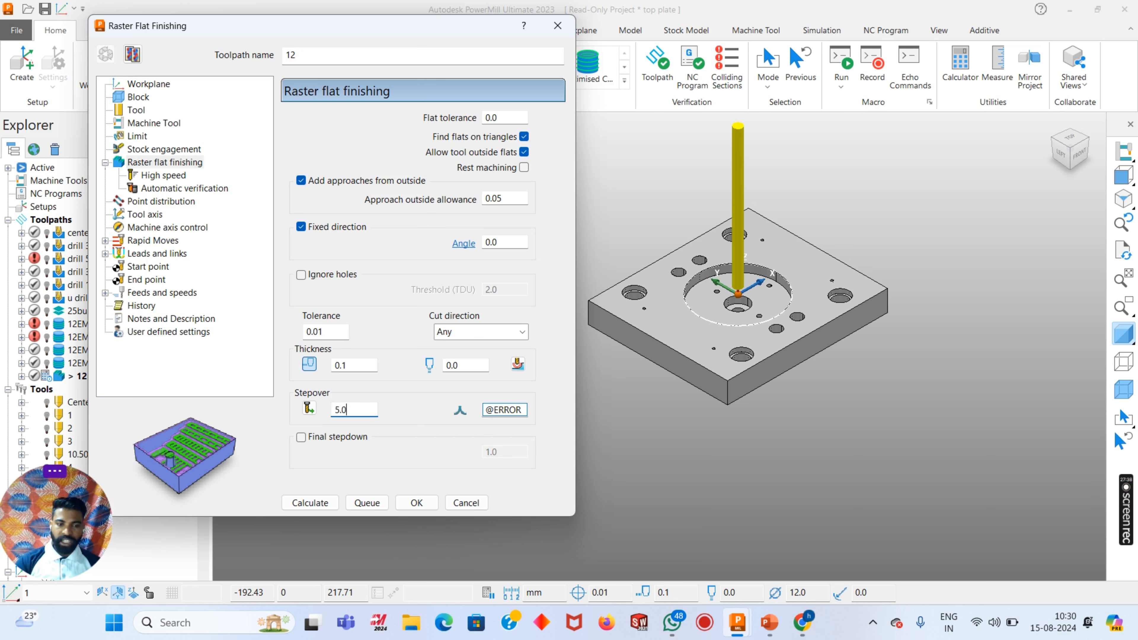
pyautogui.press('Return')
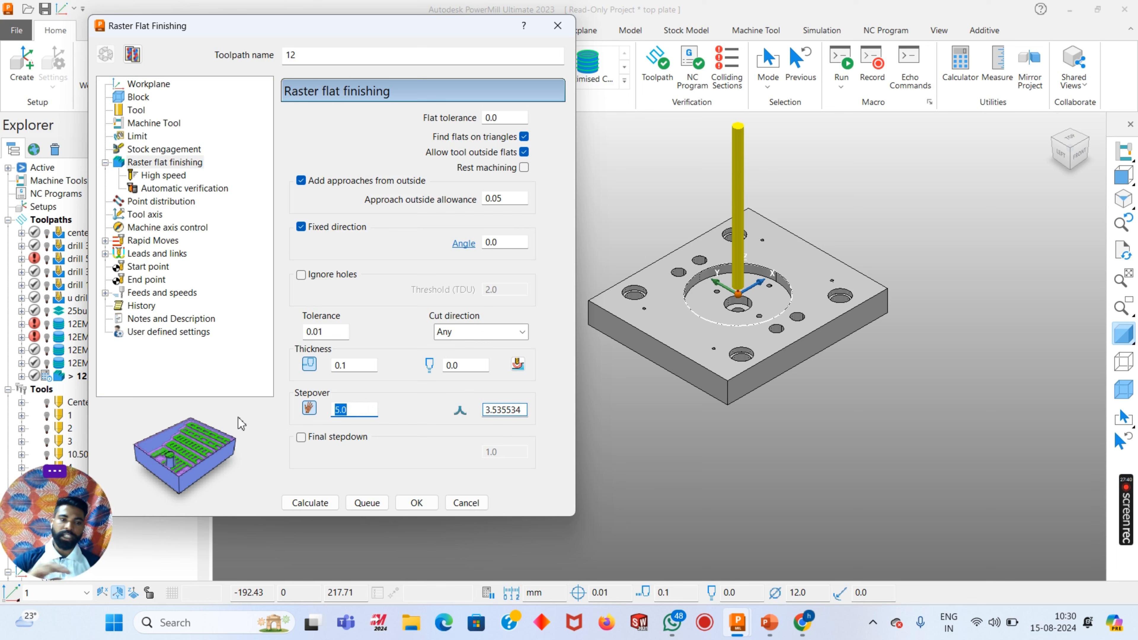
# Calculate the safe rapid heights and the raster flat toolpath, and close its settings
pyautogui.click(149, 241)
pyautogui.click(490, 440)
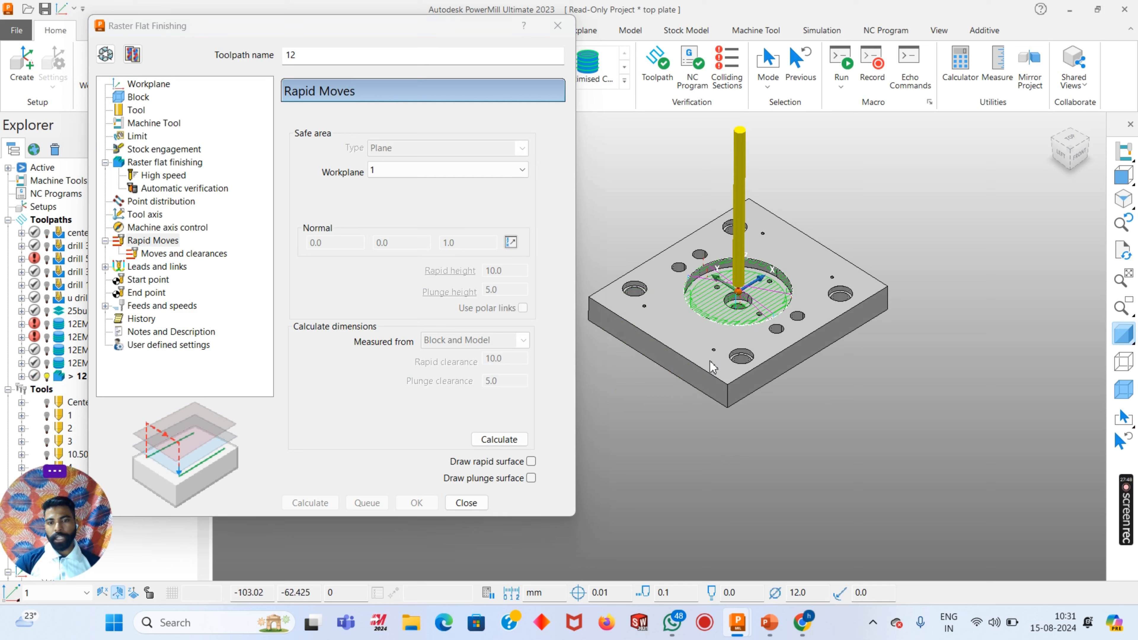
pyautogui.click(466, 503)
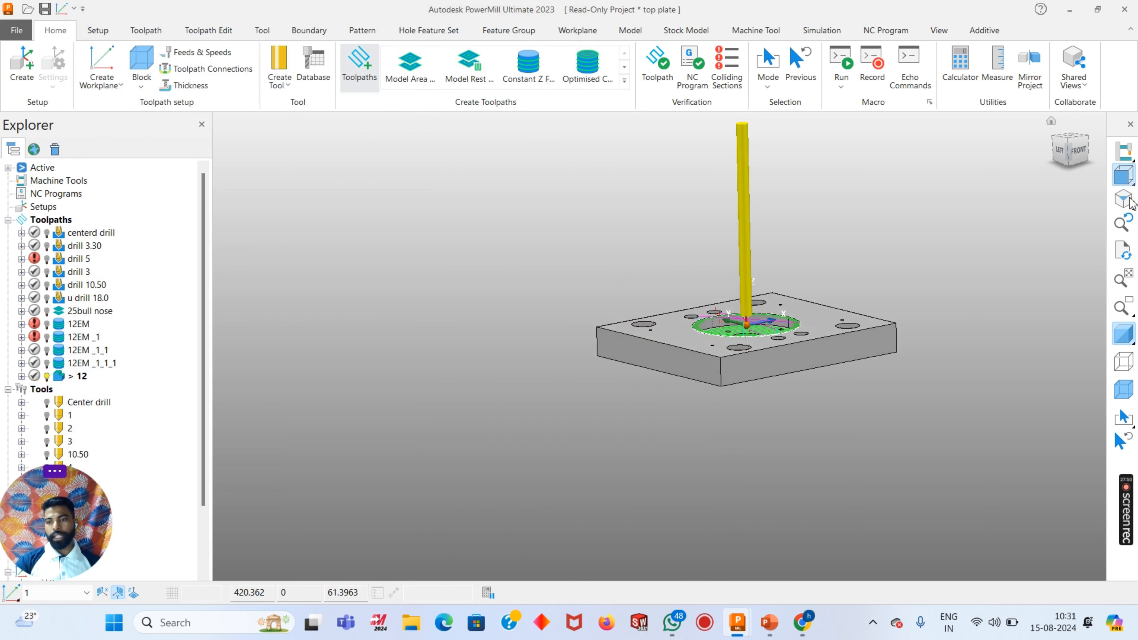
# Hide the model shading and, in a front view, select and delete the raster passes at the plate's top face level
pyautogui.click(1125, 175)
pyautogui.click(1124, 334)
pyautogui.scroll(4, 600, 465)
pyautogui.moveTo(392, 359); pyautogui.dragTo(1093, 481)
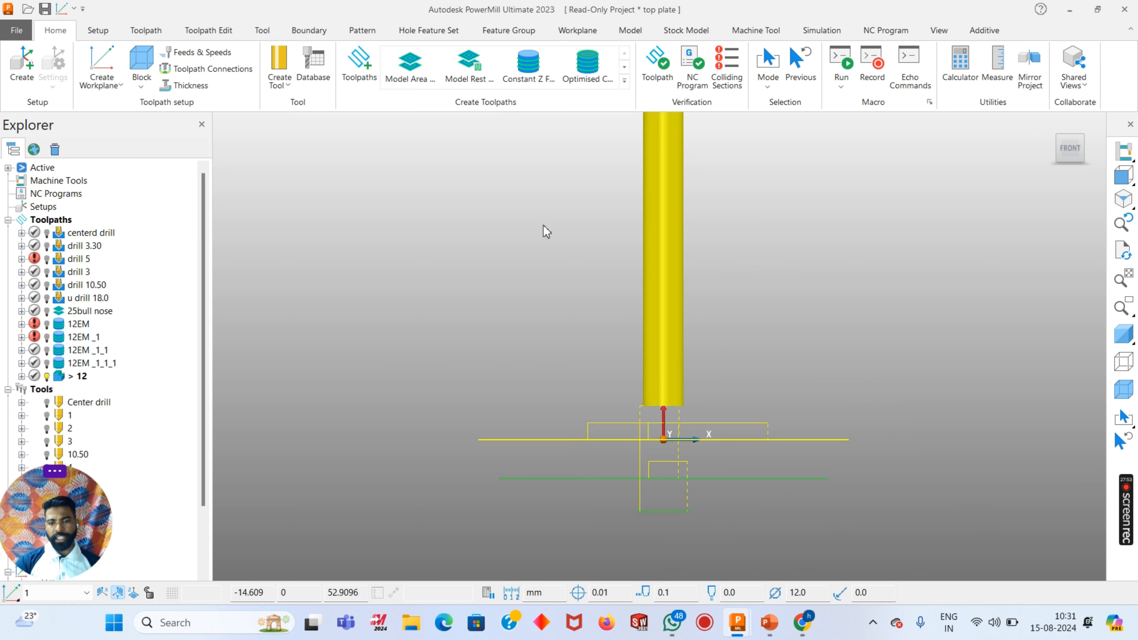
pyautogui.click(211, 30)
pyautogui.click(464, 67)
# Restore the shaded model, check the remaining pocket-floor passes, hide toolpath 12 and return to the isometric view
pyautogui.moveTo(500, 272); pyautogui.dragTo(579, 353, button='middle')
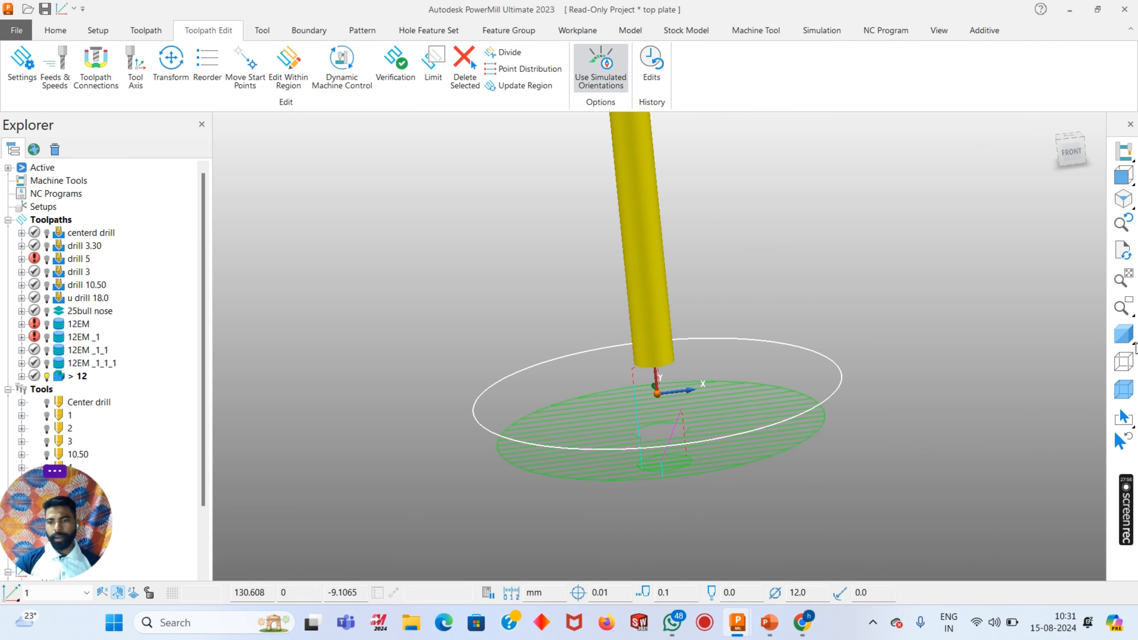
pyautogui.click(1125, 334)
pyautogui.moveTo(493, 314)
pyautogui.mouseDown(button='middle')
pyautogui.moveTo(380, 304)
pyautogui.moveTo(227, 259)
pyautogui.mouseUp(button='middle')
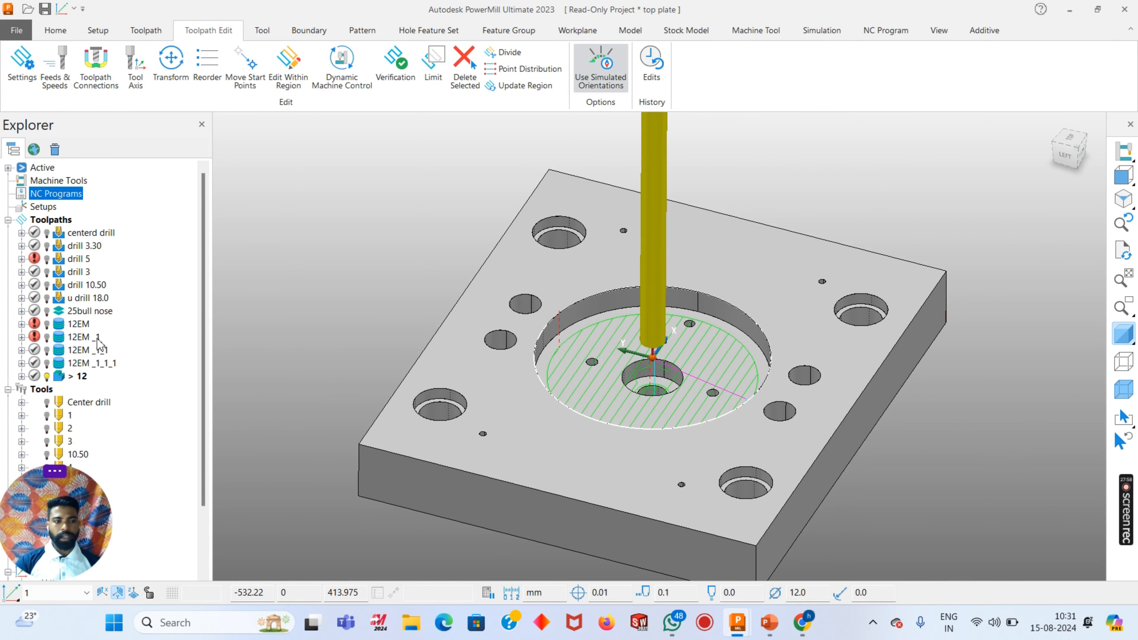
pyautogui.click(46, 376)
pyautogui.click(1131, 257)
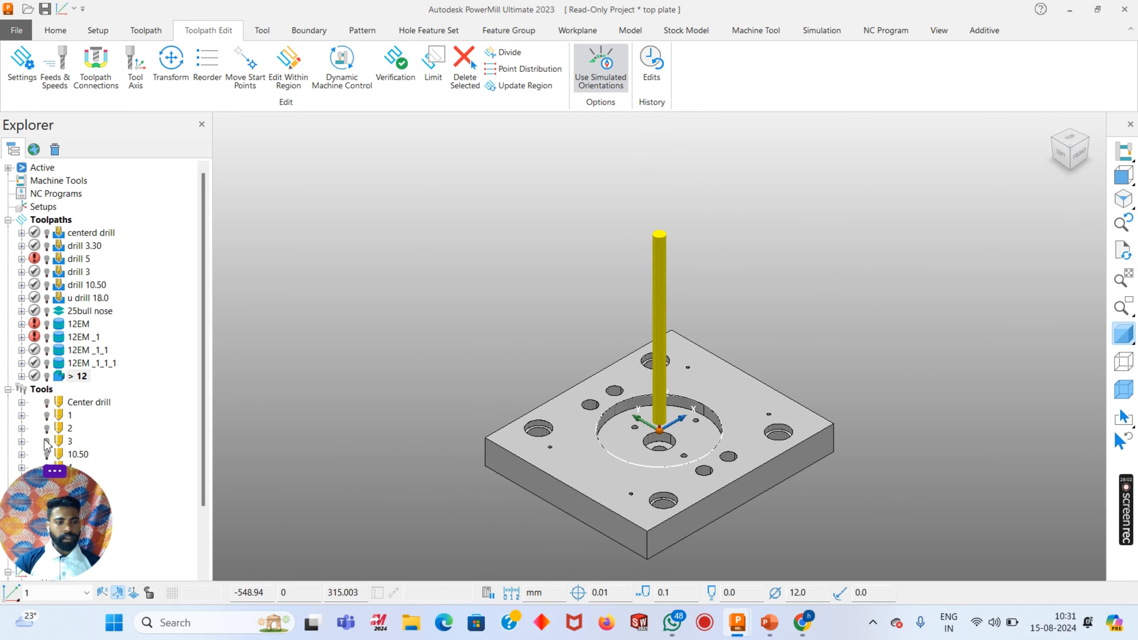
pyautogui.moveTo(60, 498); pyautogui.dragTo(163, 40)
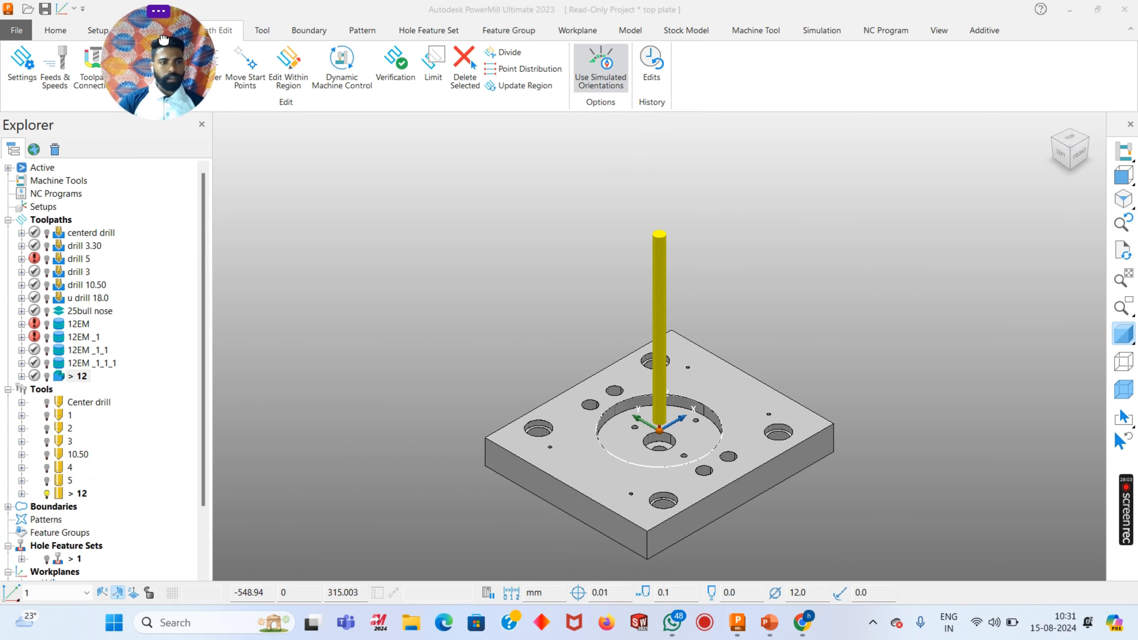
# Hide the 12 mm tool and examine the plate's counterbored holes, through holes and central pocket
pyautogui.click(46, 493)
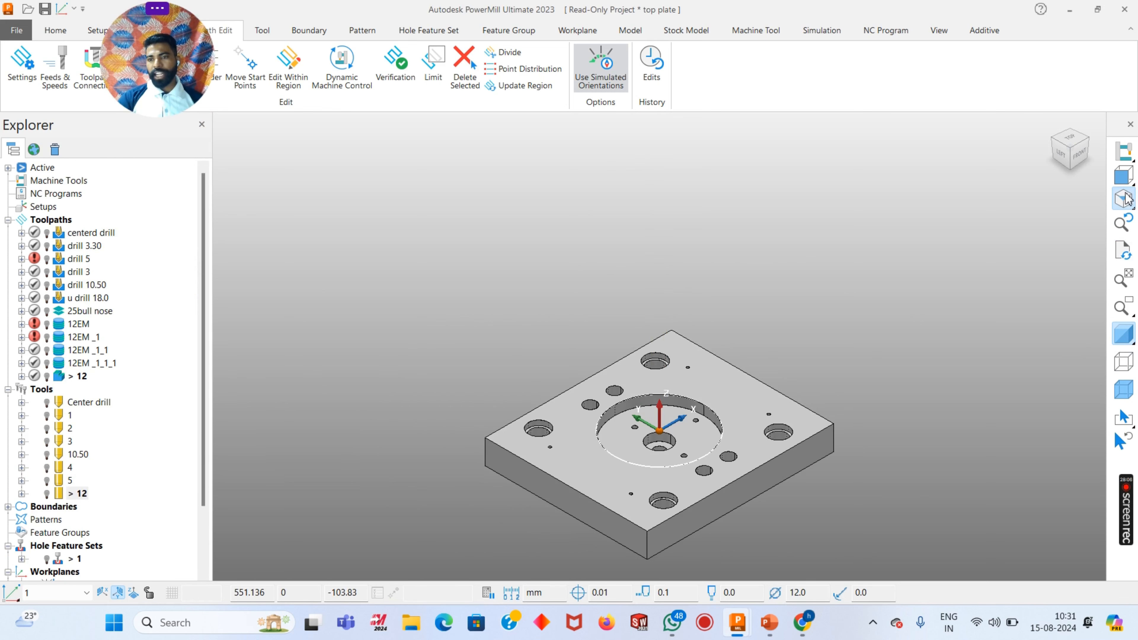
pyautogui.click(1128, 198)
pyautogui.moveTo(728, 301); pyautogui.dragTo(722, 312, button='middle')
pyautogui.scroll(5, 409, 307)
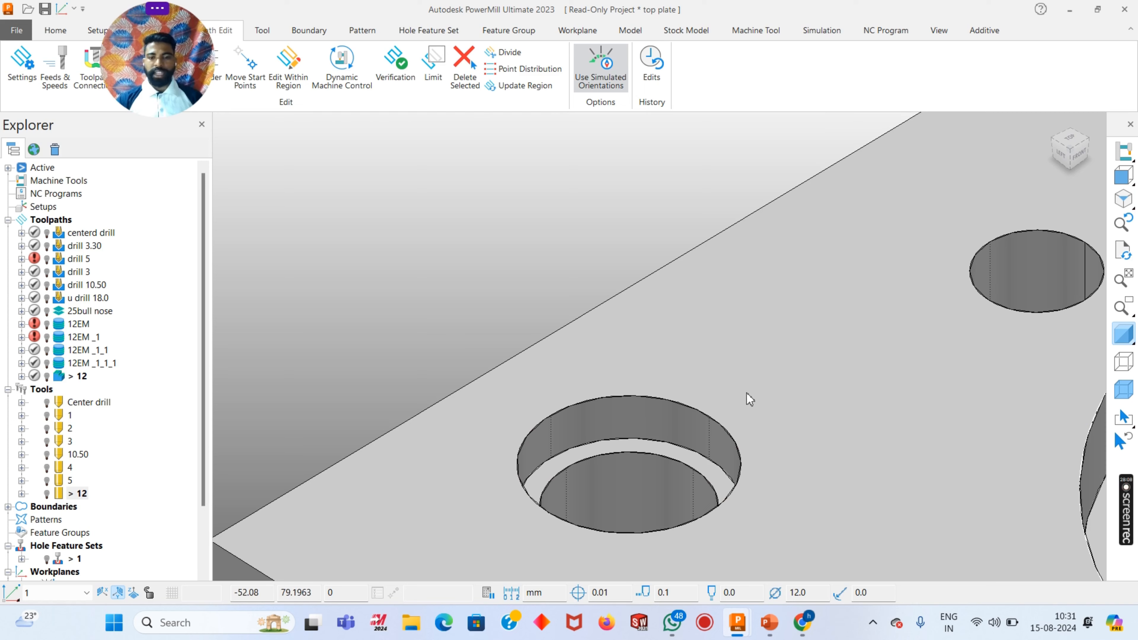
pyautogui.scroll(3, 715, 434)
pyautogui.scroll(-8, 268, 284)
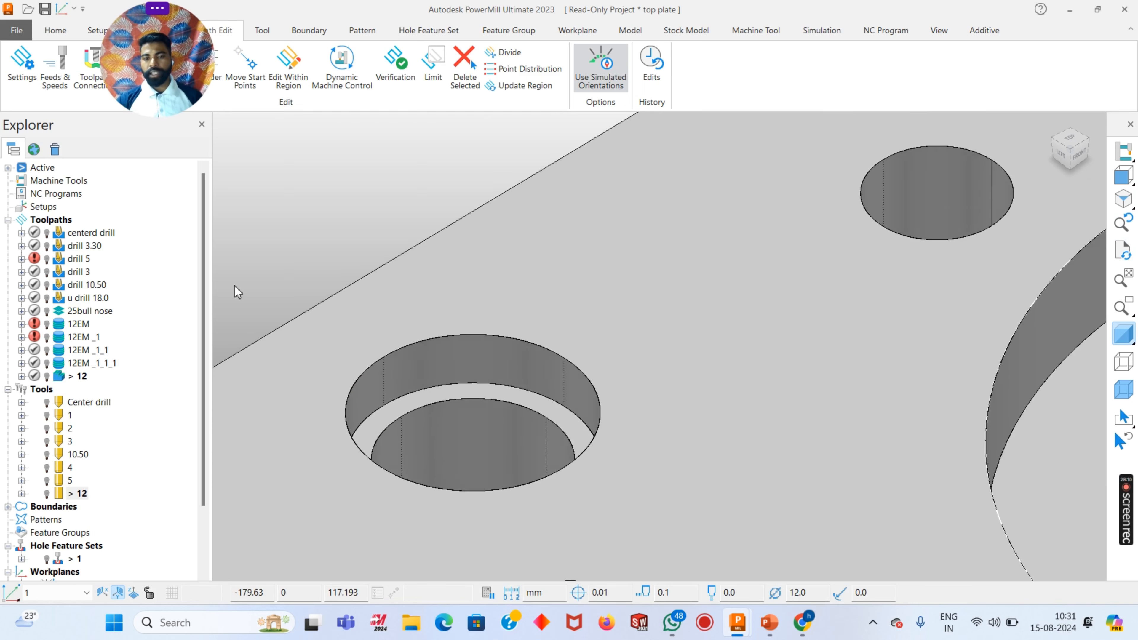
pyautogui.scroll(2, 901, 291)
pyautogui.scroll(2, 899, 329)
pyautogui.scroll(-6, 895, 312)
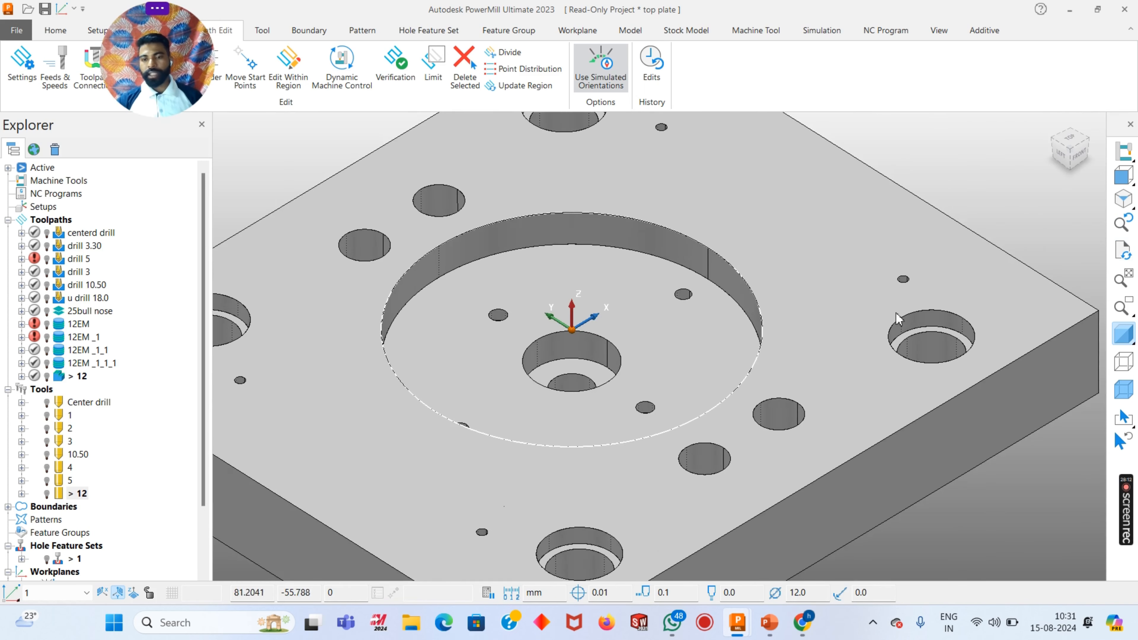
pyautogui.moveTo(496, 381); pyautogui.dragTo(439, 301, button='middle')
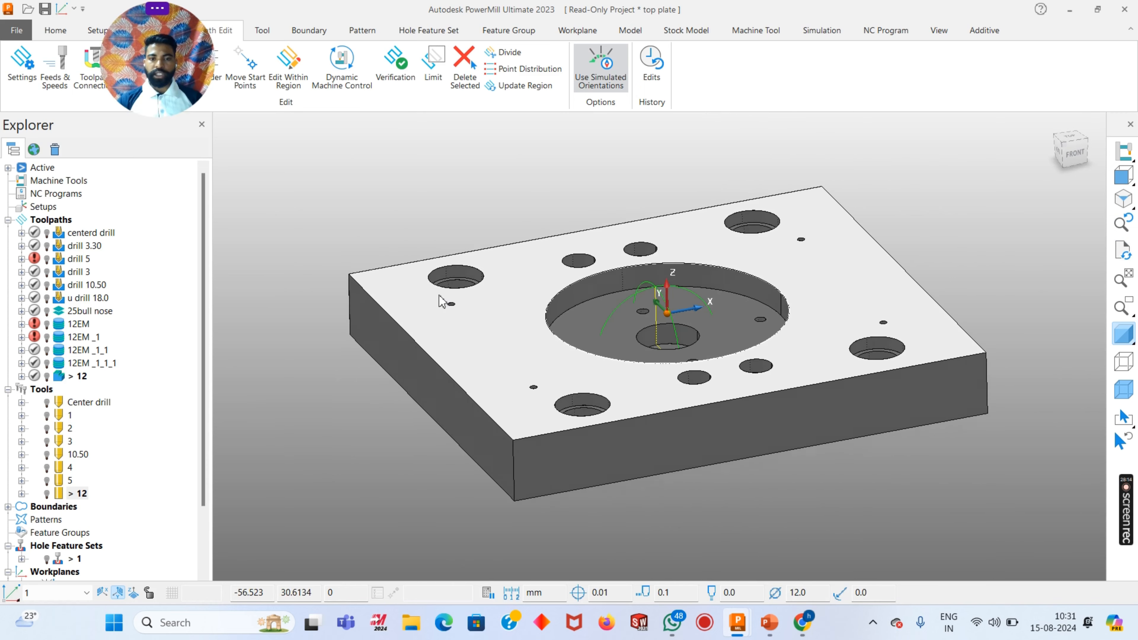
pyautogui.scroll(-4, 549, 331)
pyautogui.keyDown('shift'); pyautogui.moveTo(579, 318); pyautogui.dragTo(671, 353, button='middle'); pyautogui.keyUp('shift')
# Create a user-defined boundary from the plate's selected top face and hide the model shading
pyautogui.rightClick(400, 206)
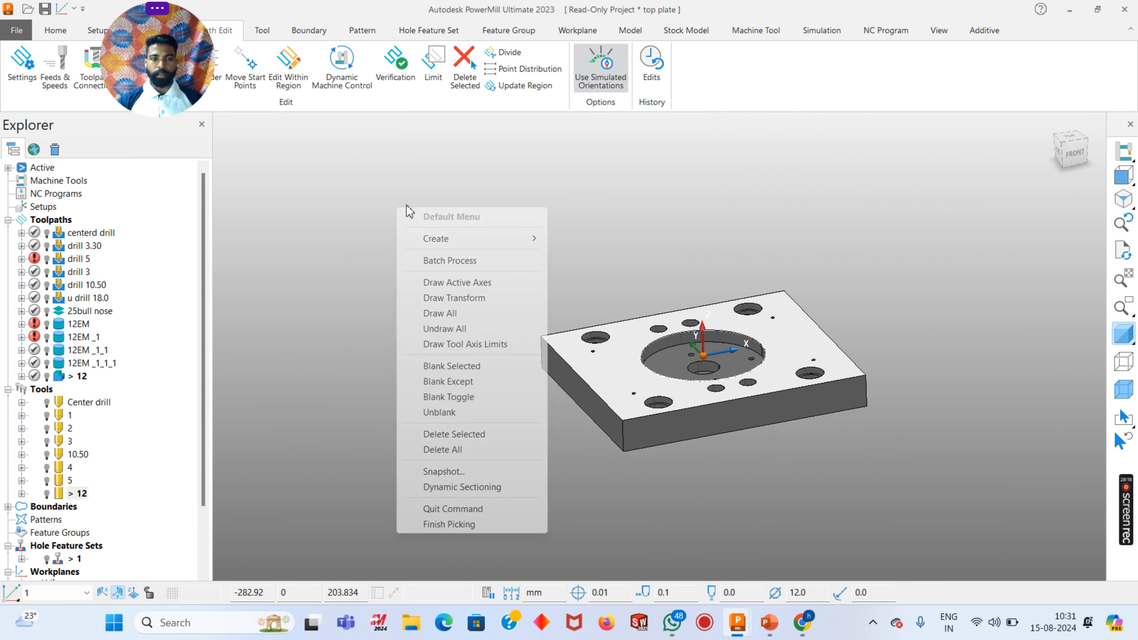
pyautogui.moveTo(480, 238)
pyautogui.moveTo(605, 279)
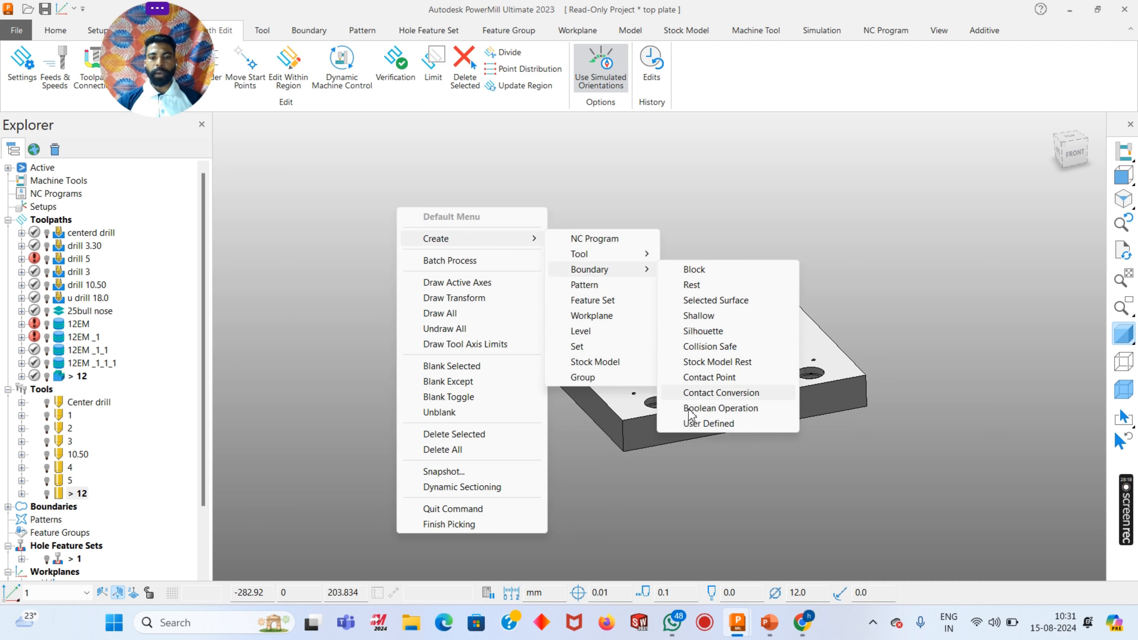
pyautogui.click(707, 424)
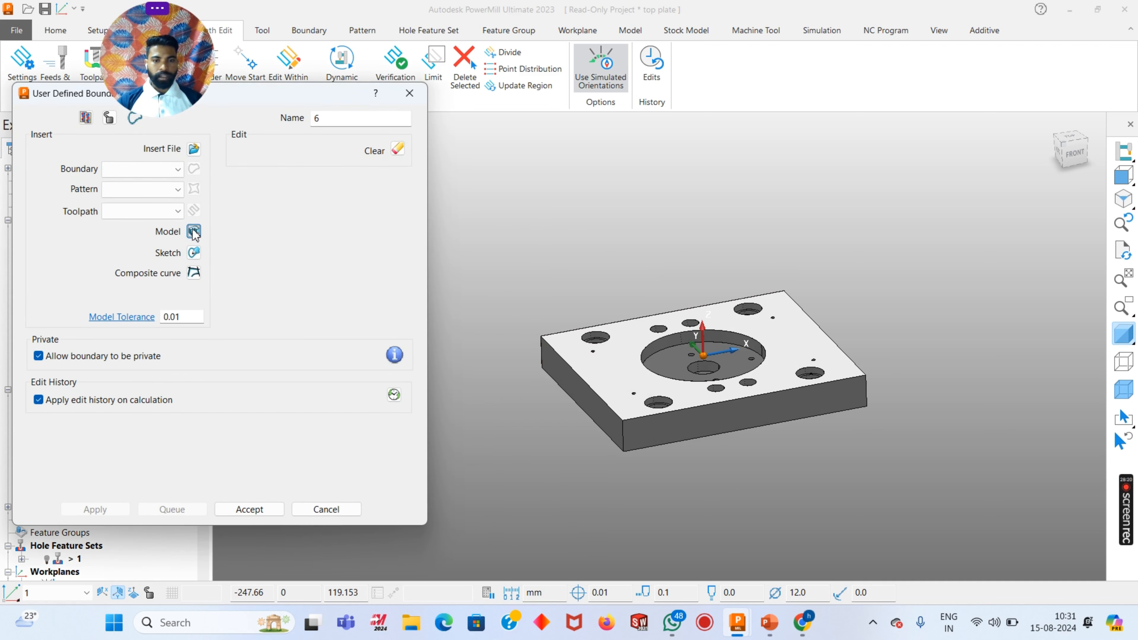
pyautogui.click(194, 232)
pyautogui.click(265, 509)
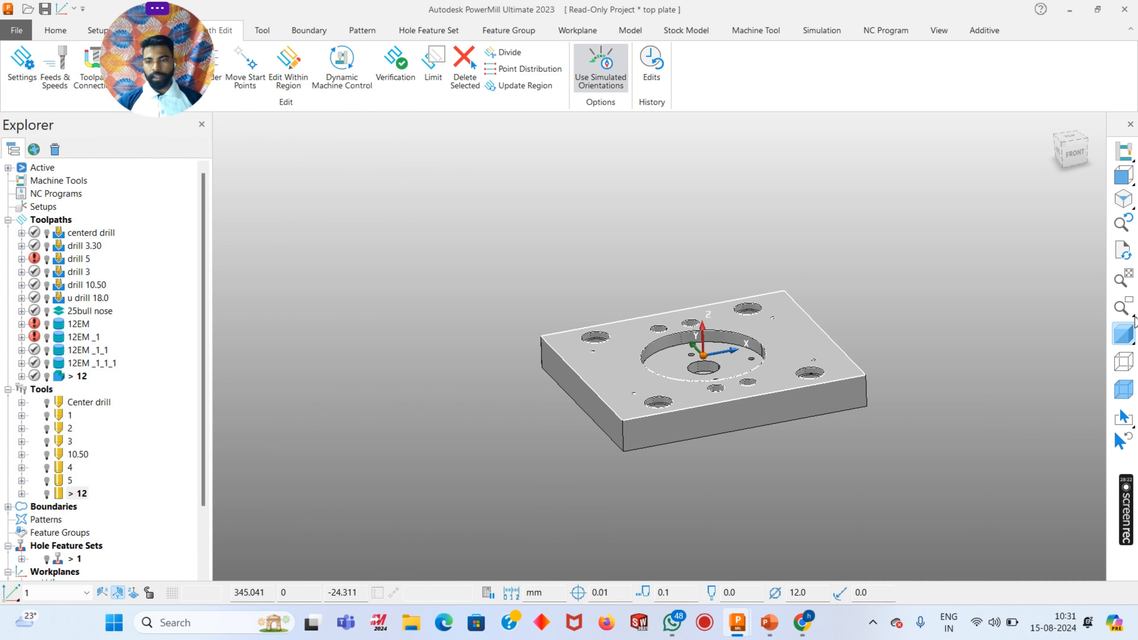
pyautogui.click(1123, 334)
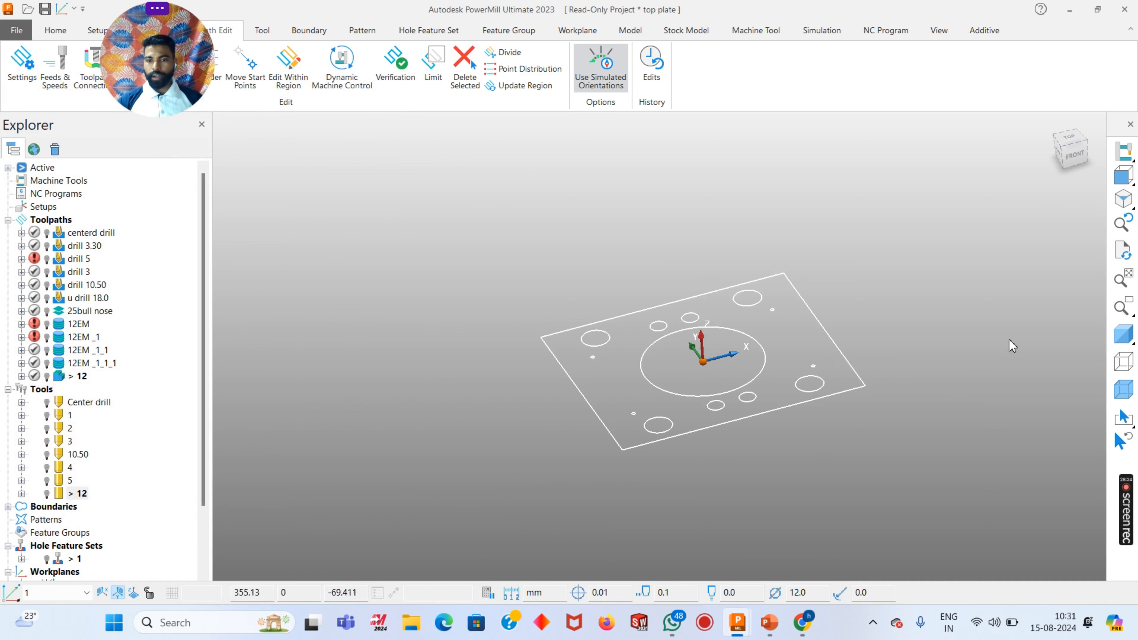
pyautogui.scroll(2, 861, 379)
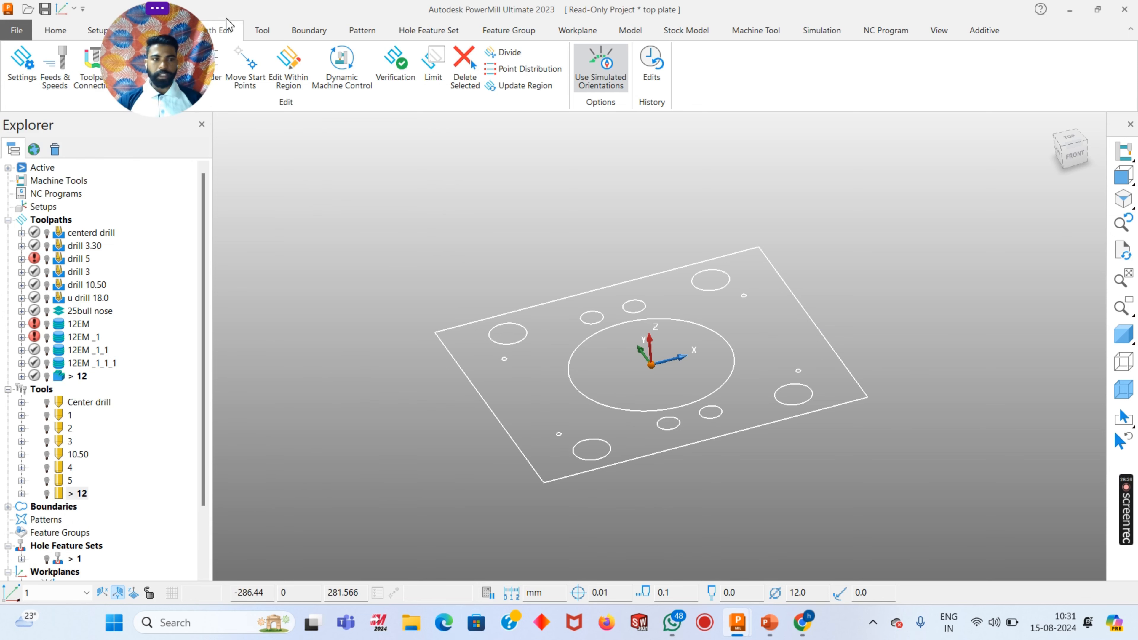
# Start a new 2D Curve Profile toolpath from the Curve Machining strategies
pyautogui.click(58, 31)
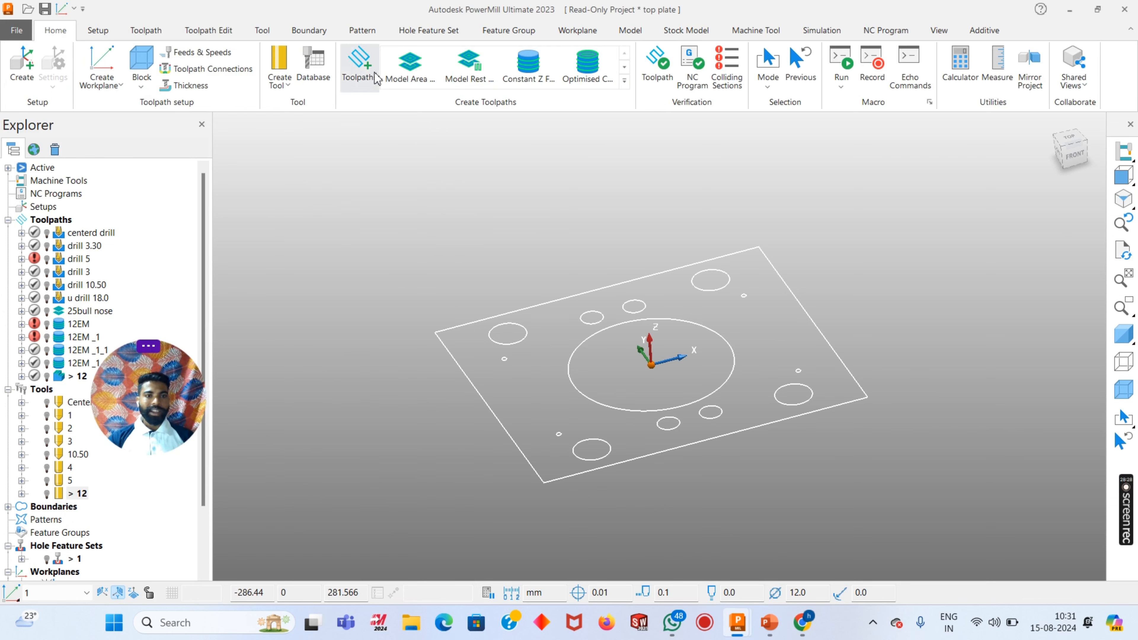
pyautogui.click(359, 63)
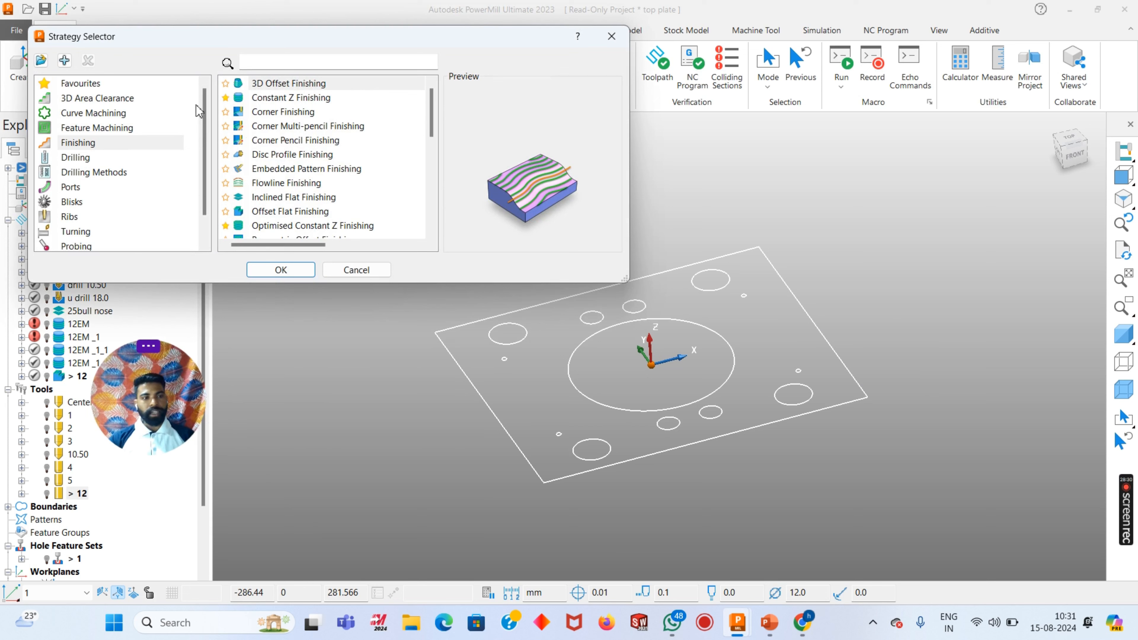
pyautogui.click(109, 113)
pyautogui.click(277, 101)
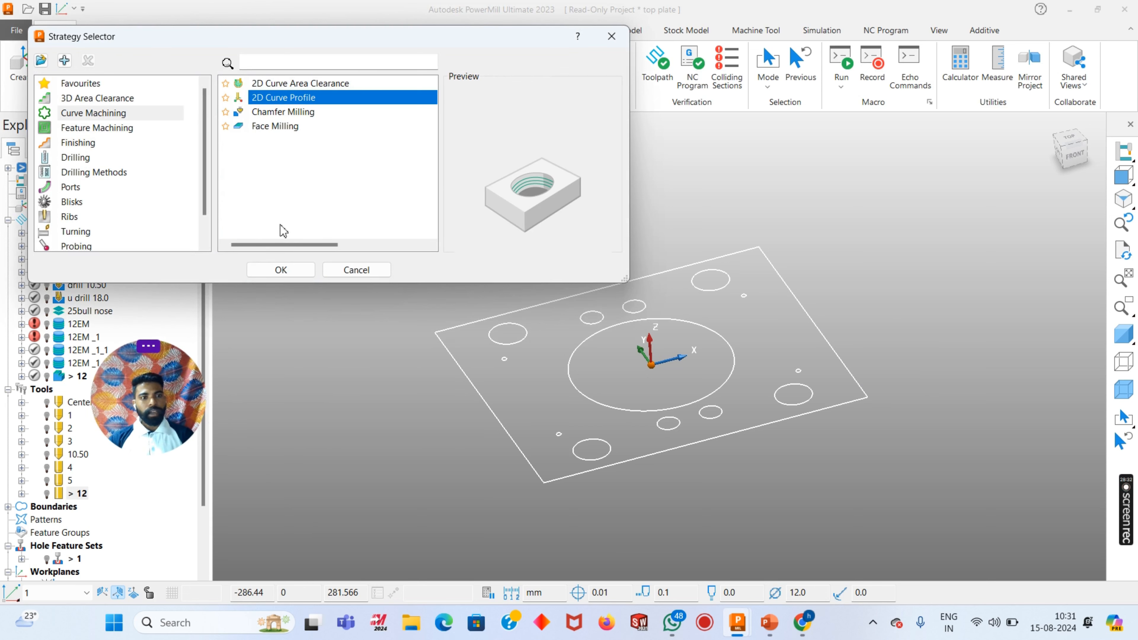
pyautogui.click(281, 269)
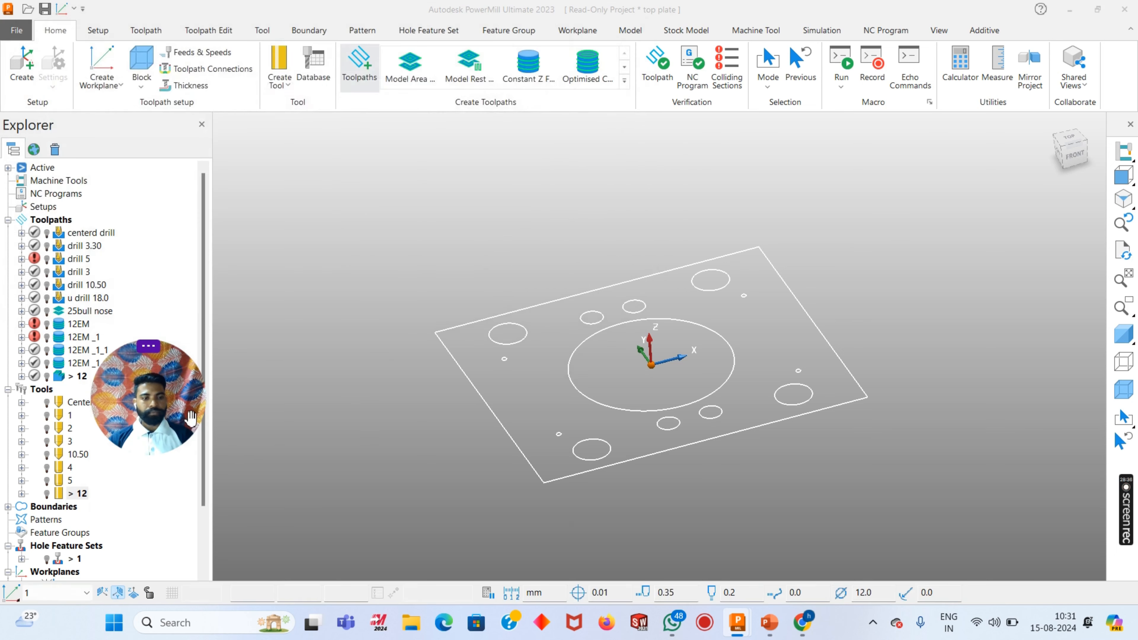
pyautogui.moveTo(155, 401); pyautogui.dragTo(143, 512)
pyautogui.scroll(-4, 950, 334)
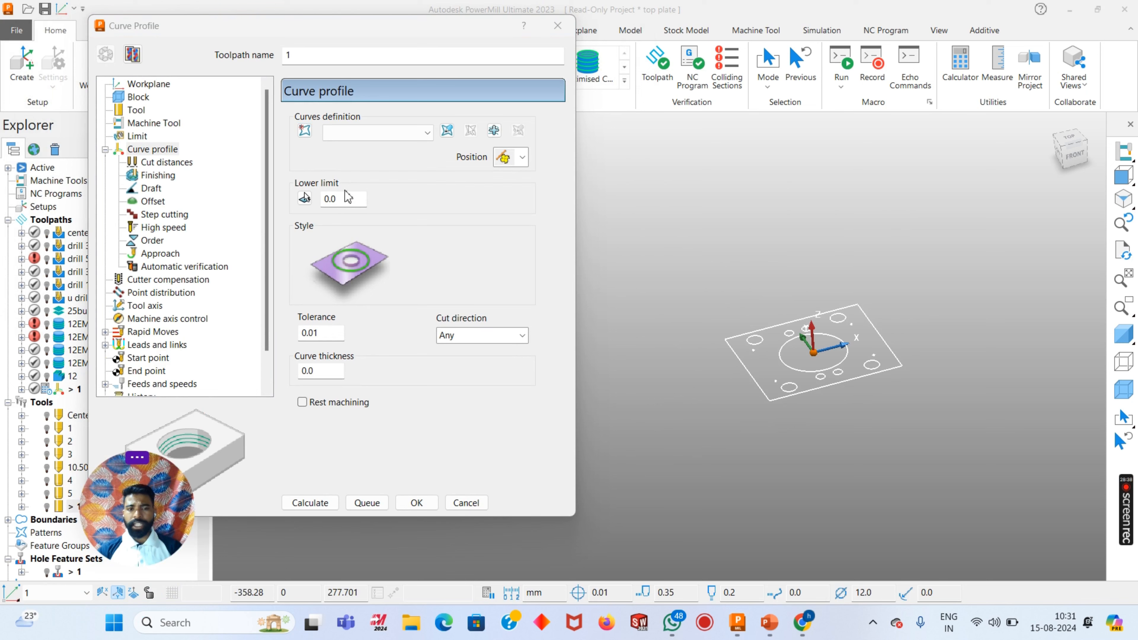
# Create a new pattern for the profile's curves and add composite curves along the plate's outer rectangle and central pocket circle
pyautogui.click(305, 130)
pyautogui.click(447, 131)
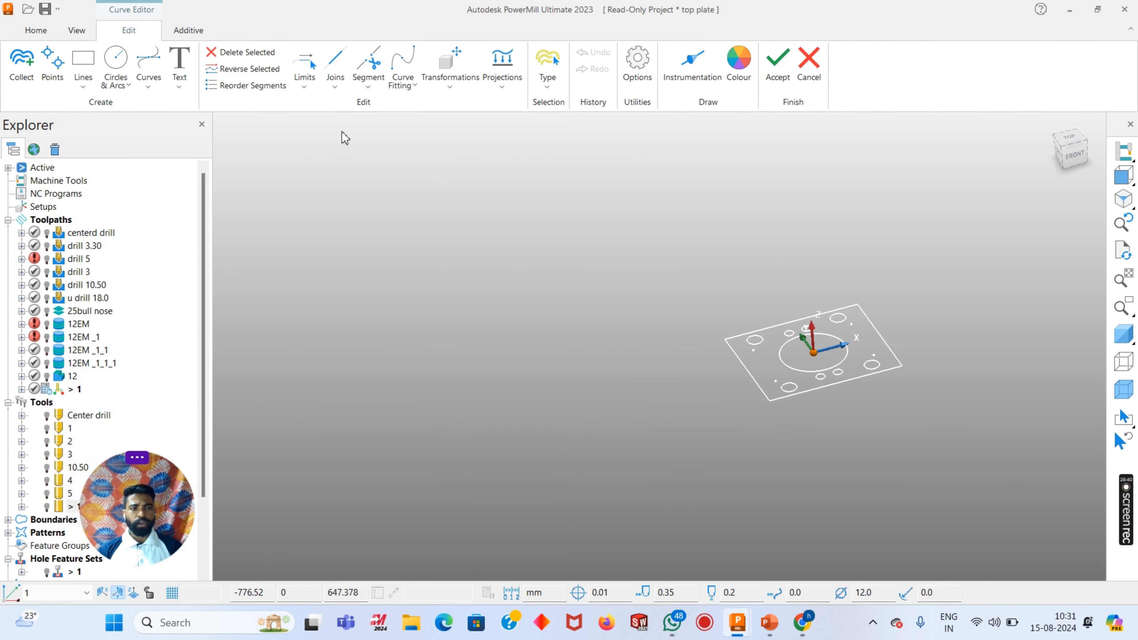
pyautogui.click(149, 85)
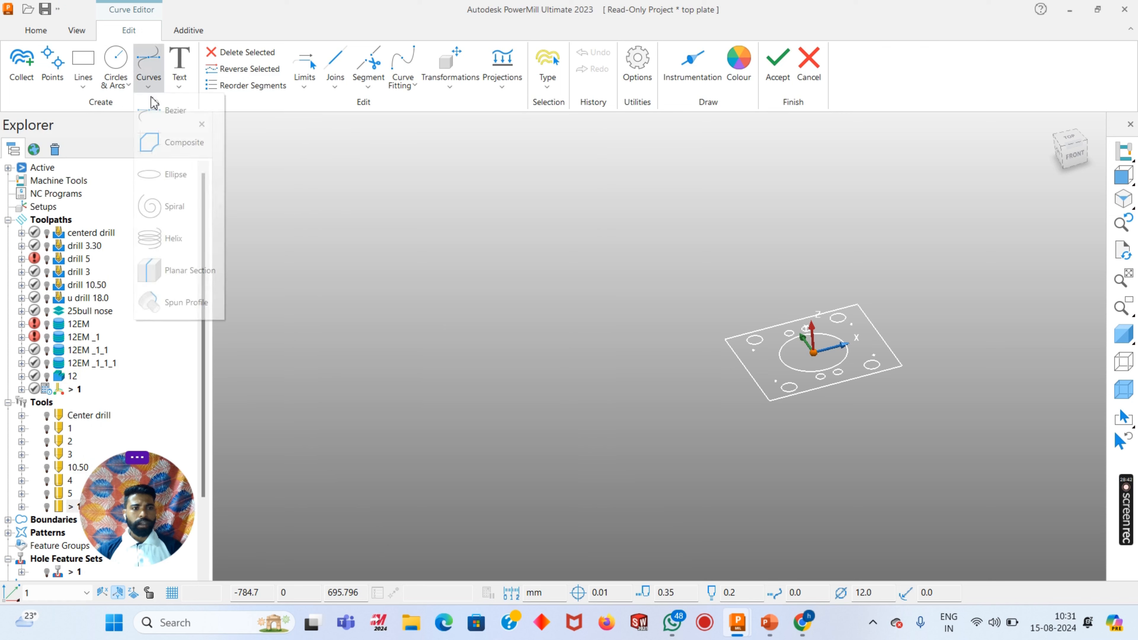
pyautogui.click(180, 142)
pyautogui.scroll(4, 901, 386)
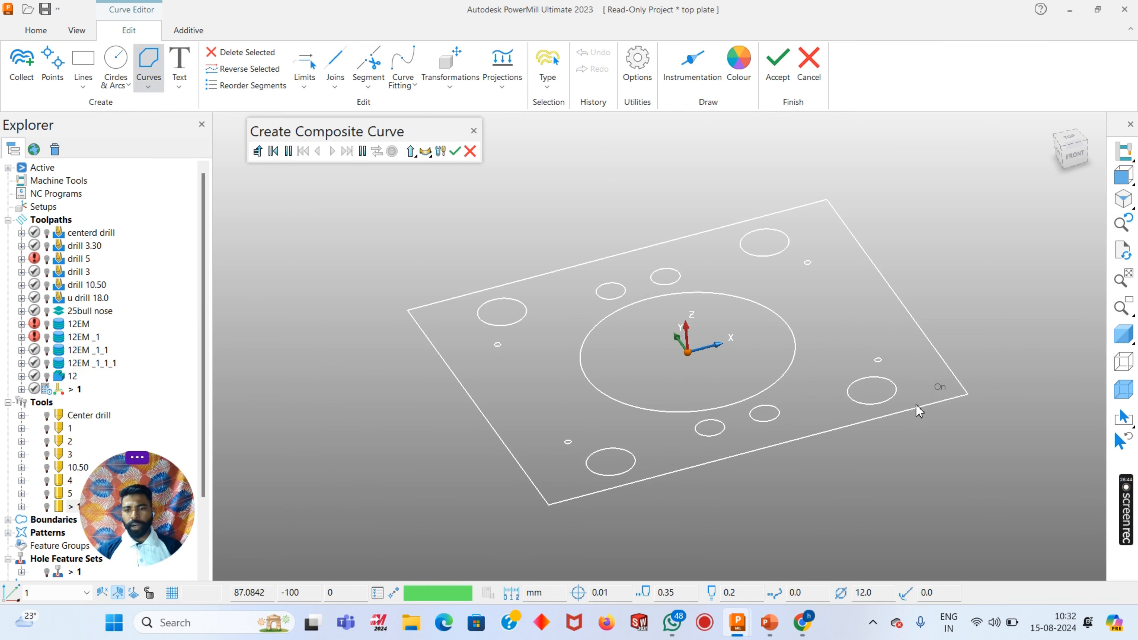
pyautogui.click(941, 401)
pyautogui.click(390, 152)
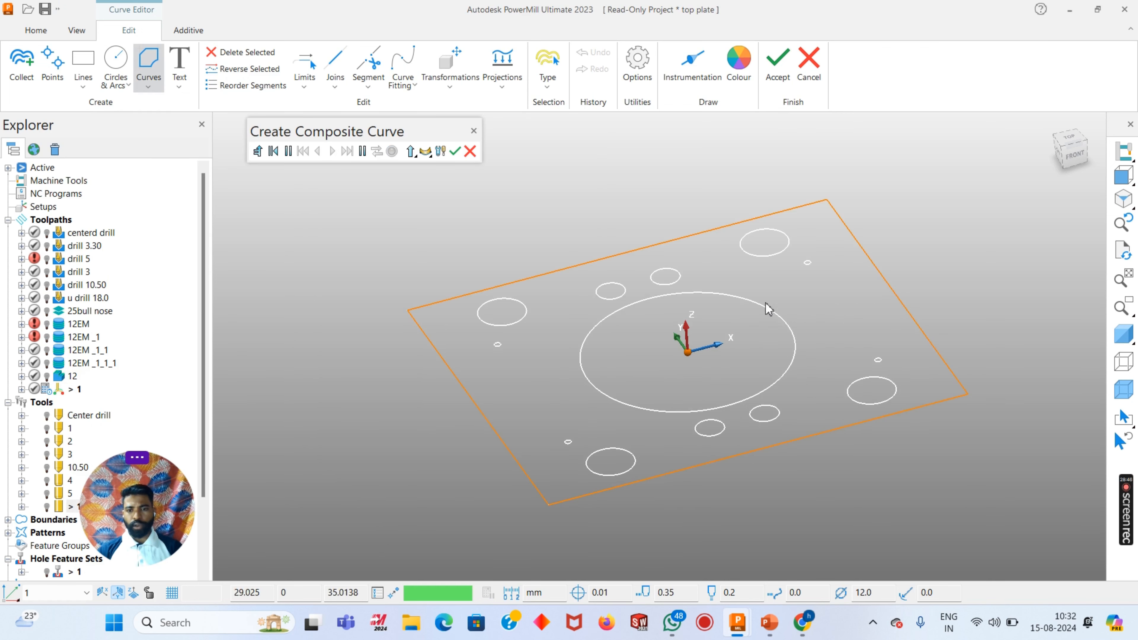
pyautogui.click(794, 345)
pyautogui.click(390, 153)
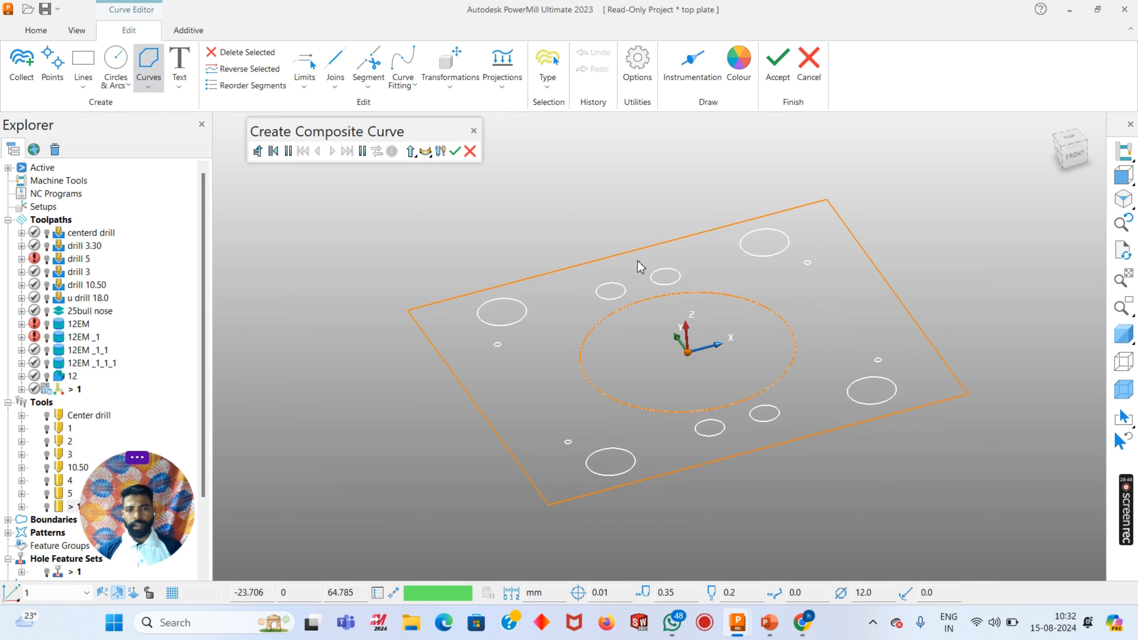
# Add composite curves around the four small holes beside the central pocket
pyautogui.click(665, 285)
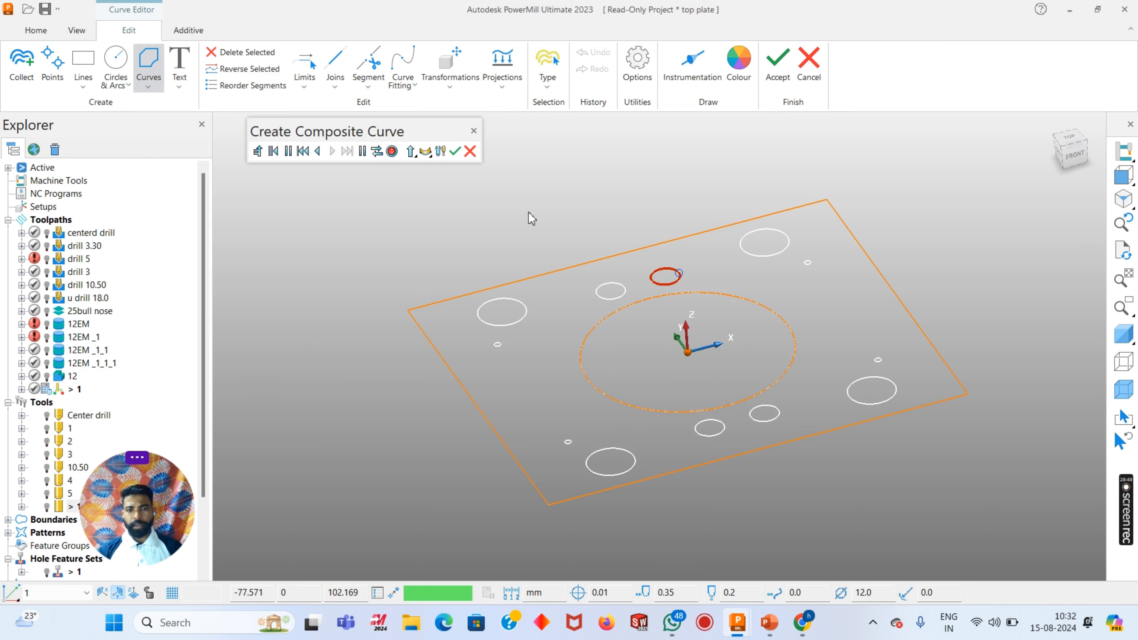
pyautogui.click(391, 152)
pyautogui.click(618, 298)
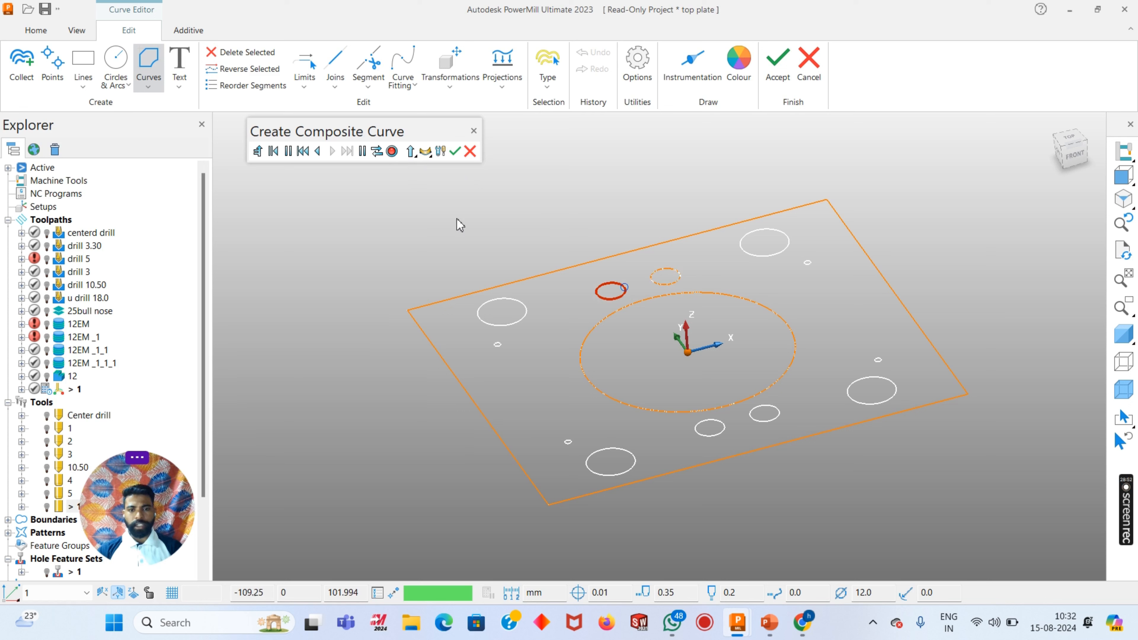
pyautogui.click(392, 151)
pyautogui.click(705, 433)
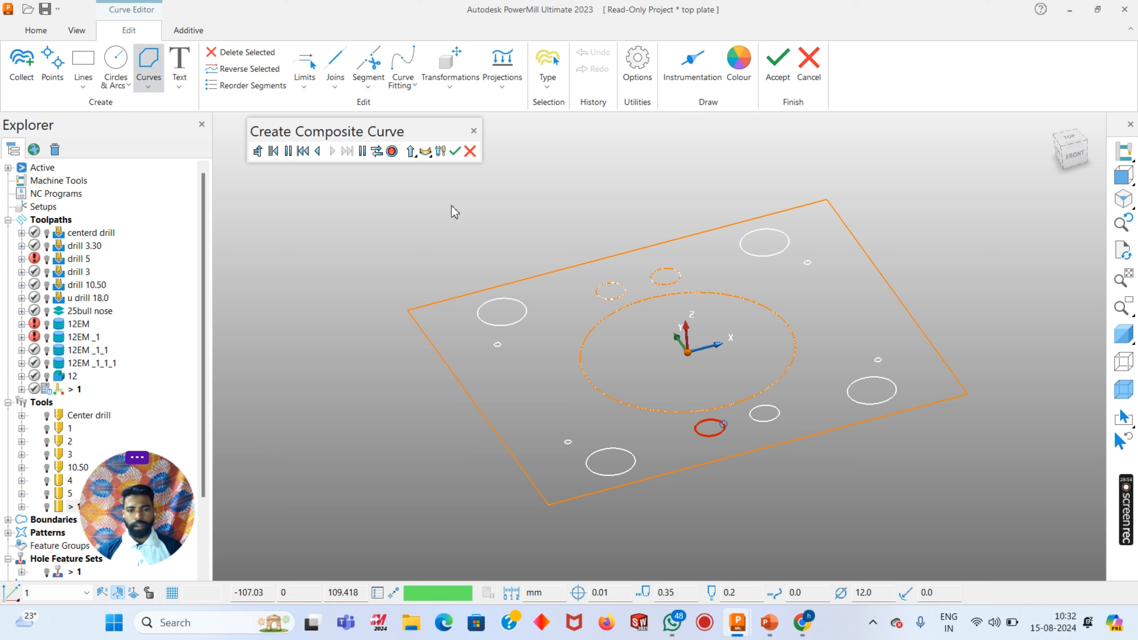
pyautogui.click(391, 151)
pyautogui.click(779, 412)
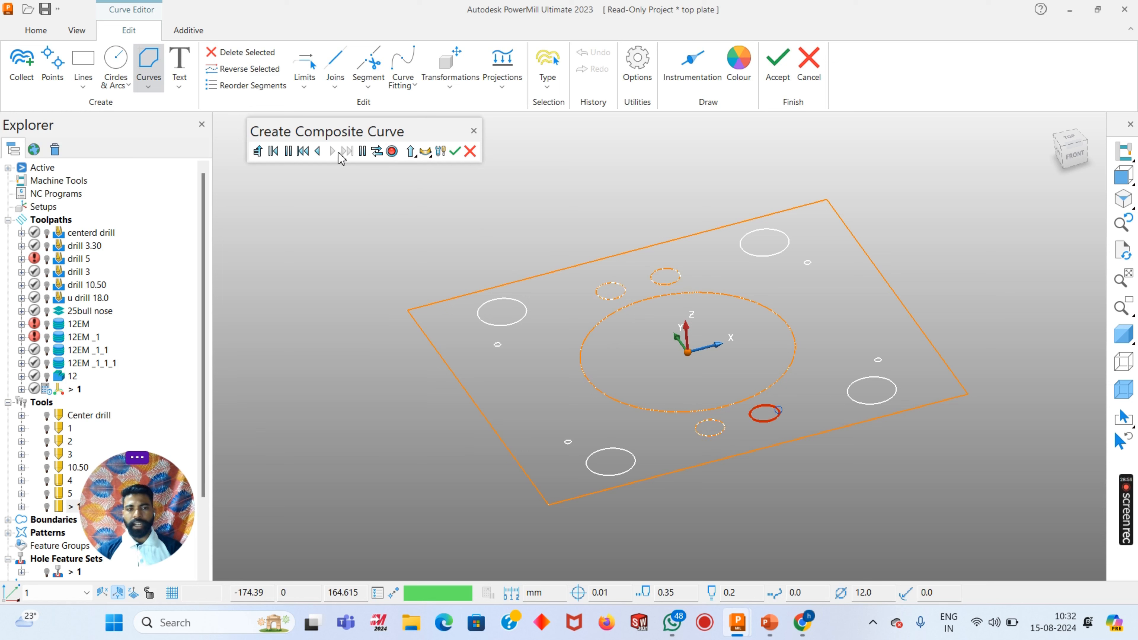
pyautogui.click(392, 151)
# Add composite curves around the four large corner counterbores and accept the finished pattern
pyautogui.click(517, 317)
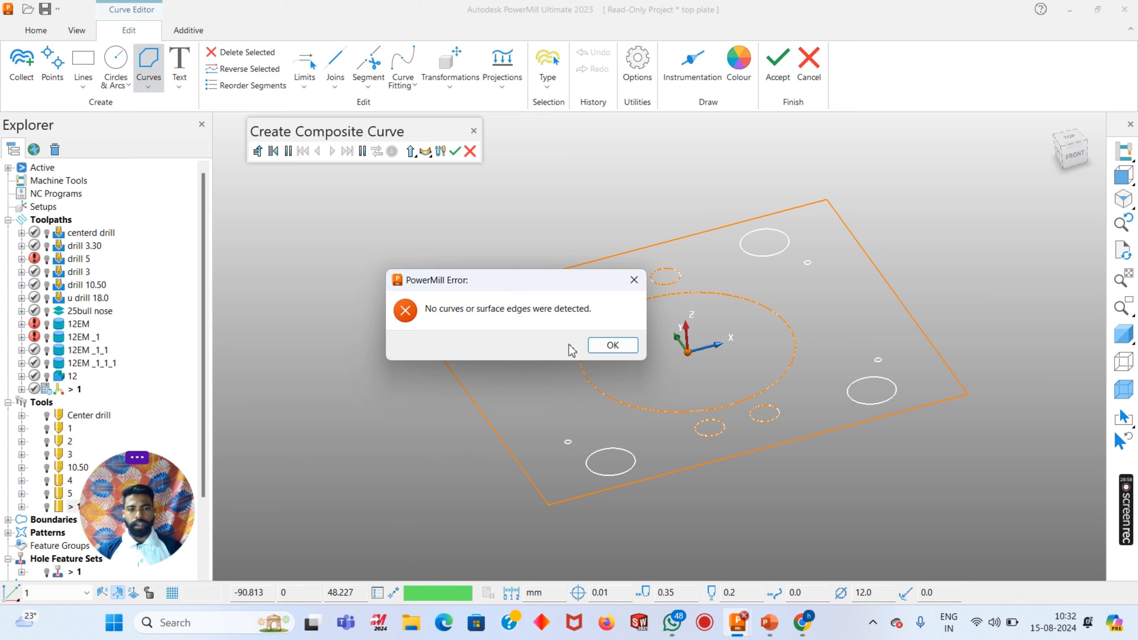
pyautogui.press('Return')
pyautogui.click(527, 309)
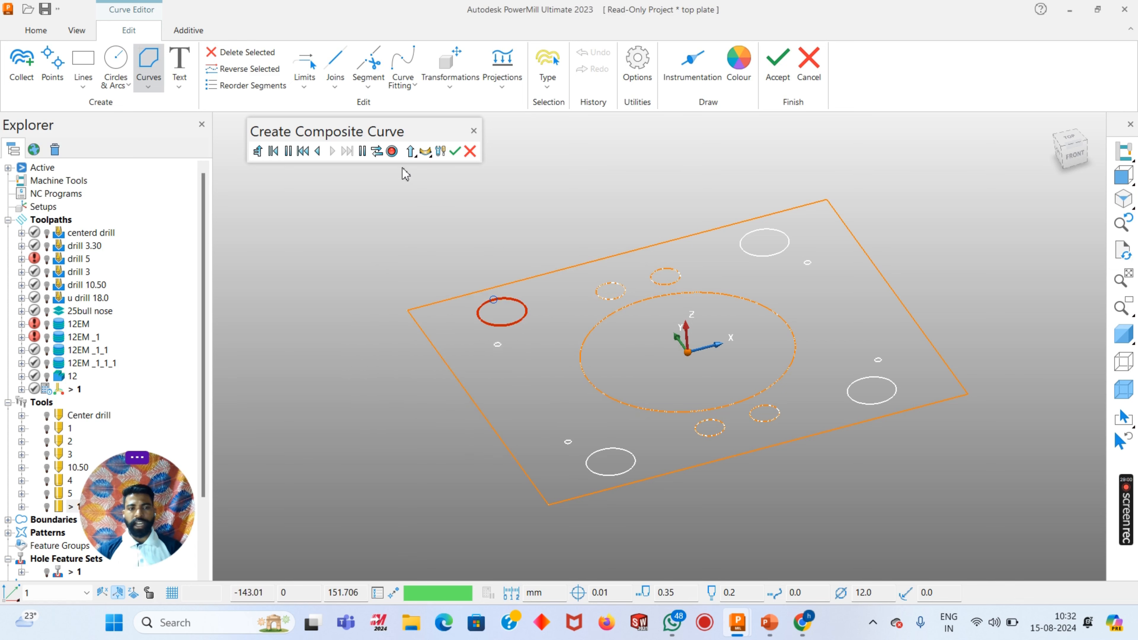
pyautogui.click(392, 152)
pyautogui.click(758, 256)
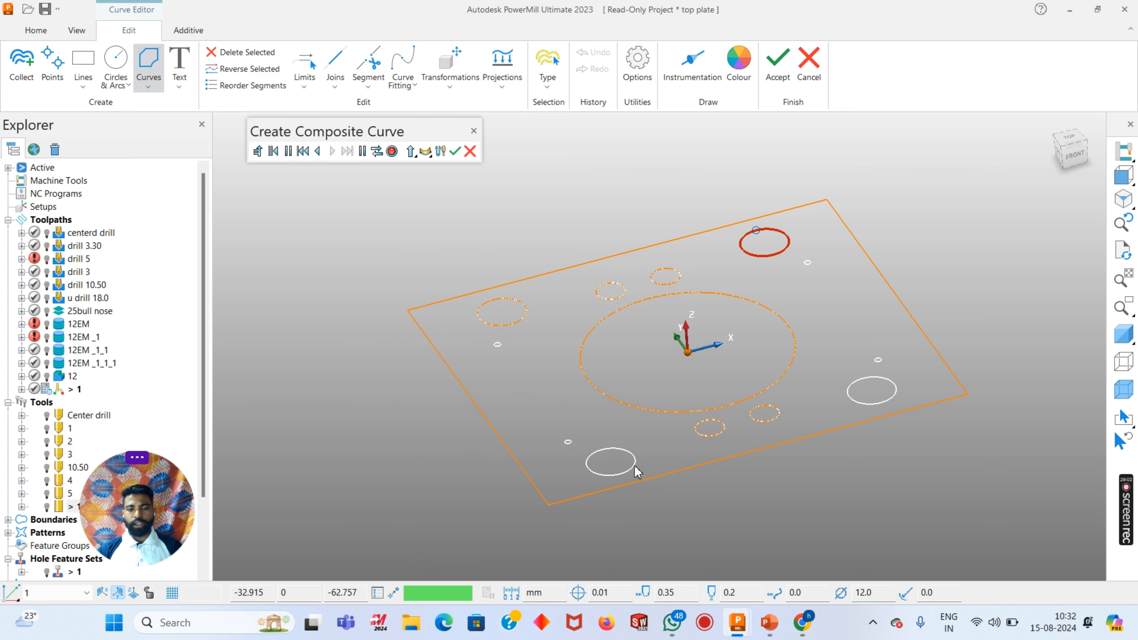
pyautogui.click(394, 152)
pyautogui.click(635, 458)
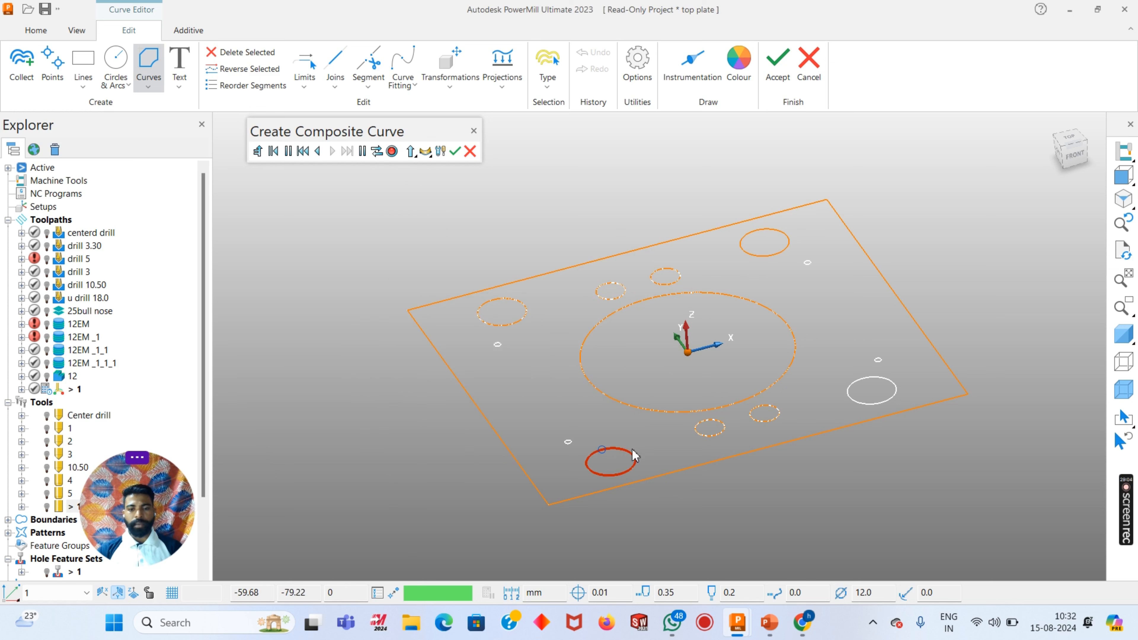
pyautogui.click(392, 152)
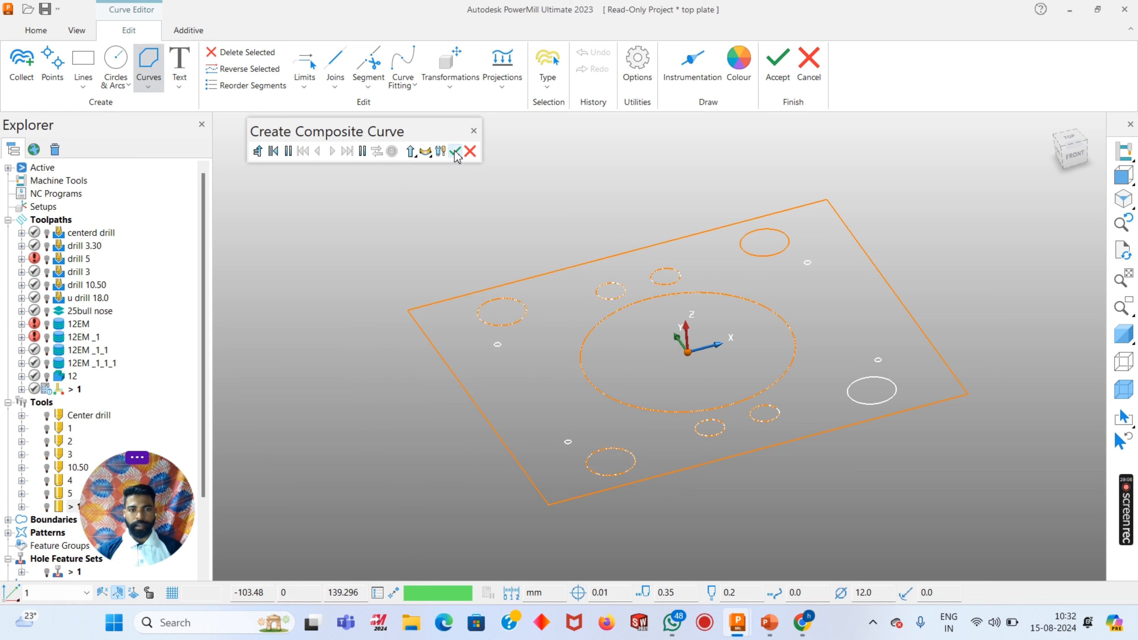
pyautogui.click(850, 398)
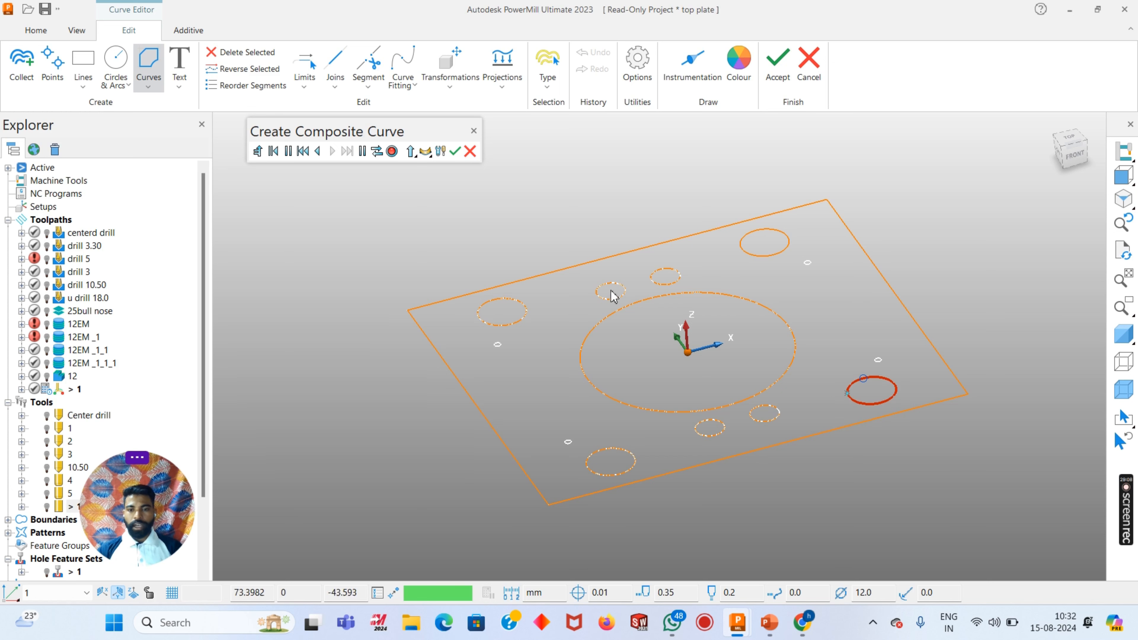
pyautogui.click(392, 152)
pyautogui.click(455, 152)
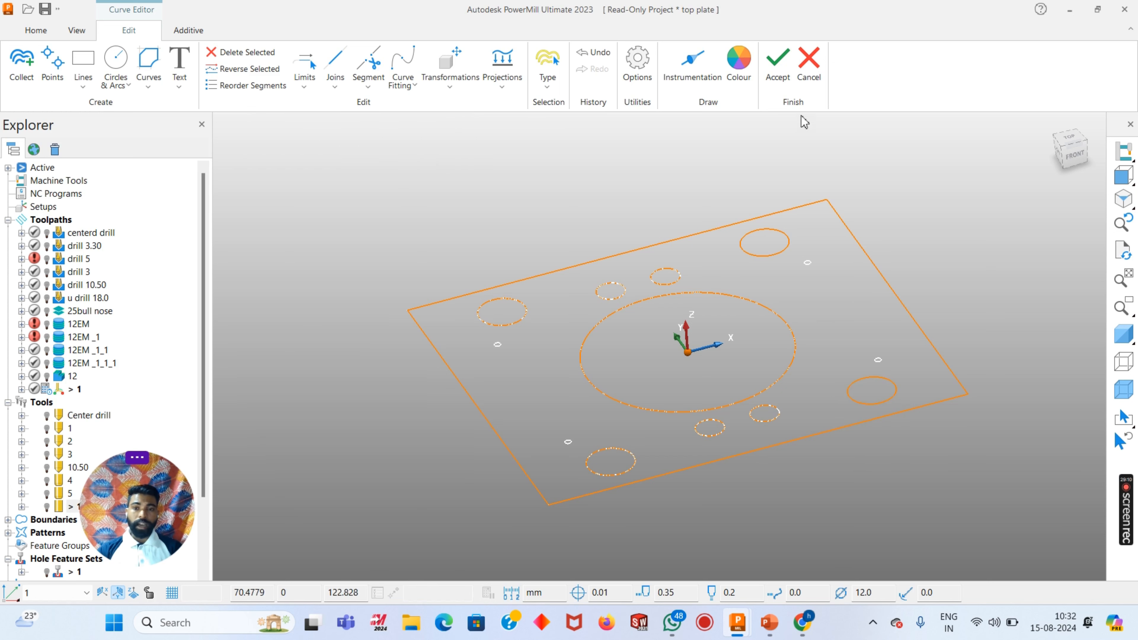
pyautogui.click(777, 63)
# Restore the shaded model and check the collected curves on the plate's edges in an isometric view
pyautogui.moveTo(810, 258); pyautogui.dragTo(989, 354, button='middle')
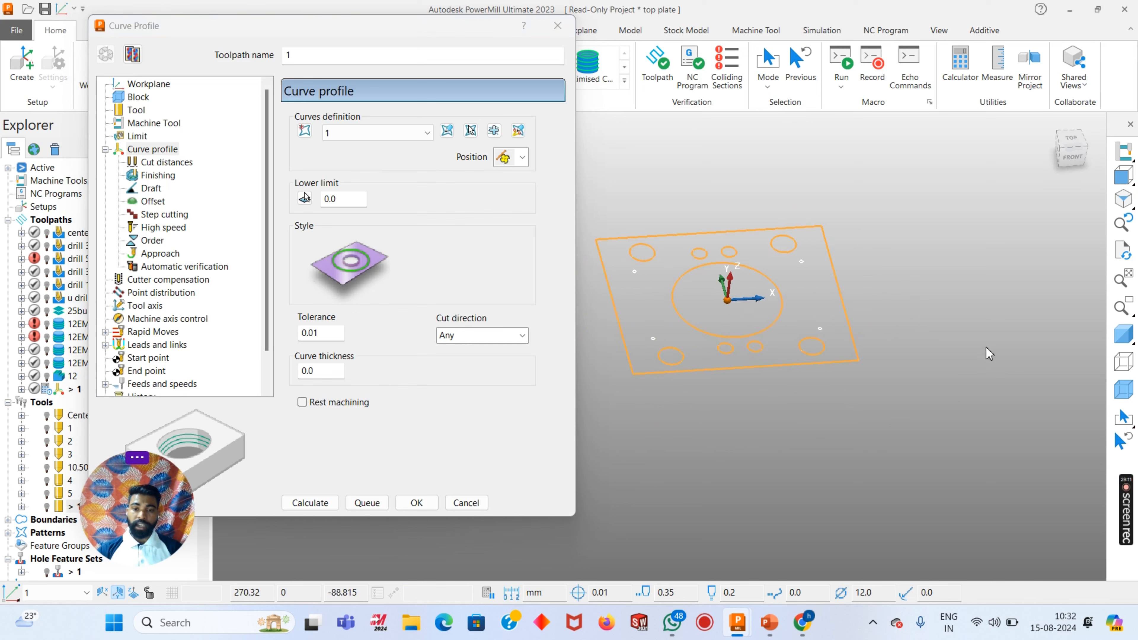
pyautogui.click(1129, 327)
pyautogui.click(1123, 199)
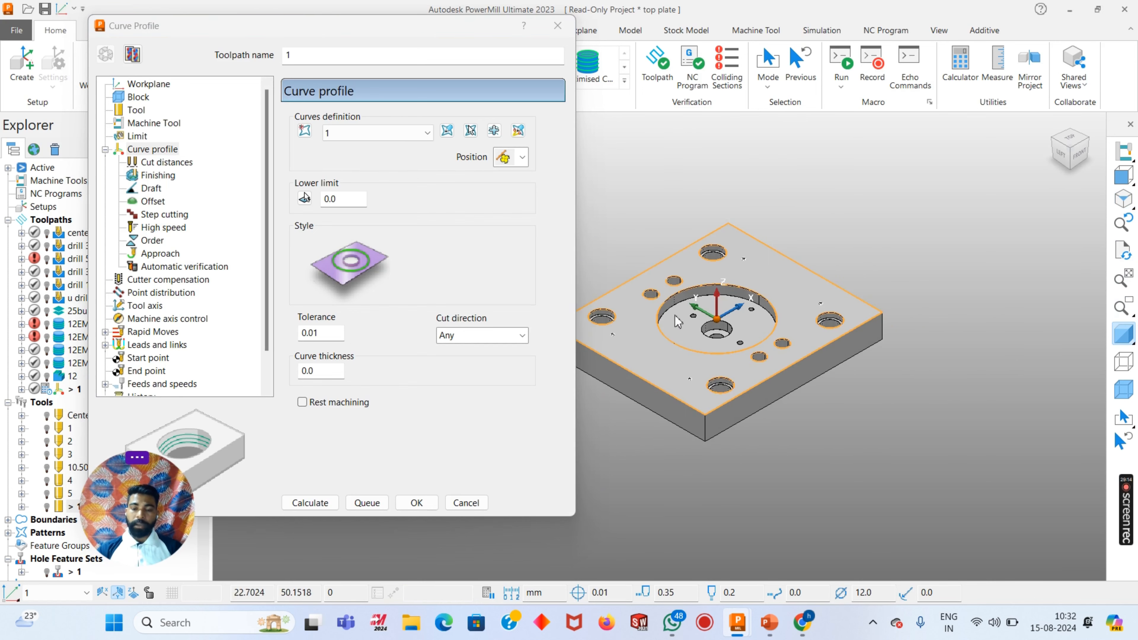
pyautogui.scroll(3, 687, 339)
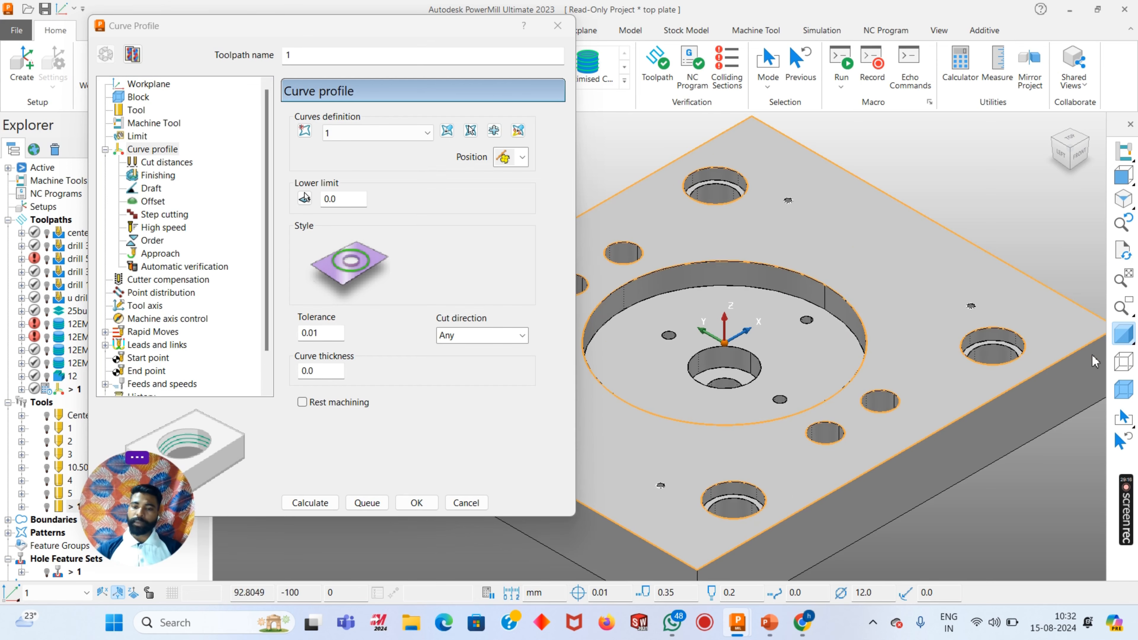
pyautogui.click(1122, 335)
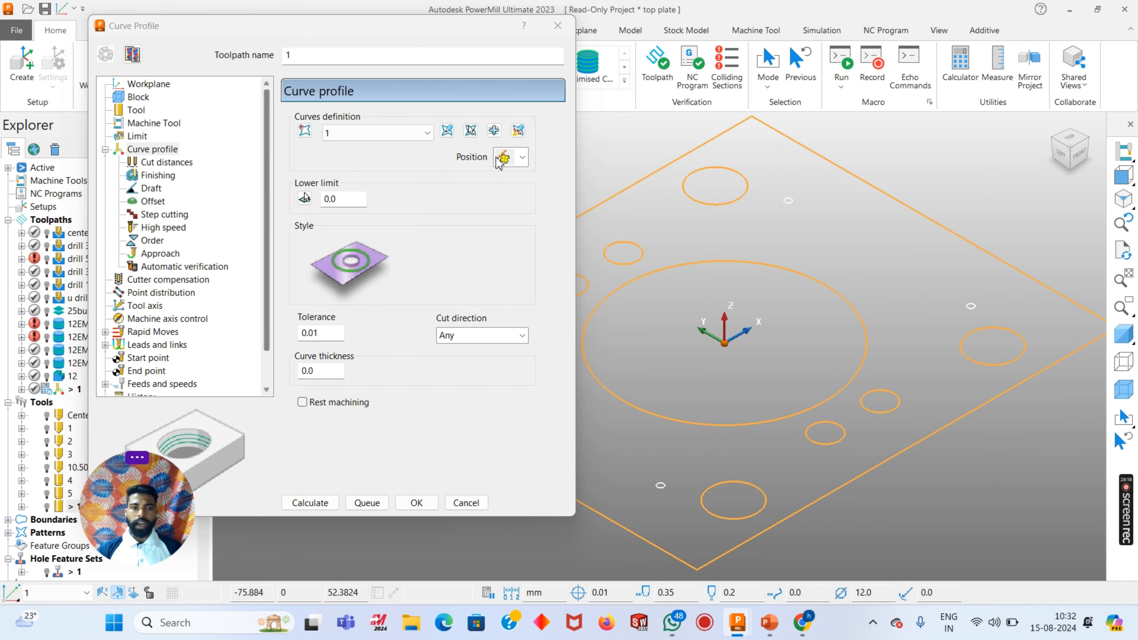
pyautogui.click(447, 131)
pyautogui.click(148, 62)
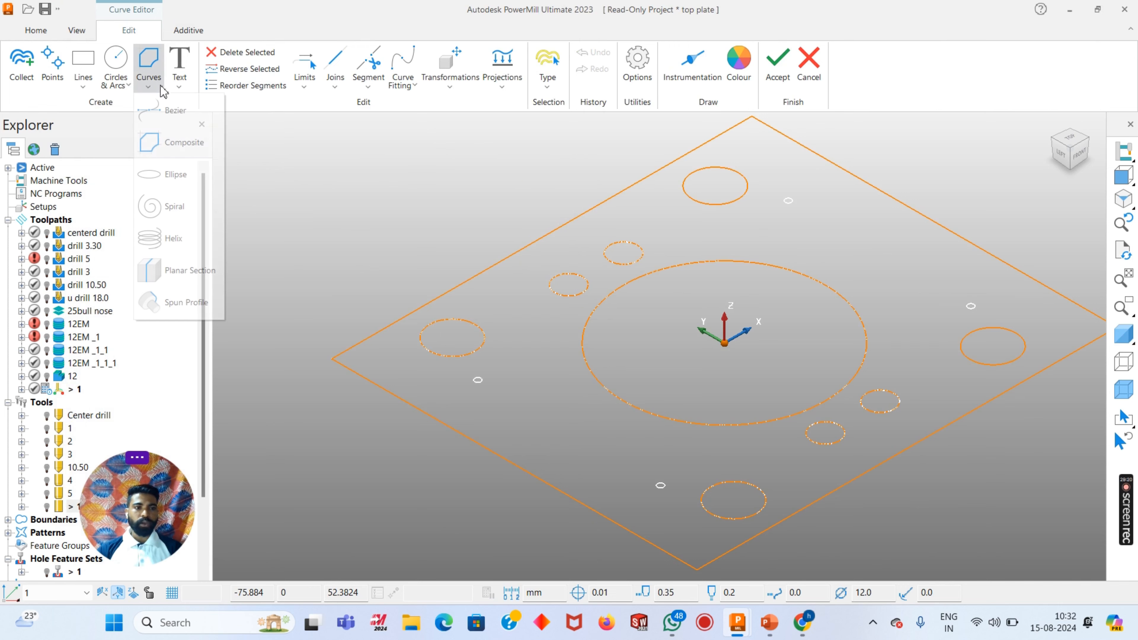
pyautogui.click(179, 143)
pyautogui.scroll(2, 829, 405)
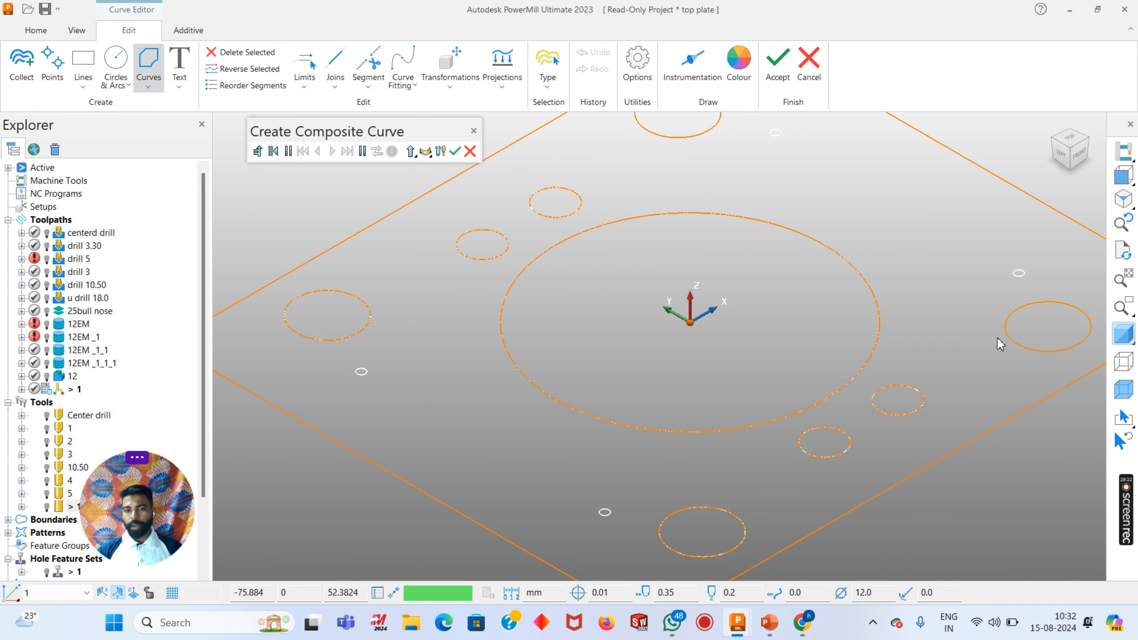
pyautogui.scroll(2, 717, 305)
pyautogui.scroll(-2, 752, 376)
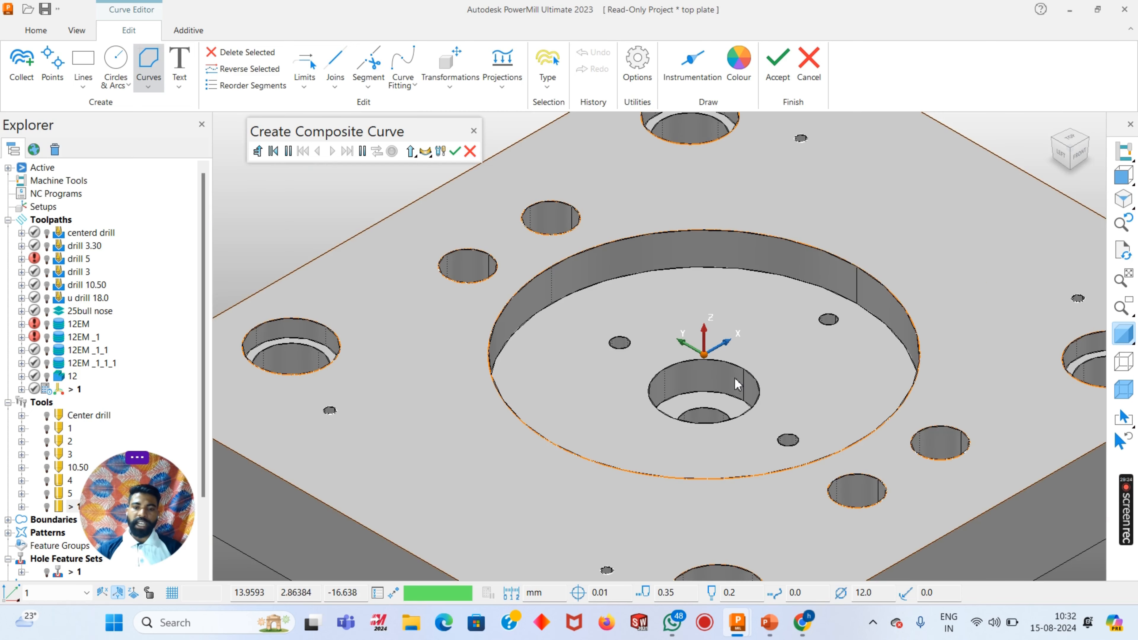
pyautogui.scroll(-2, 737, 384)
pyautogui.scroll(3, 730, 359)
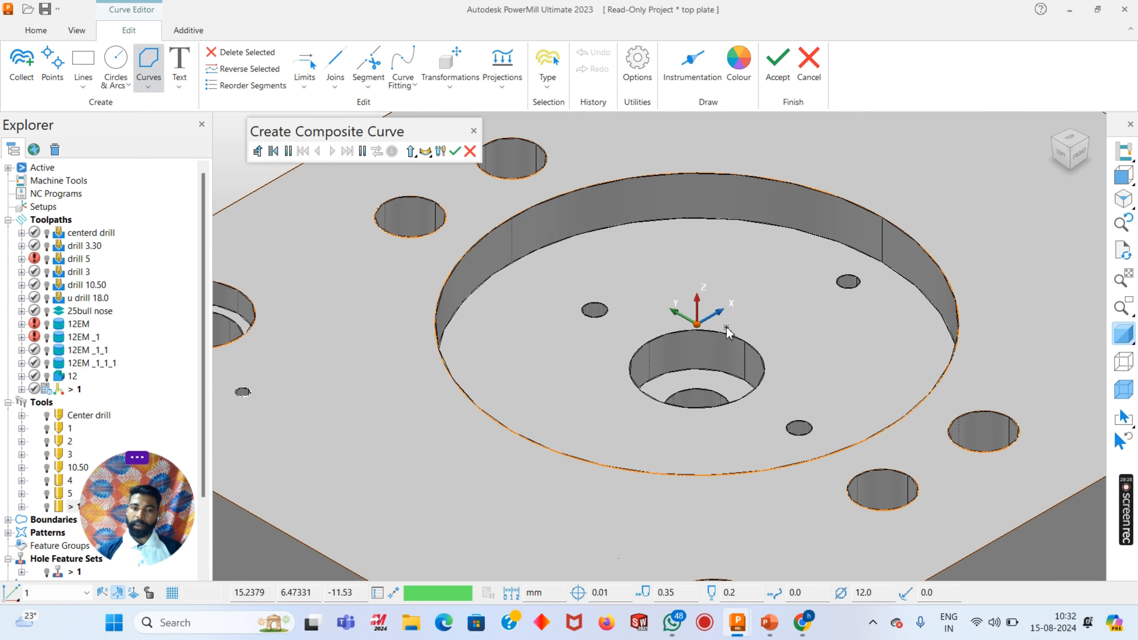
pyautogui.scroll(-3, 726, 331)
pyautogui.click(455, 151)
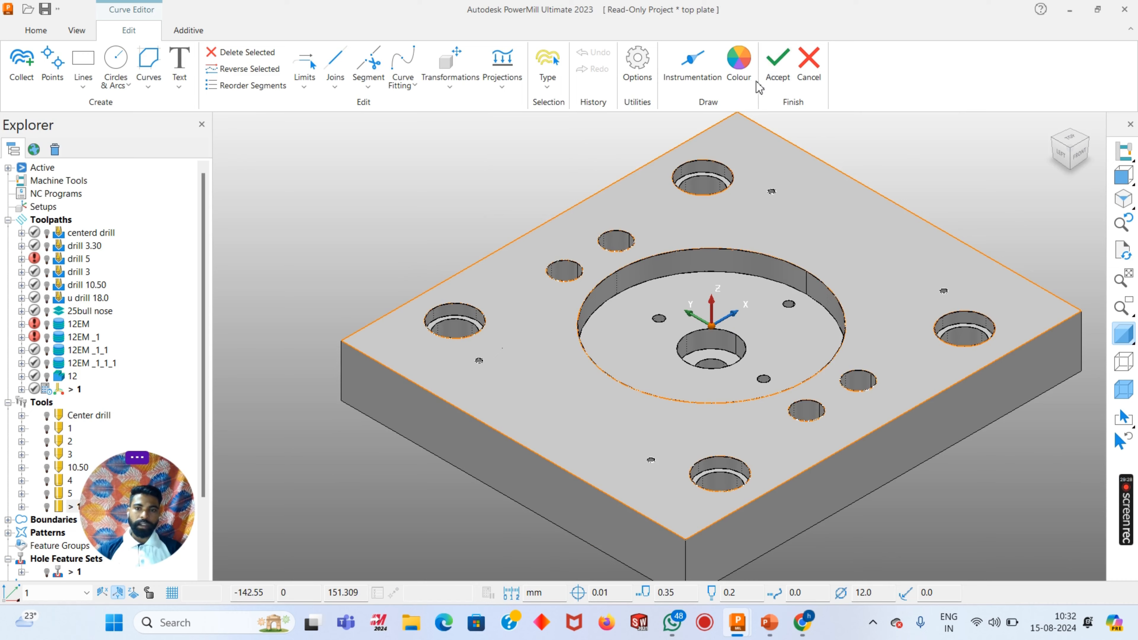
pyautogui.click(776, 68)
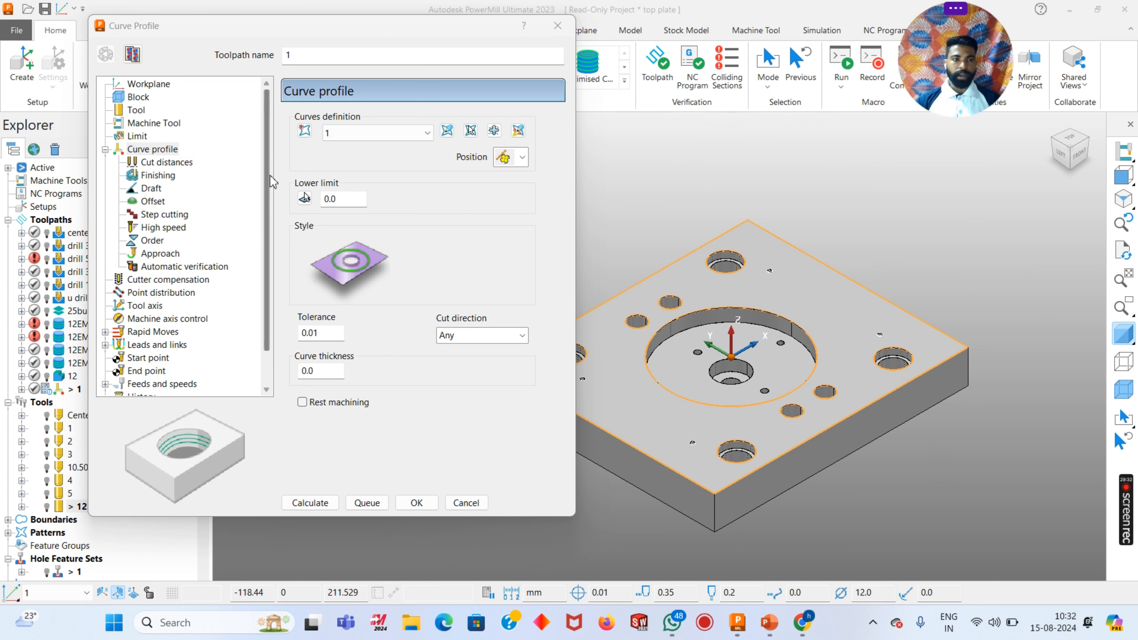
# Create a tapered spherical tool named 6 with diameter 5.0, tip radius 0.5 and taper angle 45
pyautogui.click(135, 110)
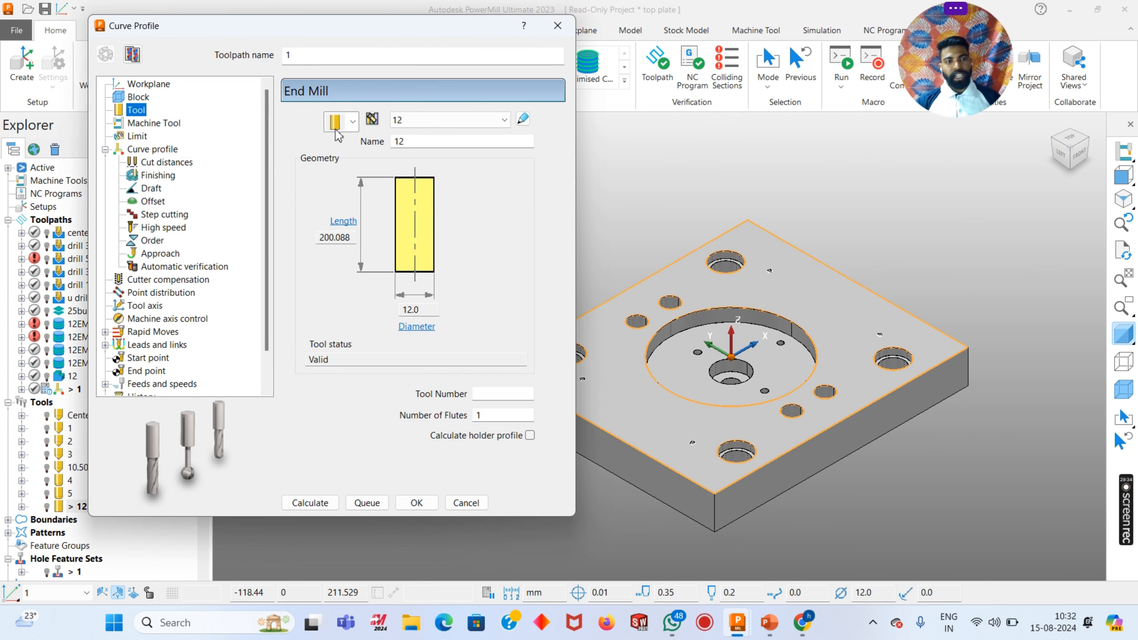
pyautogui.click(352, 122)
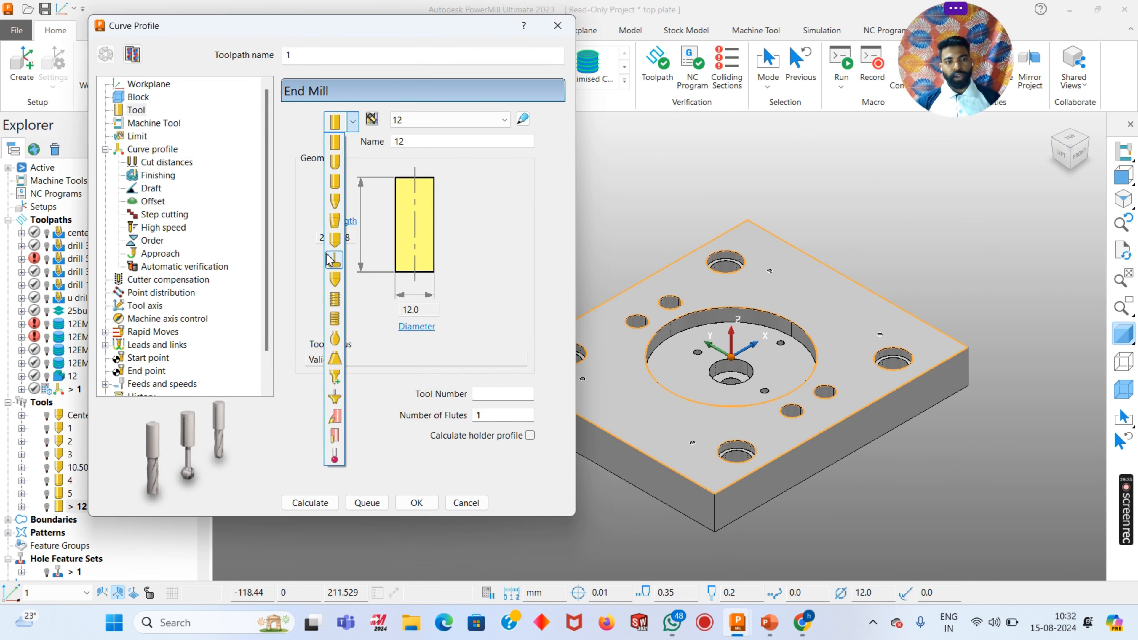
pyautogui.click(335, 205)
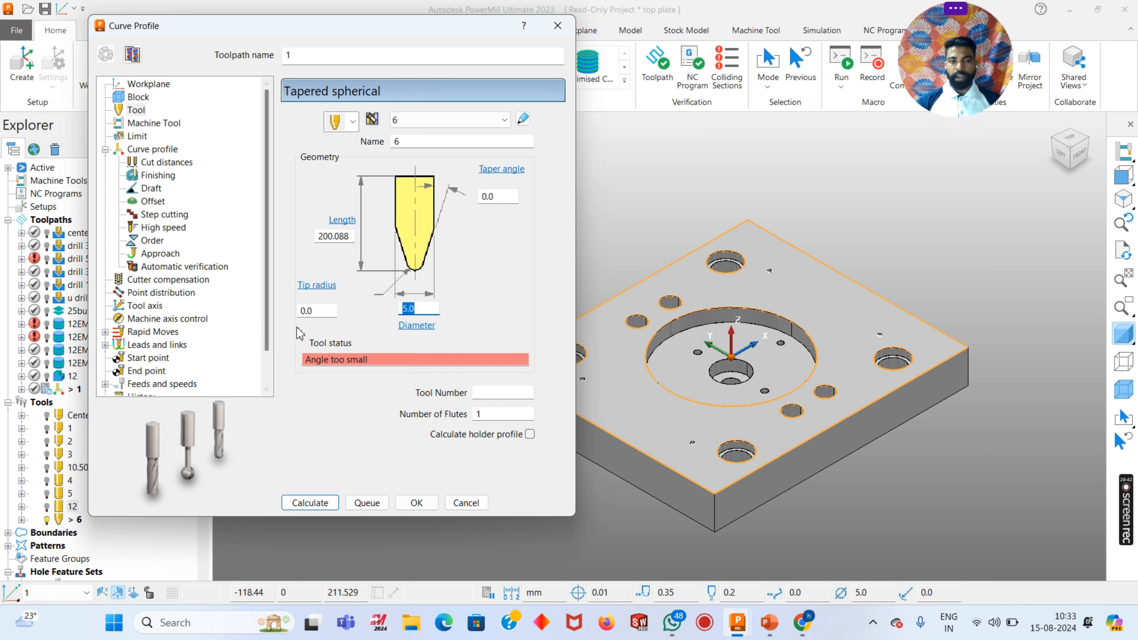
pyautogui.click(321, 312)
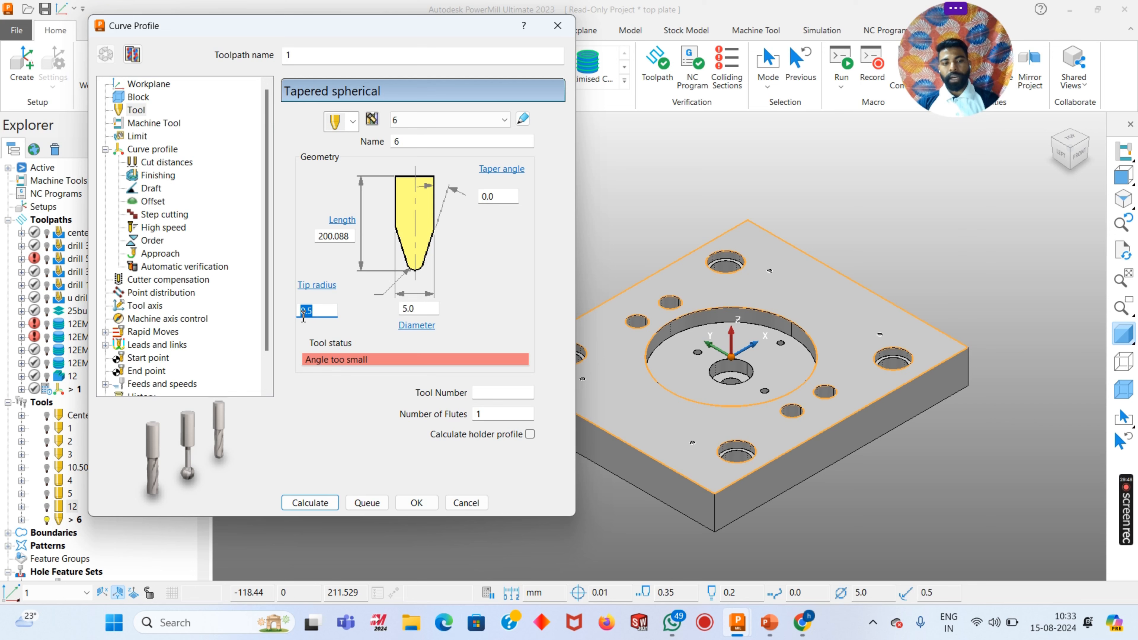
pyautogui.click(502, 196)
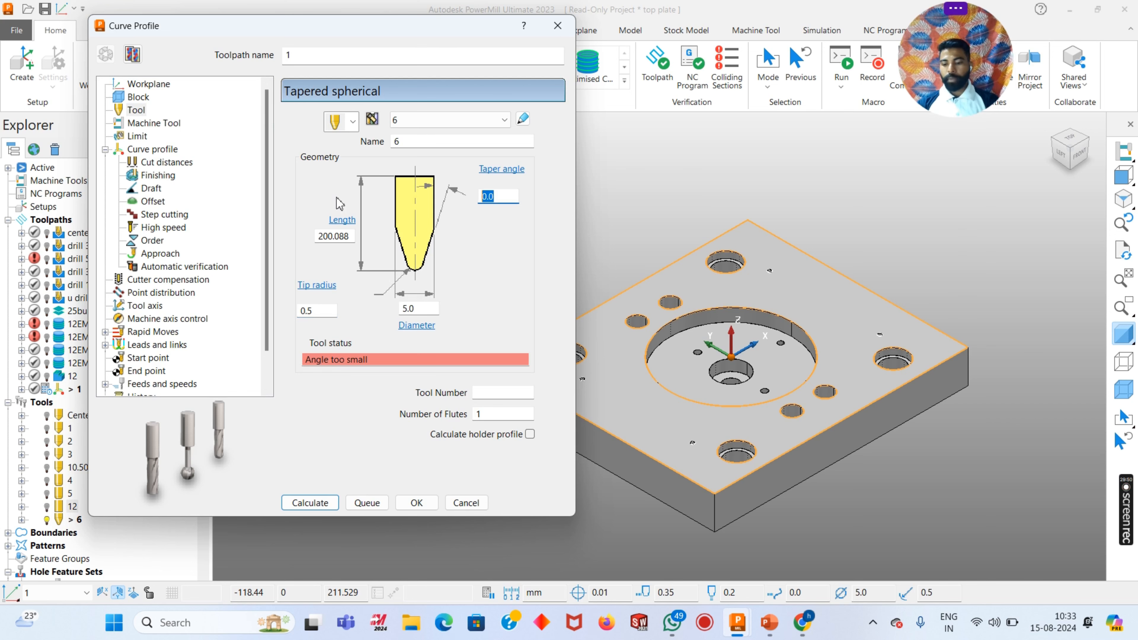
pyautogui.press('Tab')
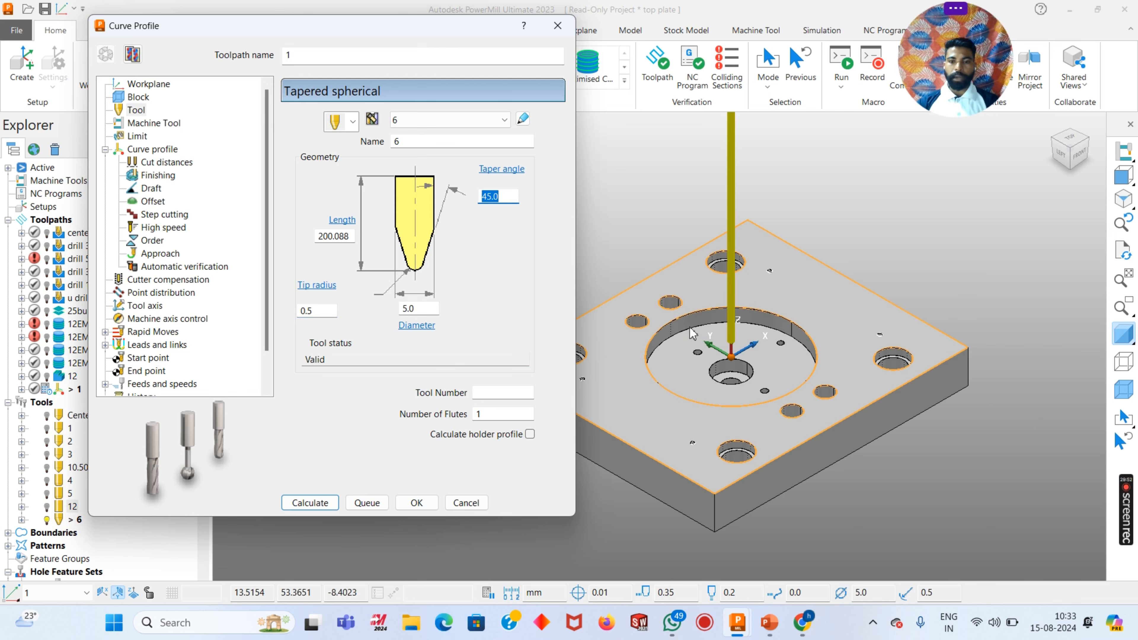
pyautogui.scroll(5, 1045, 238)
pyautogui.scroll(-5, 993, 280)
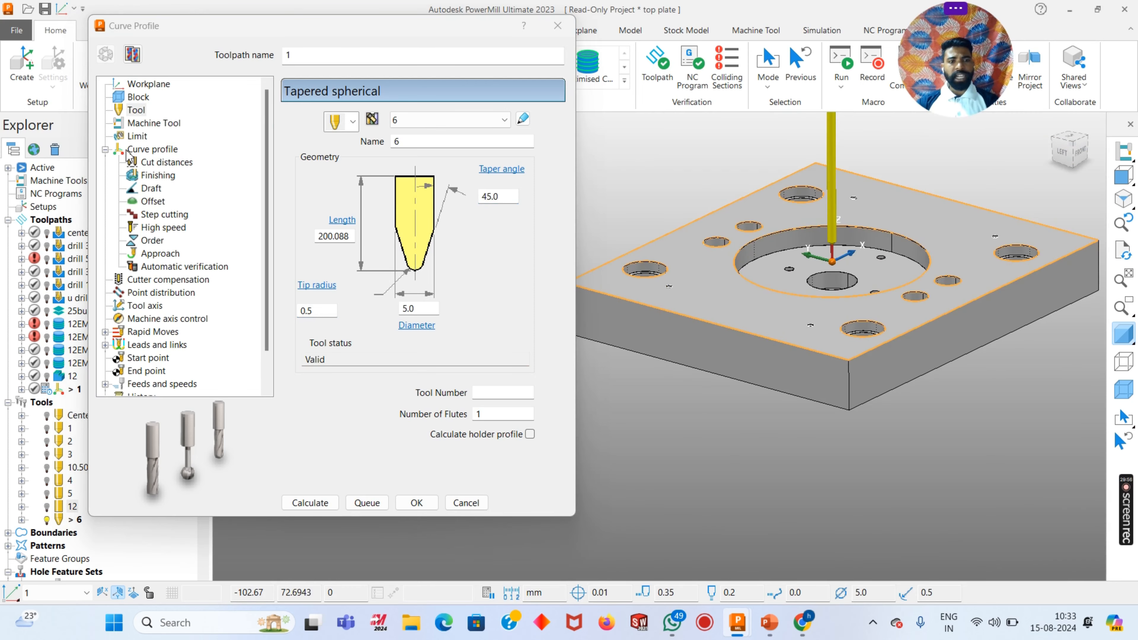
# Switch the machining side to the inside for the two counterbores on the plate's +X side and accept the machining sections
pyautogui.click(148, 149)
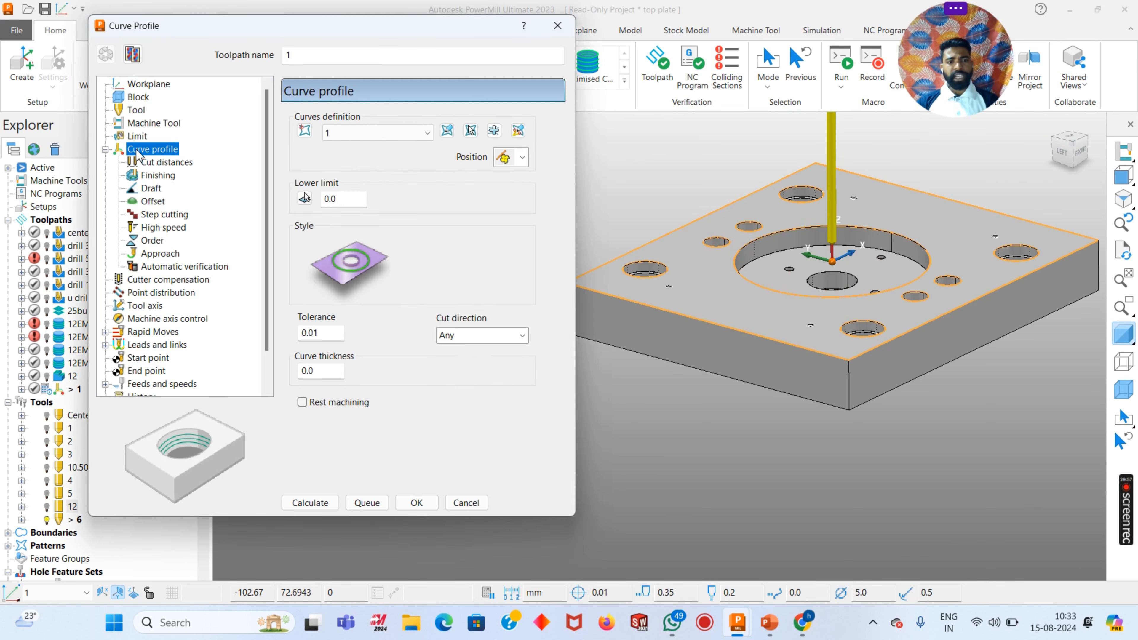
pyautogui.click(518, 130)
pyautogui.moveTo(1124, 157)
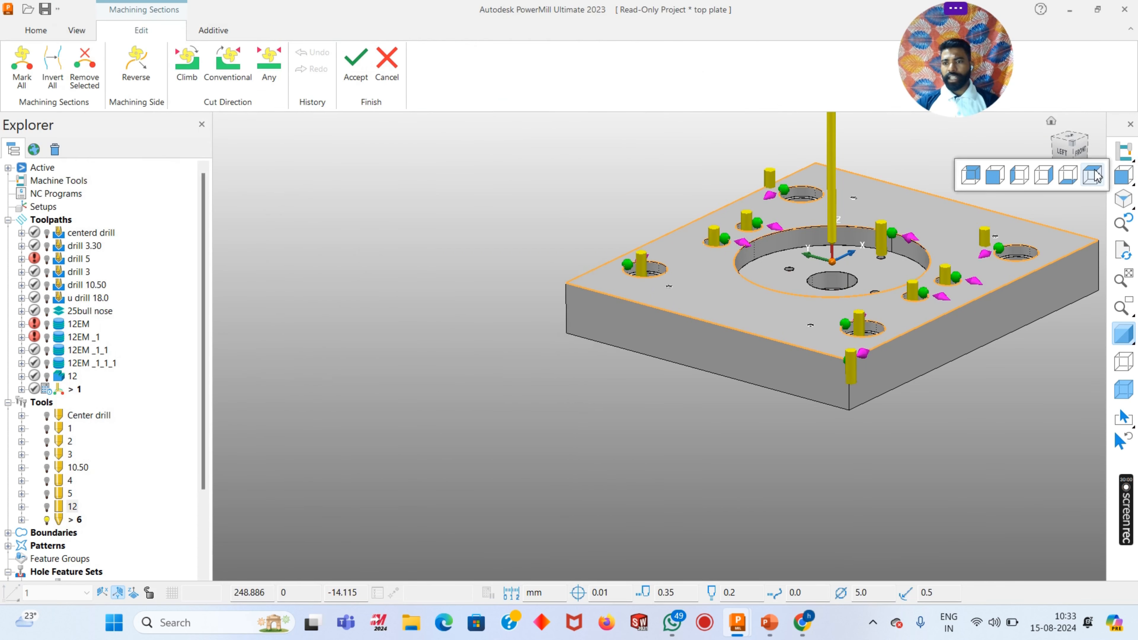
pyautogui.click(1091, 175)
pyautogui.click(812, 470)
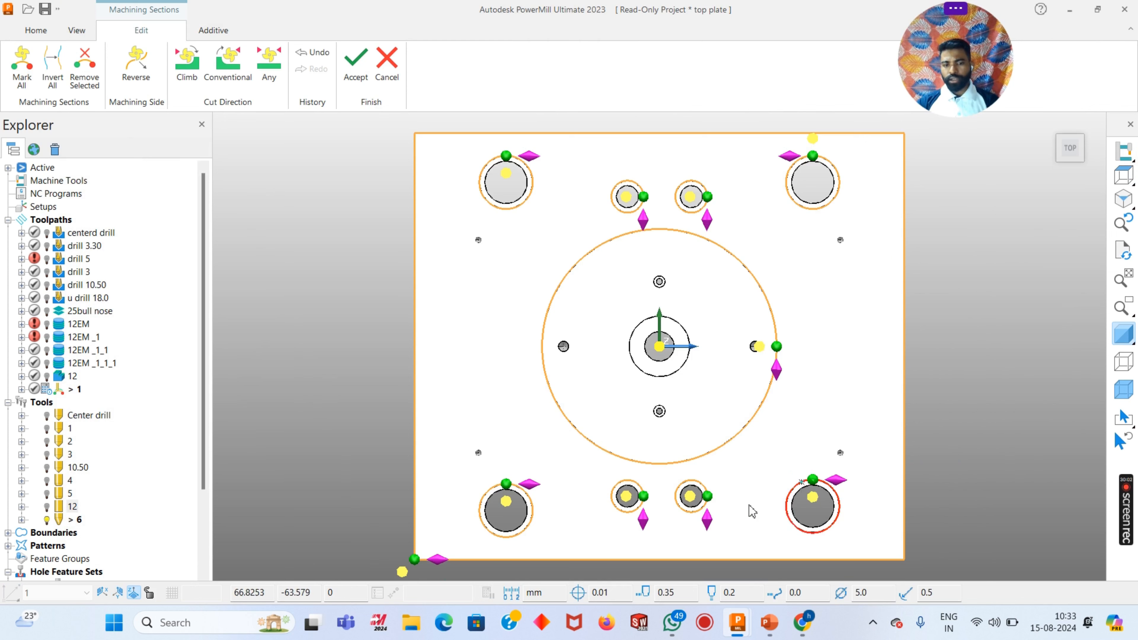
pyautogui.click(814, 143)
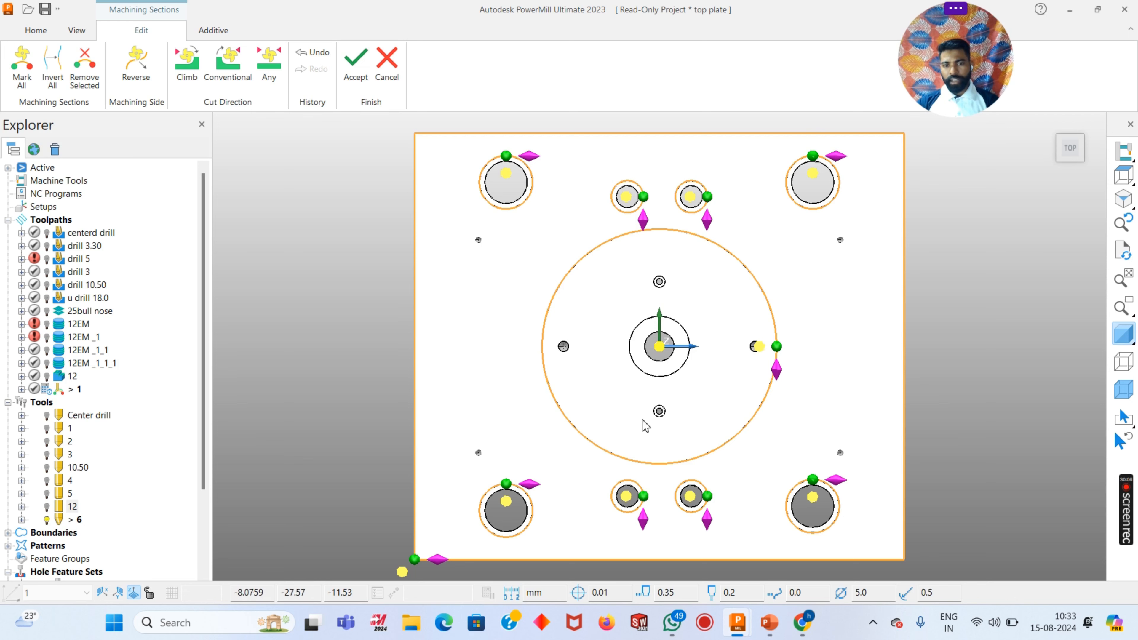
pyautogui.moveTo(663, 448); pyautogui.dragTo(716, 341, button='middle')
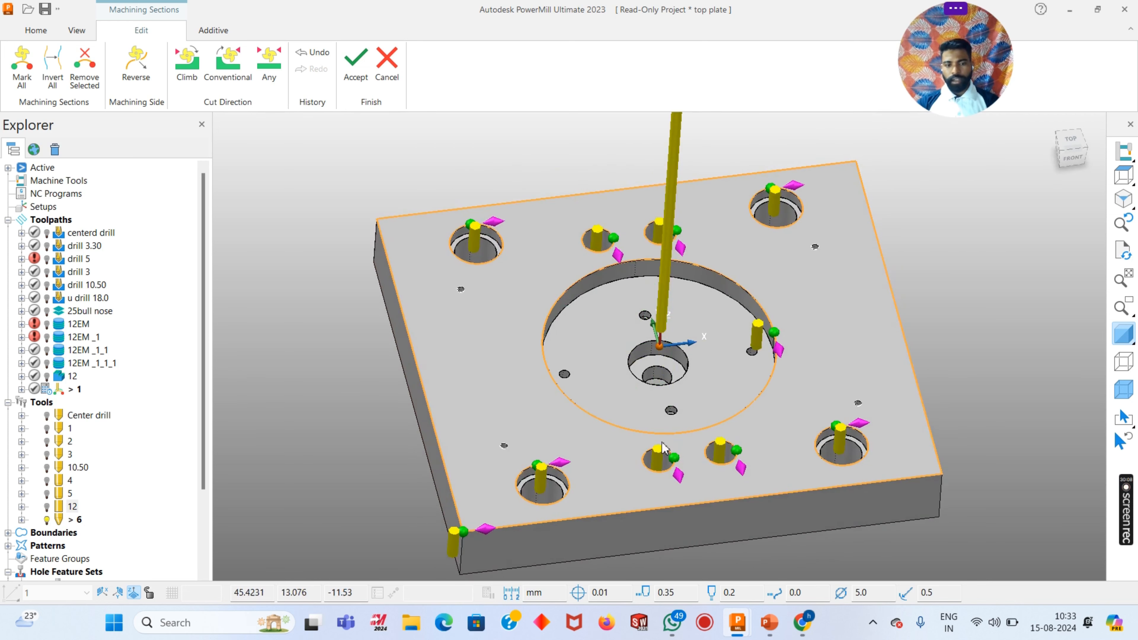
pyautogui.click(355, 72)
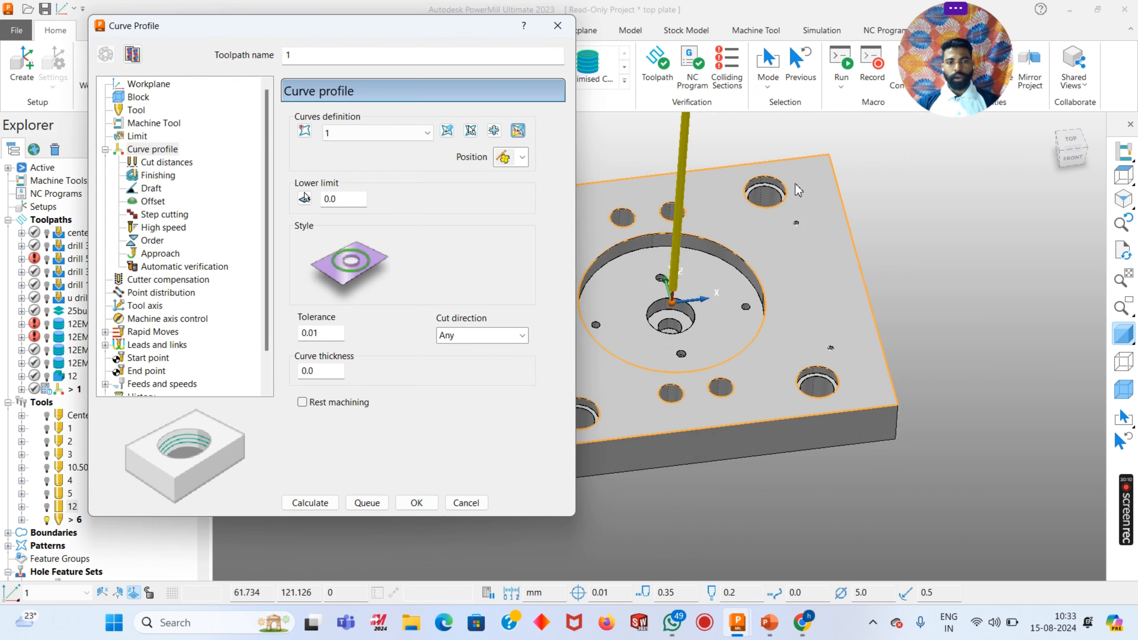
# Lock the block's minimum and maximum Z limits and recalculate the block with an expansion of 5.0
pyautogui.click(136, 97)
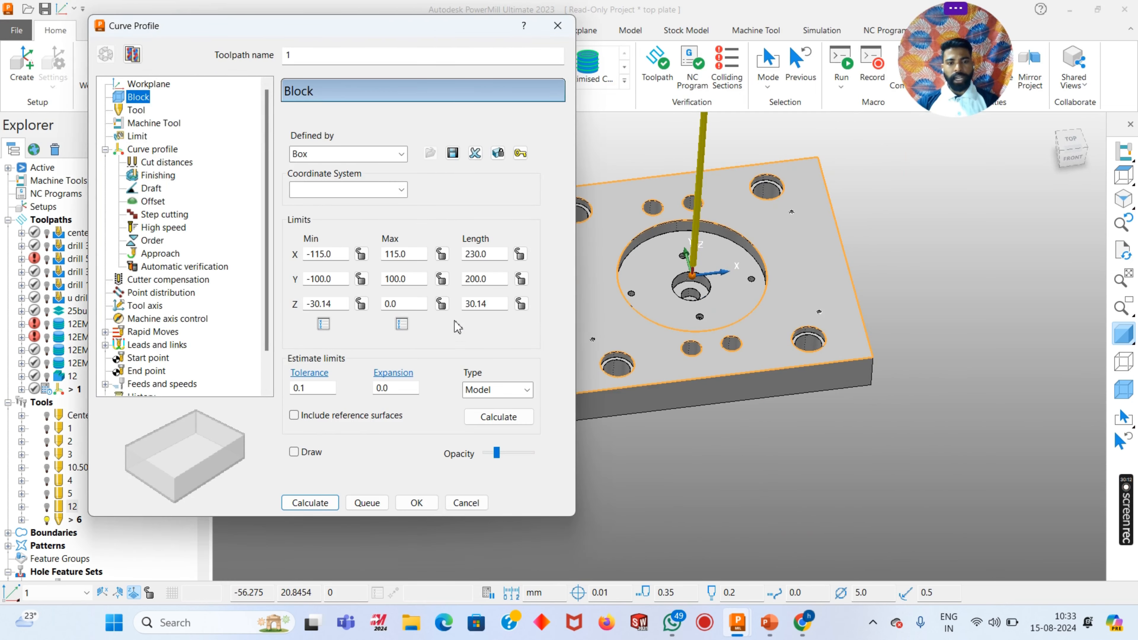
pyautogui.click(361, 304)
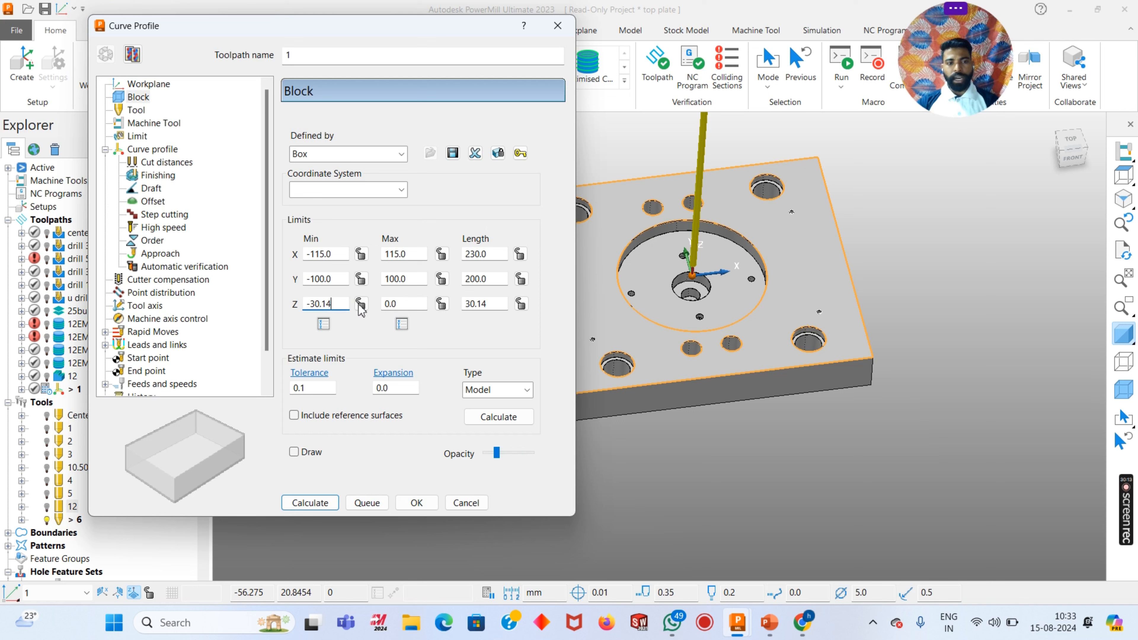
pyautogui.click(441, 304)
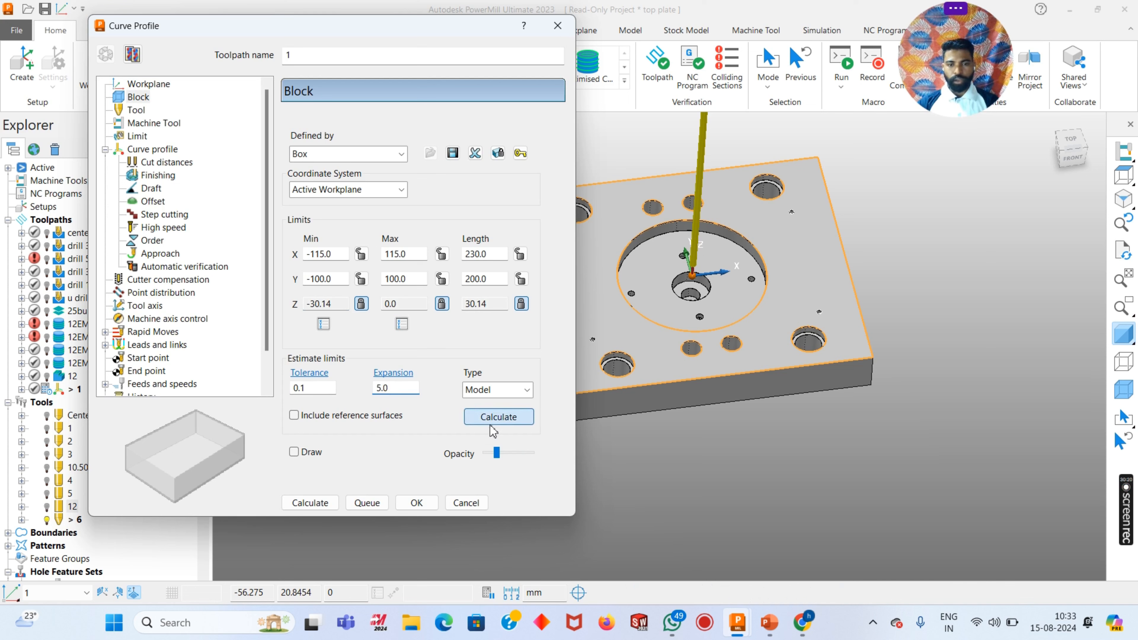
pyautogui.click(498, 417)
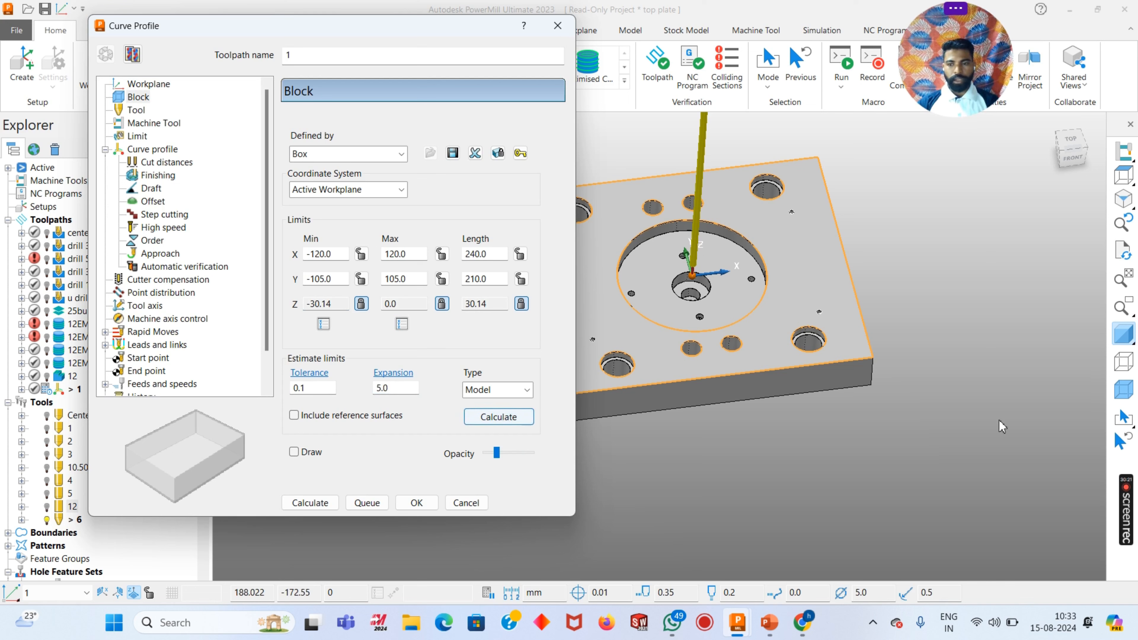
# Check the toolpath's limit settings and set the curve profile's lower limit to -0.5
pyautogui.click(137, 136)
pyautogui.click(140, 150)
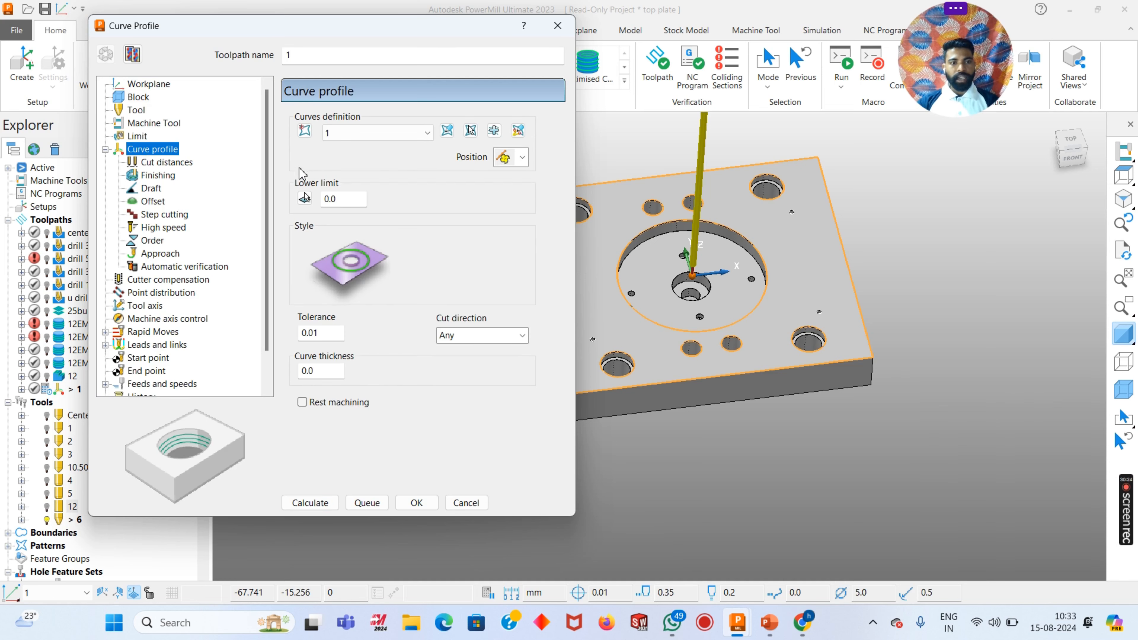
pyautogui.click(137, 136)
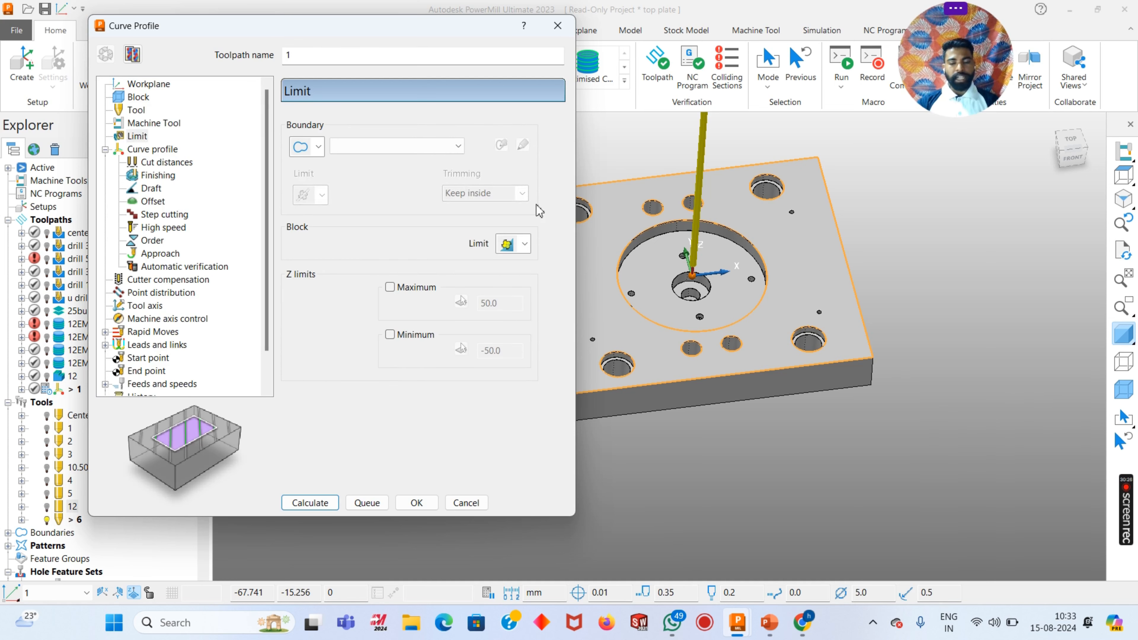
pyautogui.scroll(-4, 846, 319)
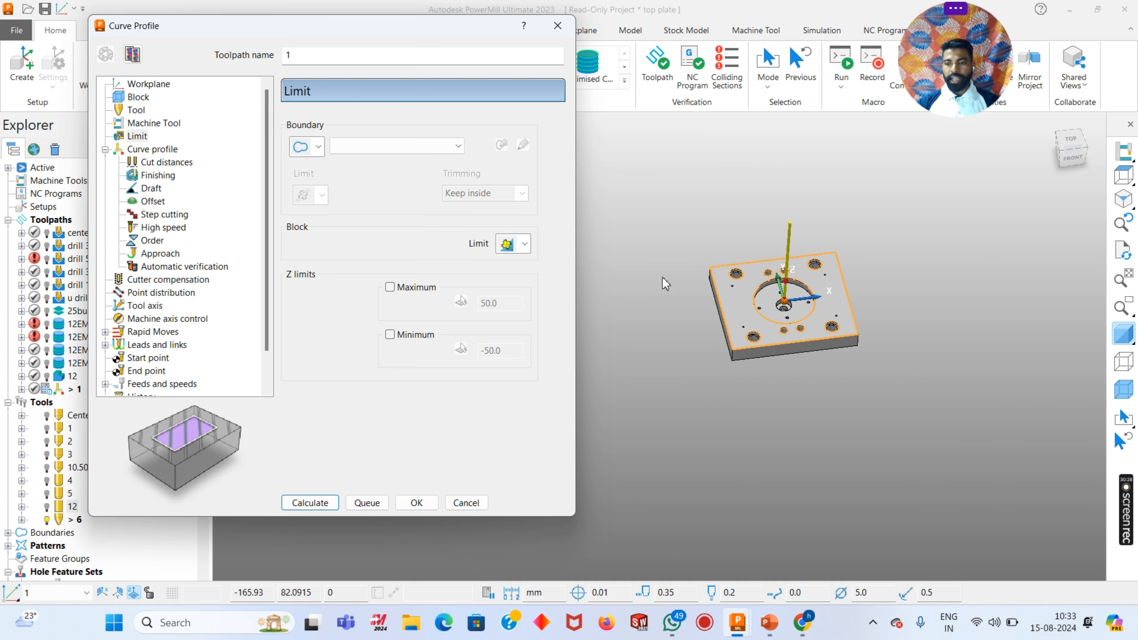
pyautogui.click(140, 150)
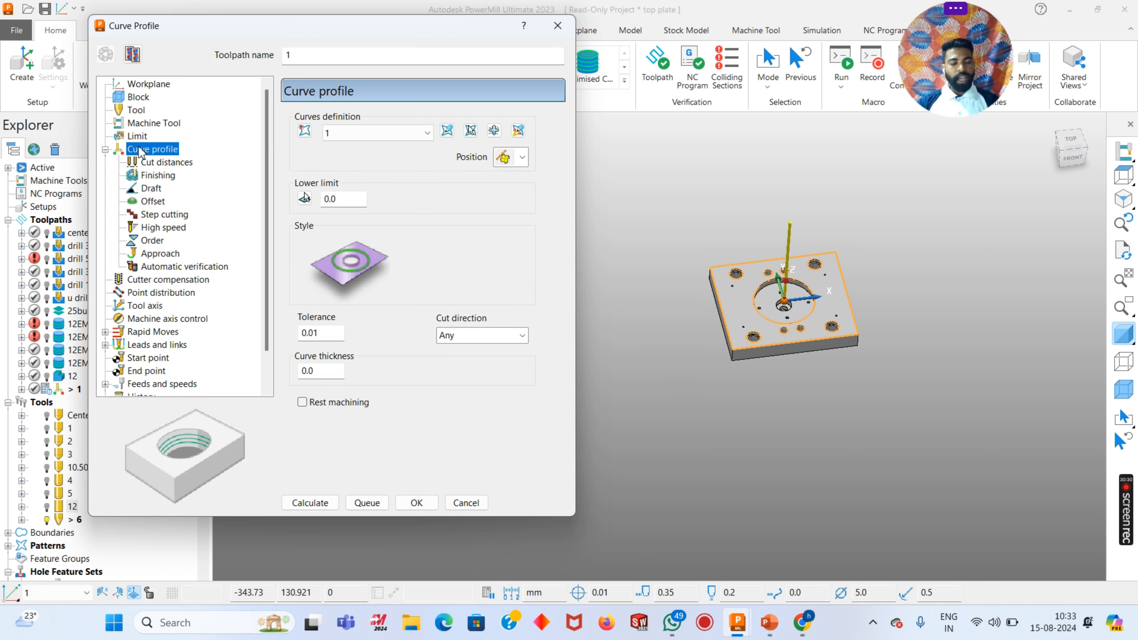
pyautogui.click(349, 200)
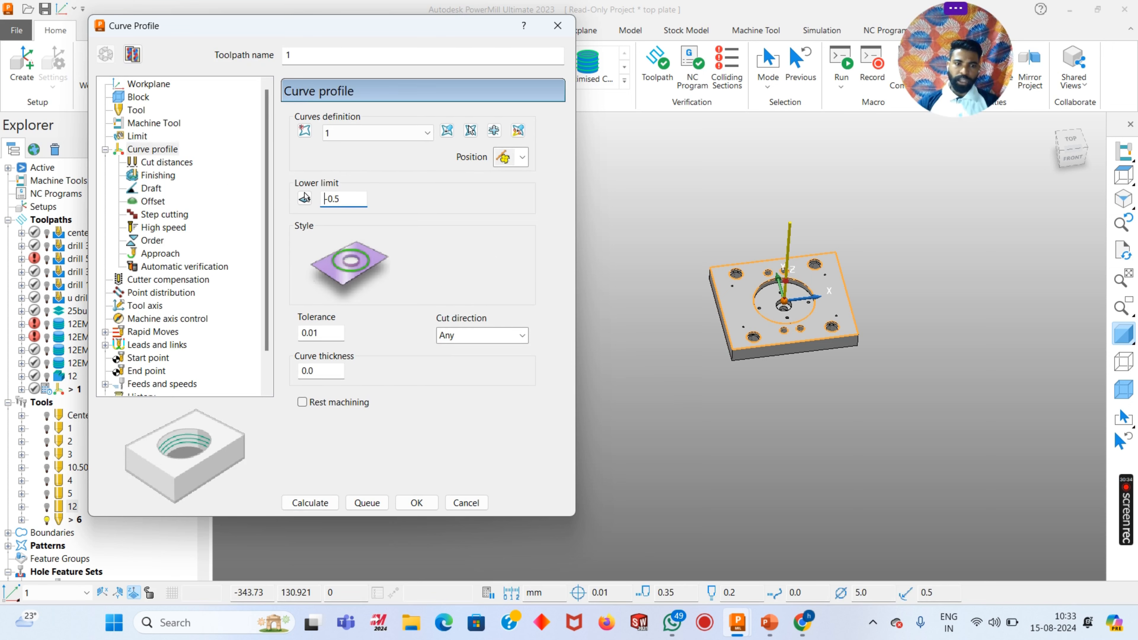
# Set the vertical cut extent to Limits with a stepdown of 0.5
pyautogui.click(166, 162)
pyautogui.click(350, 155)
pyautogui.click(332, 169)
pyautogui.click(354, 194)
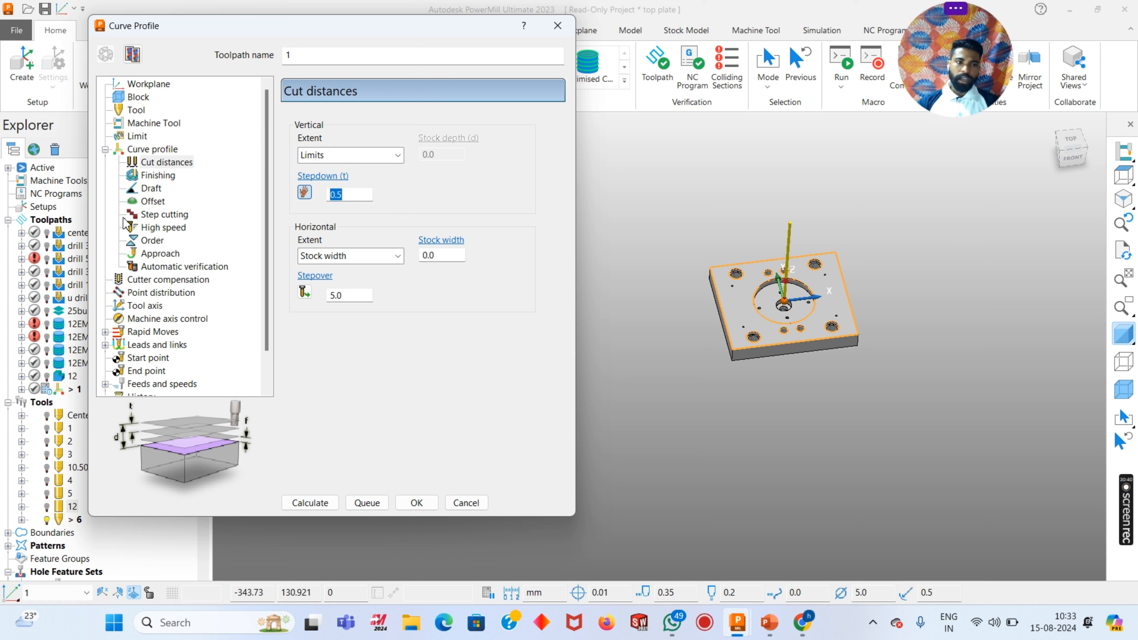
pyautogui.click(159, 175)
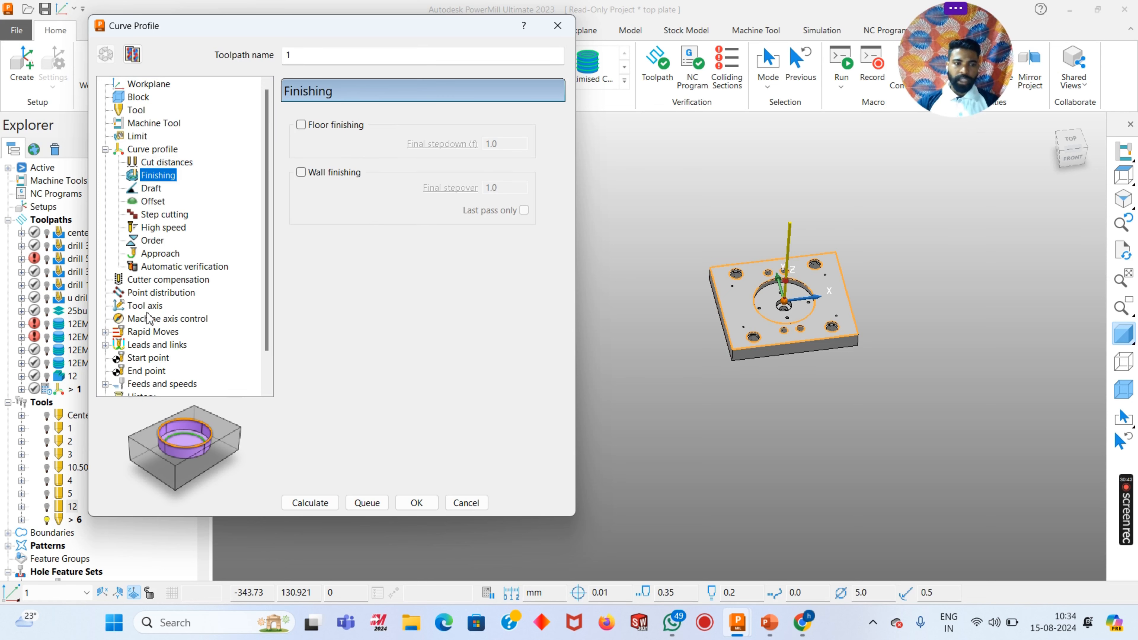
# Recalculate the rapid move heights for the safe area and calculate the curve profile toolpath
pyautogui.click(135, 331)
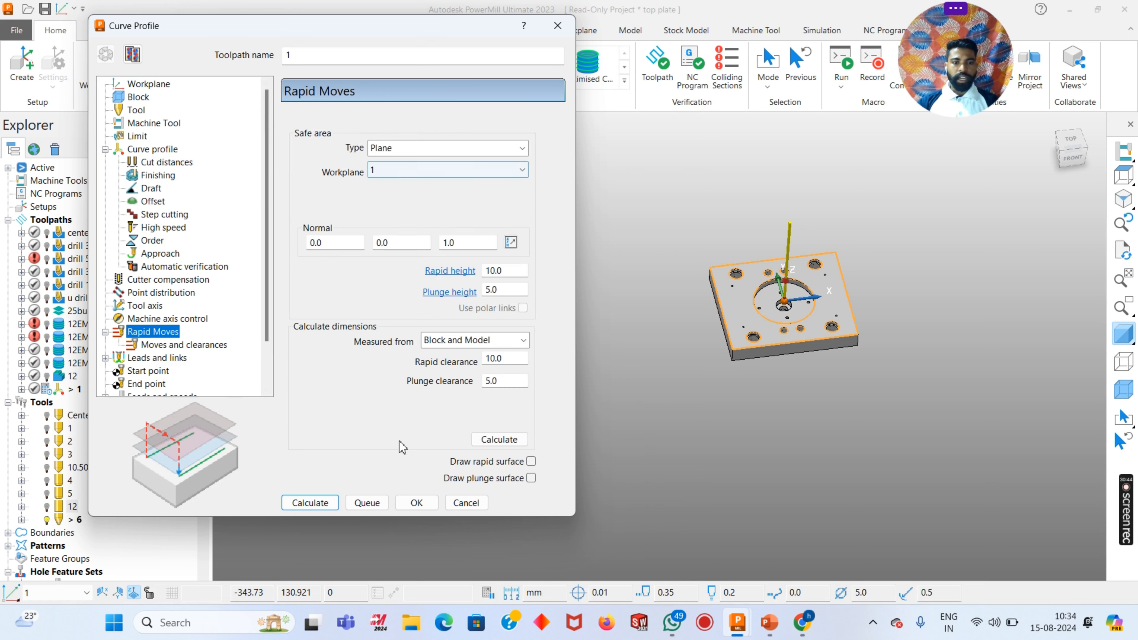
pyautogui.click(492, 440)
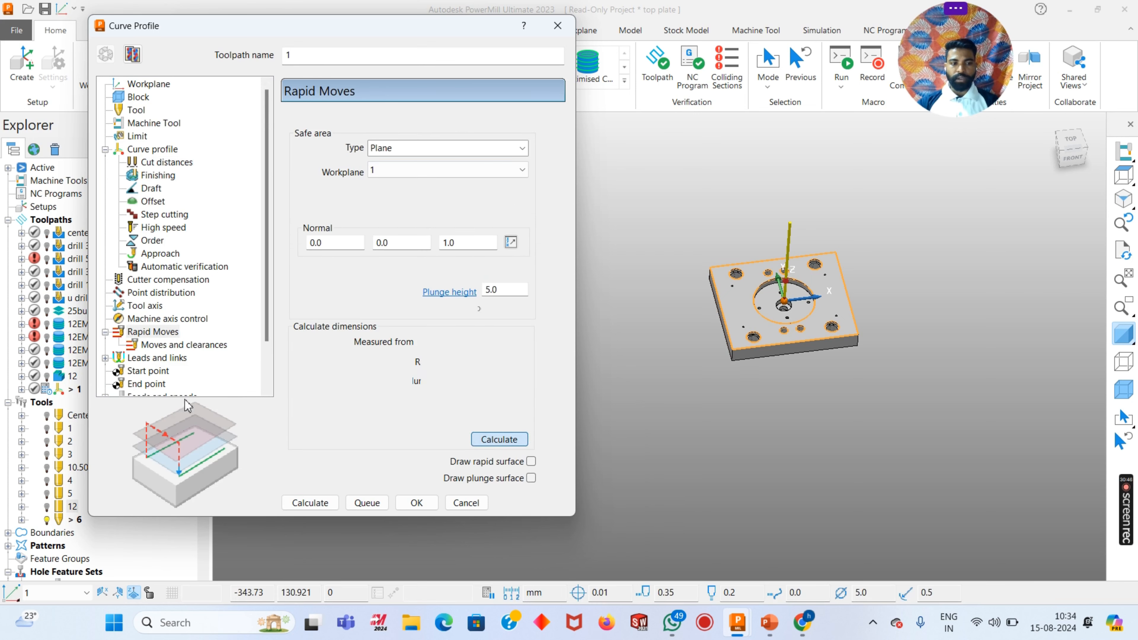
pyautogui.click(157, 357)
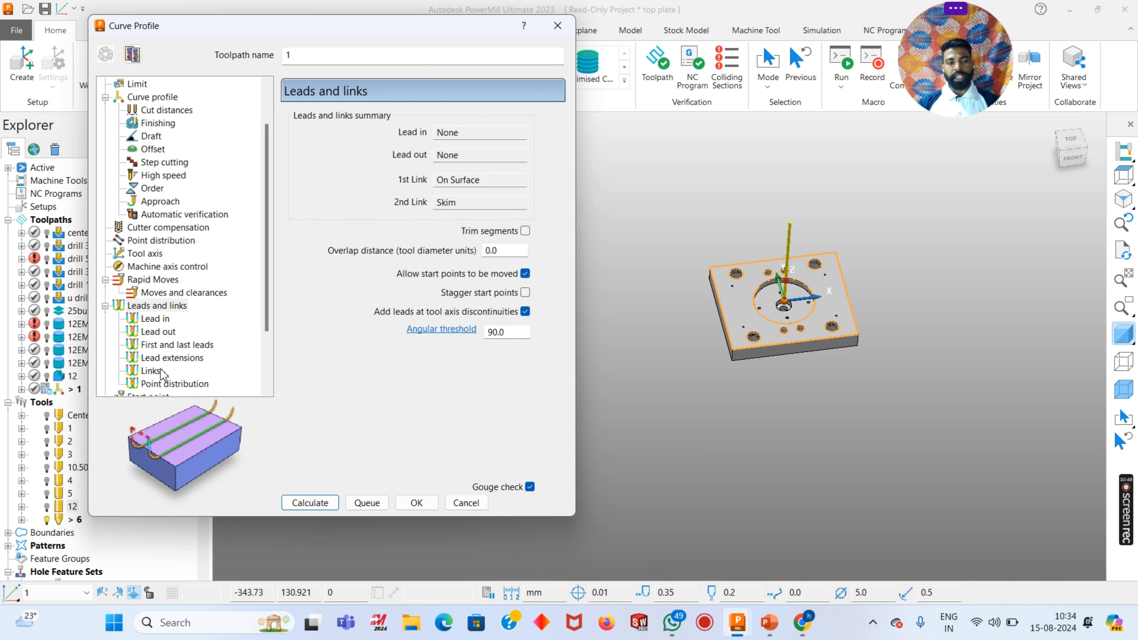
pyautogui.scroll(-2, 161, 375)
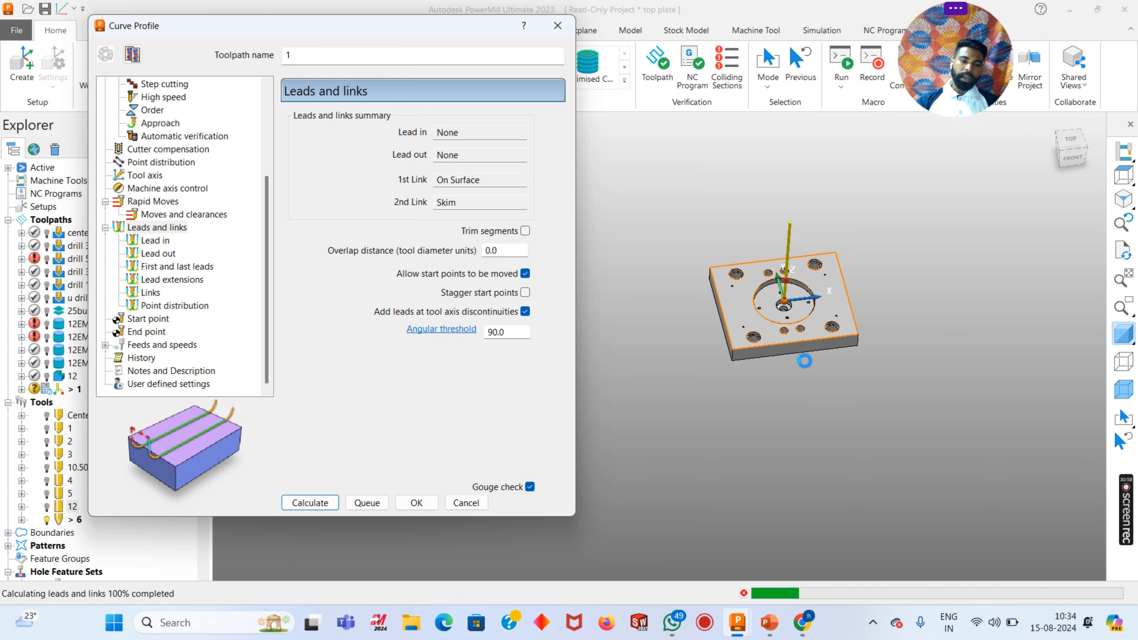
# Inspect the calculated chamfering passes along the plate, pocket and hole edges and close the Curve Profile settings
pyautogui.scroll(6, 797, 281)
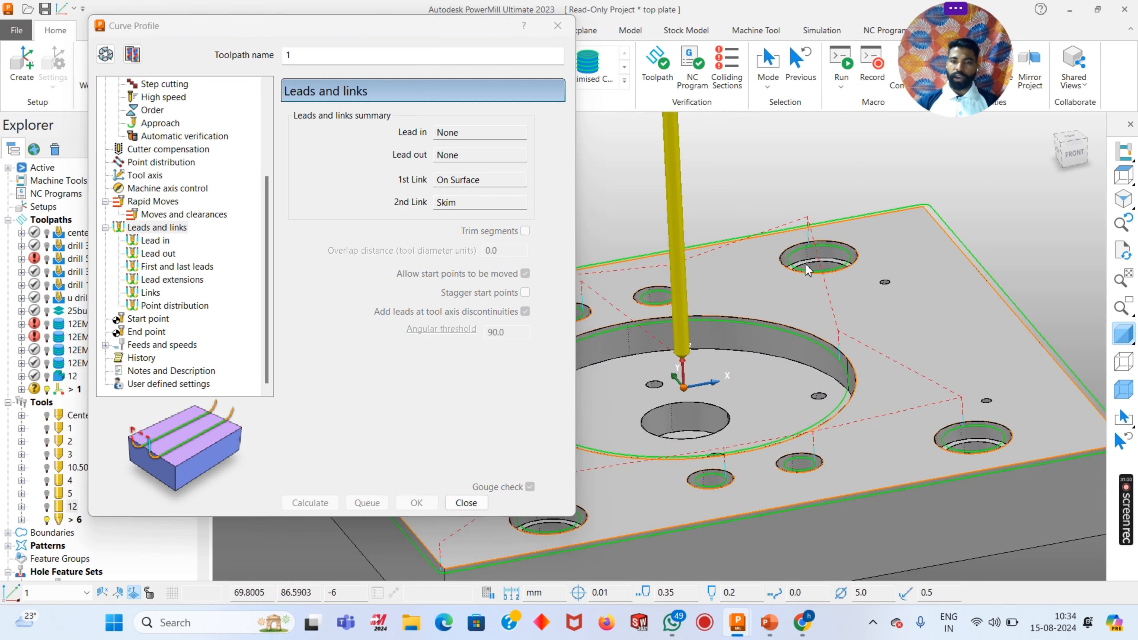
pyautogui.scroll(-2, 815, 269)
pyautogui.scroll(5, 725, 327)
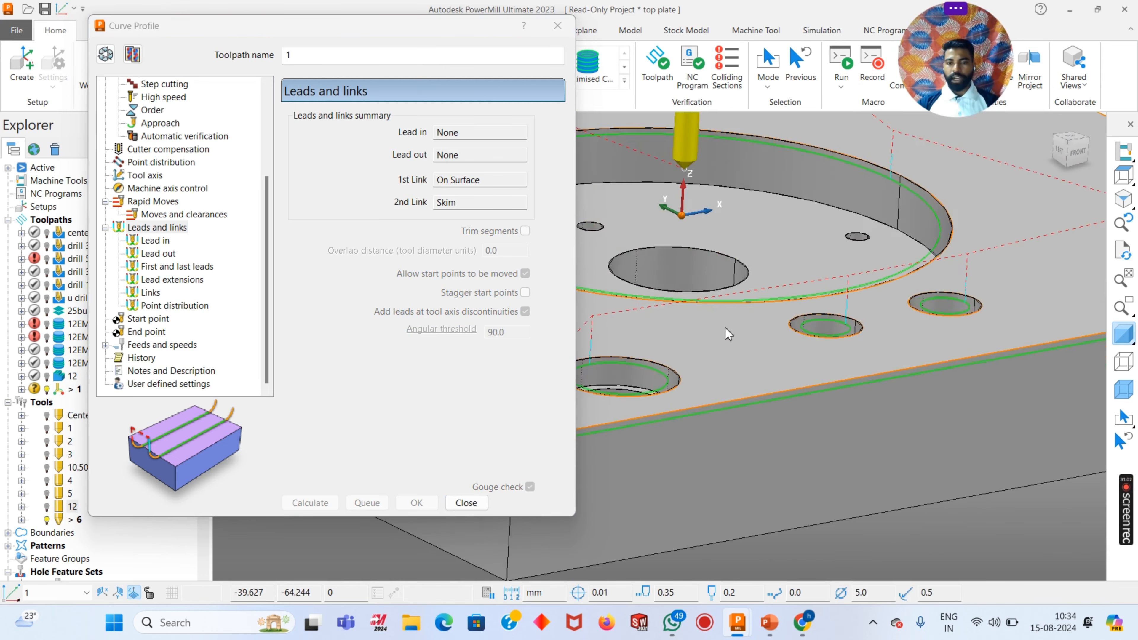
pyautogui.scroll(-1, 725, 327)
pyautogui.click(465, 503)
pyautogui.scroll(-5, 479, 455)
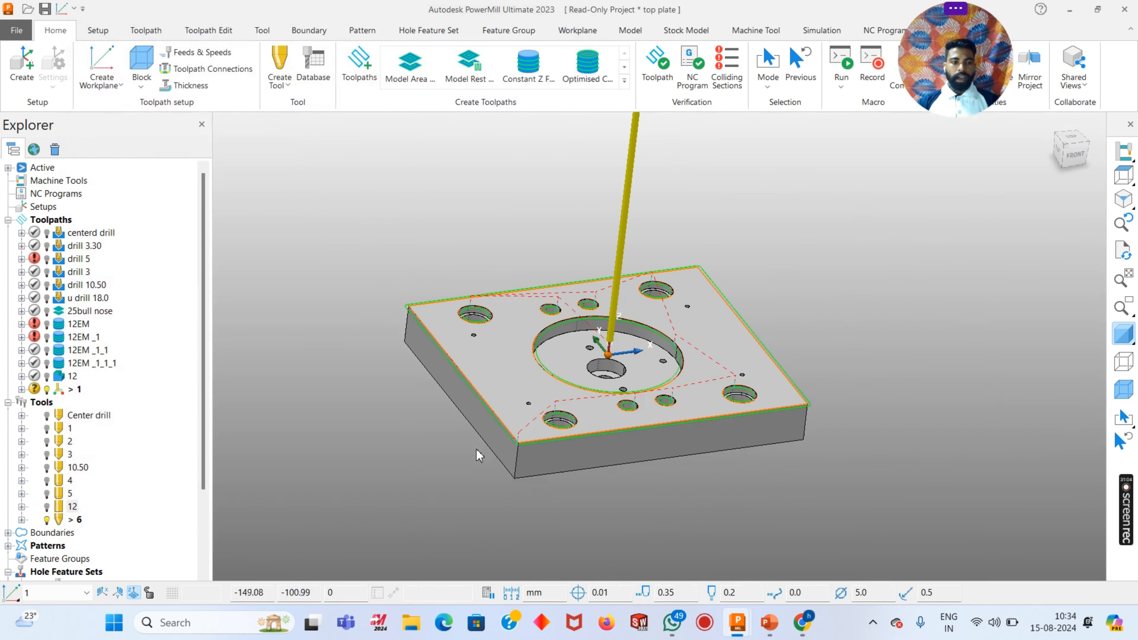
# Hide curve profile toolpath 1 and tool 6, and show the whole plate in an isometric view
pyautogui.click(46, 389)
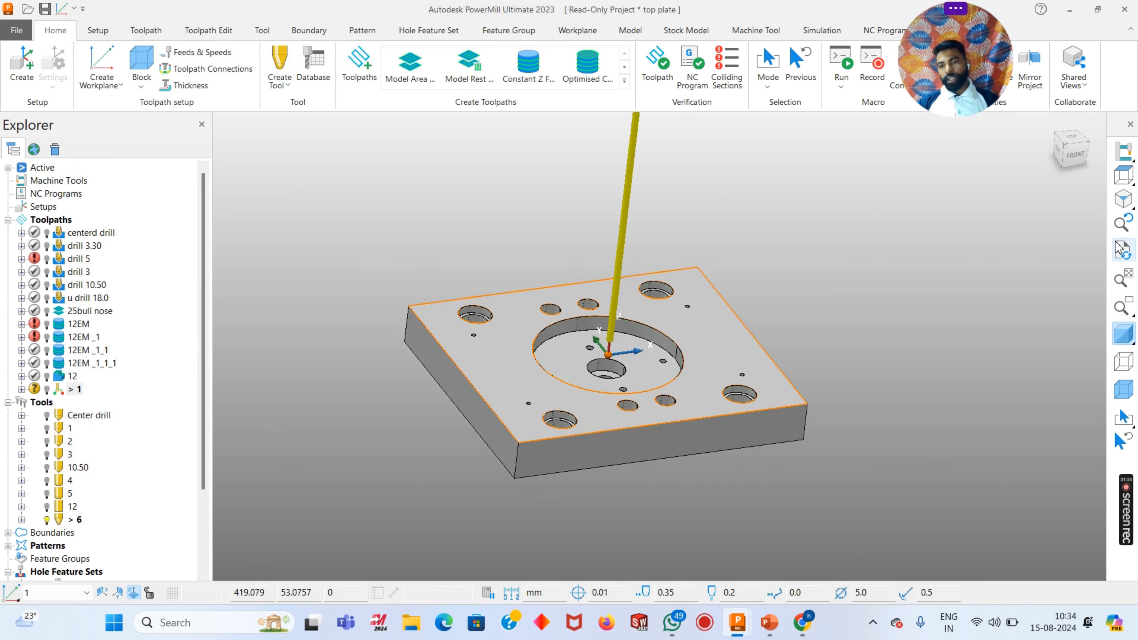
pyautogui.click(1121, 249)
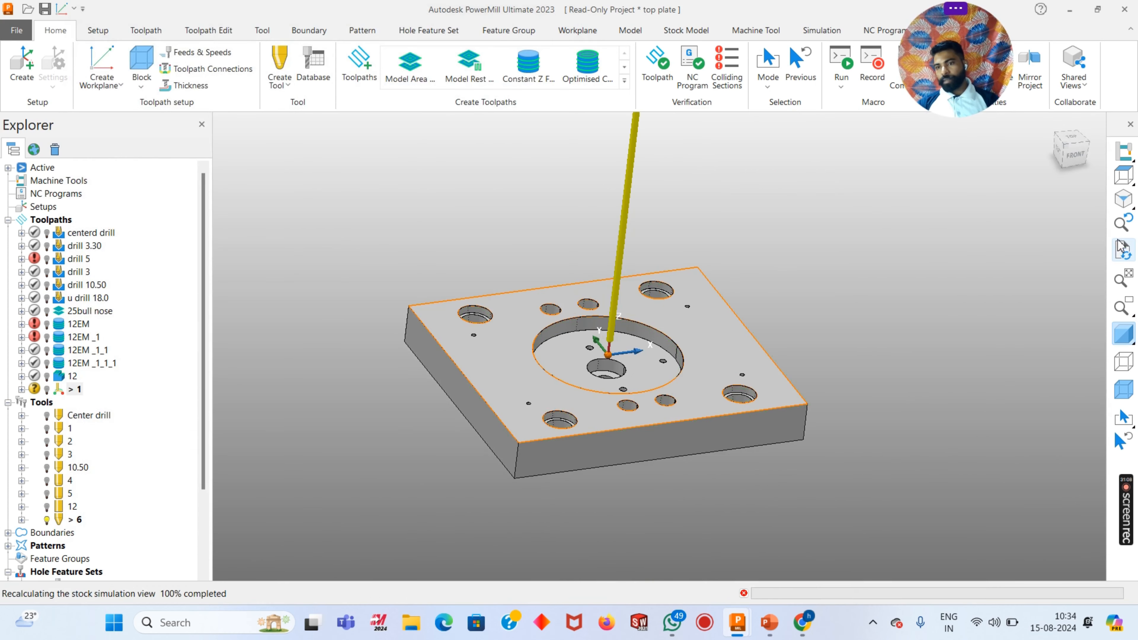
pyautogui.click(1123, 199)
pyautogui.scroll(4, 628, 493)
pyautogui.scroll(3, 622, 457)
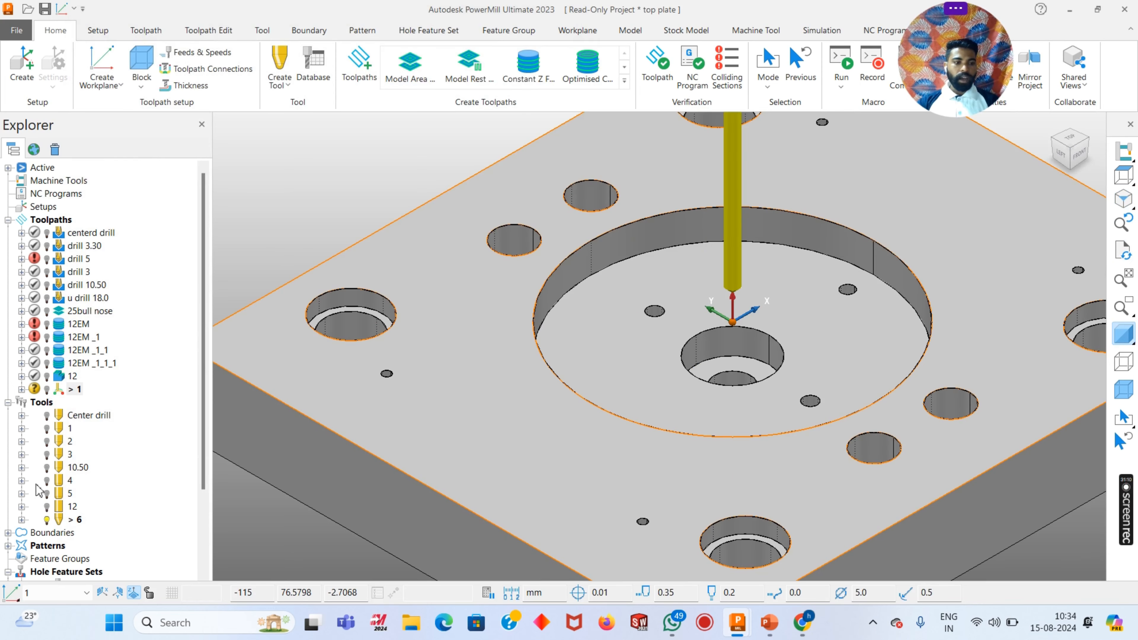
pyautogui.click(47, 519)
pyautogui.click(1123, 198)
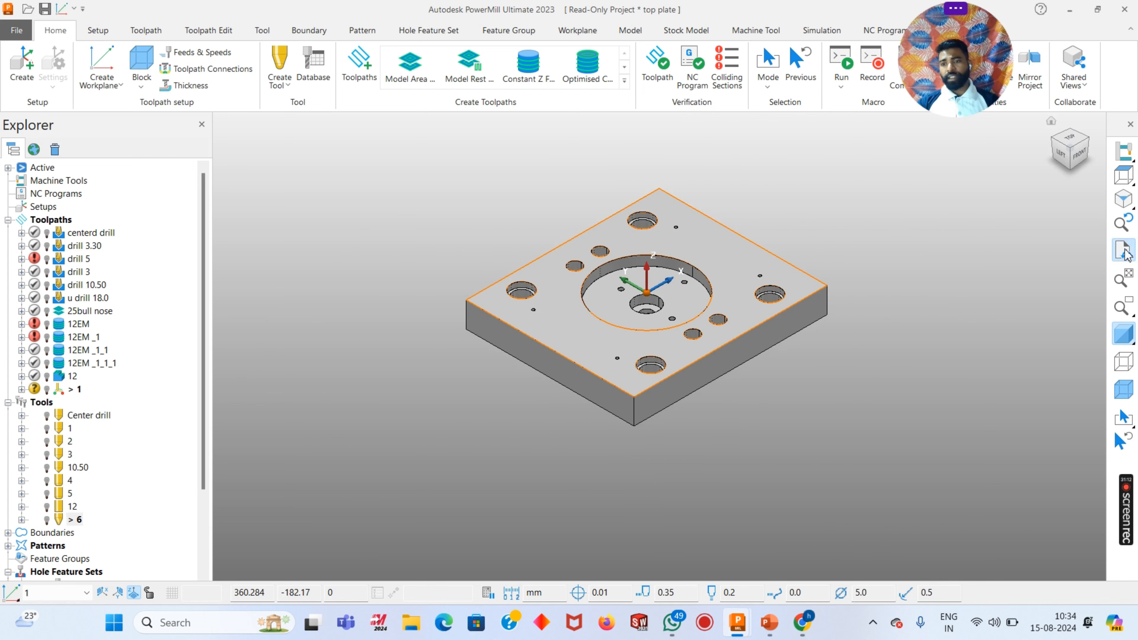
pyautogui.scroll(3, 623, 242)
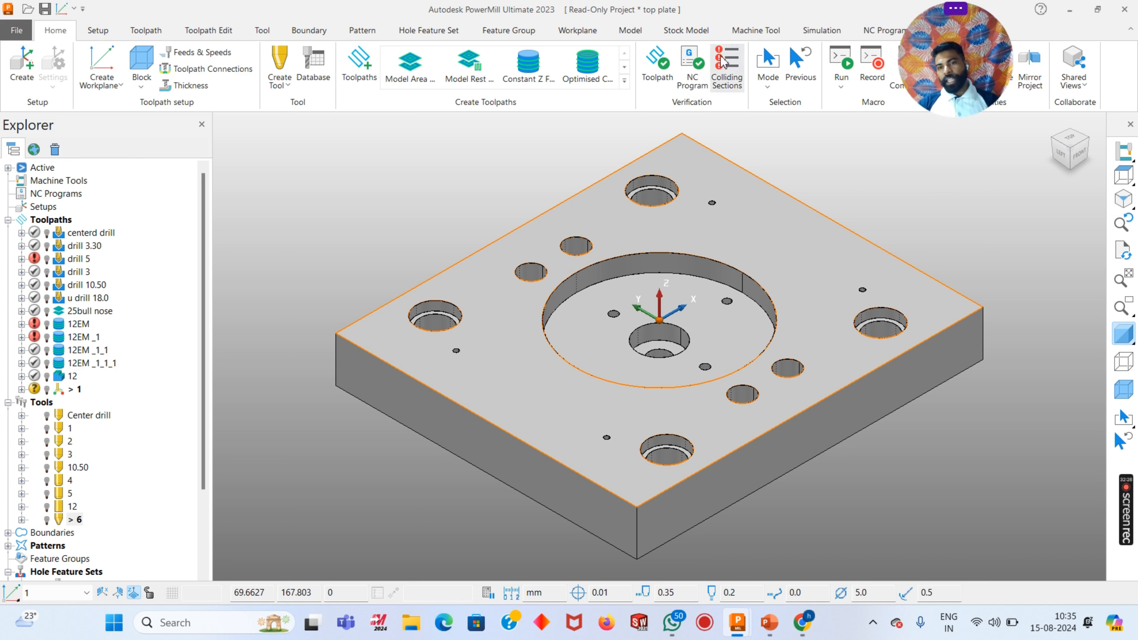
pyautogui.moveTo(979, 77); pyautogui.dragTo(922, 173)
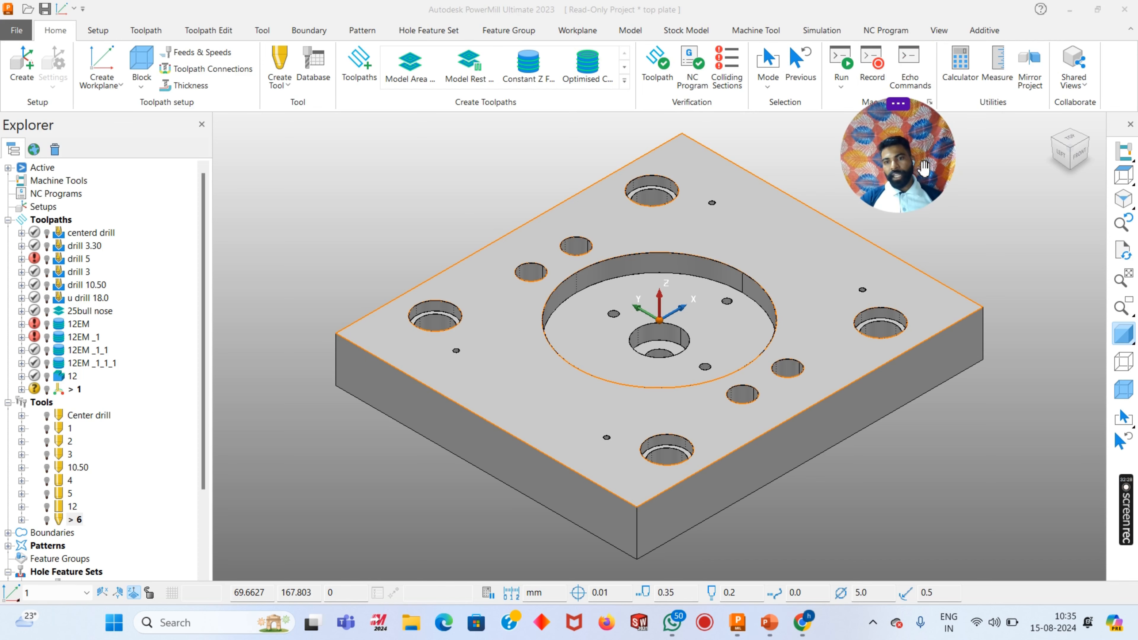
pyautogui.moveTo(1127, 514)
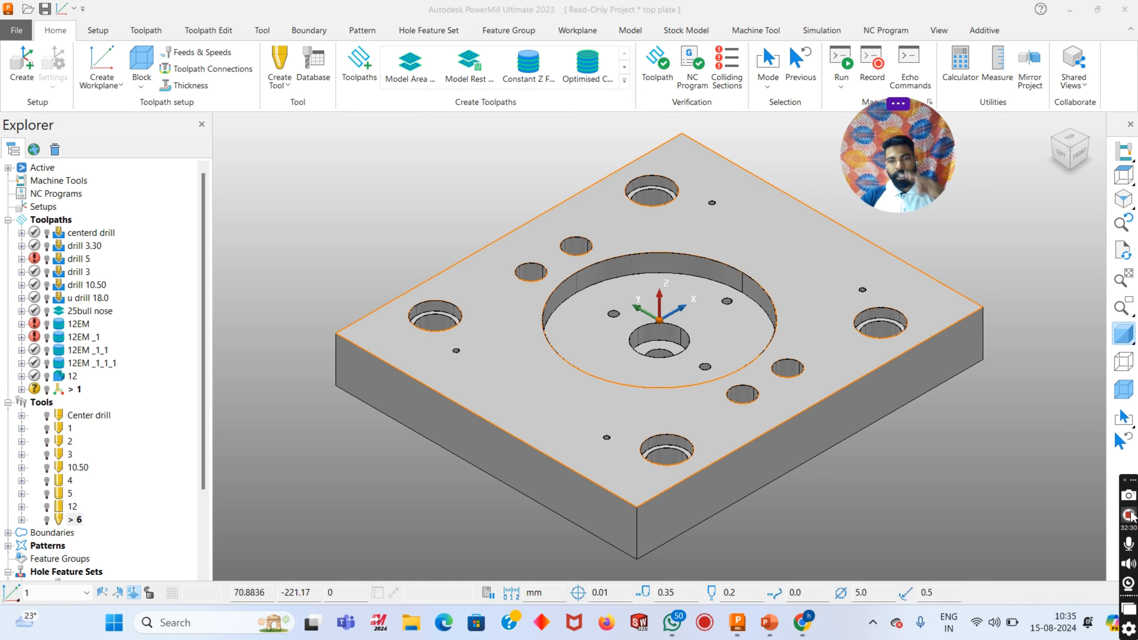